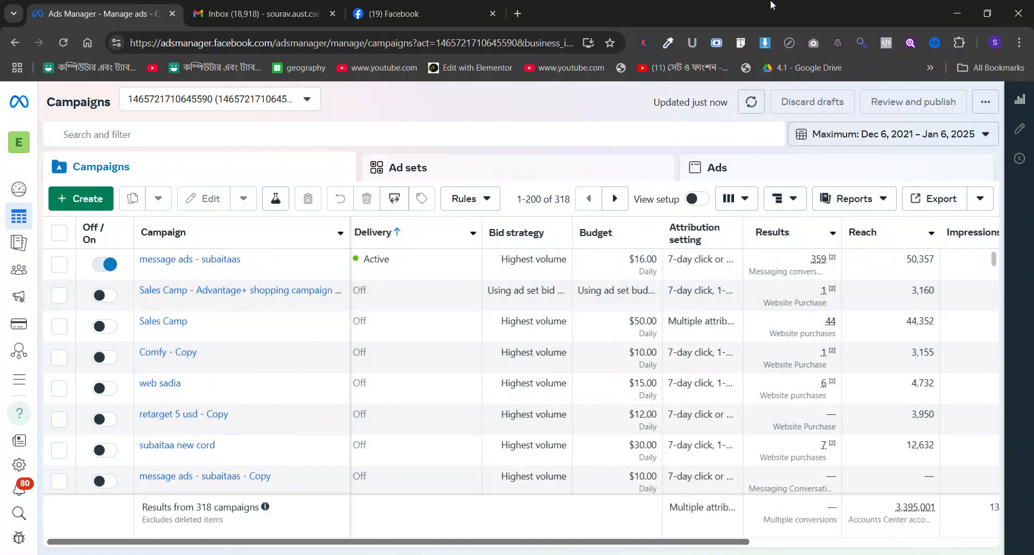
Open the subaitaasheaven.com shop site in a new browser tab.
left_click(518, 13)
type("subaitaasheaven.com")
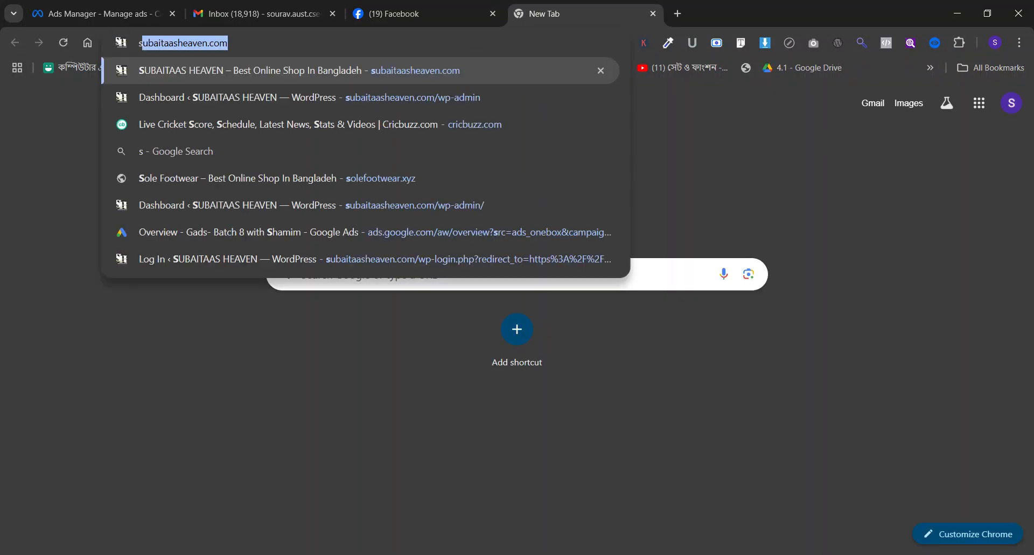
left_click(420, 72)
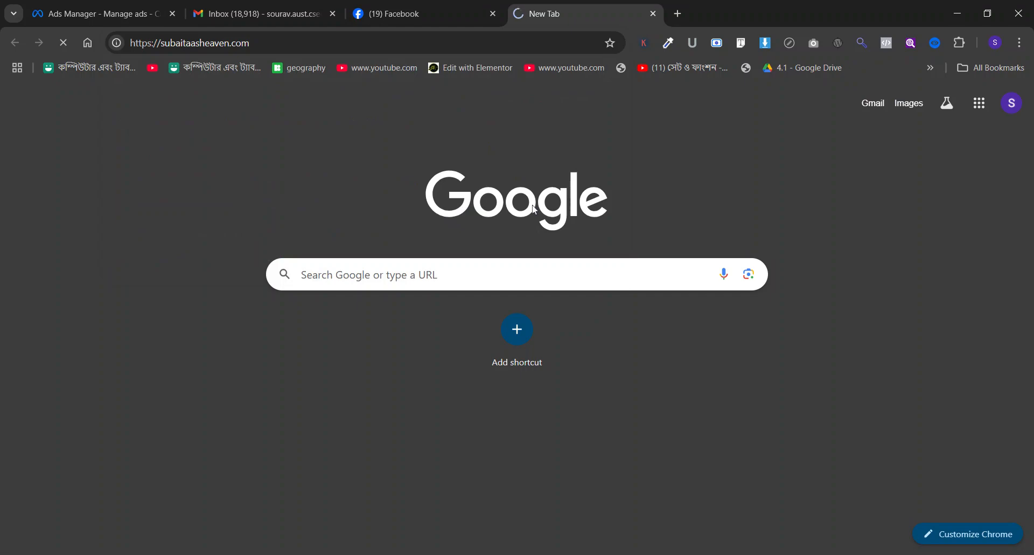
Look through the shop's home page, including its latest collection, banner and product categories.
scroll(533, 207, "down", 10)
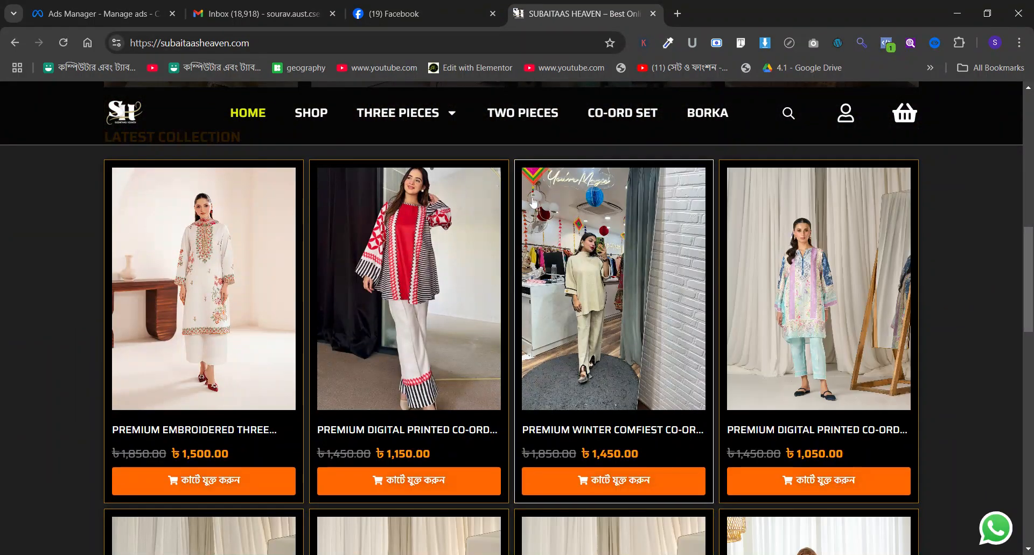
scroll(532, 202, "down", 4)
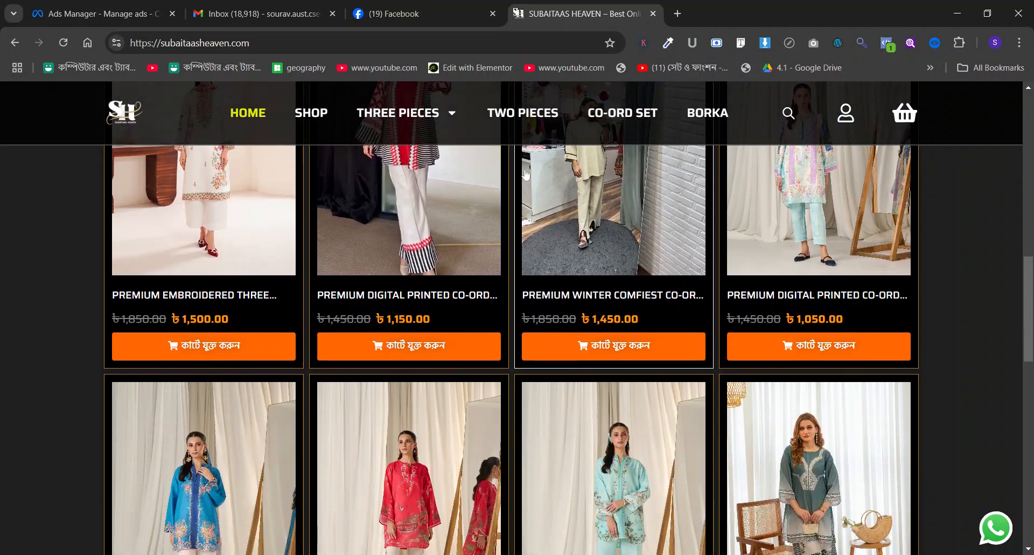
scroll(526, 174, "down", 5)
scroll(526, 174, "up", 4)
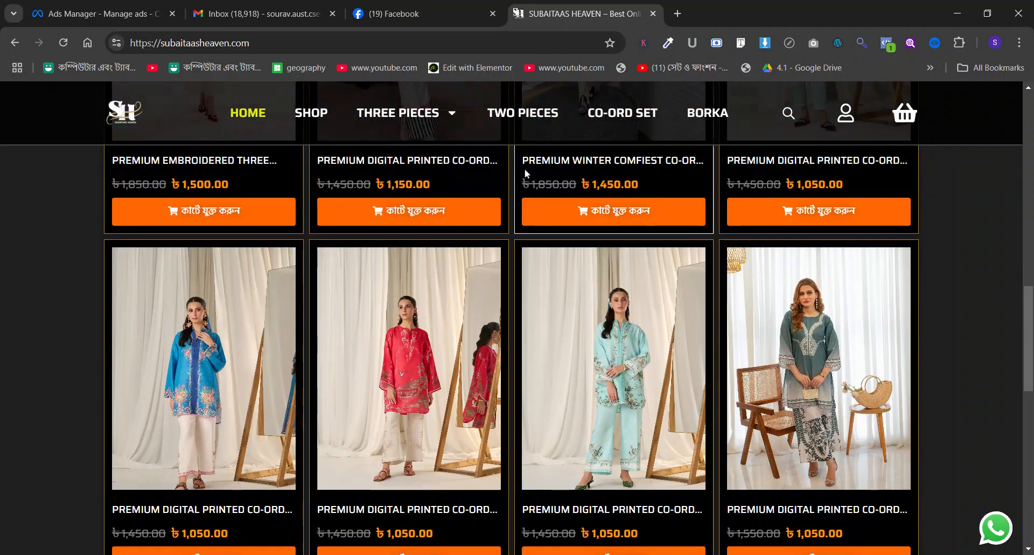
scroll(525, 174, "up", 4)
scroll(525, 171, "down", 9)
scroll(526, 172, "up", 9)
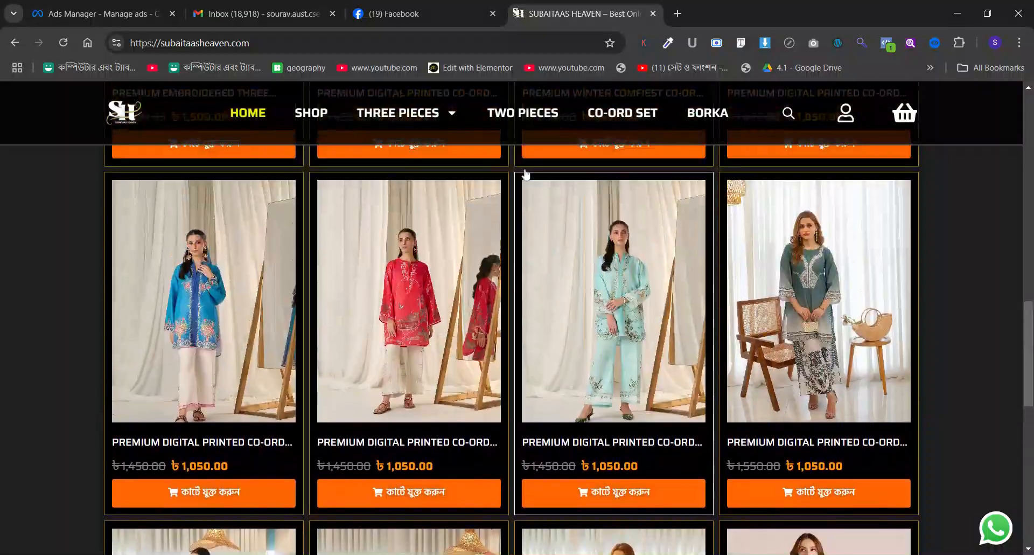
scroll(526, 173, "up", 10)
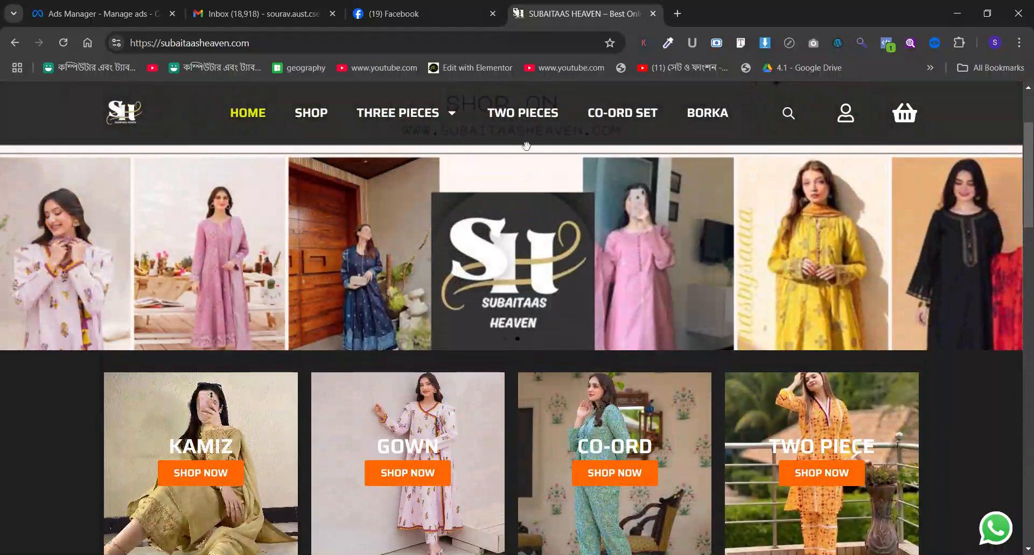
left_click(97, 14)
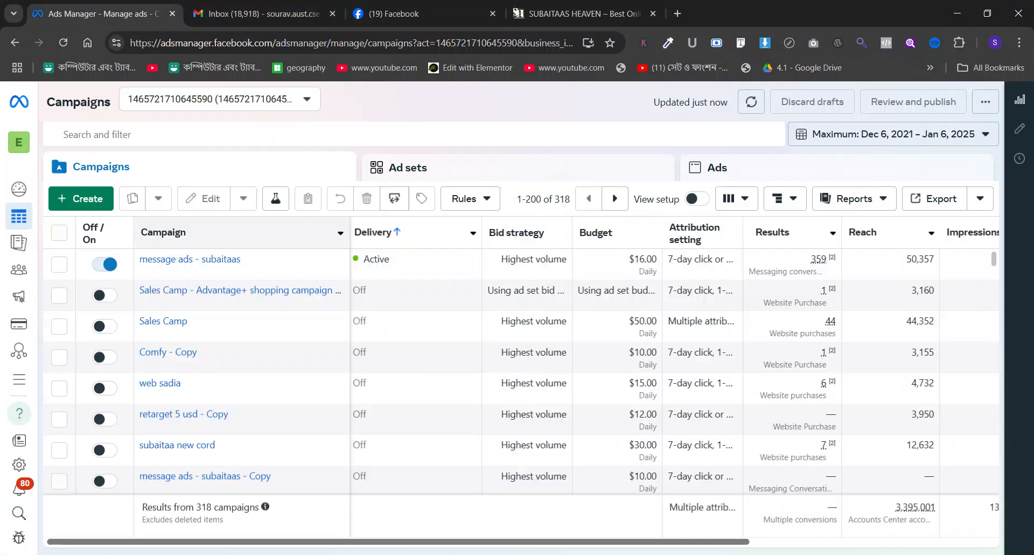
left_click(582, 14)
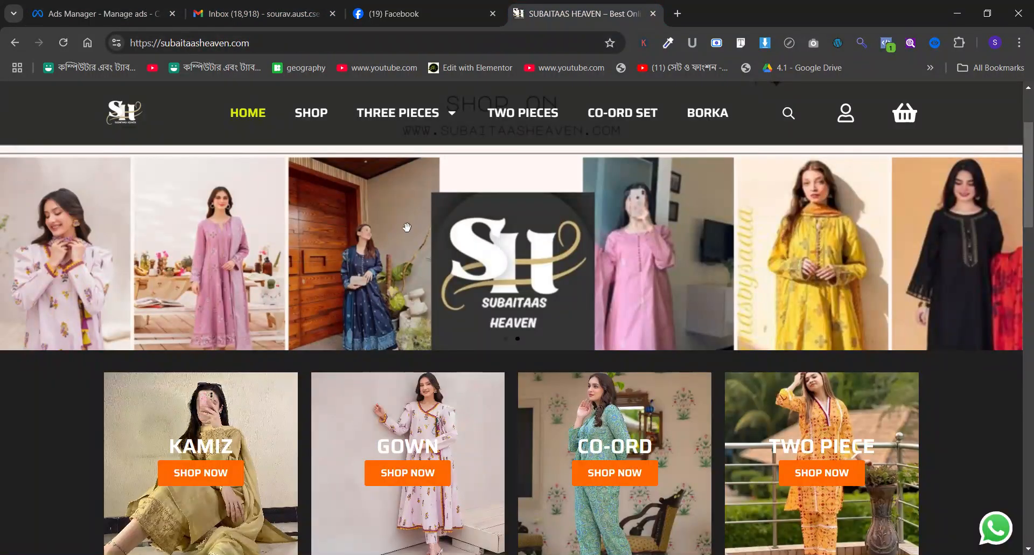
Open the first product of the latest collection, Premium Embroidered Three Pices, and examine its photos, sizes and description.
scroll(406, 227, "down", 8)
left_click(210, 279)
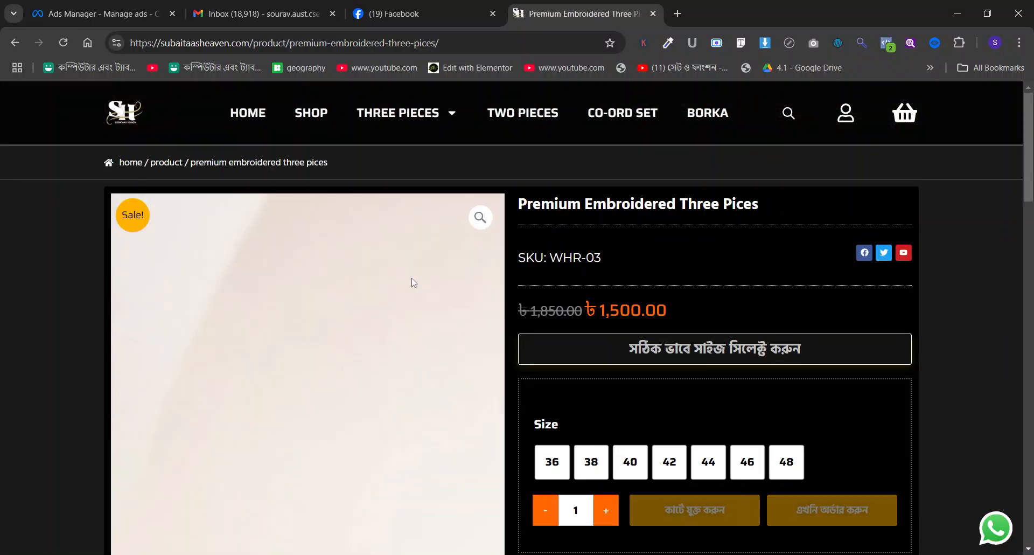
scroll(781, 310, "down", 4)
scroll(781, 310, "up", 4)
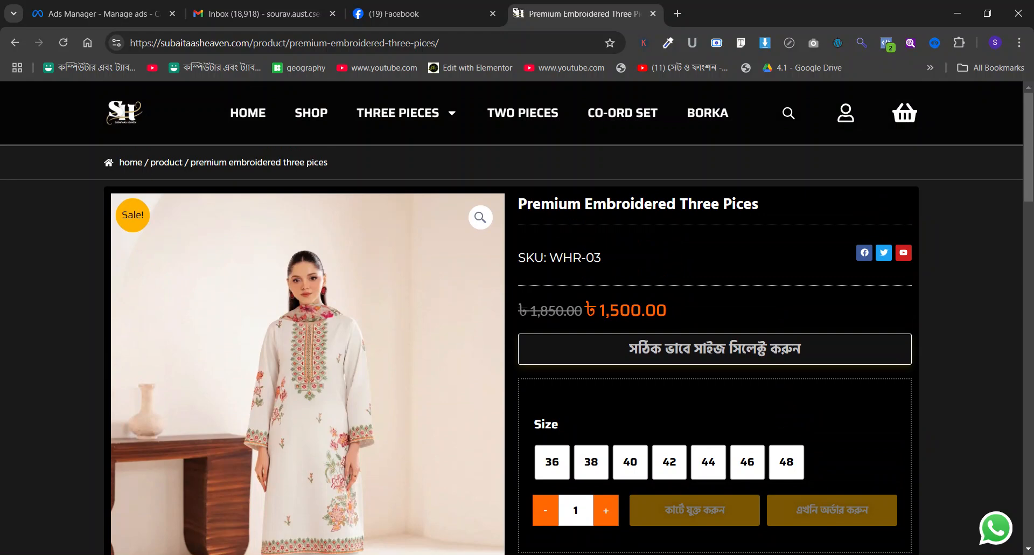
scroll(780, 309, "down", 10)
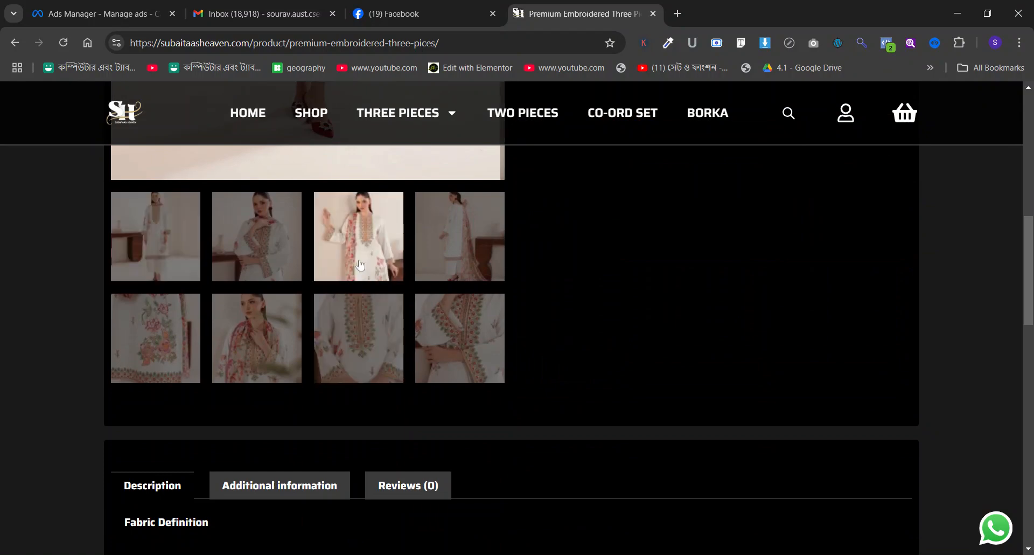
scroll(712, 361, "up", 7)
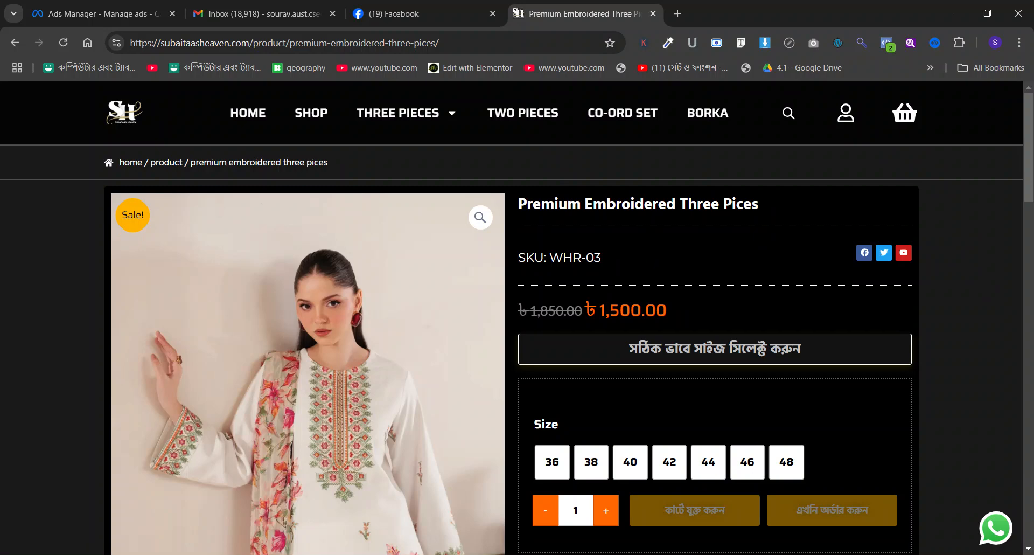
scroll(731, 254, "down", 3)
scroll(731, 253, "down", 10)
Return to the shop's home page and compare the other products in the latest collection.
left_click(15, 42)
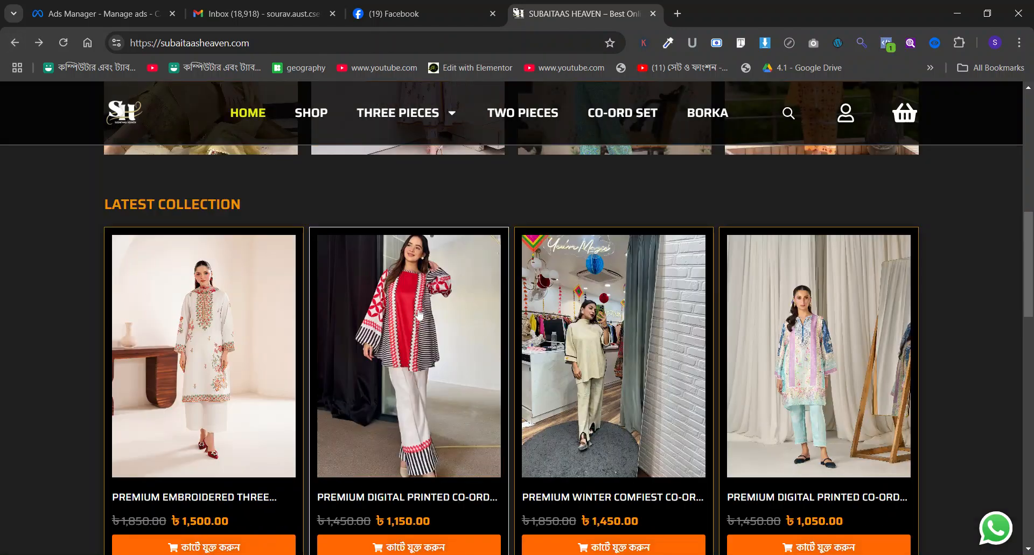
scroll(420, 315, "down", 1)
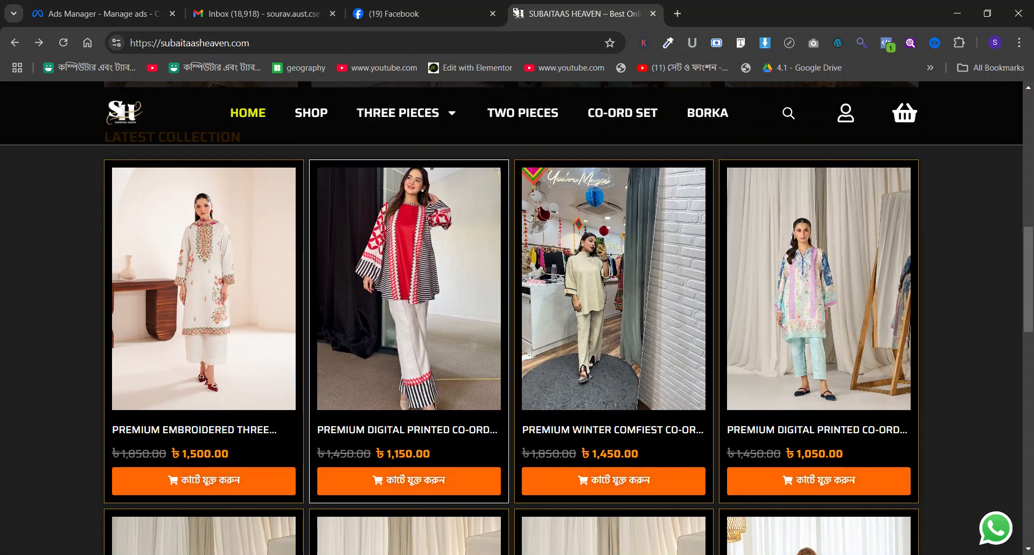
scroll(831, 249, "down", 7)
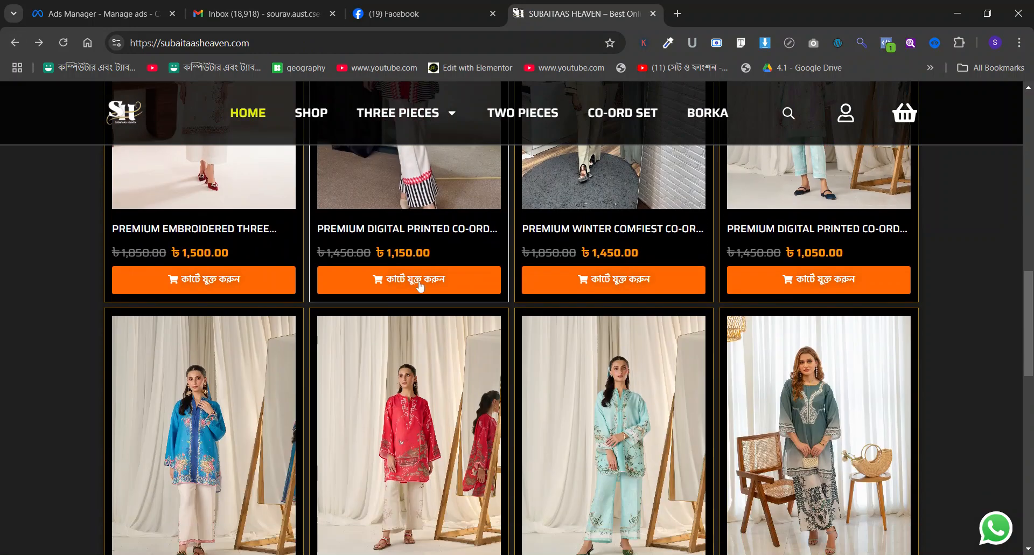
scroll(831, 249, "up", 1)
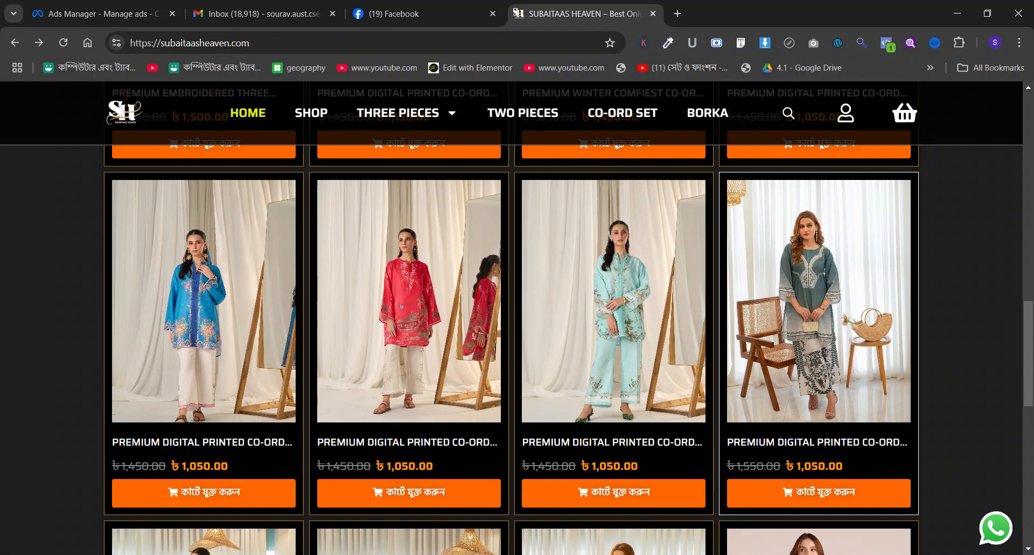
Switch to Ads Manager and create a new campaign with the Sales objective and the manual sales campaign setup.
left_click(97, 14)
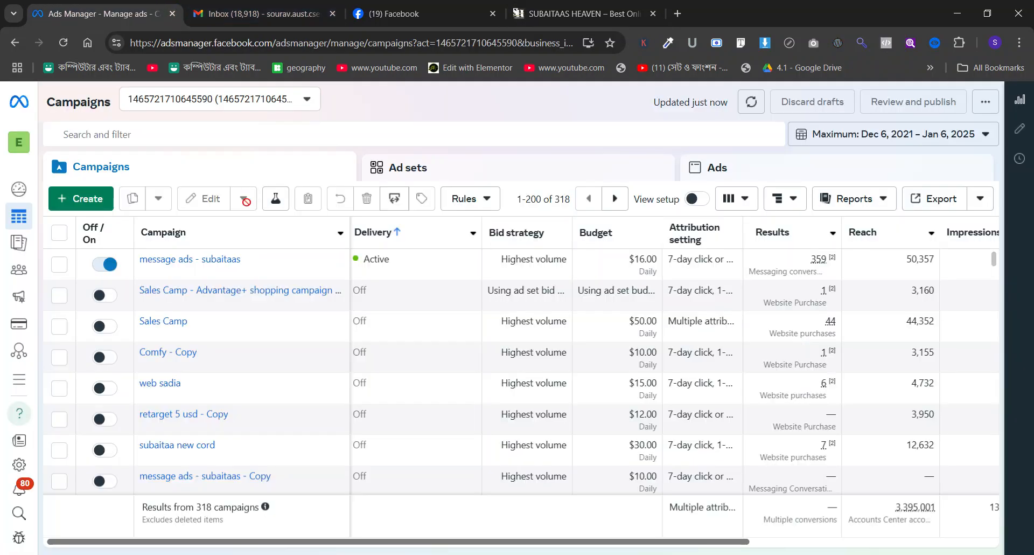
left_click(80, 198)
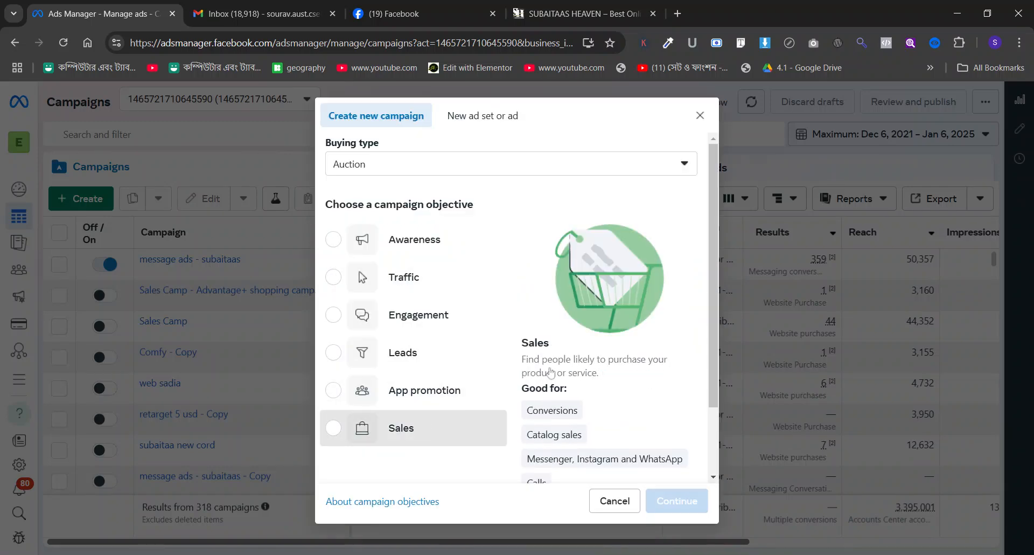
left_click(474, 425)
scroll(572, 356, "down", 2)
left_click(677, 500)
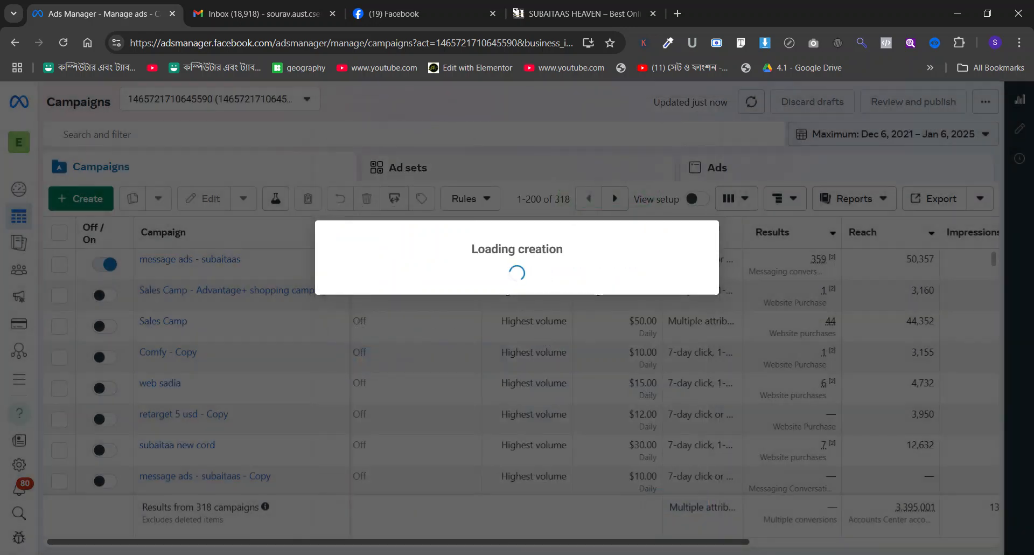
left_click(490, 468)
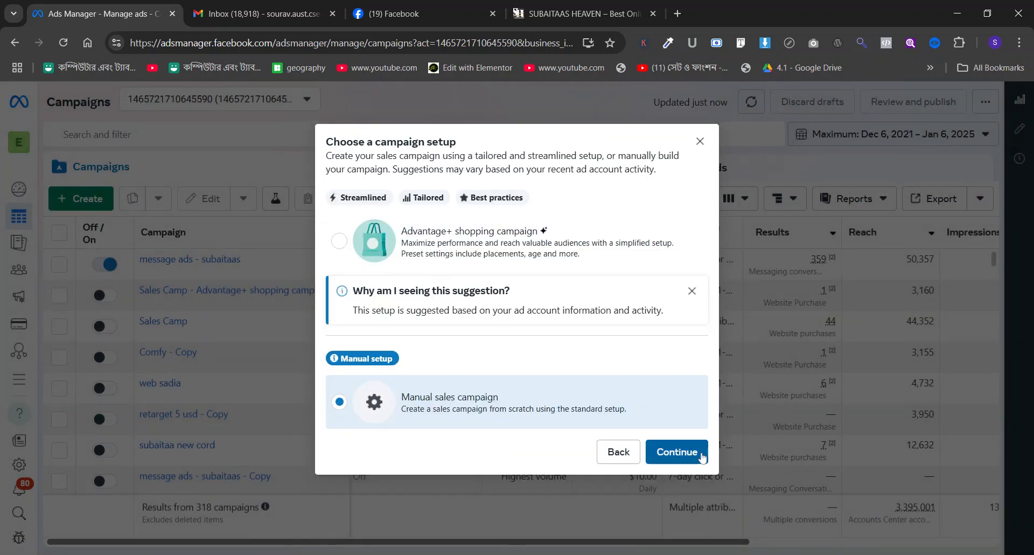
left_click(674, 453)
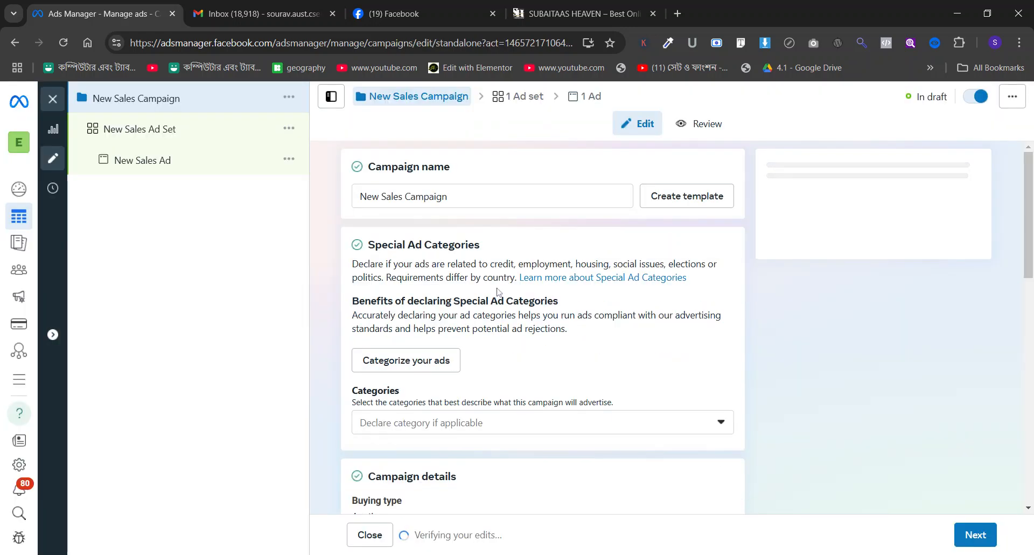
Clear the default name from the new campaign's name field.
triple_click(462, 197)
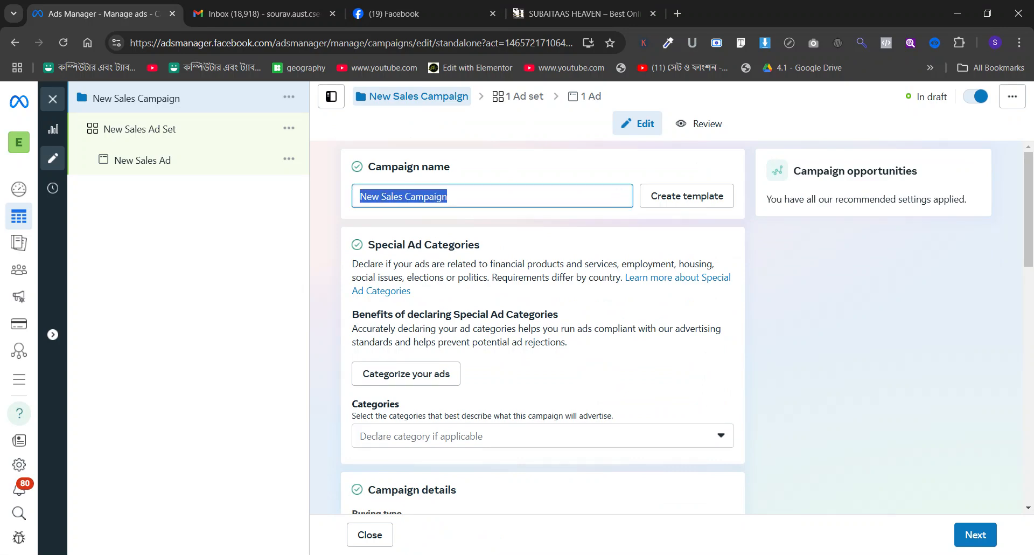
type("1st add ca")
key("BackSpace")
key("BackSpace")
key("BackSpace")
key("BackSpace")
key("BackSpace")
key("BackSpace")
key("BackSpace")
key("BackSpace")
key("BackSpace")
key("BackSpace")
Switch to the shop site, open the Premium Embroidered Three Pices product in a new tab and select its SKU line.
left_click(593, 12)
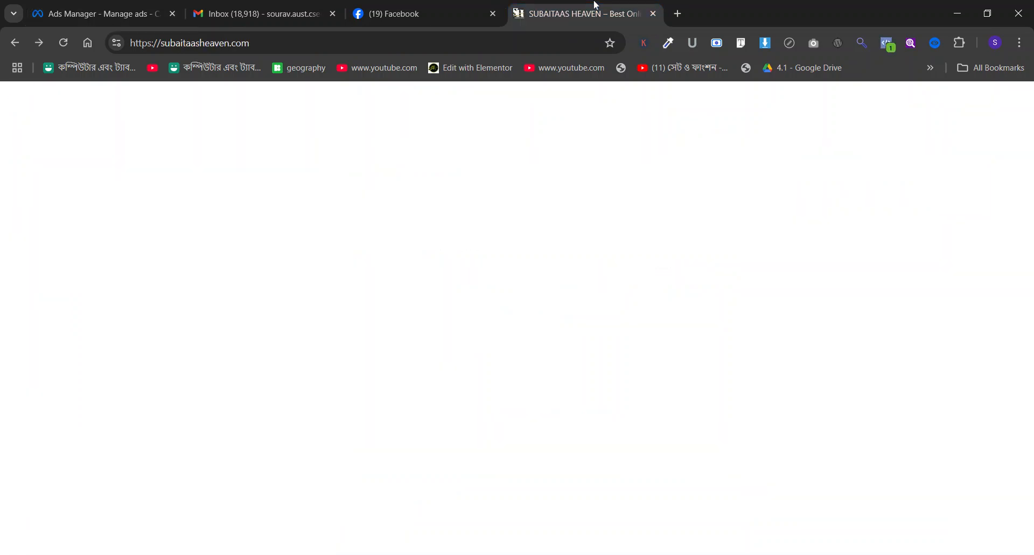
scroll(385, 241, "up", 2)
scroll(385, 240, "up", 2)
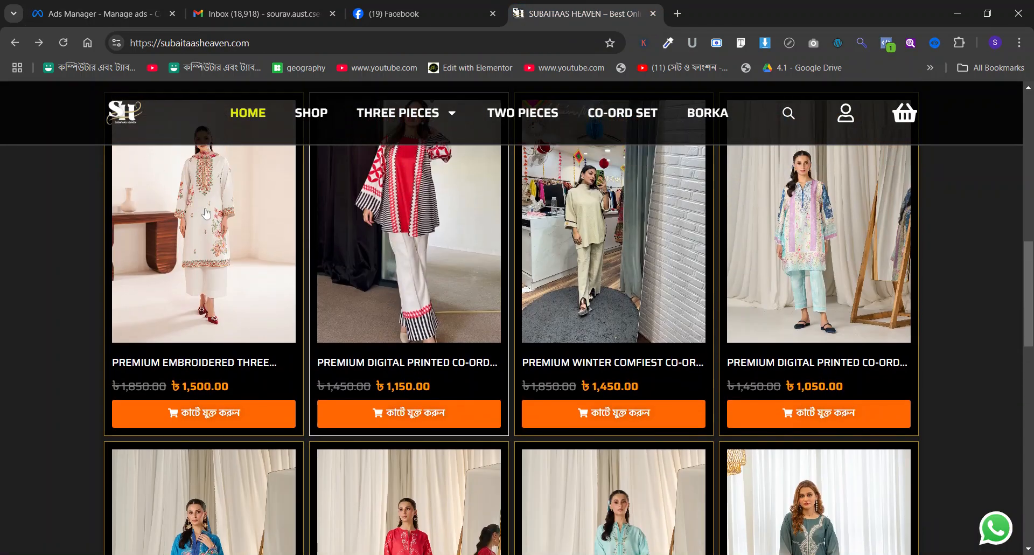
middle_click(245, 243)
left_click(717, 7)
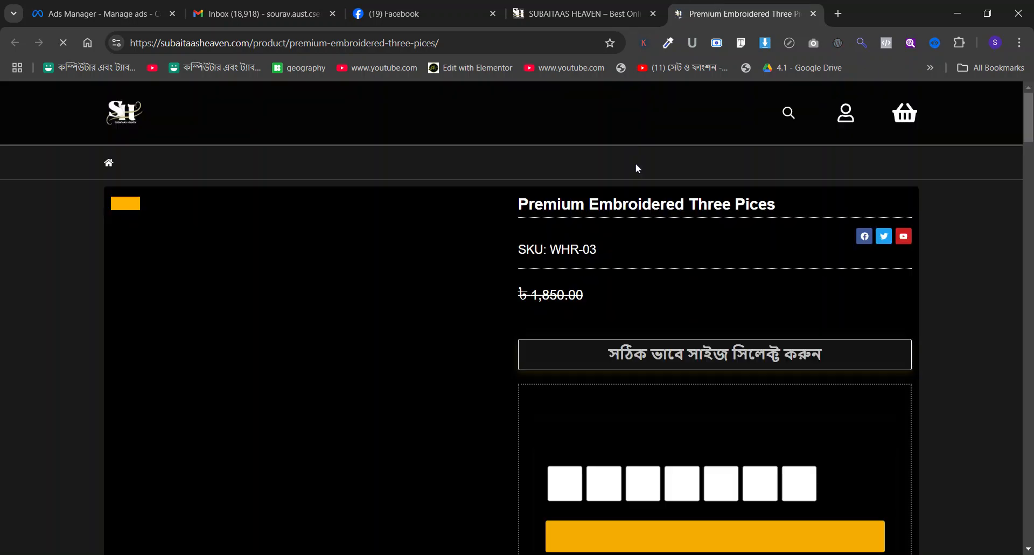
double_click(565, 258)
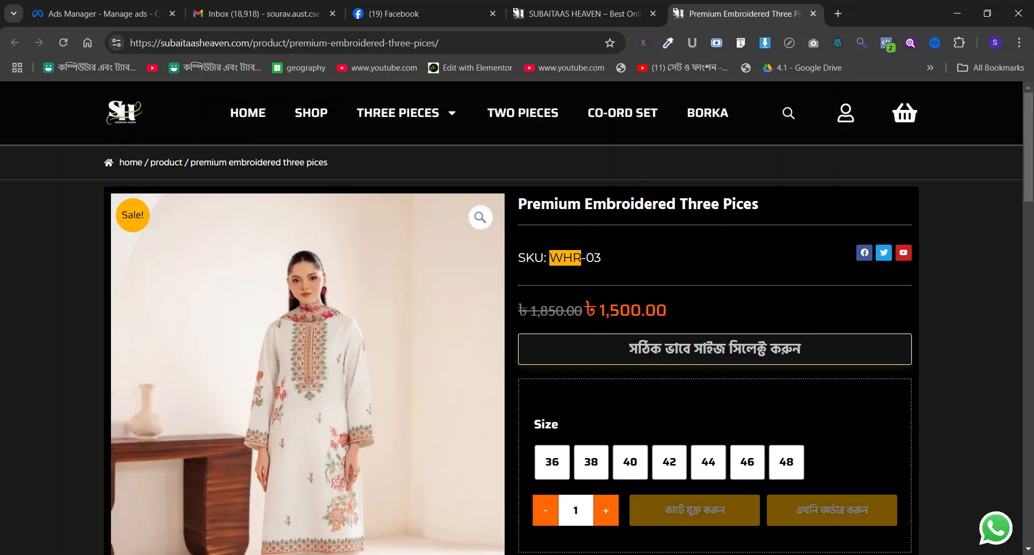
triple_click(565, 258)
key("ctrl+c")
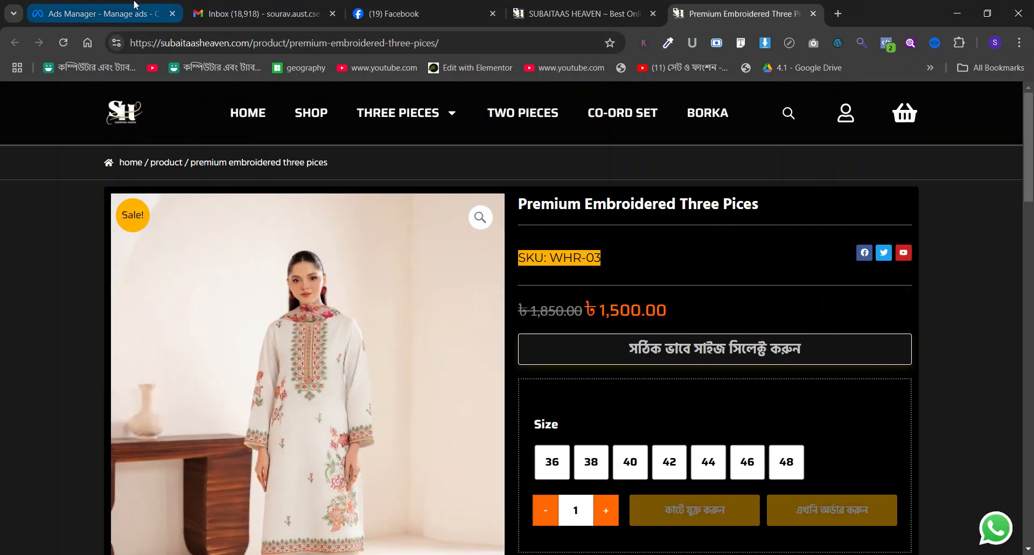
Copy the product's SKU line and use it as the campaign name in Ads Manager, "SKU: WHR-03".
left_click(102, 13)
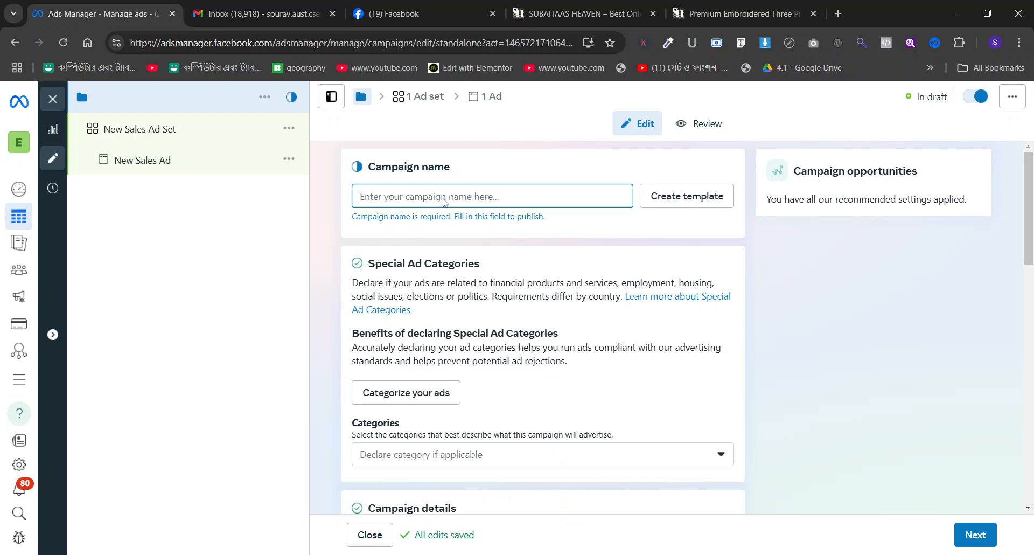
left_click(689, 8)
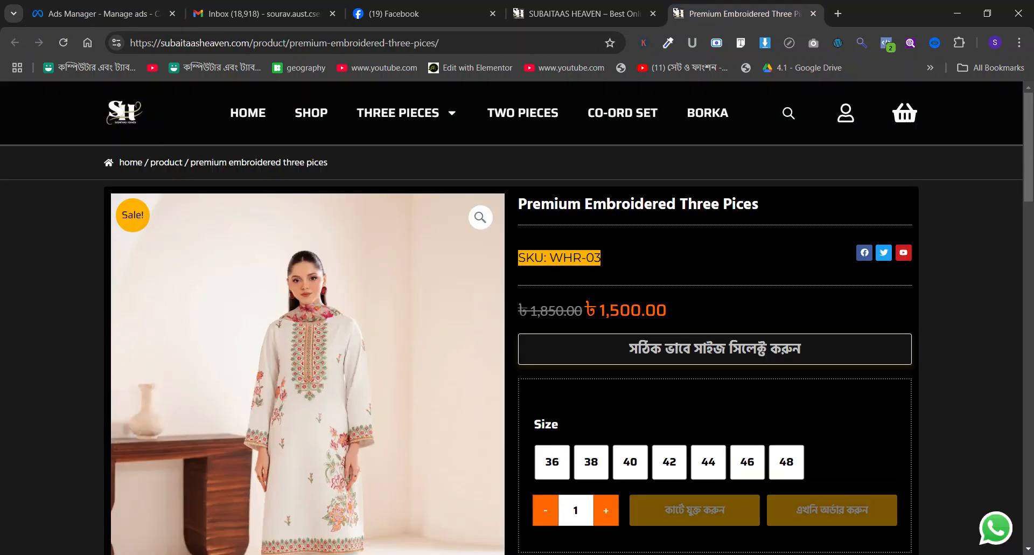
left_click(86, 6)
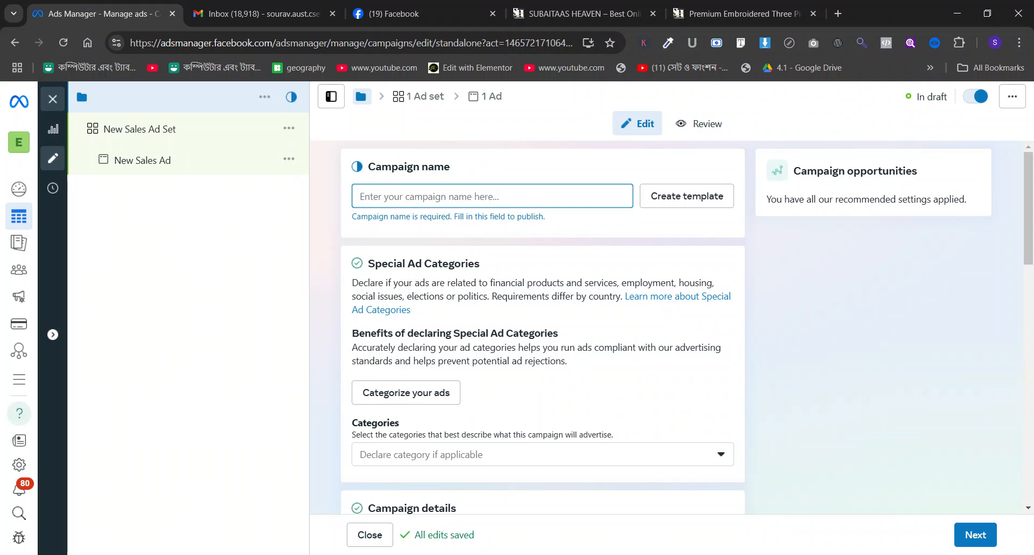
key("ctrl+v")
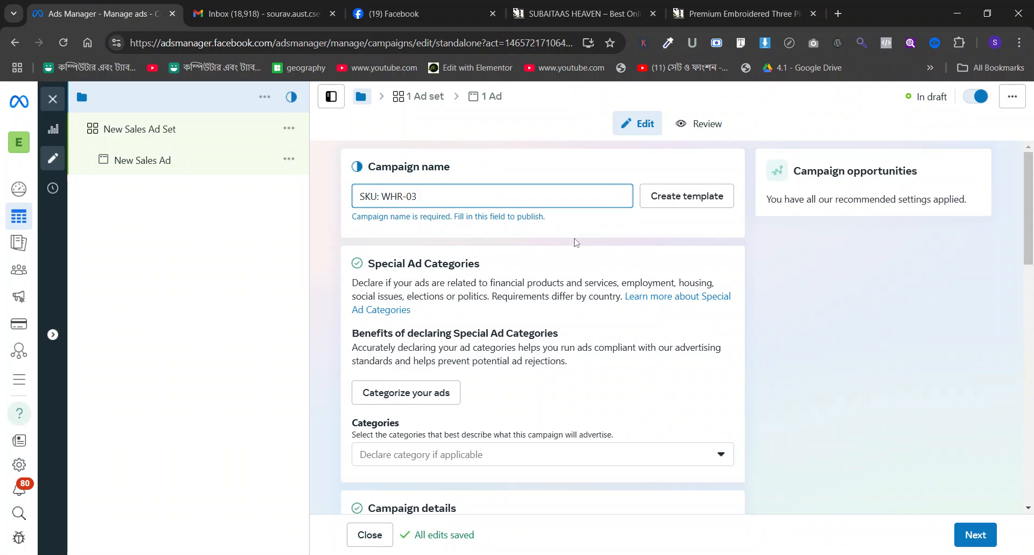
Set the campaign's daily budget to $12.00.
scroll(476, 279, "down", 8)
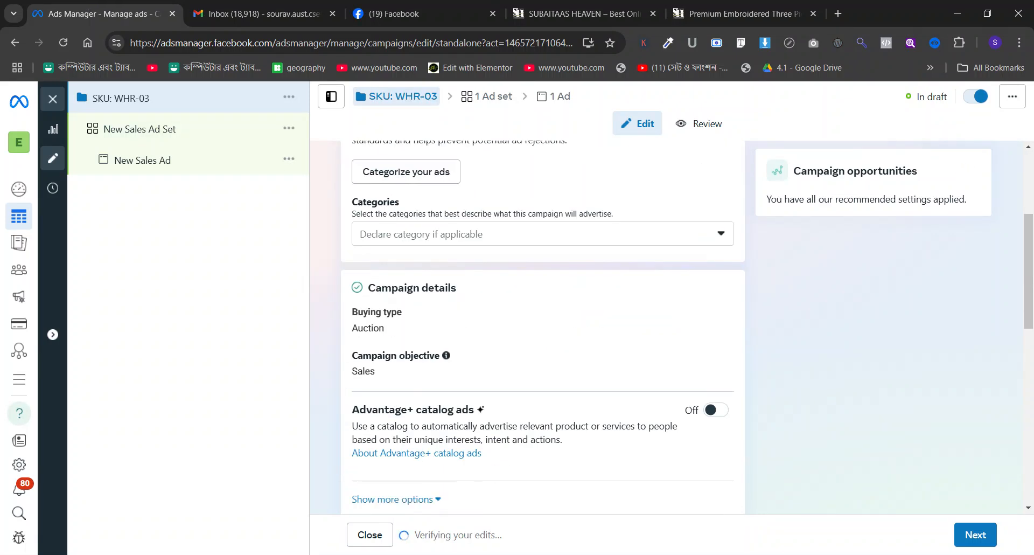
left_click_drag(571, 385, 560, 385)
type("12")
left_click(609, 356)
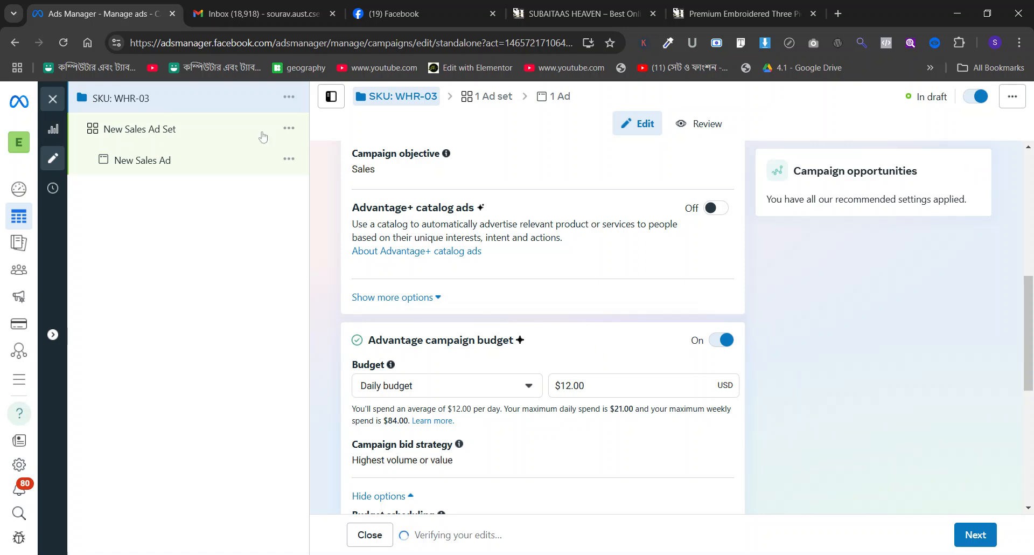
Open the New Sales Ad Set for editing and look through its conversion, audience and placement settings.
left_click(225, 133)
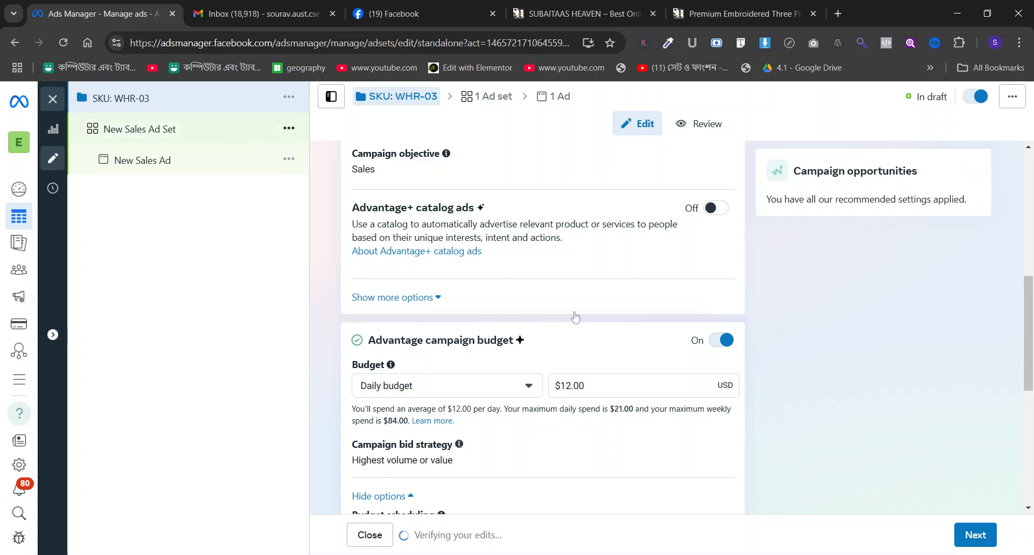
scroll(575, 315, "down", 10)
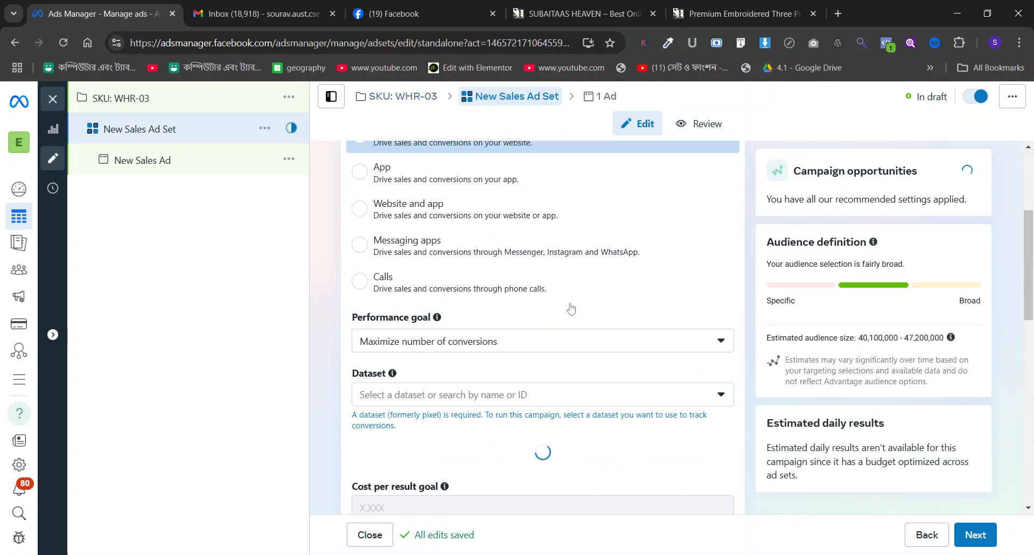
scroll(572, 307, "down", 14)
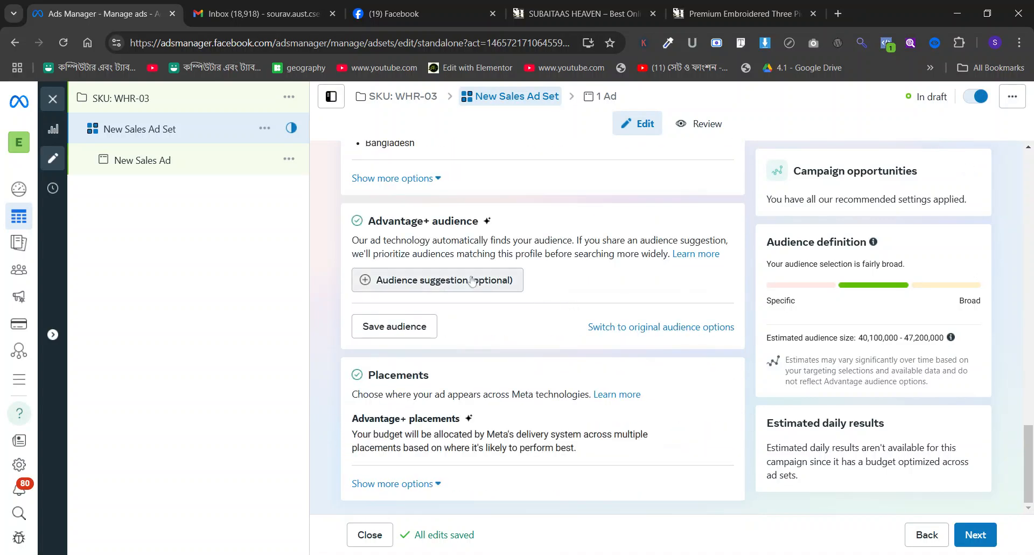
scroll(472, 280, "up", 3)
scroll(472, 280, "up", 2)
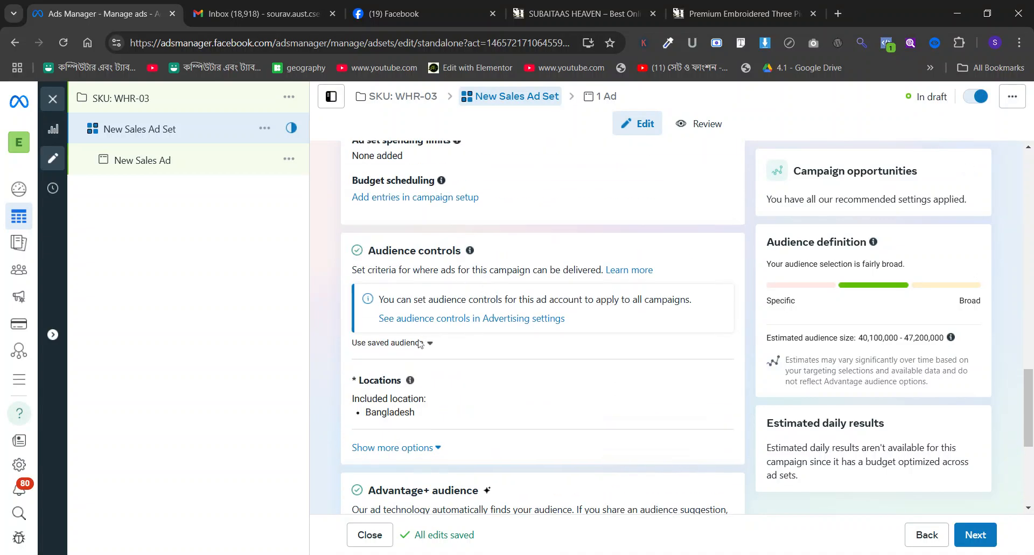
Apply the saved audience AS-1 to the ad set and review its locations, age, gender and interests.
left_click(416, 341)
scroll(374, 328, "down", 1)
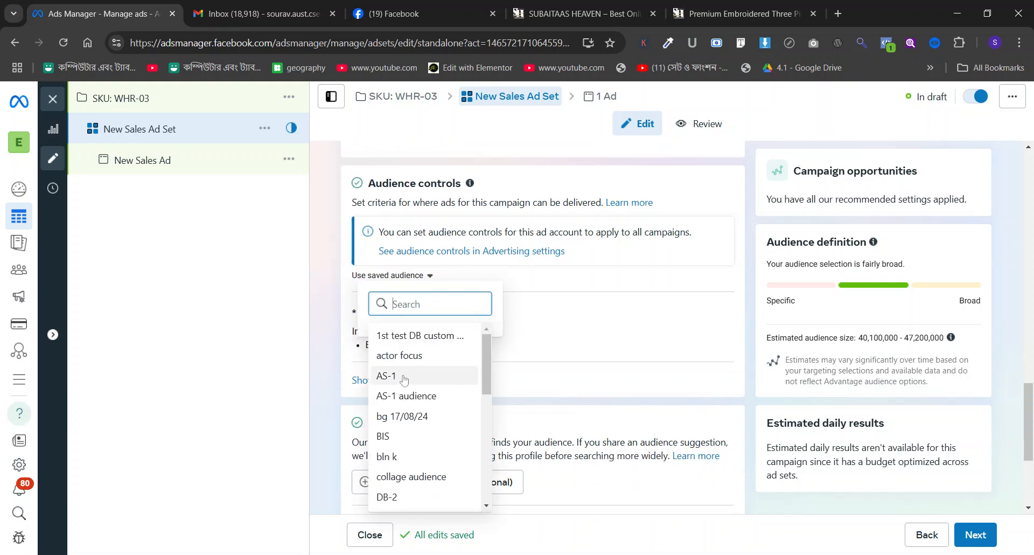
mouse_move(405, 380)
mouse_move(401, 399)
scroll(562, 398, "down", 5)
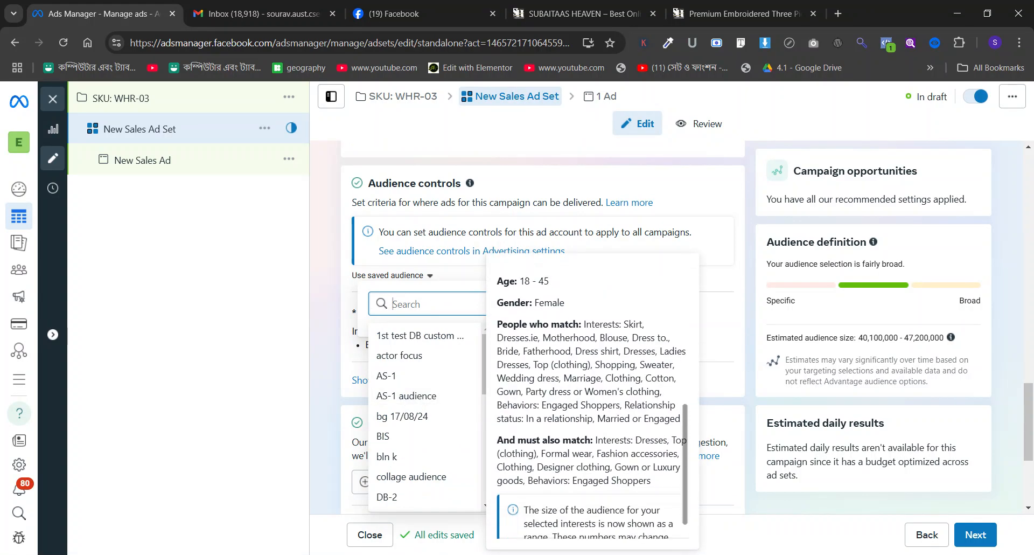
left_click(644, 366)
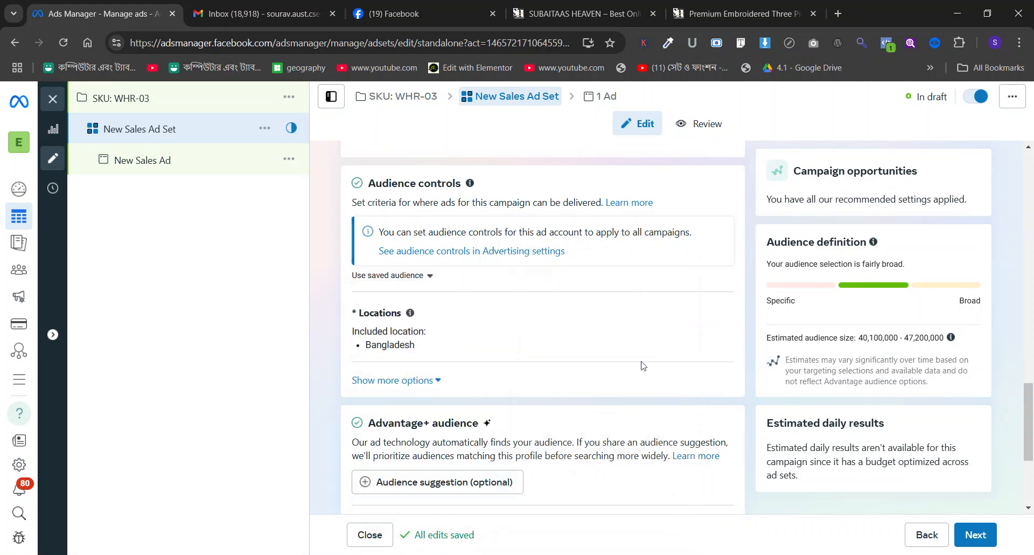
scroll(608, 340, "down", 6)
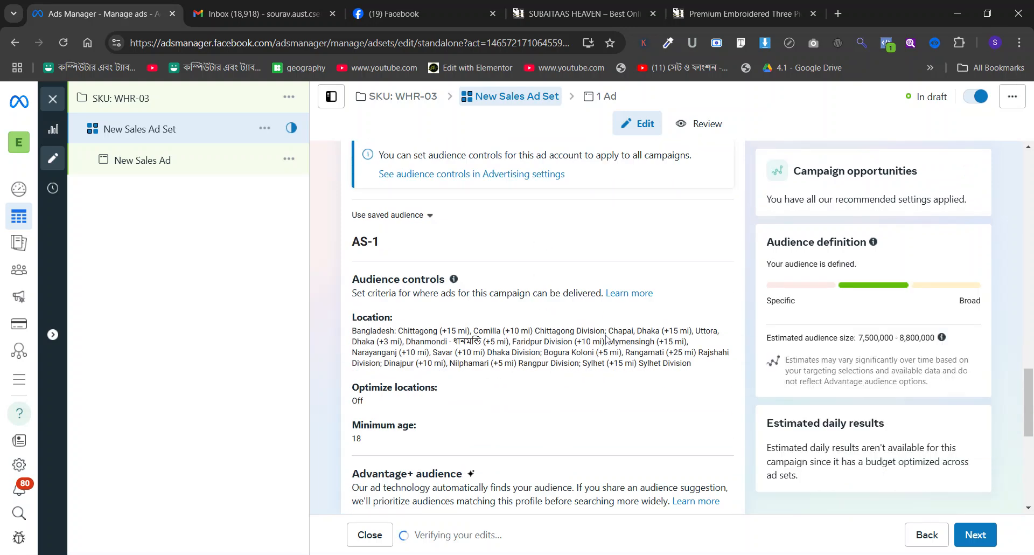
scroll(608, 338, "down", 1)
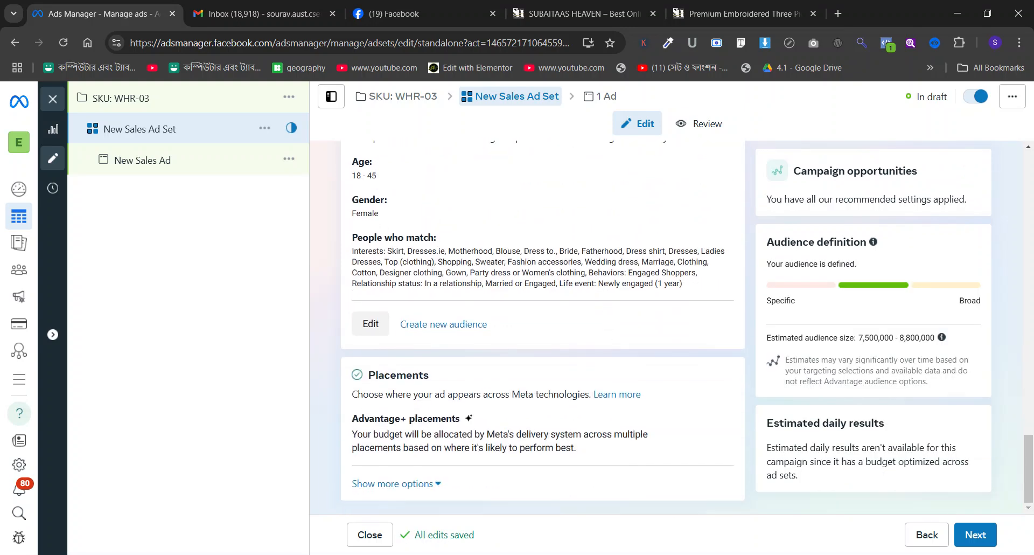
left_click_drag(464, 251, 649, 284)
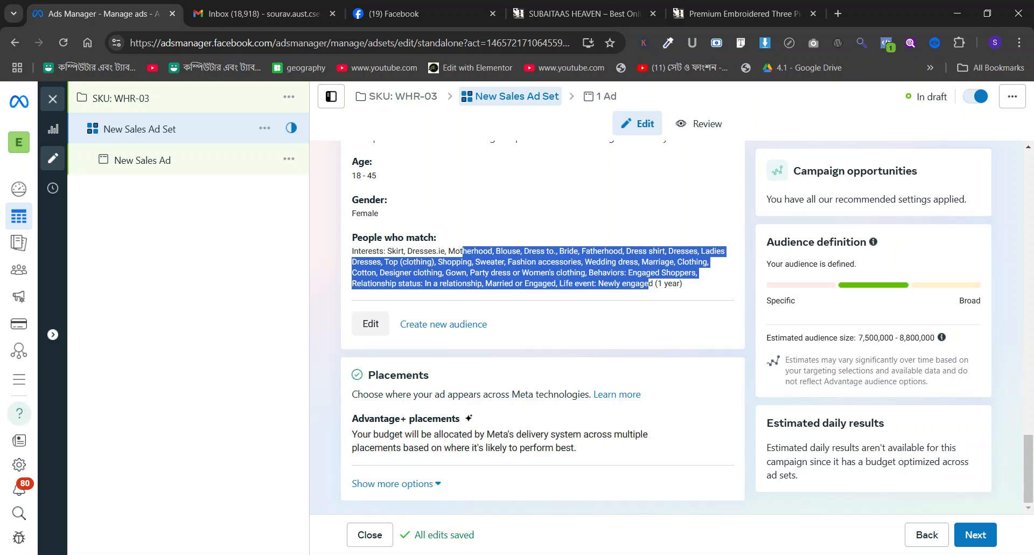
left_click(649, 284)
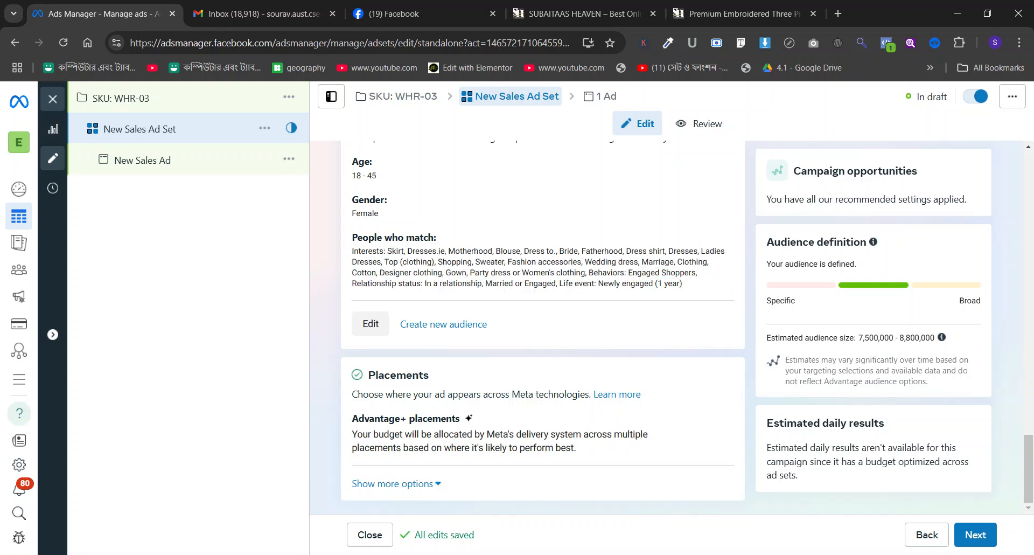
Switch the ad set's saved audience to "AS-1 audience" and review its targeting criteria.
scroll(542, 323, "up", 3)
scroll(644, 258, "up", 8)
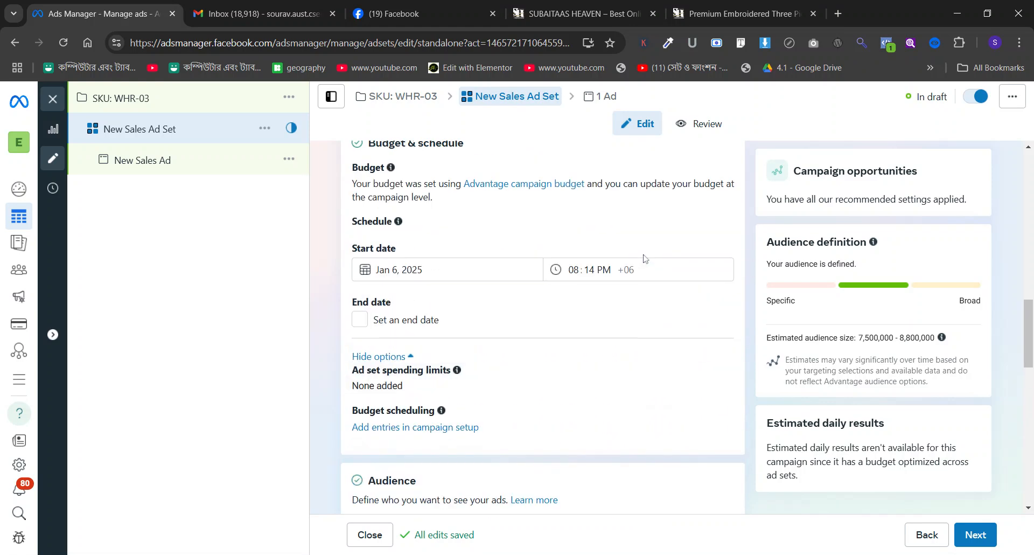
scroll(645, 258, "down", 5)
left_click(423, 257)
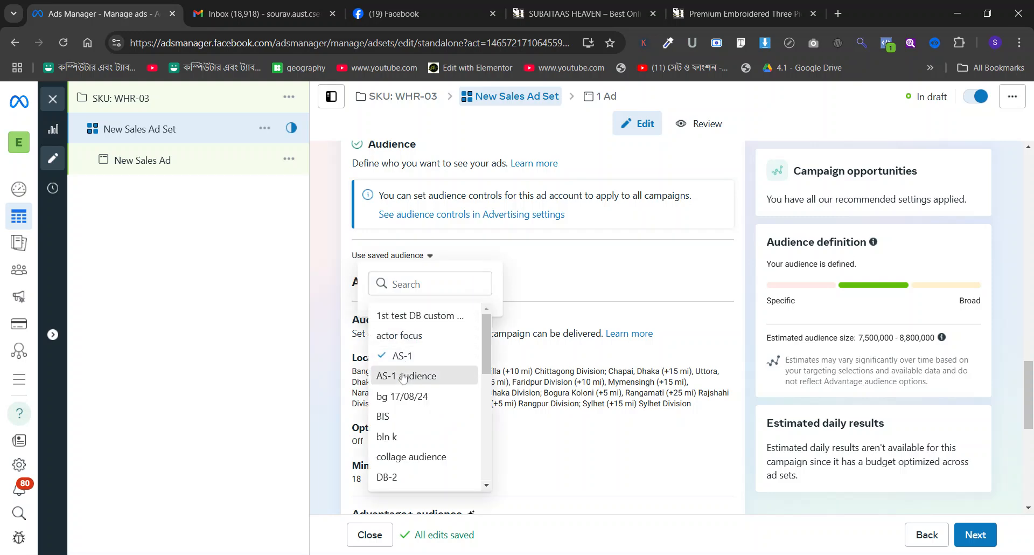
left_click(403, 376)
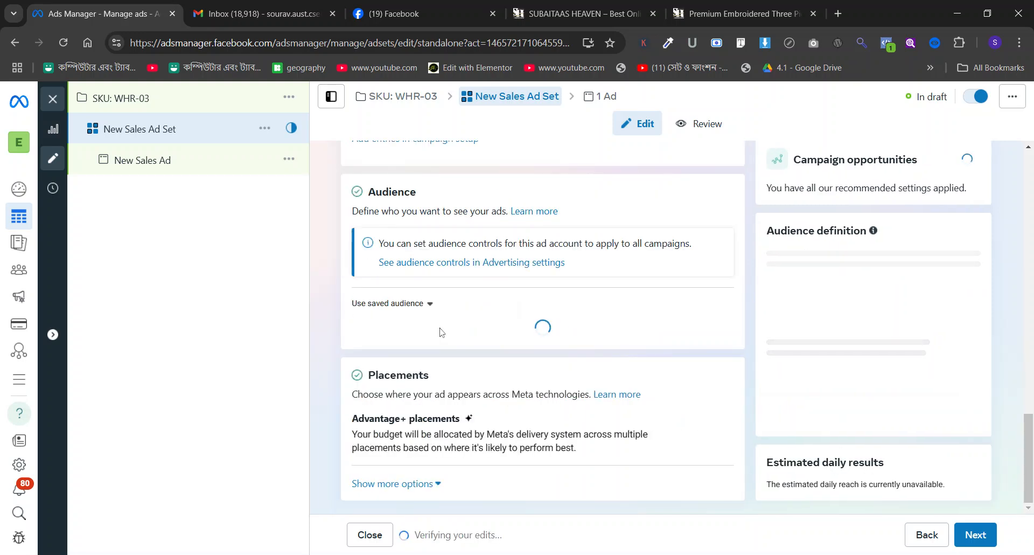
scroll(474, 368, "down", 6)
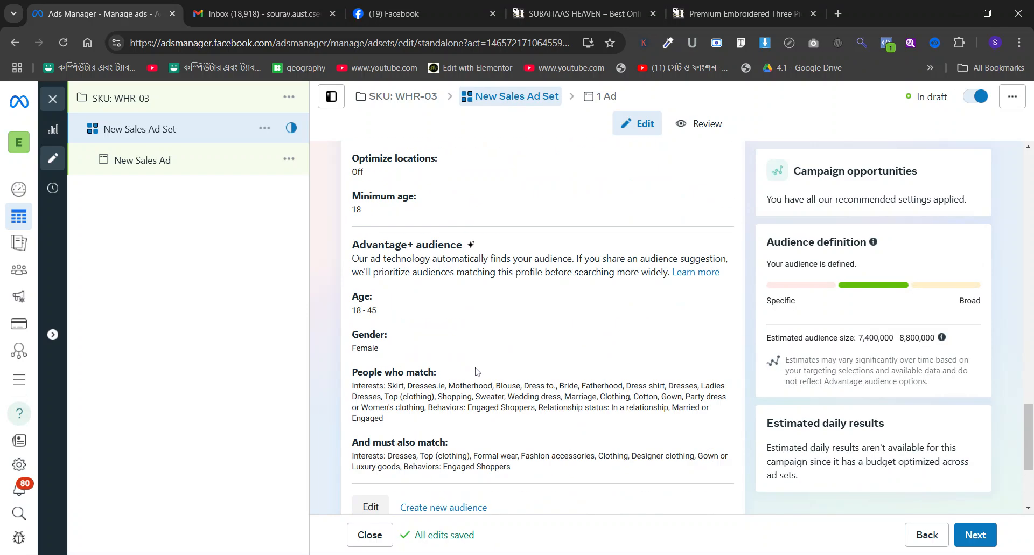
triple_click(579, 329)
left_click(549, 412)
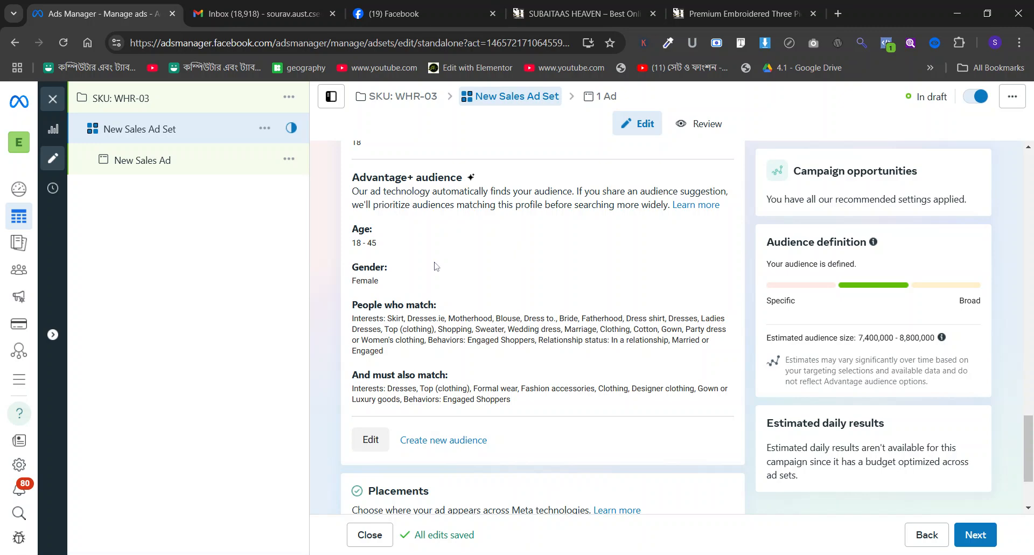
Select "subaitaas heaven" as the ad set's conversion dataset.
scroll(436, 266, "down", 2)
scroll(435, 267, "up", 12)
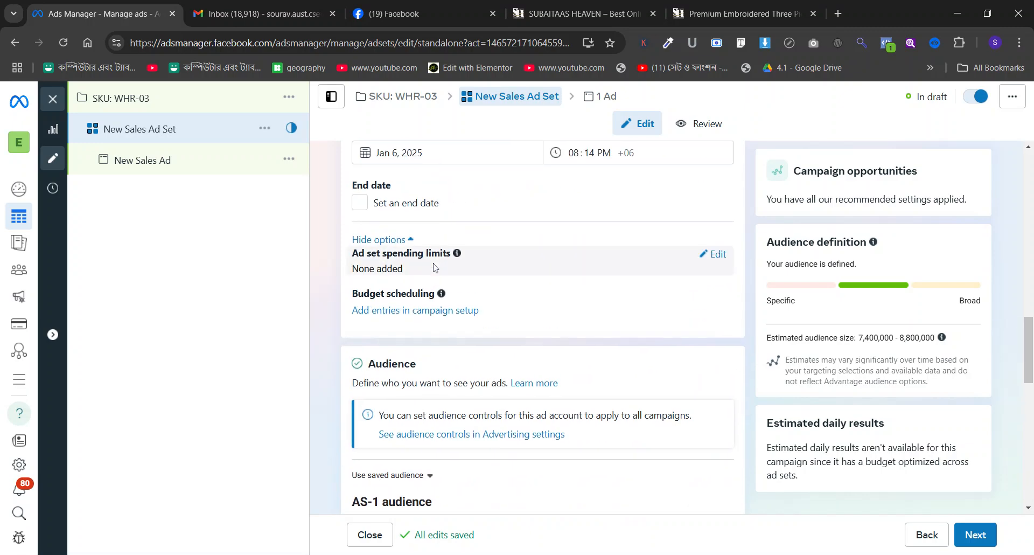
scroll(436, 267, "up", 15)
scroll(434, 266, "up", 4)
scroll(439, 277, "down", 5)
left_click(434, 306)
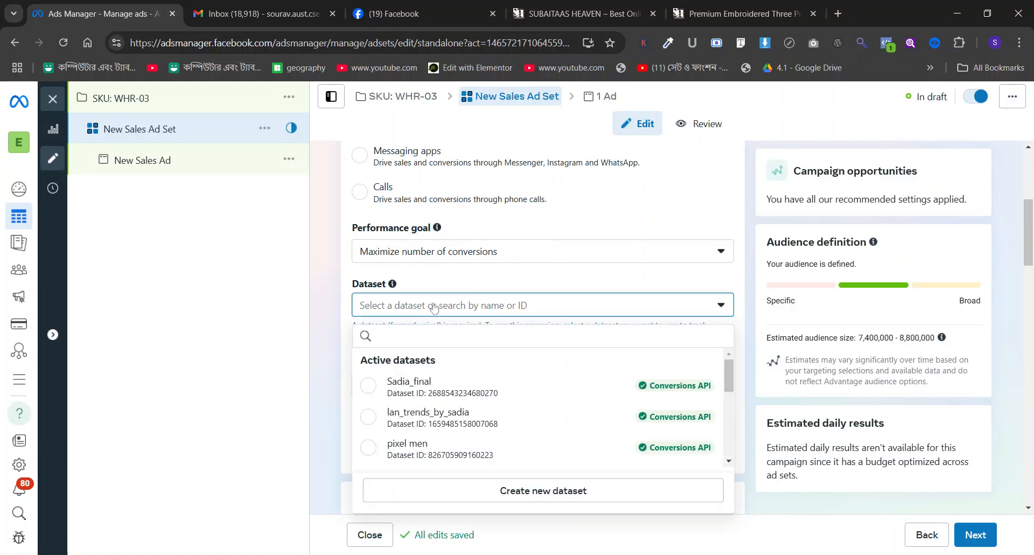
scroll(427, 417, "down", 3)
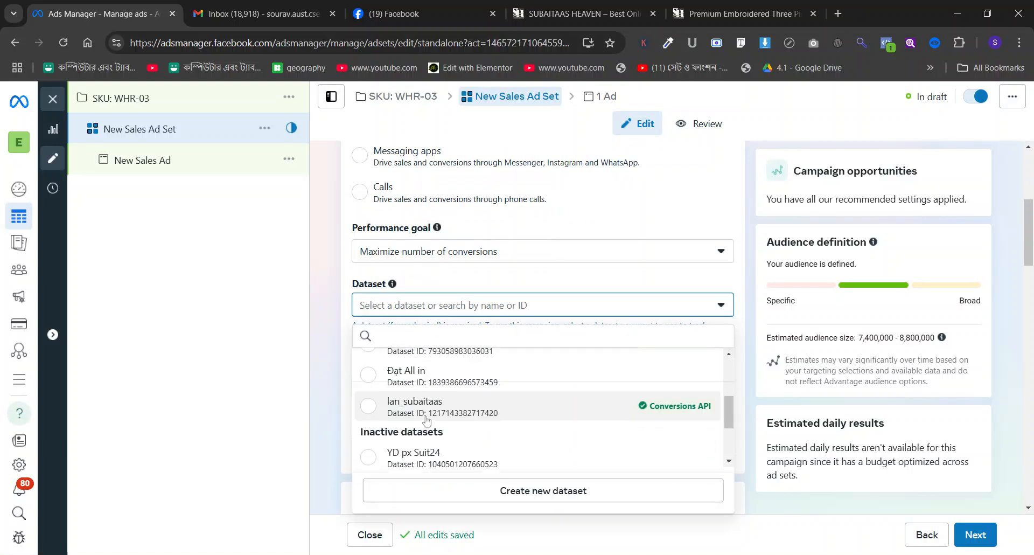
scroll(427, 410, "up", 3)
scroll(427, 396, "down", 2)
left_click(428, 405)
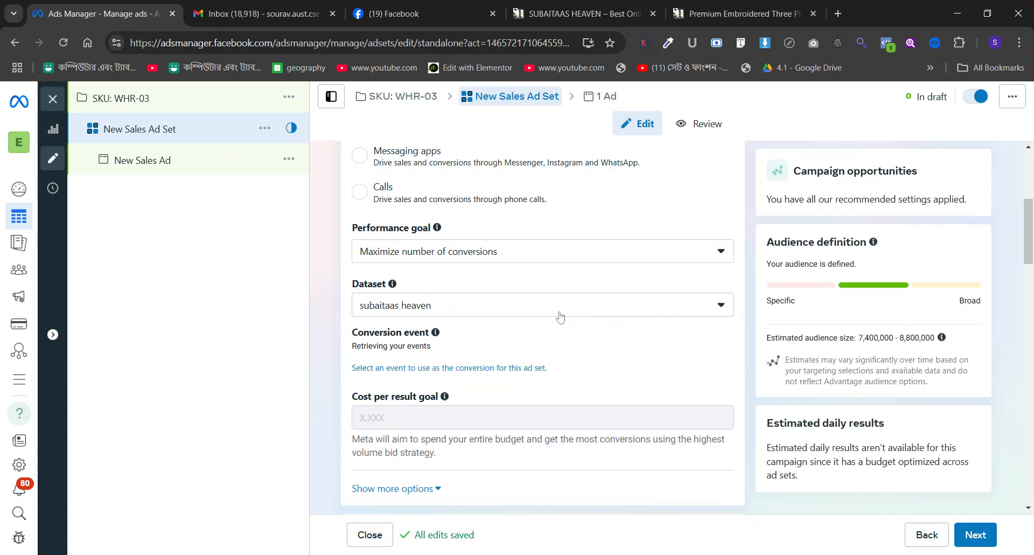
Set the ad set's conversion event to Purchase and look over the remaining ad set settings.
left_click(432, 365)
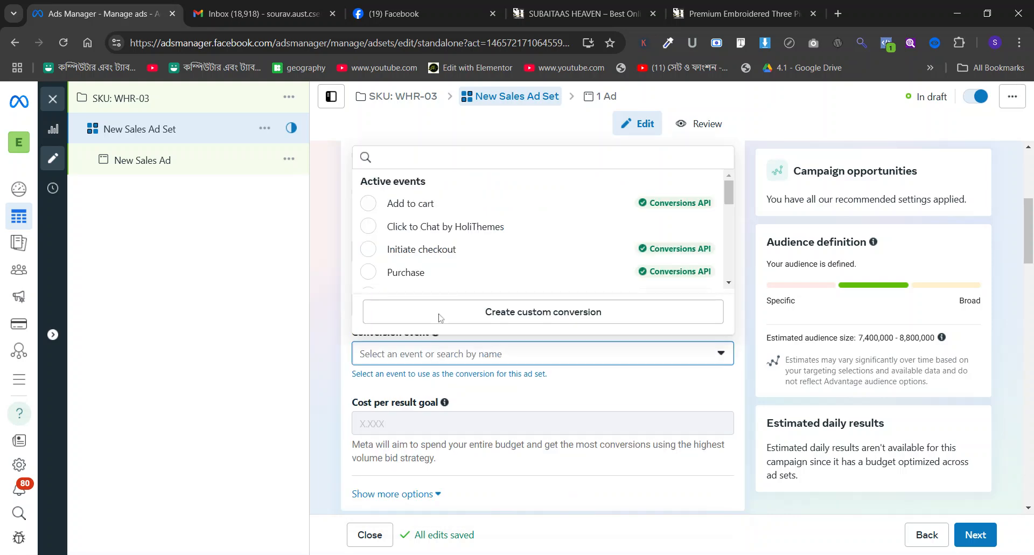
mouse_move(445, 276)
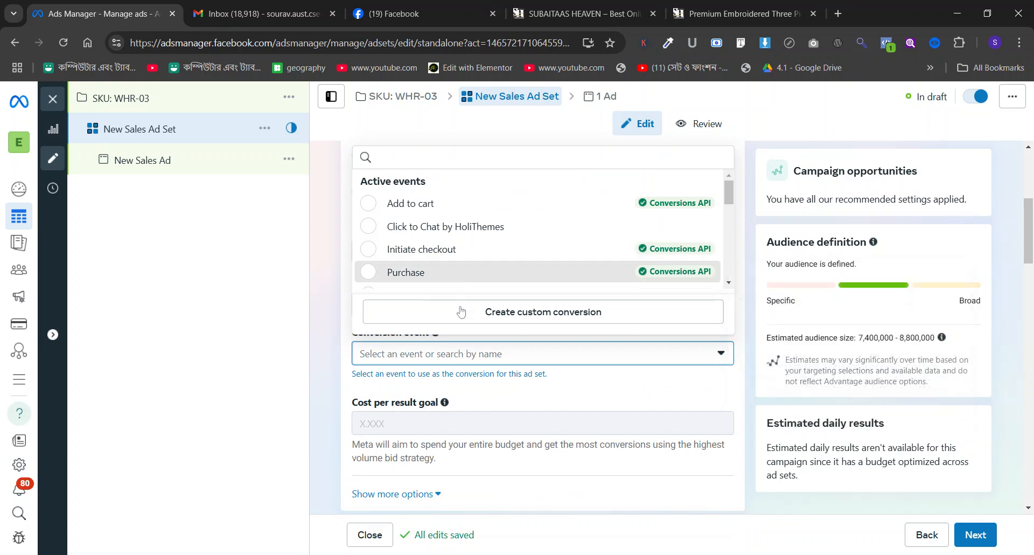
left_click(459, 273)
scroll(460, 310, "down", 4)
scroll(459, 307, "down", 12)
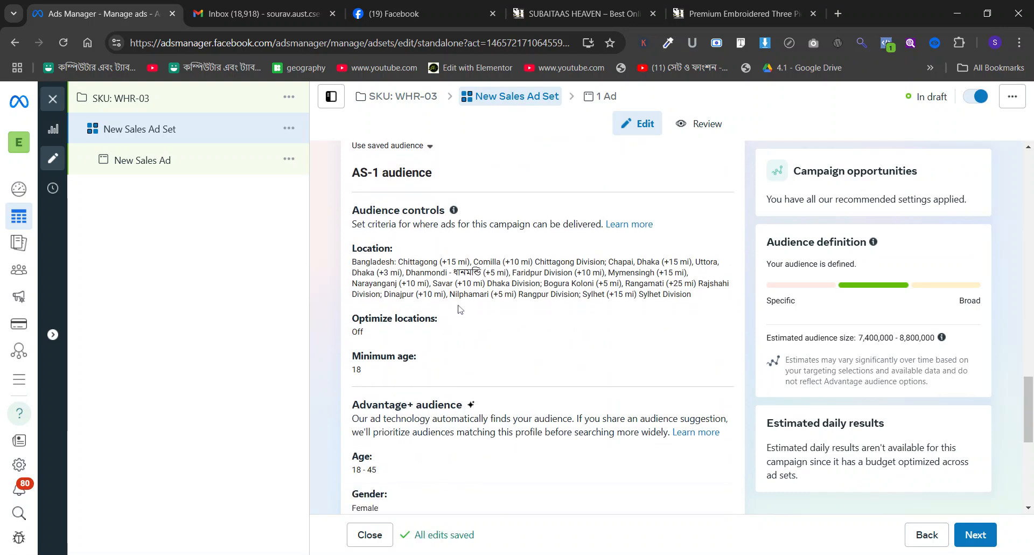
scroll(461, 310, "down", 6)
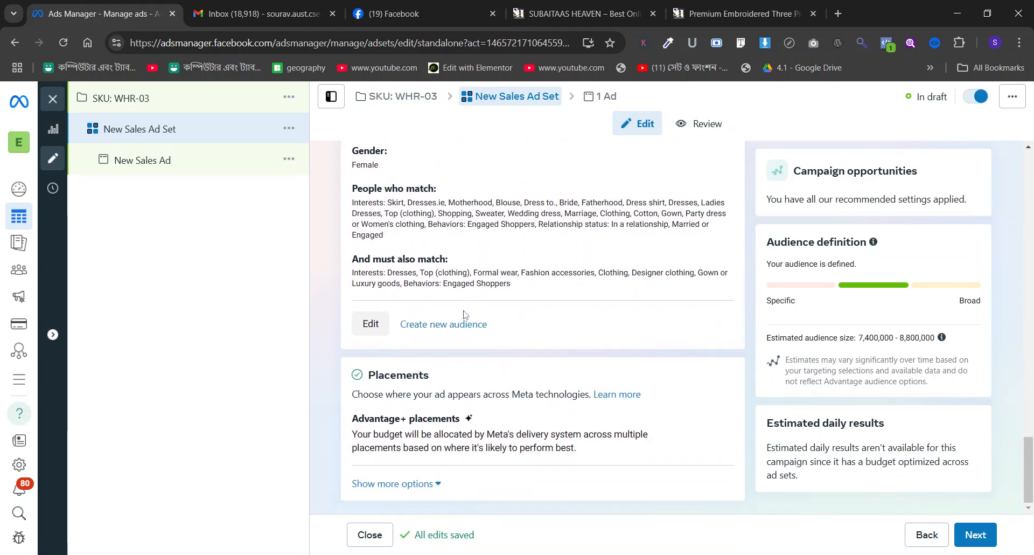
Open the New Sales Ad for editing, check the product's description on the shop site and return to Ads Manager.
left_click(139, 173)
left_click(598, 12)
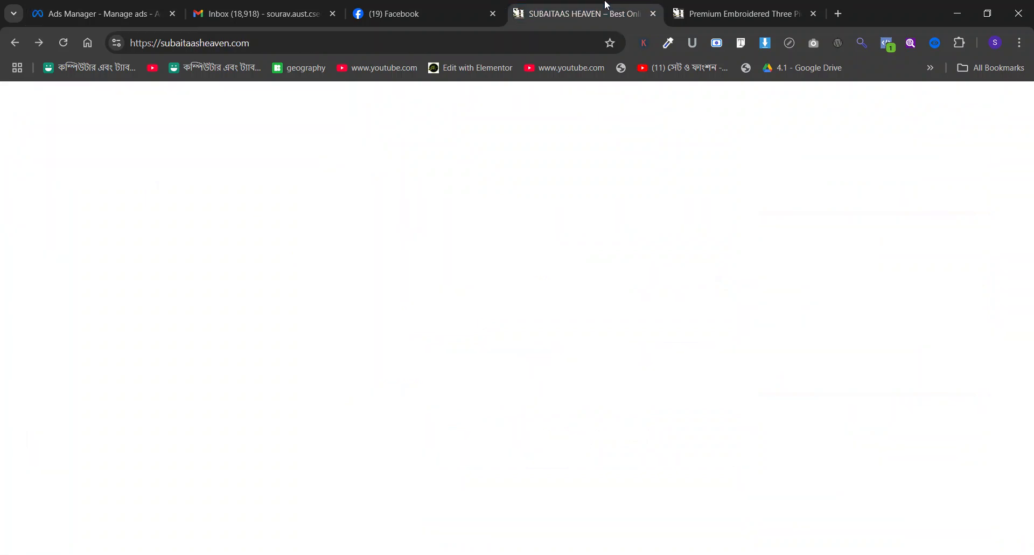
left_click(707, 4)
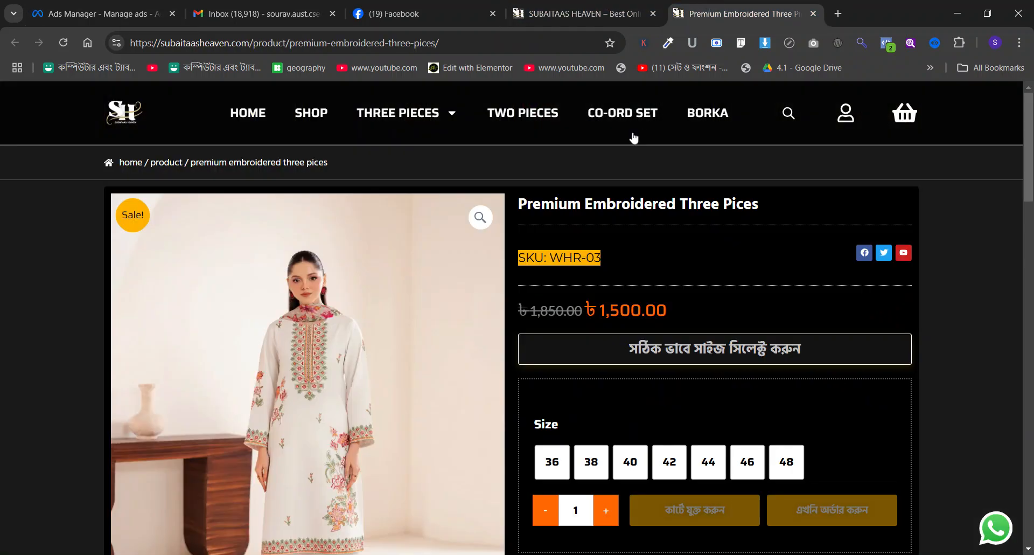
scroll(643, 119, "down", 8)
scroll(601, 207, "down", 5)
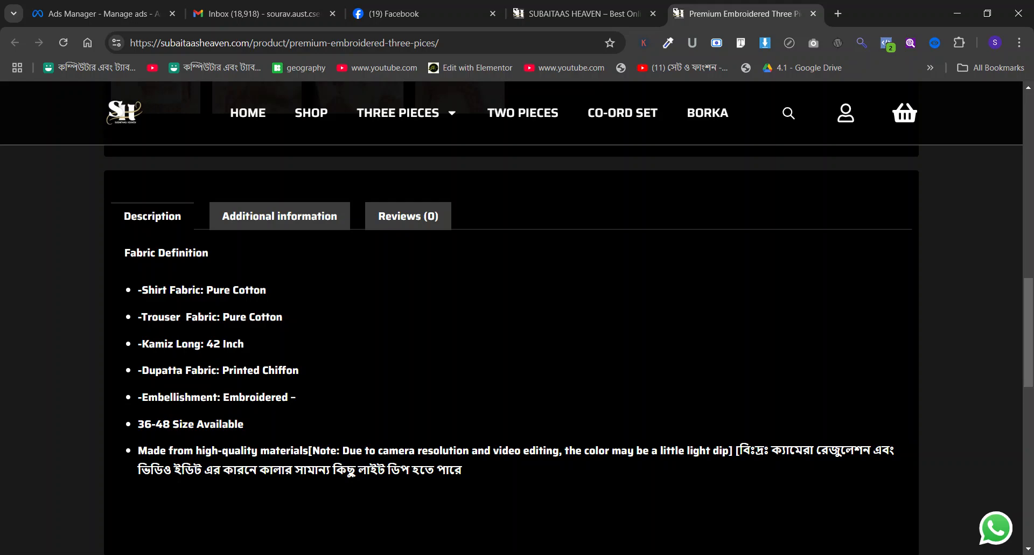
scroll(369, 301, "up", 1)
left_click(124, 21)
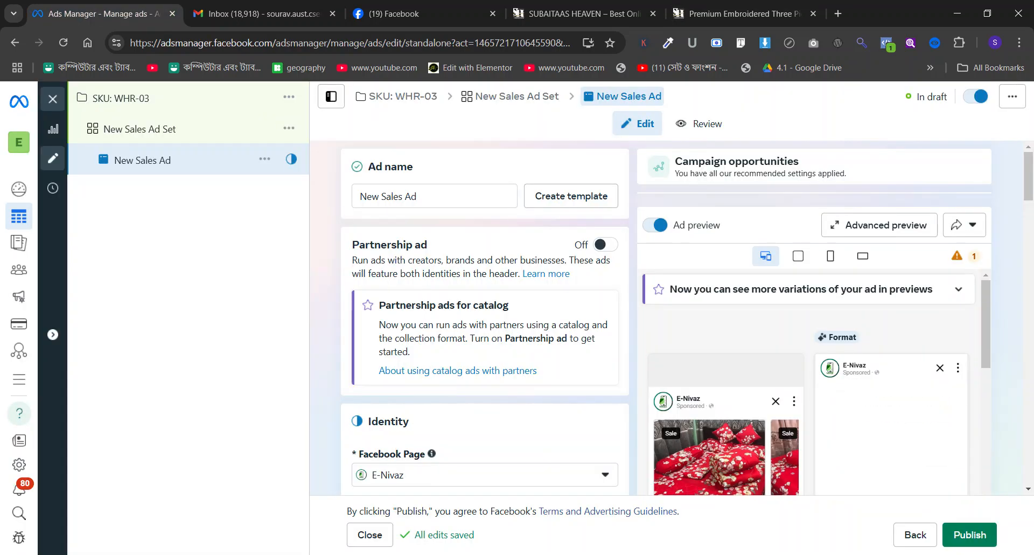
Search the Facebook Pages for "suba" and set the ad's identity to Subaitaa's Heaven.
scroll(420, 314, "down", 3)
left_click(452, 272)
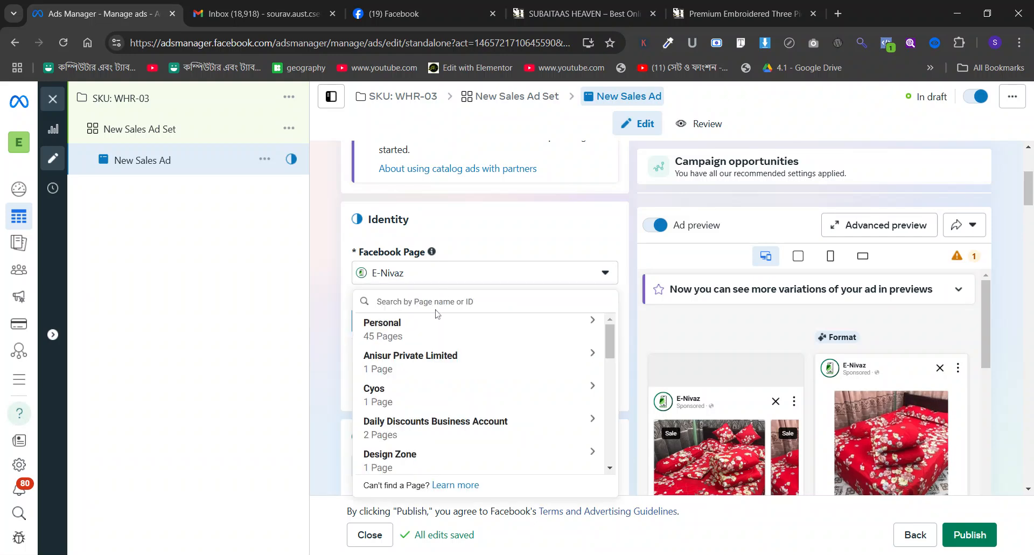
left_click(746, 12)
left_click(560, 4)
left_click(128, 4)
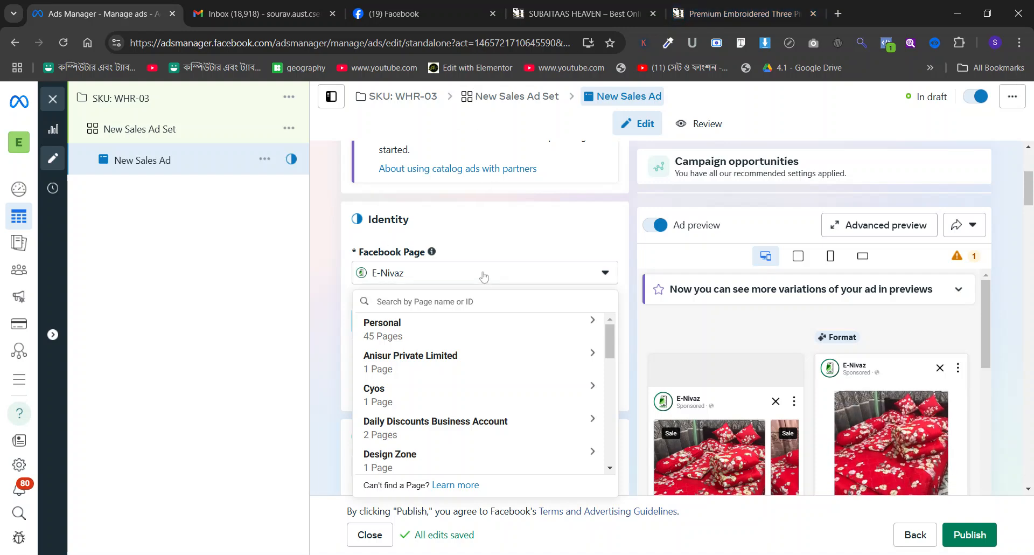
type("suba")
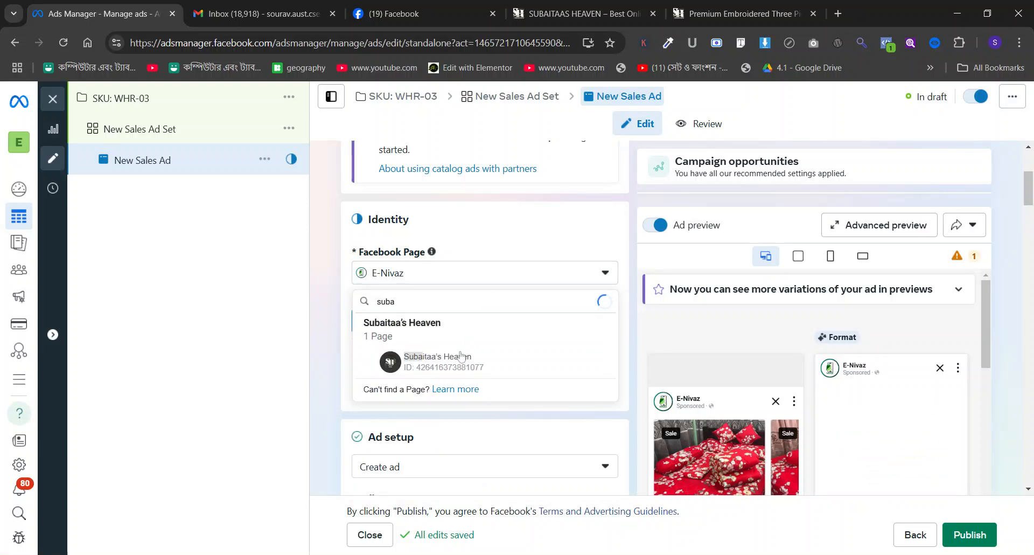
key("Return")
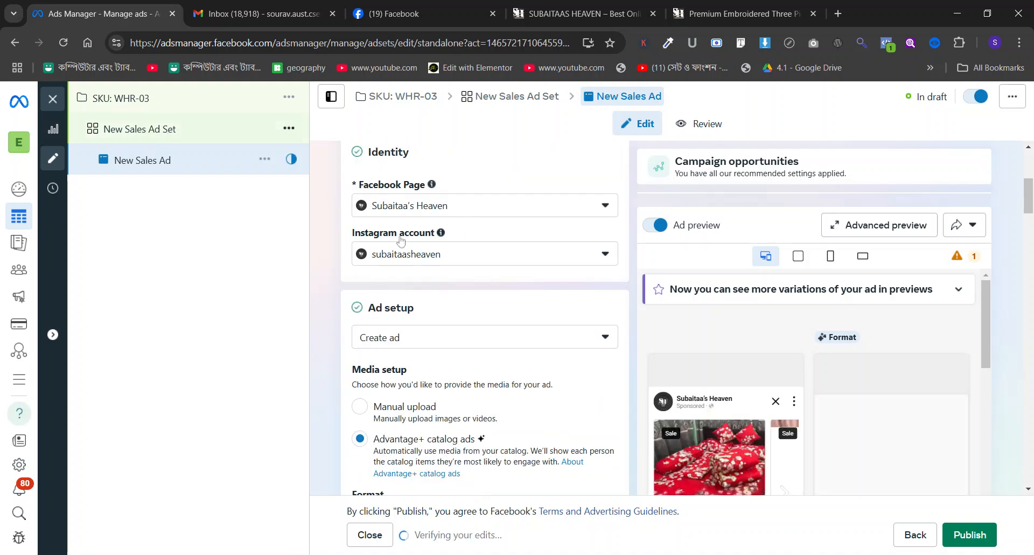
Check the campaign-level budget and catalog ads settings, and return to the New Sales Ad's setup section.
scroll(406, 266, "down", 11)
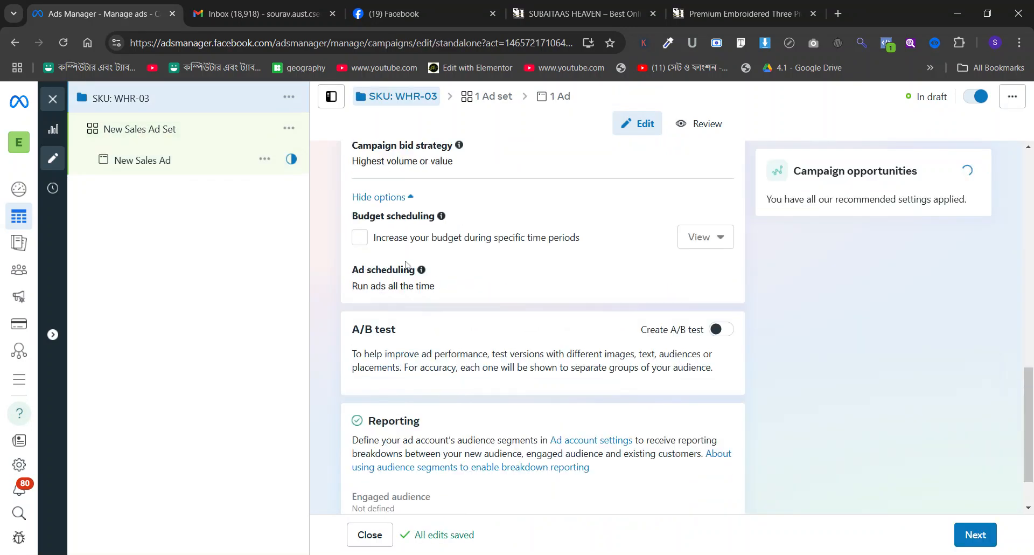
scroll(407, 265, "up", 5)
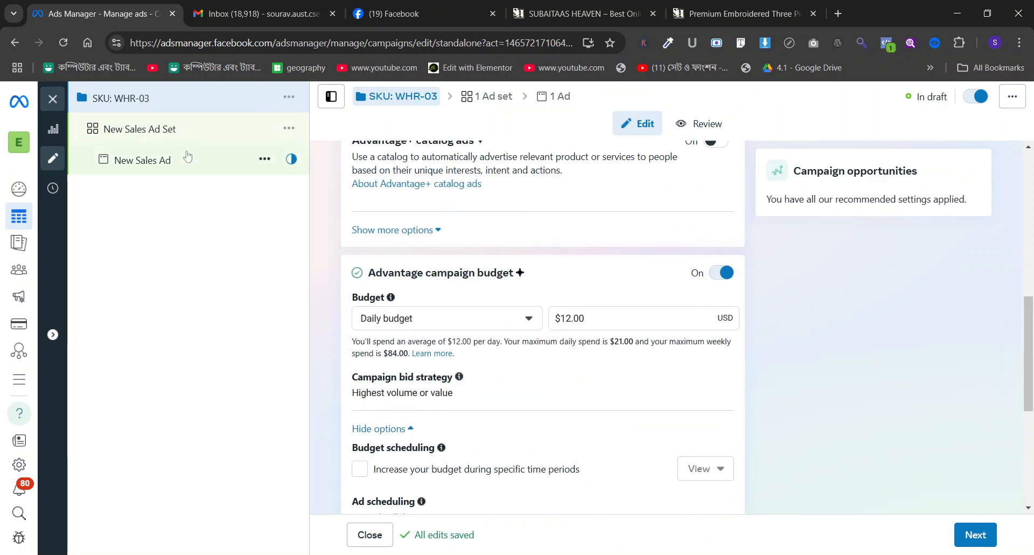
scroll(443, 280, "down", 5)
scroll(442, 278, "down", 4)
scroll(442, 277, "up", 4)
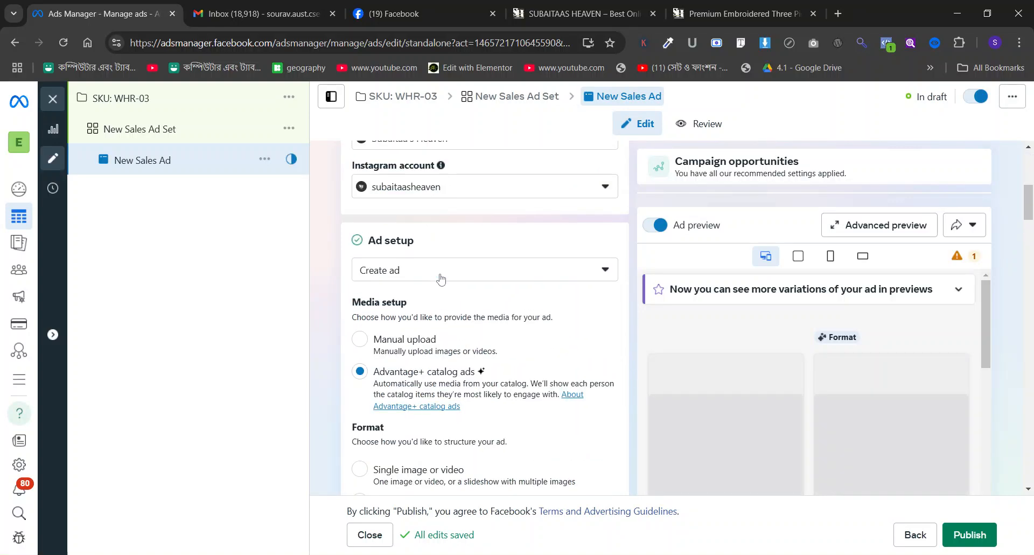
Set the ad's media setup to Manual upload and its format to Single image or video.
scroll(442, 277, "down", 1)
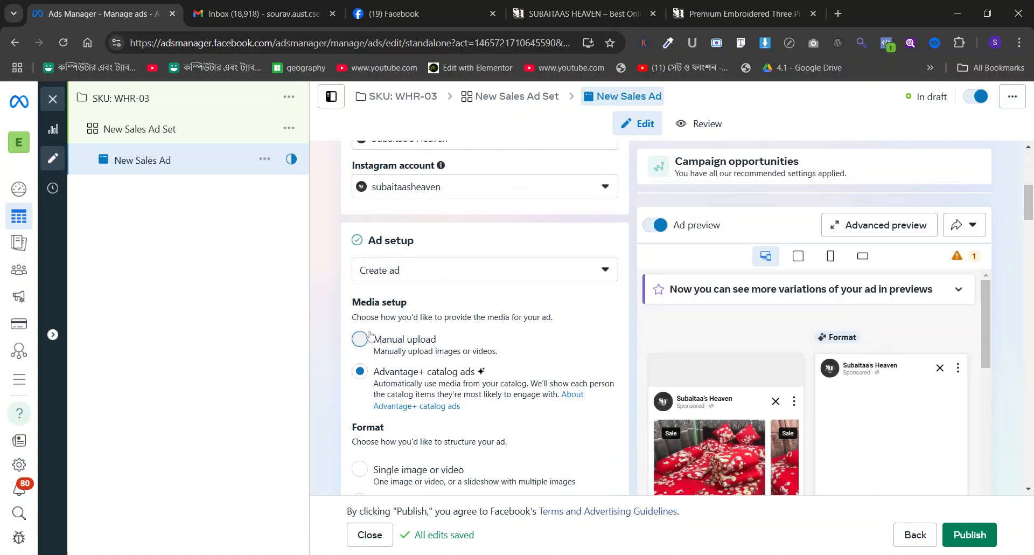
scroll(495, 291, "down", 4)
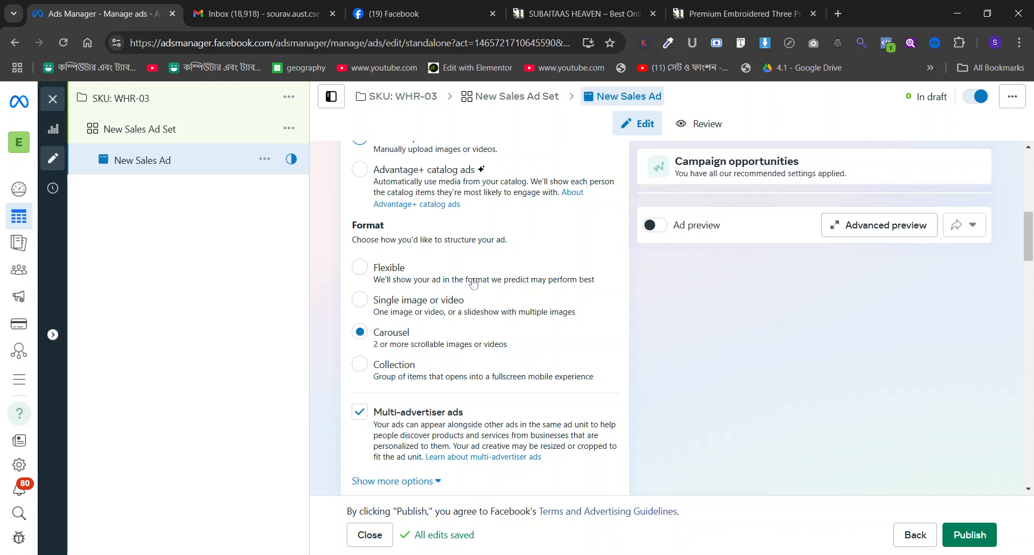
left_click(361, 301)
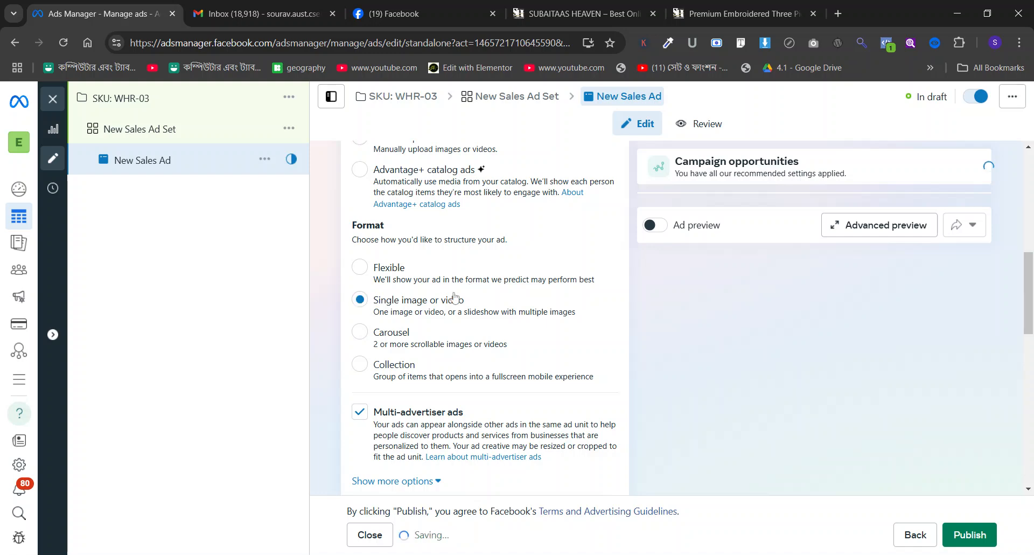
Set up a video creative using the Subaitaa's Heaven Page's 1080 × 1920 video of the woman in the white embroidered outfit.
scroll(452, 298, "down", 5)
scroll(455, 297, "down", 1)
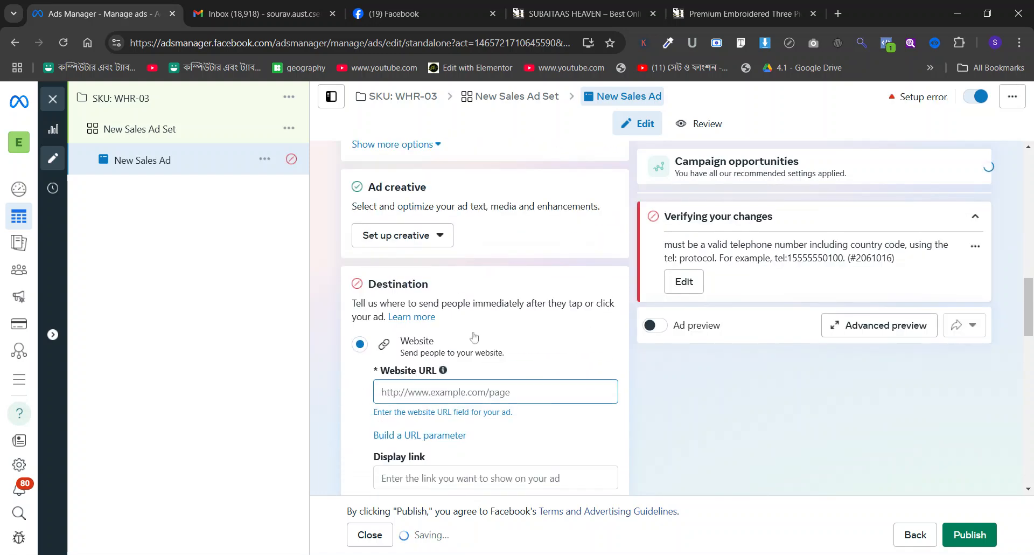
left_click(410, 236)
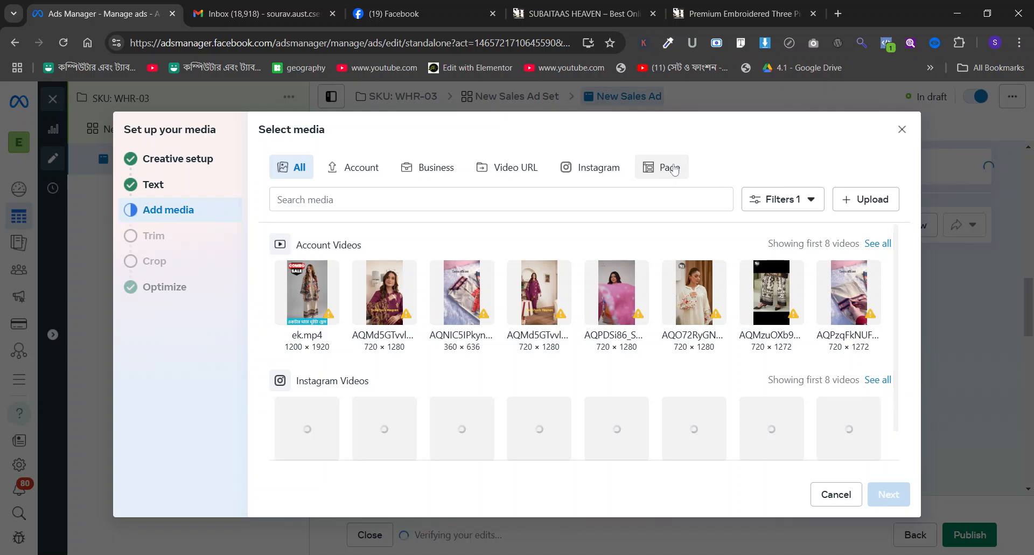
left_click(673, 168)
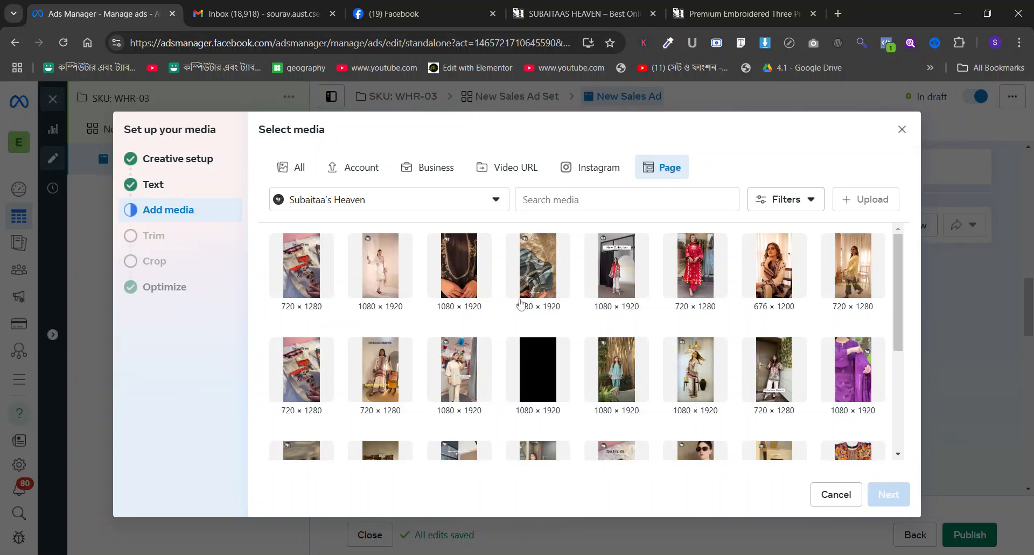
left_click(387, 279)
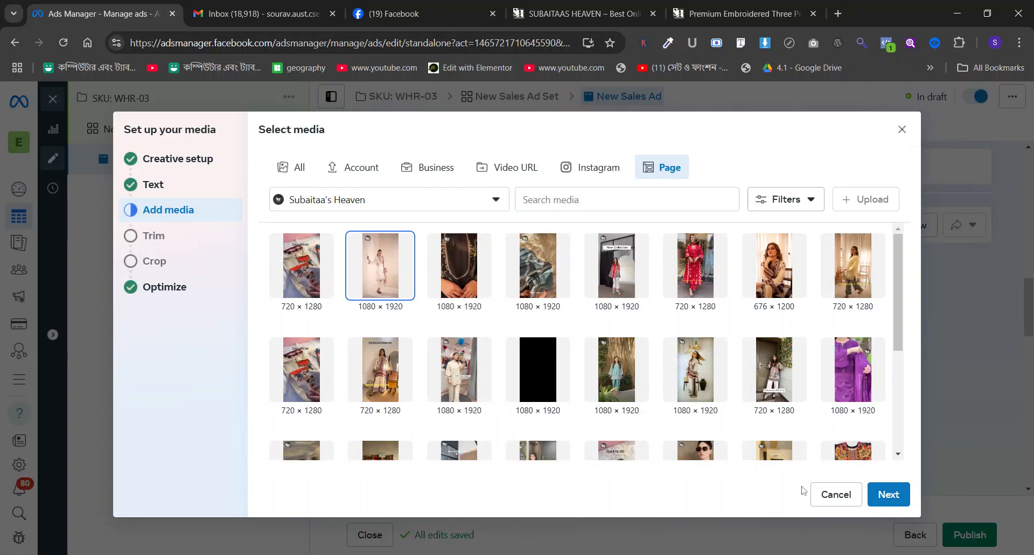
Keep the video's full length, original crops and default Advantage+ creative enhancements, and finish the media setup.
left_click(887, 492)
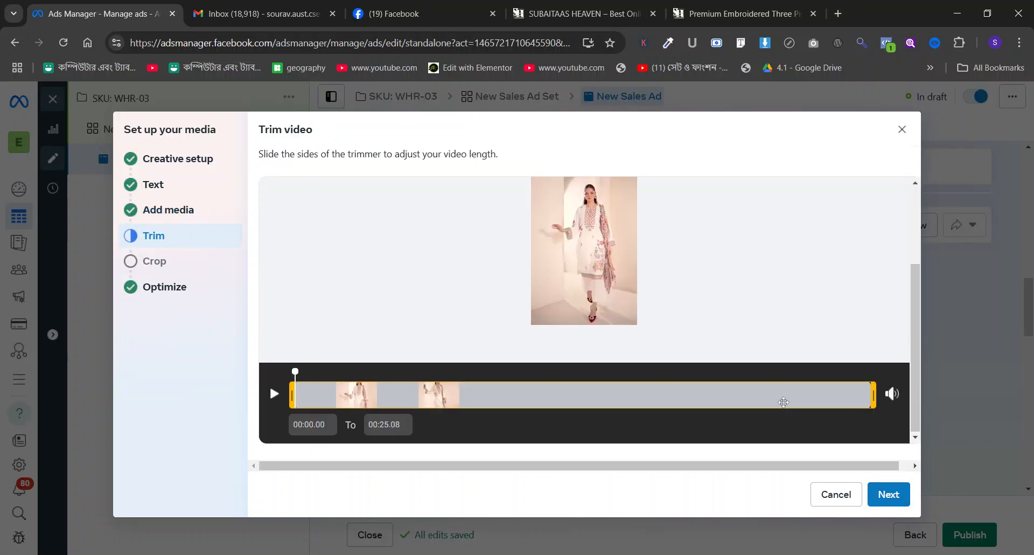
left_click(886, 496)
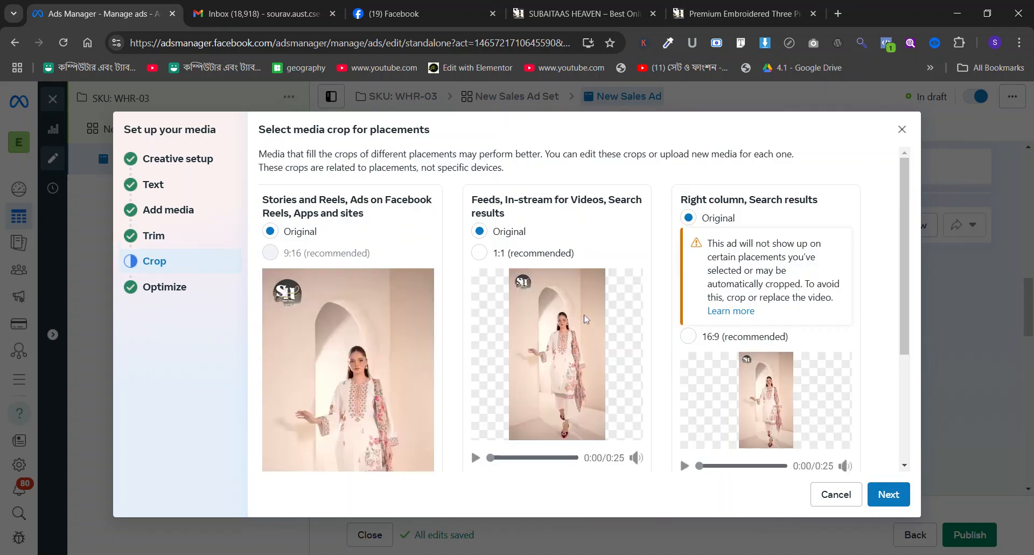
left_click(890, 496)
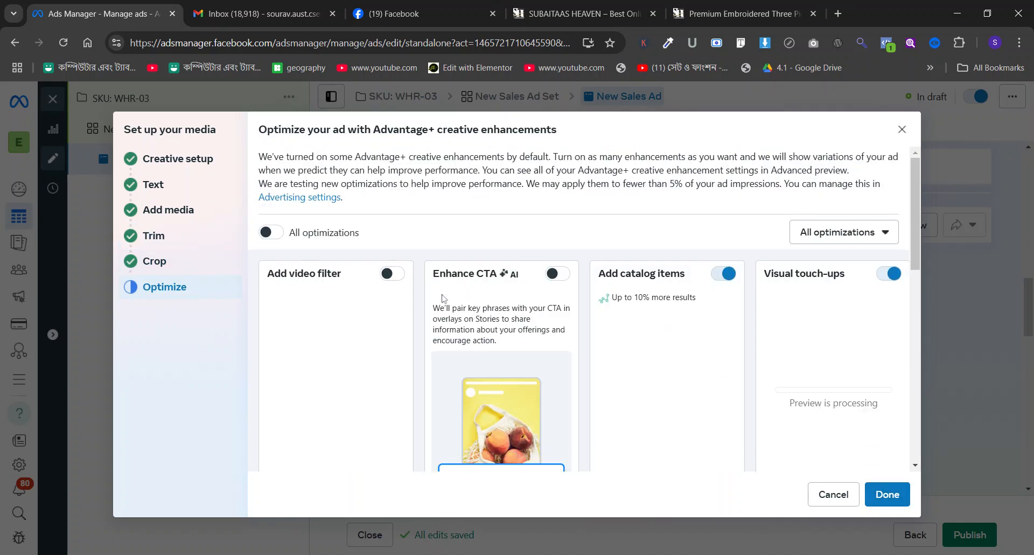
scroll(668, 237, "down", 3)
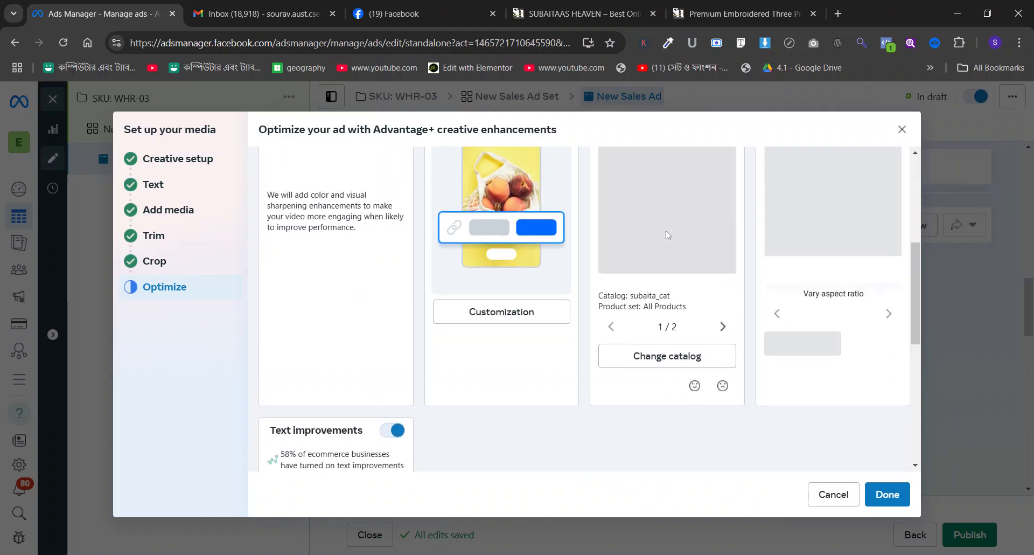
scroll(679, 274, "up", 3)
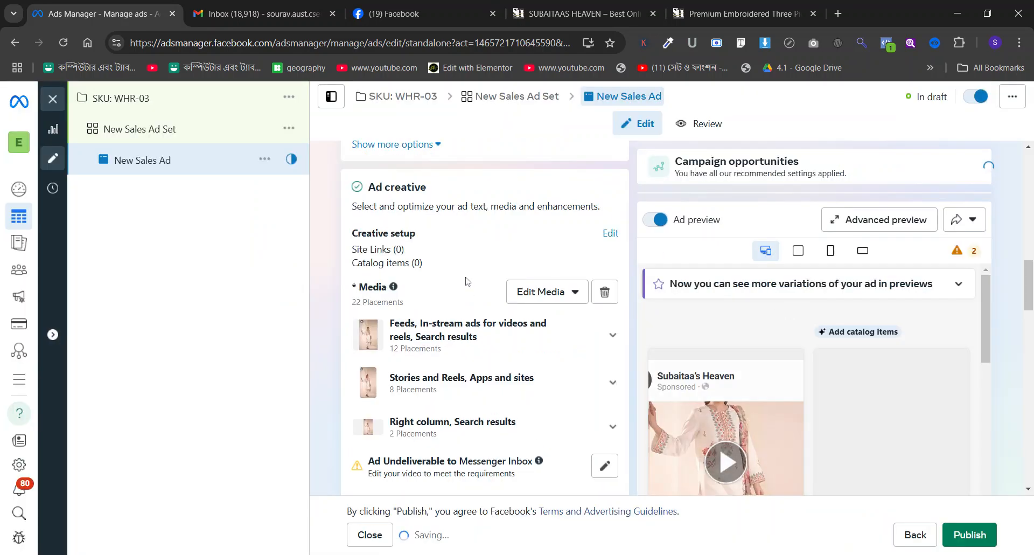
Copy the product title "Premium Embroidered Three Pices" from the shop's product page into the ad's primary text.
scroll(467, 278, "down", 6)
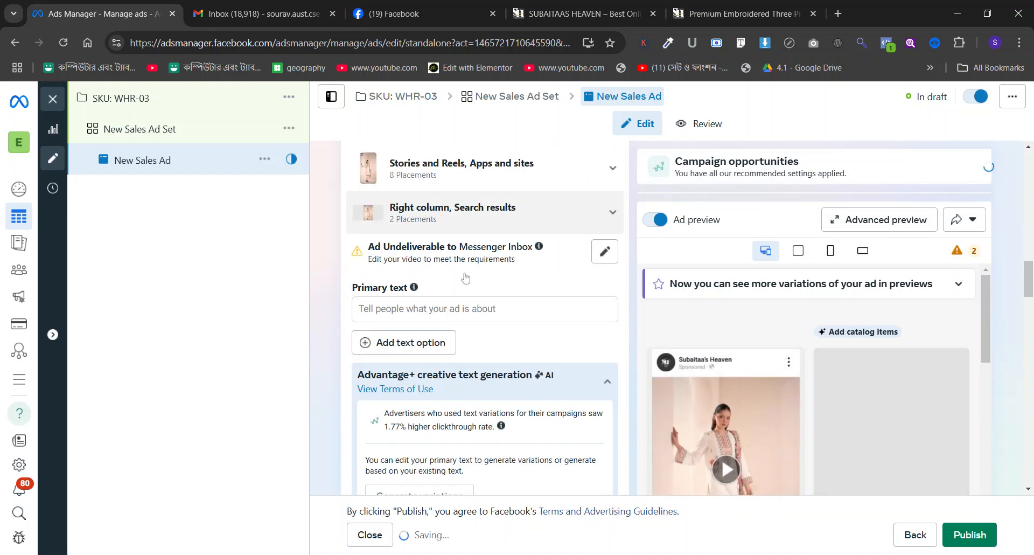
left_click(457, 217)
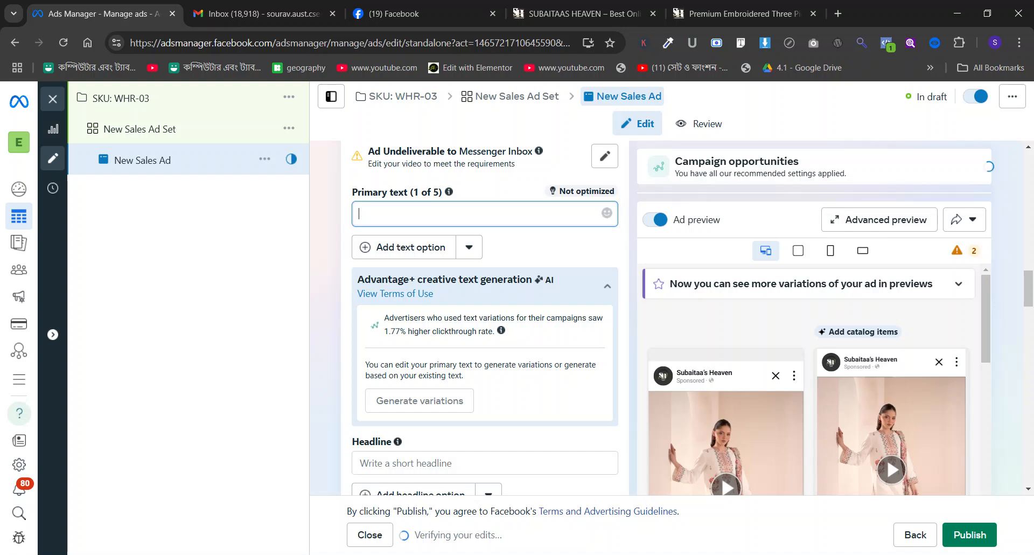
left_click(743, 13)
scroll(688, 212, "up", 10)
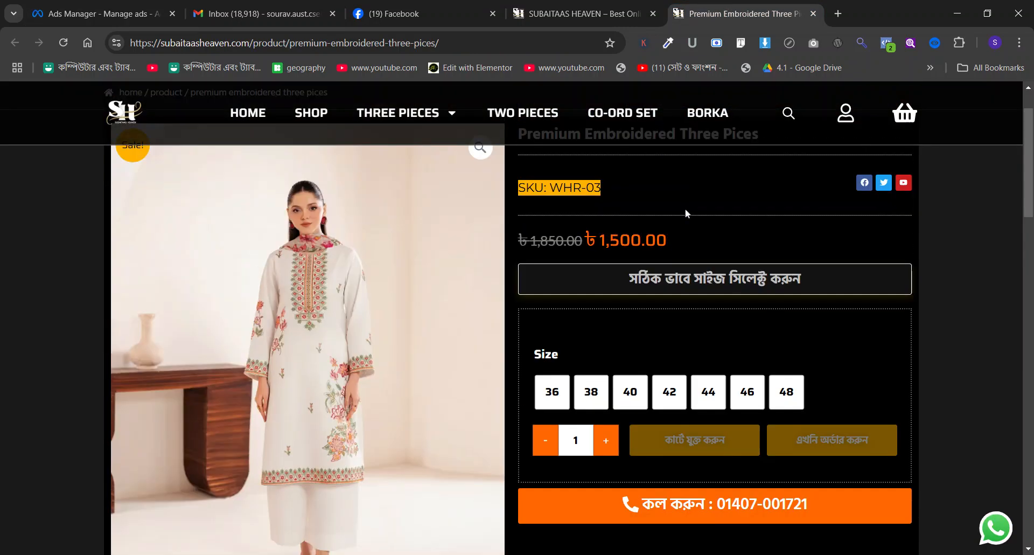
triple_click(639, 204)
key("ctrl+c")
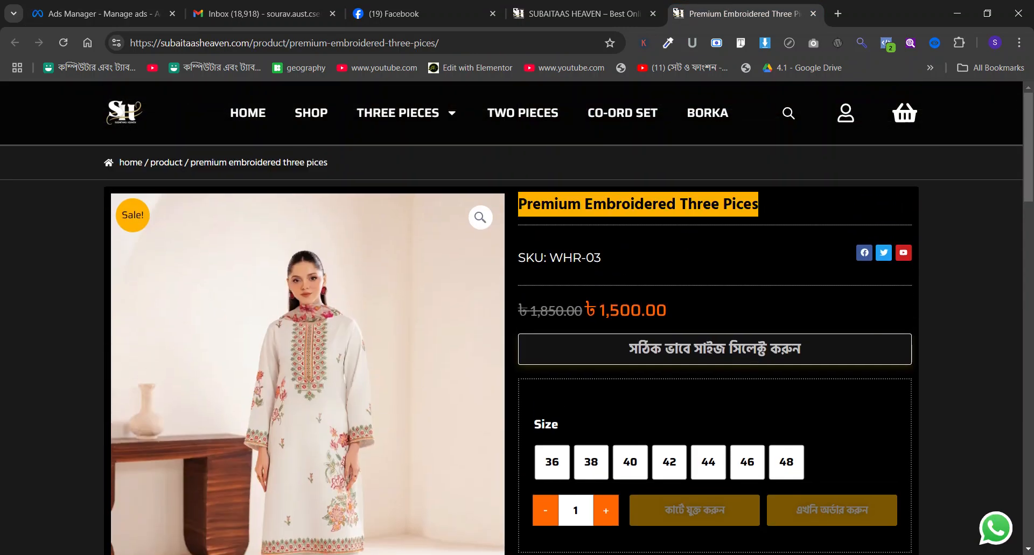
left_click(258, 13)
left_click(97, 13)
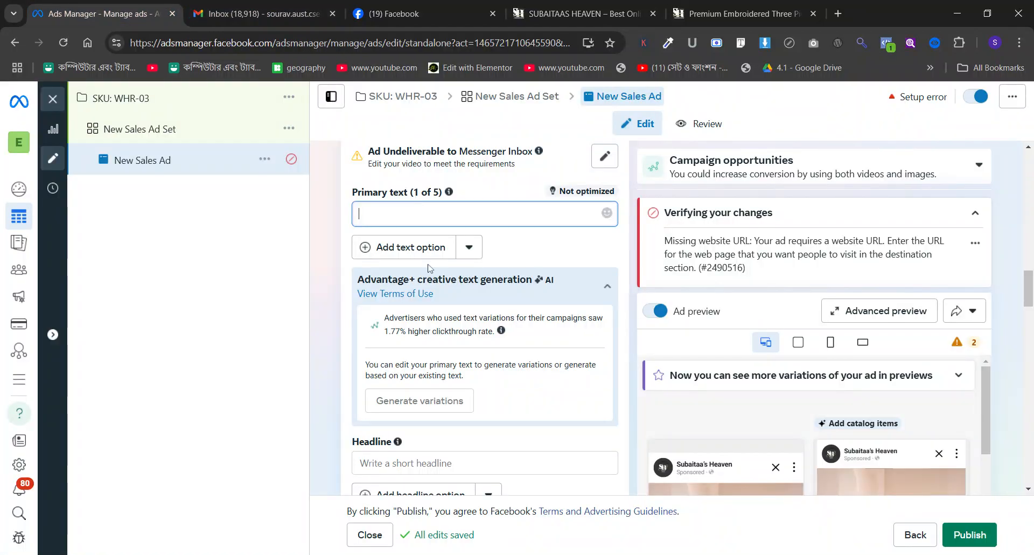
key("ctrl+v")
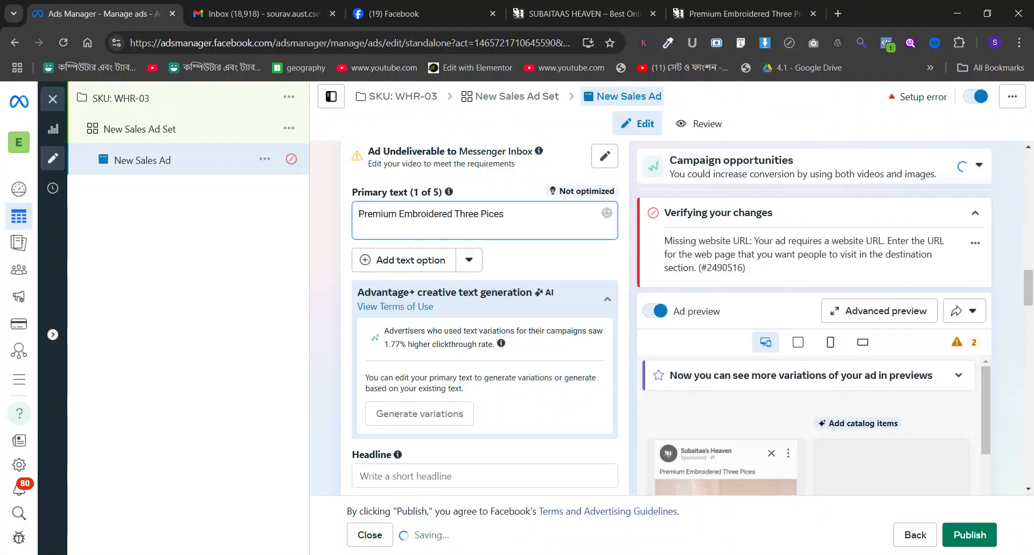
Correct the misspelled word "Pices" to "Pieces" in the ad's primary text.
key("ctrl+shift+Left")
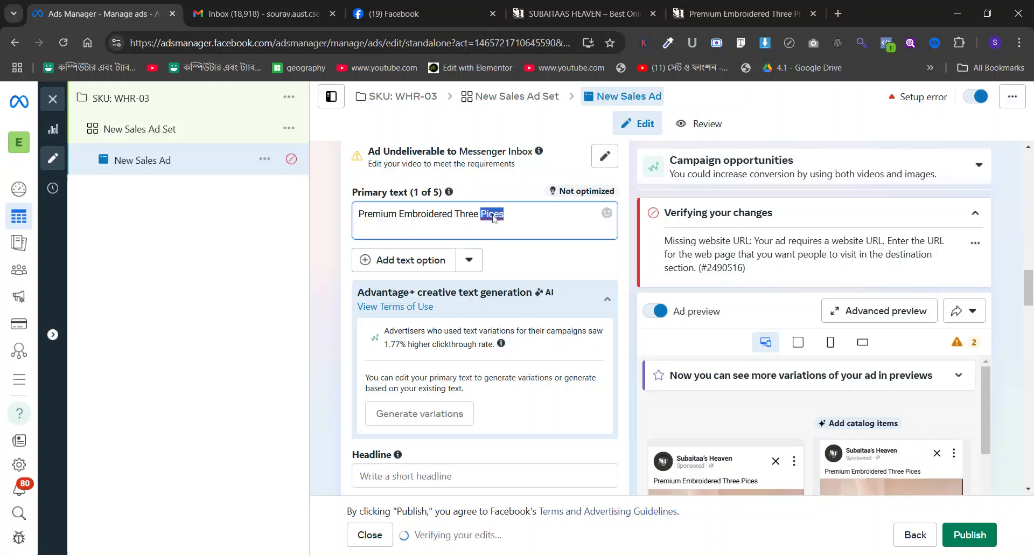
key("Right")
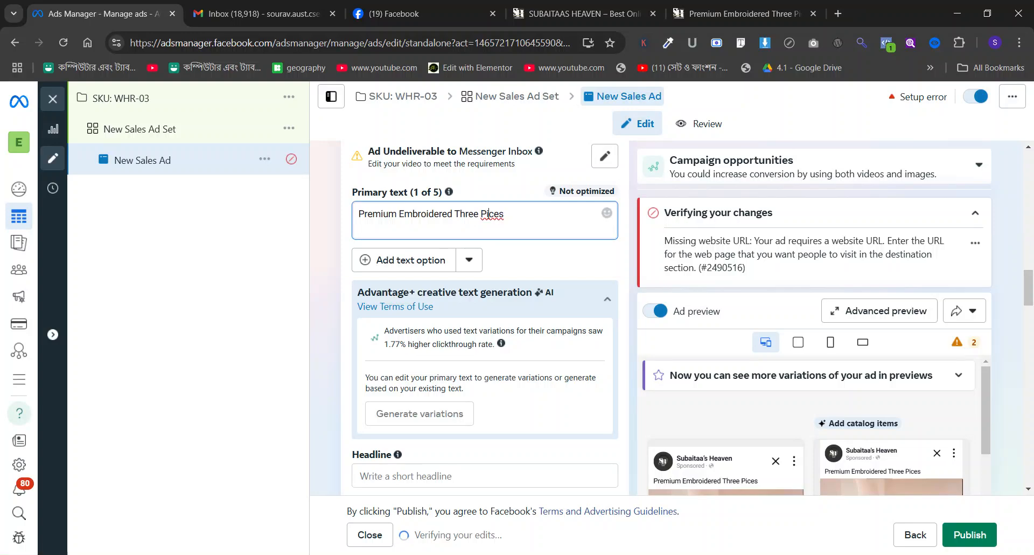
key("shift+Left")
key("shift+Left")
key("shift+Left")
type("e")
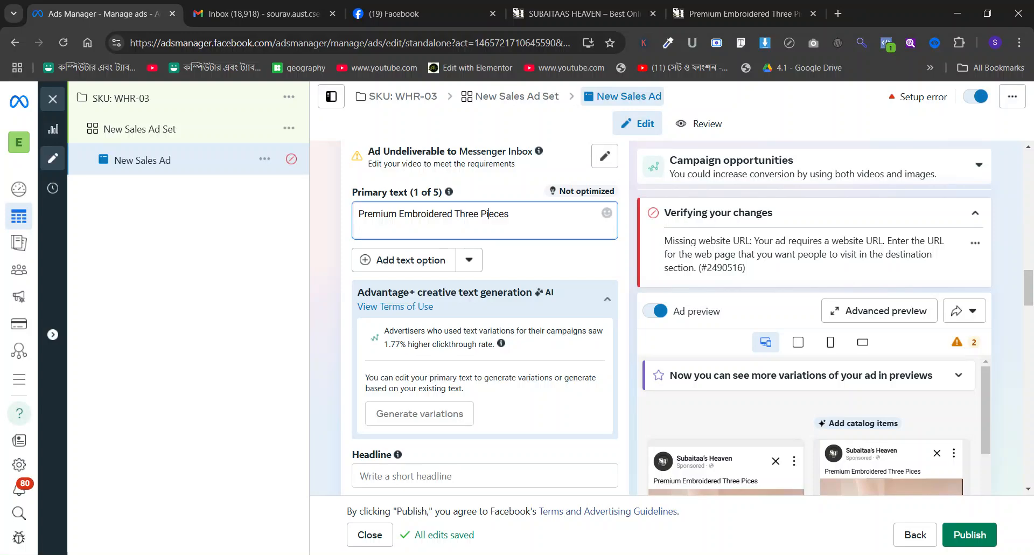
Add a second line reading "For Order:" to the primary text.
key("End")
key("Return")
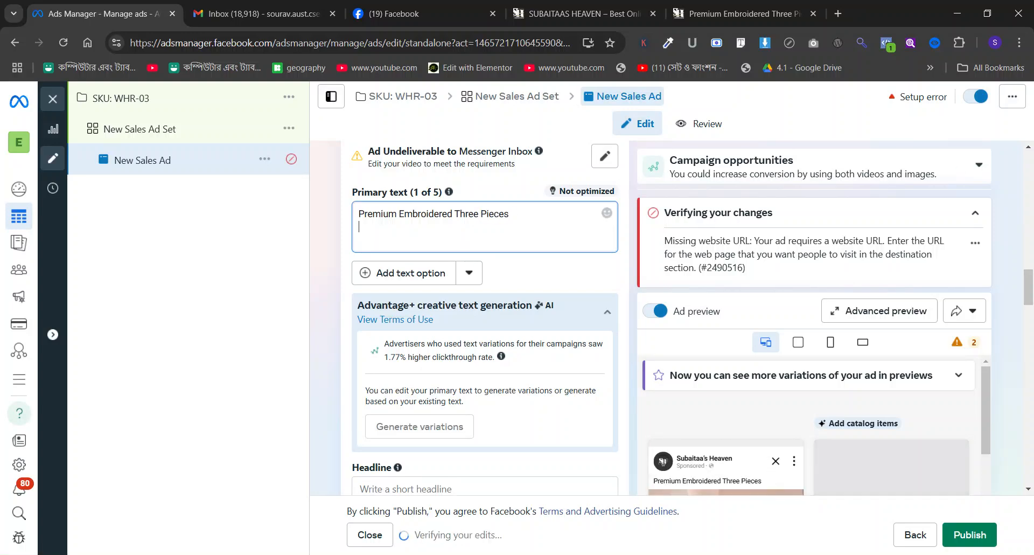
type("T")
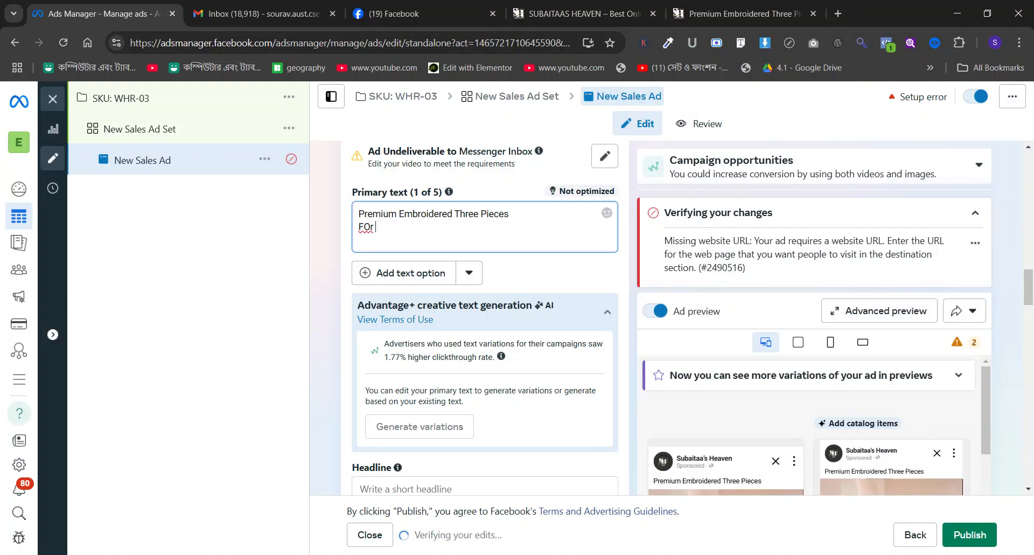
type("or Order:")
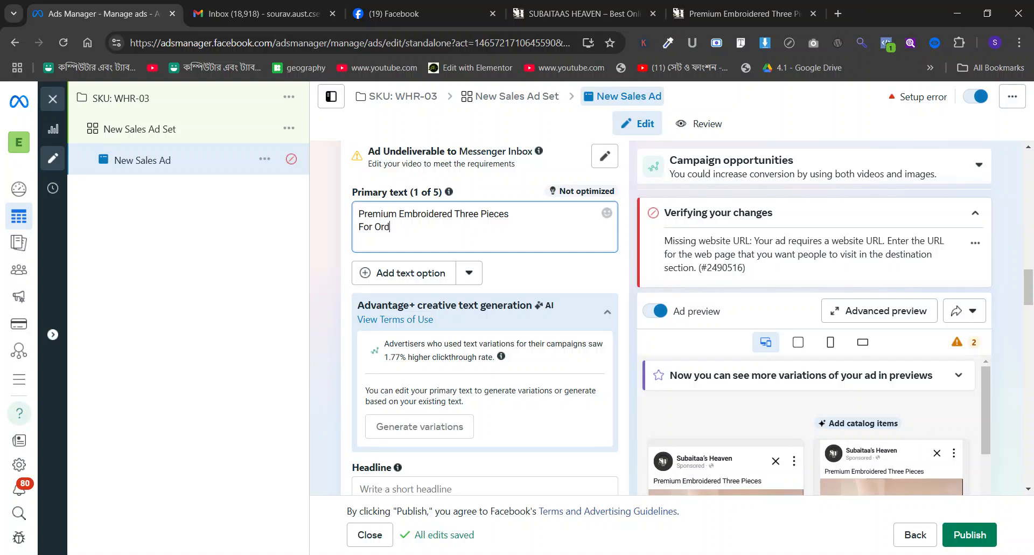
Copy the product page's URL from the shop site below "For Order:" in the primary text and insert a blank line after the title line.
left_click(711, 4)
left_click(431, 43)
key("ctrl+c")
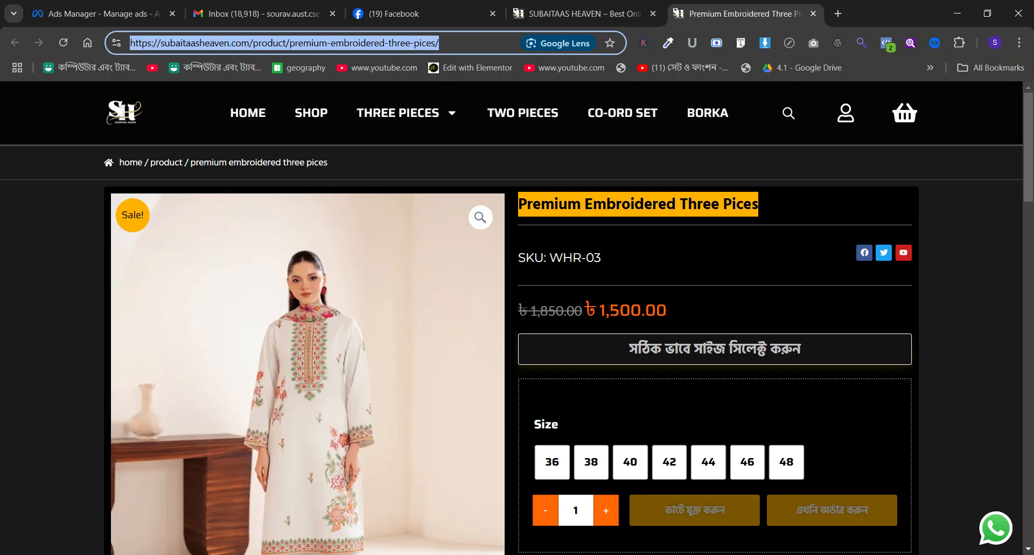
scroll(374, 193, "down", 15)
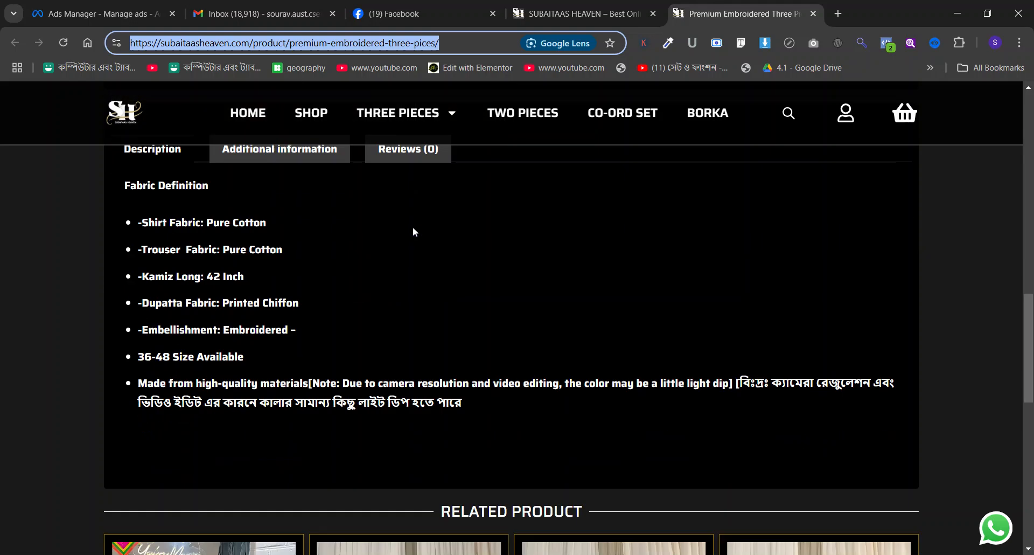
left_click(97, 12)
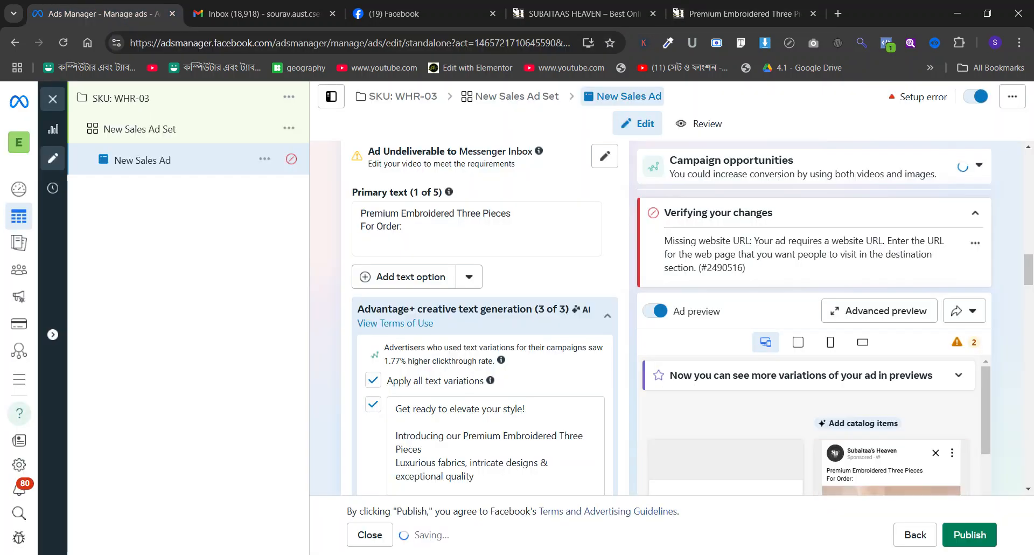
scroll(397, 265, "down", 2)
scroll(397, 264, "up", 3)
left_click(406, 305)
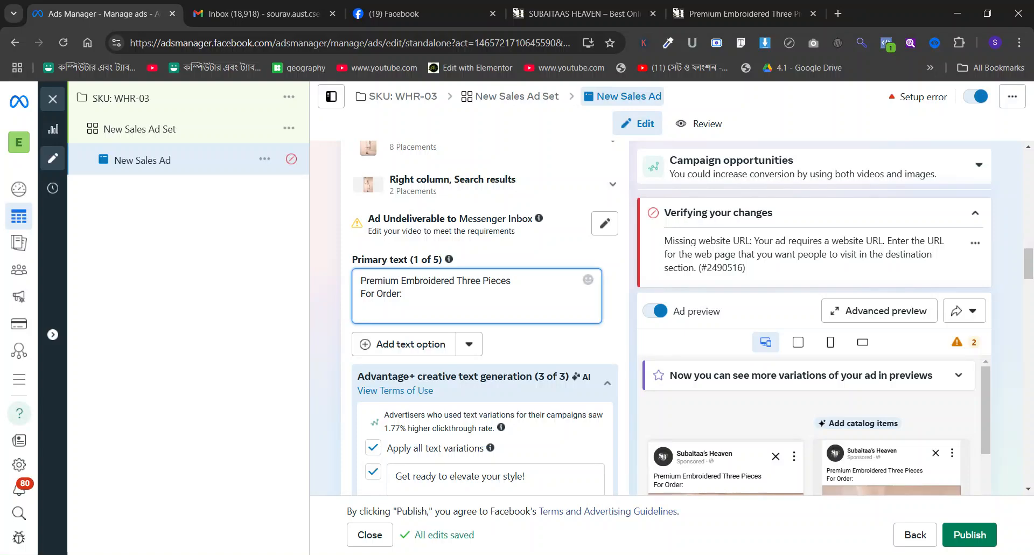
key("ctrl+v")
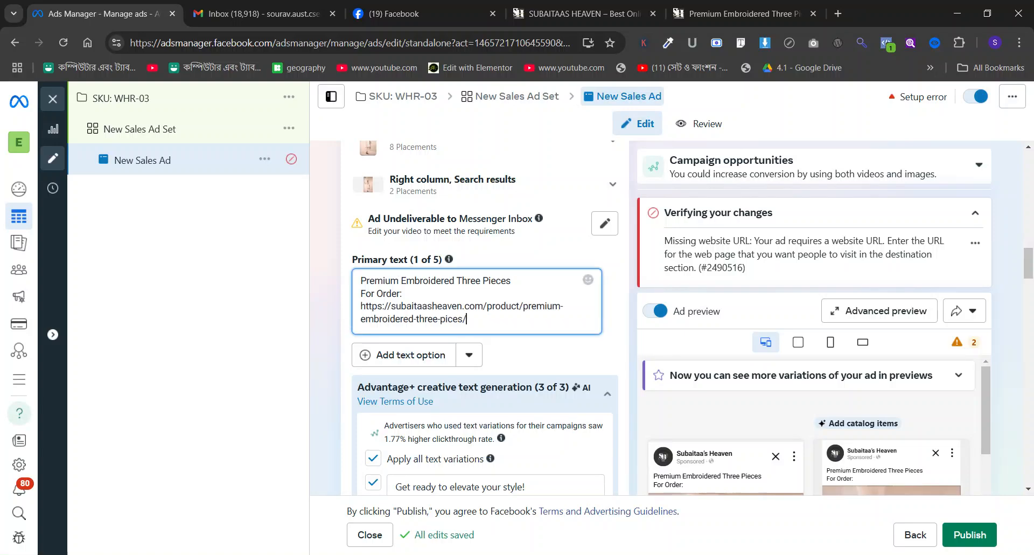
left_click(533, 283)
key("Return")
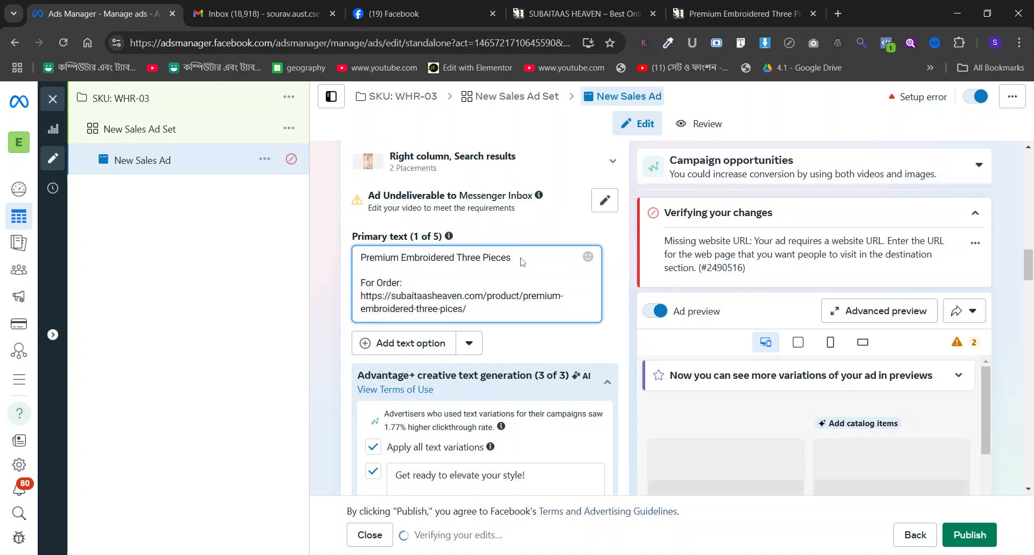
Check the WHR-03 price on the shop's product page and enter the ad headline "Up to 30% off for this weeked".
scroll(523, 262, "down", 10)
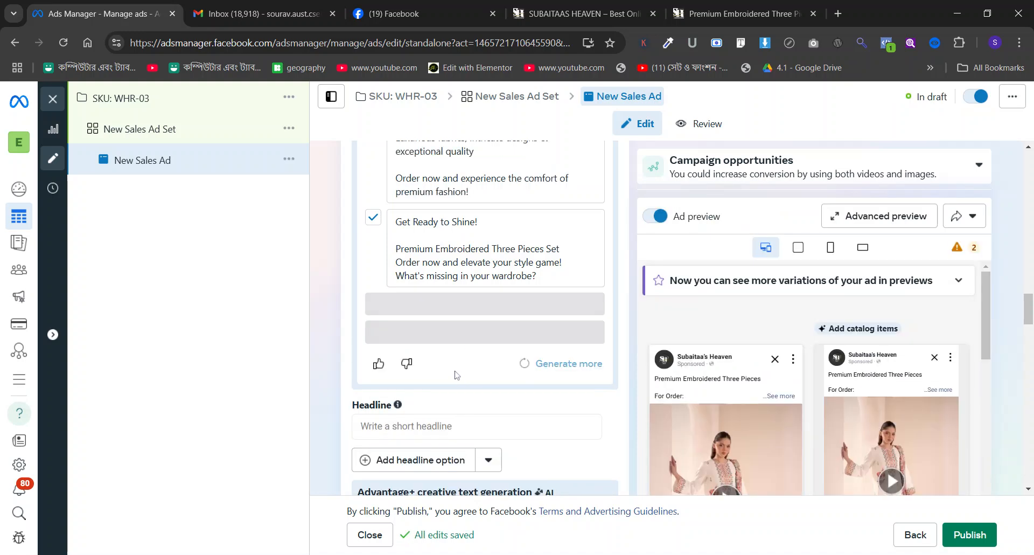
left_click(436, 427)
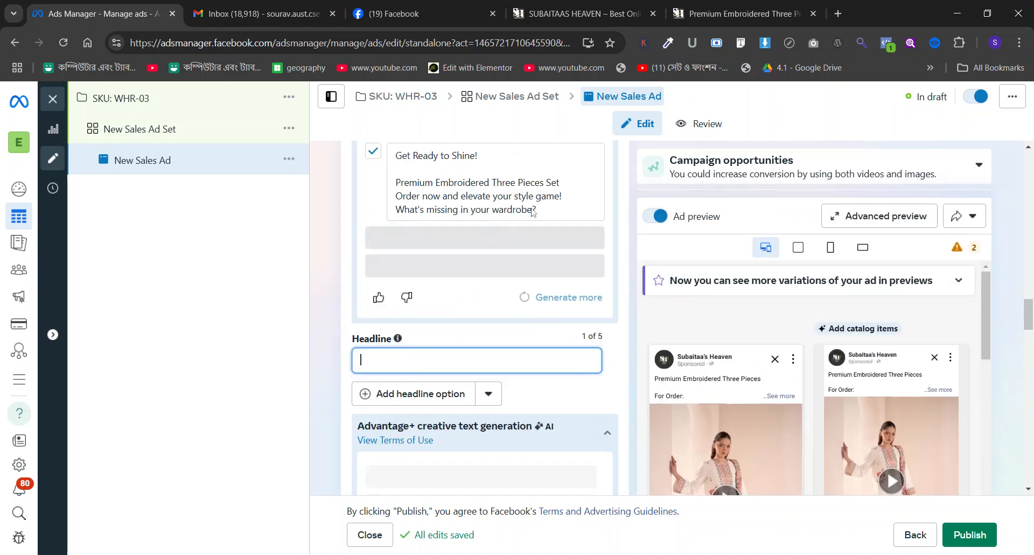
left_click(720, 4)
scroll(545, 237, "up", 10)
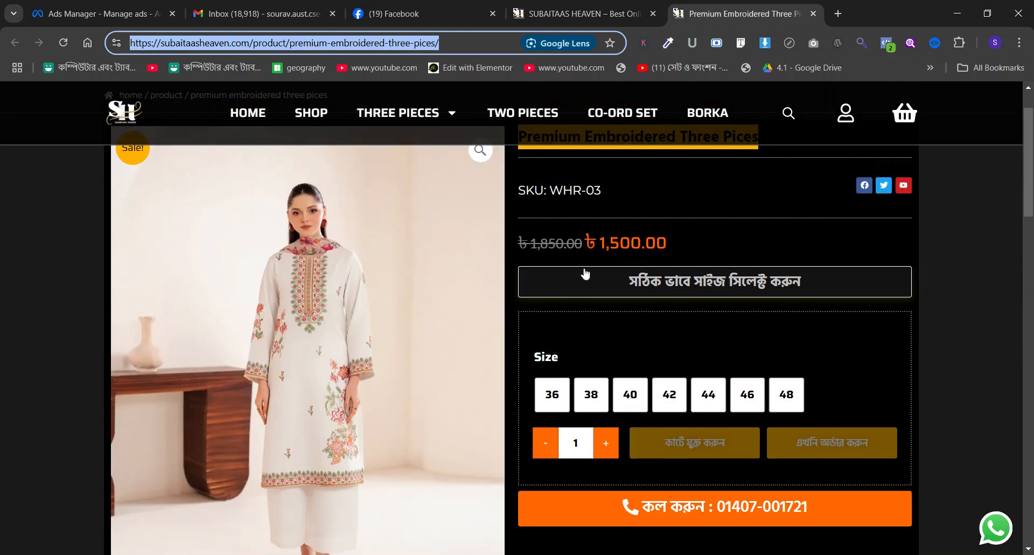
left_click(97, 6)
left_click(259, 6)
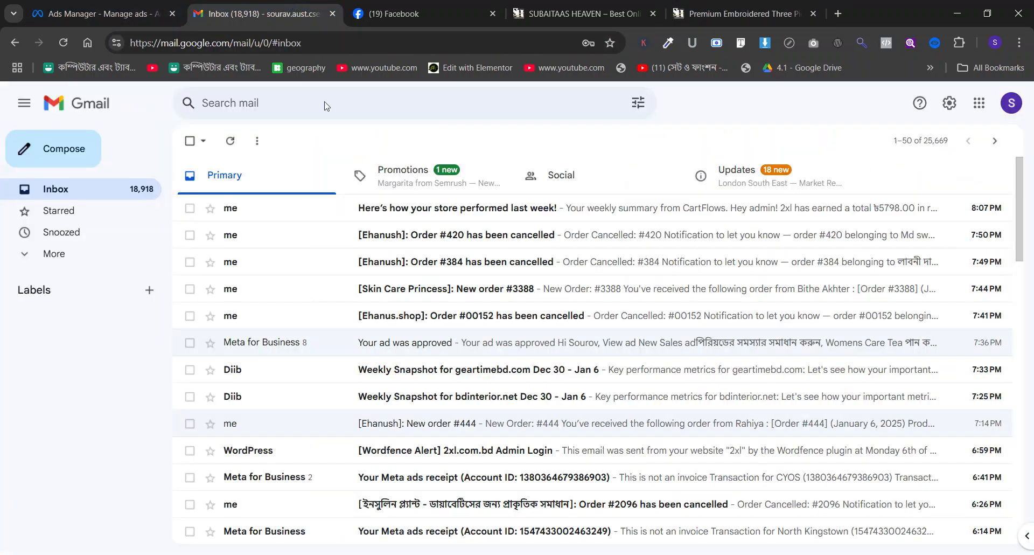
left_click(396, 5)
left_click(629, 5)
left_click(135, 7)
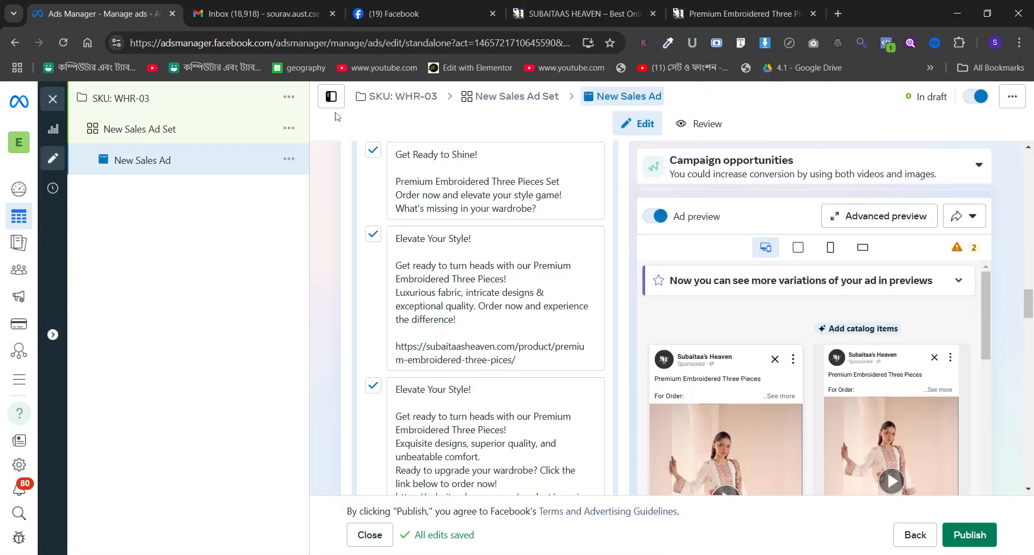
scroll(446, 283, "up", 10)
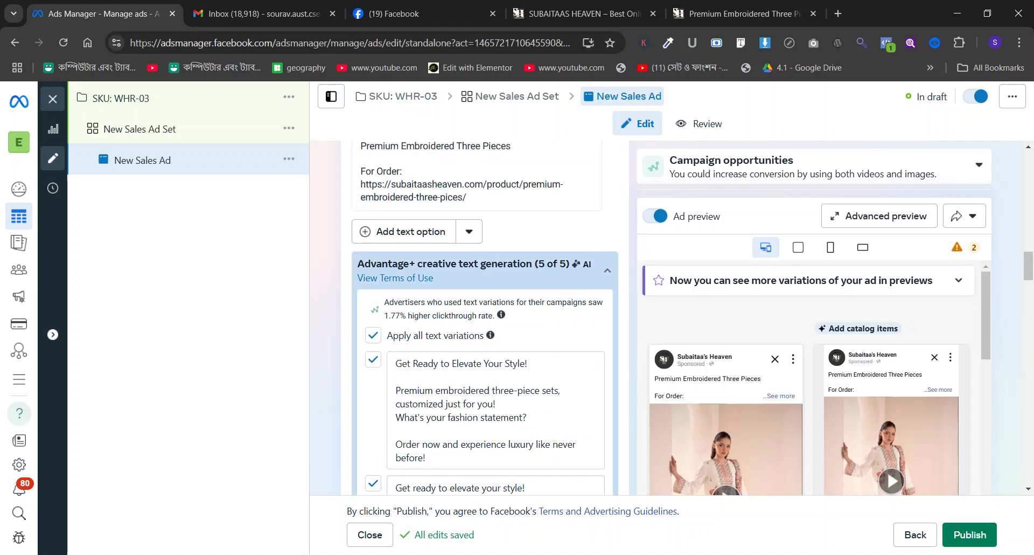
scroll(437, 244, "down", 10)
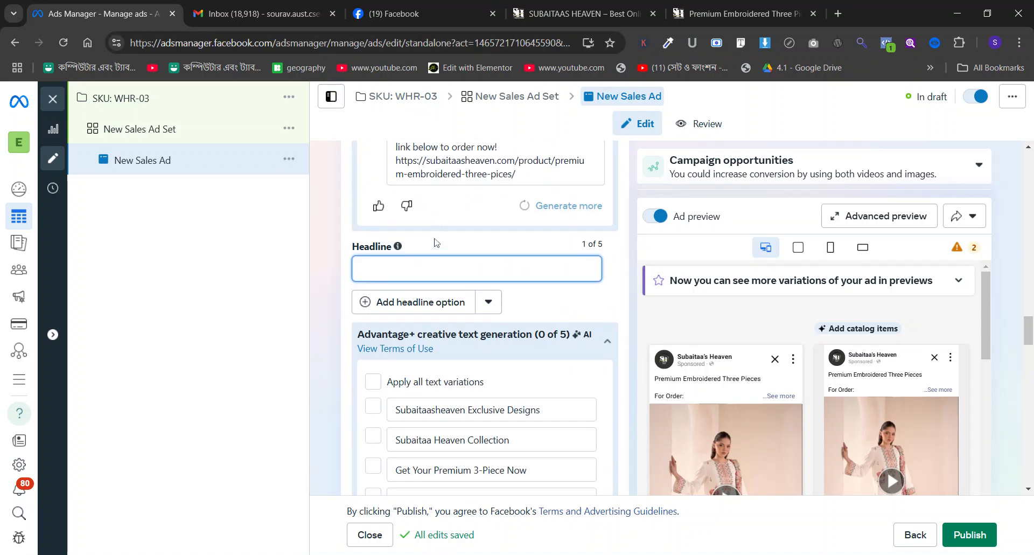
type("to 30% off for this week")
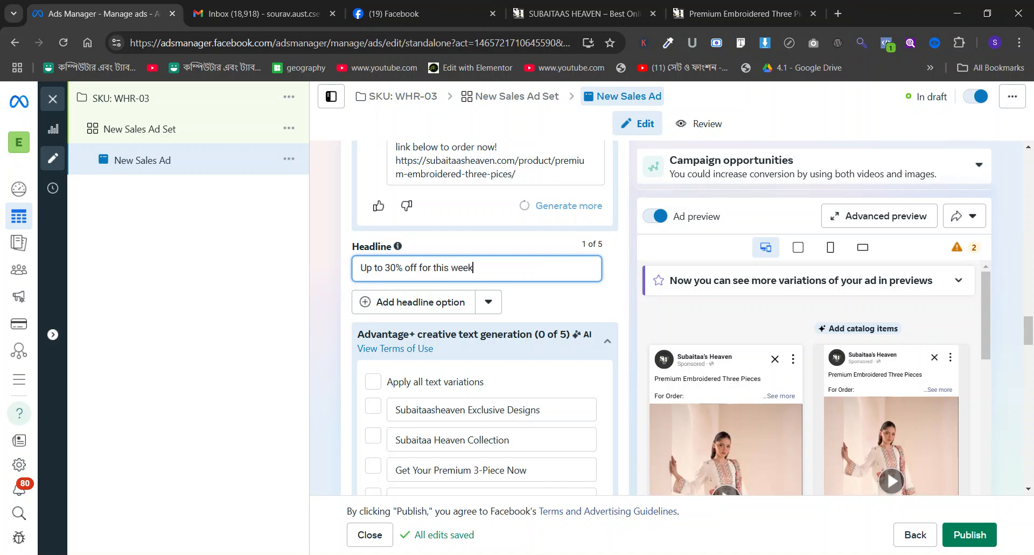
type("d")
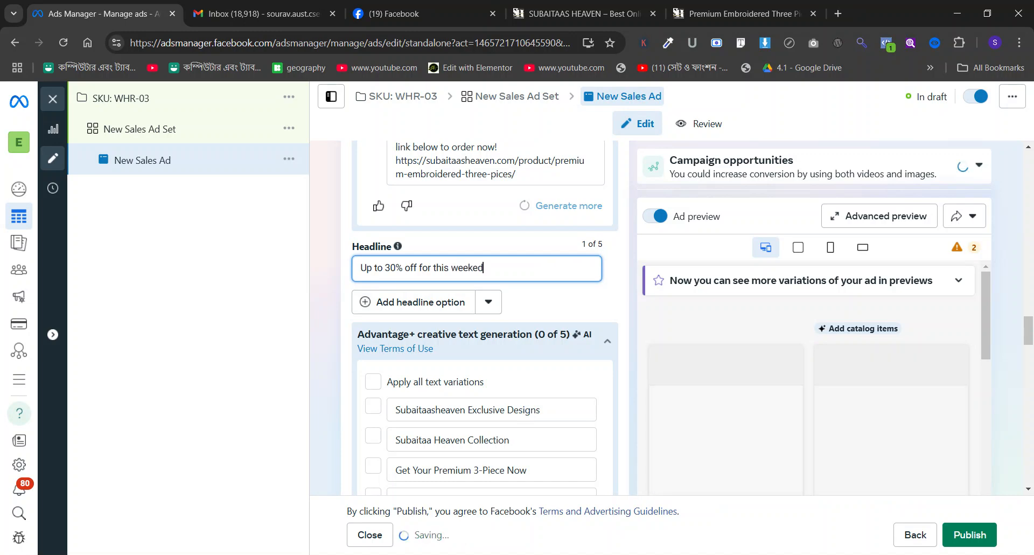
Apply all generated headline variations and set the ad's call to action to Order now.
scroll(375, 309, "down", 1)
left_click(375, 310)
scroll(376, 309, "down", 1)
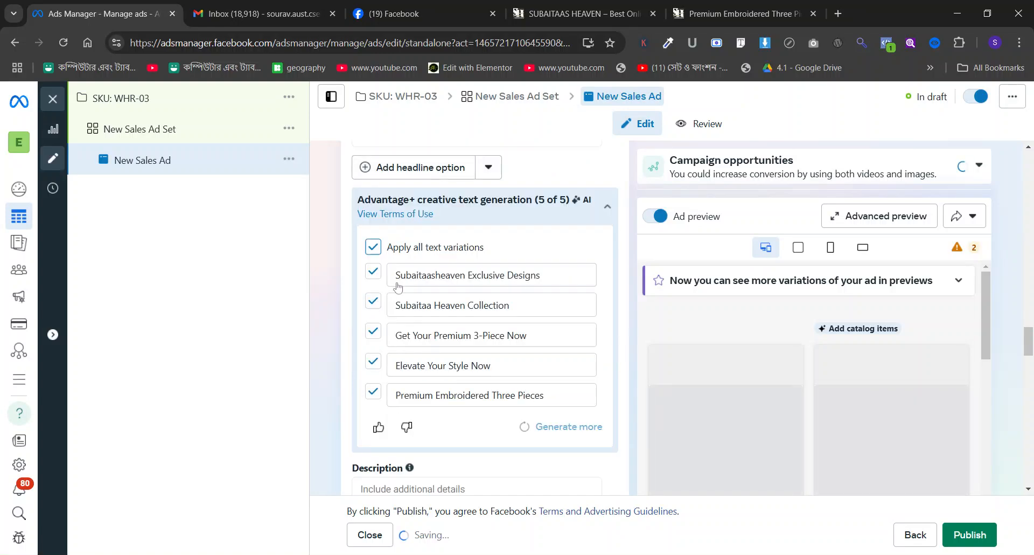
scroll(398, 288, "down", 2)
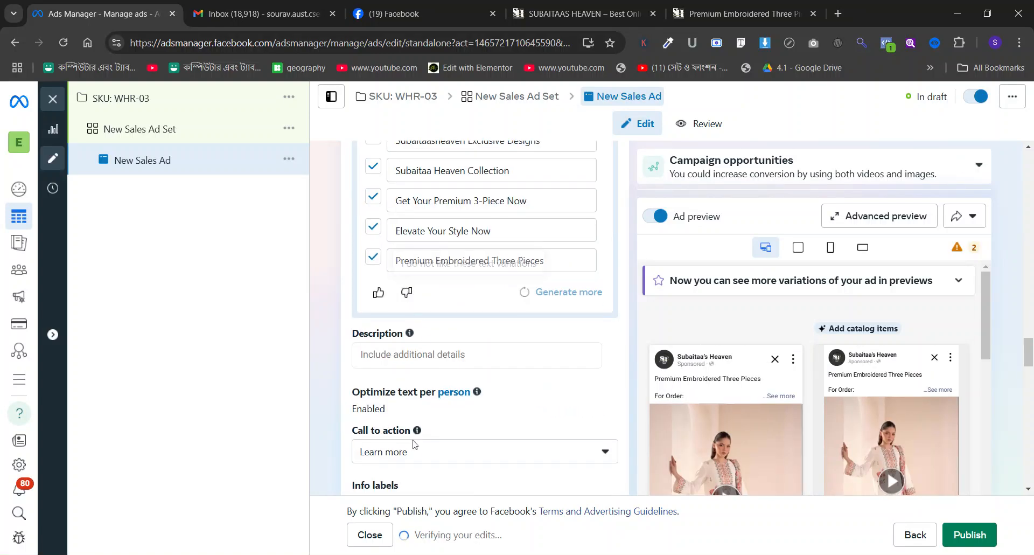
left_click(418, 461)
scroll(422, 373, "down", 4)
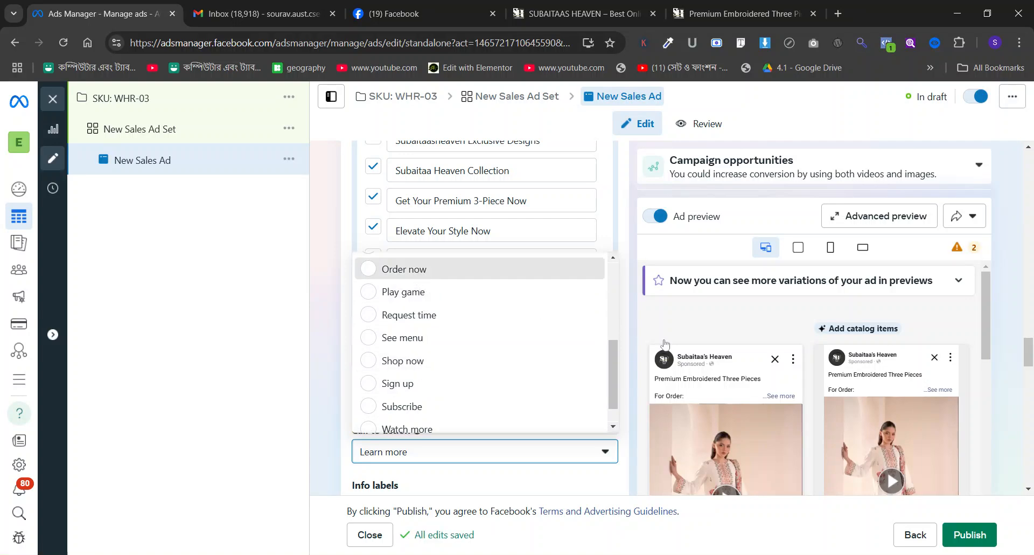
left_click(404, 269)
Remove the blank line above "For Order:" in the ad's primary text and review the ad preview.
scroll(542, 323, "up", 16)
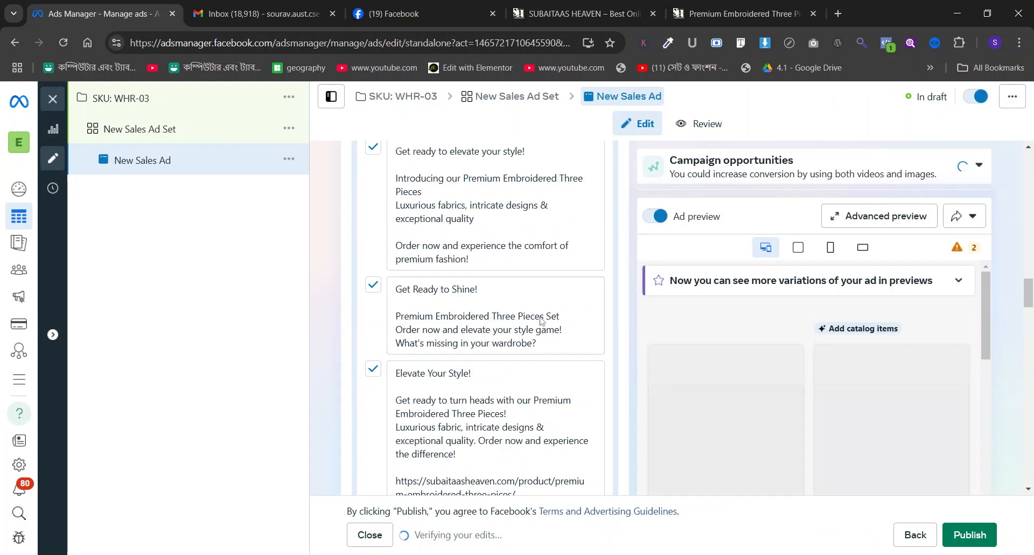
scroll(541, 321, "up", 7)
scroll(542, 322, "down", 5)
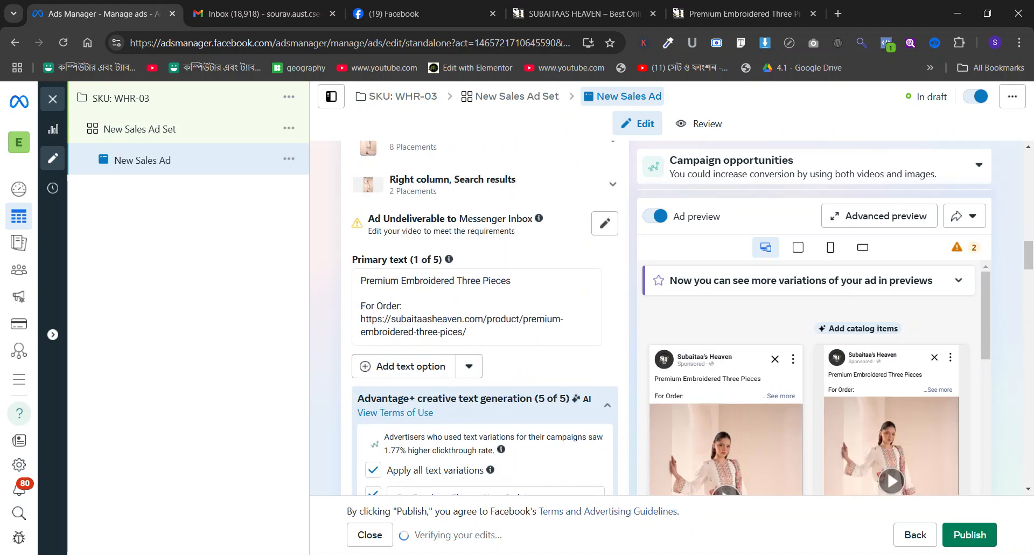
left_click(361, 306)
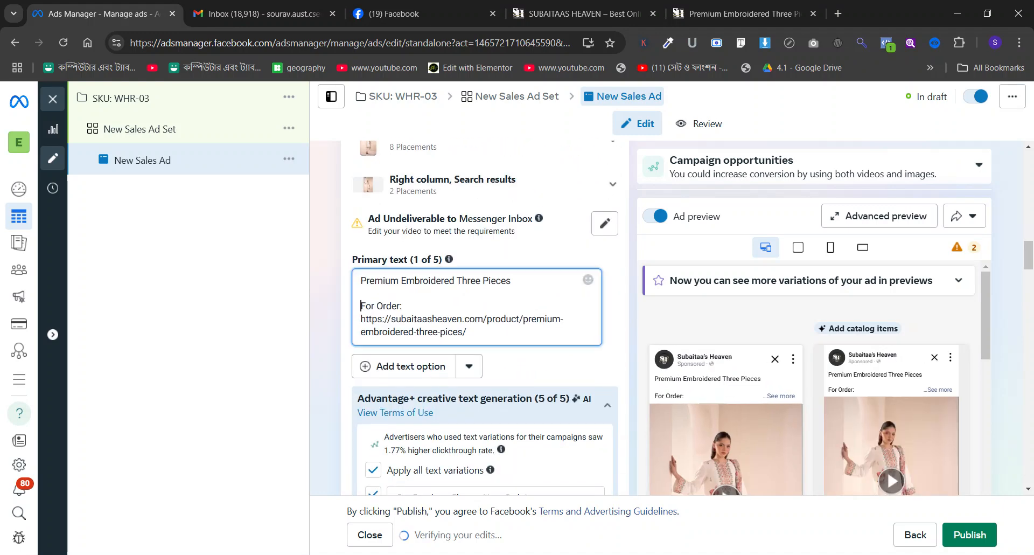
key("BackSpace")
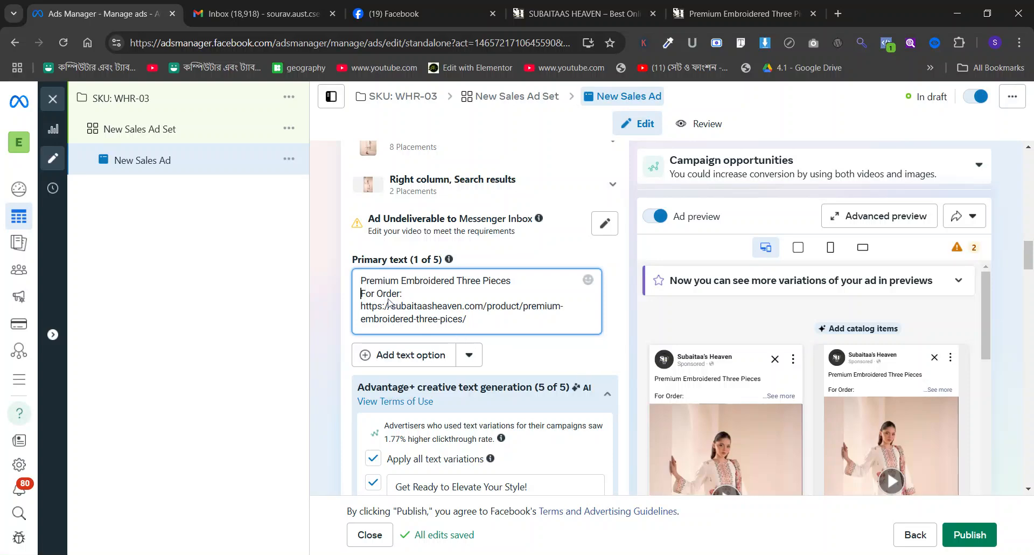
left_click(365, 306)
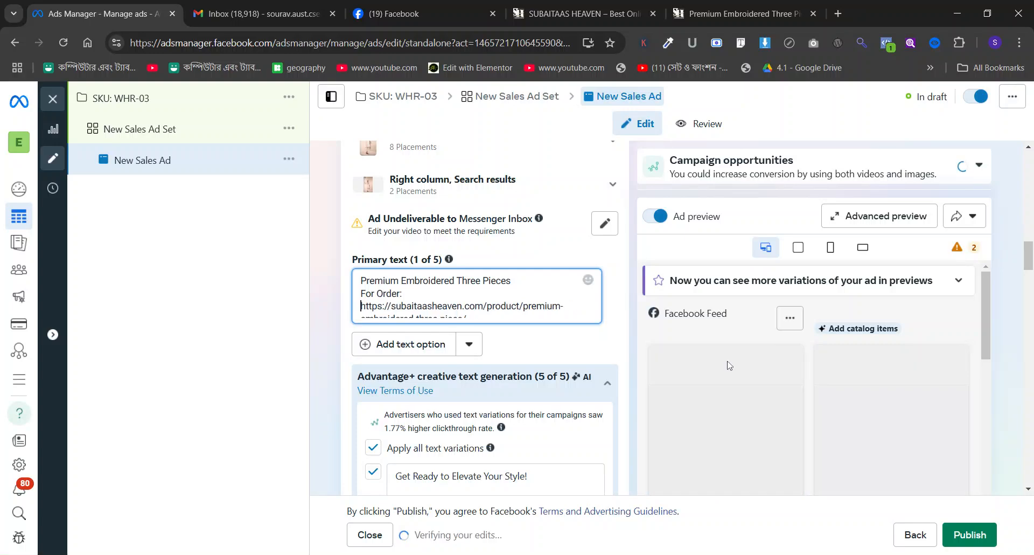
scroll(727, 363, "down", 2)
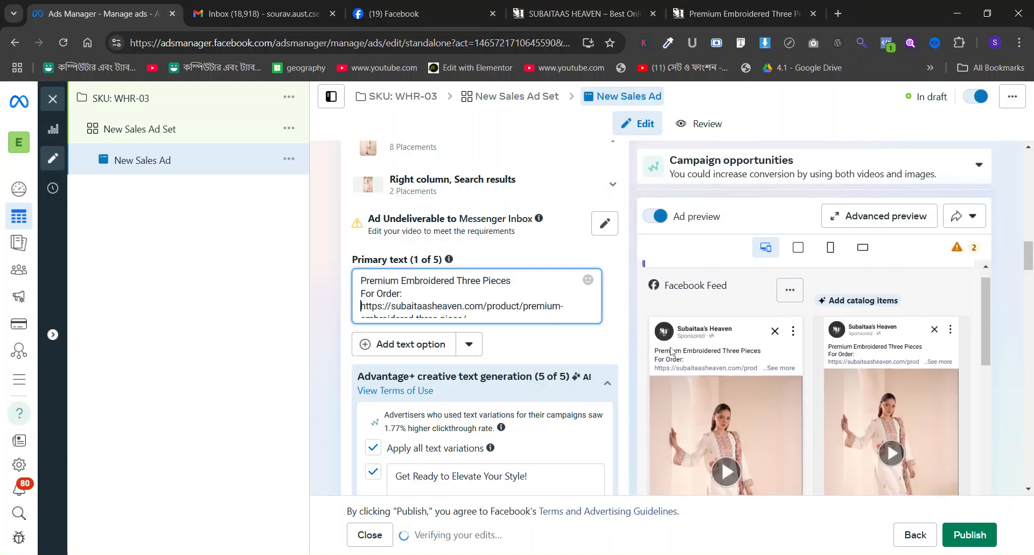
scroll(555, 323, "down", 15)
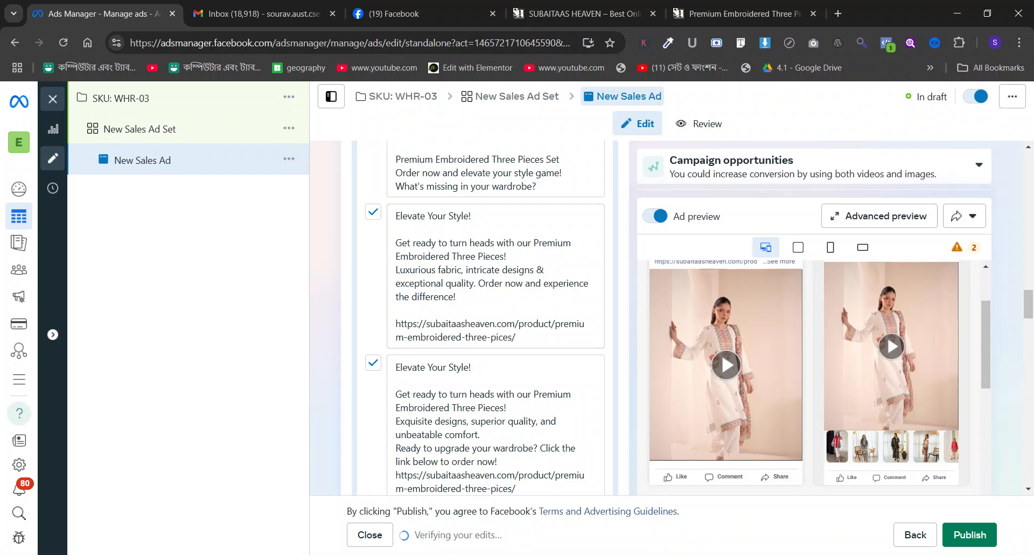
scroll(485, 318, "down", 5)
scroll(602, 341, "down", 5)
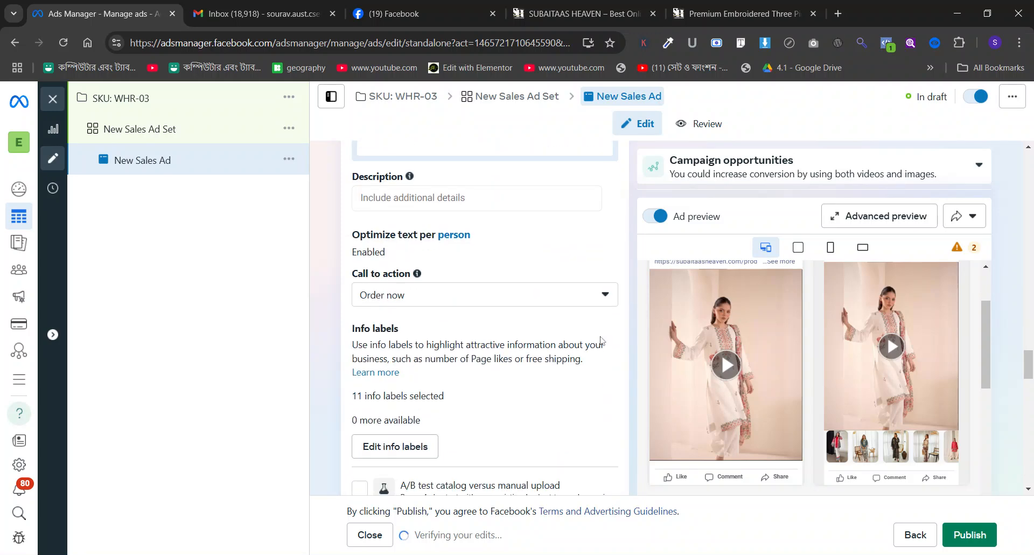
Switch to the shop's WHR-03 product page and save the outfit's main full-length photo.
left_click(592, 13)
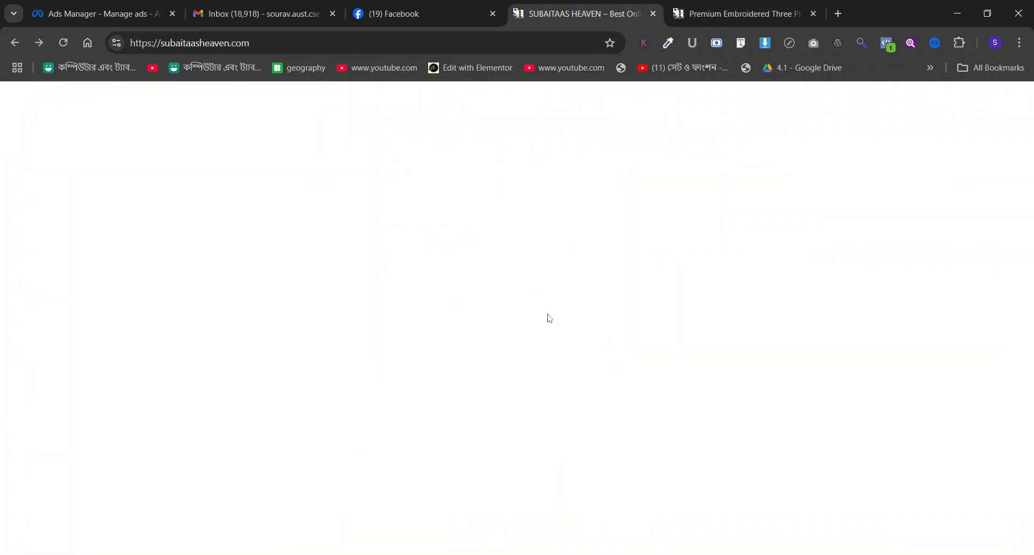
scroll(537, 312, "down", 4)
key("ctrl+Tab")
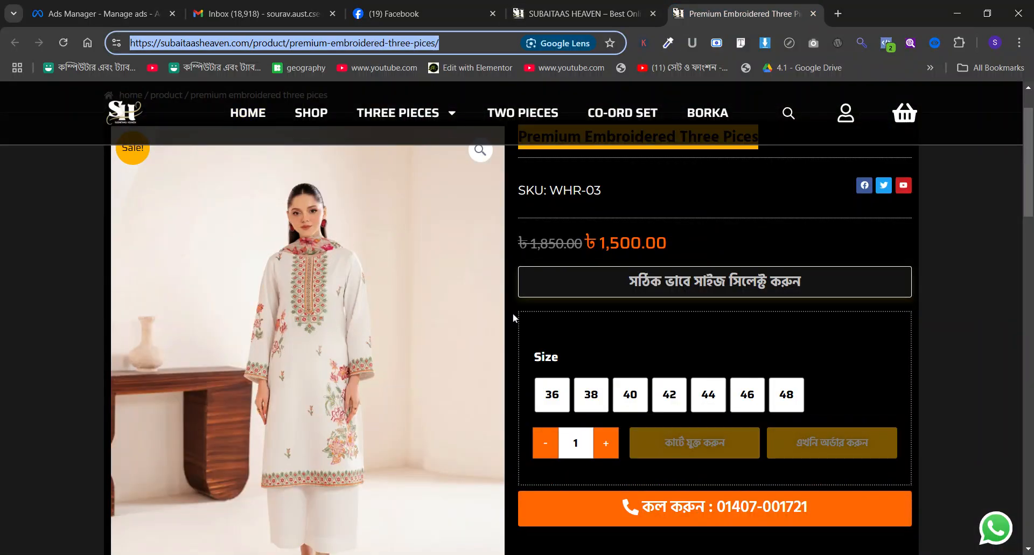
scroll(513, 313, "down", 6)
left_click(165, 387)
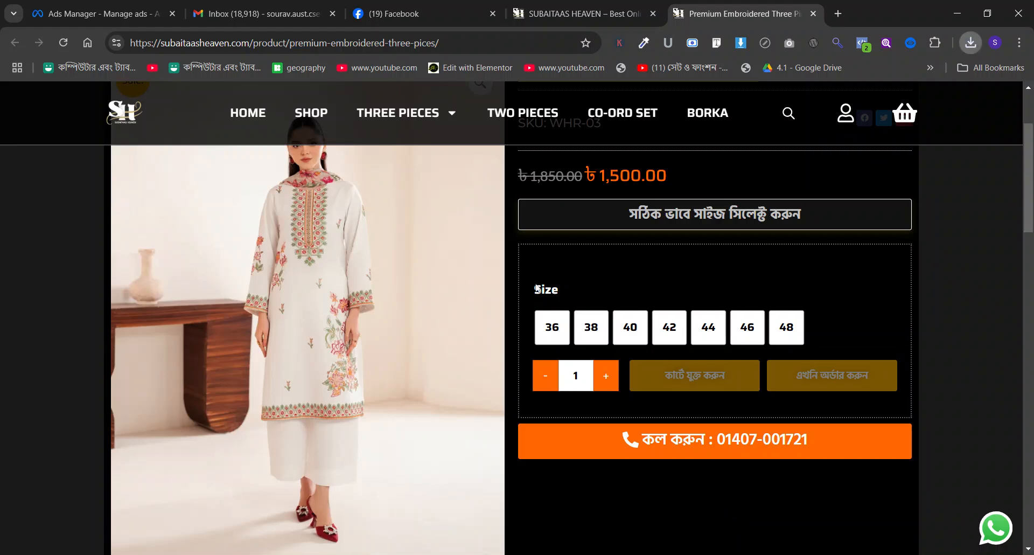
scroll(501, 263, "down", 6)
scroll(471, 346, "up", 1)
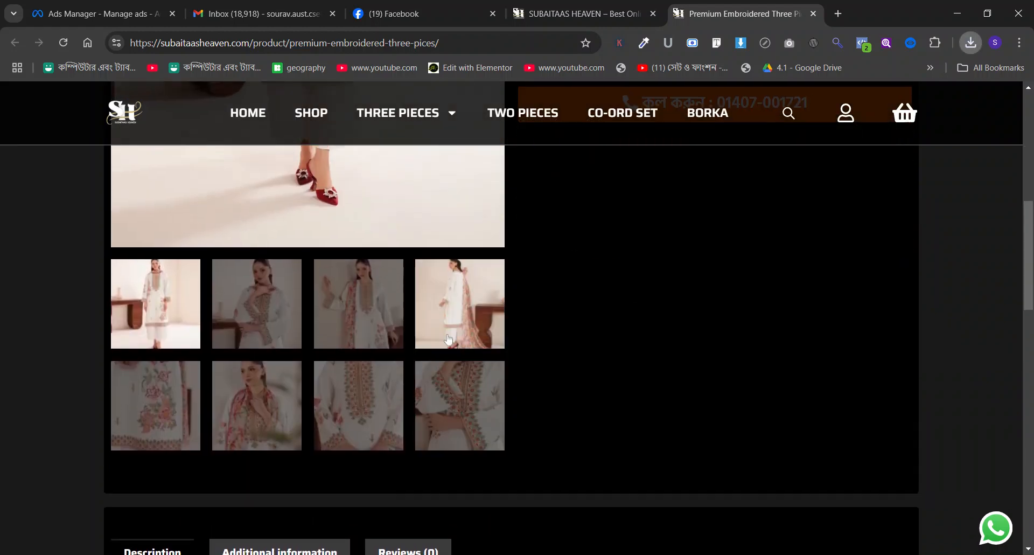
Open the second, third and sixth photos in the product page's gallery and save outfit images from them.
left_click(257, 302)
scroll(695, 349, "up", 4)
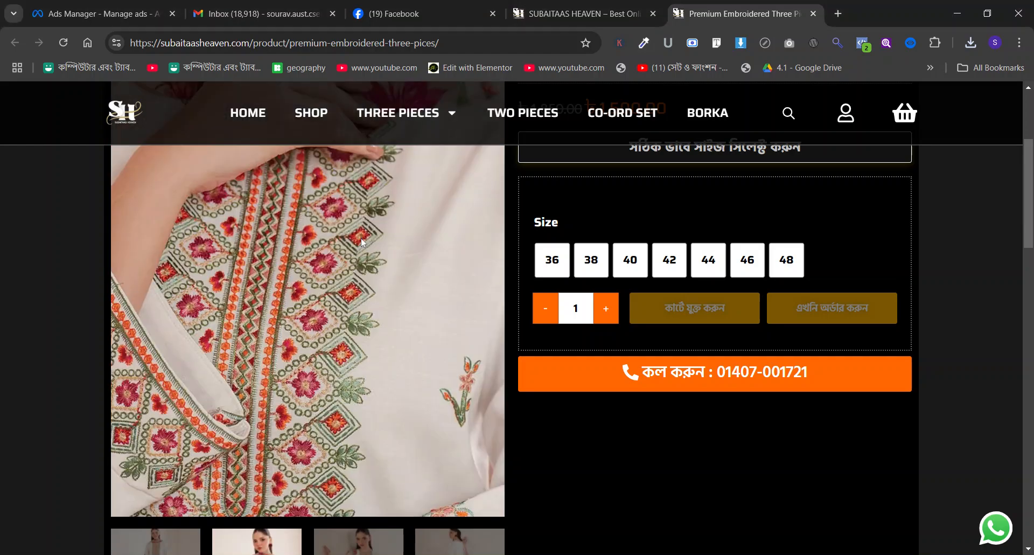
scroll(408, 278, "down", 3)
scroll(408, 278, "down", 1)
left_click(377, 319)
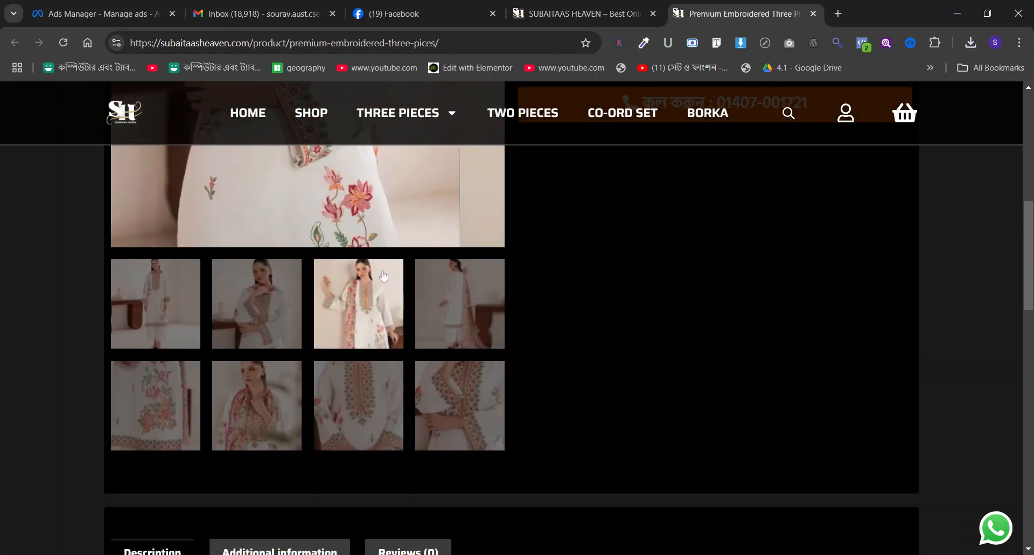
scroll(356, 243, "up", 3)
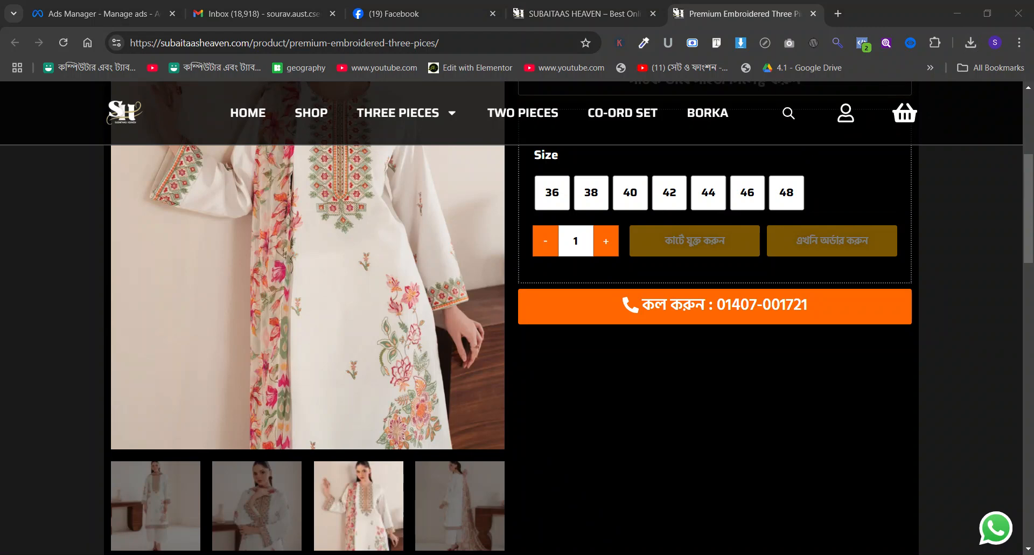
scroll(429, 354, "down", 4)
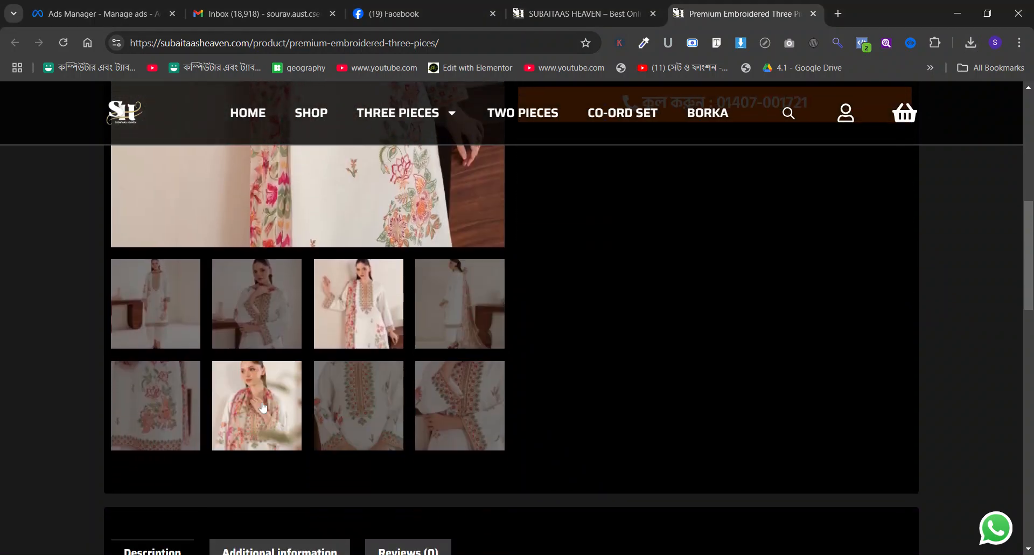
left_click(269, 407)
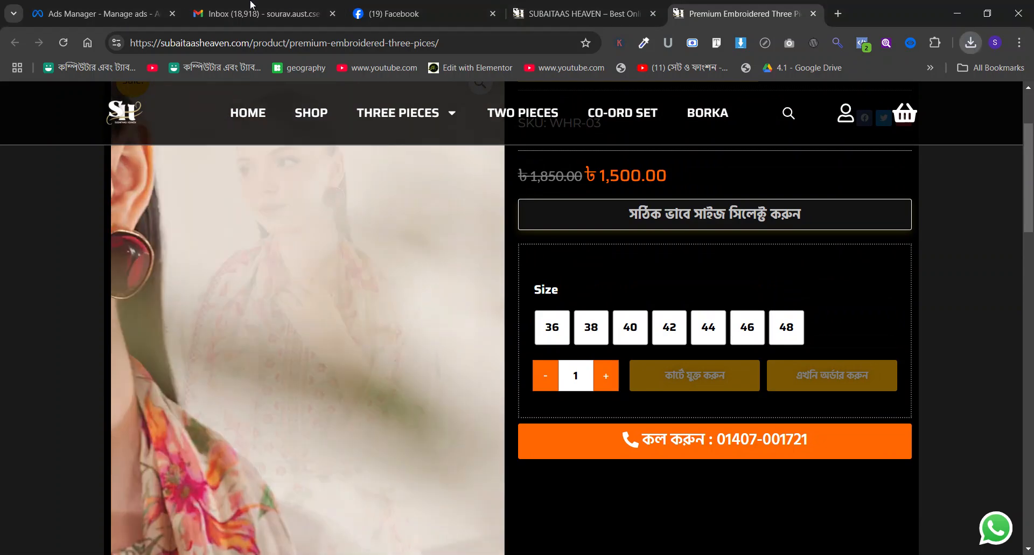
Return to Ads Manager and duplicate New Sales Ad within New Sales Ad Set.
left_click(97, 13)
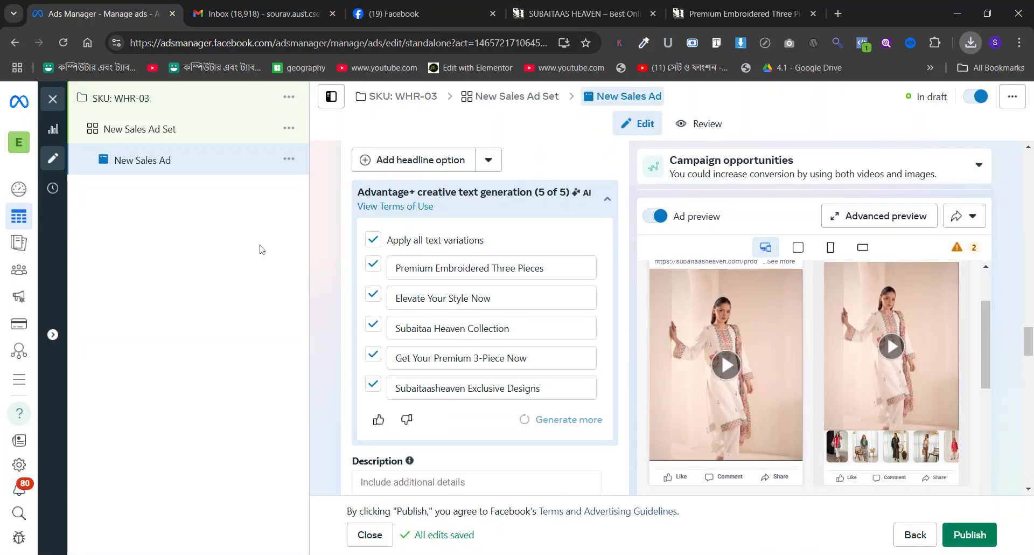
left_click(286, 161)
left_click(299, 210)
left_click(658, 507)
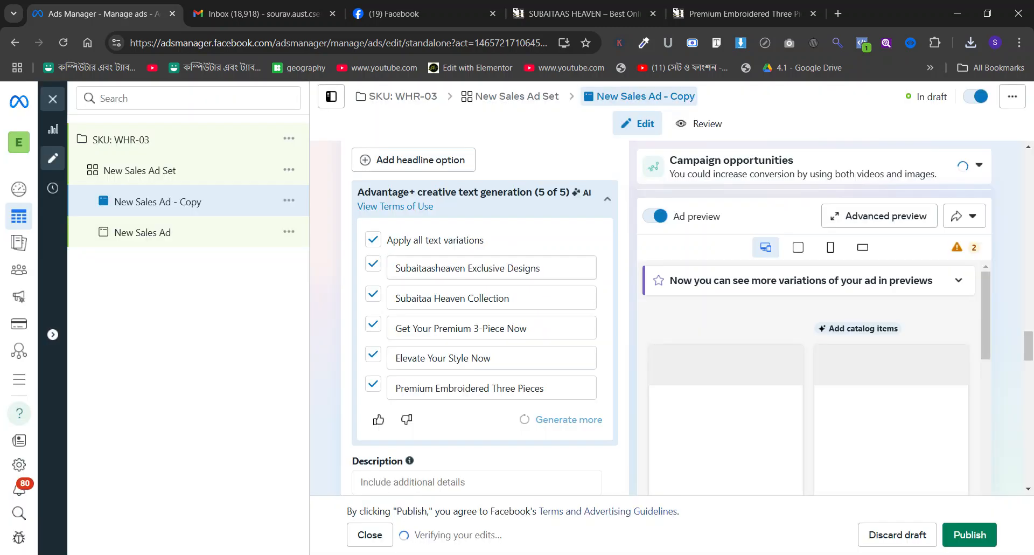
Change the duplicated ad's format from single image or video to Carousel.
scroll(415, 266, "up", 15)
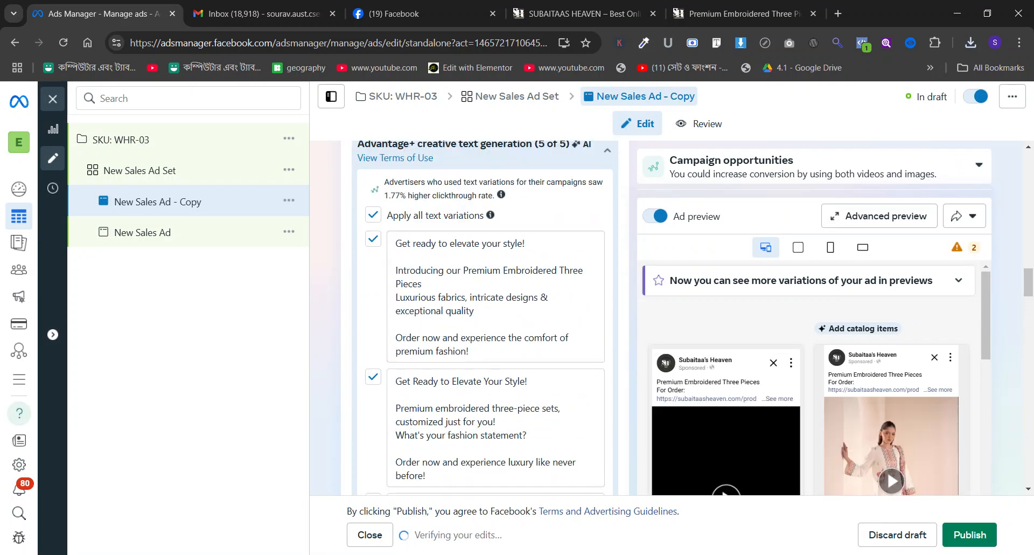
scroll(415, 266, "up", 8)
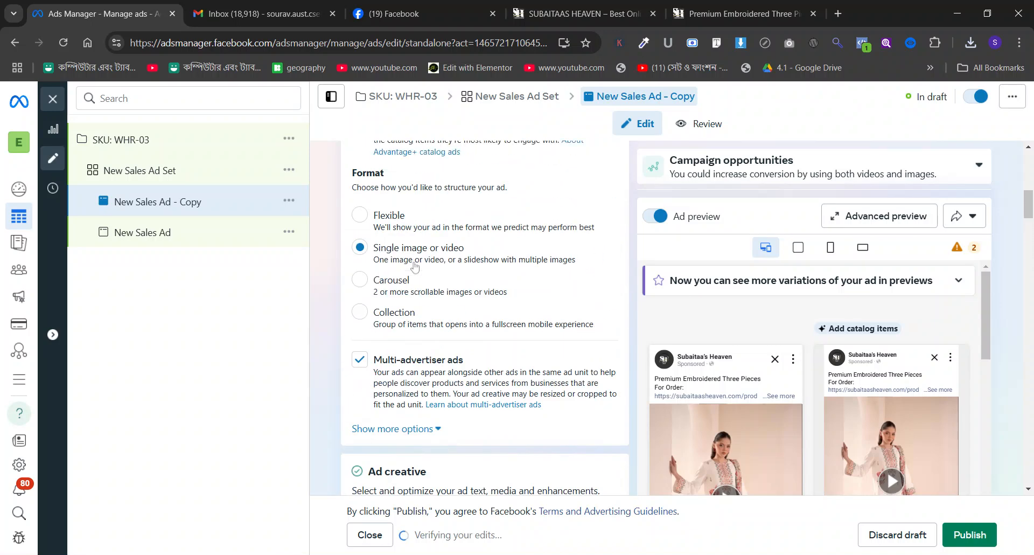
left_click(446, 282)
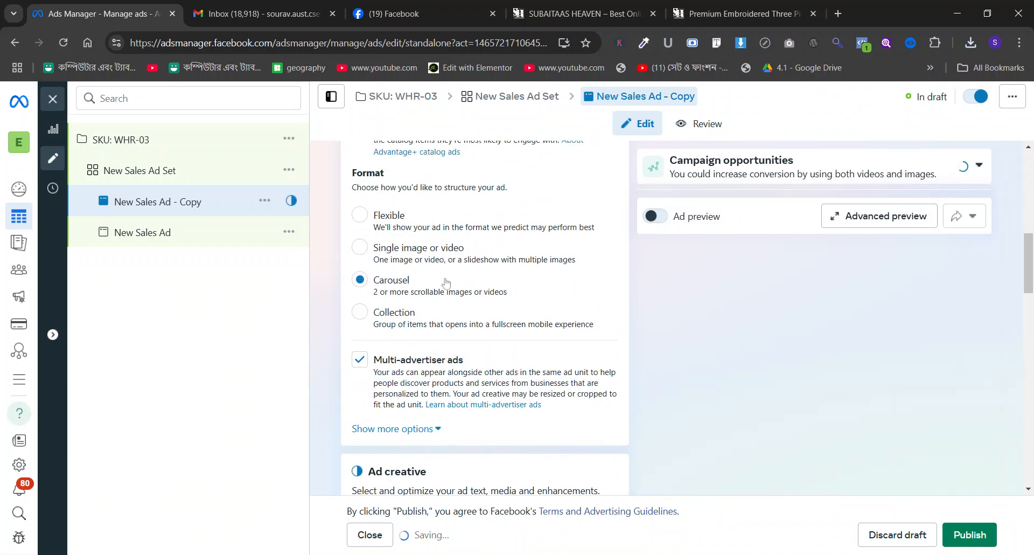
scroll(440, 278, "down", 6)
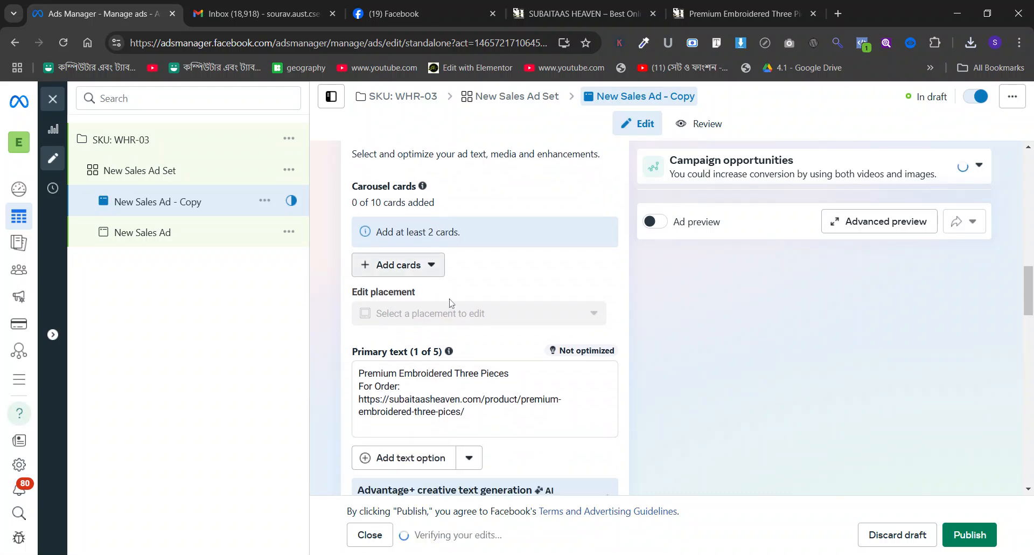
Start adding image cards to the carousel and upload the saved outfit photos Ufaq_9.webp, Ufaq_8.webp, Ufaq_5.webp and Ufaq_2.webp.
left_click(426, 267)
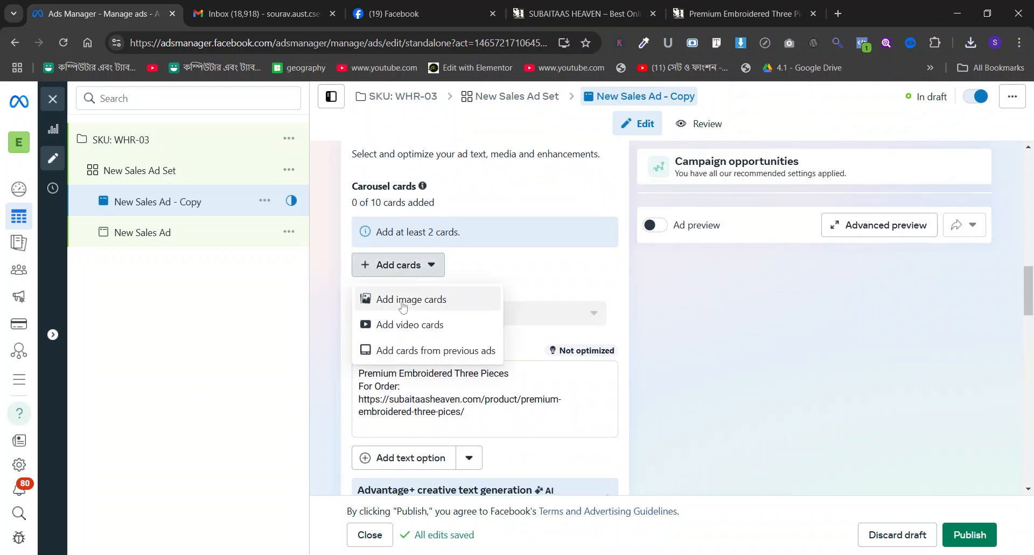
left_click(403, 302)
left_click(358, 554)
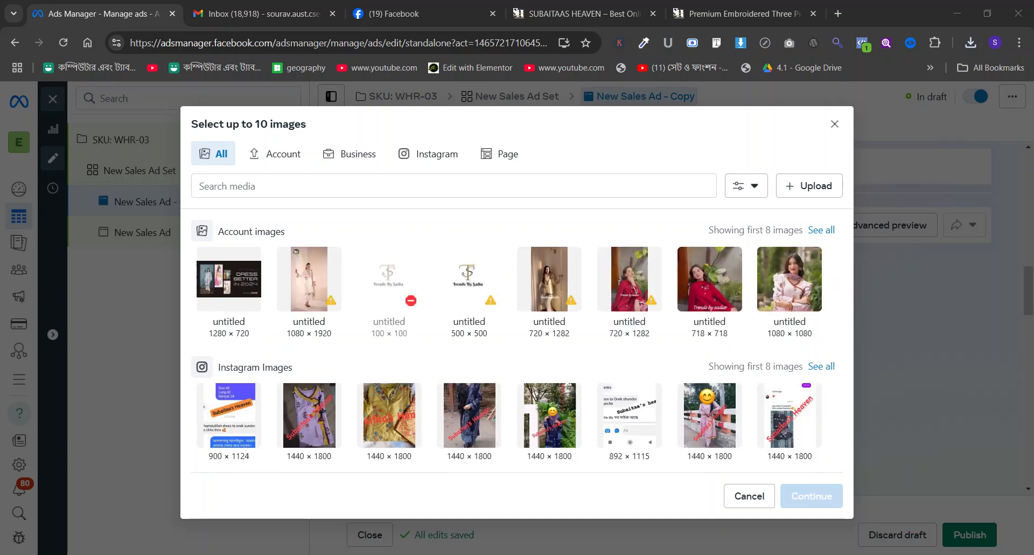
left_click_drag(517, 323, 389, 286)
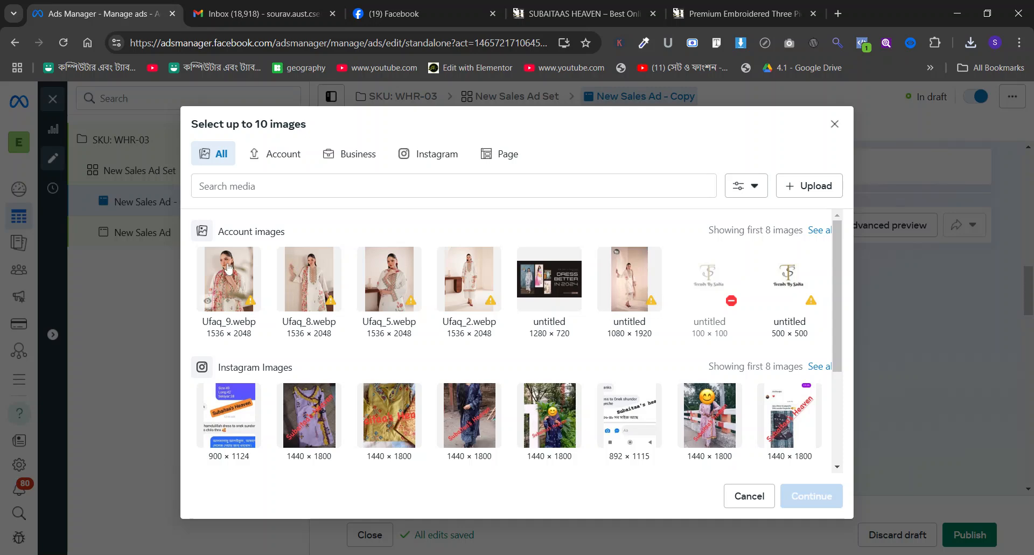
Select Ufaq_9.webp, Ufaq_8.webp, Ufaq_5.webp and Ufaq_2.webp from the account images and add them as carousel cards.
left_click(228, 269)
left_click(319, 283)
left_click(404, 286)
left_click(455, 285)
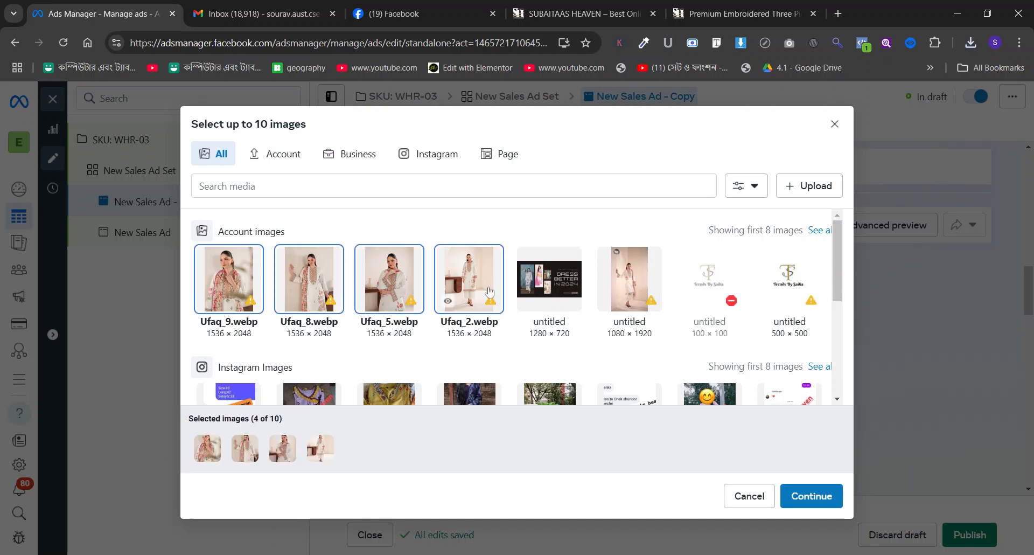
left_click(810, 494)
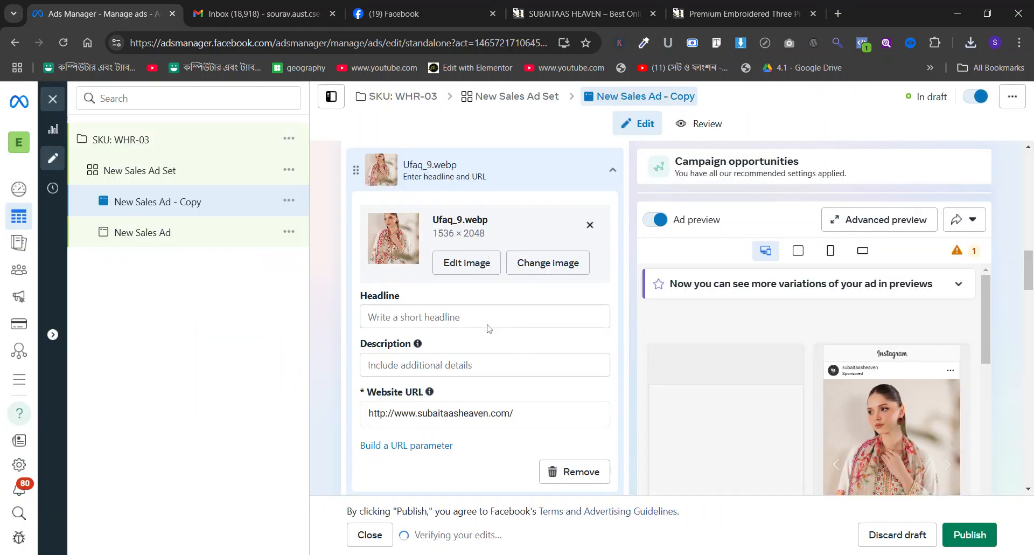
Copy "Premium Embroidered Three Pieces" from the primary text into the headline of the Ufaq_9.webp card.
scroll(487, 326, "down", 8)
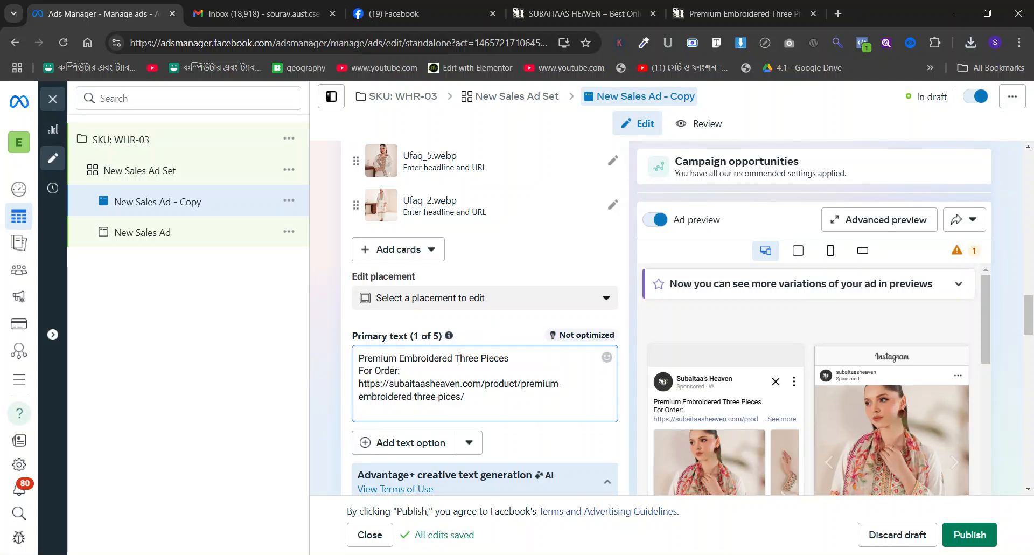
triple_click(480, 359)
key("ctrl+c")
scroll(501, 242, "up", 10)
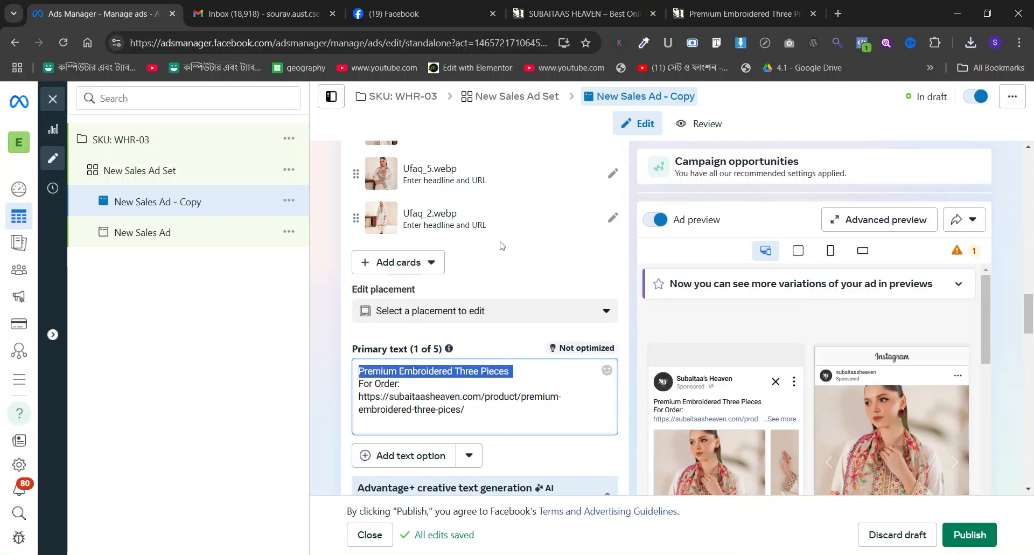
scroll(466, 314, "down", 10)
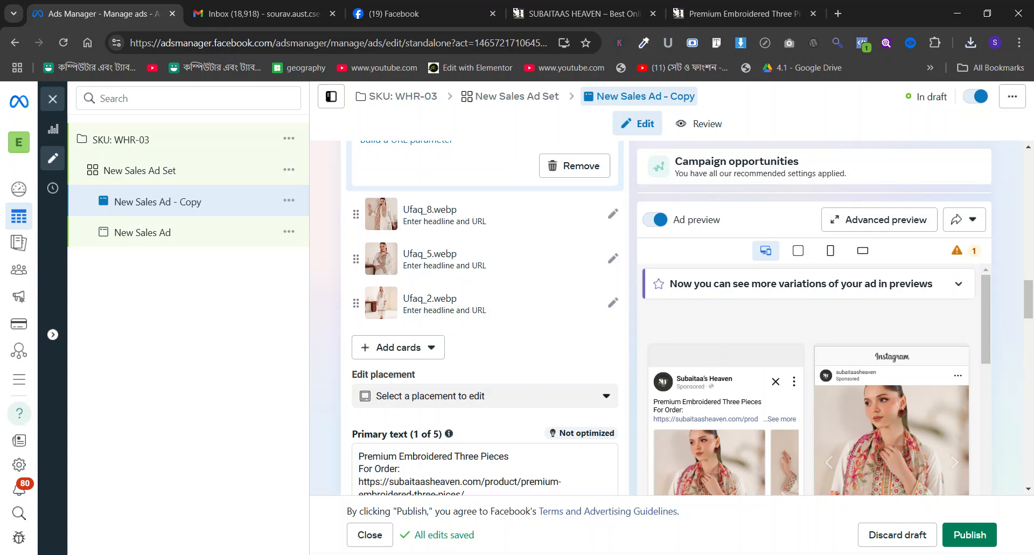
scroll(466, 314, "up", 5)
scroll(467, 314, "up", 5)
scroll(462, 312, "down", 9)
scroll(437, 372, "up", 5)
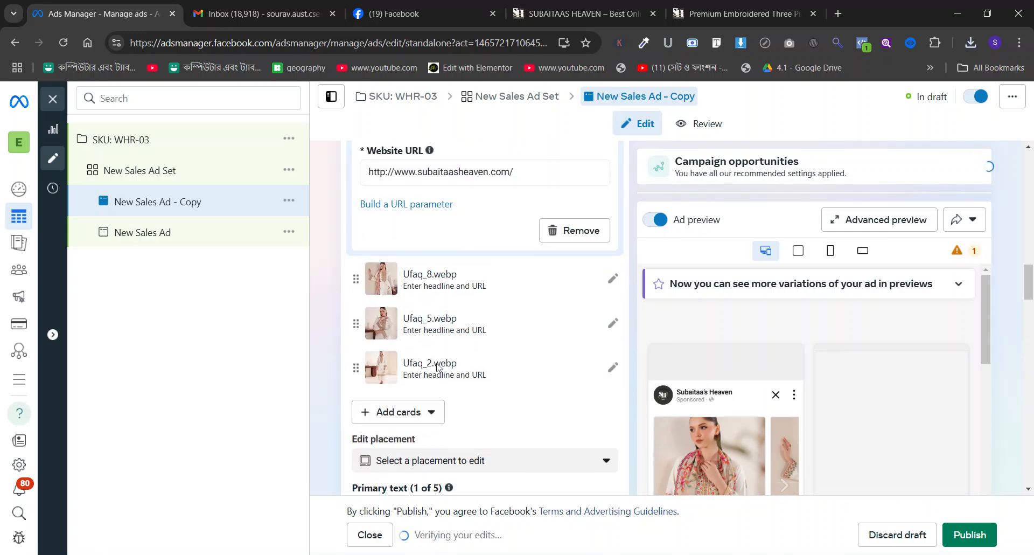
scroll(438, 369, "down", 2)
triple_click(422, 377)
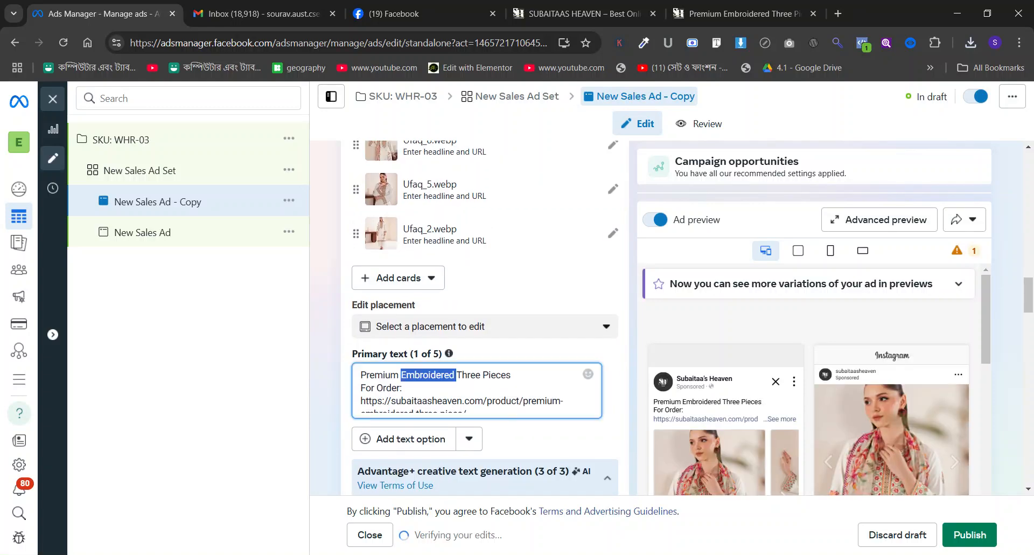
scroll(493, 224, "up", 5)
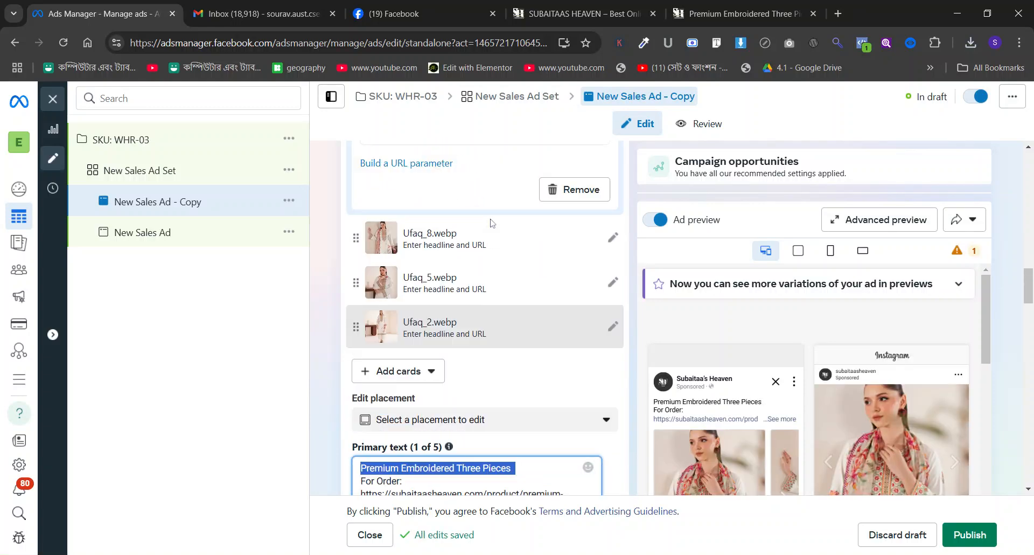
left_click(368, 211)
key("ctrl+v")
Set the Ufaq_9.webp card's description to "Up To 30% Off" and apply its headline and description to all cards.
left_click(398, 326)
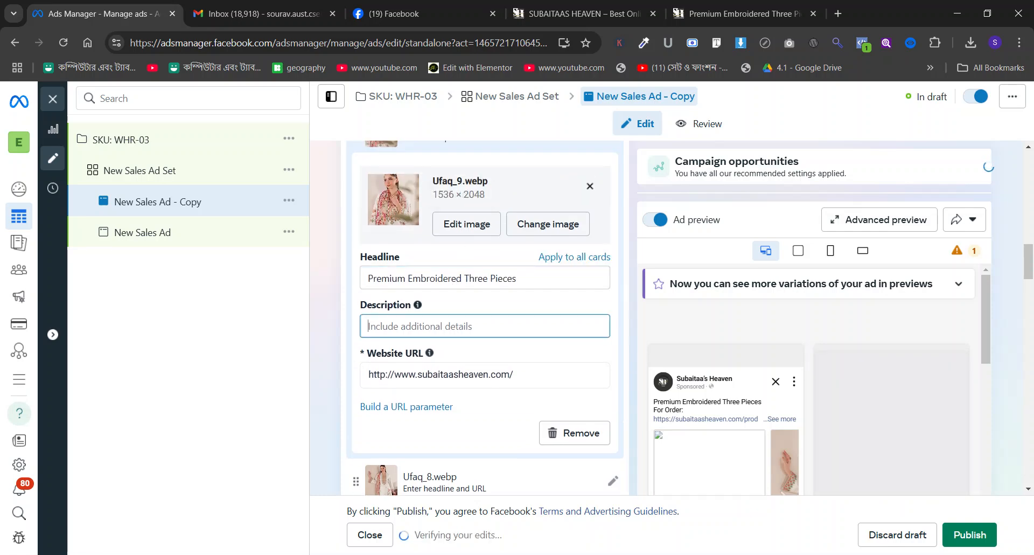
type("Upt")
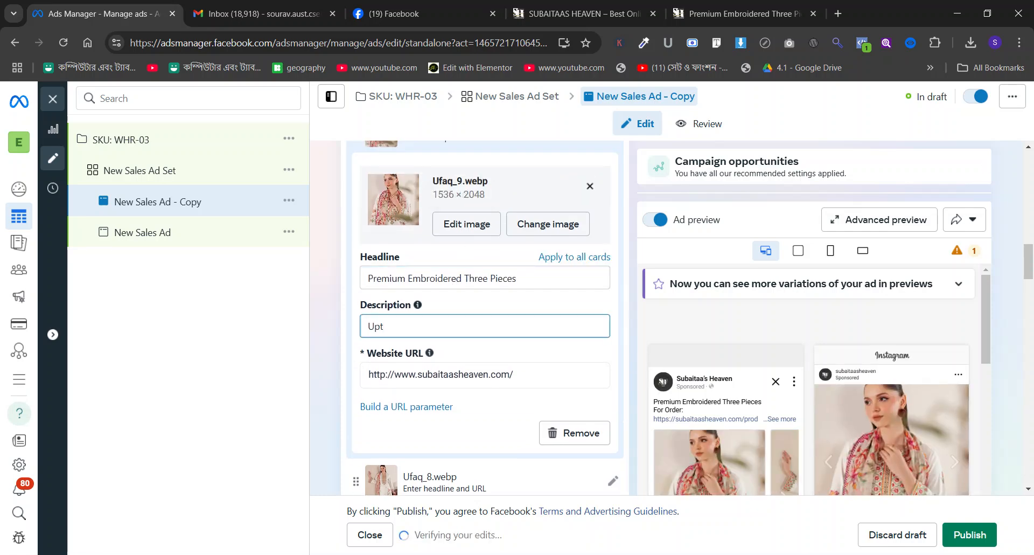
key("BackSpace")
type("To 30")
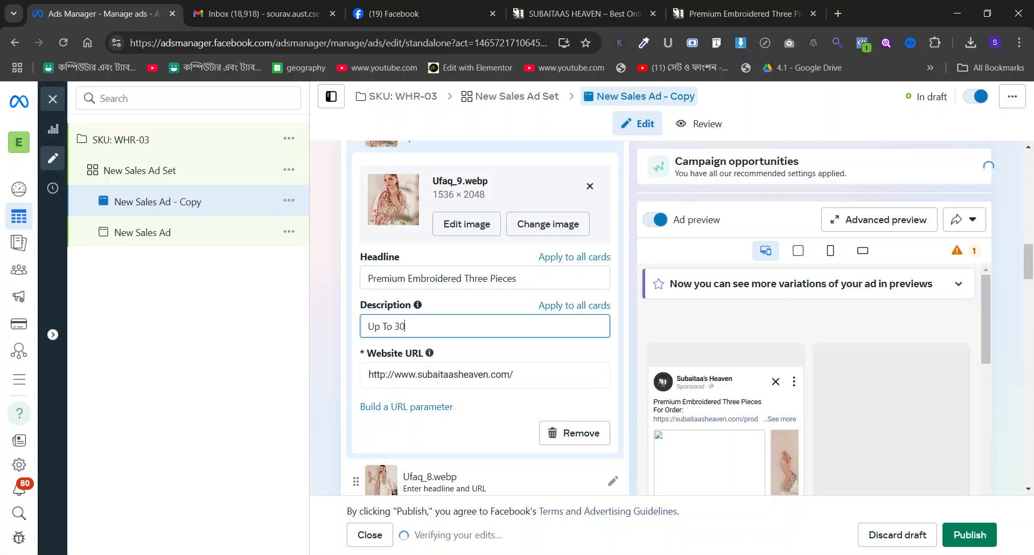
type("% ")
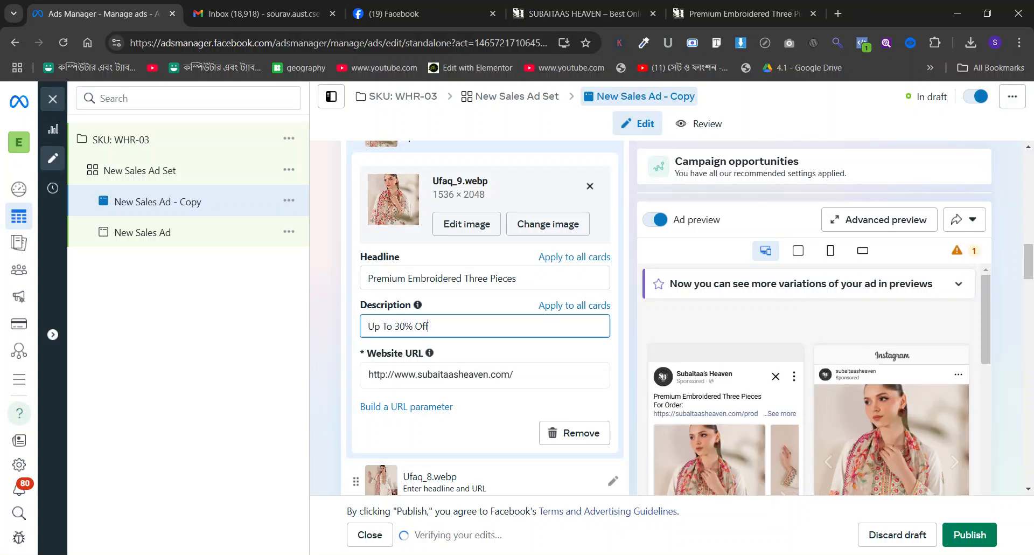
type("Off")
left_click(572, 258)
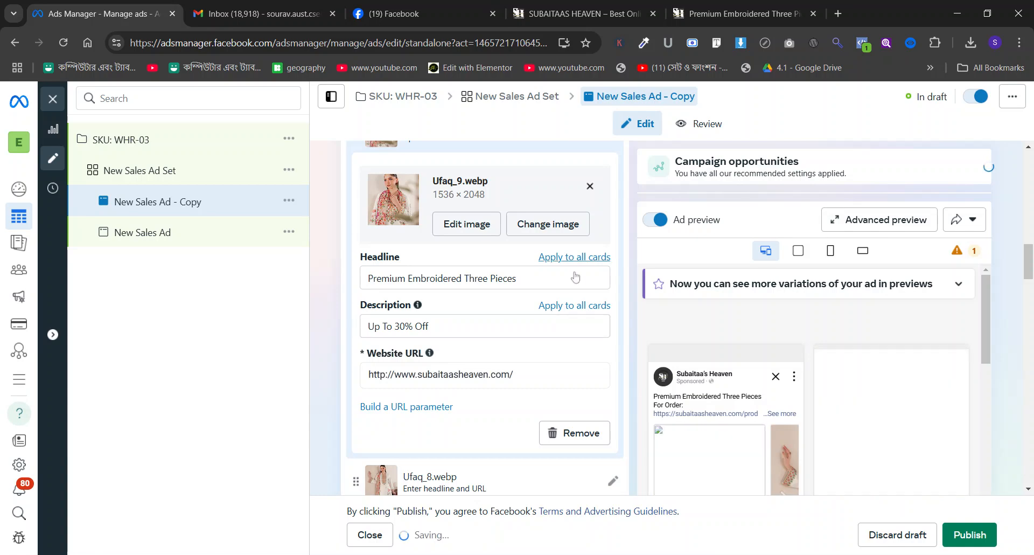
Copy the WHR-03 product page address into the Ufaq_9.webp card's website URL and apply it to all cards.
left_click(744, 13)
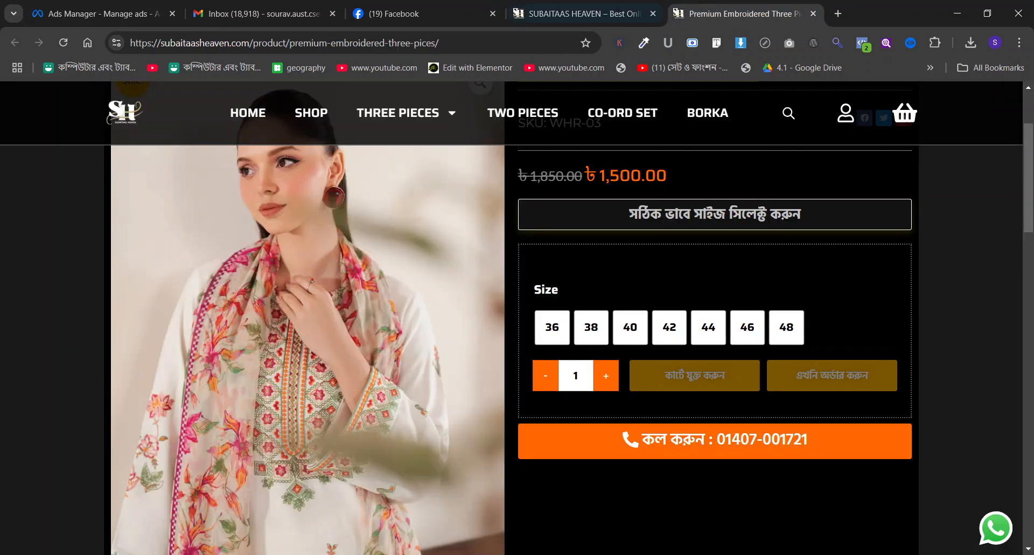
left_click(401, 43)
key("ctrl+c")
left_click(250, 5)
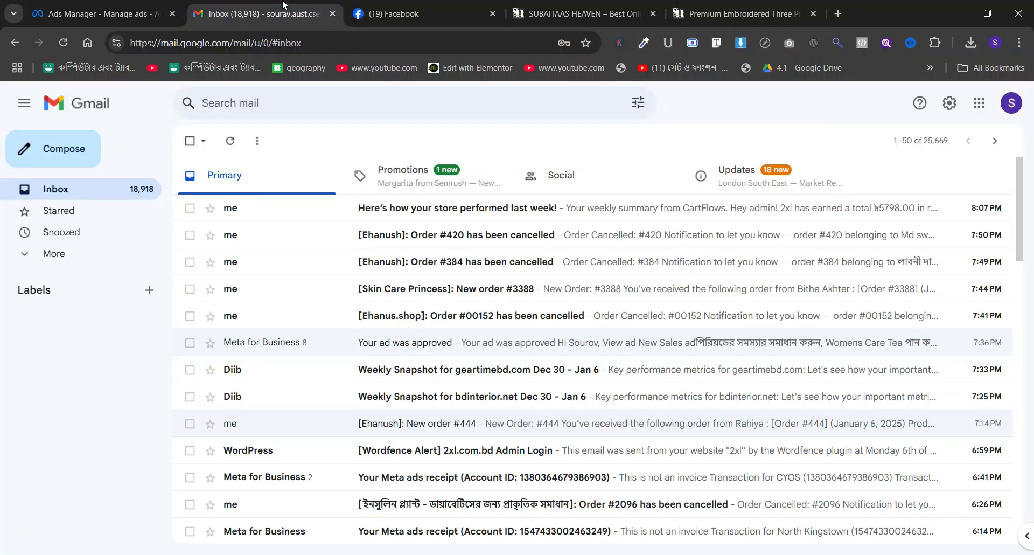
left_click(114, 5)
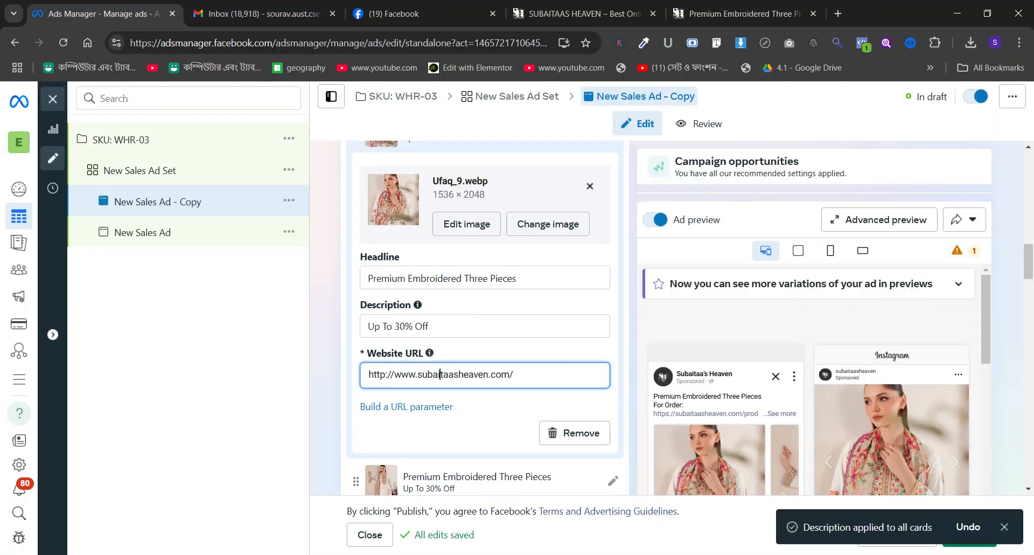
triple_click(453, 374)
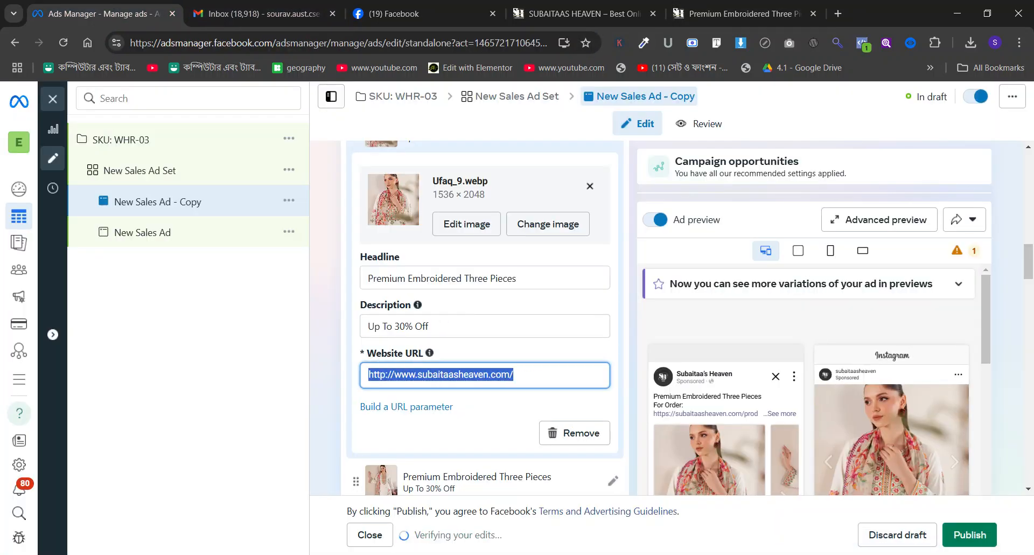
key("ctrl+v")
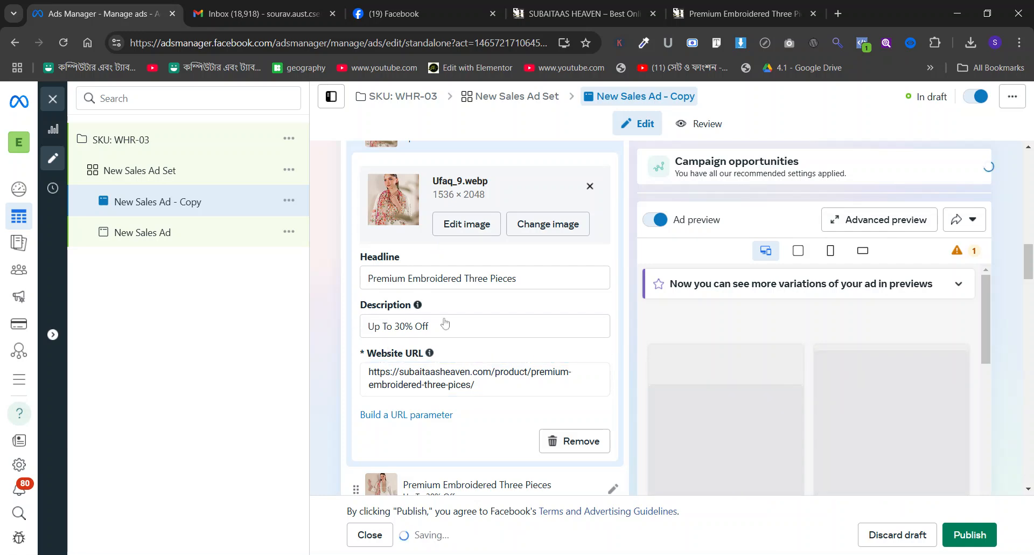
left_click(574, 353)
Page through the carousel in the Facebook feed preview to check its cards, headlines and descriptions.
scroll(681, 343, "up", 1)
scroll(681, 343, "down", 2)
left_click(786, 364)
left_click(785, 360)
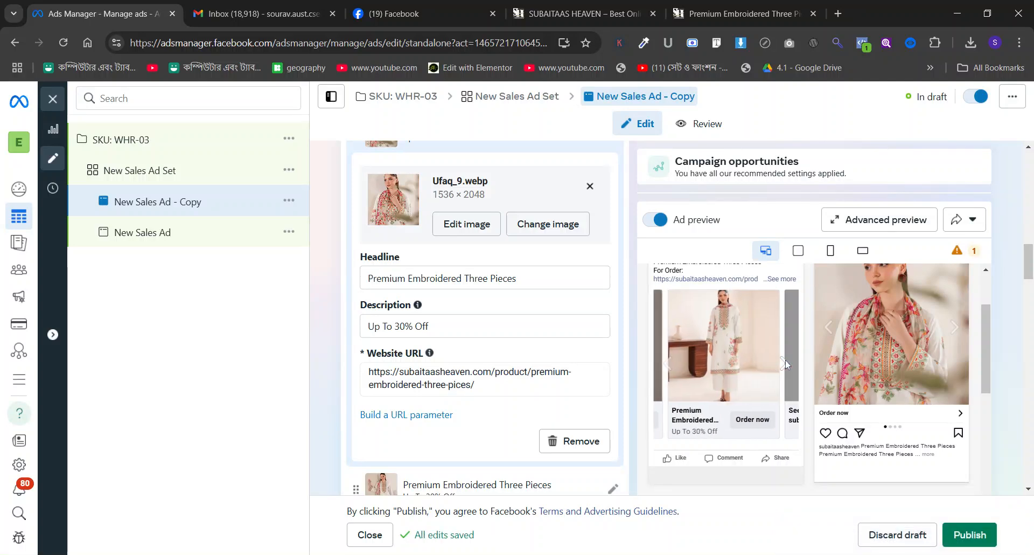
left_click(786, 360)
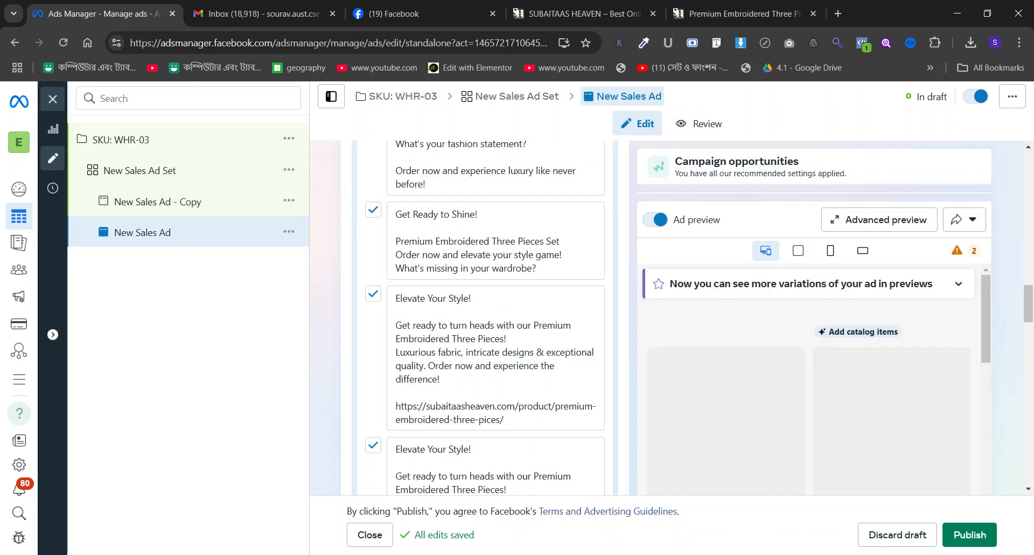
In New Sales Ad, set the destination website URL to the WHR-03 product page and the browser add-on to None.
scroll(479, 304, "down", 10)
scroll(480, 304, "down", 11)
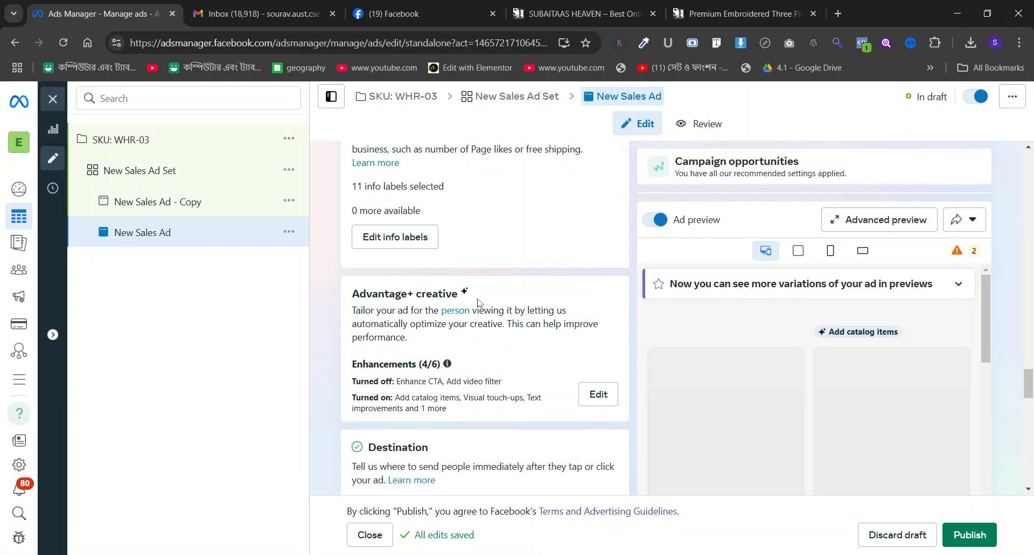
left_click(483, 270)
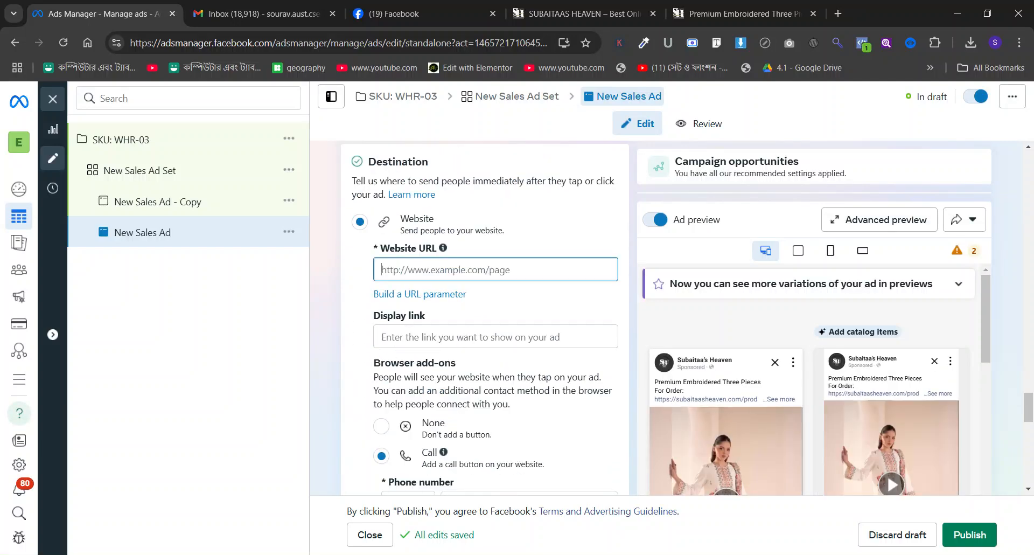
key("ctrl+v")
left_click(512, 389)
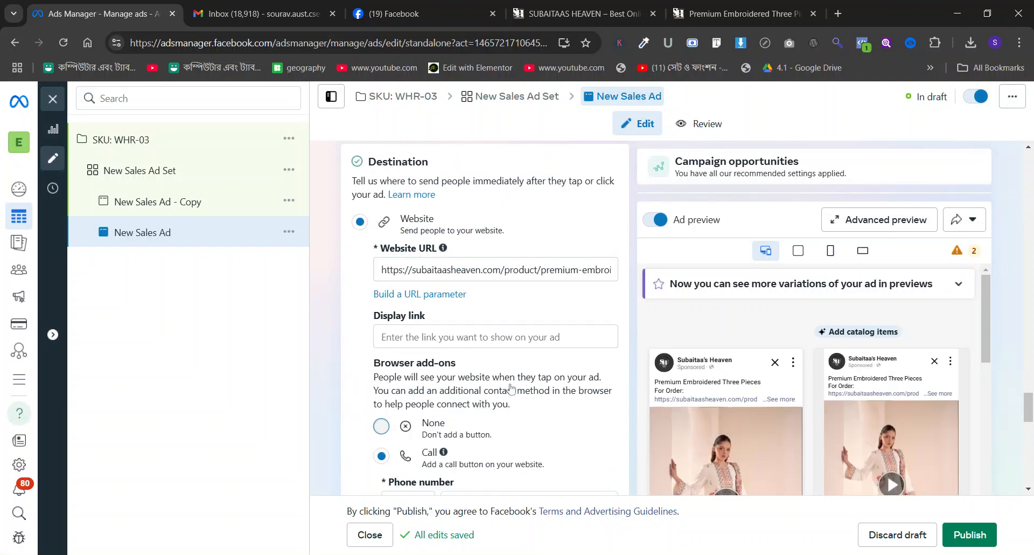
left_click(381, 426)
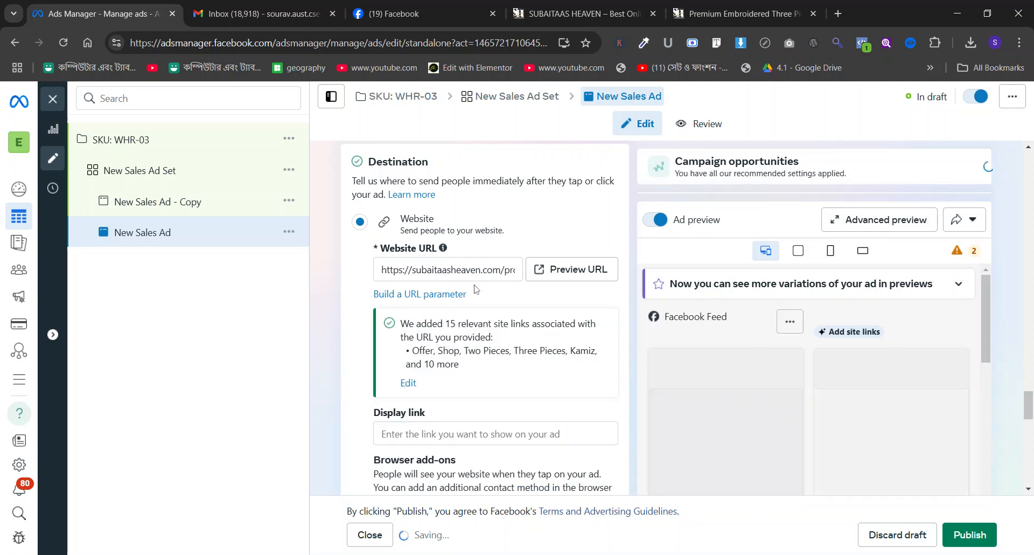
Review both ads' text and destination settings, and the conversion and audience settings of New Sales Ad Set.
scroll(468, 282, "down", 10)
scroll(469, 285, "up", 4)
scroll(469, 286, "up", 6)
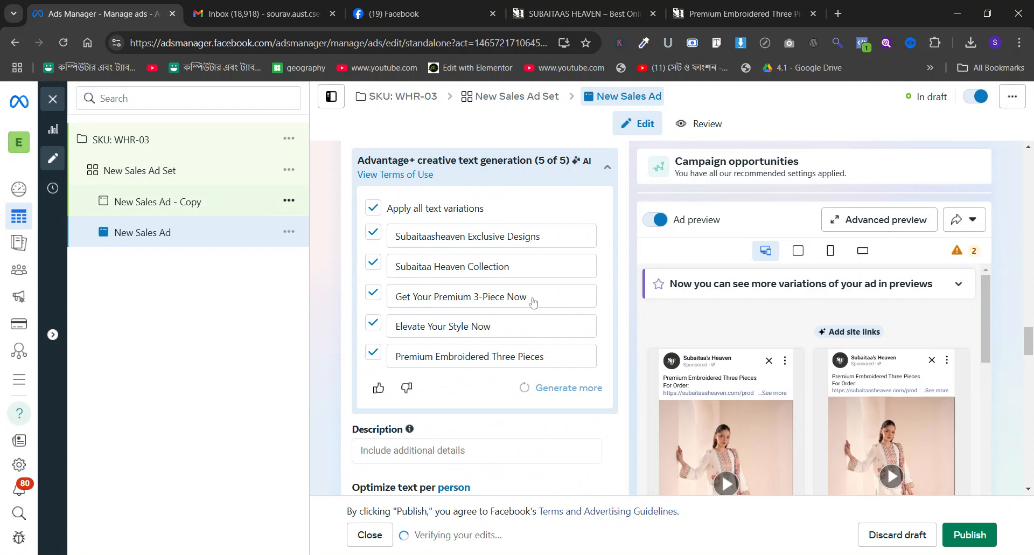
scroll(533, 303, "down", 12)
scroll(534, 302, "up", 1)
scroll(534, 302, "up", 12)
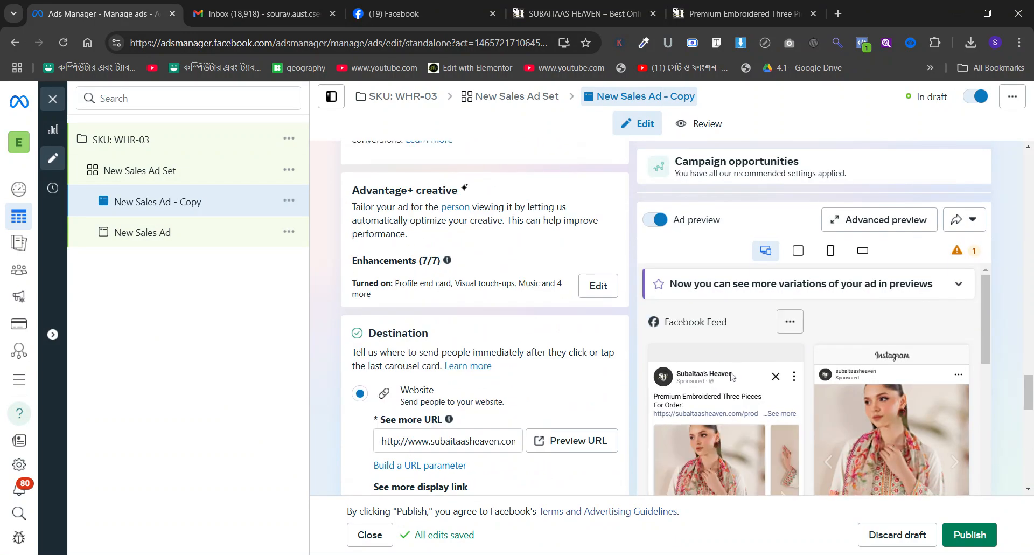
left_click(177, 171)
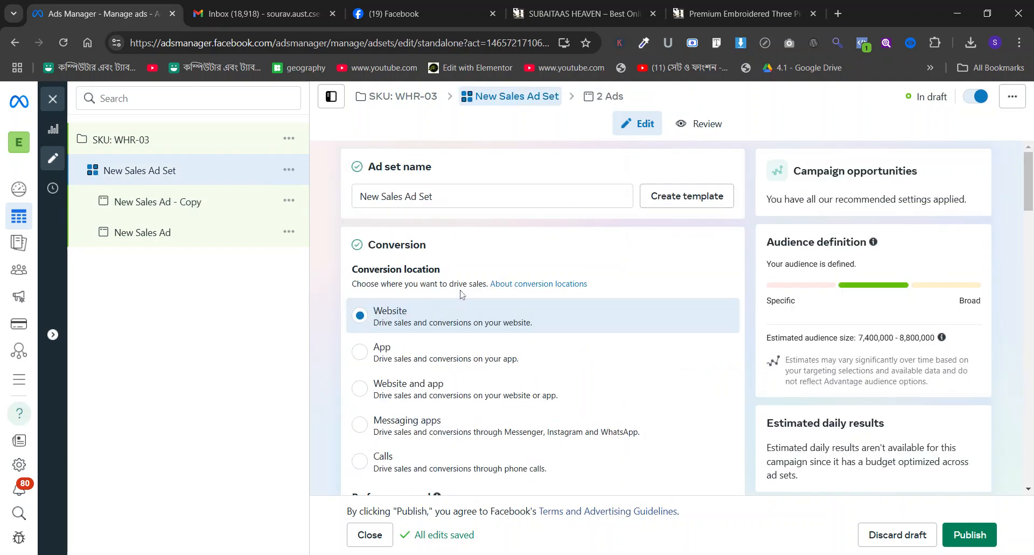
scroll(462, 296, "down", 20)
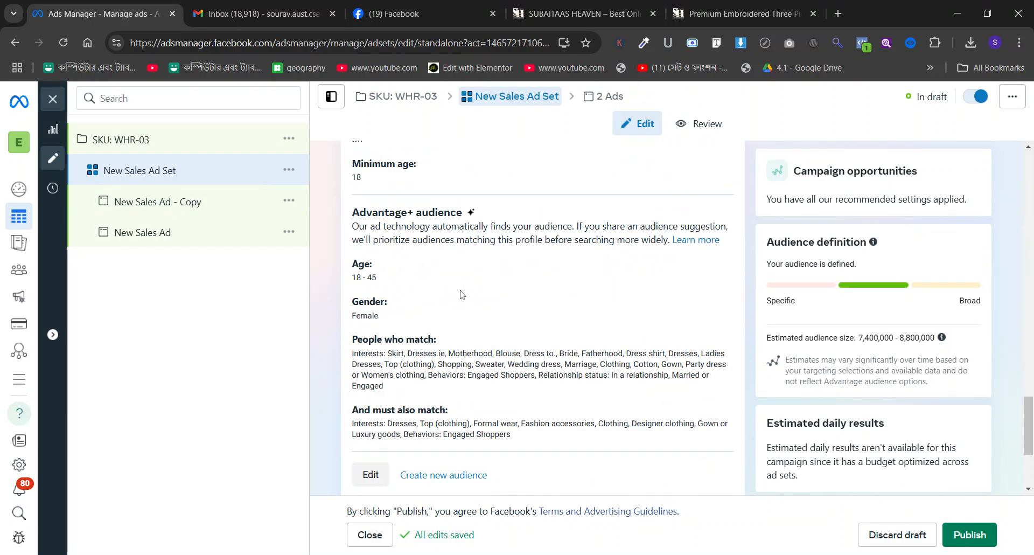
scroll(462, 294, "down", 1)
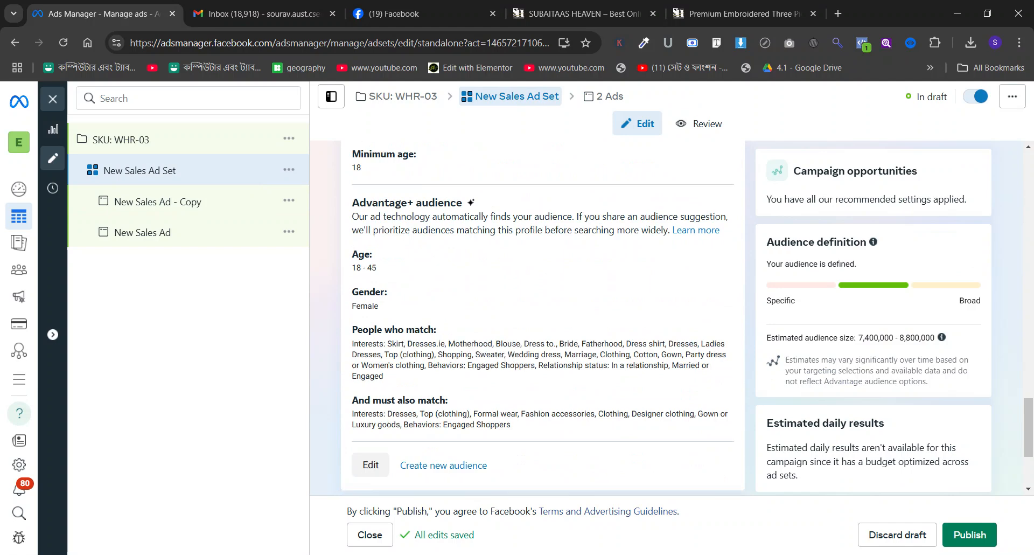
Publish the SKU: WHR-03 campaign with its ad set and both ads, and close the editor.
left_click(178, 140)
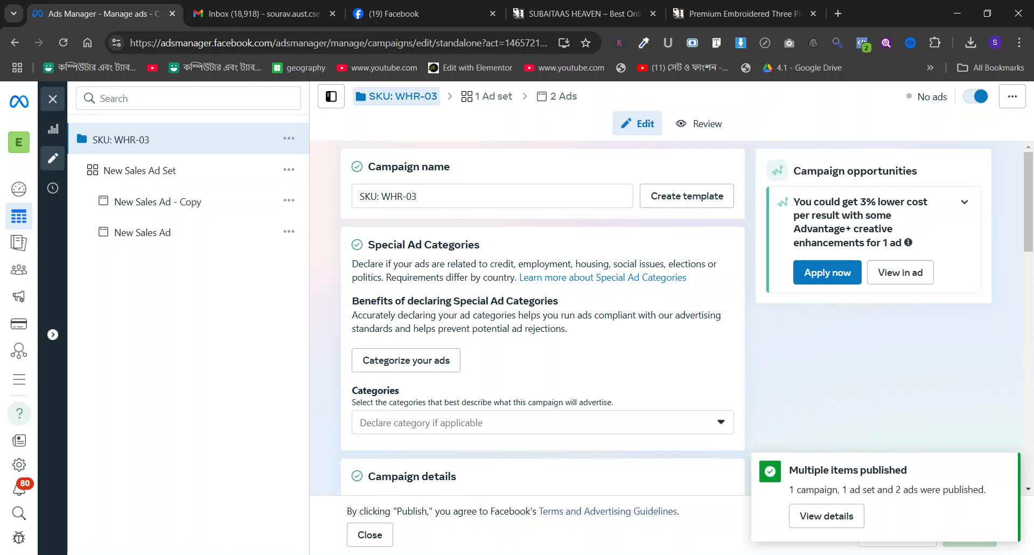
left_click(53, 98)
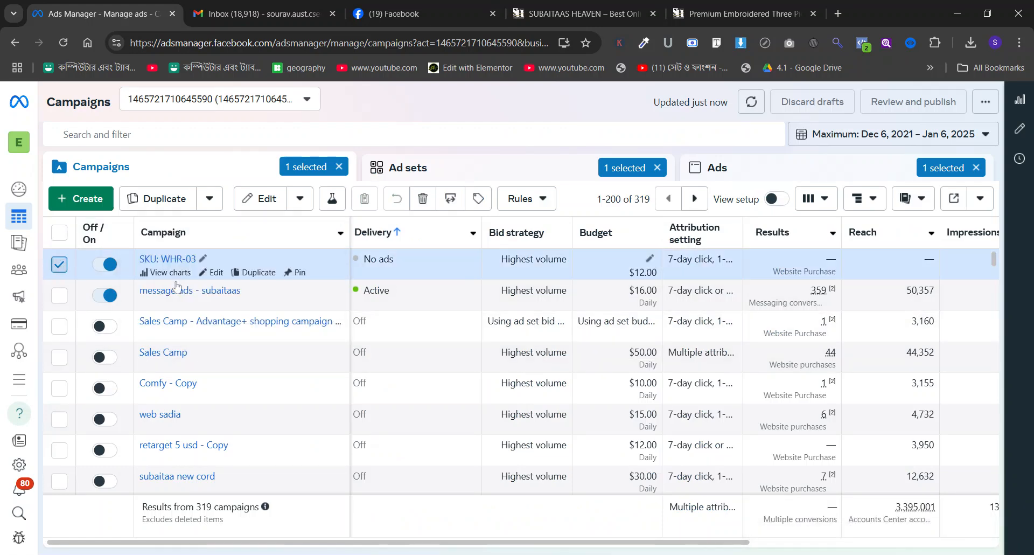
Deselect the SKU: WHR-03 campaign and create a new campaign with the Sales objective using the manual sales campaign setup.
left_click(59, 265)
left_click(93, 201)
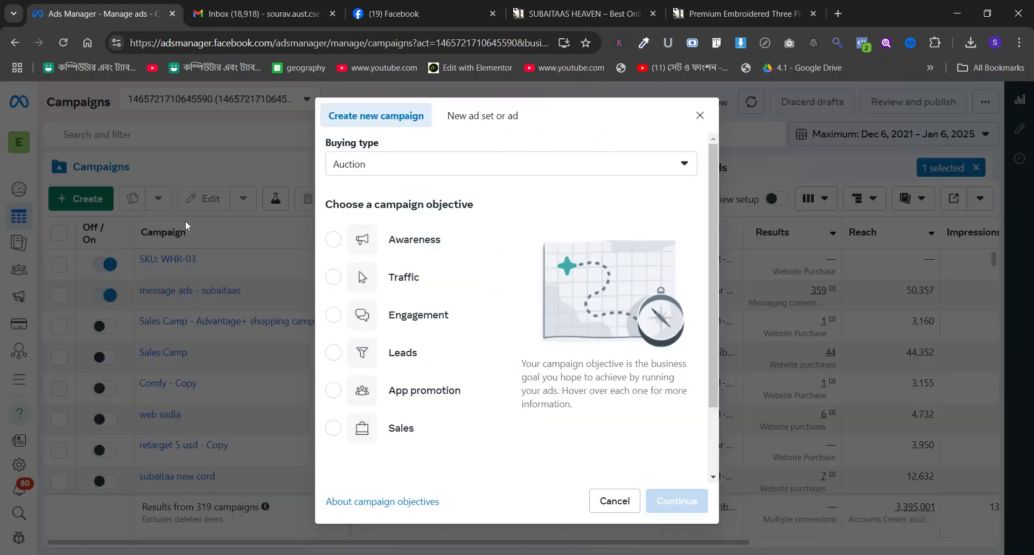
left_click(401, 428)
left_click(679, 500)
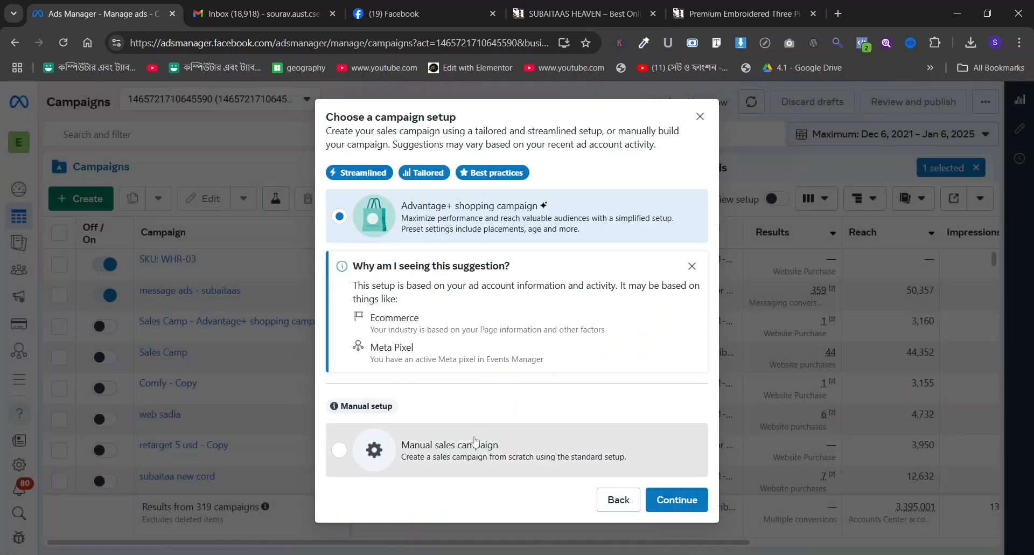
left_click(410, 450)
left_click(674, 449)
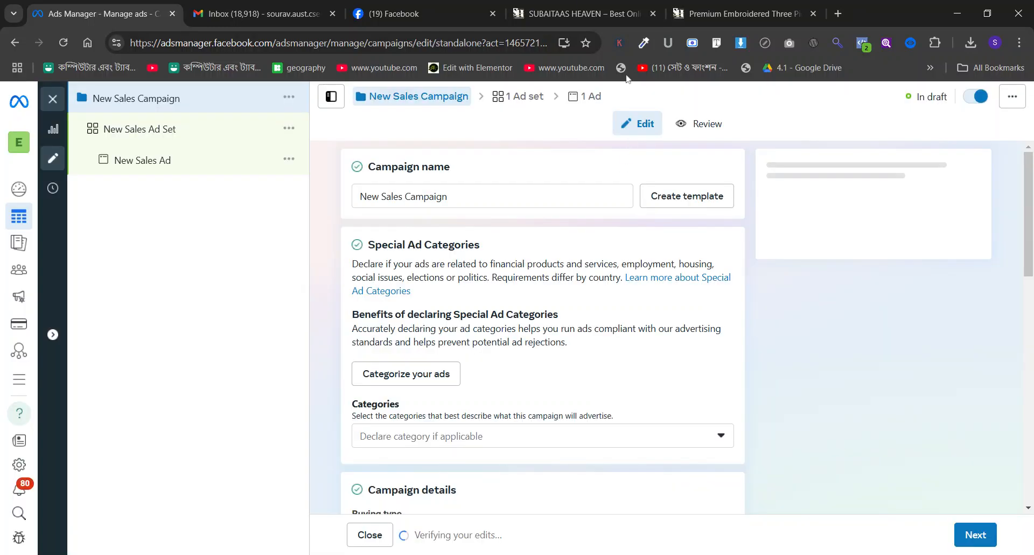
Copy the SKU from the red Premium Digital Printed Co-Ord Set's product page and name the new campaign SKU: RW-02.
left_click(581, 5)
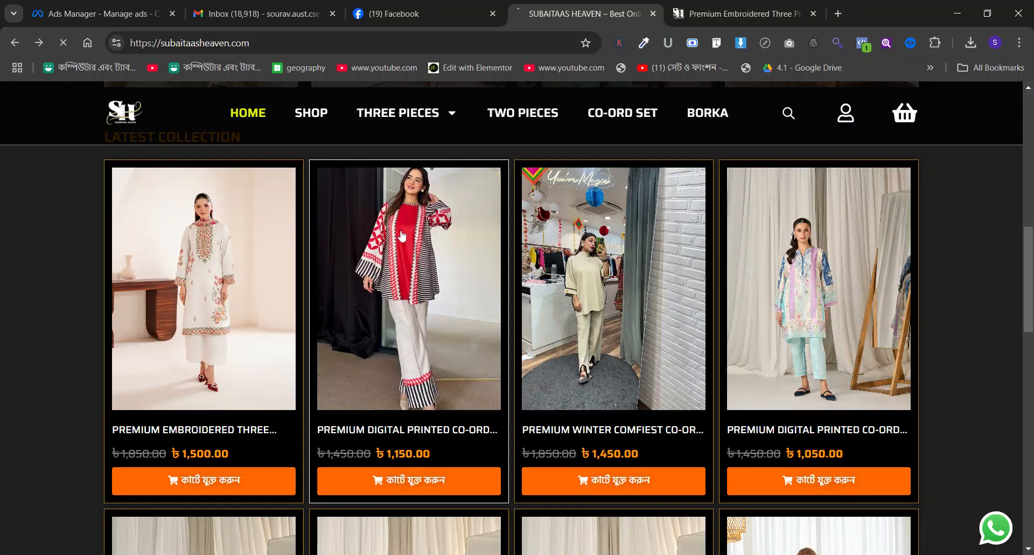
left_click(403, 235)
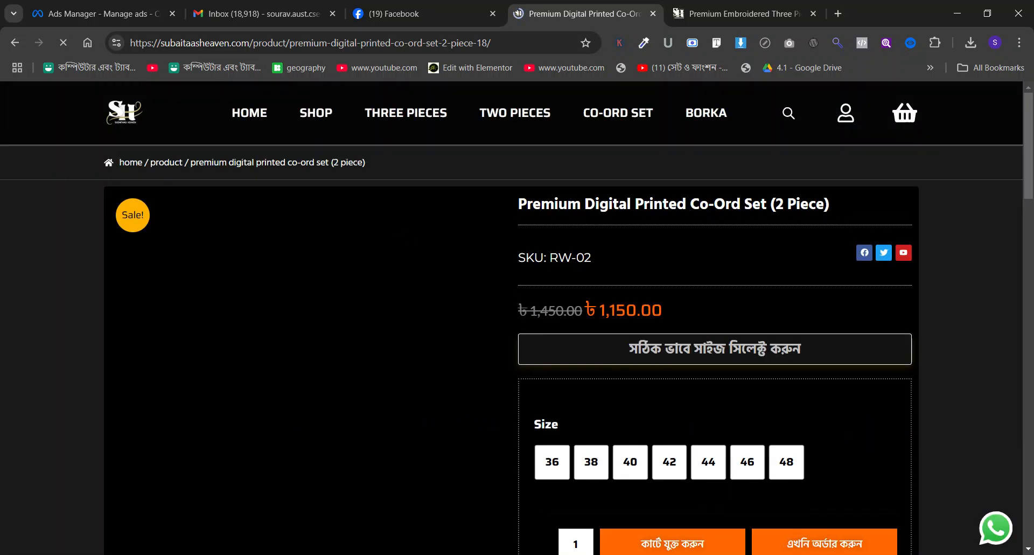
triple_click(561, 258)
key("ctrl+c")
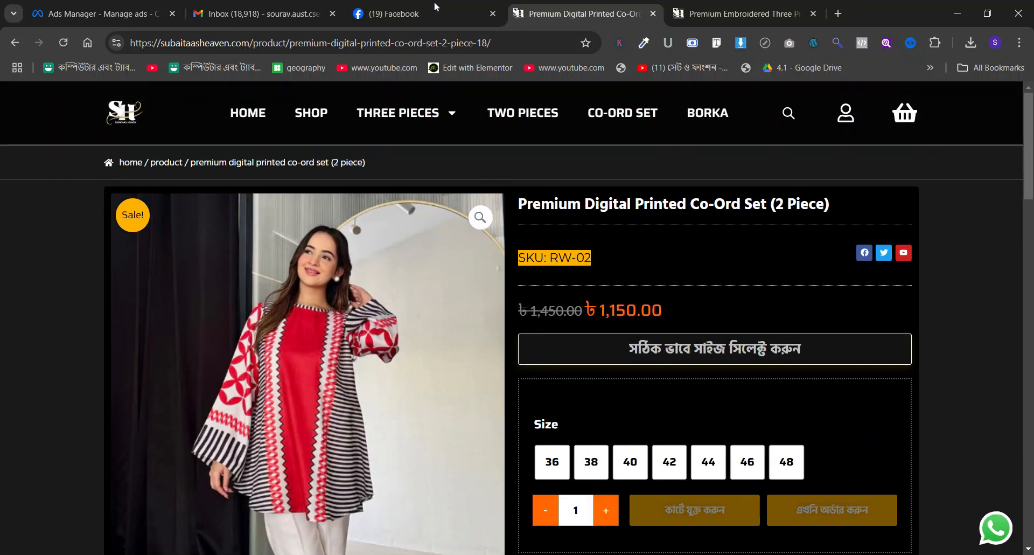
left_click(259, 12)
left_click(137, 5)
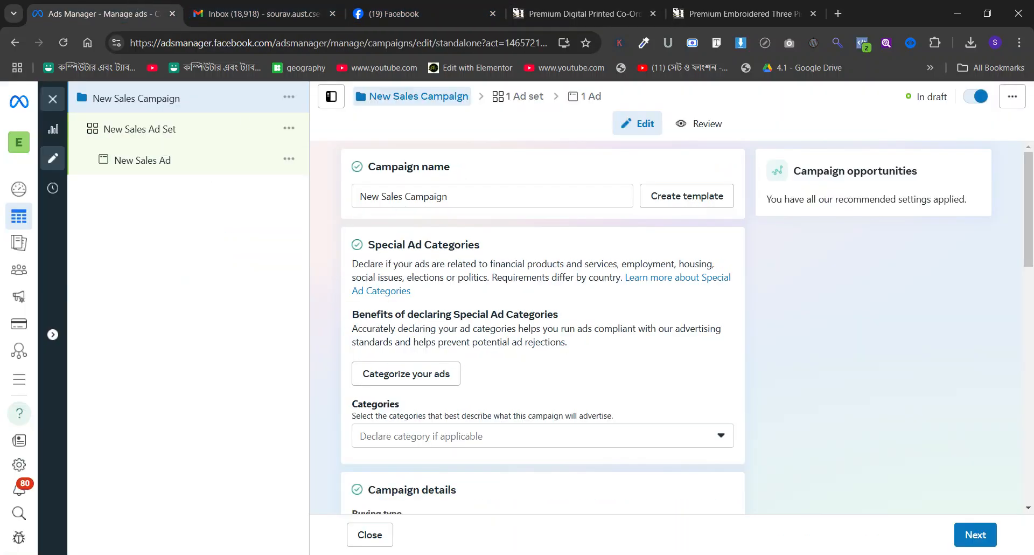
triple_click(414, 203)
key("ctrl+v")
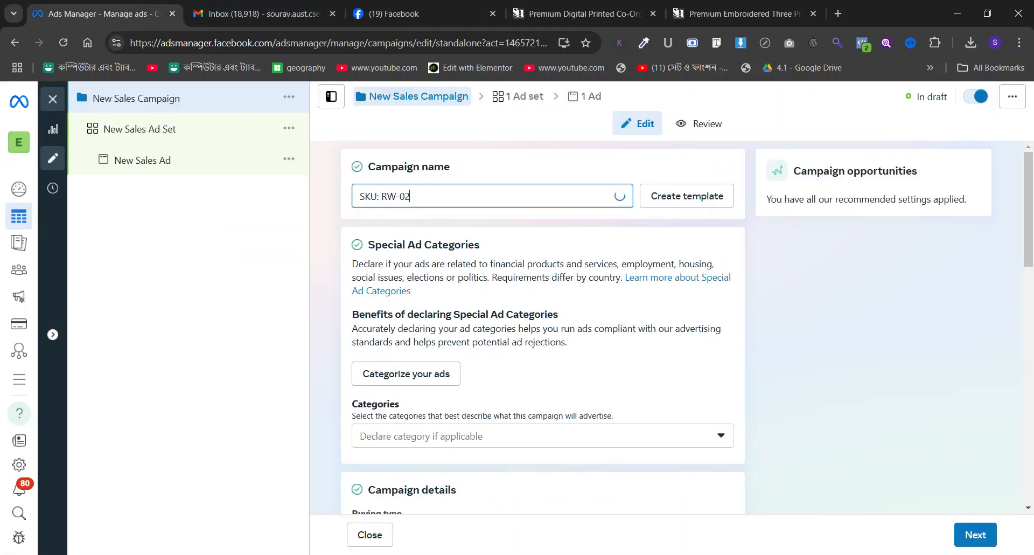
In New Sales Ad Set, set the conversion event to Purchase.
left_click(160, 128)
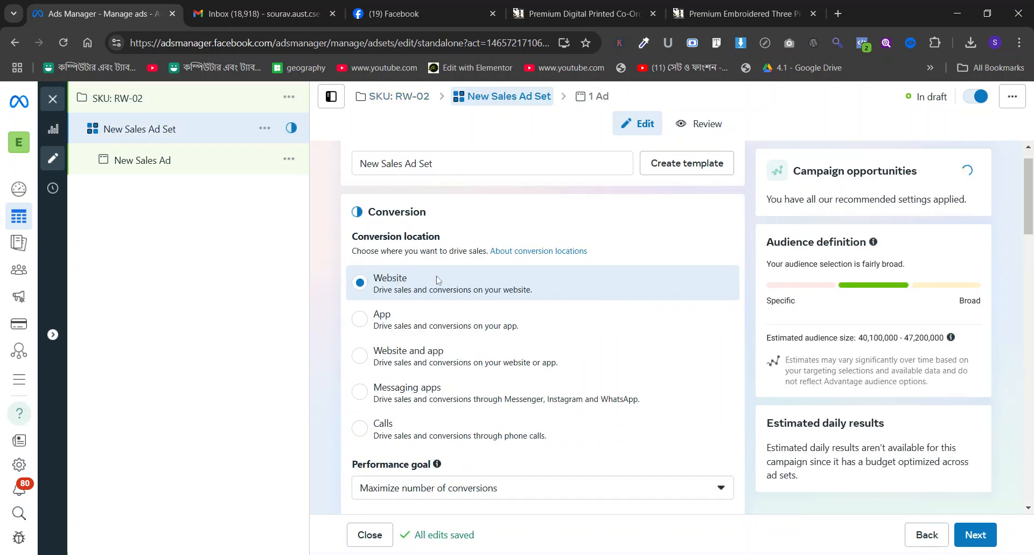
scroll(437, 280, "down", 5)
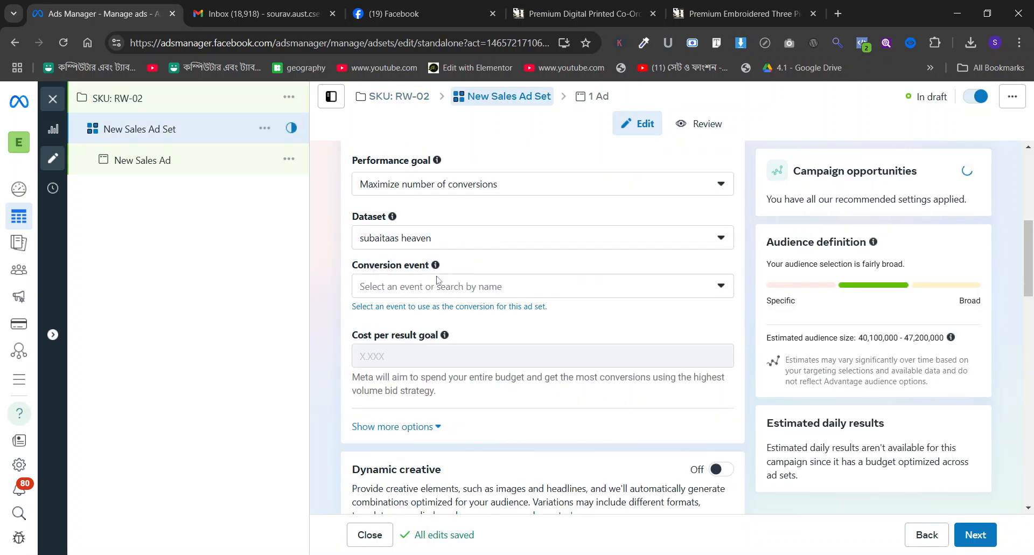
left_click(425, 284)
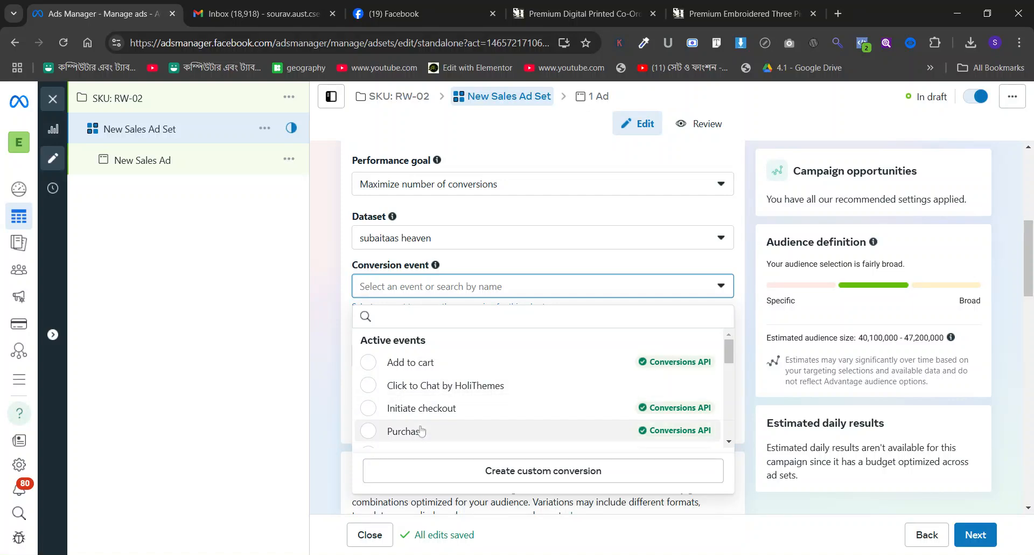
key("Return")
scroll(355, 253, "down", 15)
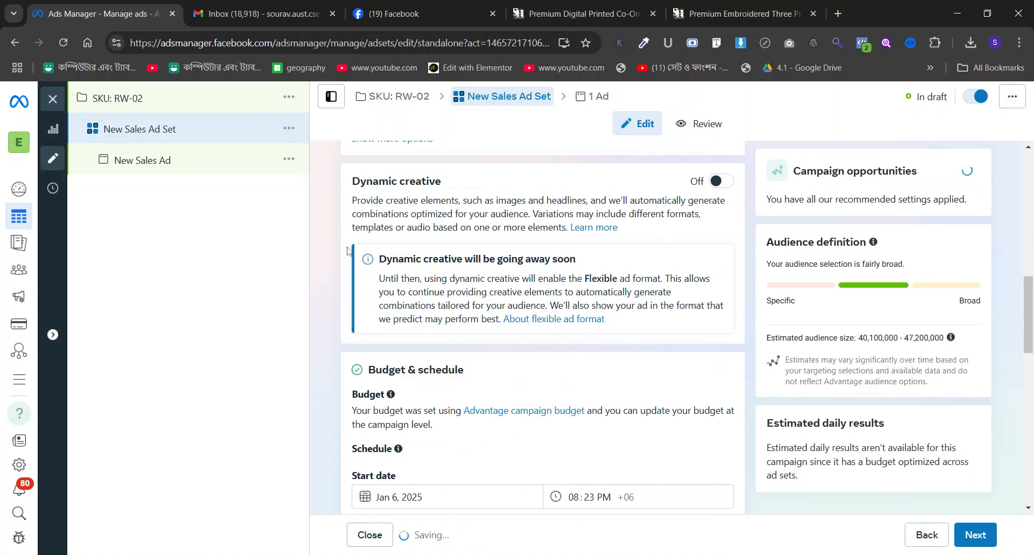
Check the RW-02 co-ord set's product page and replace Bangladesh with the city of Dhaka, Dhaka Division, in the ad set's included locations.
scroll(350, 252, "down", 2)
scroll(412, 189, "up", 2)
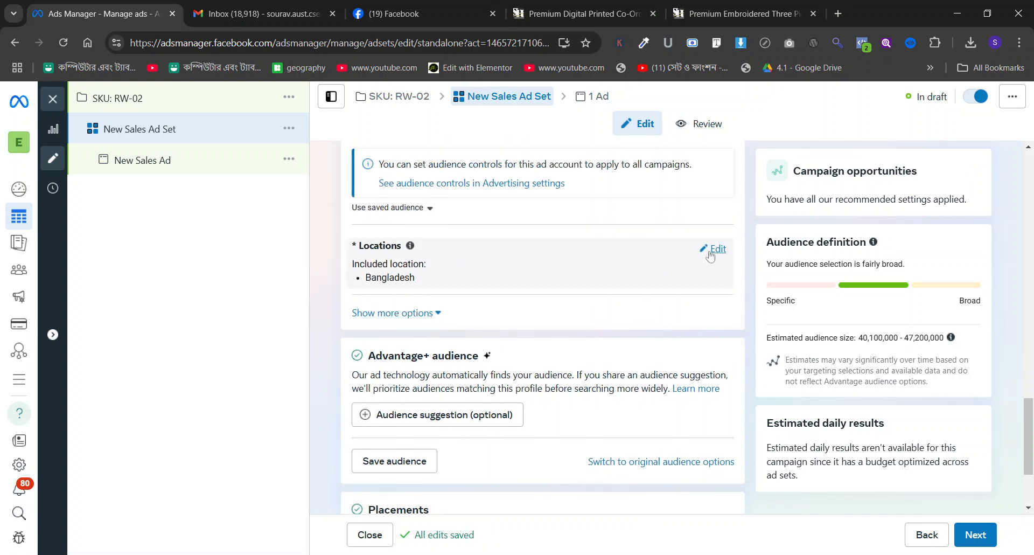
left_click(714, 249)
left_click(285, 7)
left_click(680, 7)
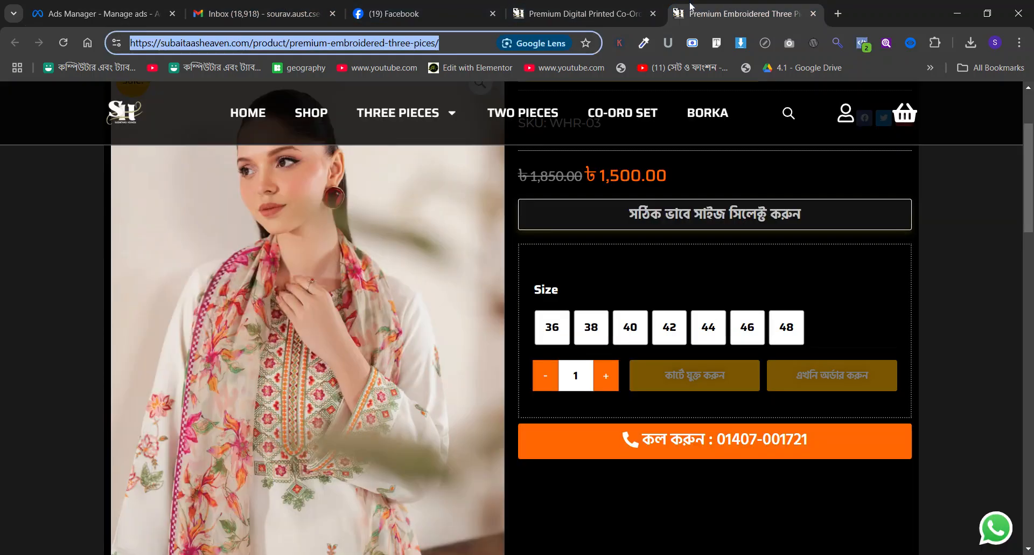
left_click(586, 13)
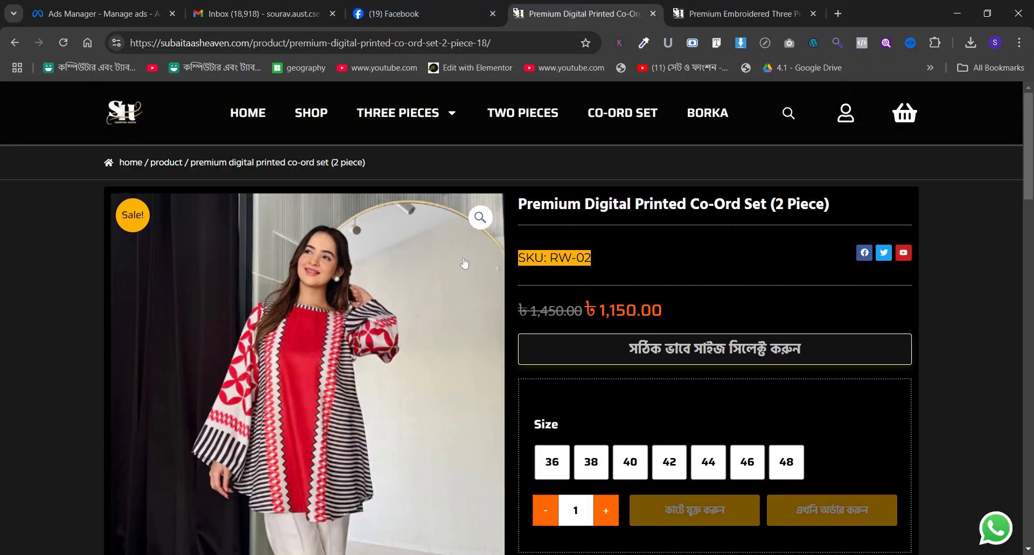
scroll(465, 263, "down", 5)
scroll(465, 263, "up", 6)
left_click(96, 14)
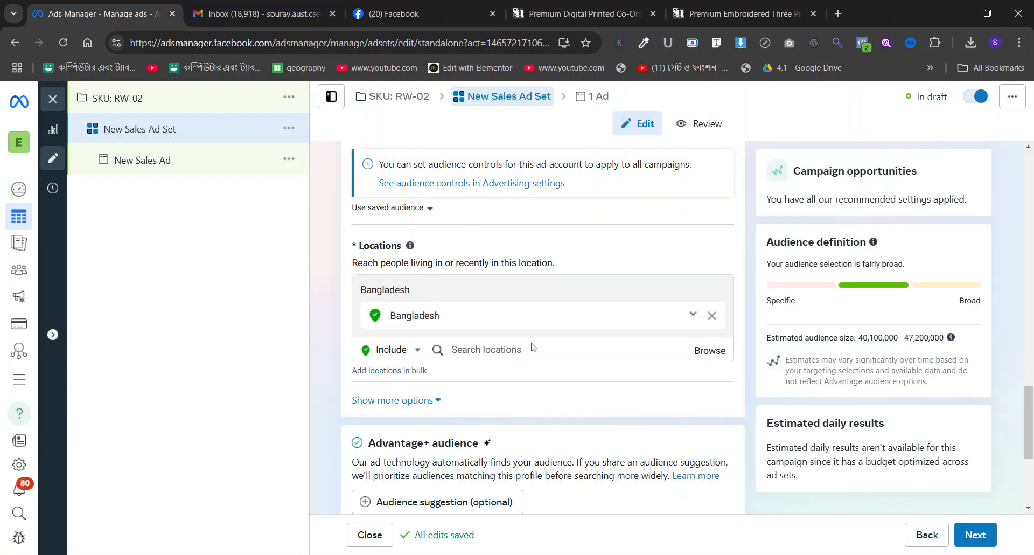
left_click(486, 350)
type("dhaka")
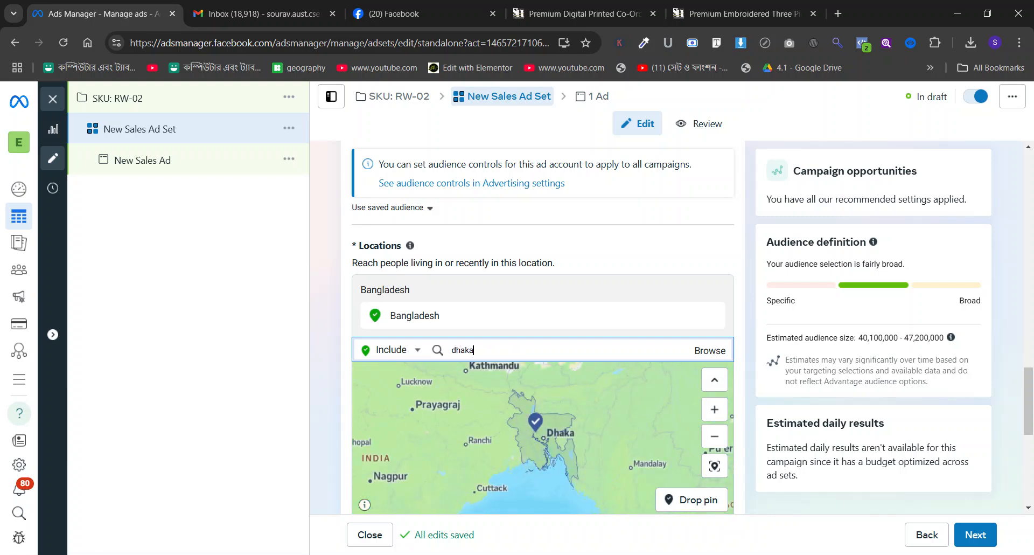
left_click(498, 372)
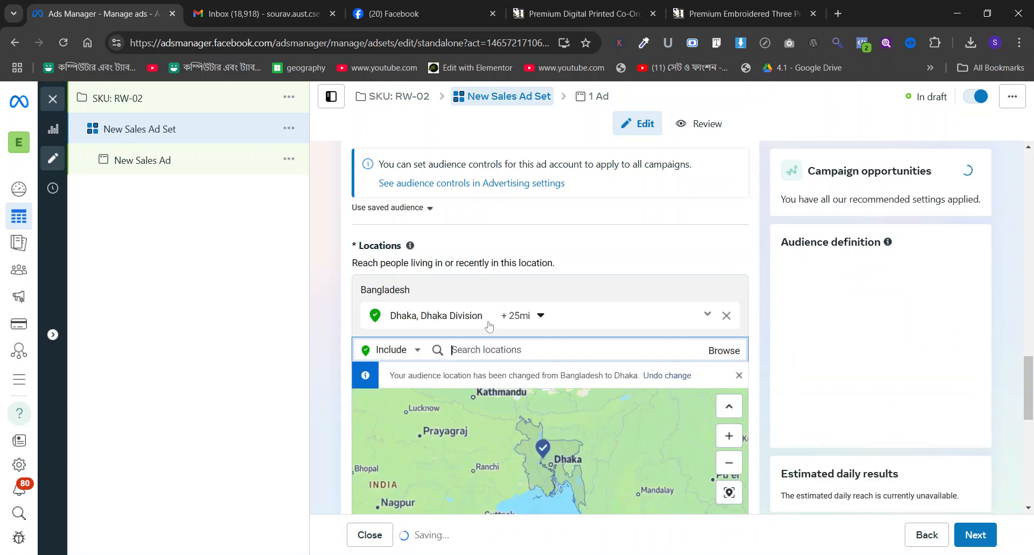
Try to include Chittagong Division, Bangladesh, as a further audience location.
type("dhitta")
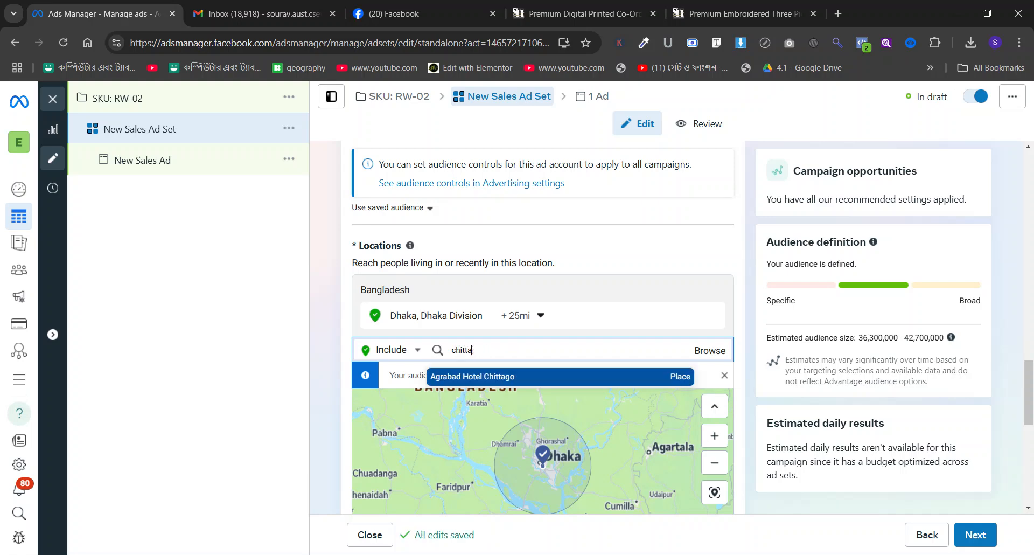
type("gong")
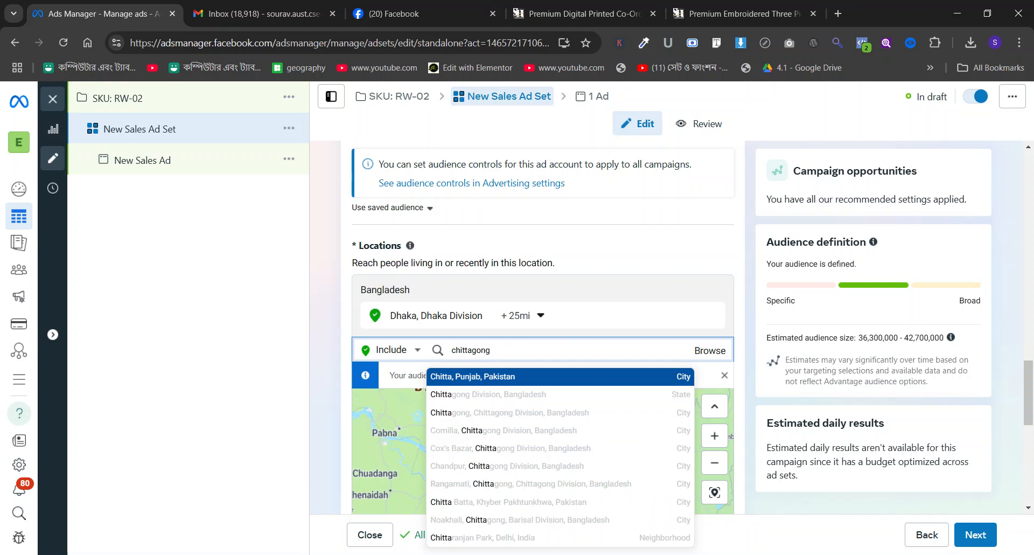
left_click(545, 398)
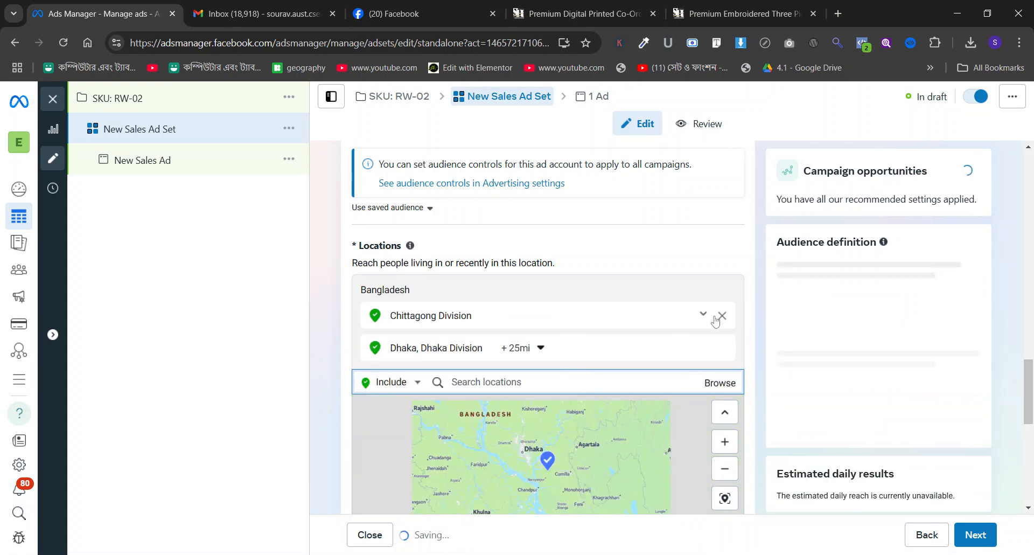
Set the radius around Dhaka, Dhaka Division, to 15 mi.
left_click(547, 354)
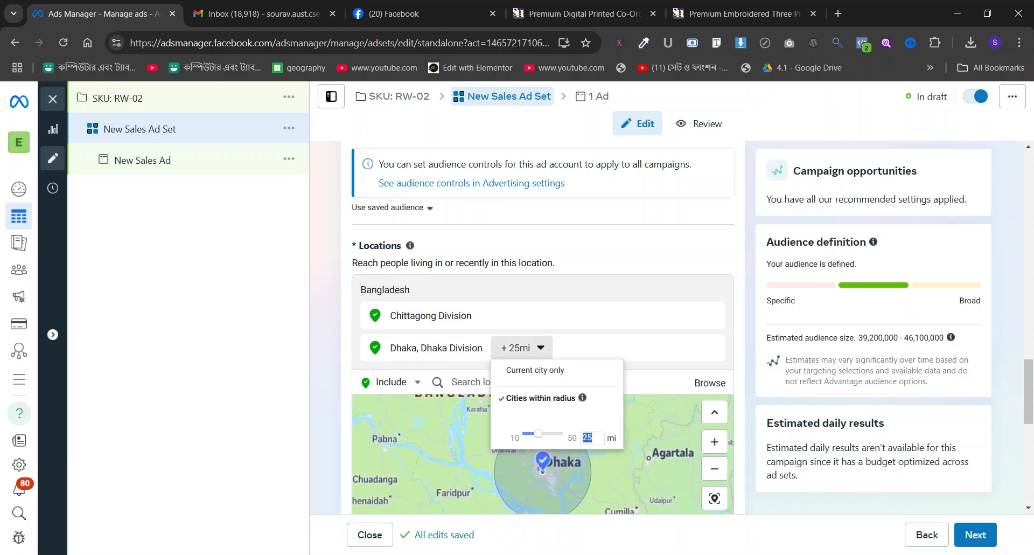
type("15")
key("Return")
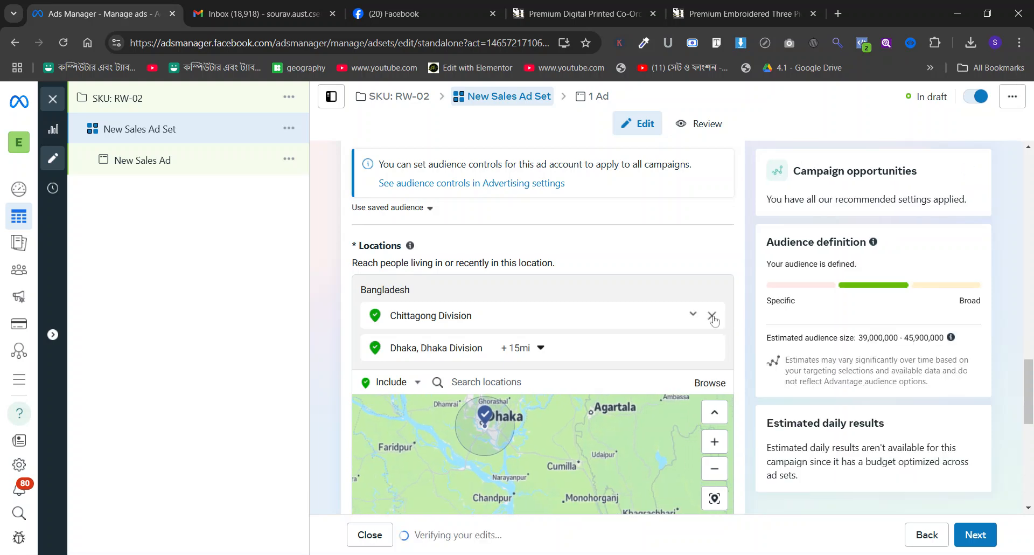
Replace the Chittagong Division location with the city of Chittagong, Chittagong Division, and set its radius to 12 mi.
left_click(714, 316)
left_click(486, 350)
type("chittagong")
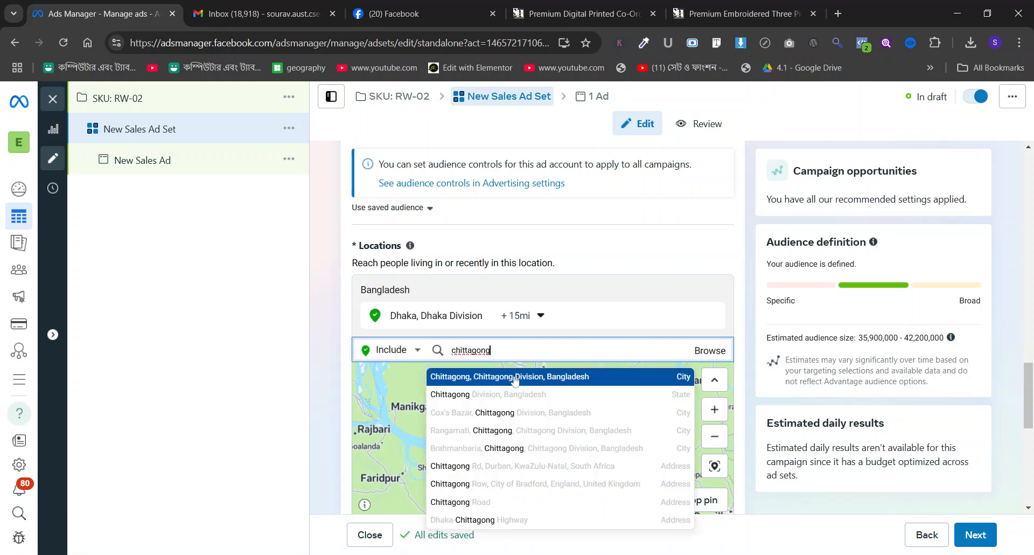
left_click(514, 378)
left_click(540, 350)
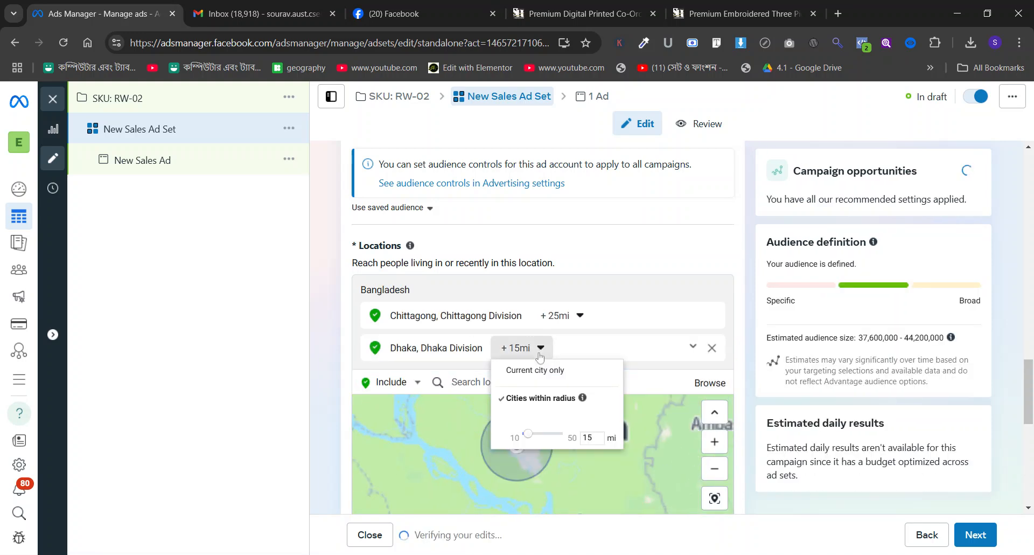
left_click(560, 316)
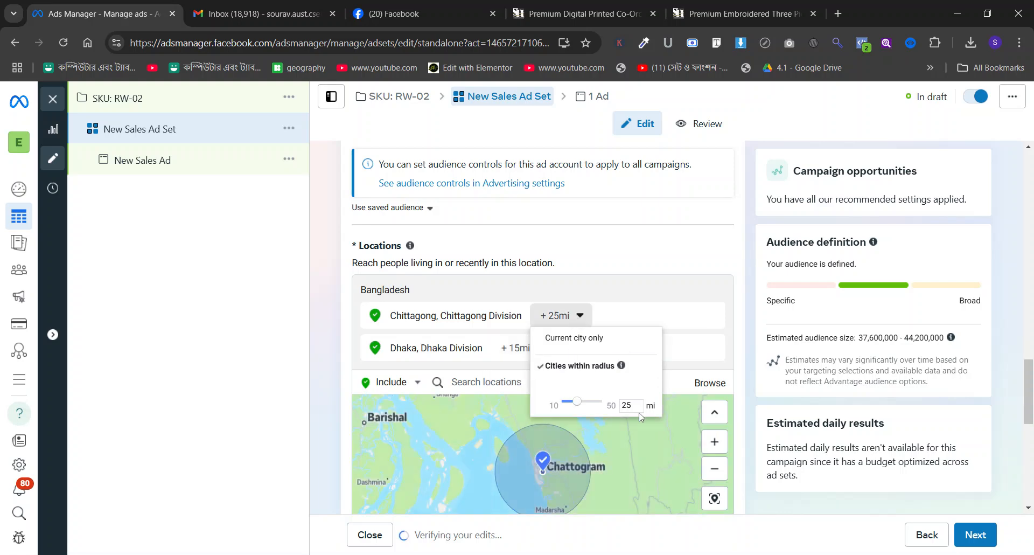
type("12")
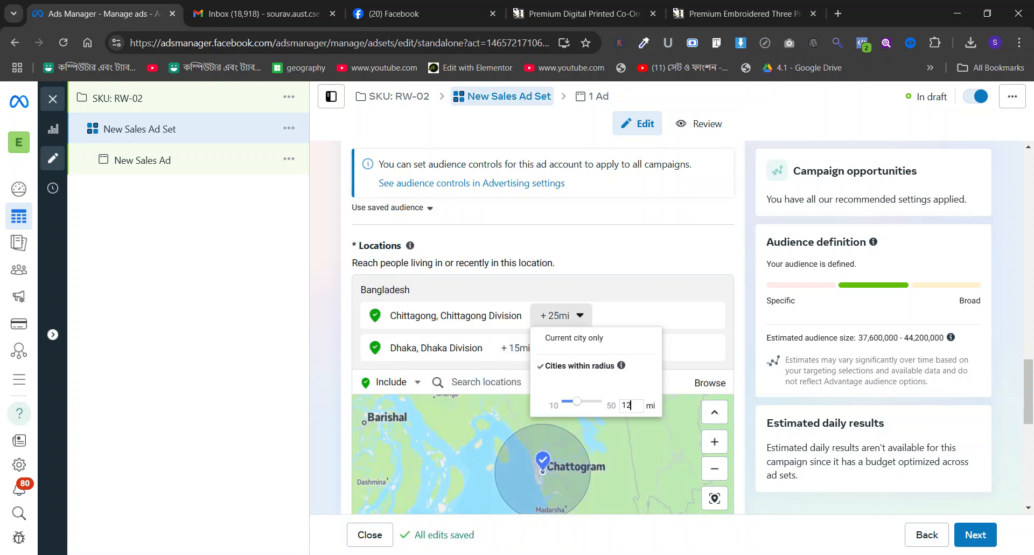
left_click(473, 347)
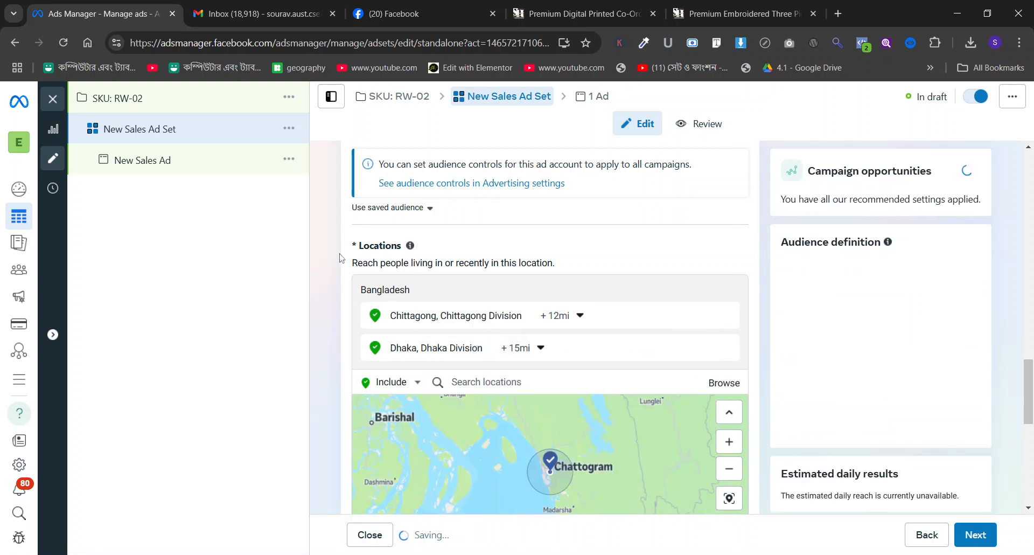
Add an Advantage+ audience suggestion and set its maximum age to 45.
scroll(347, 258, "down", 6)
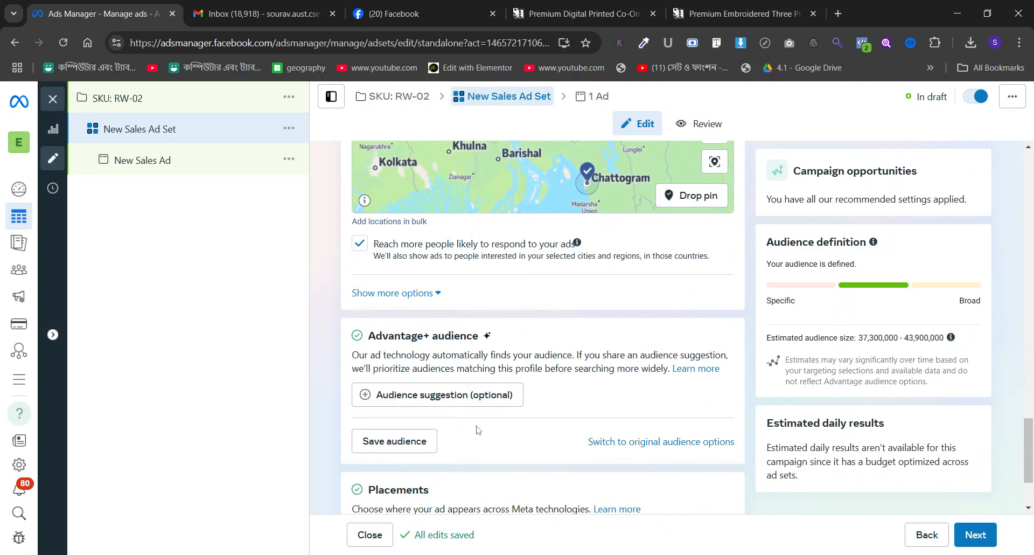
left_click(485, 395)
scroll(545, 392, "down", 1)
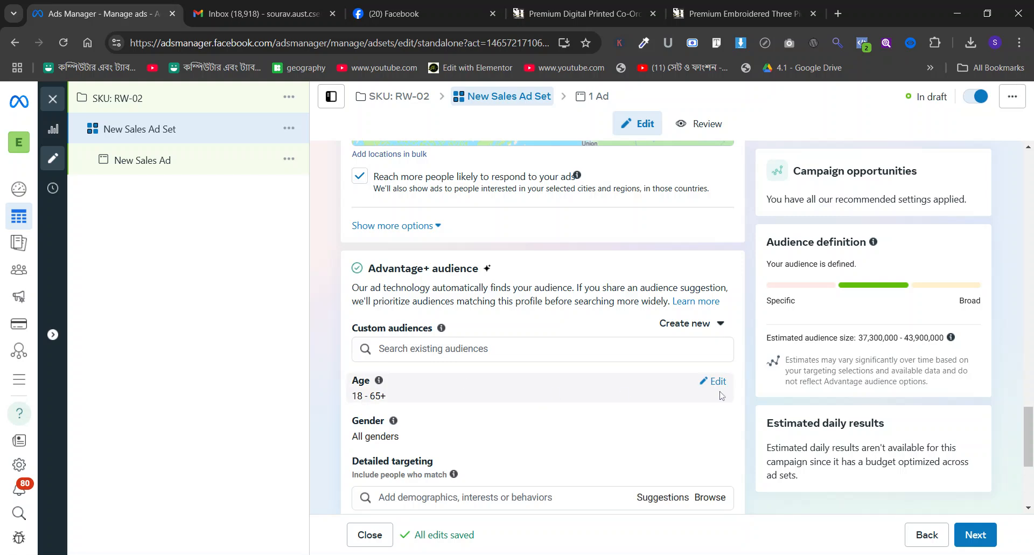
left_click(719, 382)
left_click(464, 401)
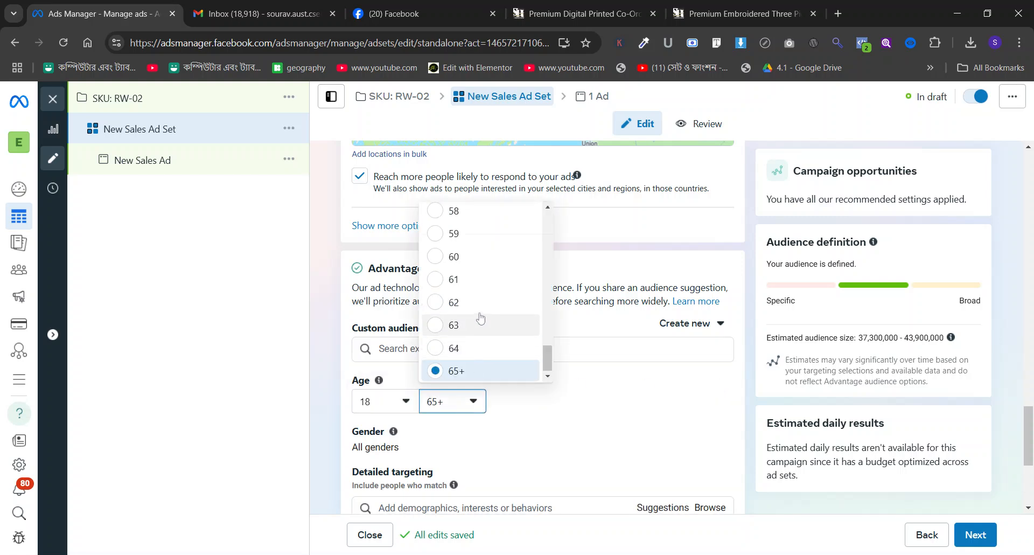
scroll(481, 318, "up", 3)
scroll(481, 318, "up", 3)
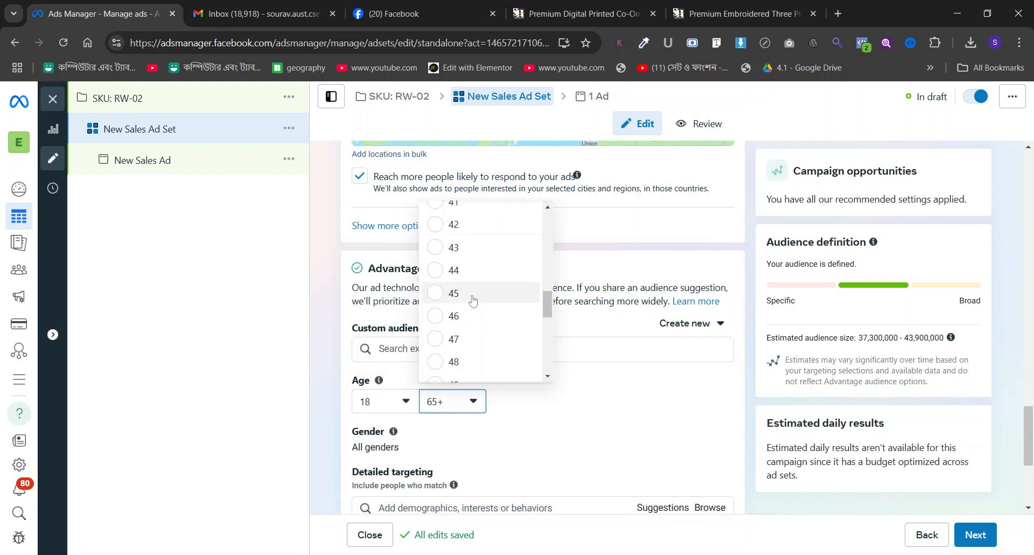
key("Return")
Set the audience suggestion's gender to Women.
scroll(588, 386, "down", 3)
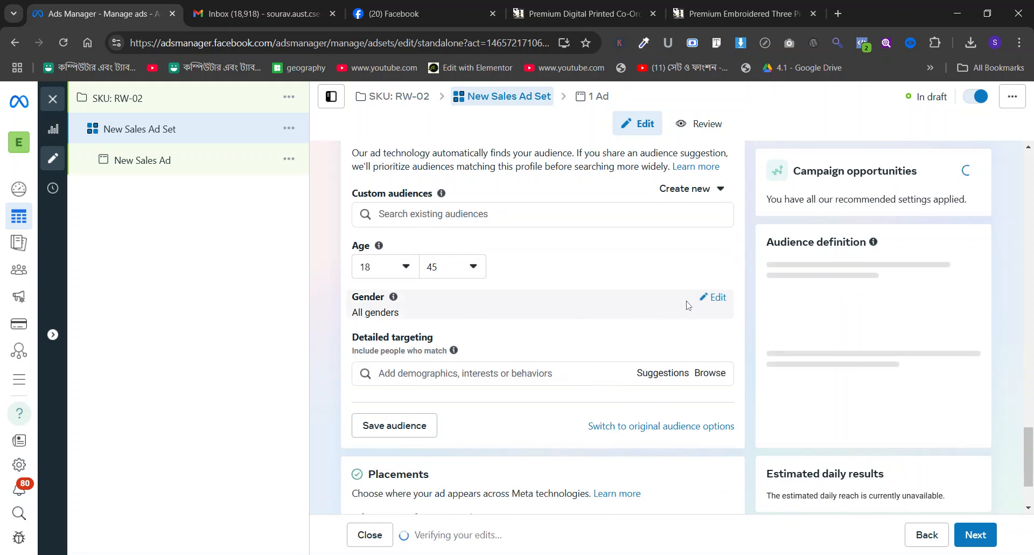
left_click(711, 297)
left_click(454, 317)
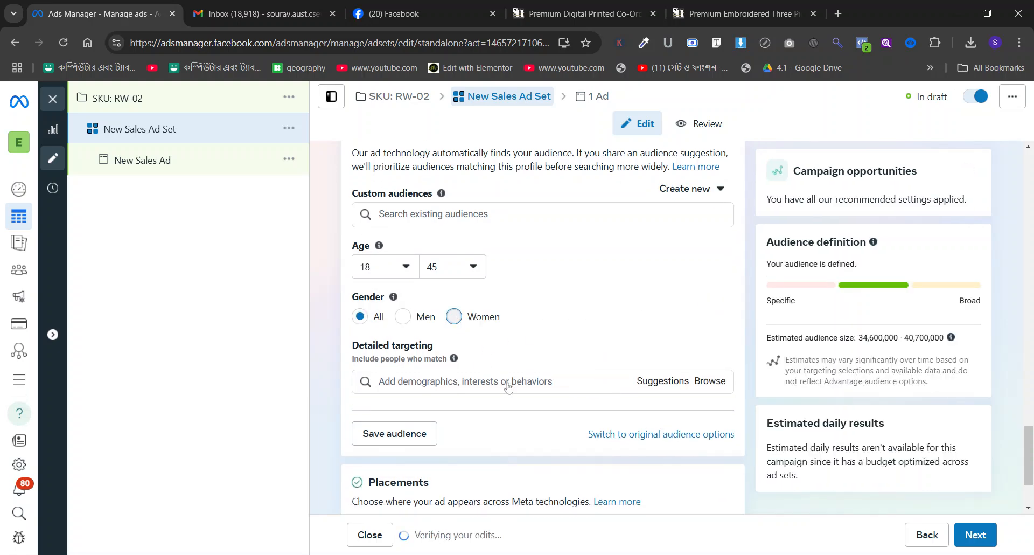
Add the interests Modeling agency (modeling) and Look Model Agency (modeling) to the audience's detailed targeting.
scroll(519, 401, "down", 1)
left_click(509, 314)
type("mo")
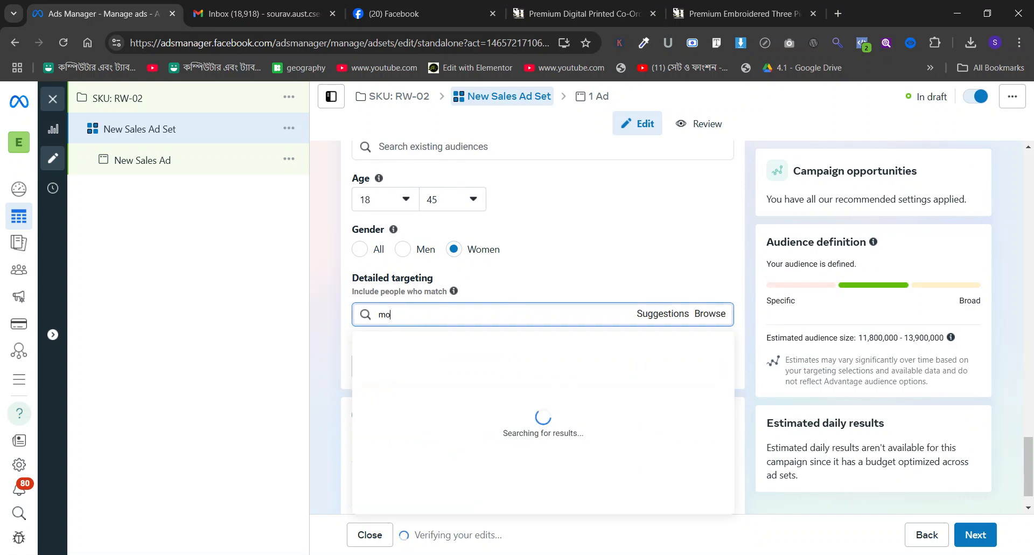
type("deling agencyt")
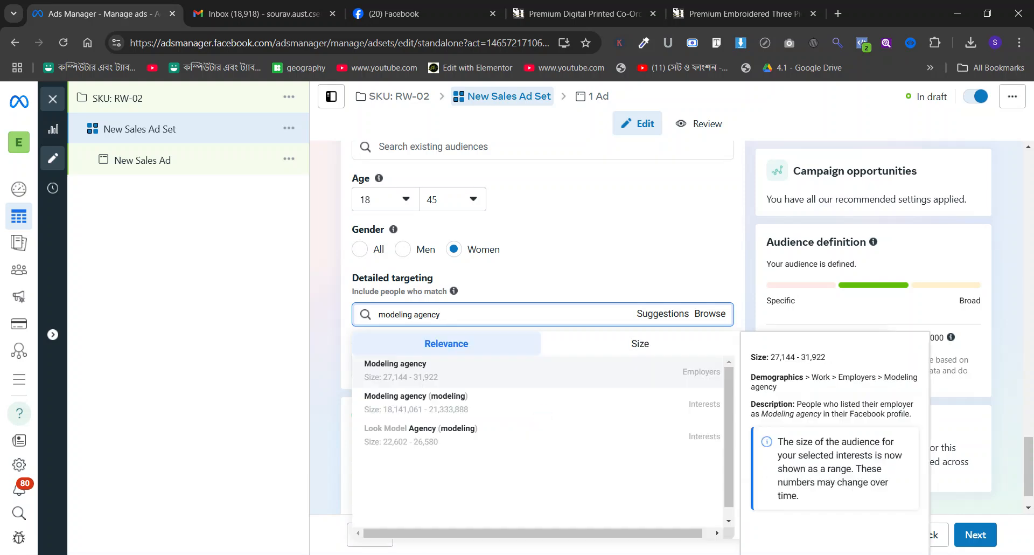
left_click(489, 402)
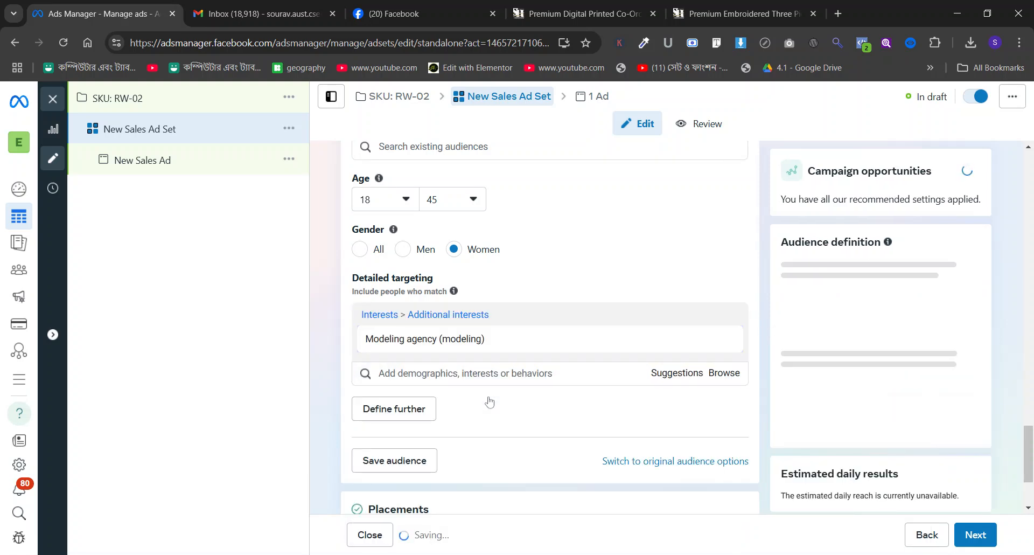
type("modeling agenc")
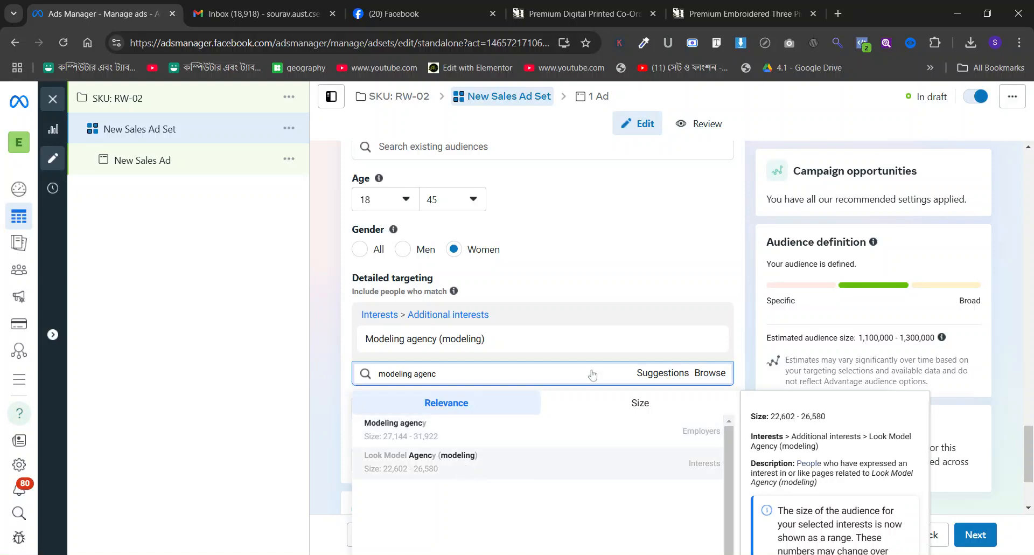
Add the suggested job titles Modelling, Promotional model, Photo model and Supermodel, plus the Freelance model employers, to the detailed targeting.
scroll(591, 332, "down", 1)
left_click(658, 343)
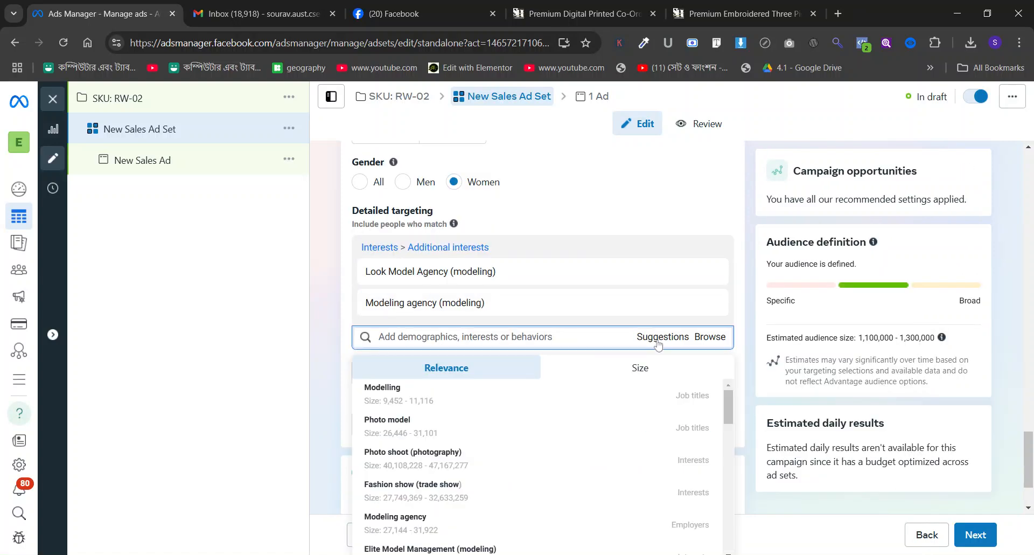
left_click(481, 401)
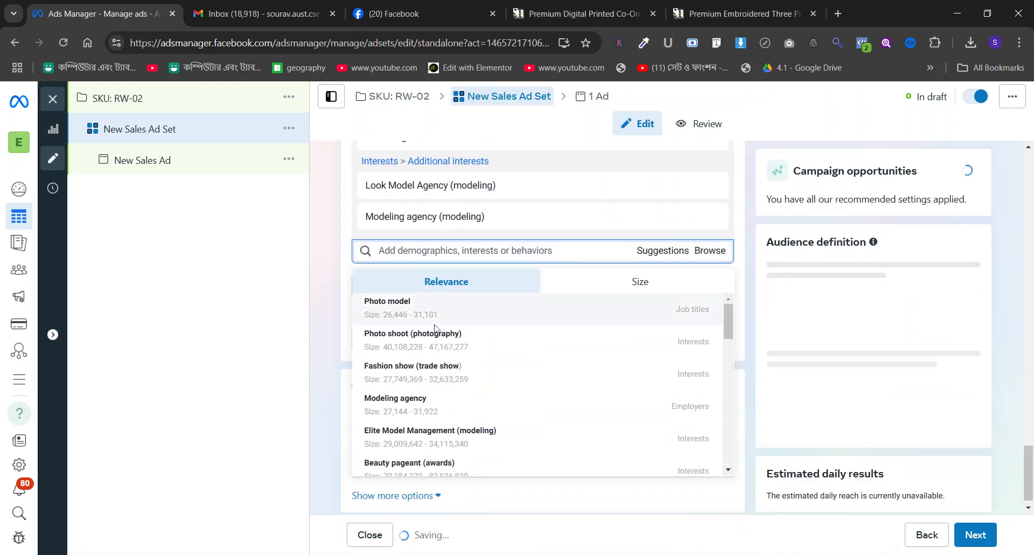
left_click(435, 317)
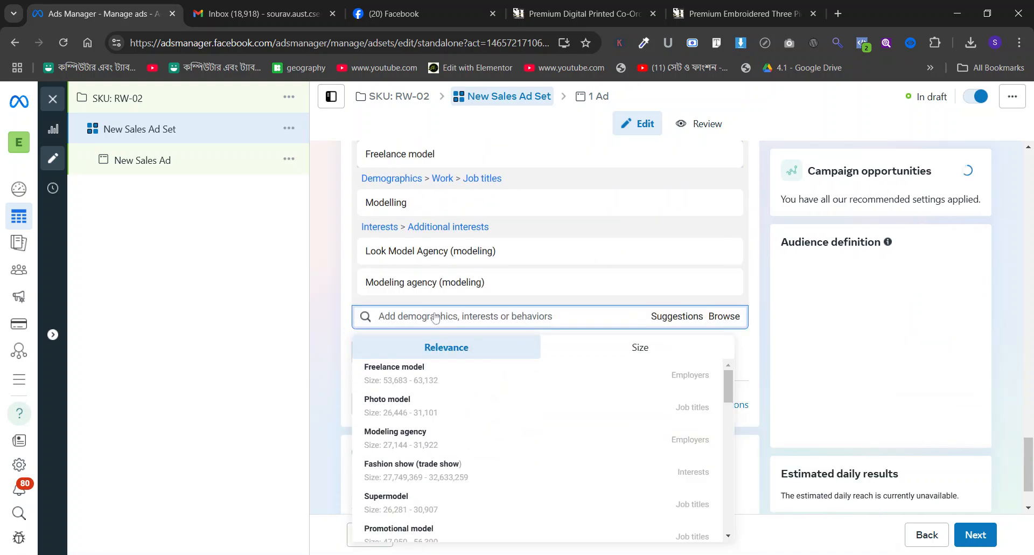
left_click(408, 372)
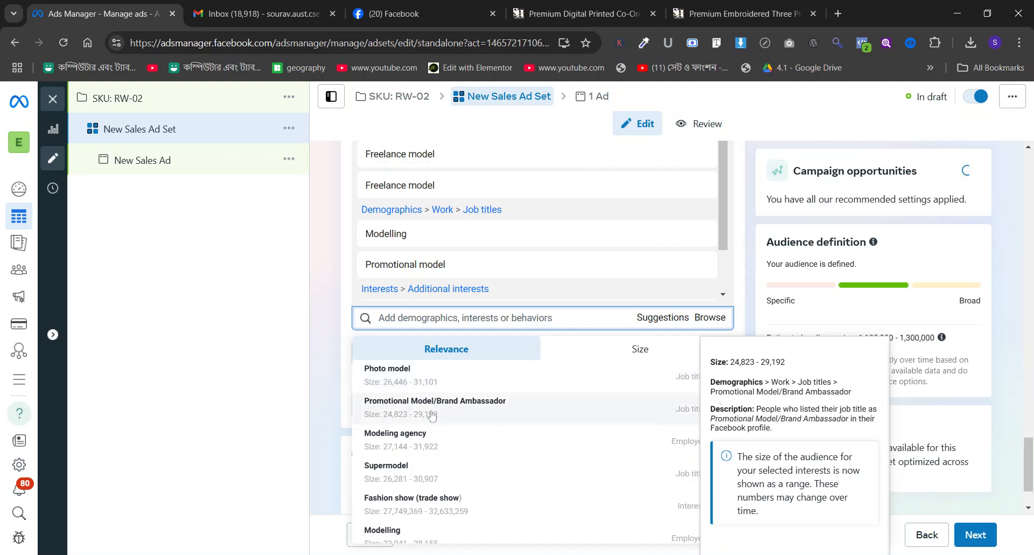
left_click(422, 380)
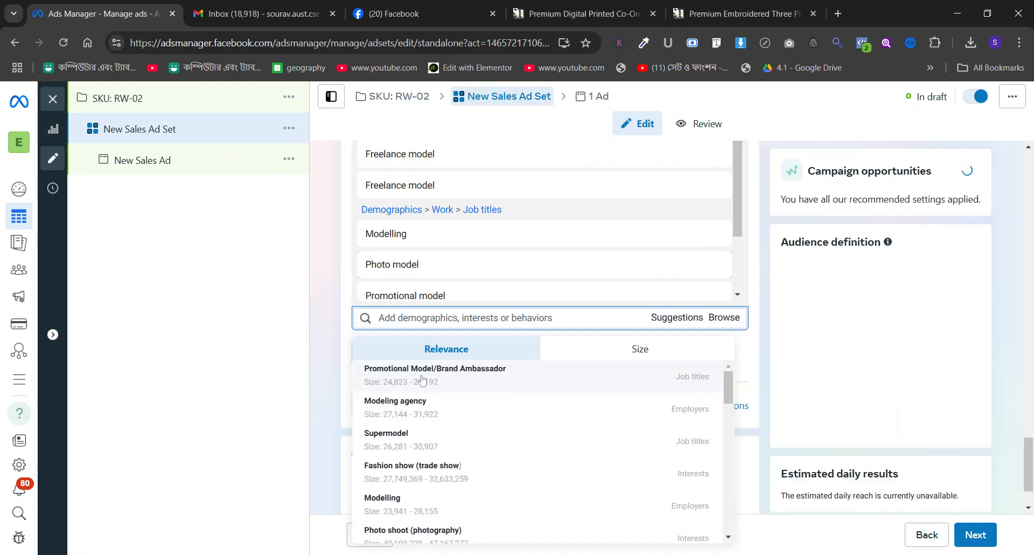
left_click(408, 443)
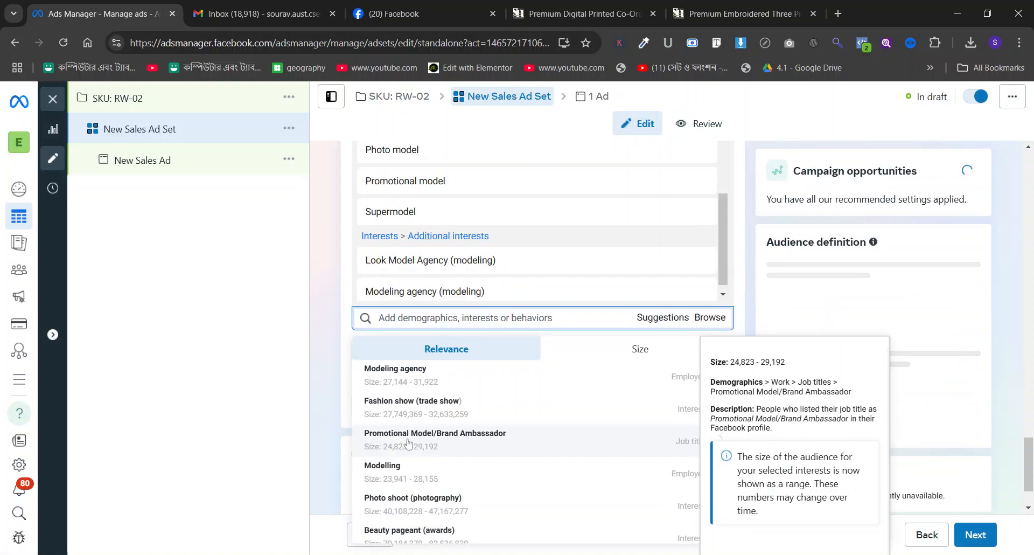
Add Photo shoot (photography), the job title Actor and Party dress (apparel) from the targeting suggestions.
left_click(430, 504)
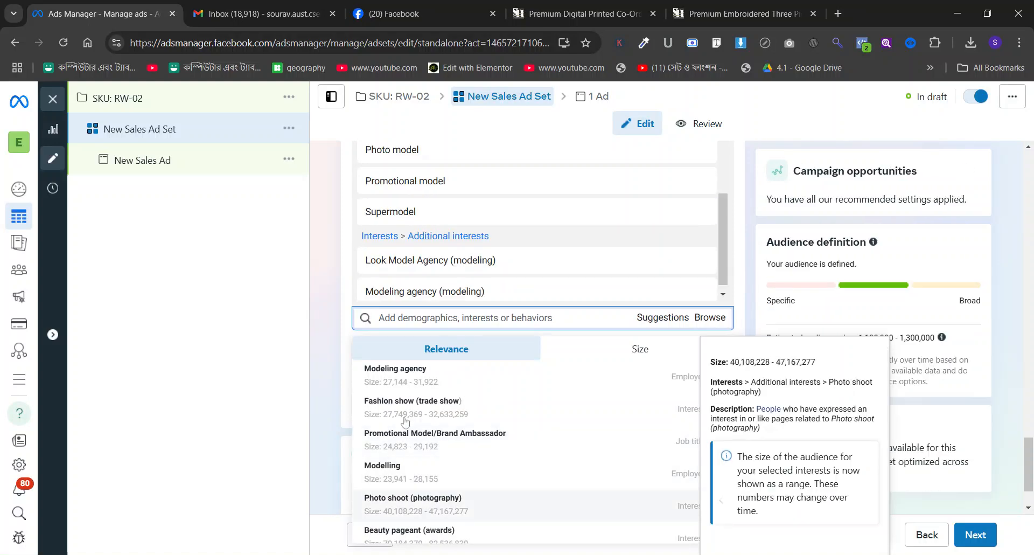
scroll(405, 421, "down", 3)
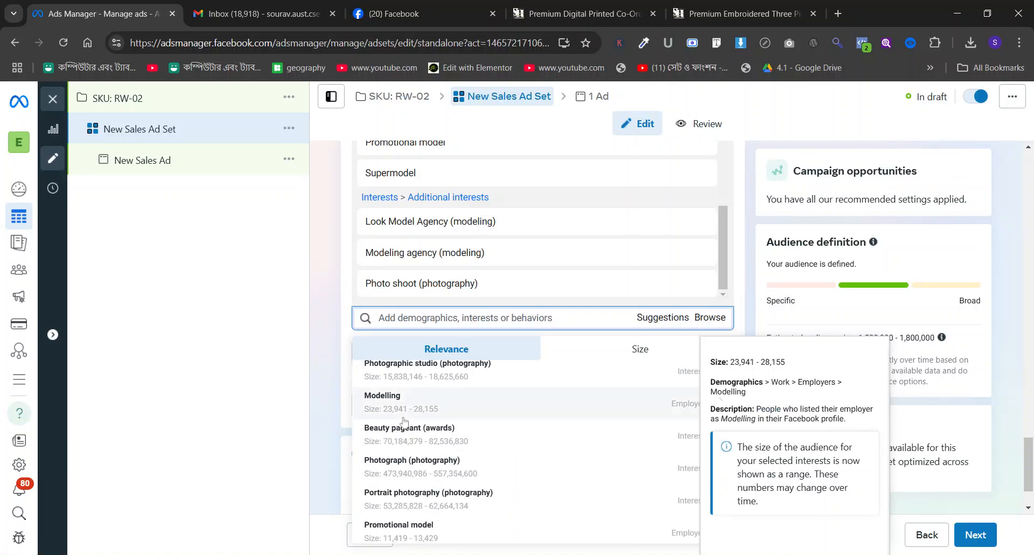
scroll(405, 421, "down", 3)
scroll(405, 421, "down", 2)
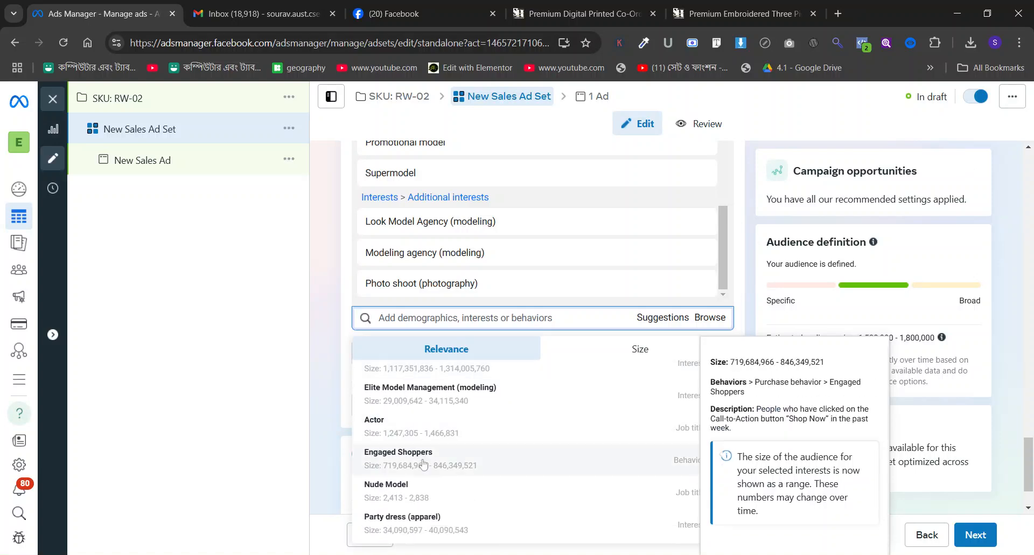
left_click(411, 428)
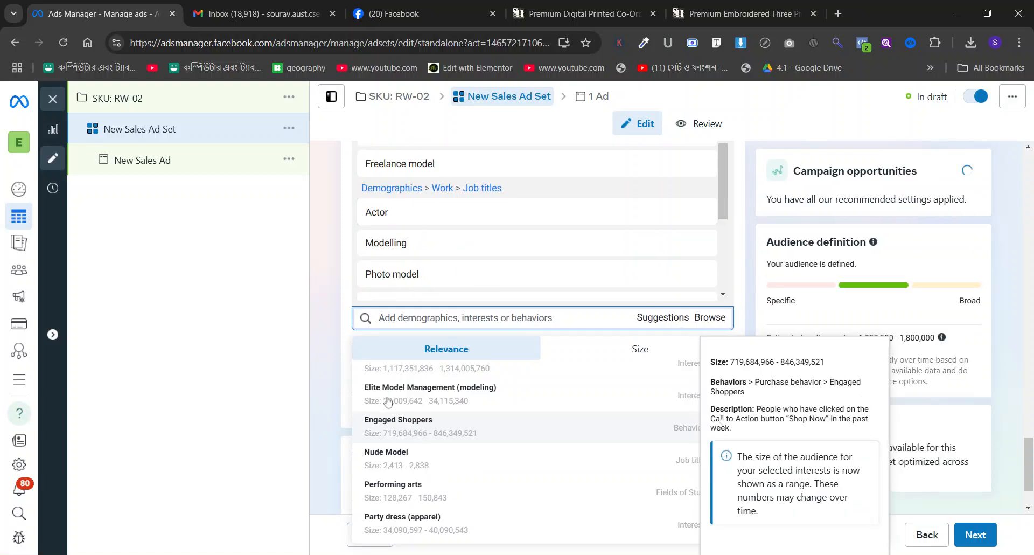
scroll(376, 384, "down", 2)
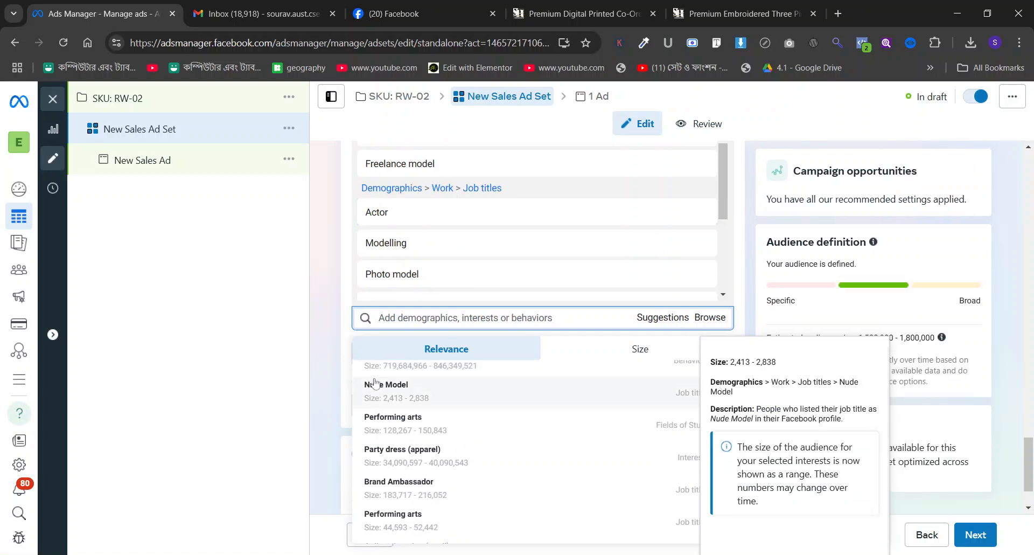
left_click(422, 459)
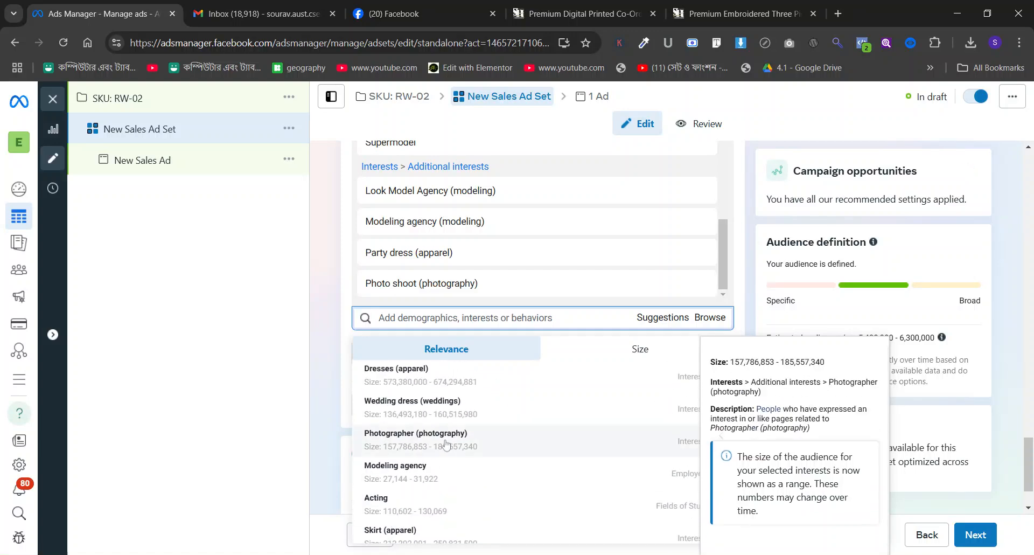
Add the field of study Acting and the interest Fashion show (trade show) from the targeting suggestions.
scroll(445, 431, "down", 3)
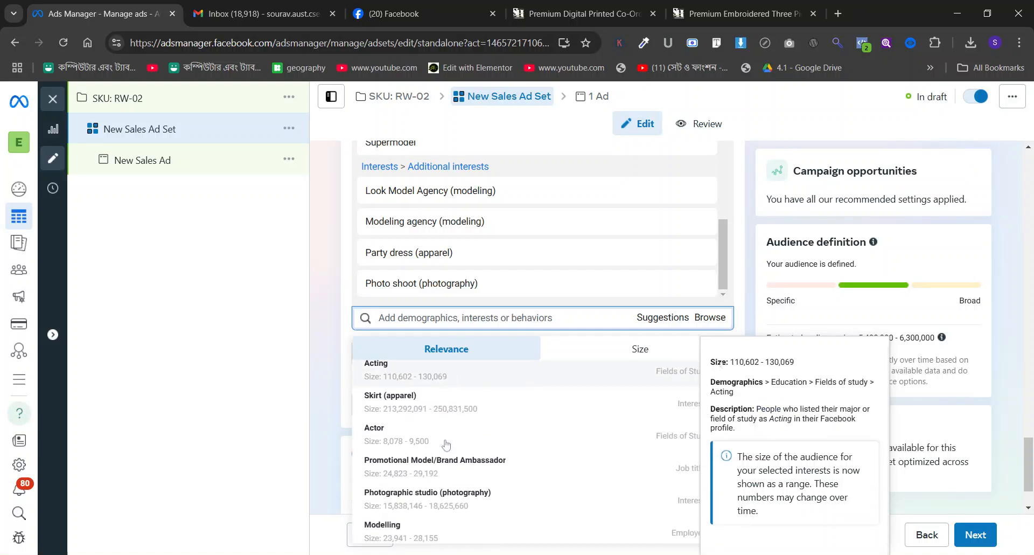
left_click(443, 379)
scroll(441, 431, "down", 4)
scroll(441, 431, "down", 3)
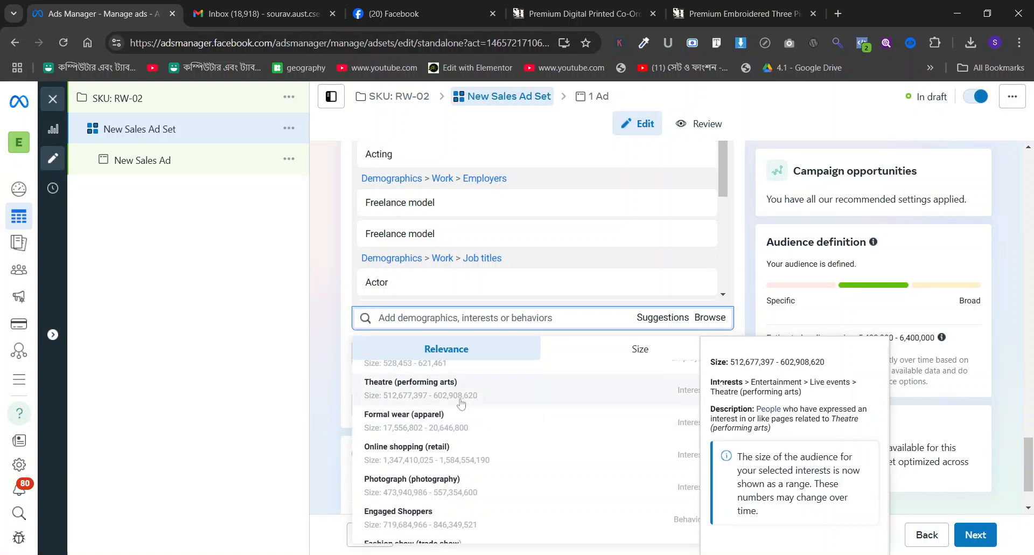
scroll(463, 409, "down", 2)
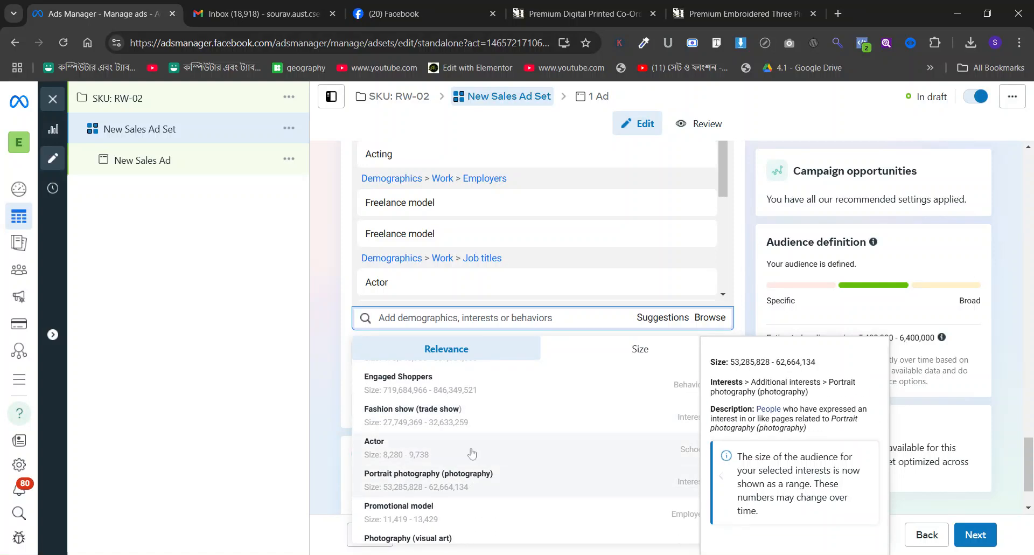
left_click(462, 416)
Add the suggested interests London Fashion Week (event) and Audition (performing arts) to the detailed targeting.
scroll(434, 402, "down", 1)
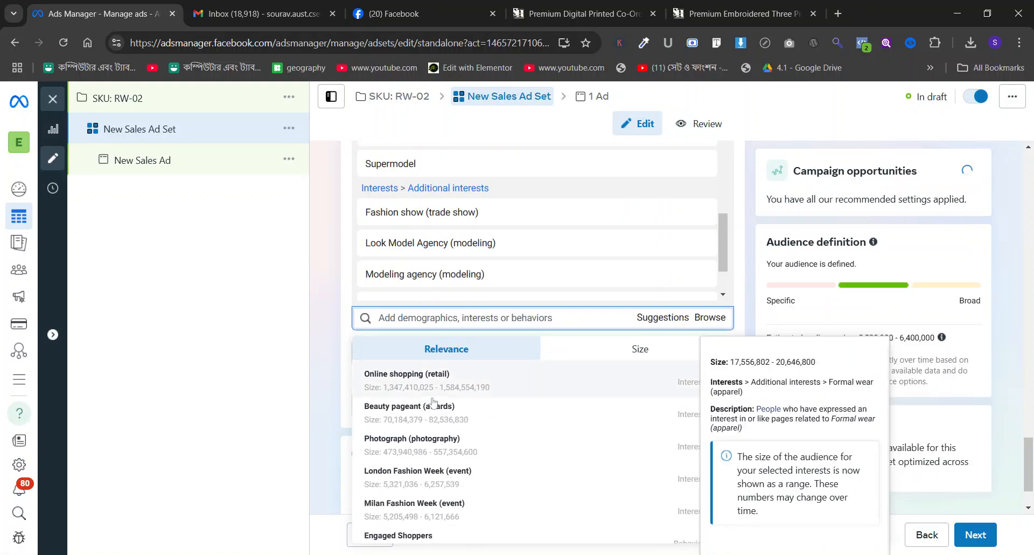
left_click(444, 472)
scroll(441, 435, "down", 1)
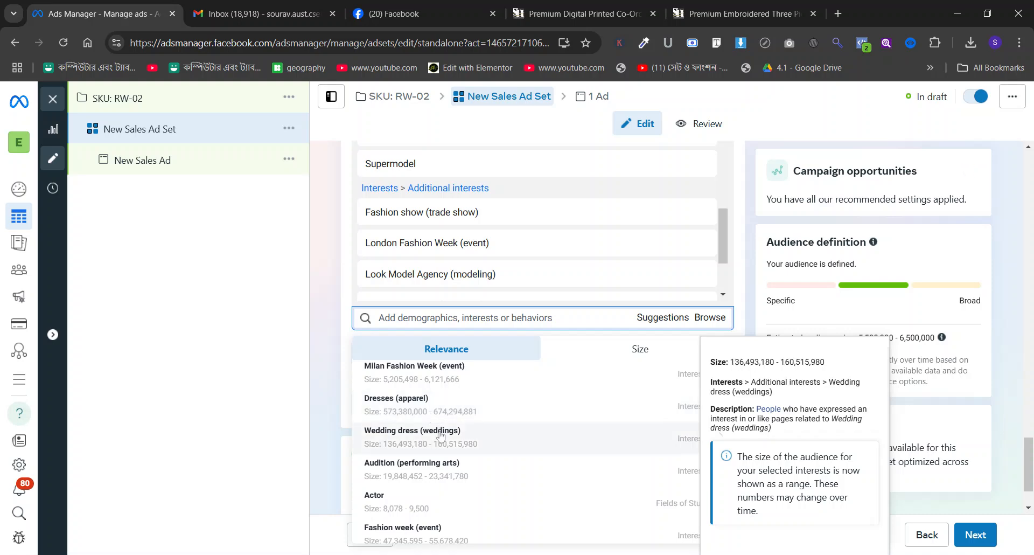
left_click(442, 465)
Add the suggested job title Promotional Model/Brand Ambassador to the detailed targeting.
scroll(455, 428, "down", 1)
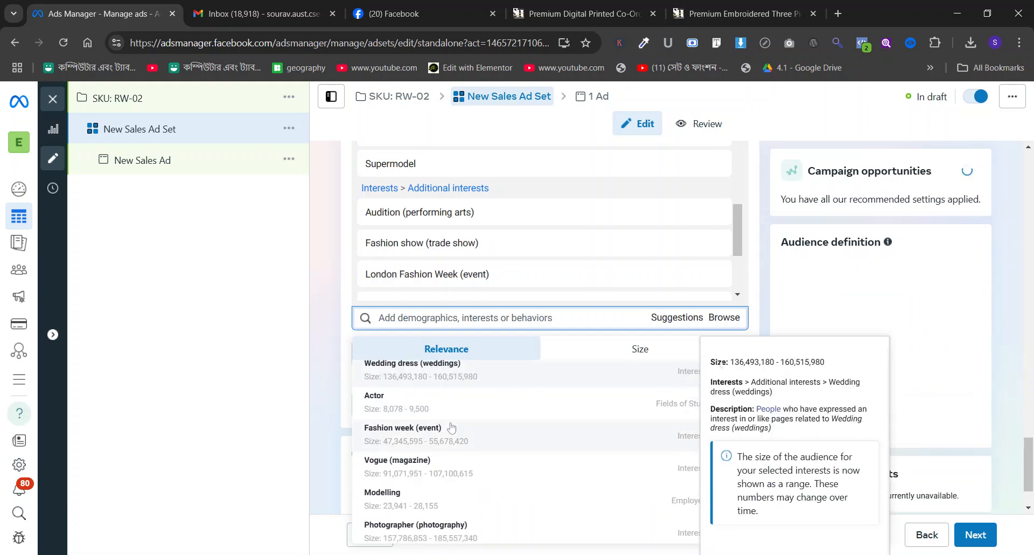
scroll(426, 464, "down", 2)
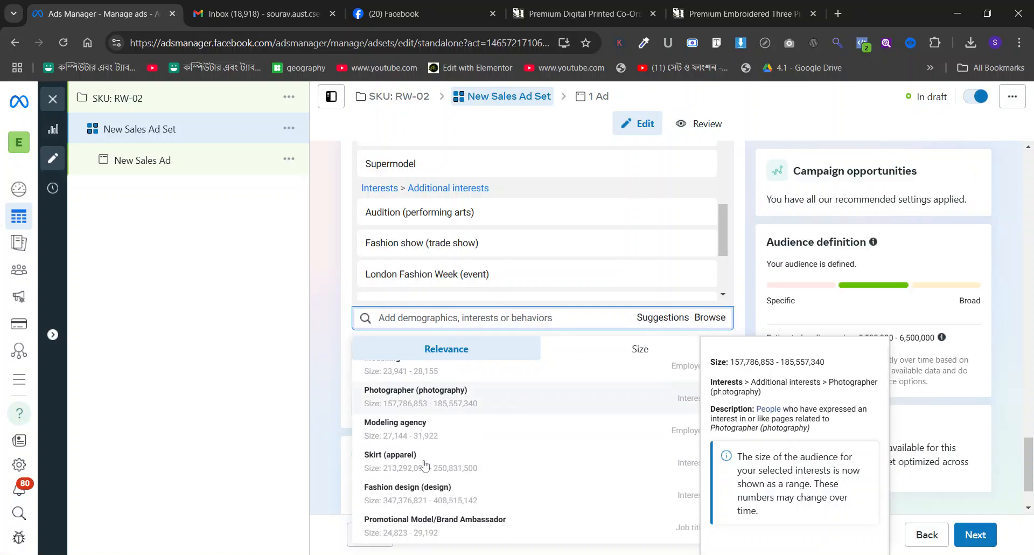
scroll(431, 457, "down", 1)
scroll(443, 437, "down", 1)
scroll(444, 436, "up", 1)
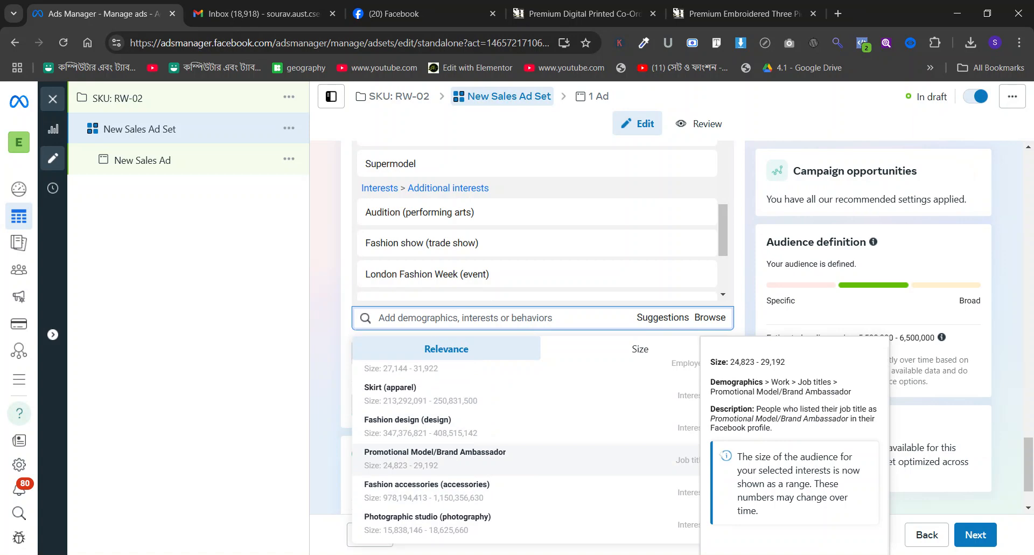
left_click(477, 448)
Add the suggested interest Beauty pageant (awards) to the detailed targeting and close the suggestions.
scroll(476, 447, "down", 2)
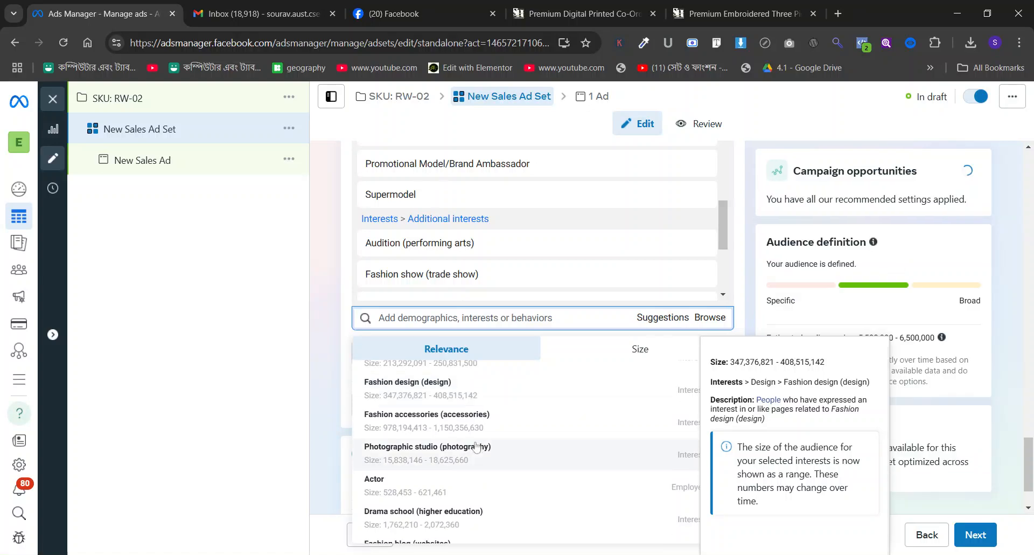
scroll(476, 447, "down", 2)
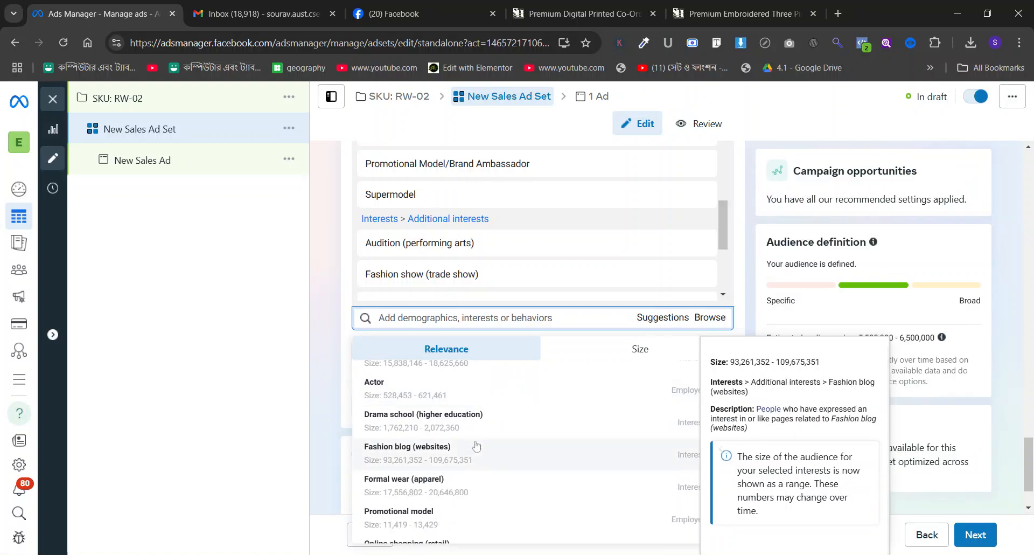
scroll(469, 426, "down", 2)
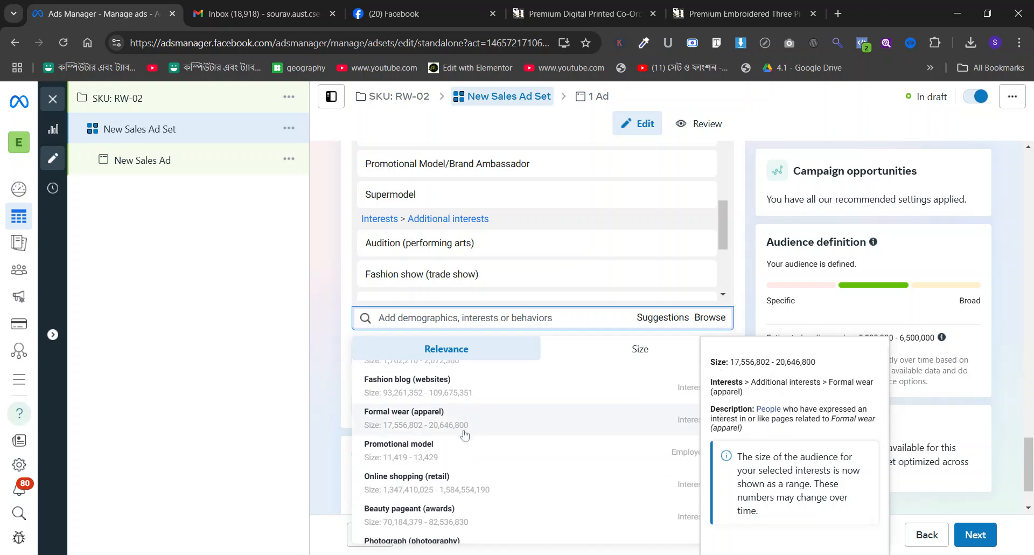
scroll(465, 431, "down", 2)
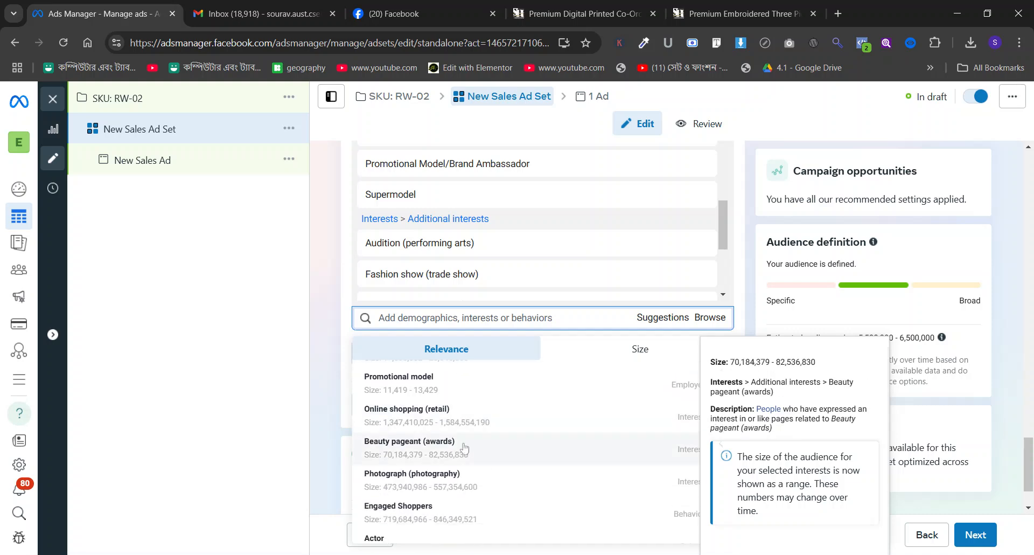
left_click(504, 445)
scroll(482, 434, "down", 2)
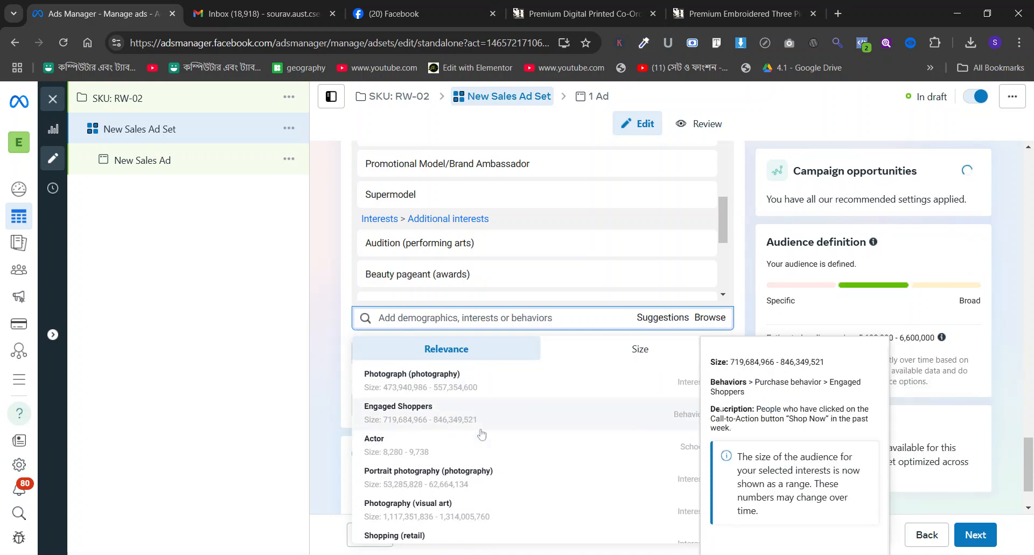
scroll(384, 400, "down", 3)
scroll(383, 399, "up", 6)
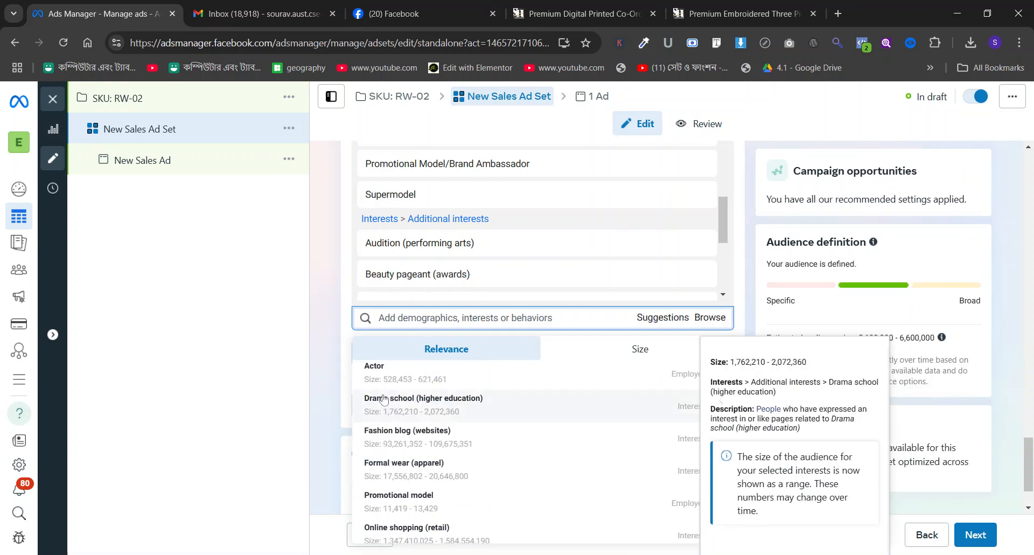
left_click(941, 387)
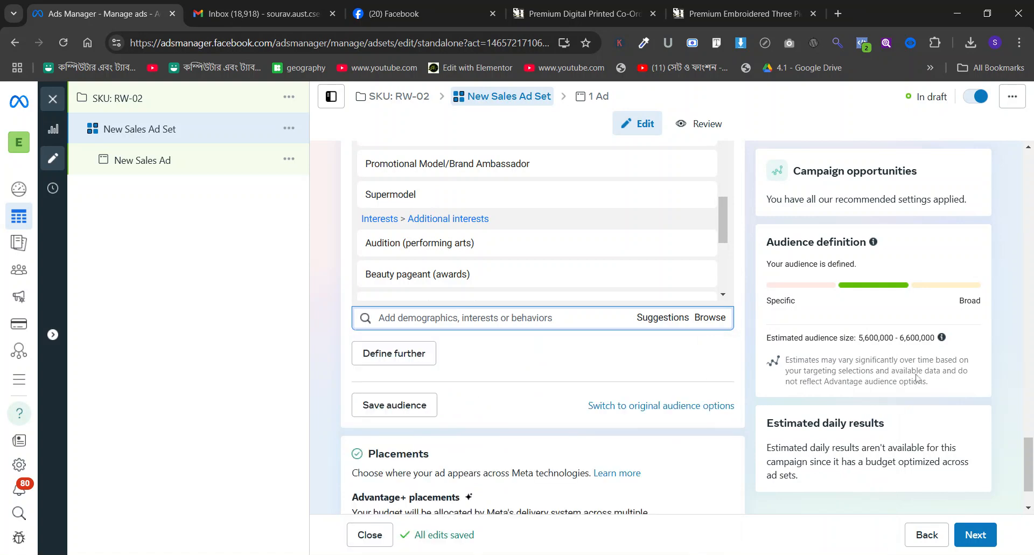
Define the audience further so that people must also match the purchase behavior Engaged Shoppers.
left_click(396, 353)
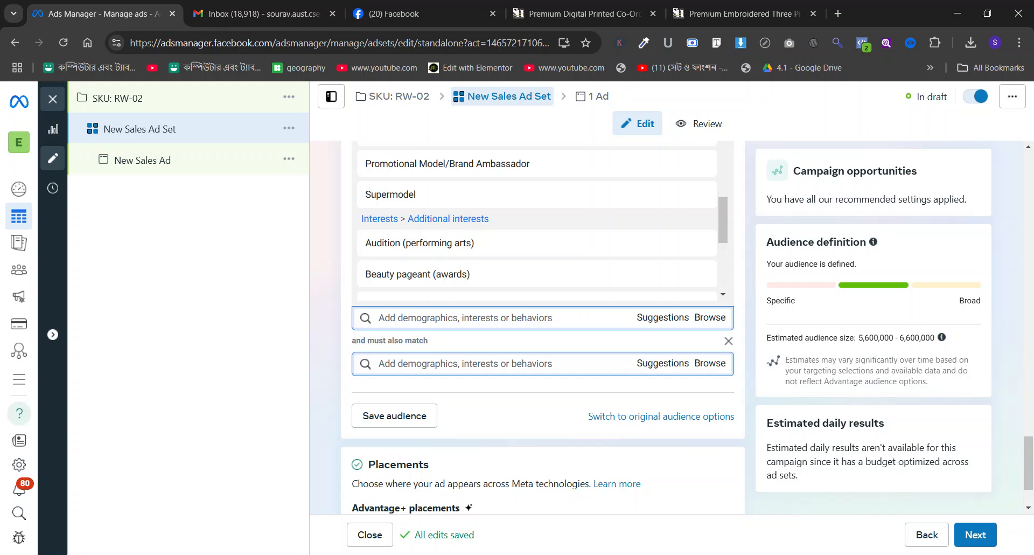
type("engagef")
key("BackSpace")
type("d sho")
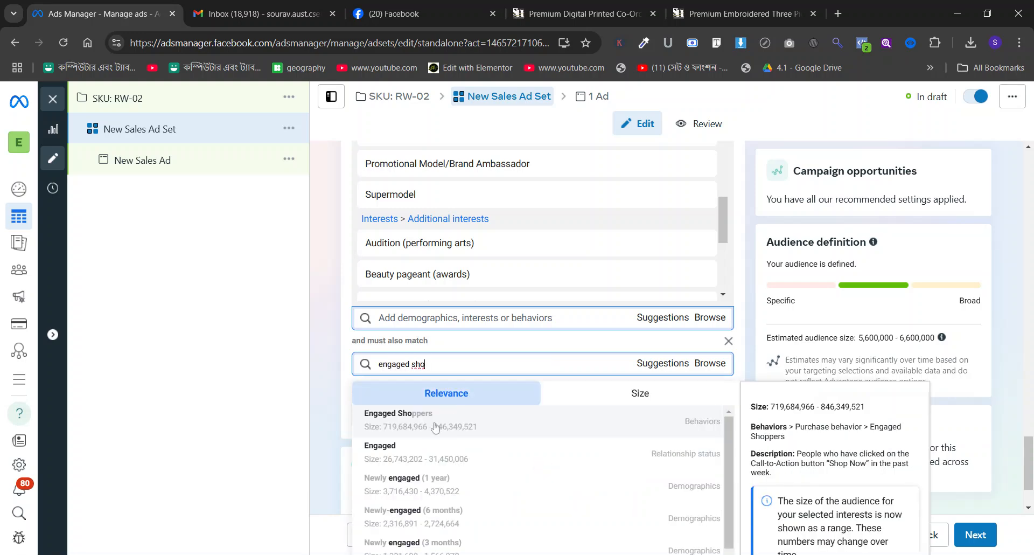
key("Return")
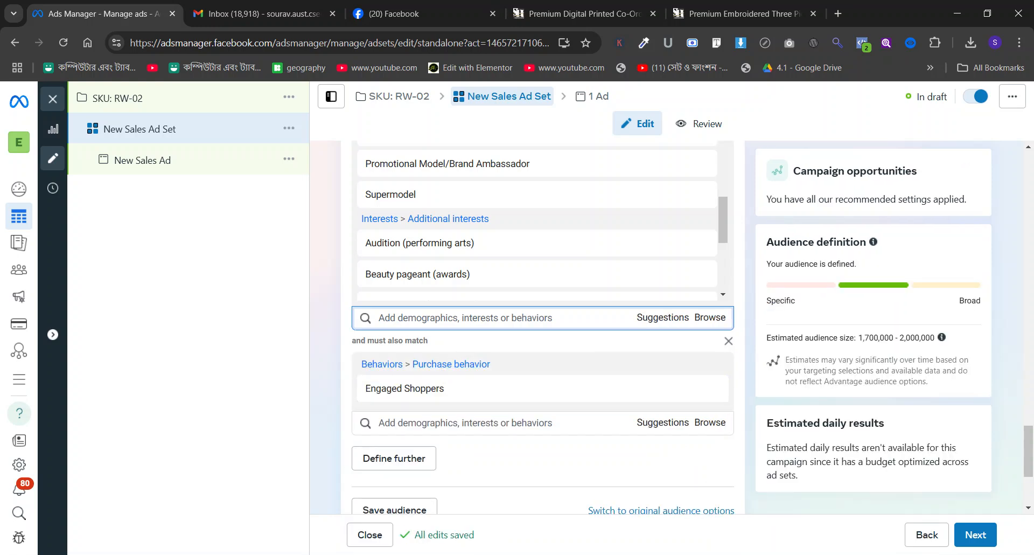
scroll(615, 302, "up", 5)
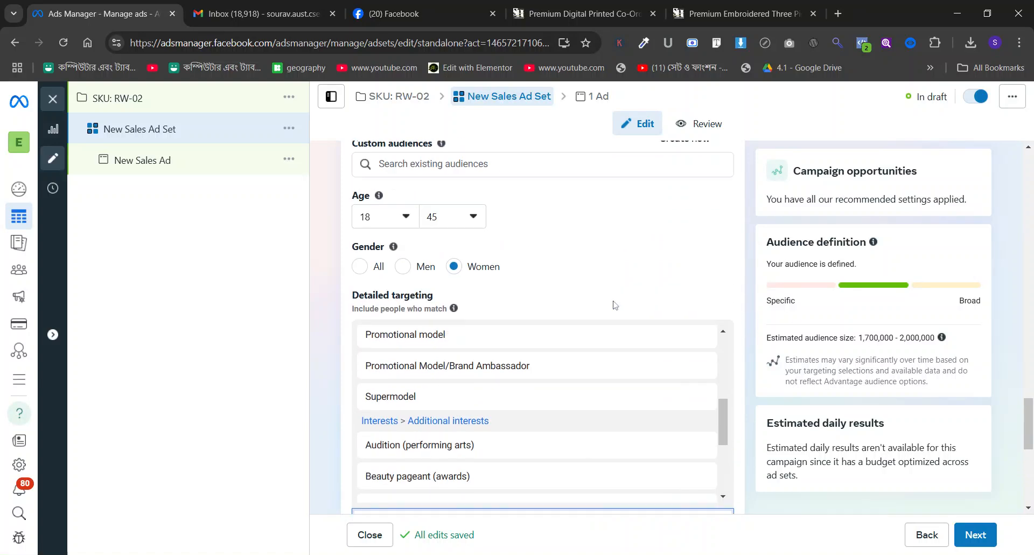
Narrow the audience with a further must-also-match condition containing the interest Party dress (apparel).
scroll(615, 302, "down", 6)
scroll(596, 303, "down", 5)
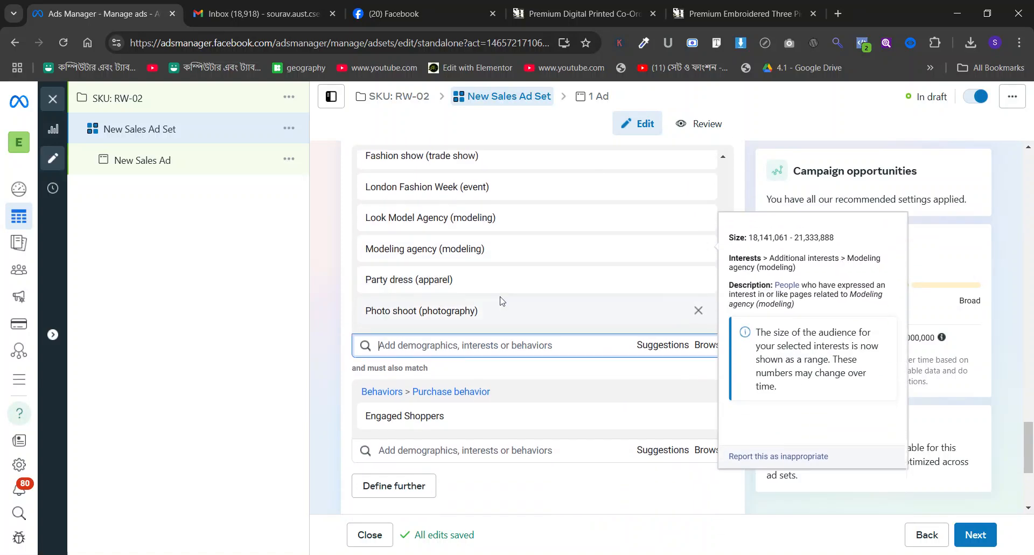
left_click(412, 277)
left_click(427, 291)
type("party dress")
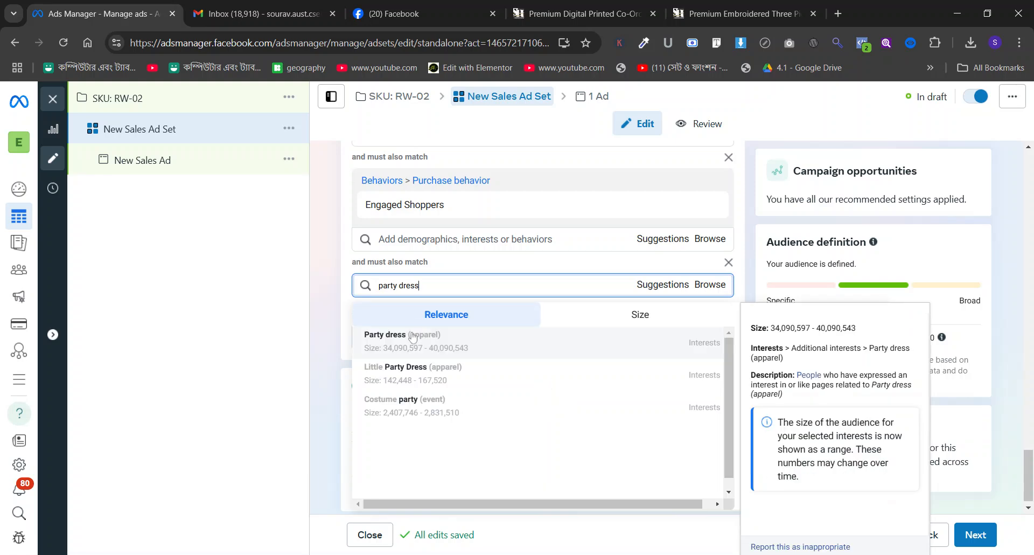
left_click(414, 337)
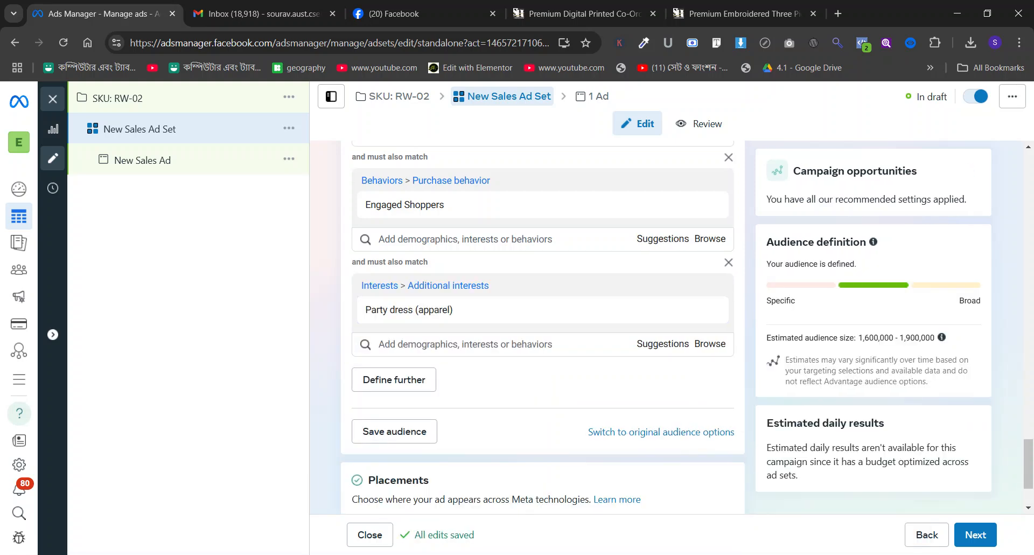
Look through the targeting suggestions for the Party dress (apparel) condition and close them without adding any.
scroll(534, 262, "up", 1)
scroll(533, 261, "down", 1)
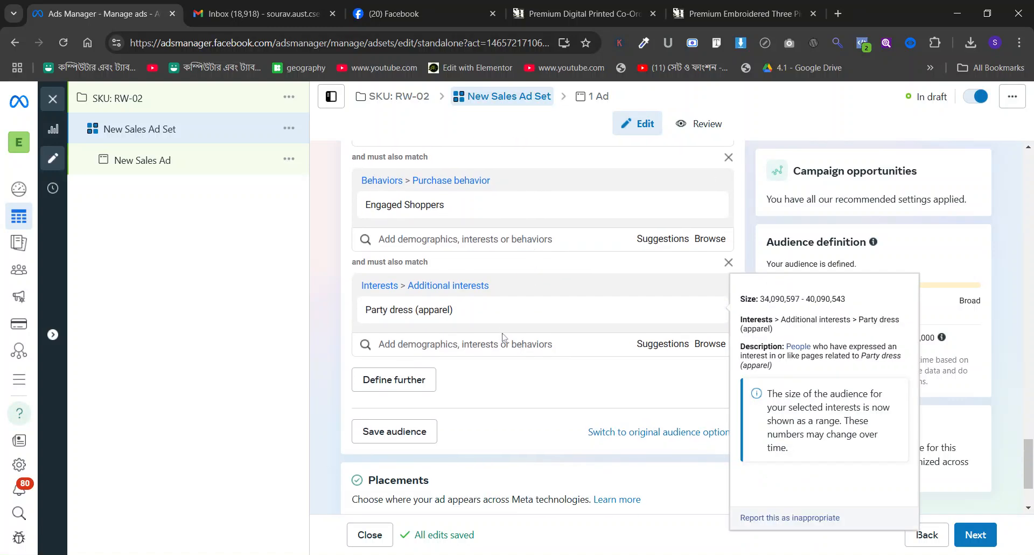
left_click(660, 346)
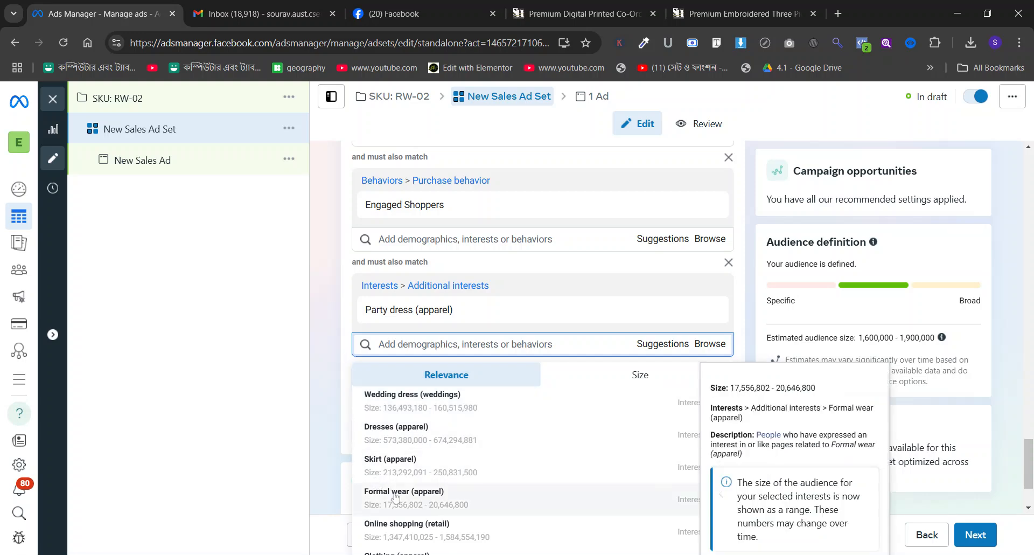
left_click(326, 328)
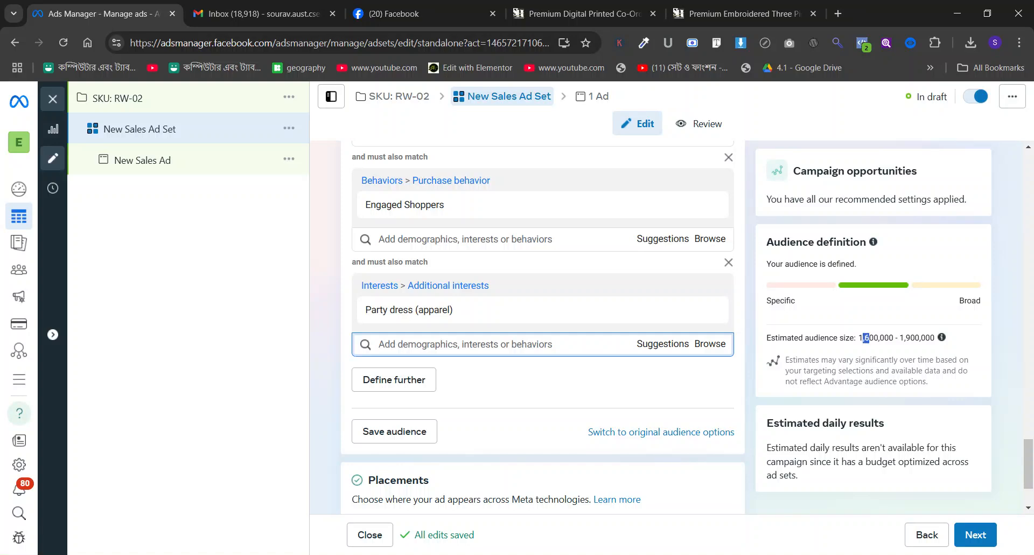
Open the RW-02 campaign's New Sales Ad and copy the title "Premium Digital Printed Co-Ord Set (2 Piece)" from its product page.
left_click(103, 165)
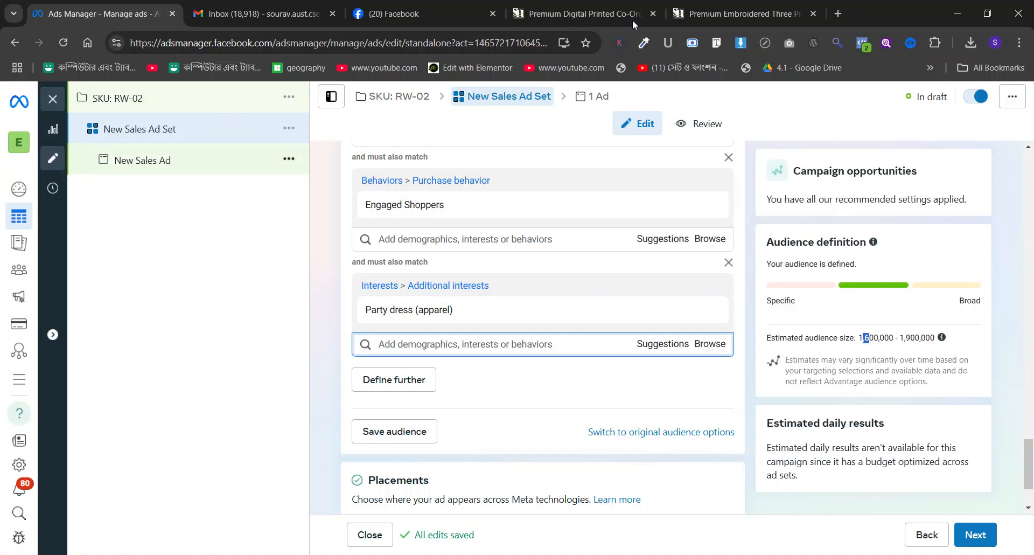
left_click(582, 14)
triple_click(573, 205)
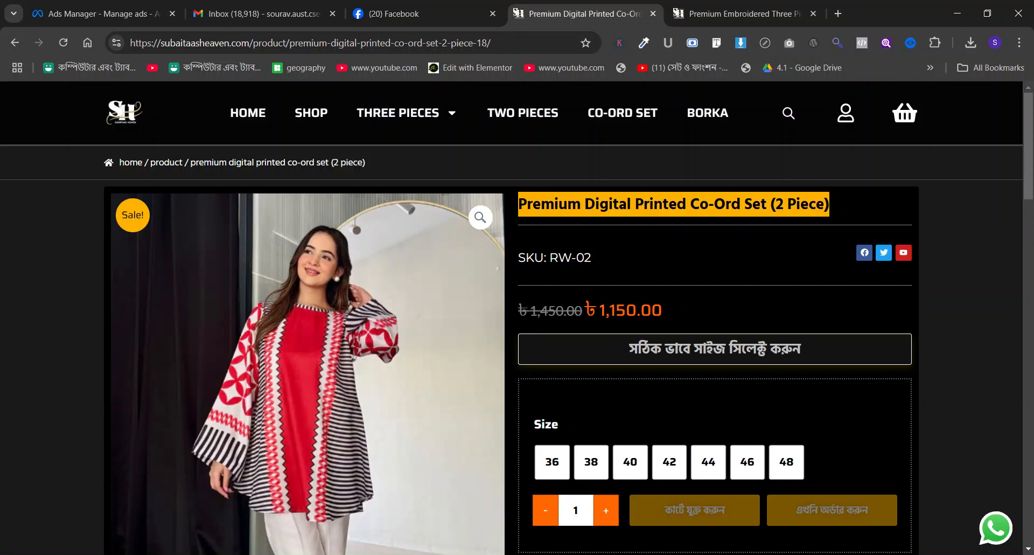
left_click(97, 13)
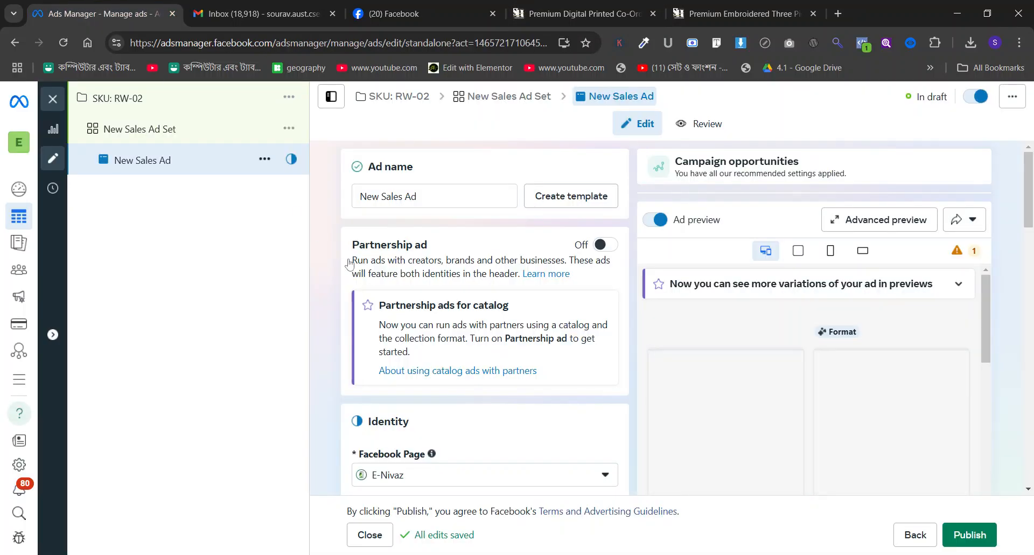
Set the ad identity's Facebook Page to Subaitaa's Heaven.
scroll(350, 263, "down", 3)
left_click(439, 280)
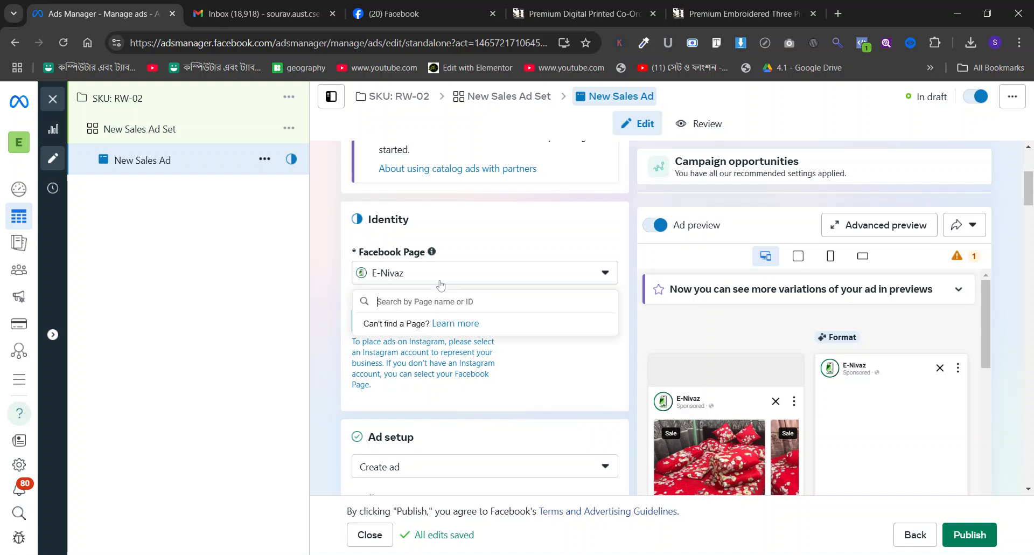
type("sub")
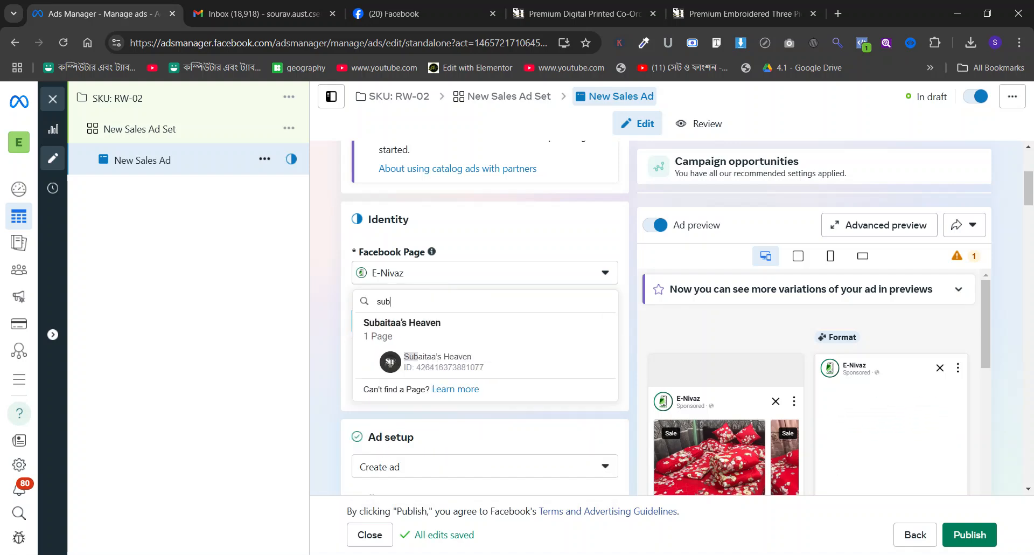
left_click(500, 312)
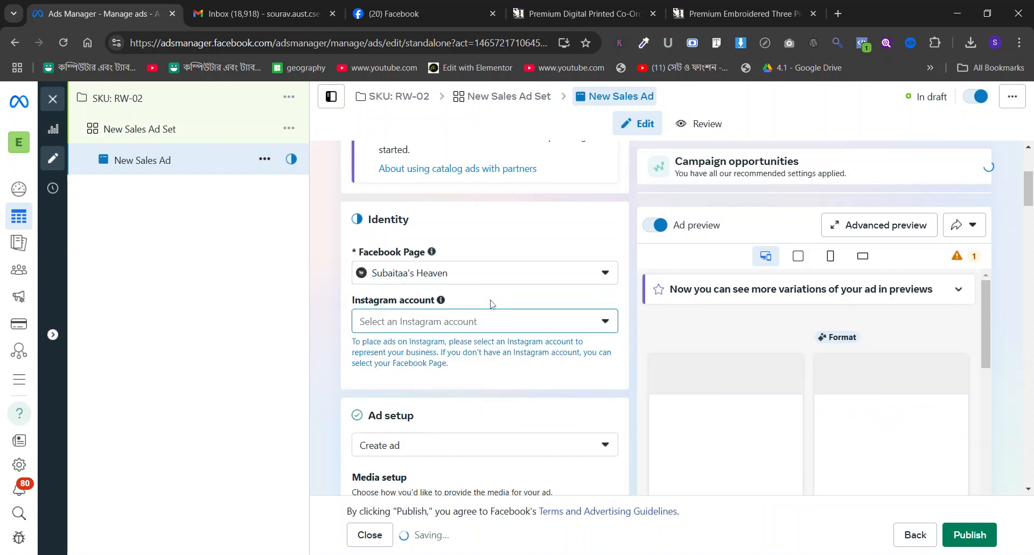
Set up the ad with manually uploaded media in the single image or video format.
scroll(495, 309, "down", 1)
left_click(474, 337)
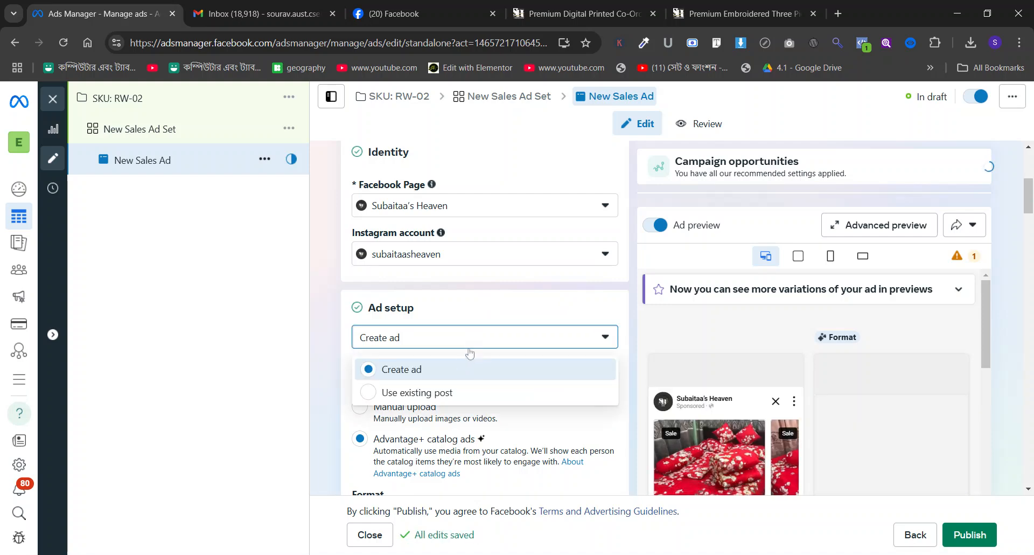
left_click(481, 313)
scroll(481, 312, "down", 2)
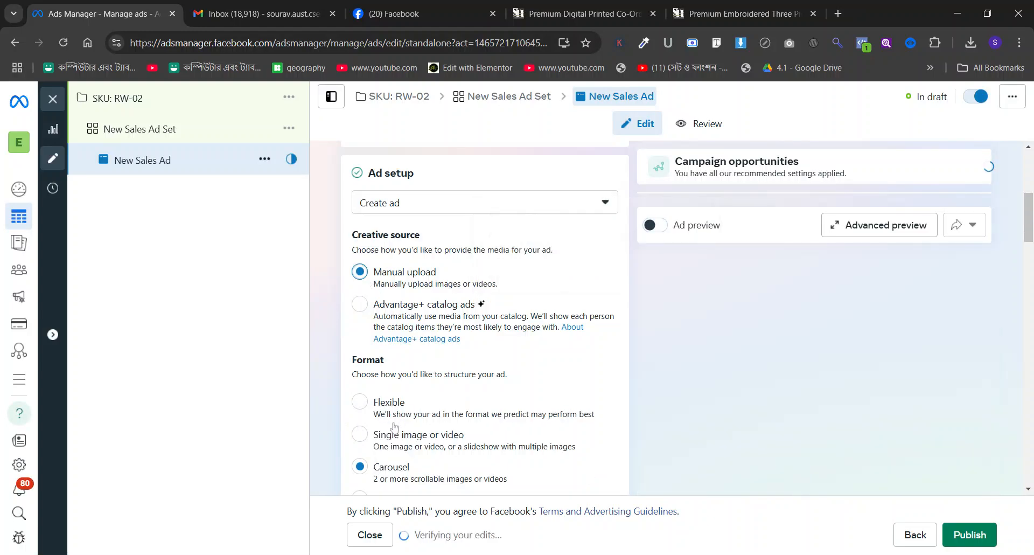
scroll(372, 372, "down", 2)
left_click(366, 372)
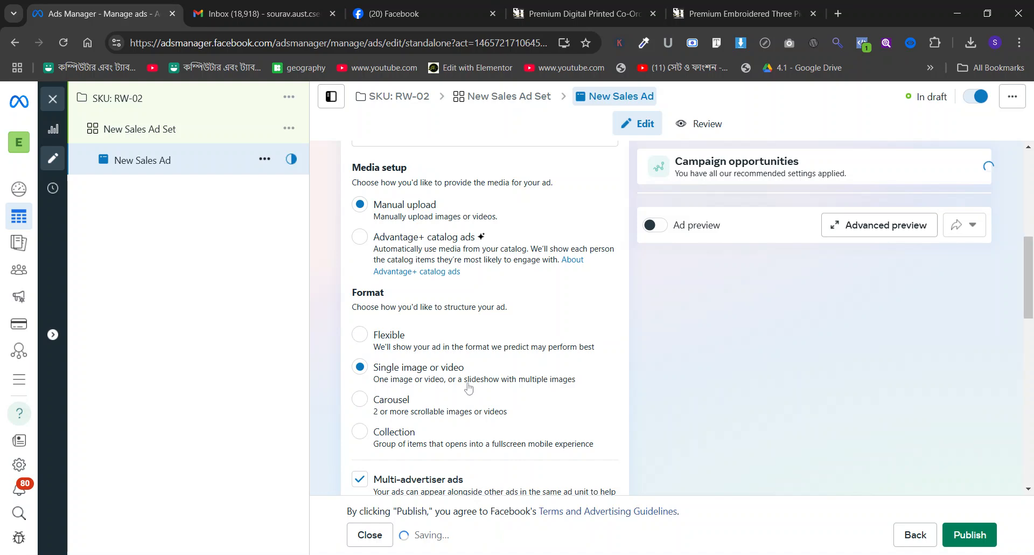
Start setting up a video creative and paste the copied product title as its primary text.
scroll(469, 385, "down", 3)
scroll(469, 384, "down", 1)
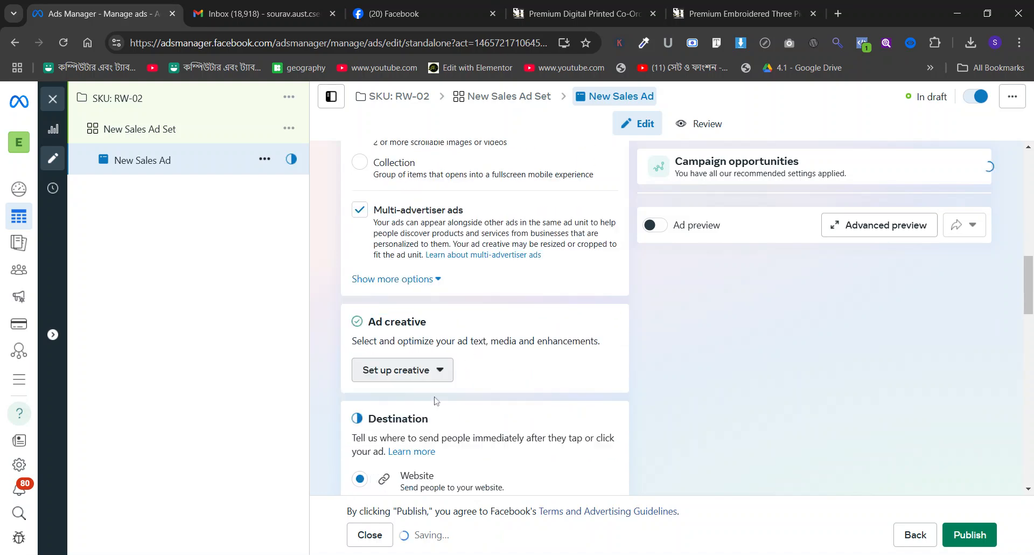
left_click(410, 370)
left_click(402, 405)
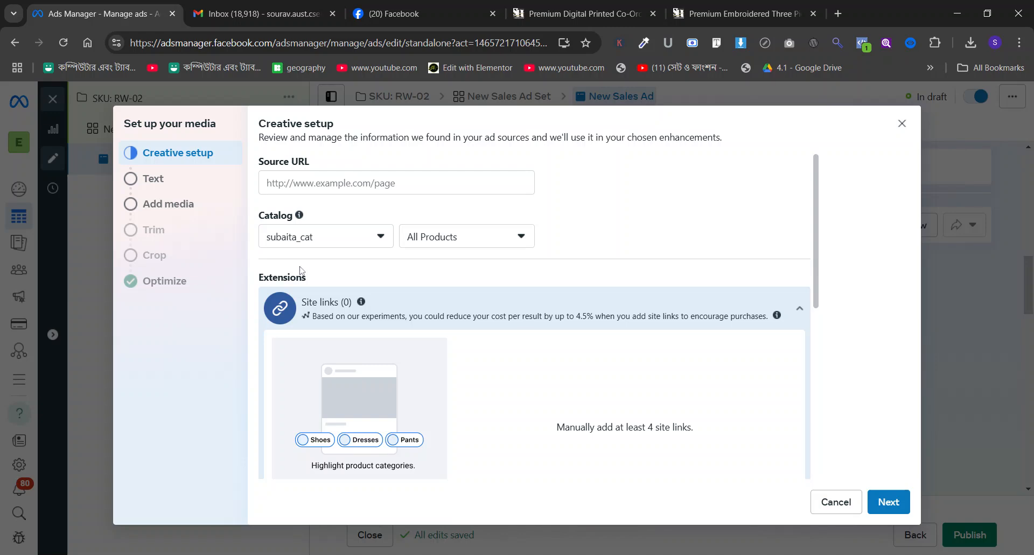
left_click(156, 180)
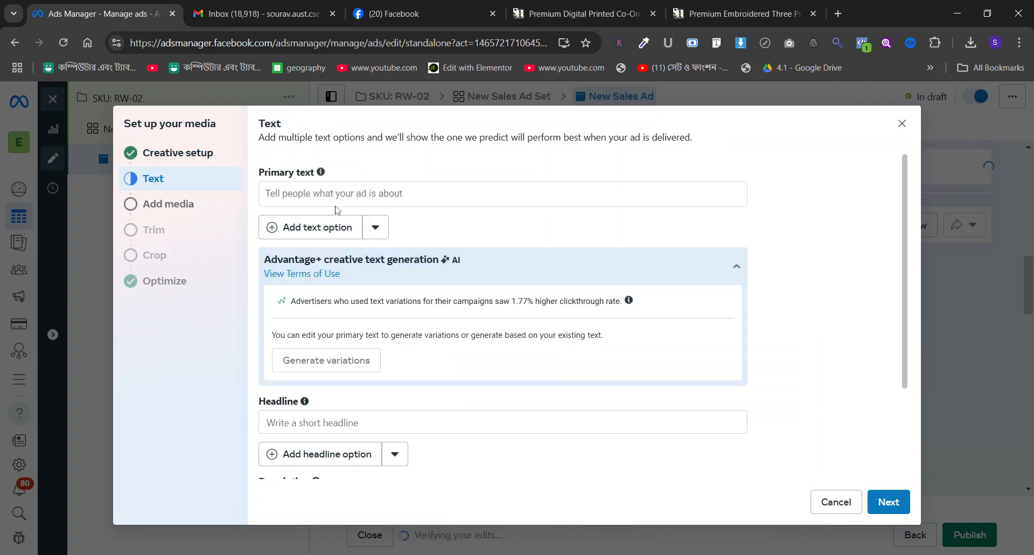
left_click(318, 227)
type("Premium Digital Printed Co-Ord Set (2 Piece)")
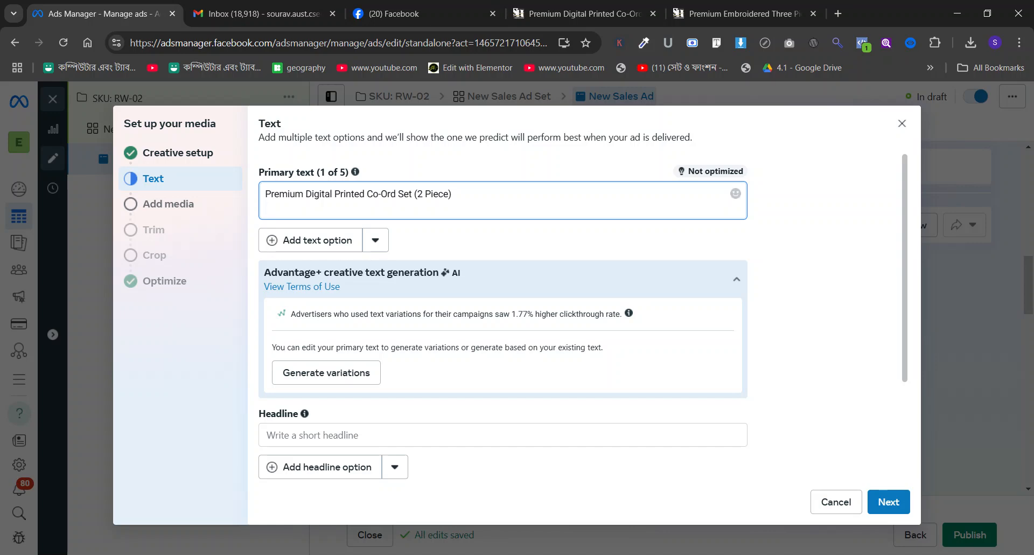
Extend the primary text with "For order:" and the RW-02 product page URL on the following line.
type("For order:")
key("Return")
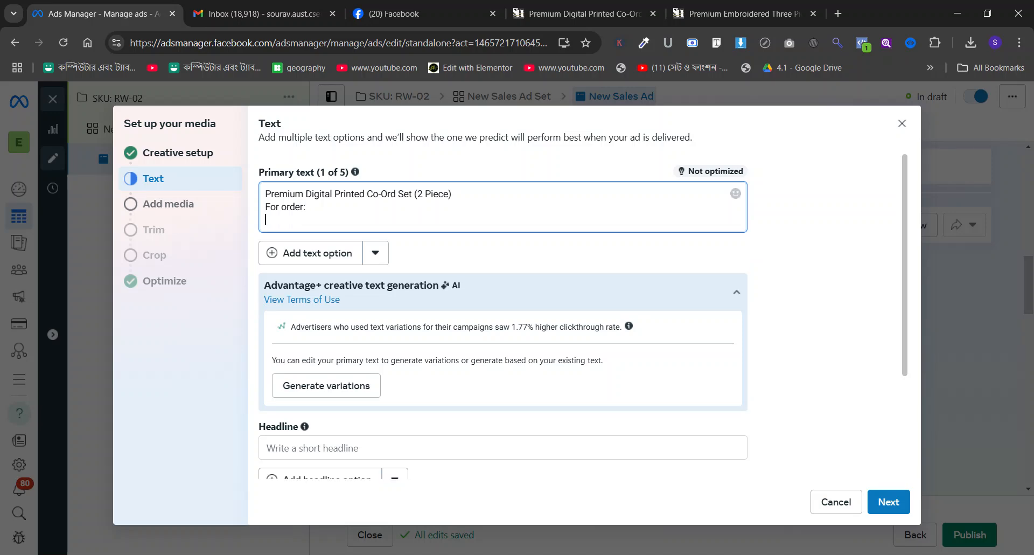
left_click(733, 7)
left_click(635, 7)
left_click(307, 44)
key("ctrl+c")
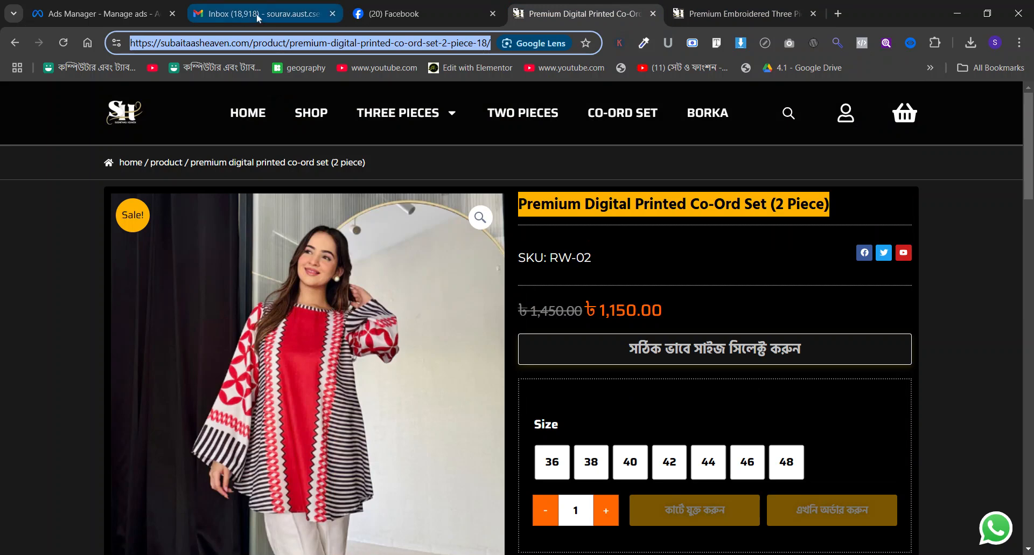
left_click(97, 13)
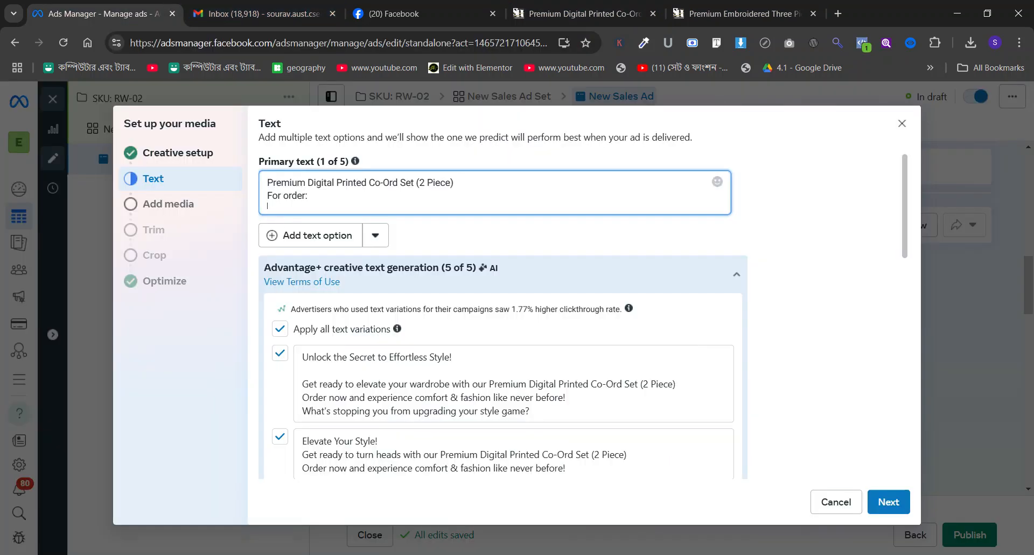
key("ctrl+v")
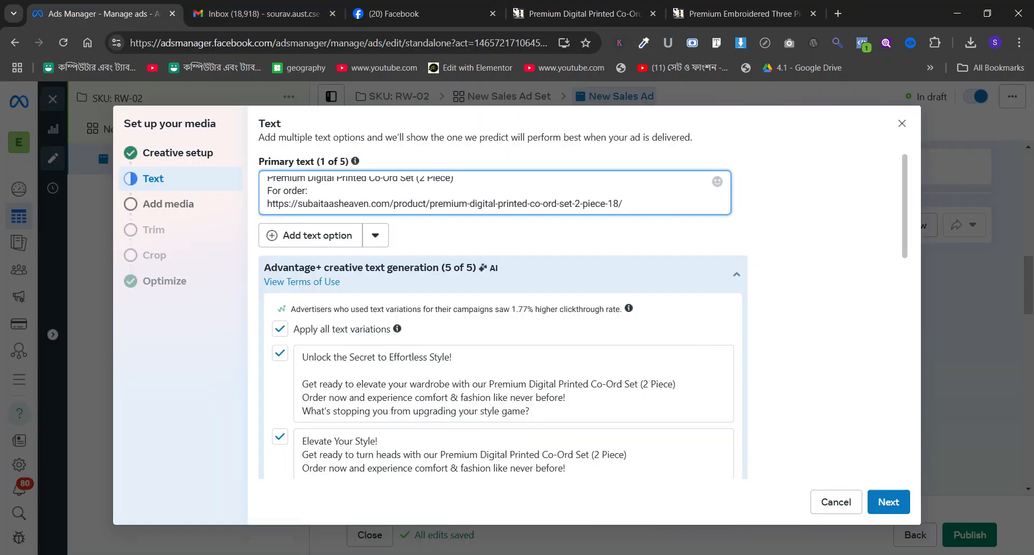
Apply all generated headline variations and enter the headline "Up to 30% discount on premium CO-ord set".
scroll(426, 264, "down", 10)
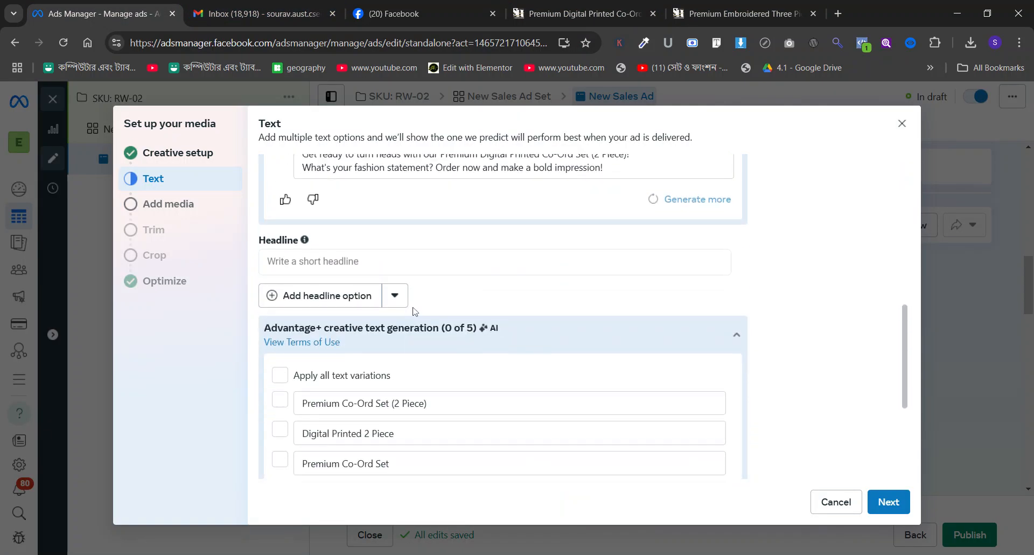
left_click(409, 272)
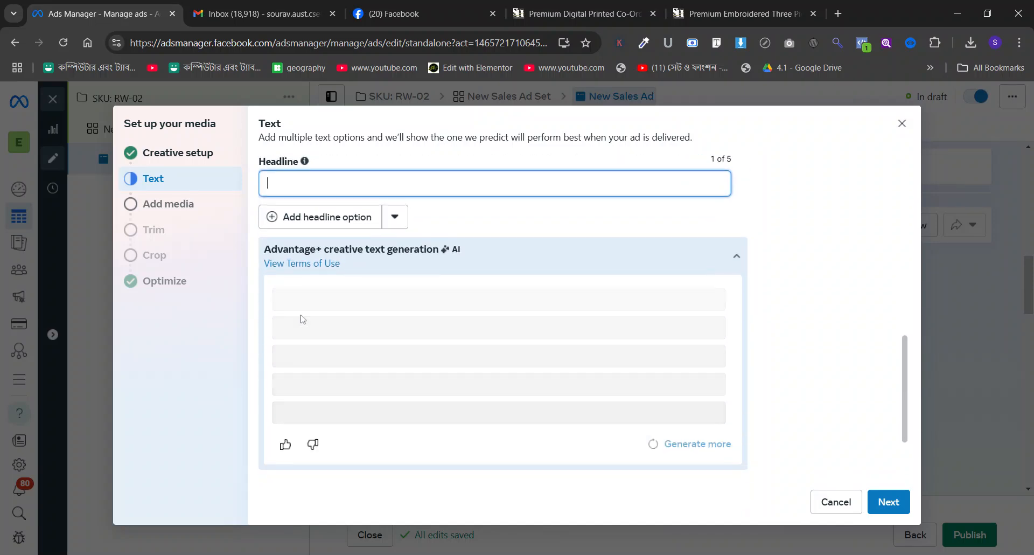
left_click(280, 358)
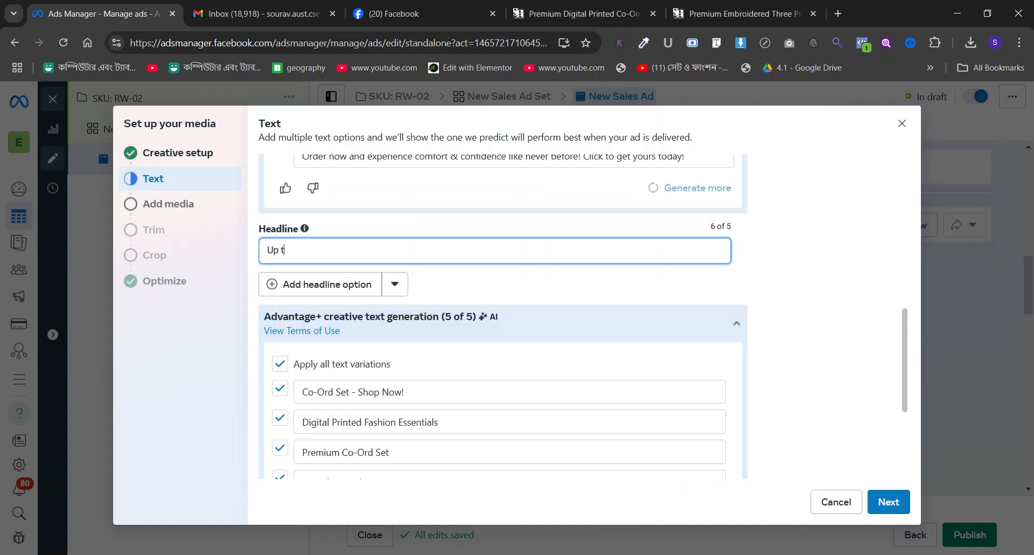
type("Up to 30% discount ")
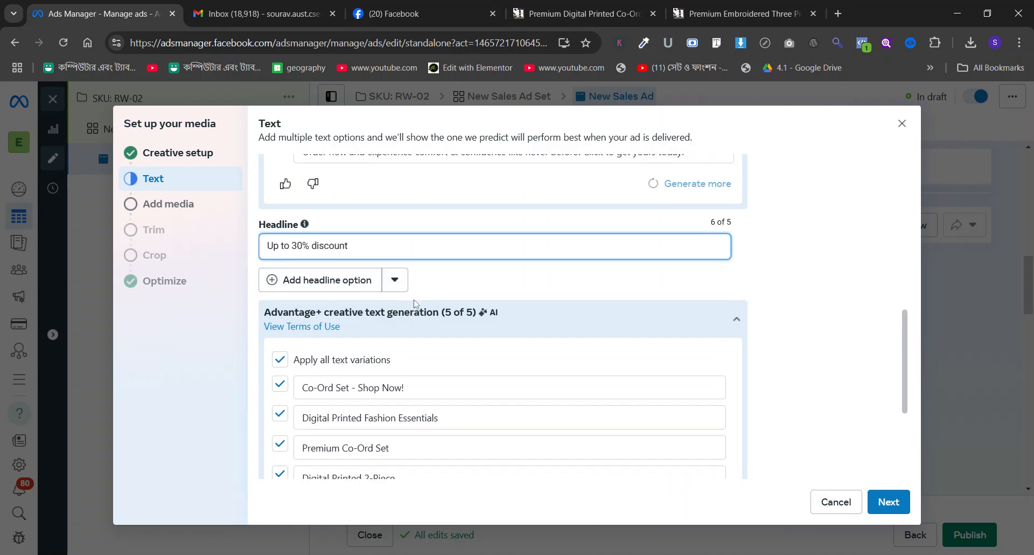
type("on P")
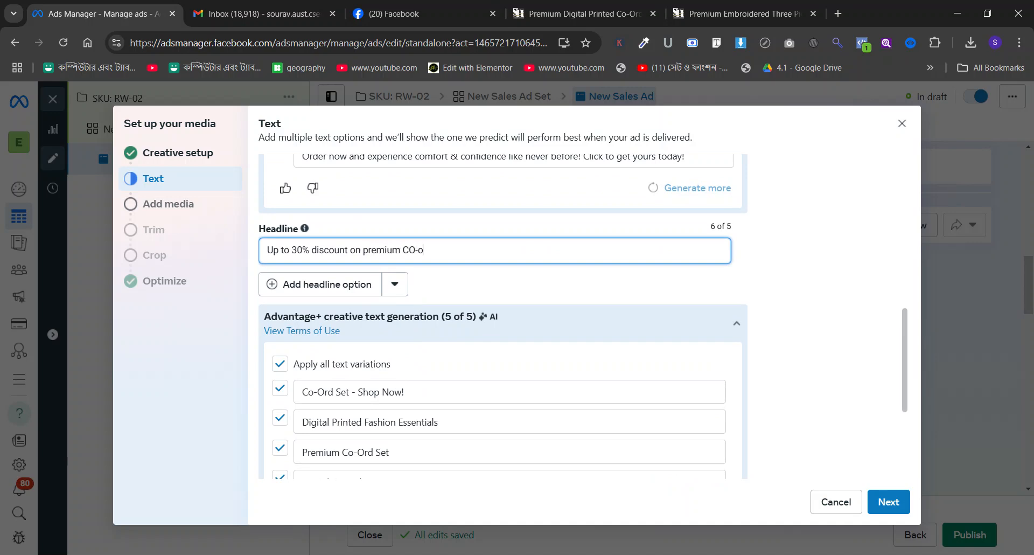
type("set")
Add the New Collection video of the red printed co-ord set from the Subaitaa's Heaven page media.
left_click(195, 210)
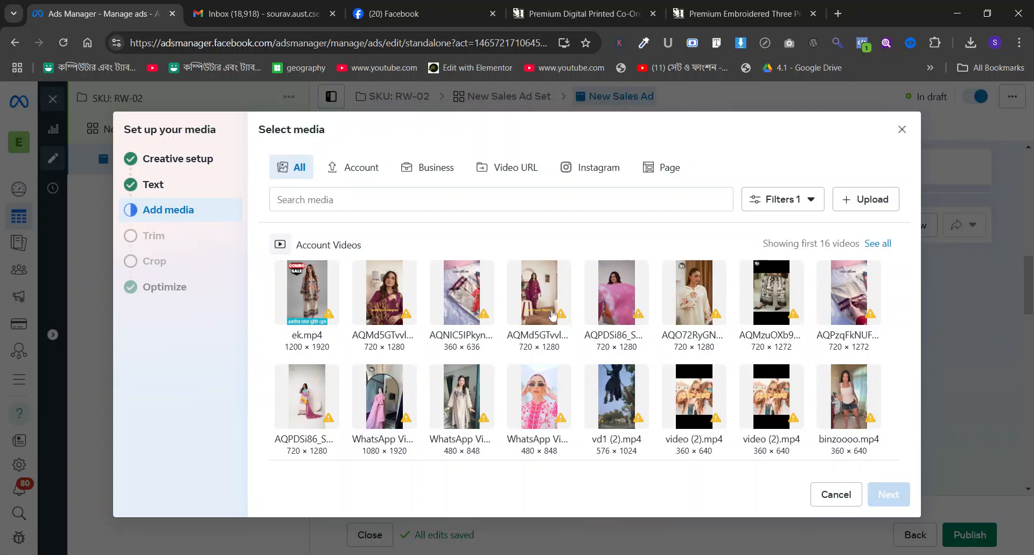
left_click(672, 168)
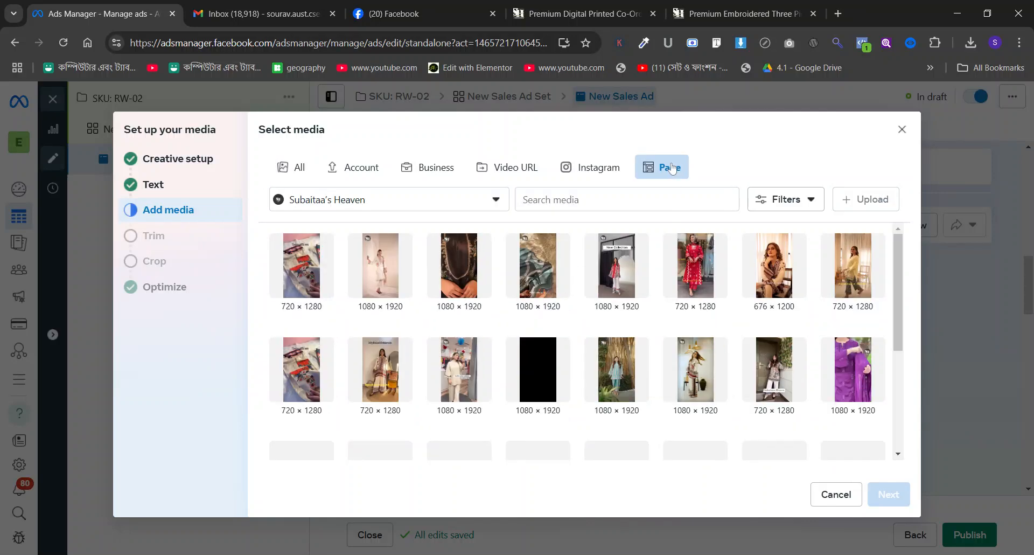
left_click(623, 275)
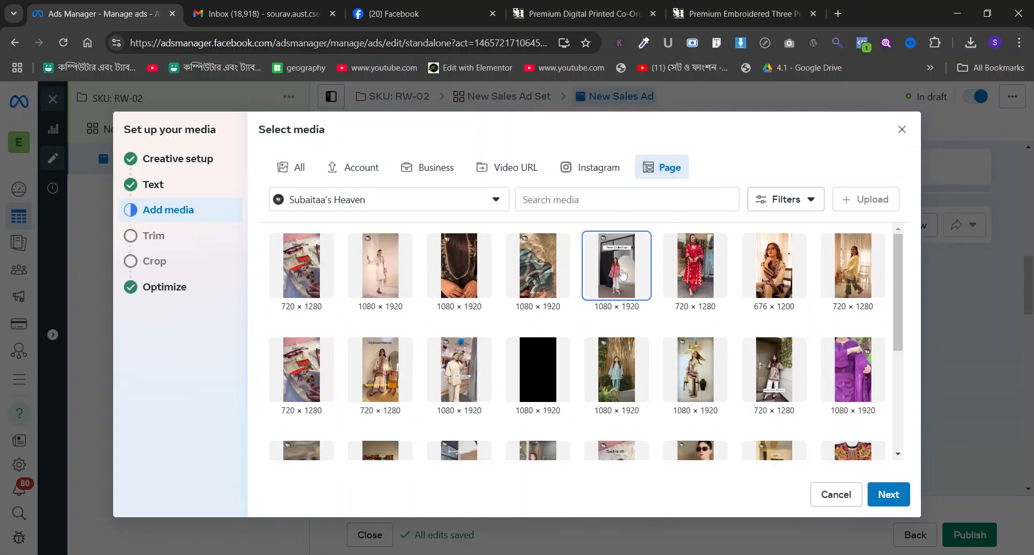
left_click(887, 495)
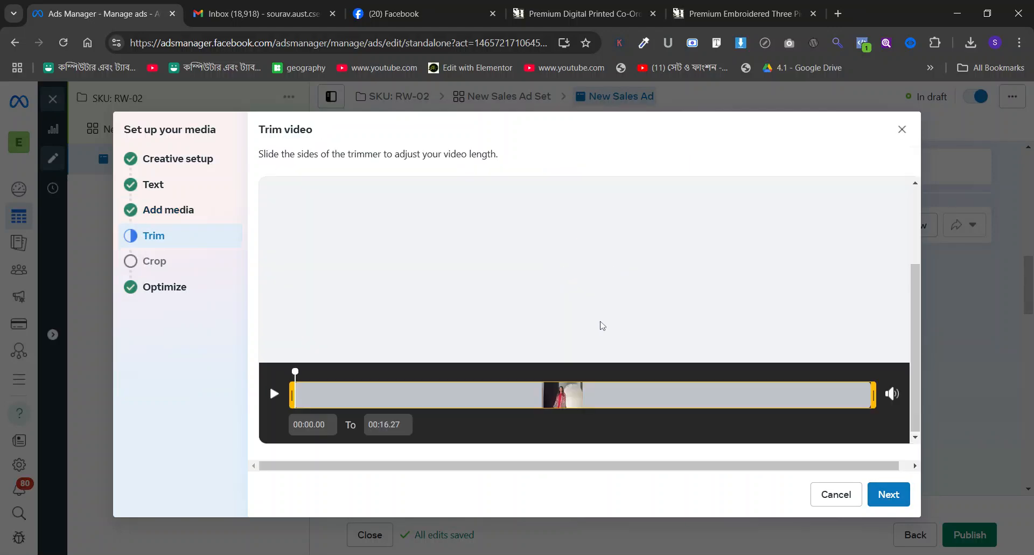
Keep the video's full length and original crops, leave all optimizations on, and finish the creative setup.
left_click(897, 495)
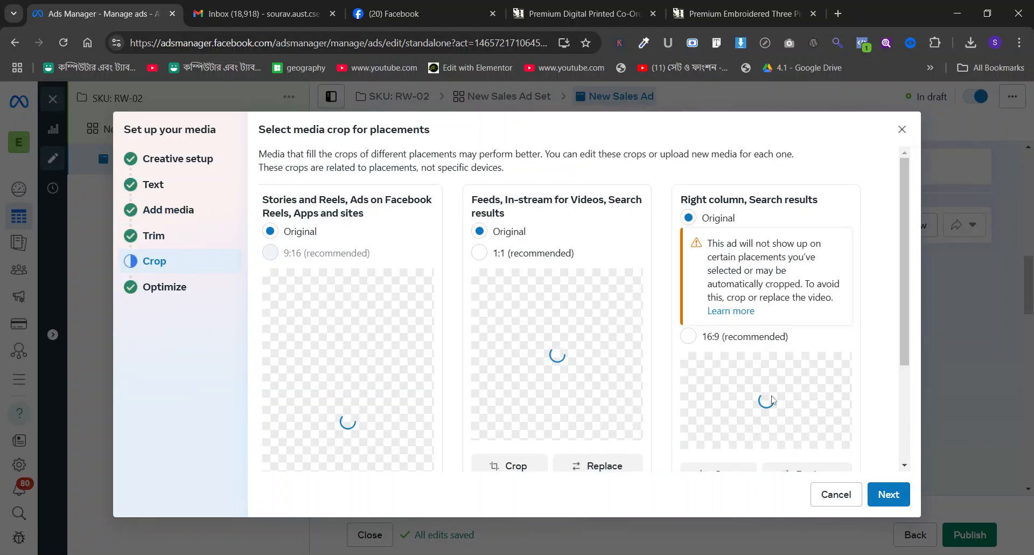
left_click(891, 504)
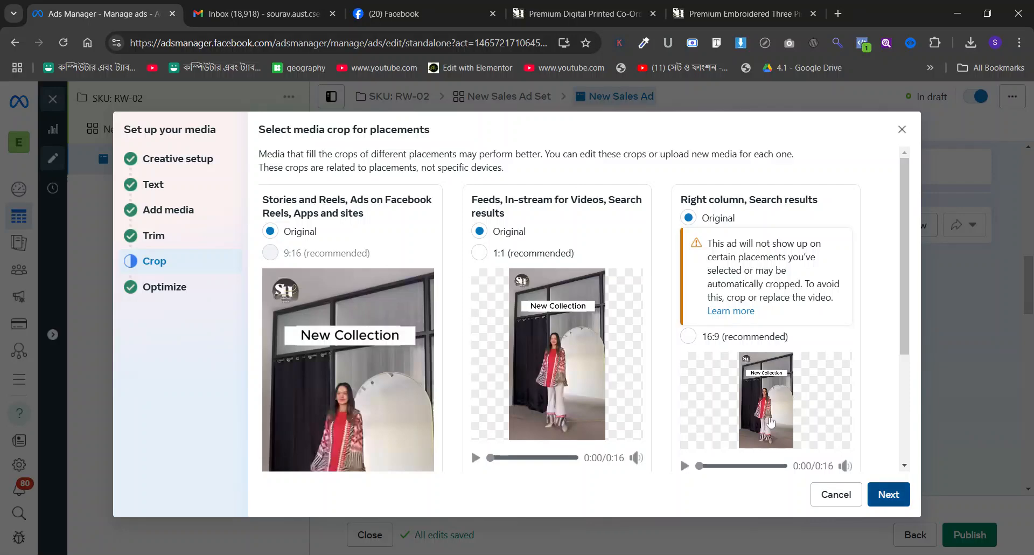
scroll(364, 278, "down", 2)
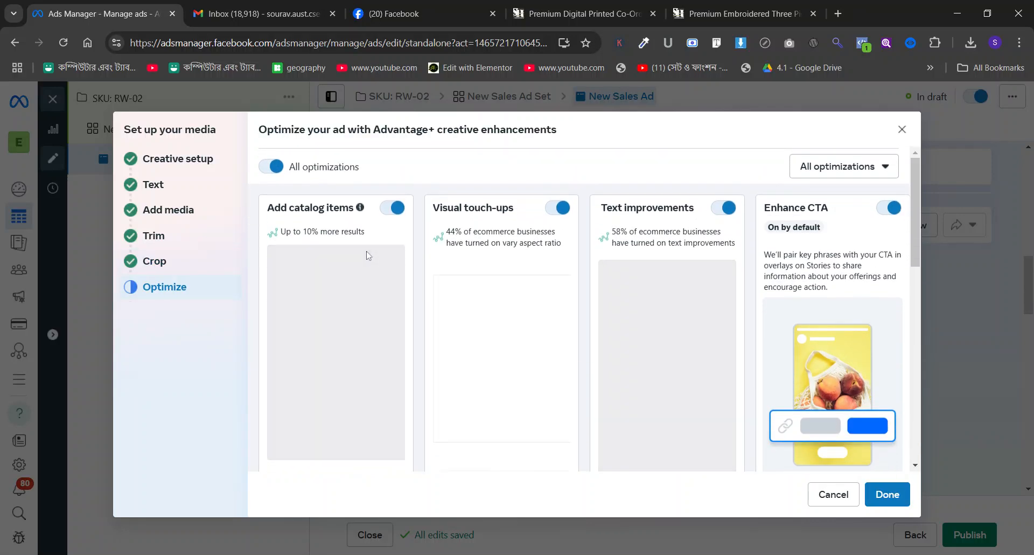
scroll(368, 255, "down", 2)
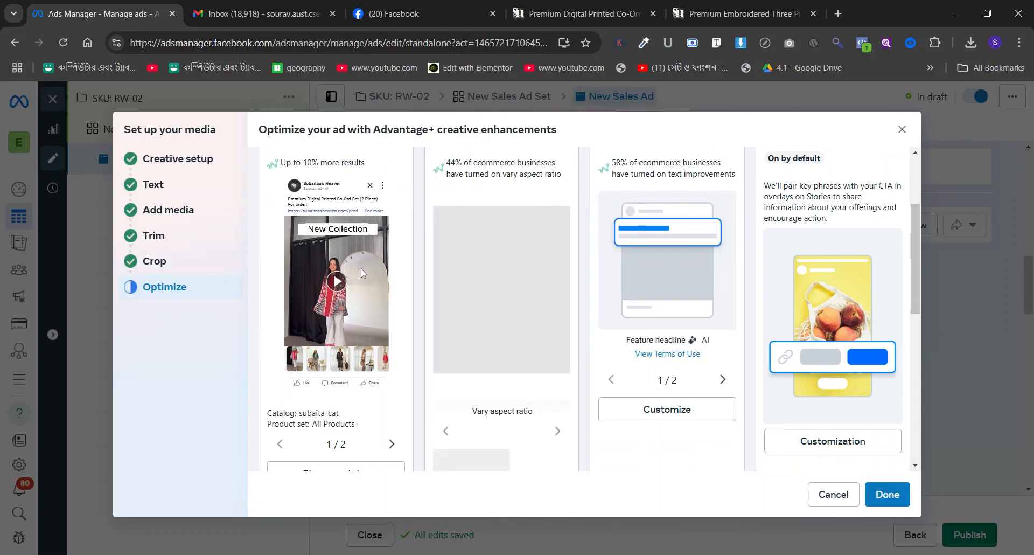
left_click(899, 503)
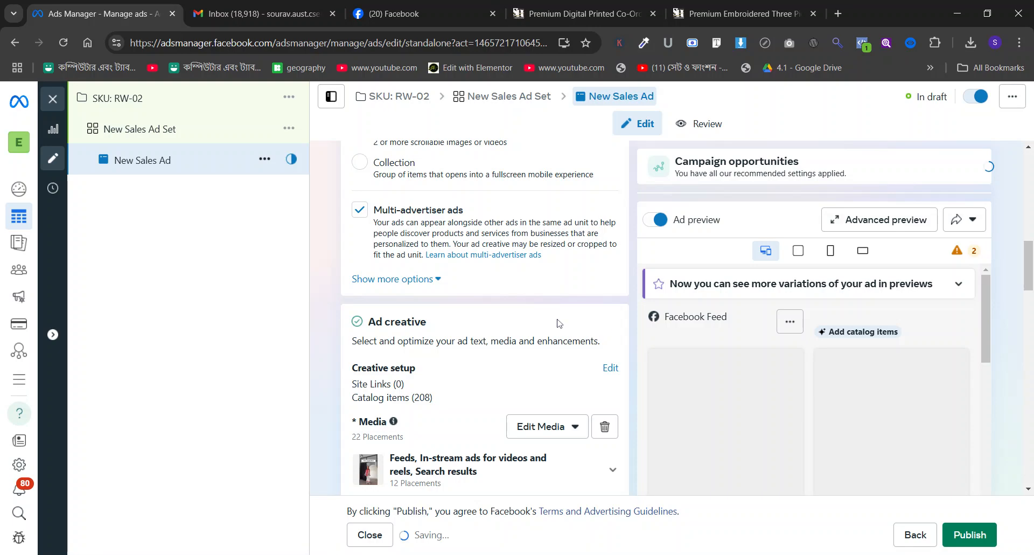
scroll(539, 319, "down", 10)
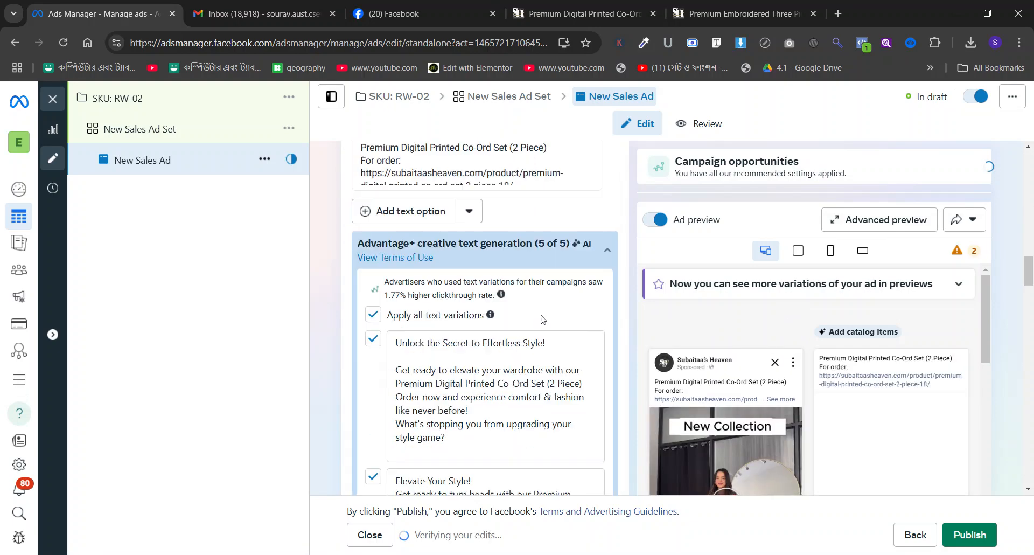
left_click(623, 7)
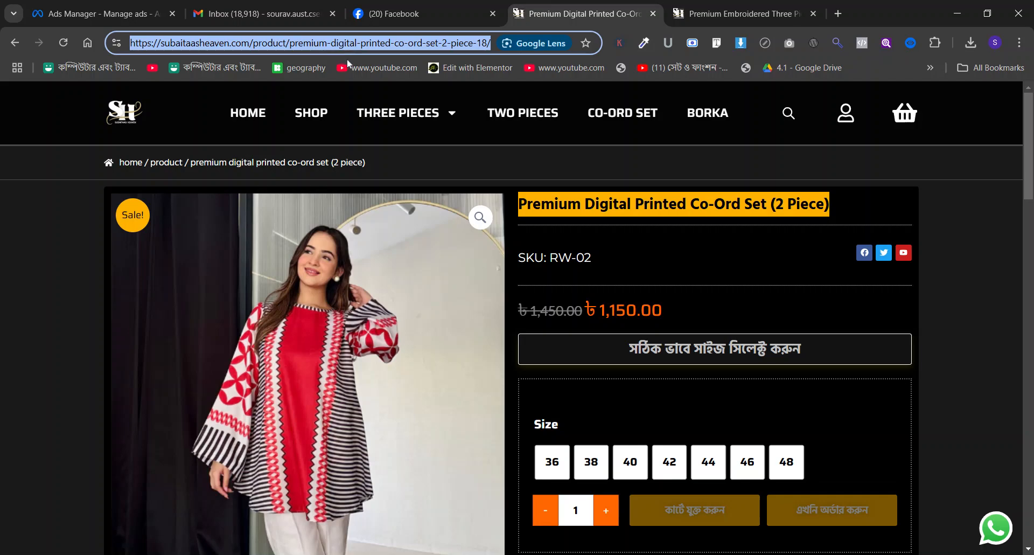
left_click(258, 13)
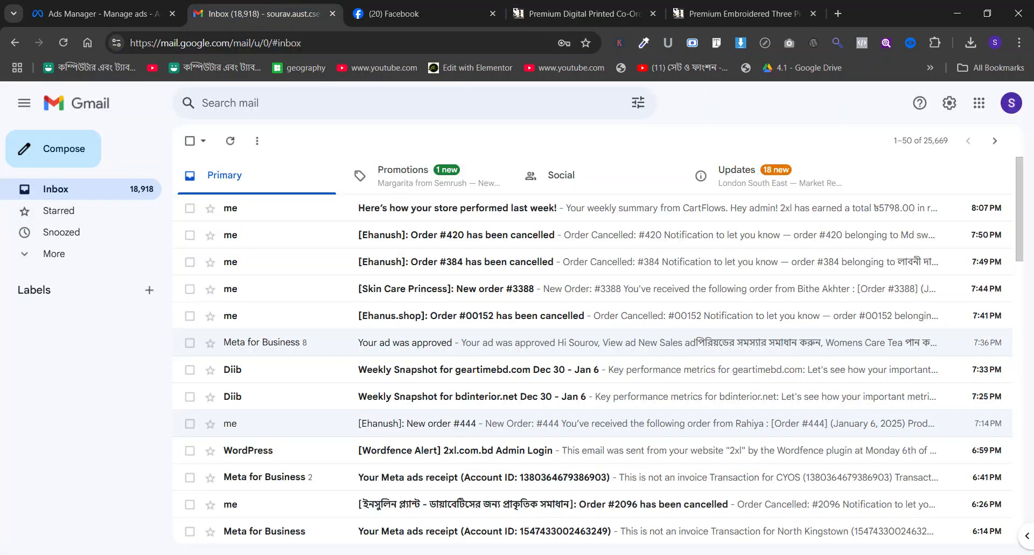
left_click(105, 5)
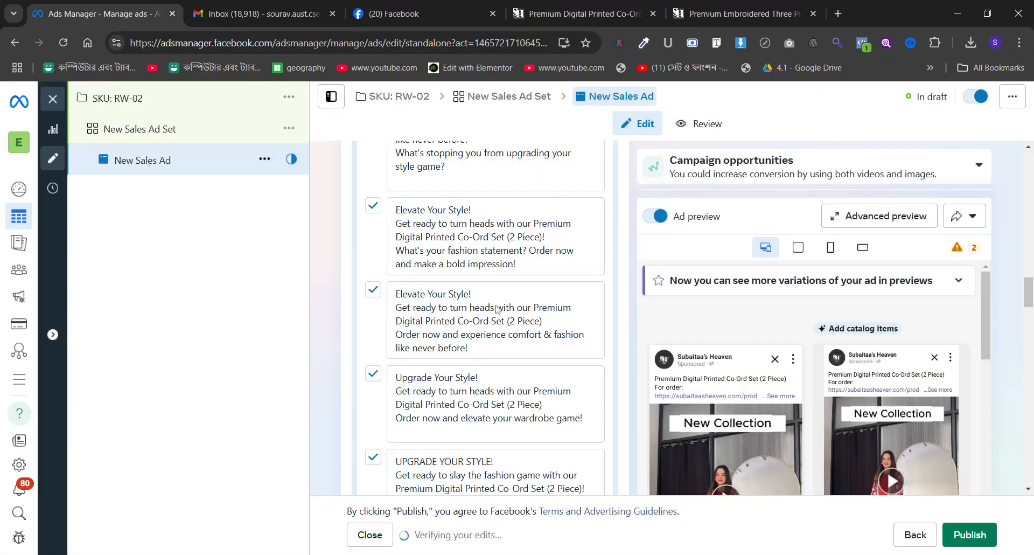
Set the ad's call to action to Order now.
scroll(356, 262, "down", 6)
scroll(358, 262, "down", 1)
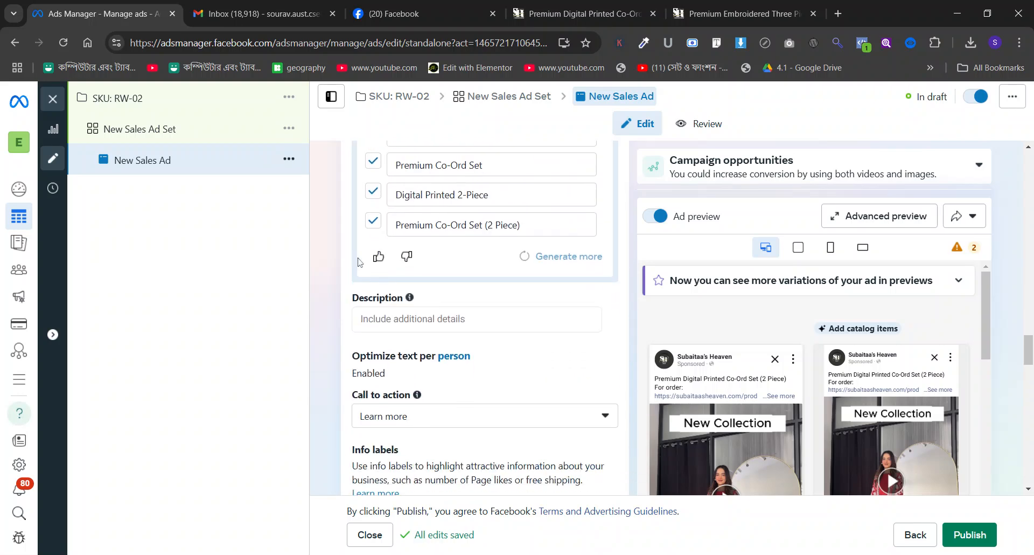
scroll(436, 379, "down", 1)
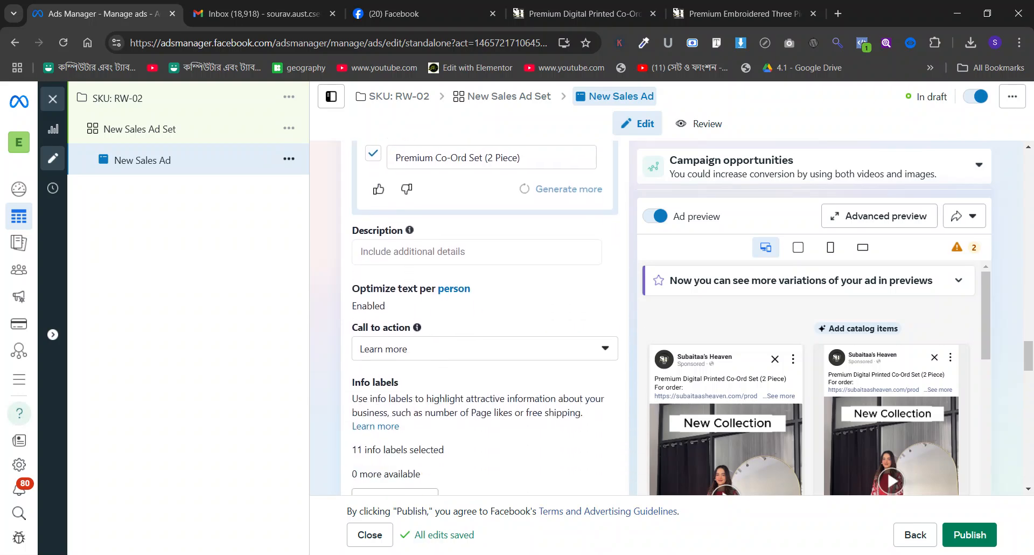
left_click(441, 353)
scroll(443, 329, "down", 1)
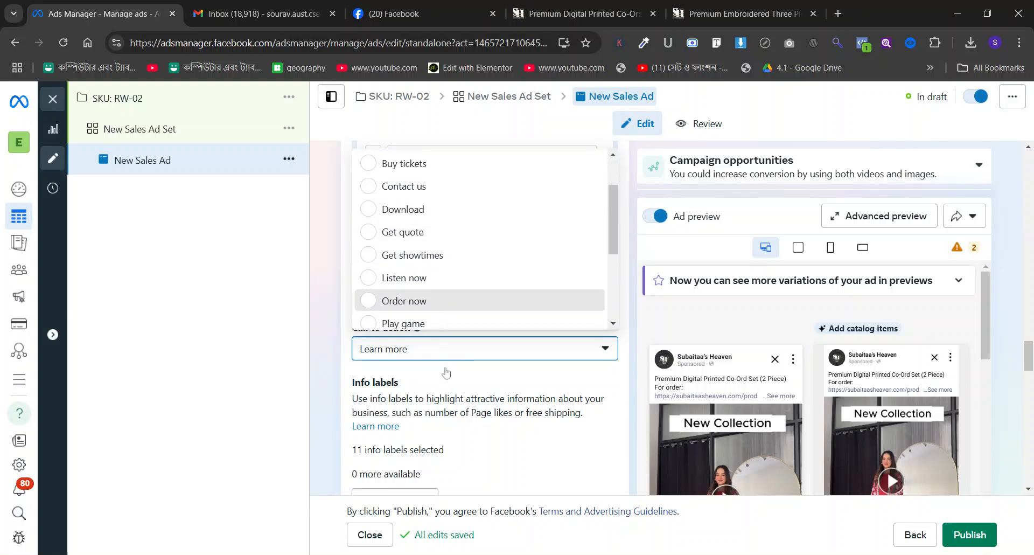
left_click(426, 301)
Enter the RW-02 product page URL as the ad's website destination.
scroll(446, 372, "down", 8)
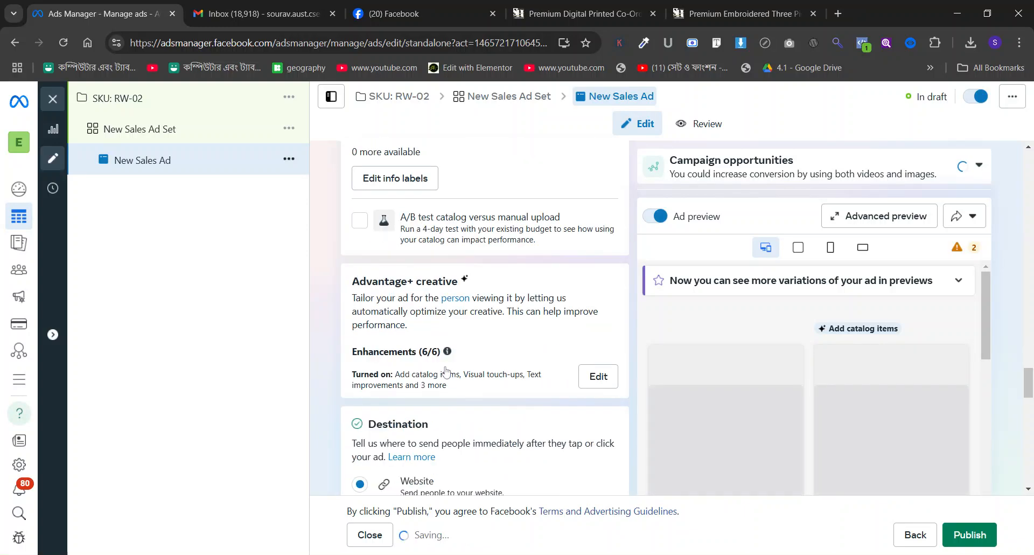
left_click(446, 317)
key("ctrl+v")
left_click(325, 330)
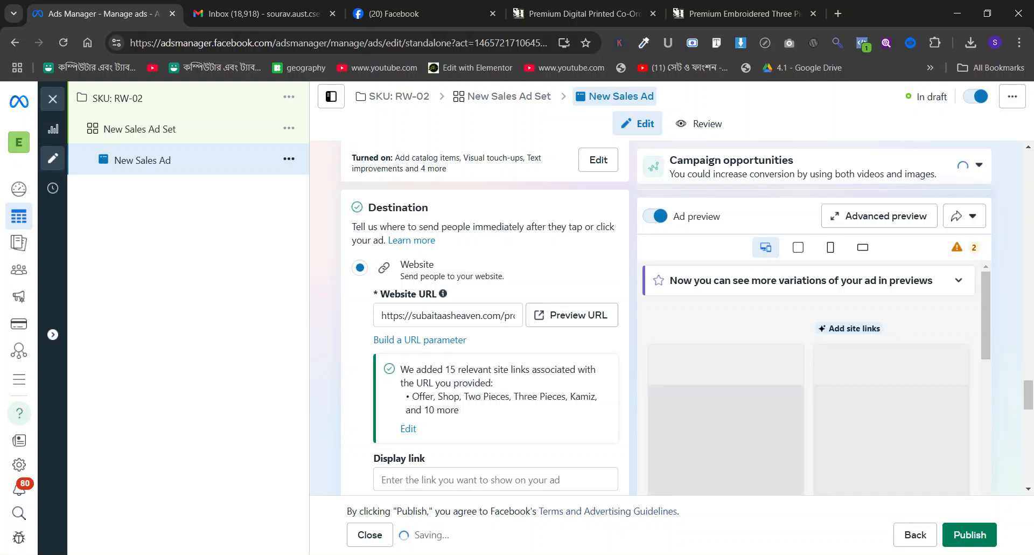
scroll(702, 351, "down", 3)
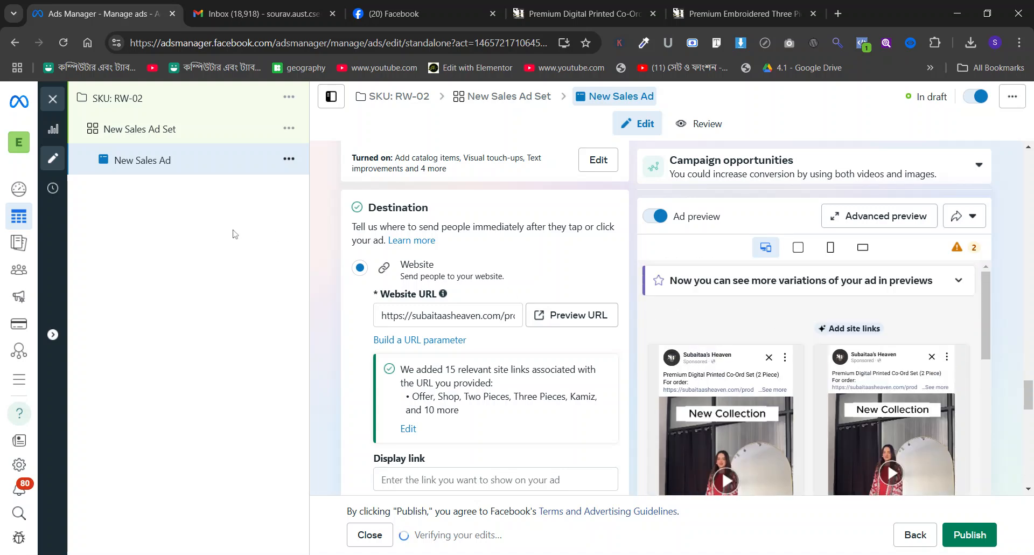
Duplicate the new sales ad once within its original campaign, keeping existing reactions, comments and shares shown.
left_click(289, 159)
left_click(296, 213)
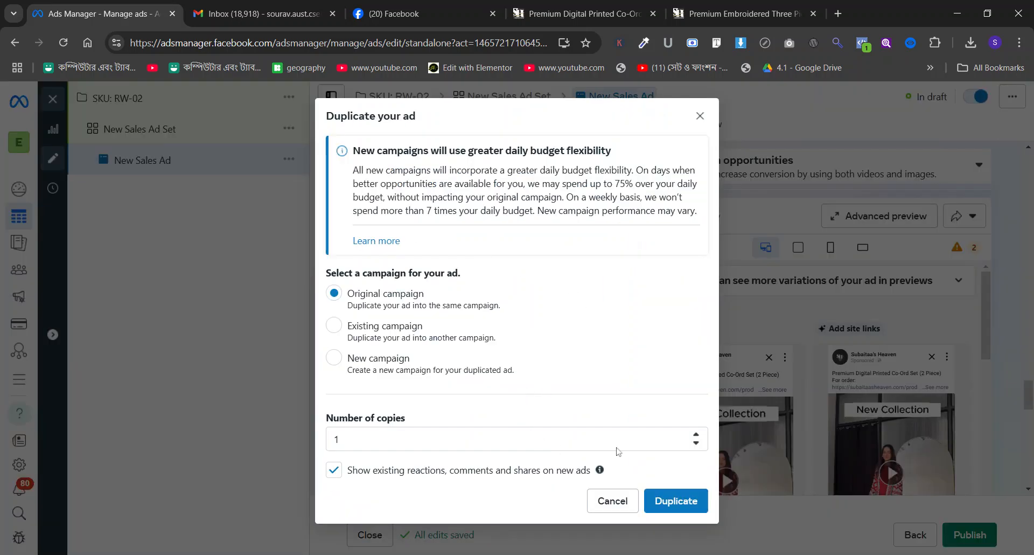
left_click(675, 500)
Go through the RW-02 product page gallery and save the photos of the red printed co-ord set.
left_click(612, 10)
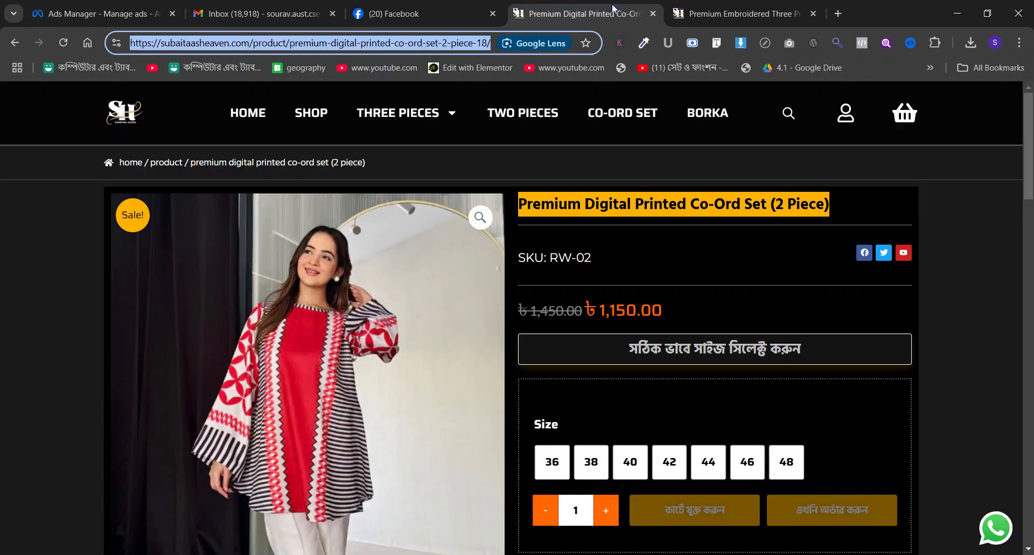
left_click(412, 235)
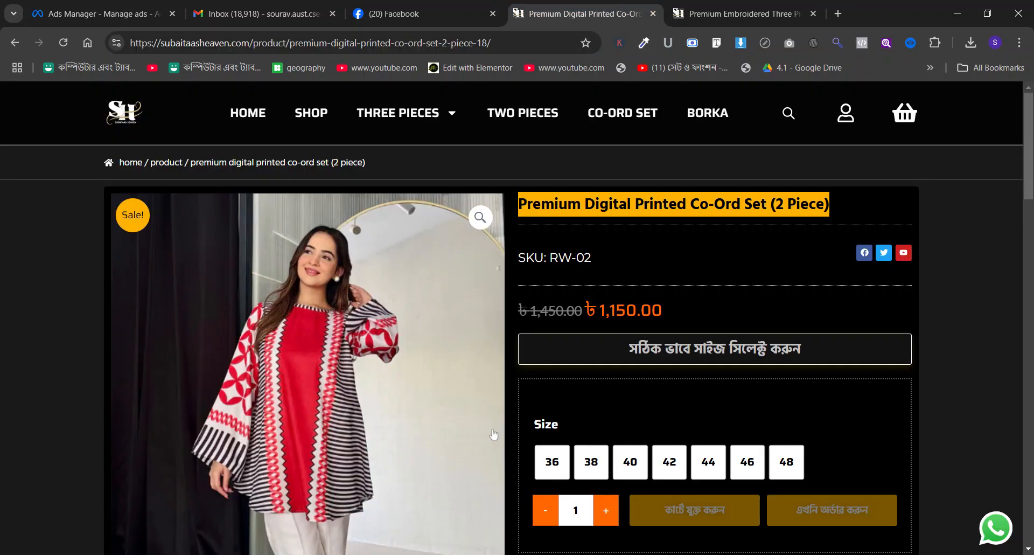
scroll(347, 300, "down", 8)
left_click(272, 423)
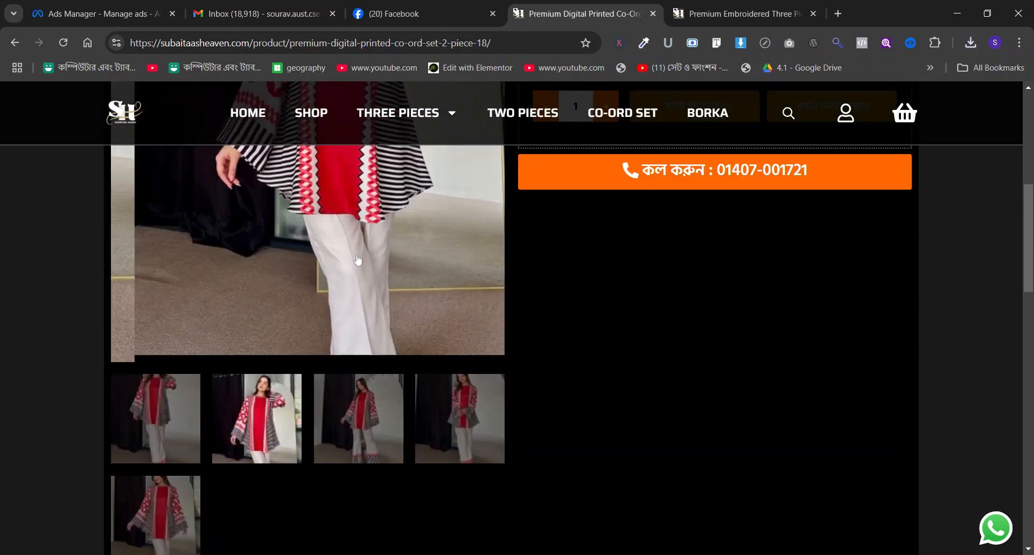
scroll(345, 242, "up", 6)
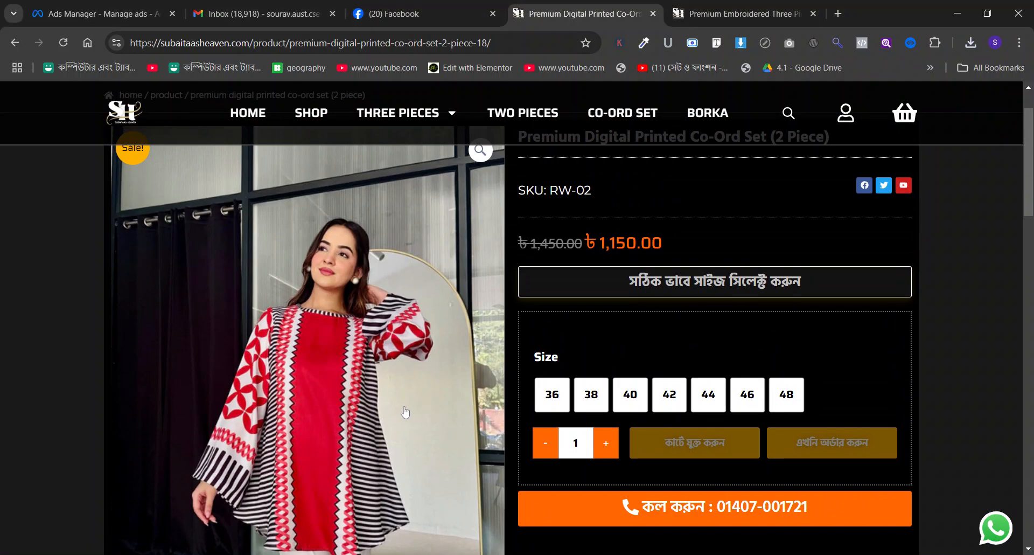
scroll(407, 412, "down", 6)
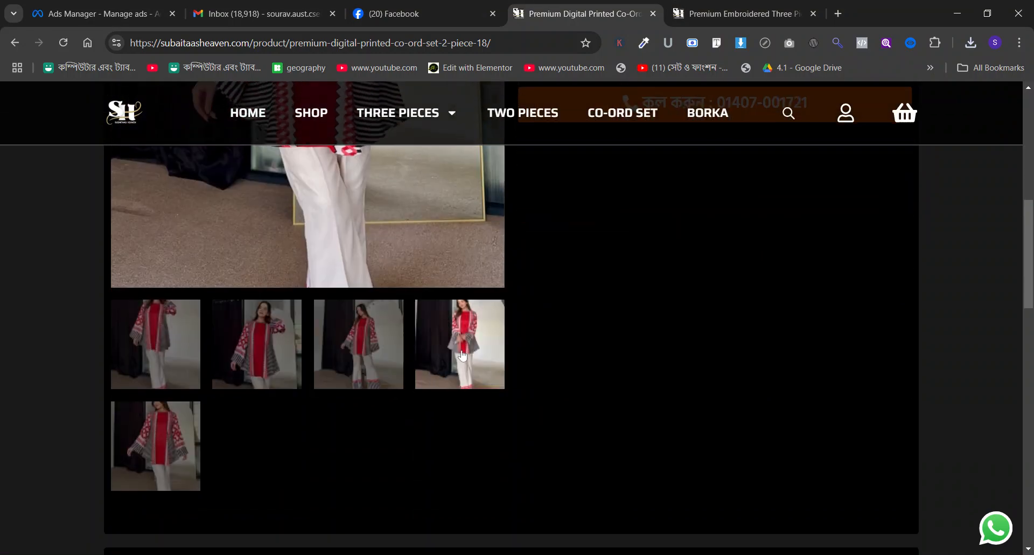
left_click(461, 356)
scroll(364, 264, "up", 6)
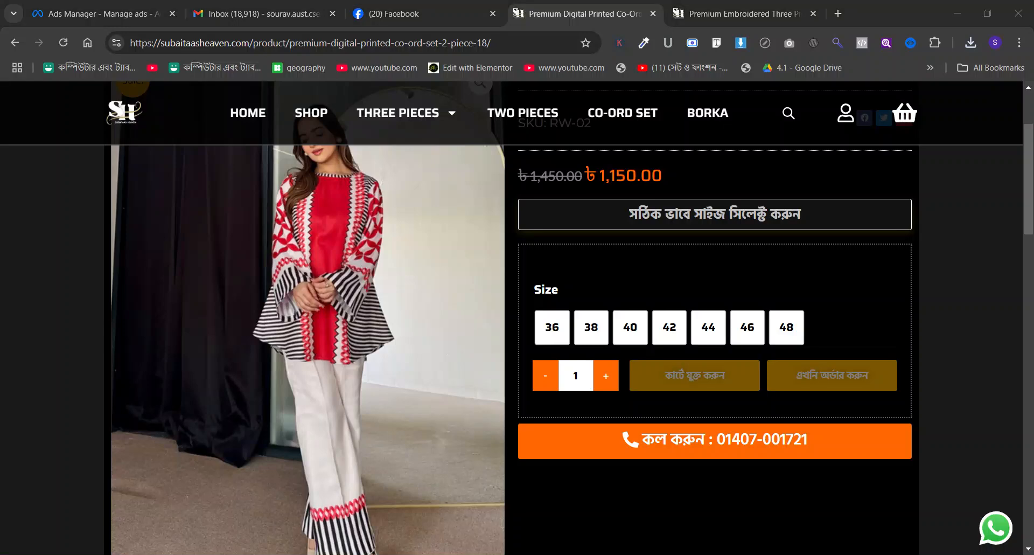
scroll(412, 415, "down", 5)
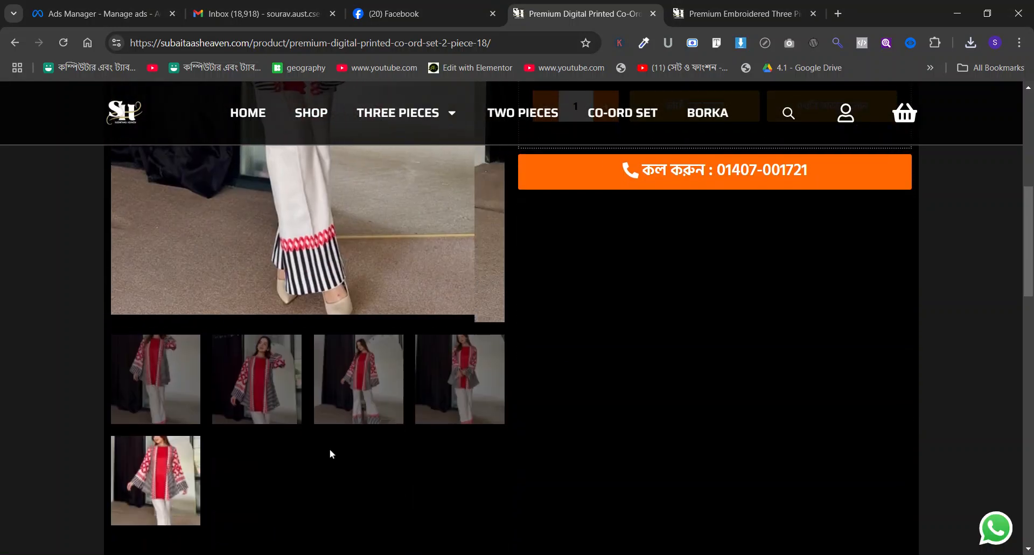
scroll(323, 244, "up", 5)
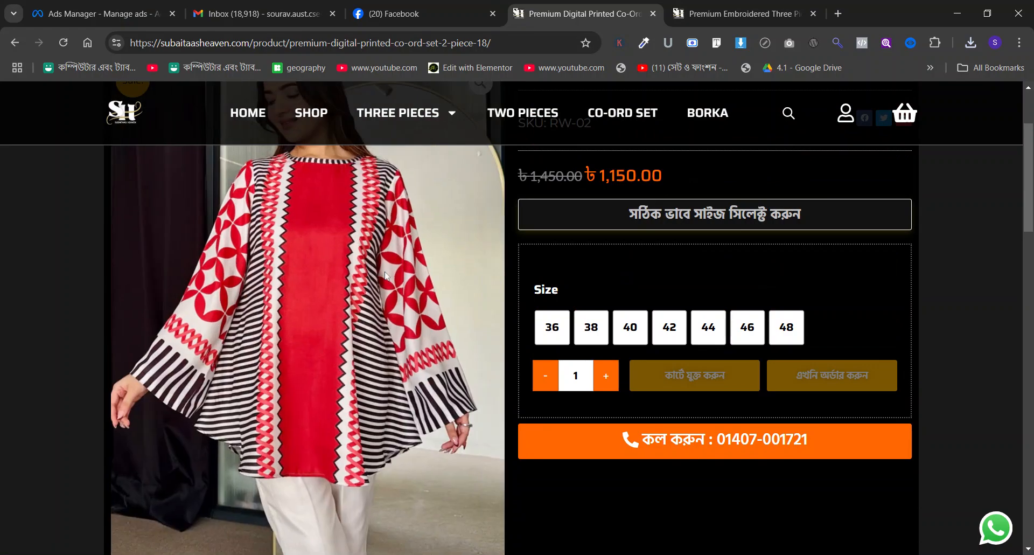
Back in Ads Manager, set the duplicated ad's browser add-on to None and go to the same setting in the original ad.
left_click(89, 14)
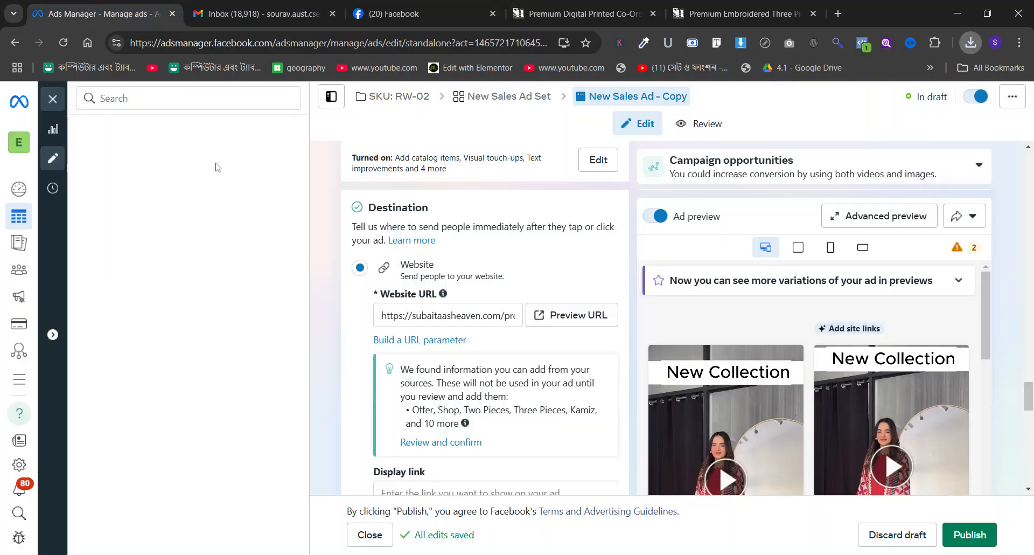
scroll(410, 308, "down", 10)
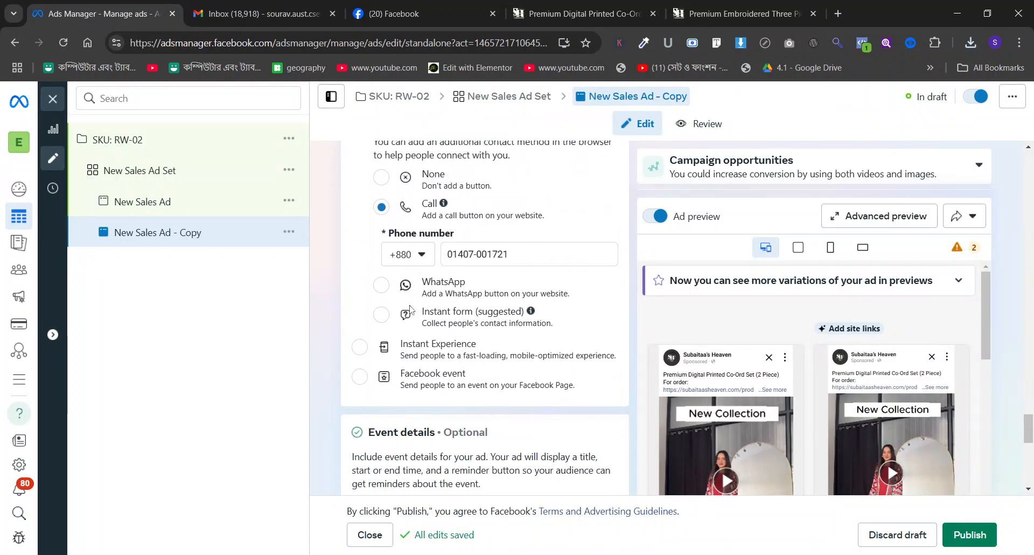
scroll(407, 263, "up", 3)
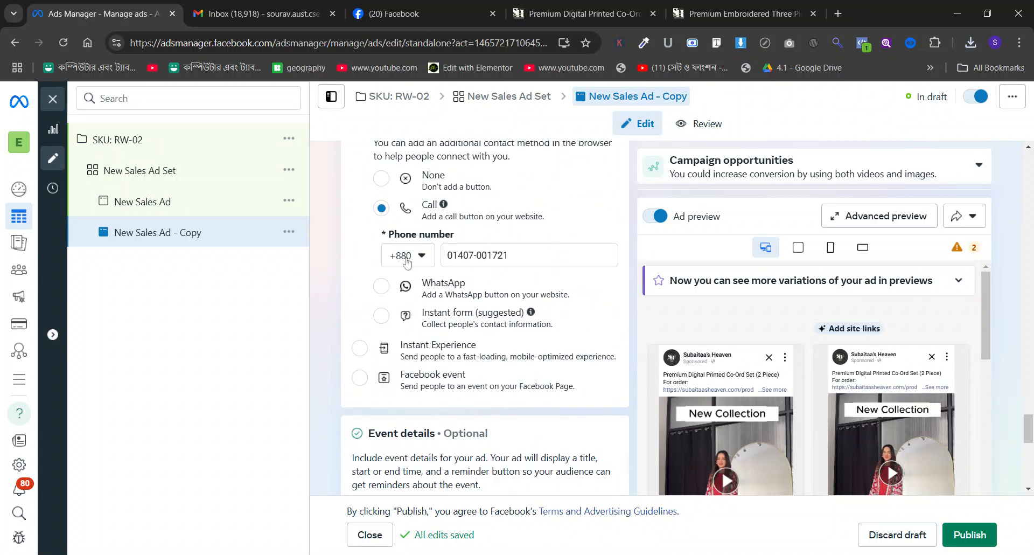
left_click(382, 178)
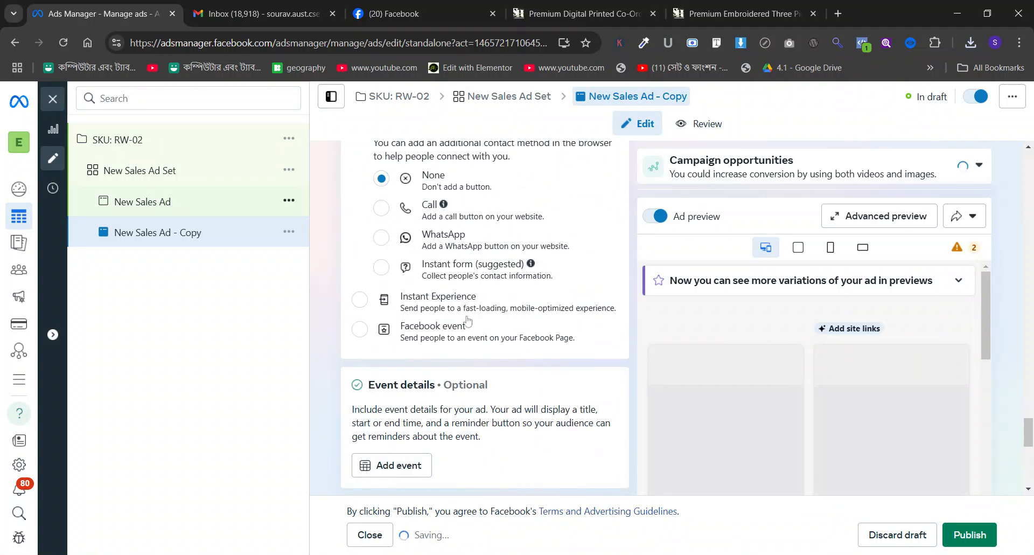
scroll(469, 322, "down", 5)
scroll(485, 318, "down", 2)
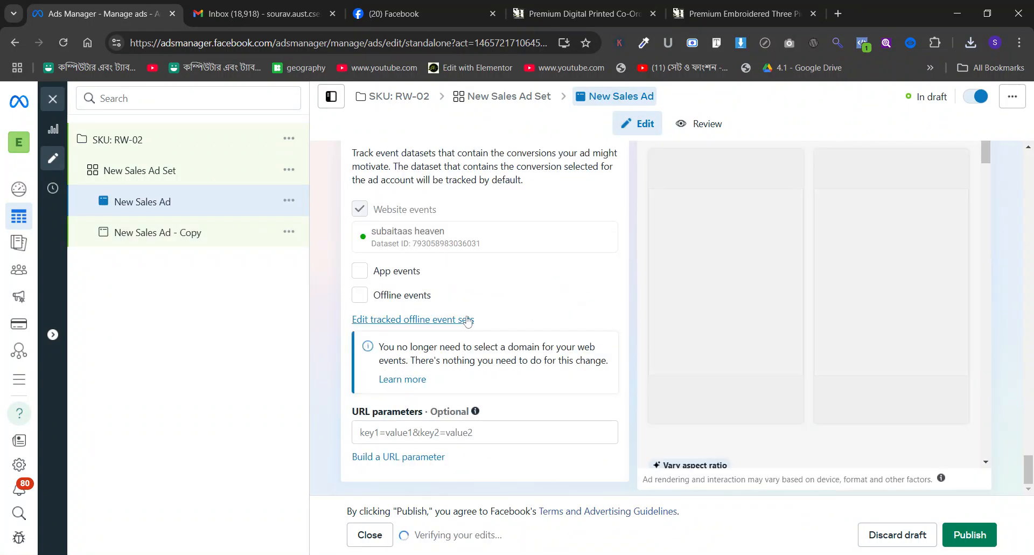
scroll(485, 318, "up", 8)
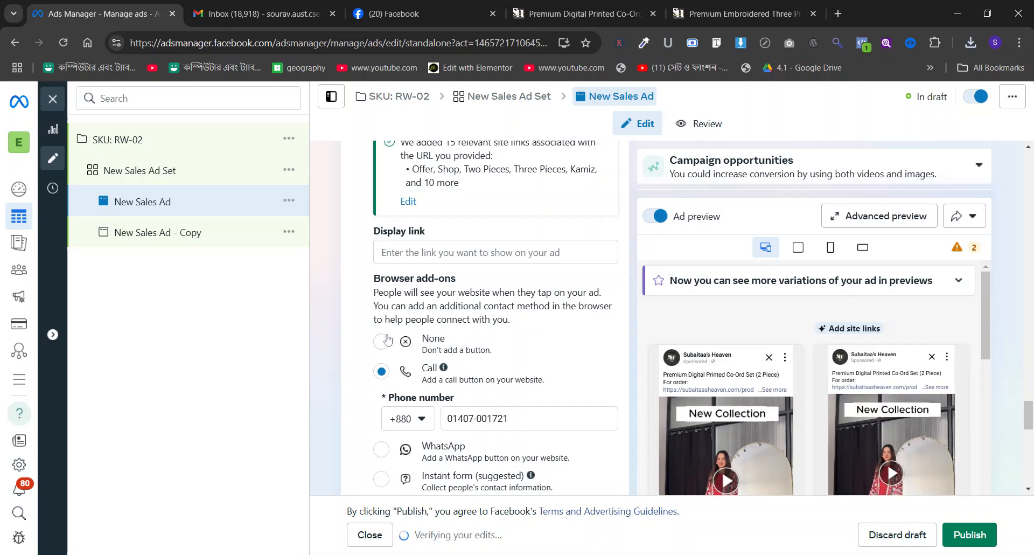
scroll(519, 340, "up", 5)
Change the format of the duplicated ad to Carousel.
left_click(176, 244)
scroll(470, 319, "up", 5)
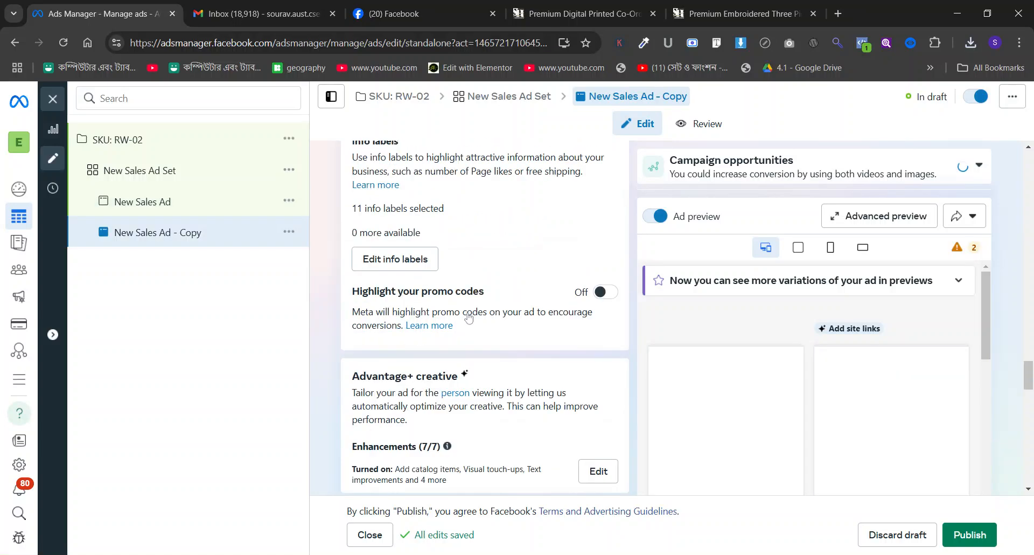
scroll(468, 317, "up", 10)
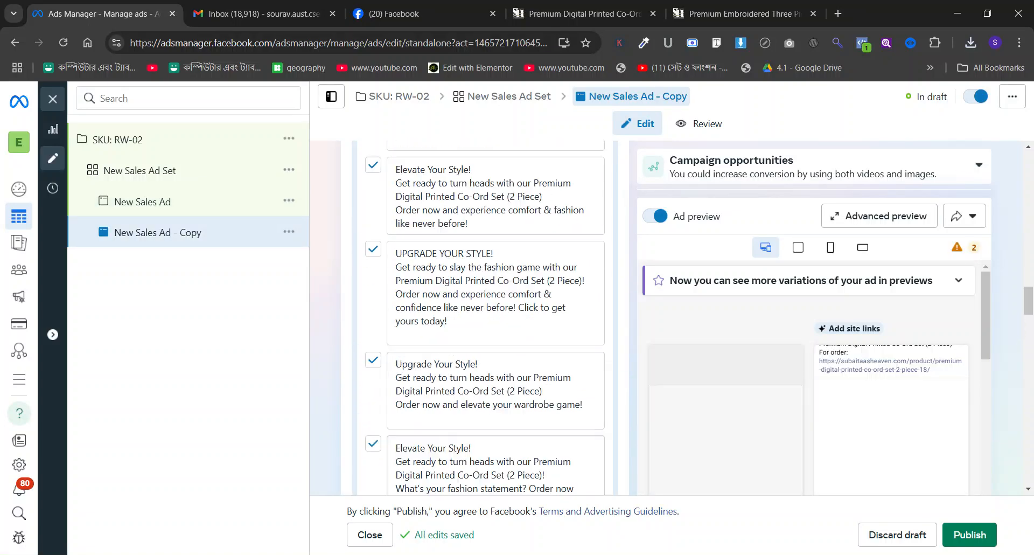
scroll(469, 318, "up", 10)
scroll(470, 318, "up", 6)
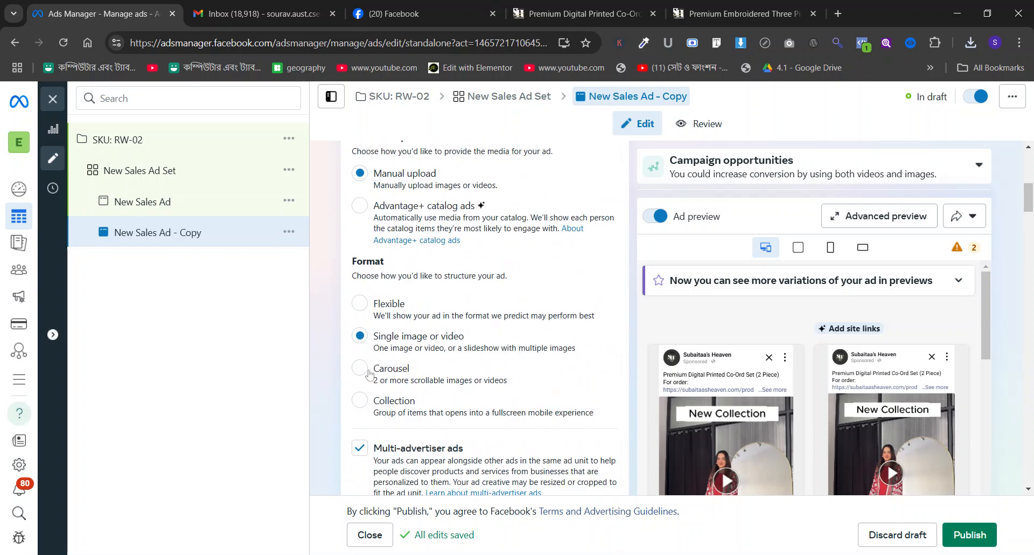
left_click(453, 368)
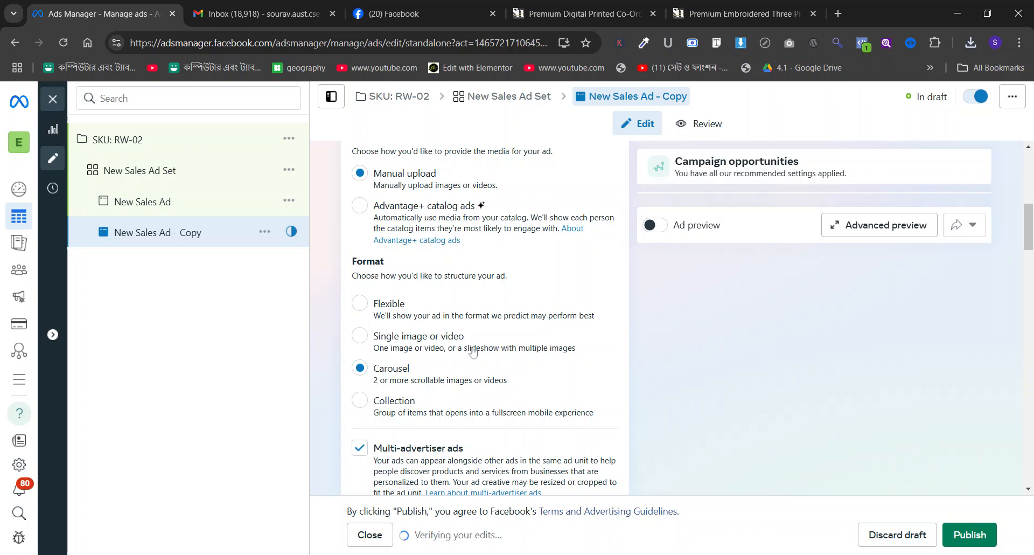
Start adding image cards to the carousel and upload the saved red co-ord set photos to the account images.
scroll(470, 358, "down", 8)
left_click(415, 288)
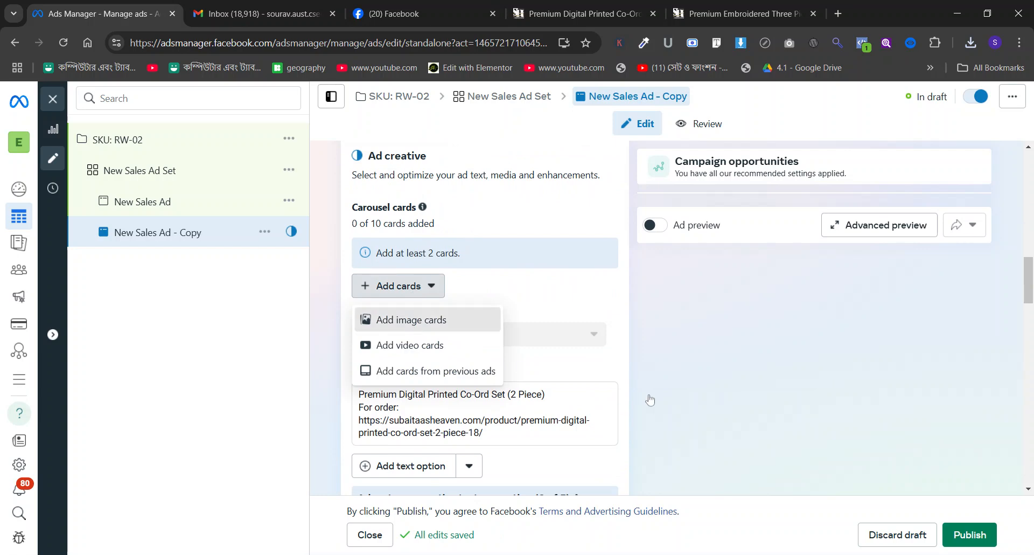
left_click(414, 322)
left_click(361, 554)
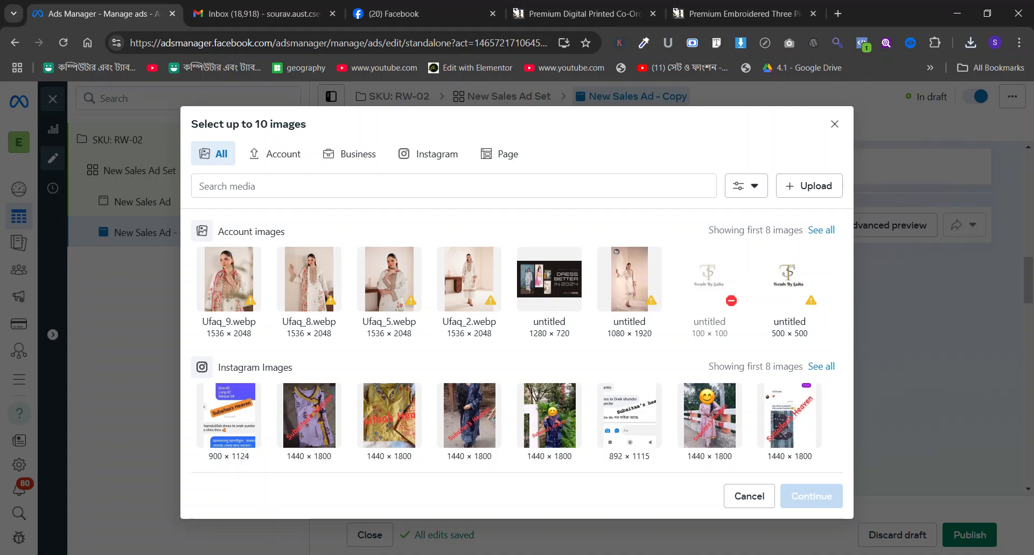
left_click_drag(378, 554, 561, 352)
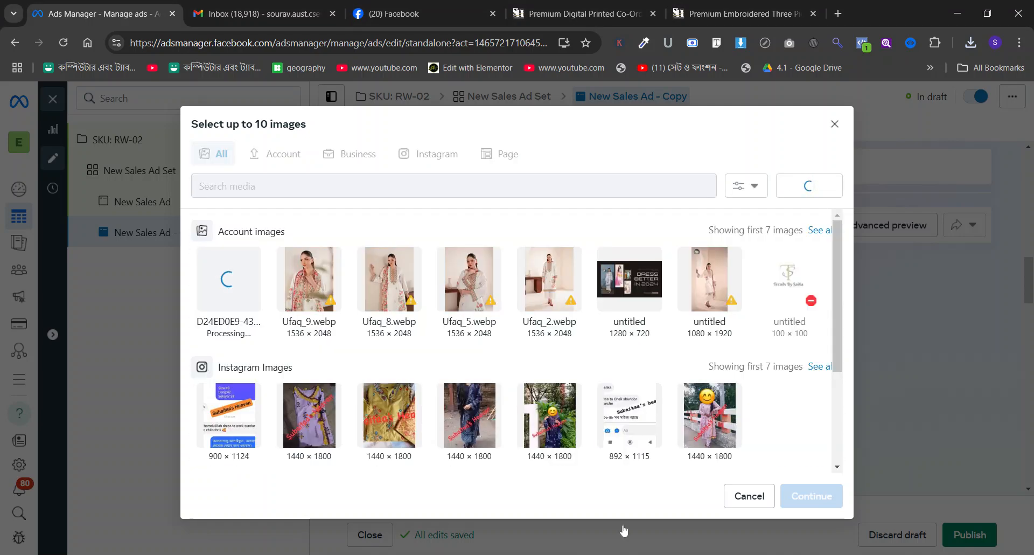
left_click(233, 5)
left_click(128, 4)
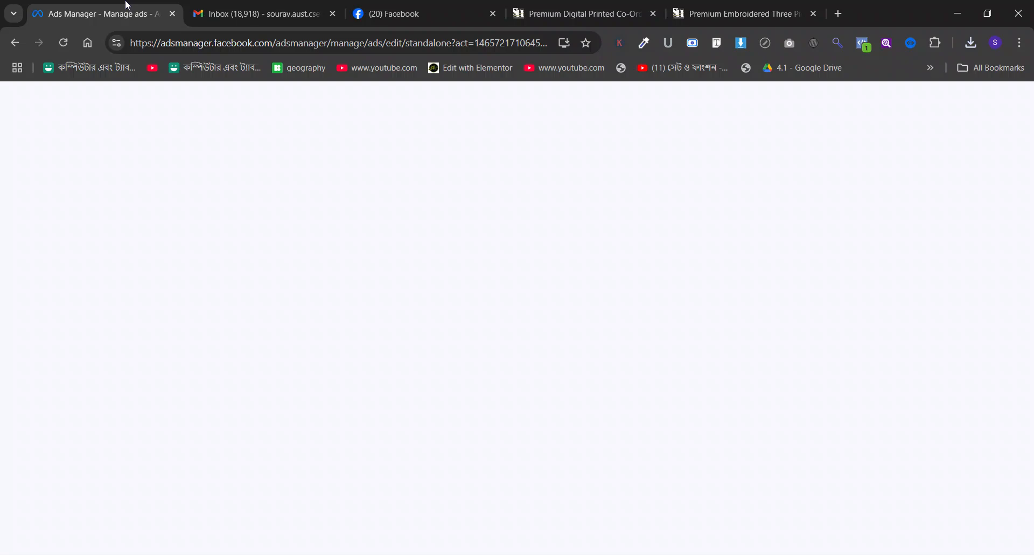
left_click(731, 10)
left_click(97, 13)
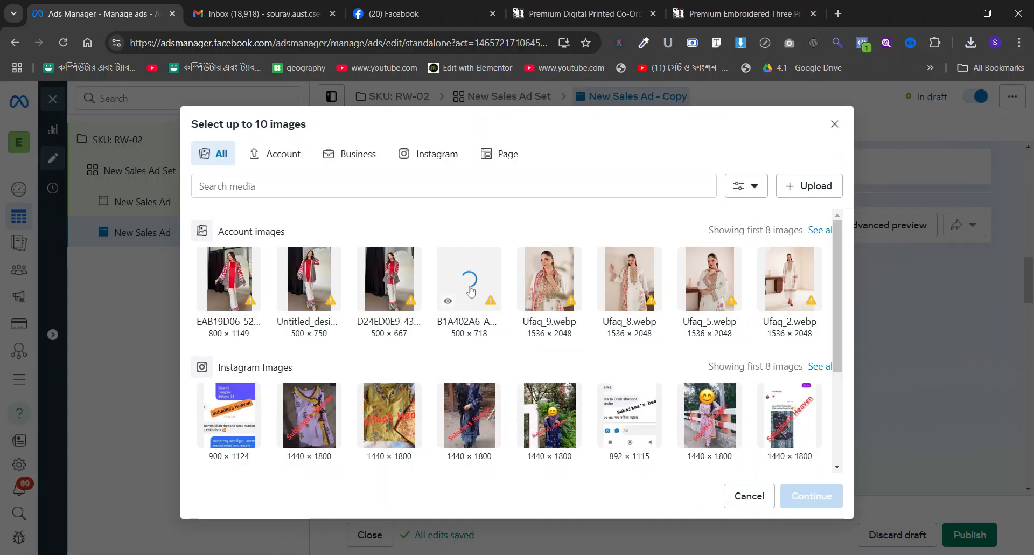
Select the four uploaded red co-ord set photos and add them as carousel cards.
left_click(251, 272)
left_click(309, 278)
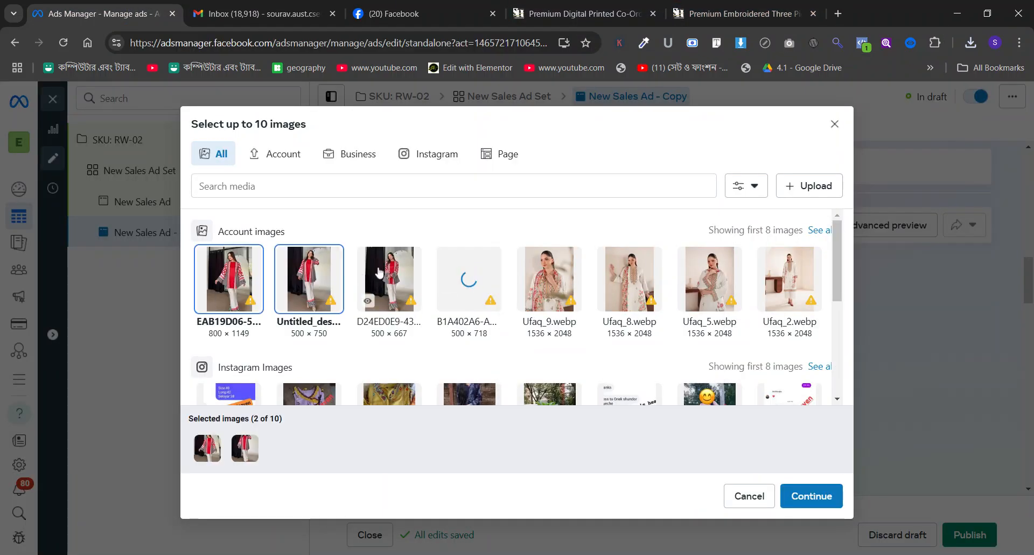
left_click(389, 277)
left_click(469, 277)
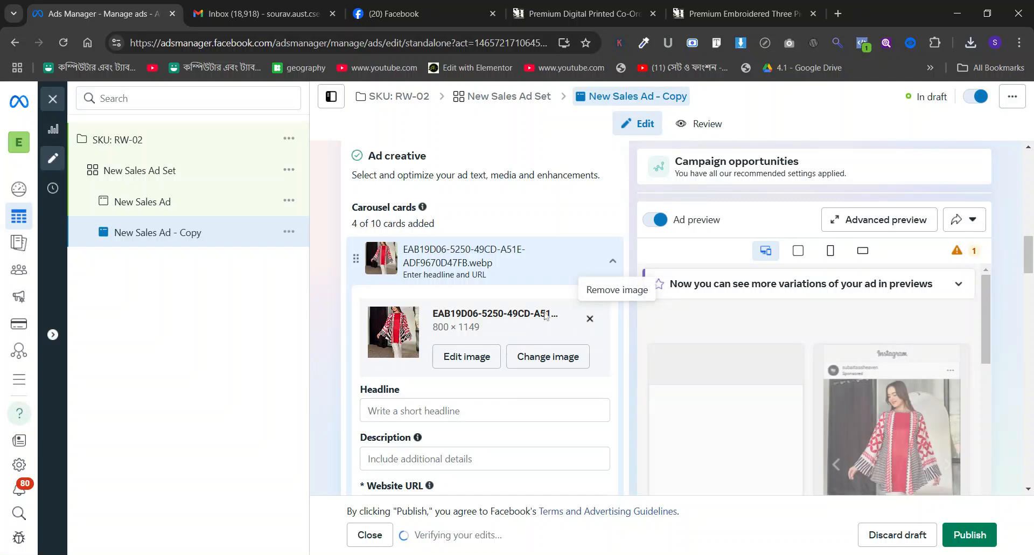
Copy the title "Premium Digital Printed Co-Ord Set (2 Piece)" from the RW-02 product page and apply it as the headline of all carousel cards.
scroll(527, 331, "down", 1)
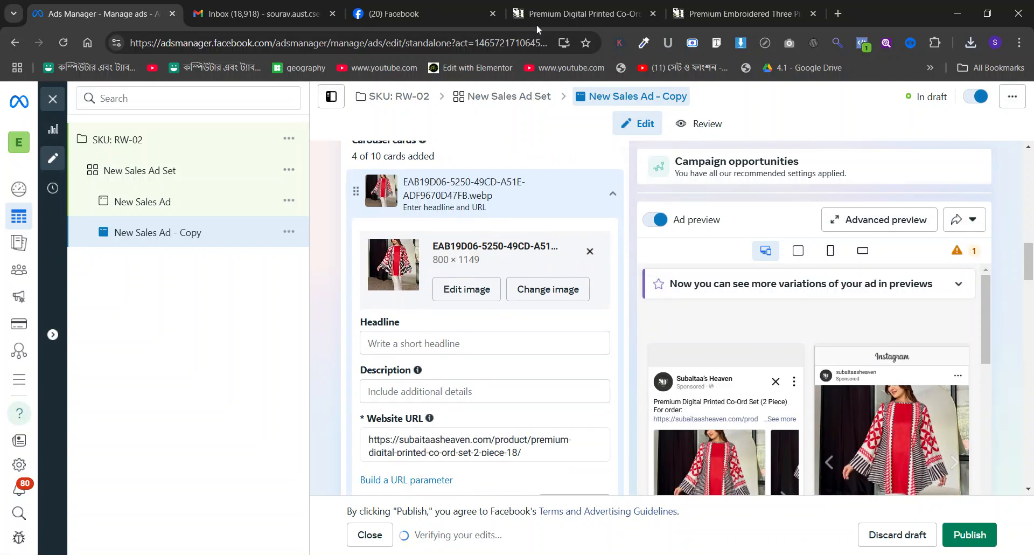
left_click(521, 12)
scroll(657, 215, "up", 2)
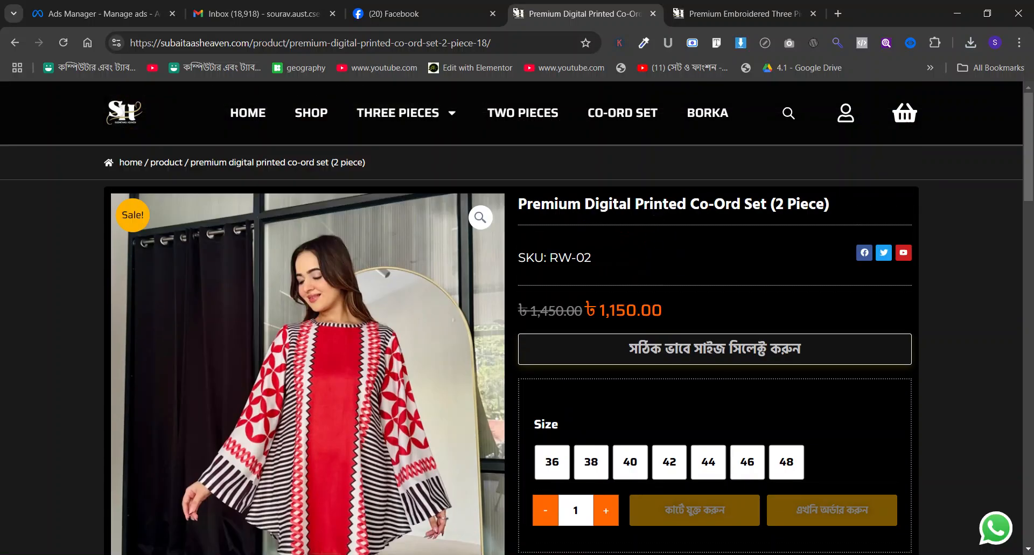
triple_click(654, 208)
key("ctrl+c")
left_click(150, 12)
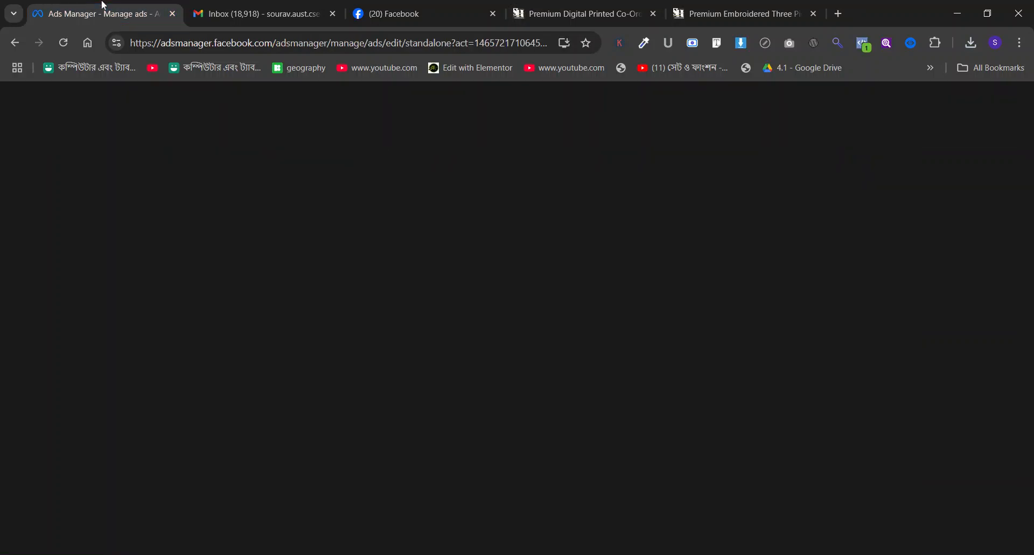
left_click(398, 344)
key("ctrl+v")
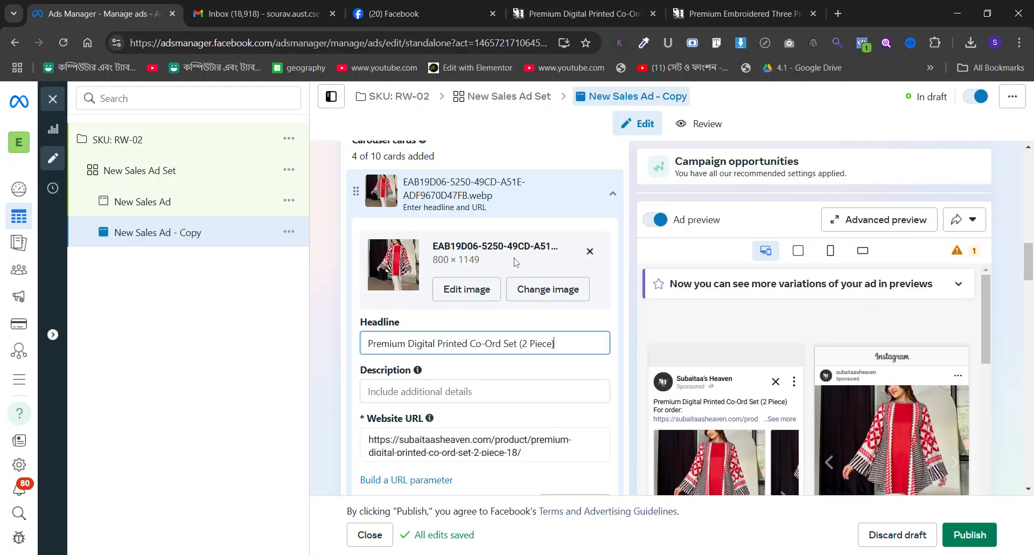
left_click(585, 330)
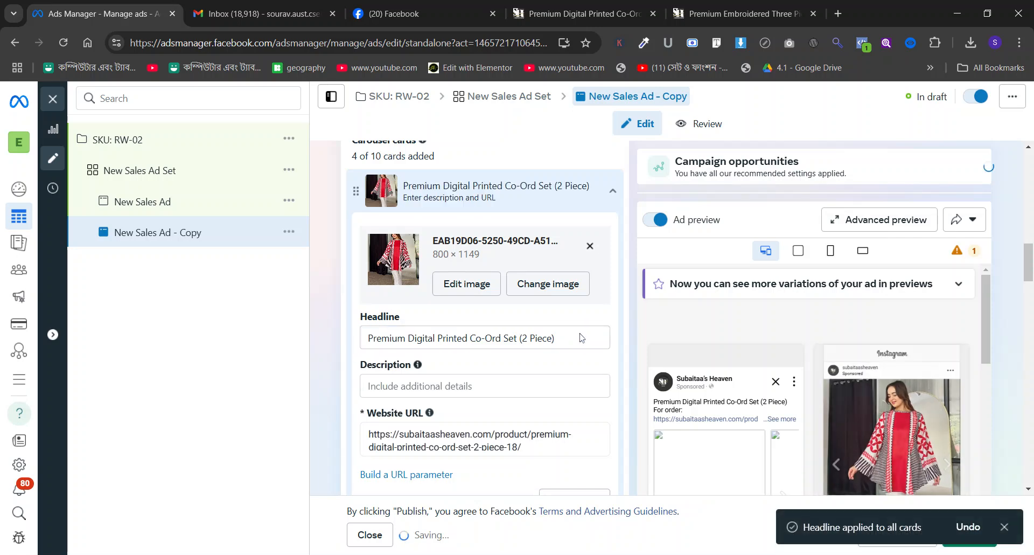
Go through the carousel ad's description and primary text fields and check the offer wording in the original video ad's preview.
left_click(533, 375)
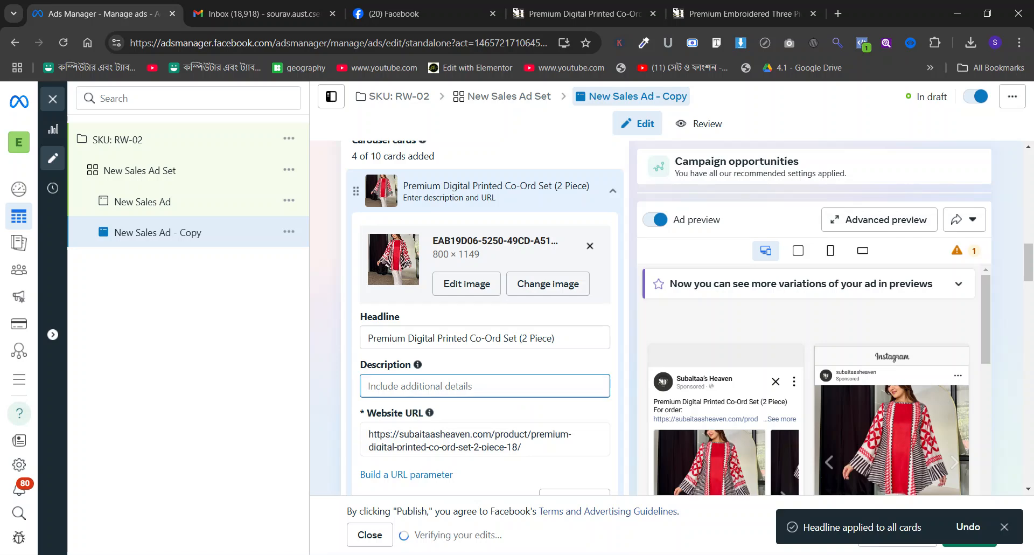
scroll(506, 365, "down", 8)
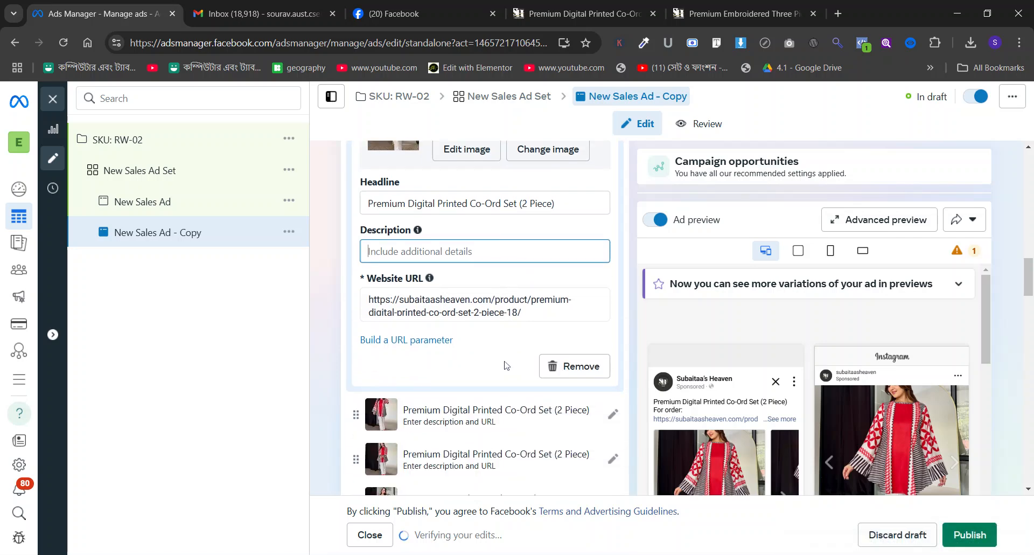
scroll(506, 365, "down", 1)
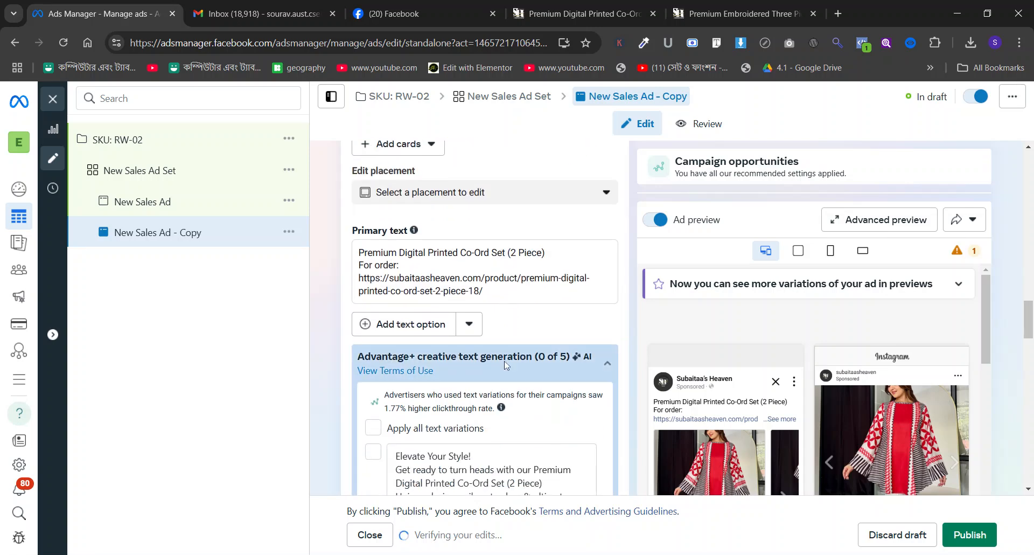
left_click(448, 266)
left_click(339, 272)
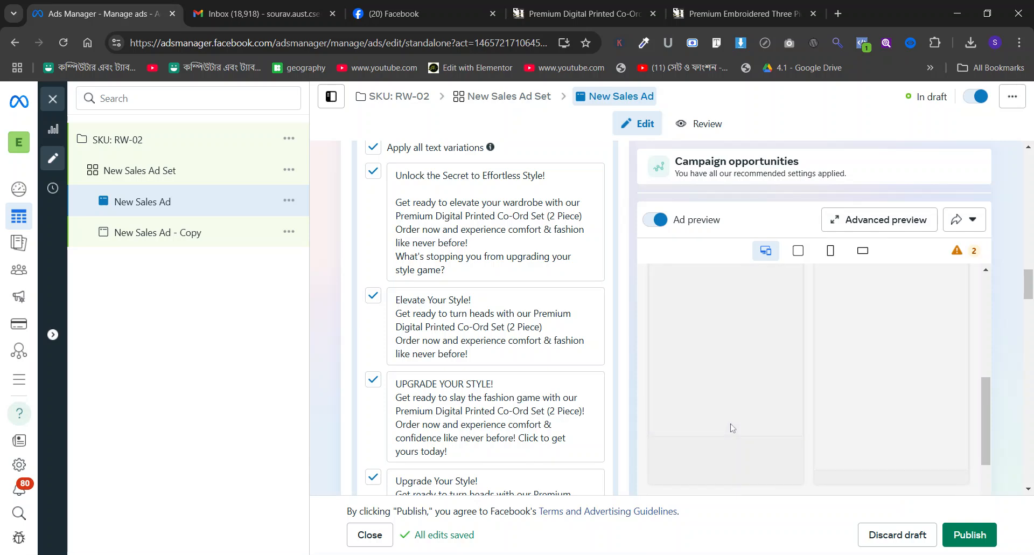
scroll(732, 427, "up", 3)
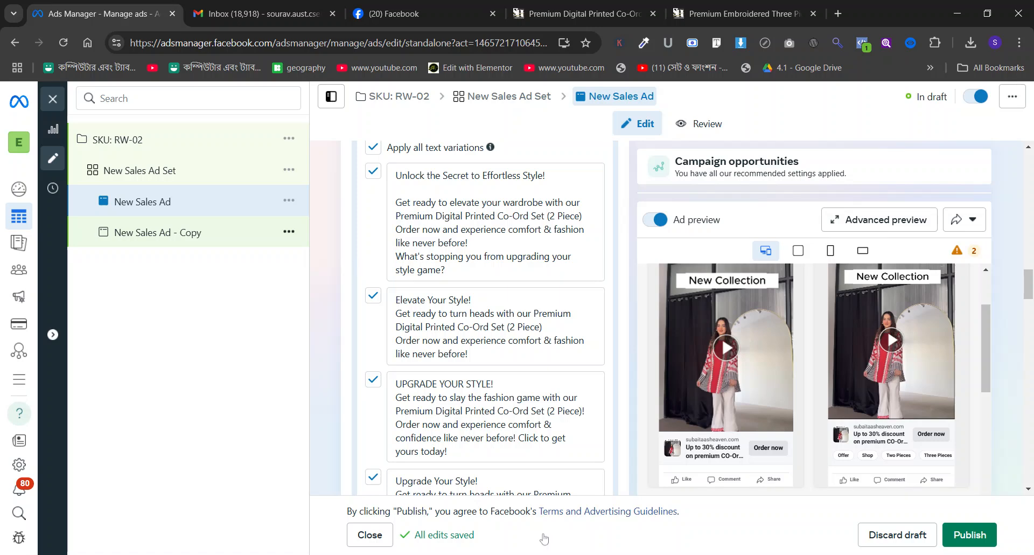
Back in the copied ad, enter the description "Up to 30% off on Premium Co-Ord Set" for the first card and apply it to all cards.
left_click(167, 232)
scroll(541, 309, "up", 8)
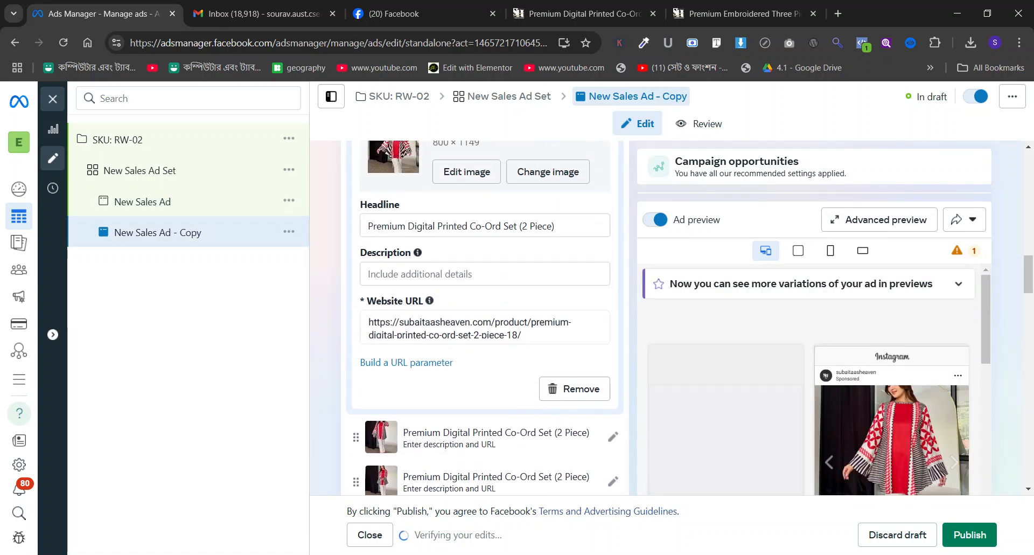
scroll(518, 319, "up", 1)
left_click(511, 324)
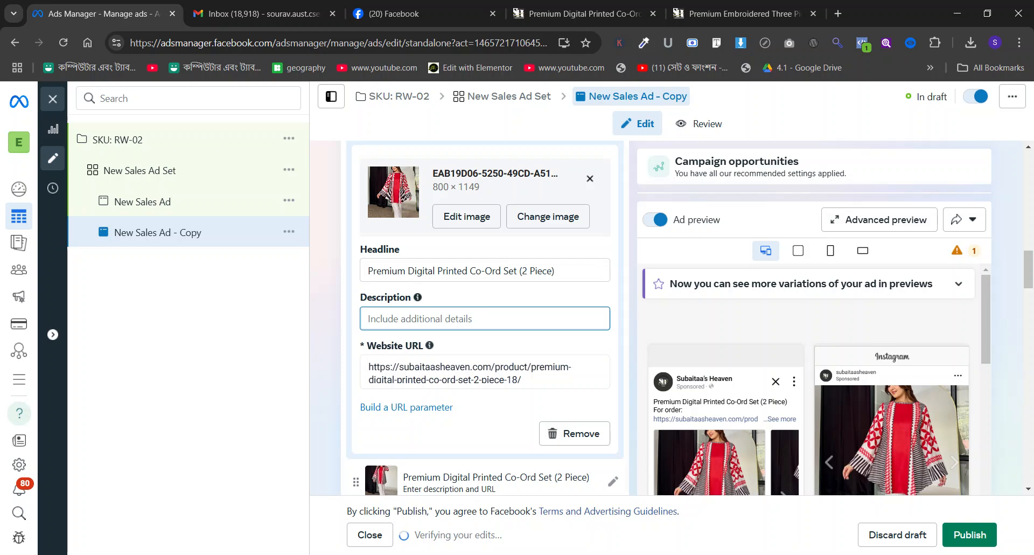
type("Up to 30% off on Premium Co-")
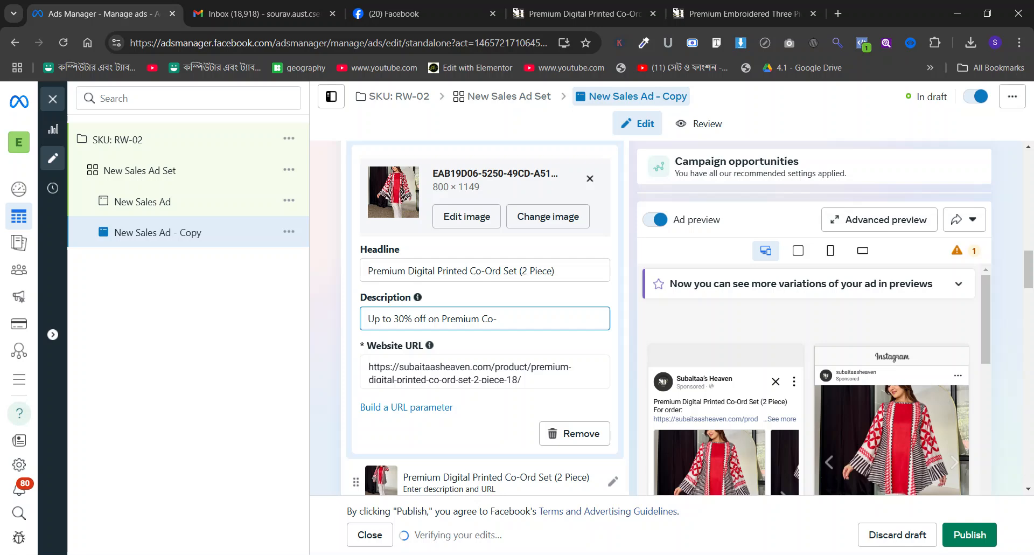
type("rOrd")
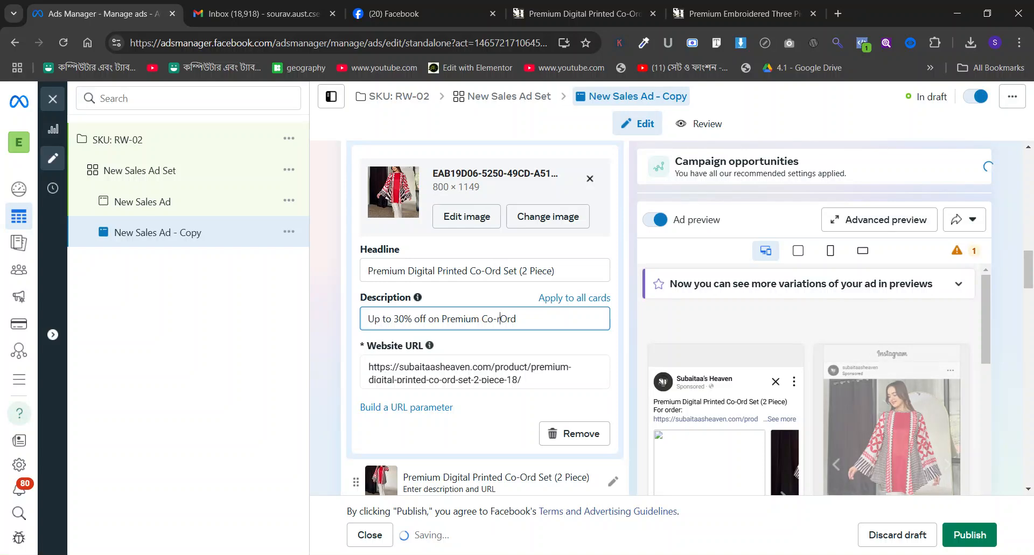
key("BackSpace")
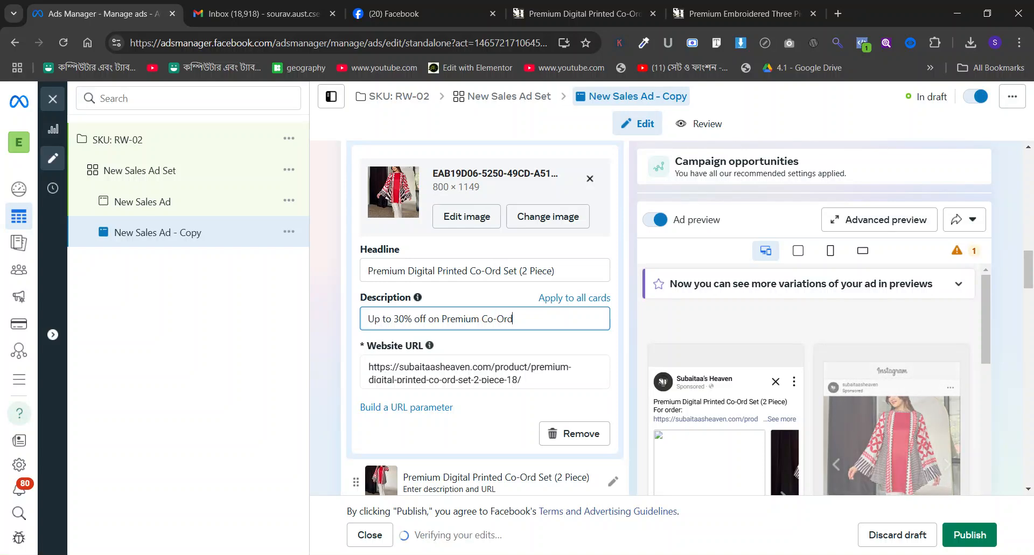
type("Set")
left_click(576, 299)
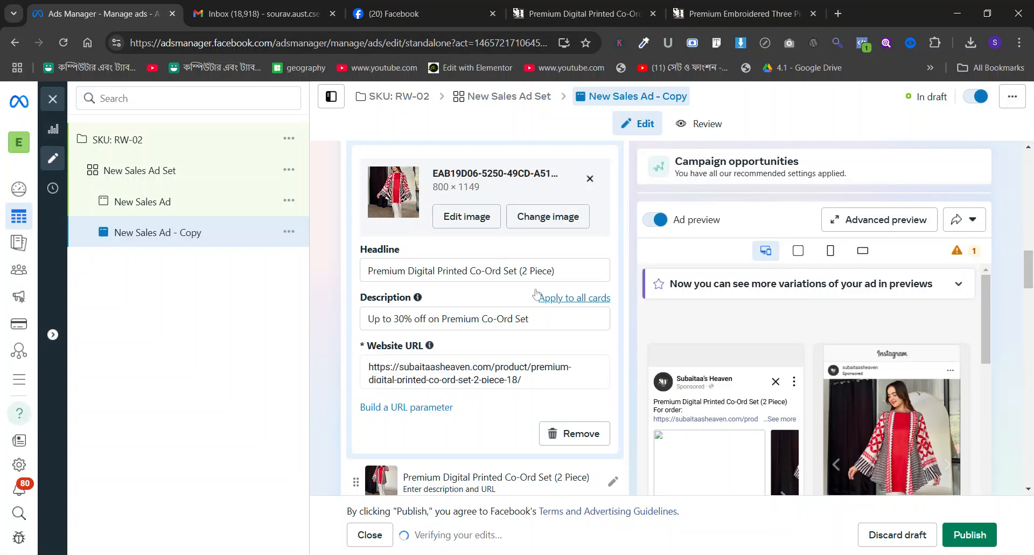
Check the last carousel card and enable all generated text variations for the copied ad's primary text.
scroll(538, 294, "down", 2)
scroll(612, 386, "down", 5)
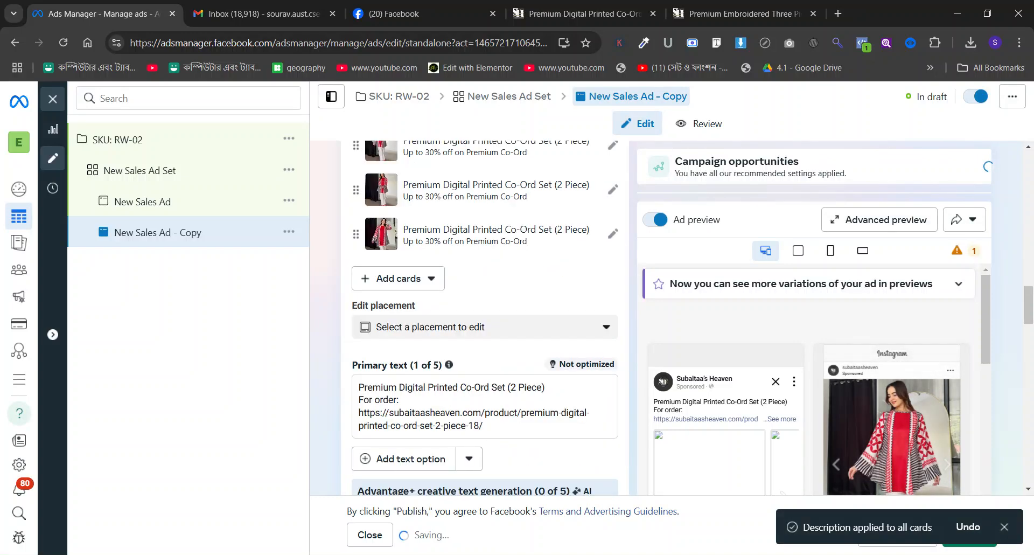
left_click(613, 236)
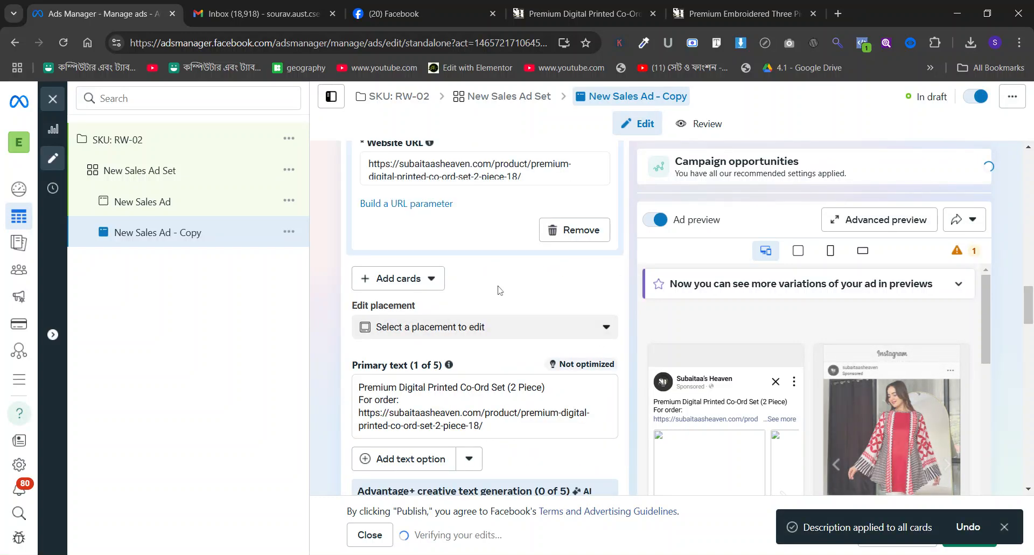
scroll(500, 289, "down", 2)
left_click(490, 291)
left_click(378, 432)
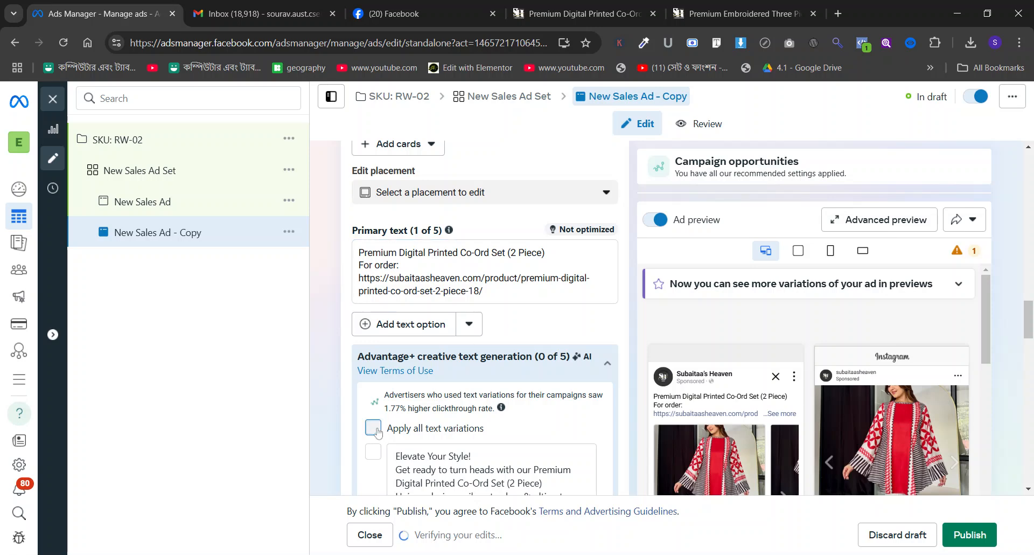
key("space")
Preview the copied ad's See more URL on the shop website and return to Ads Manager.
scroll(356, 351, "down", 12)
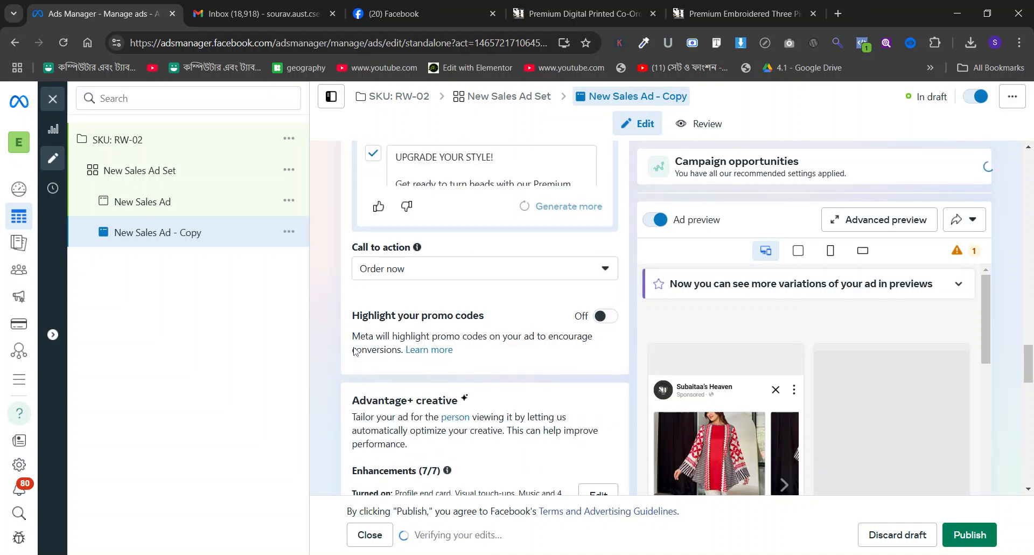
scroll(355, 352, "down", 4)
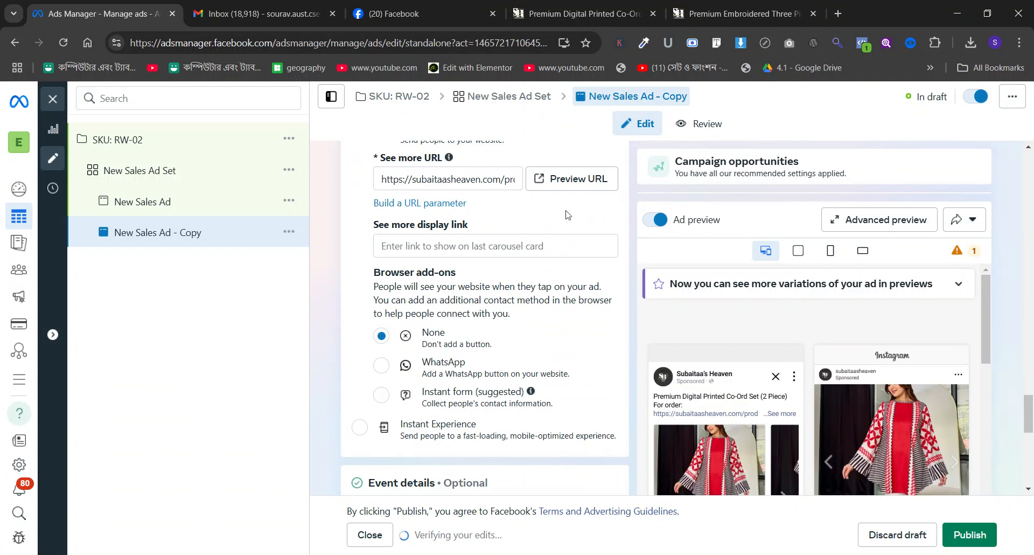
left_click(572, 179)
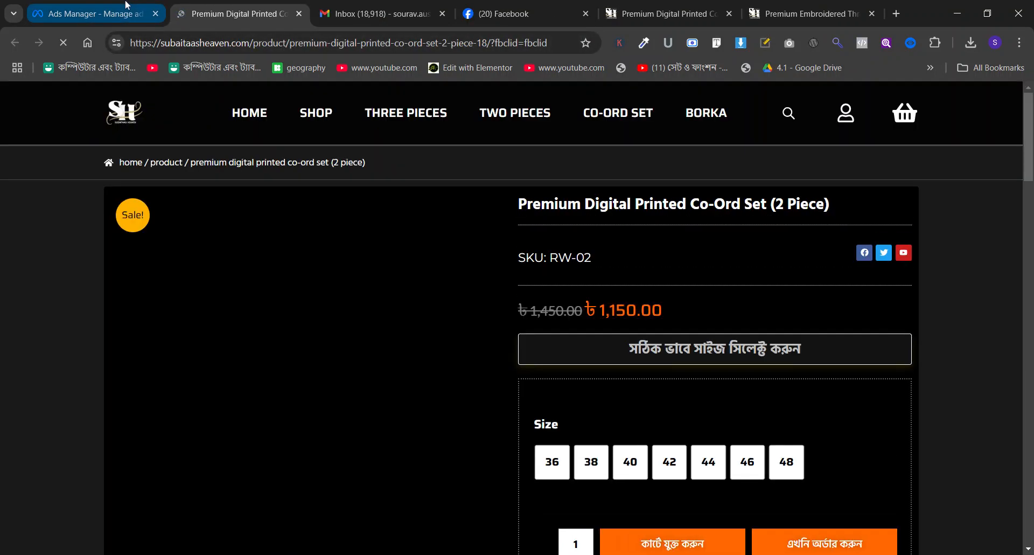
left_click(89, 4)
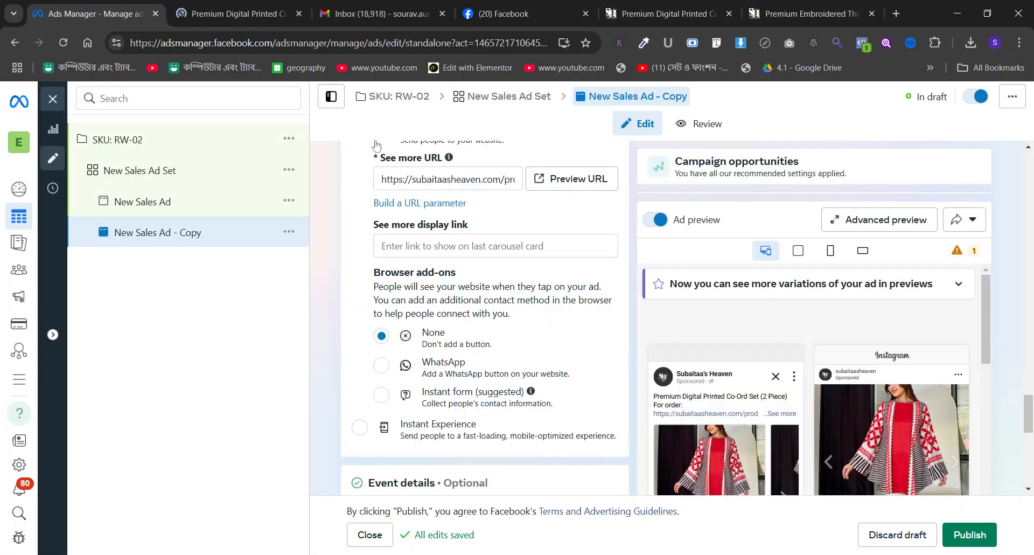
Review the settings of New Sales Ad Set.
left_click(249, 190)
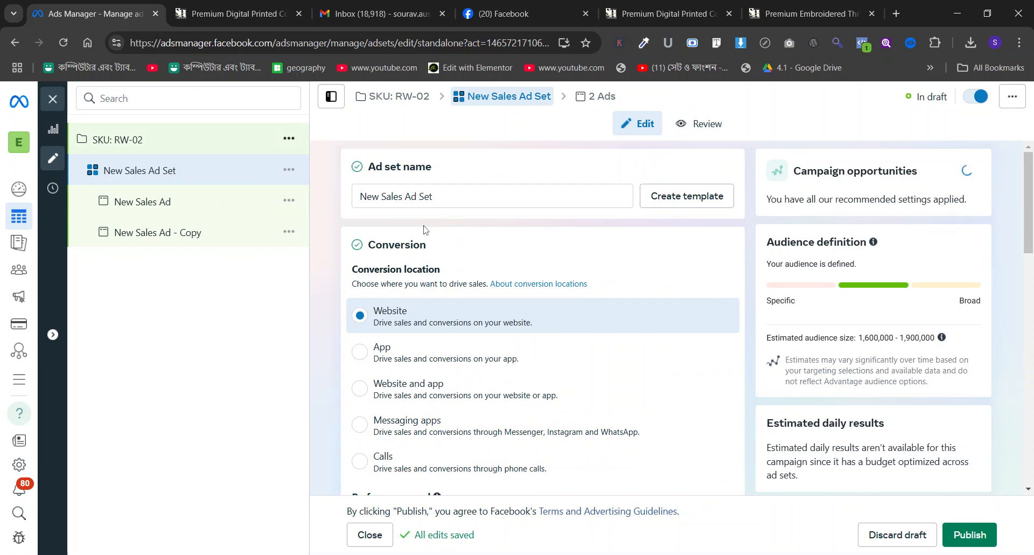
scroll(426, 229, "down", 6)
scroll(426, 230, "down", 2)
Set the RW-02 campaign's daily budget to $12.00 and publish it with its ad set and both ads.
left_click(169, 150)
scroll(560, 293, "down", 13)
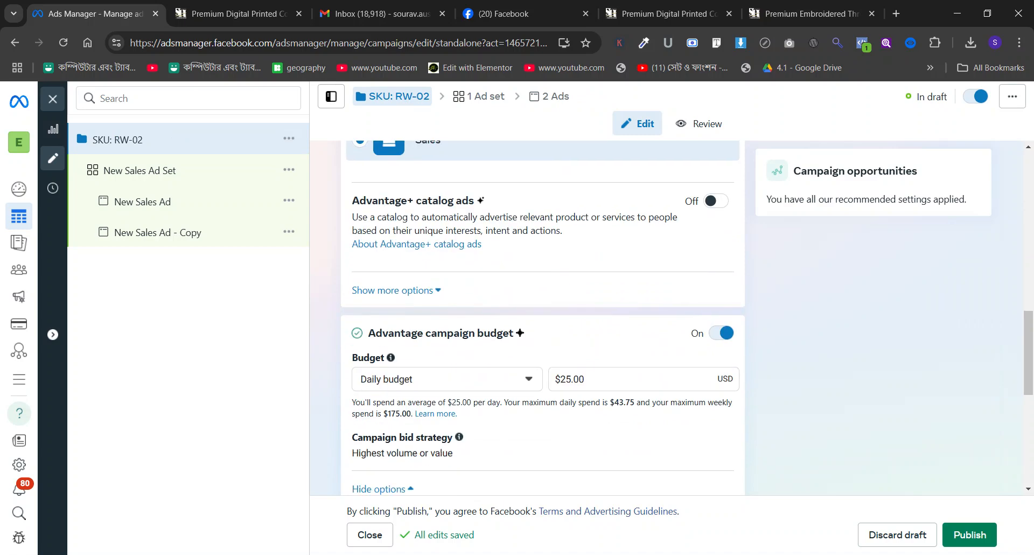
left_click_drag(572, 380, 561, 380)
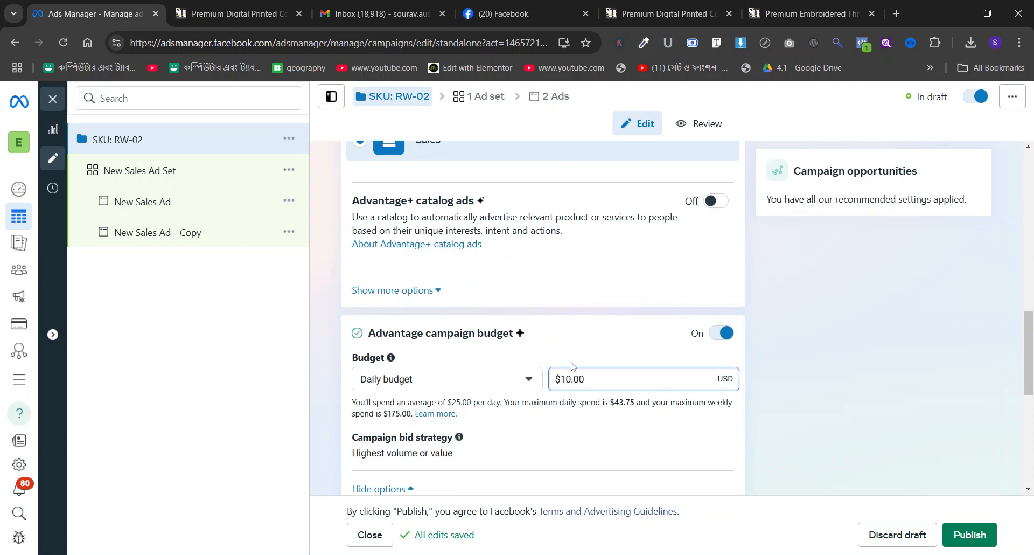
left_click(694, 297)
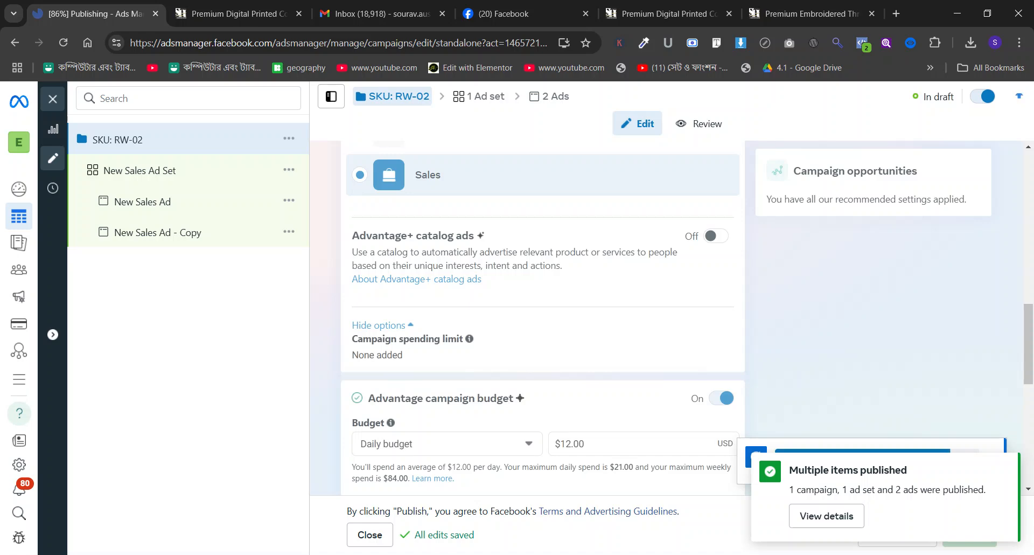
left_click(52, 99)
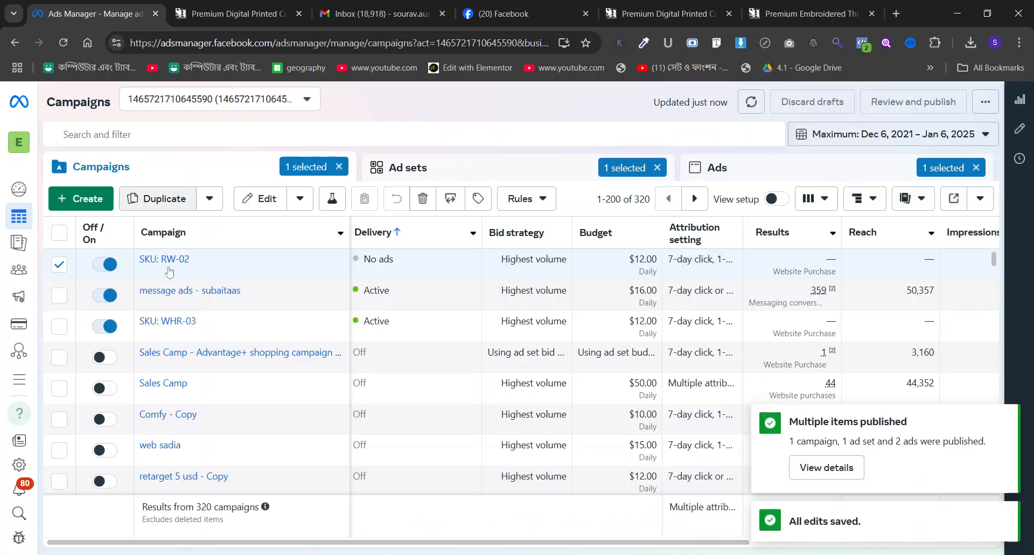
left_click(60, 264)
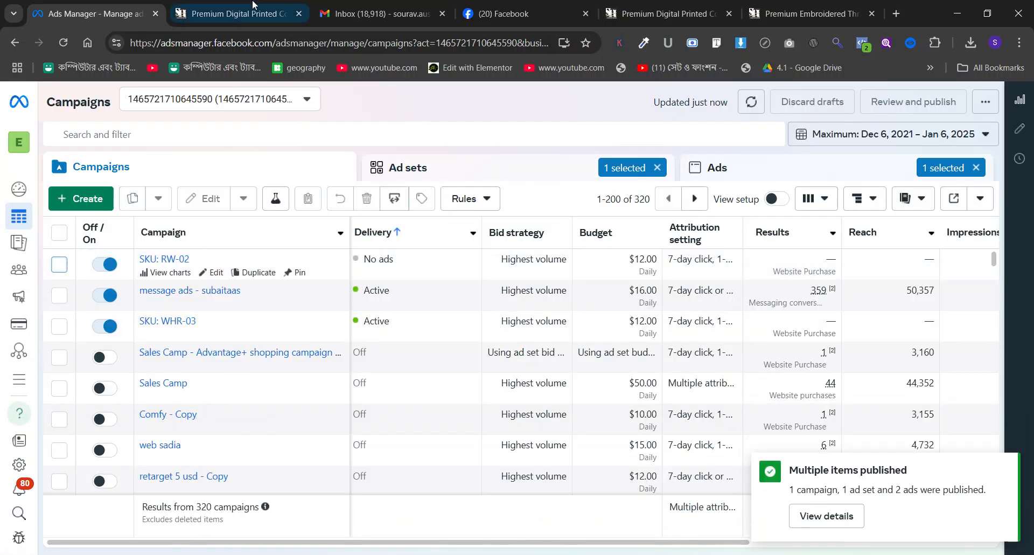
On the shop website, browse the home page's collection and open the product page of the black two-piece co-ord set.
left_click(253, 11)
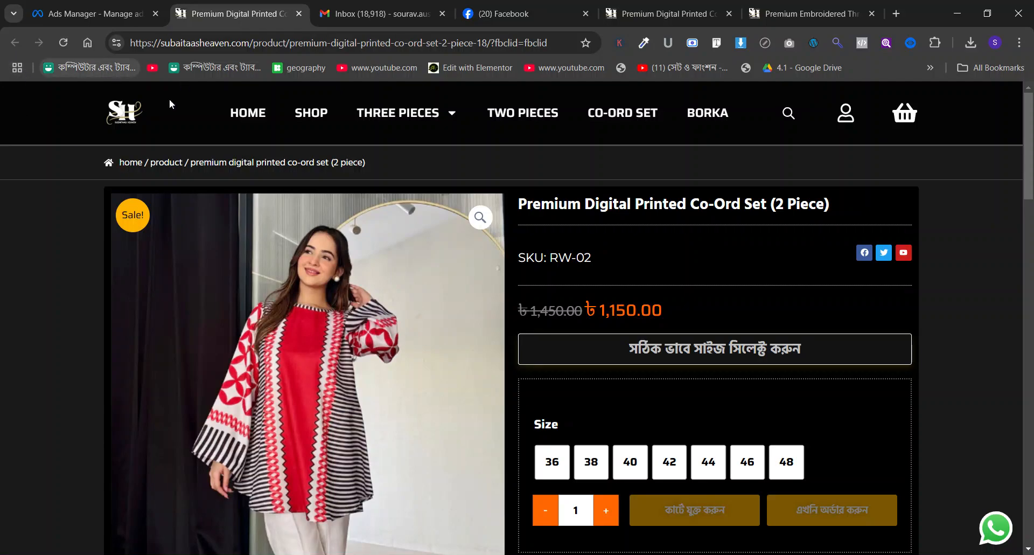
left_click(143, 116)
scroll(362, 286, "down", 10)
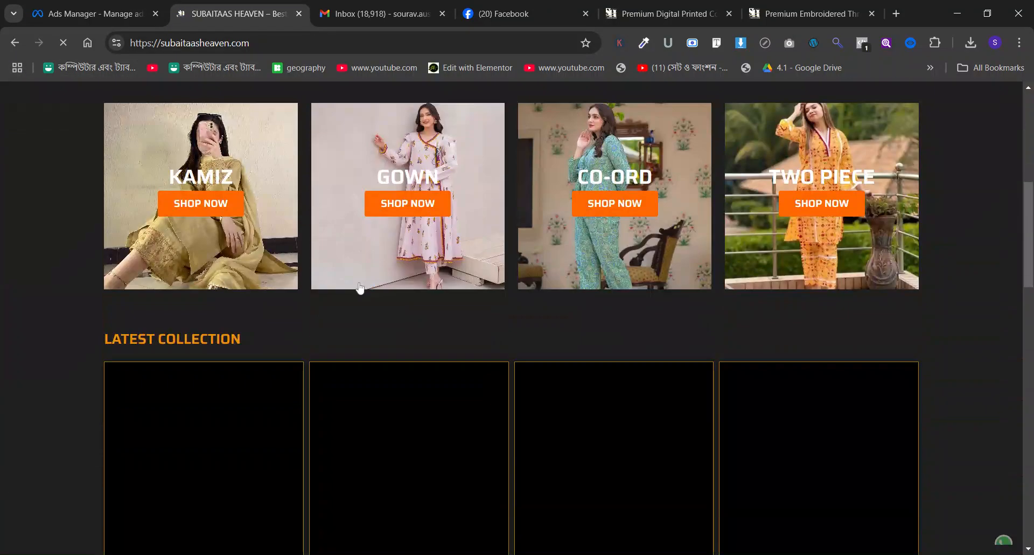
scroll(360, 289, "up", 2)
scroll(360, 289, "down", 12)
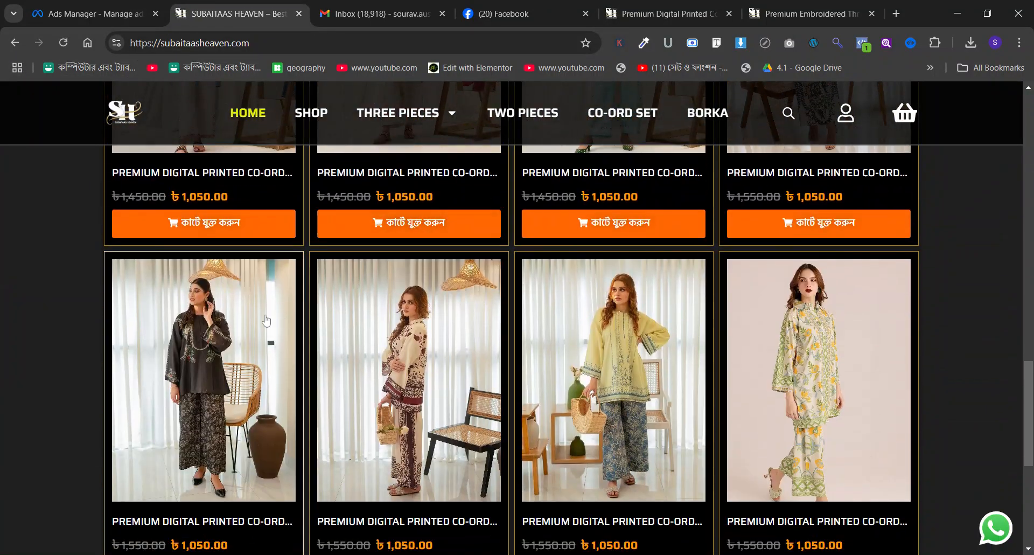
left_click(266, 321)
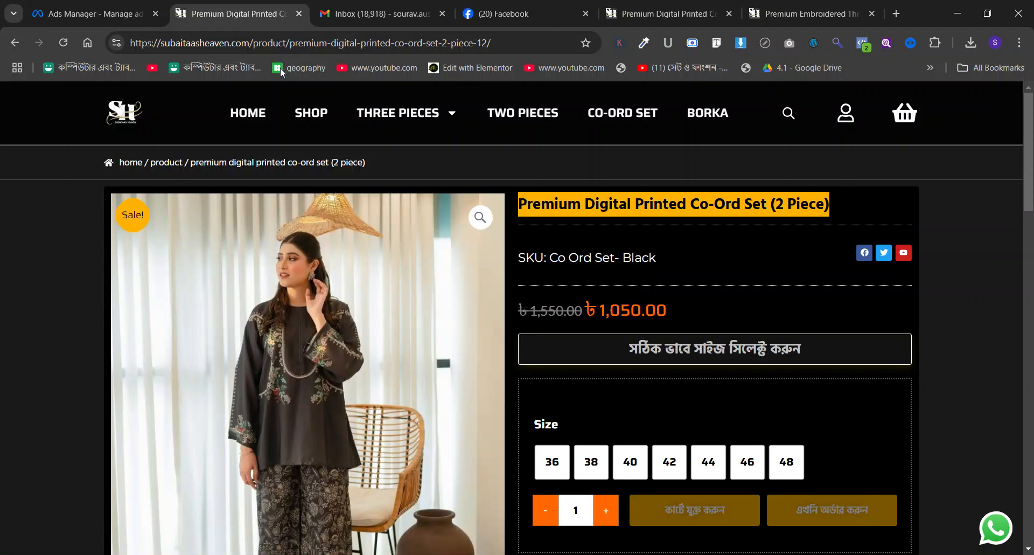
Return to Ads Manager and create a new auction campaign with the Sales objective.
left_click(92, 14)
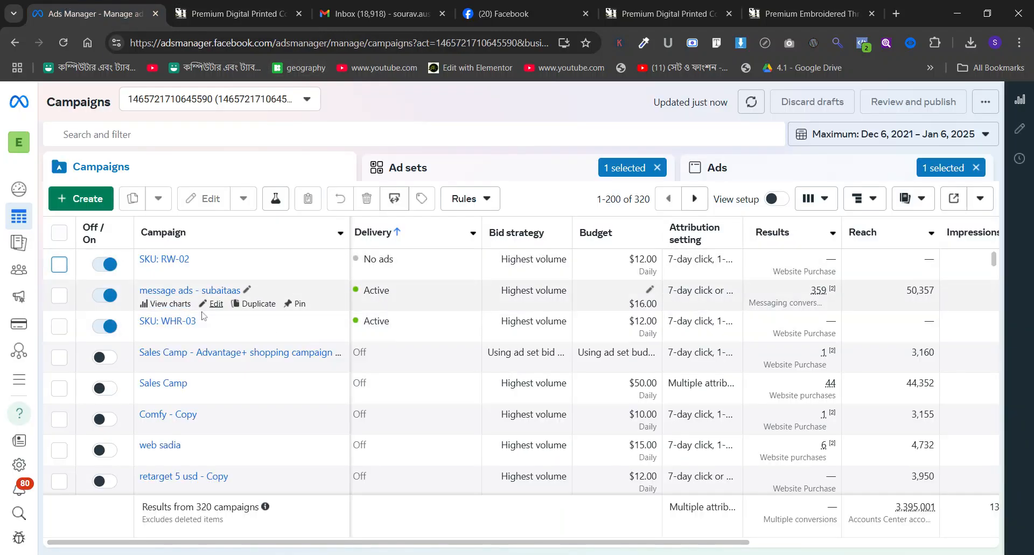
mouse_move(185, 273)
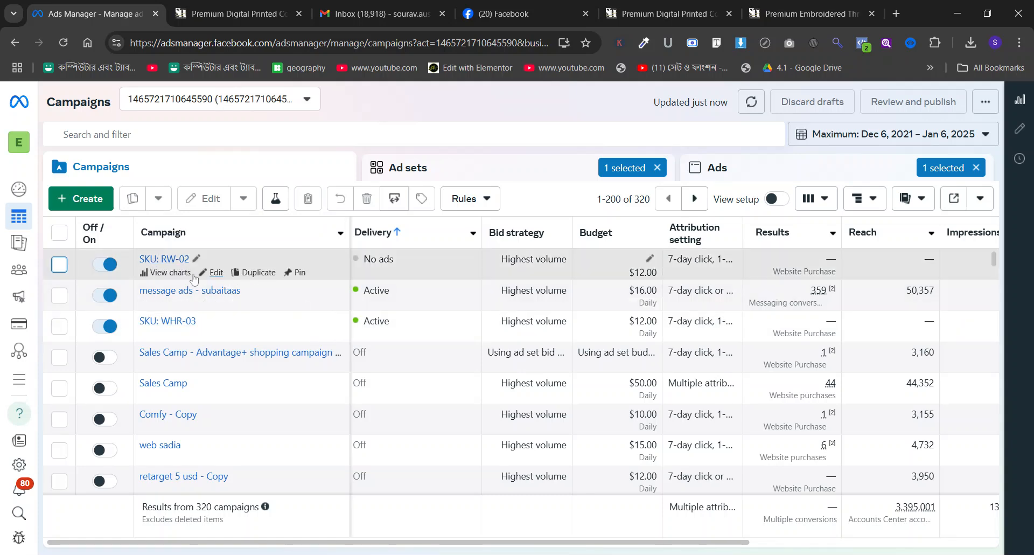
left_click(91, 200)
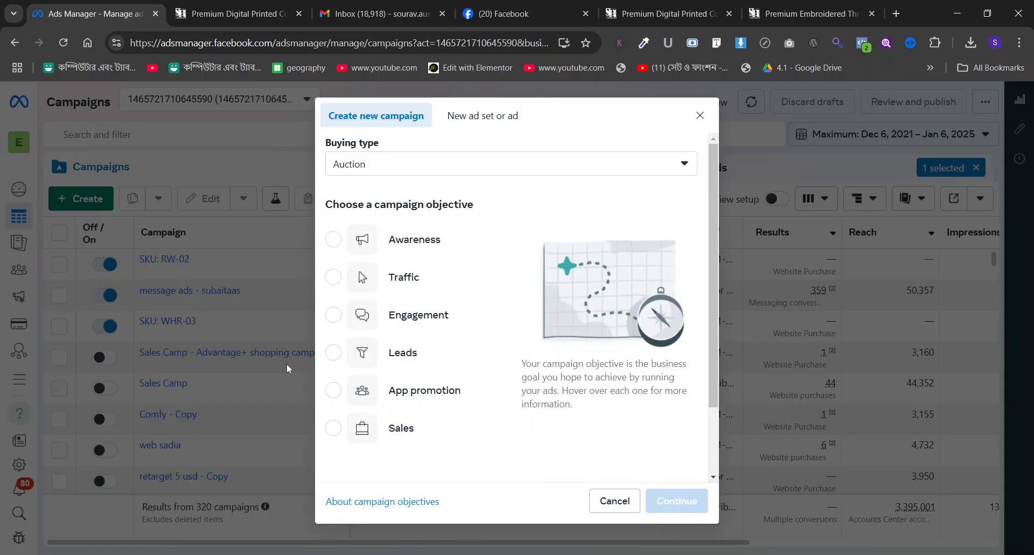
left_click(402, 427)
left_click(695, 501)
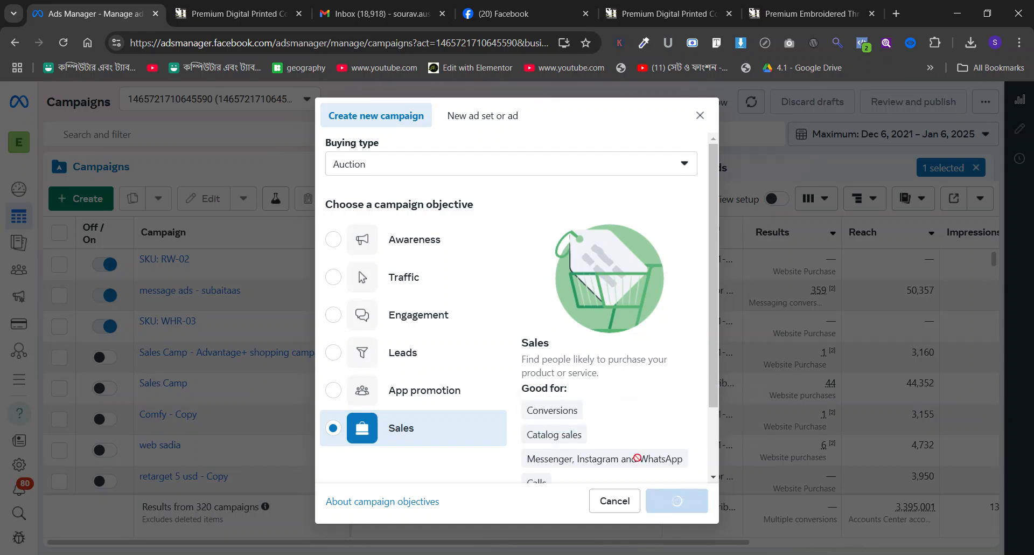
left_click(526, 447)
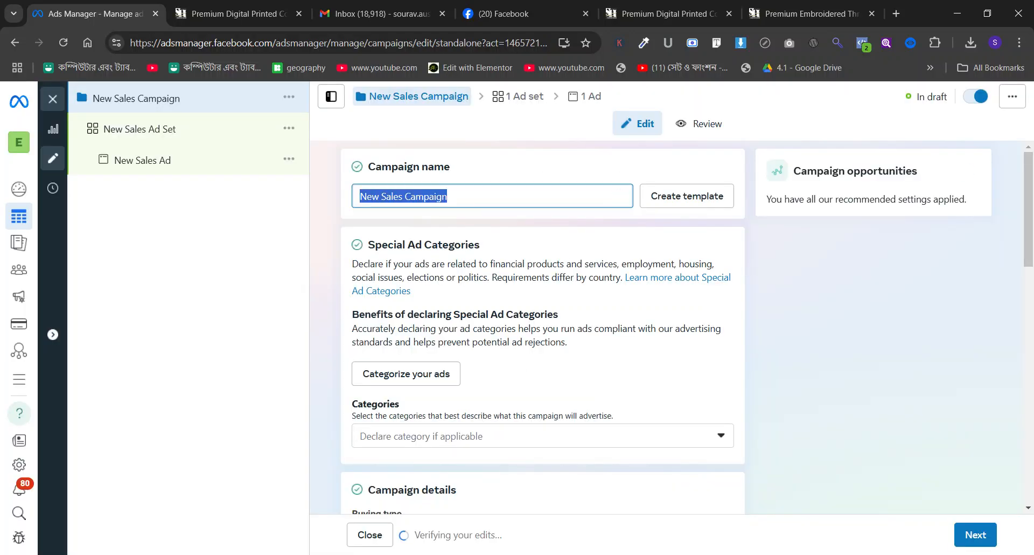
Name the new campaign "SKU: Co Ord Set- Black", copying the SKU text from the shop's product page.
type("SKu")
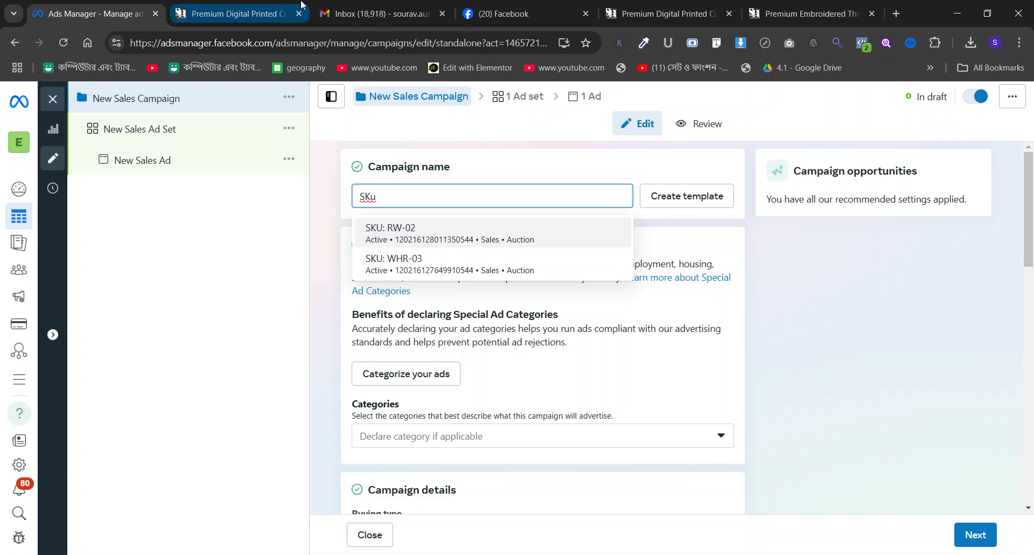
left_click(242, 14)
triple_click(617, 255)
key("ctrl+c")
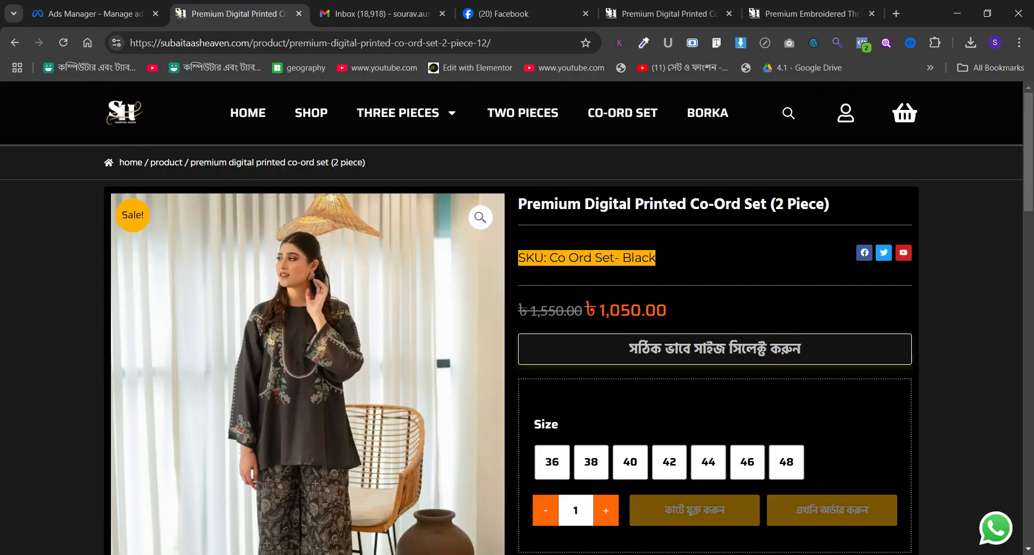
left_click(141, 11)
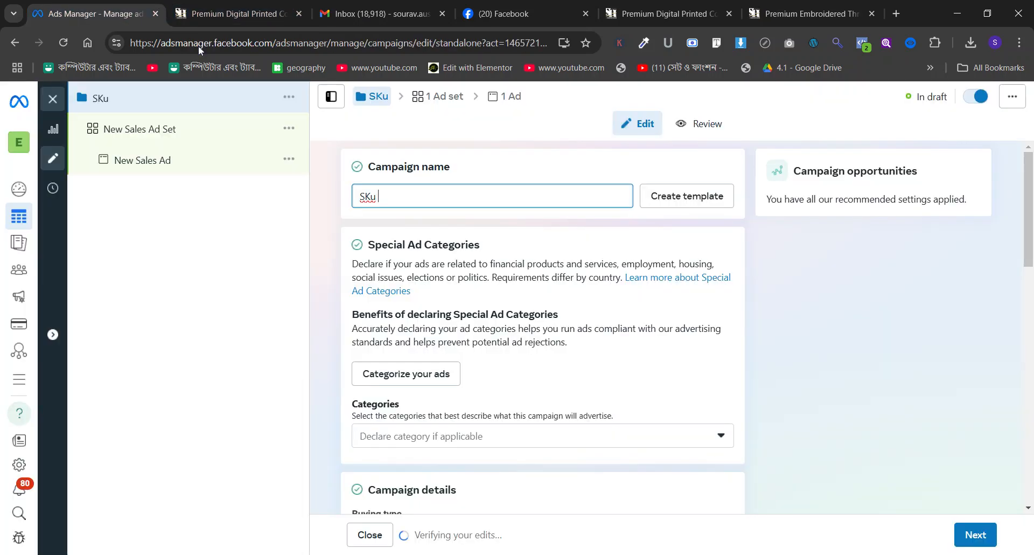
triple_click(395, 194)
key("ctrl+v")
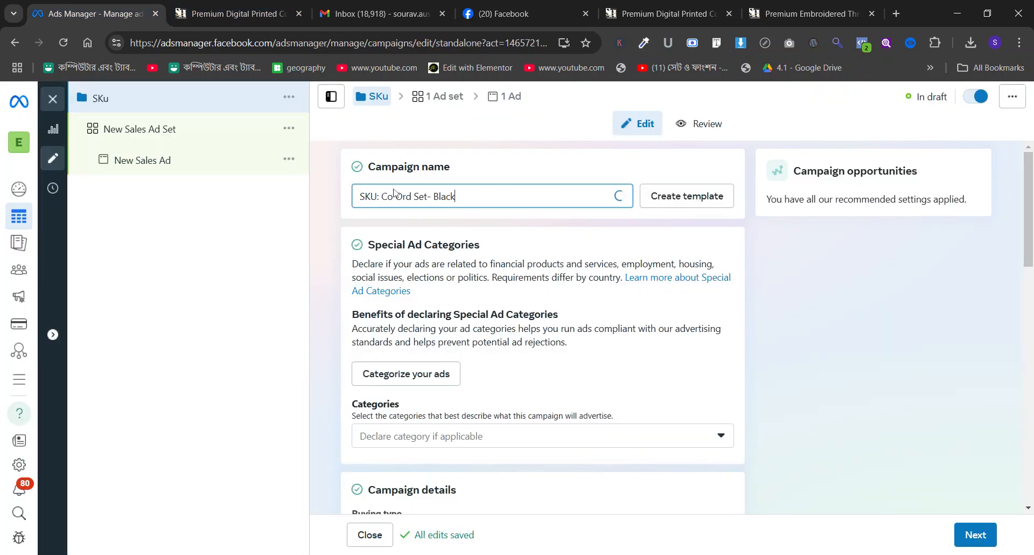
Set the daily budget of the SKU: Co Ord Set- Black campaign to $12.
left_click(180, 138)
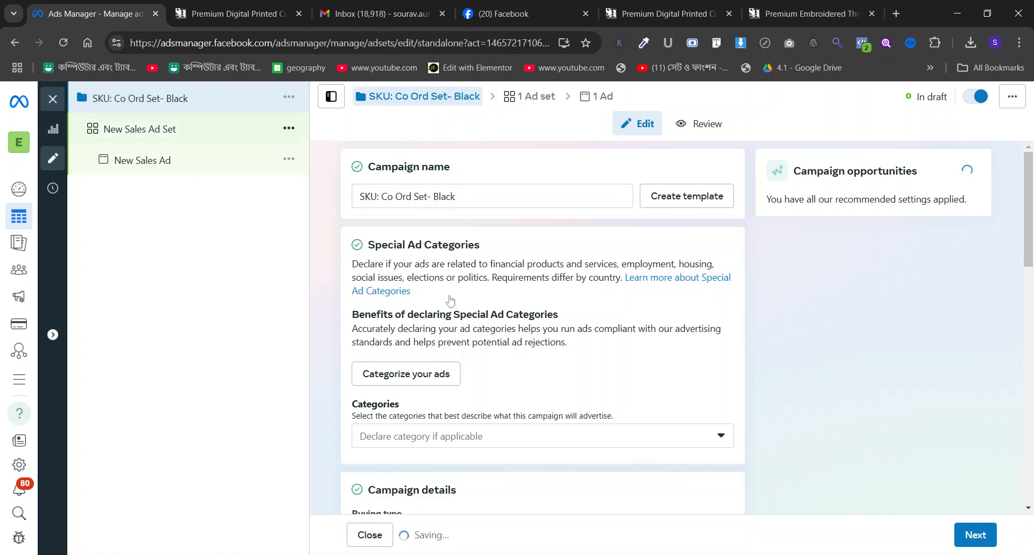
left_click(236, 141)
left_click(202, 109)
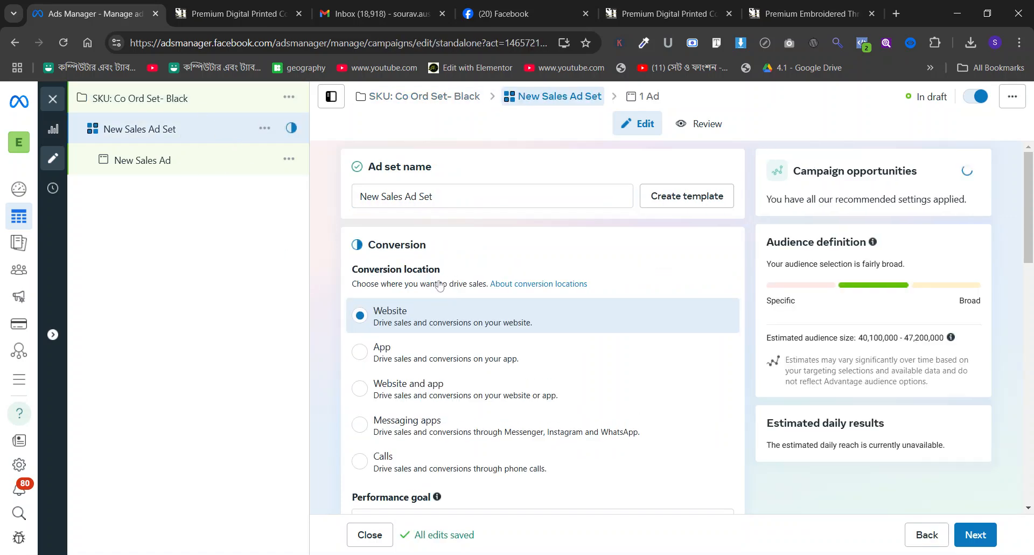
scroll(550, 405, "down", 5)
double_click(572, 386)
type("12")
left_click(598, 325)
Set the conversion event of New Sales Ad Set to Purchase.
left_click(141, 131)
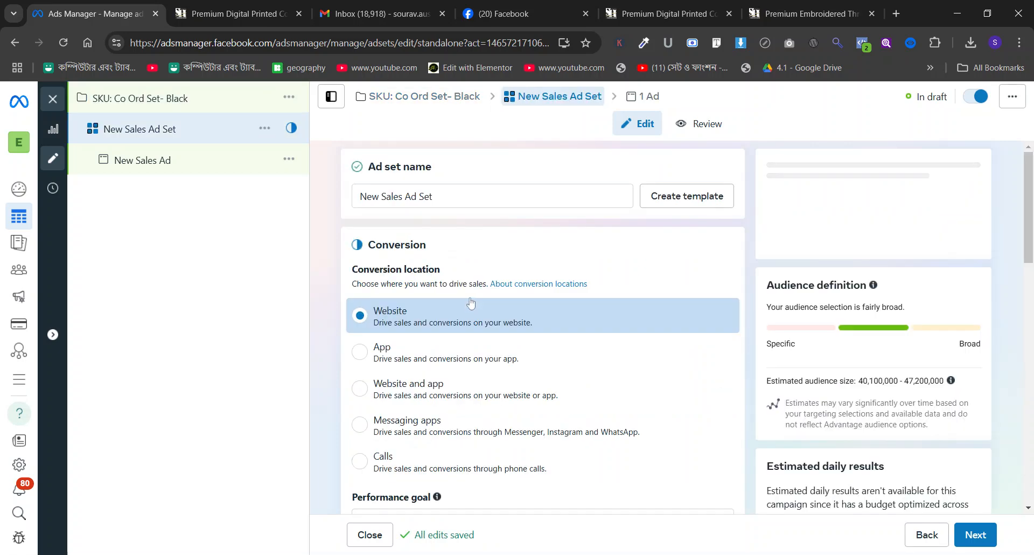
scroll(469, 304, "down", 5)
left_click(437, 353)
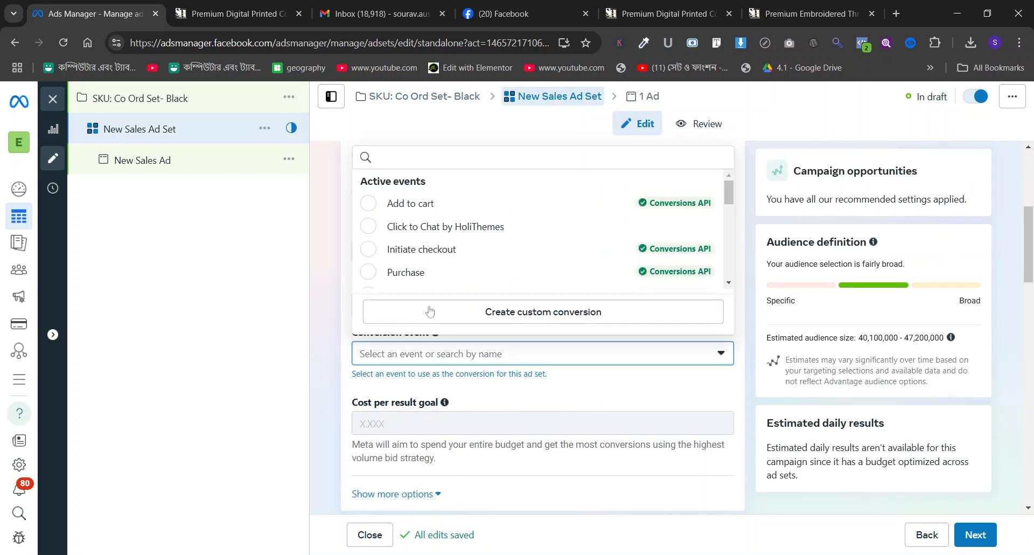
left_click(405, 273)
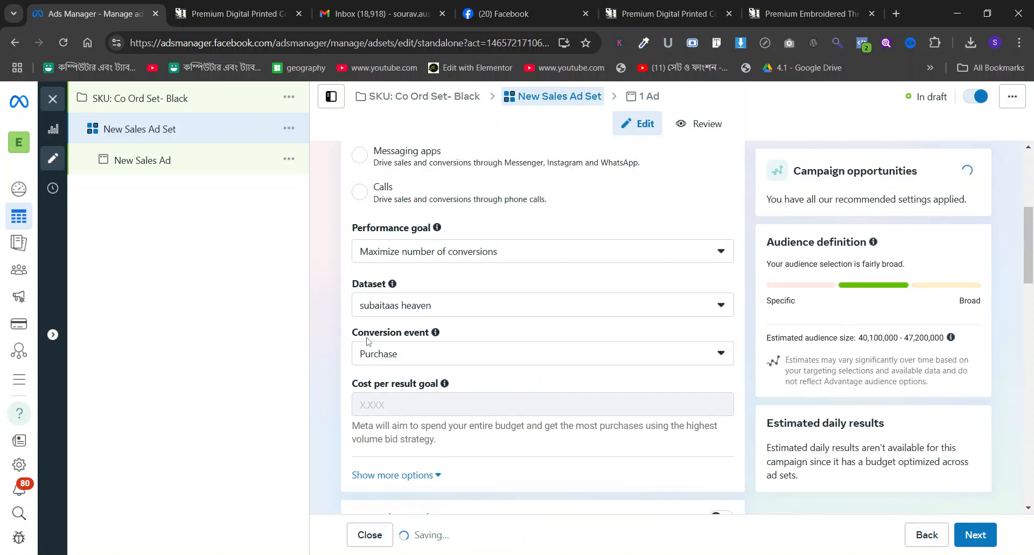
Change the ad set's audience location to Dhaka, Dhaka Division.
scroll(367, 342, "down", 15)
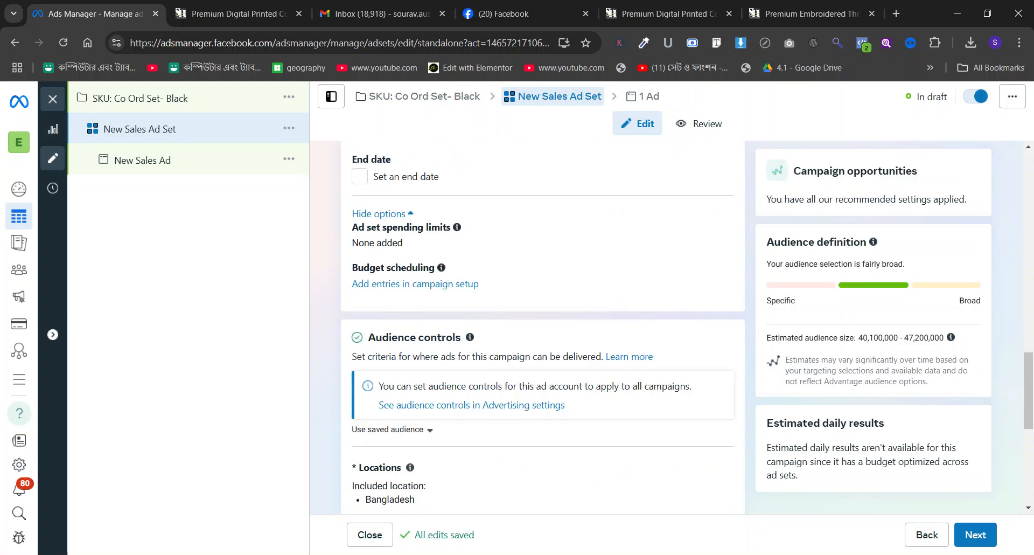
scroll(410, 300, "down", 5)
scroll(410, 300, "up", 2)
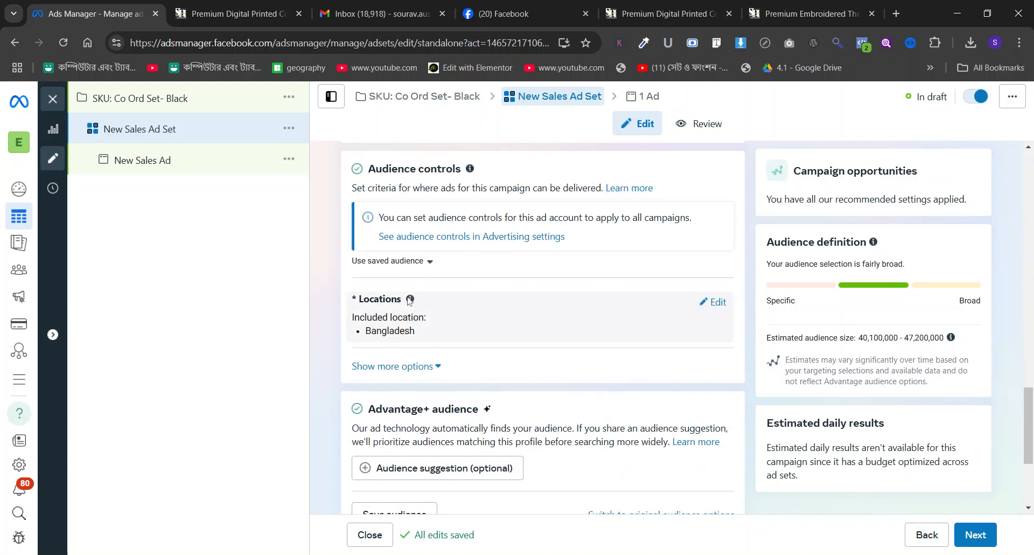
left_click(714, 302)
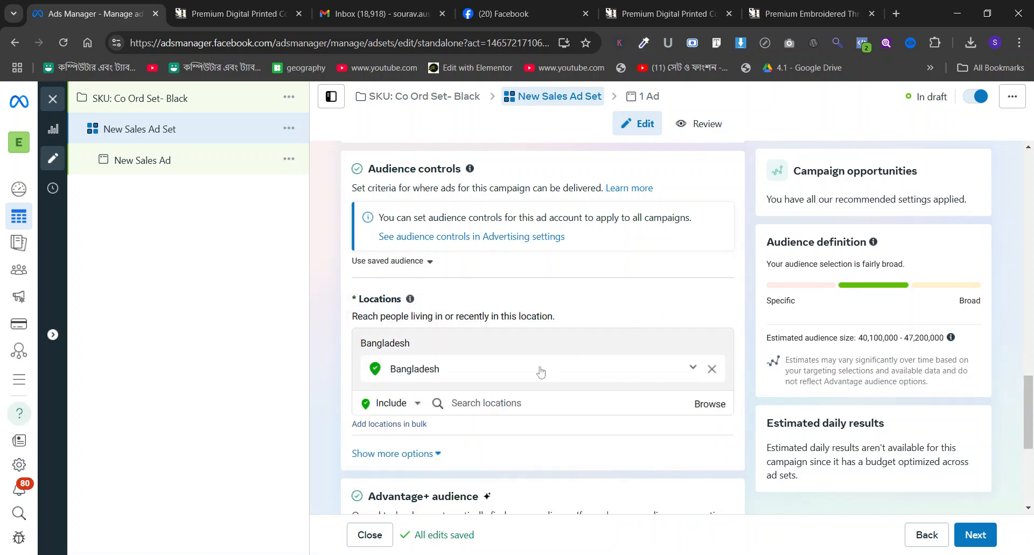
left_click(486, 403)
type("dhaka")
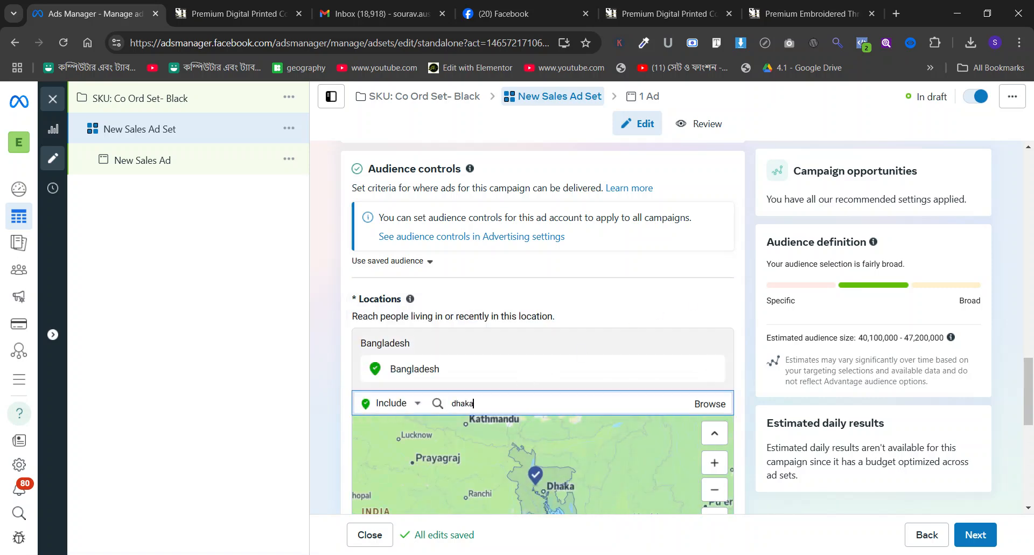
key("Return")
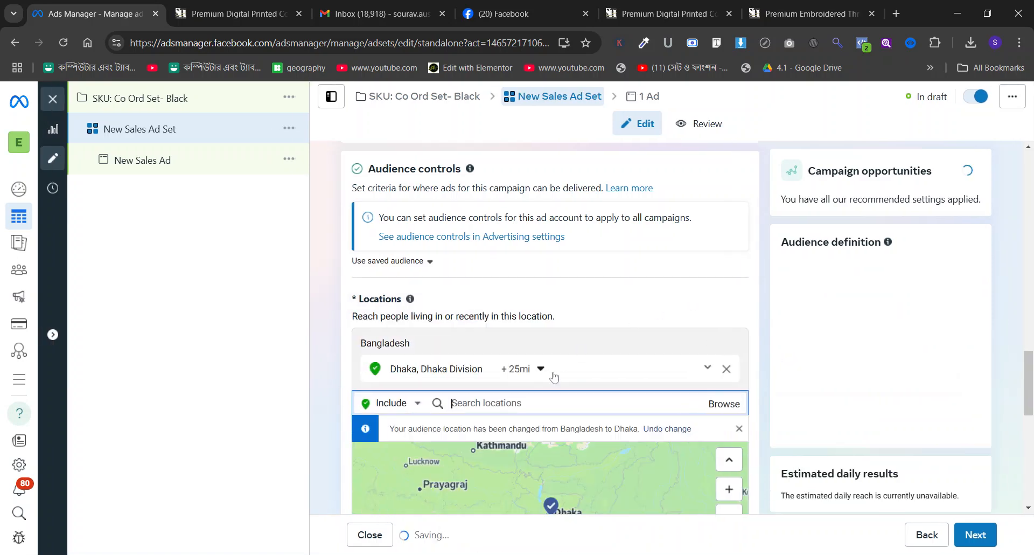
Expand the audience control options and add an Advantage+ audience suggestion with a maximum age of 45.
scroll(516, 294, "down", 6)
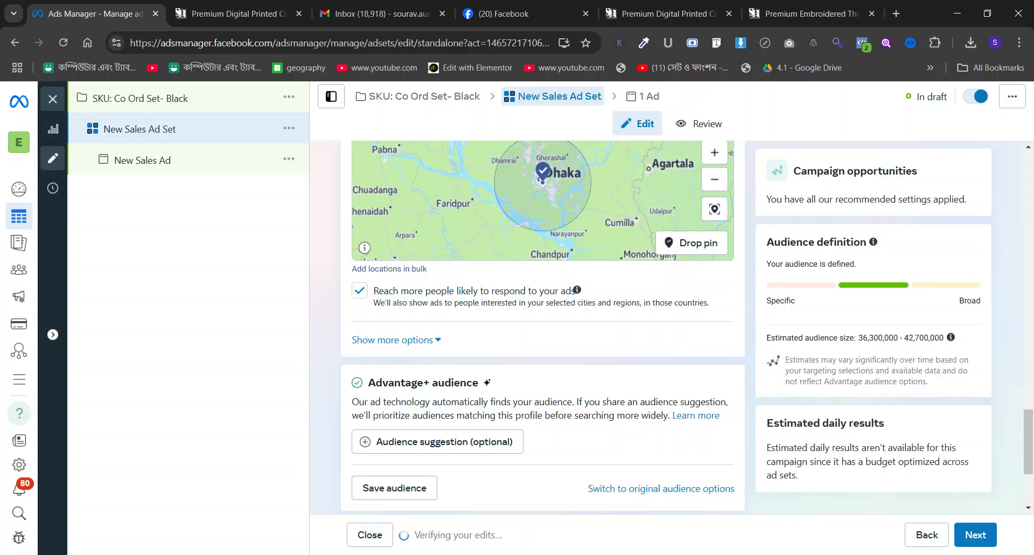
left_click(416, 340)
scroll(452, 363, "down", 4)
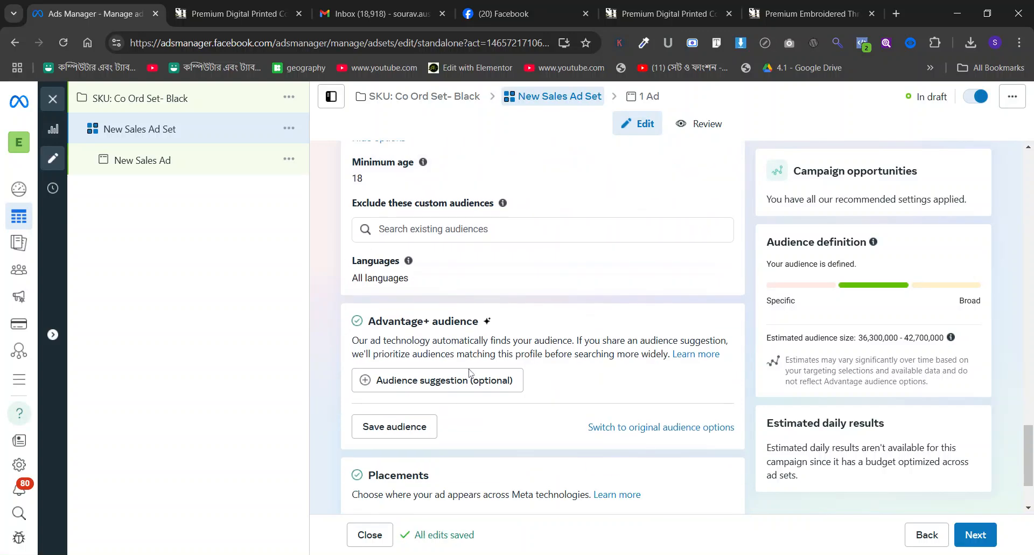
left_click(473, 380)
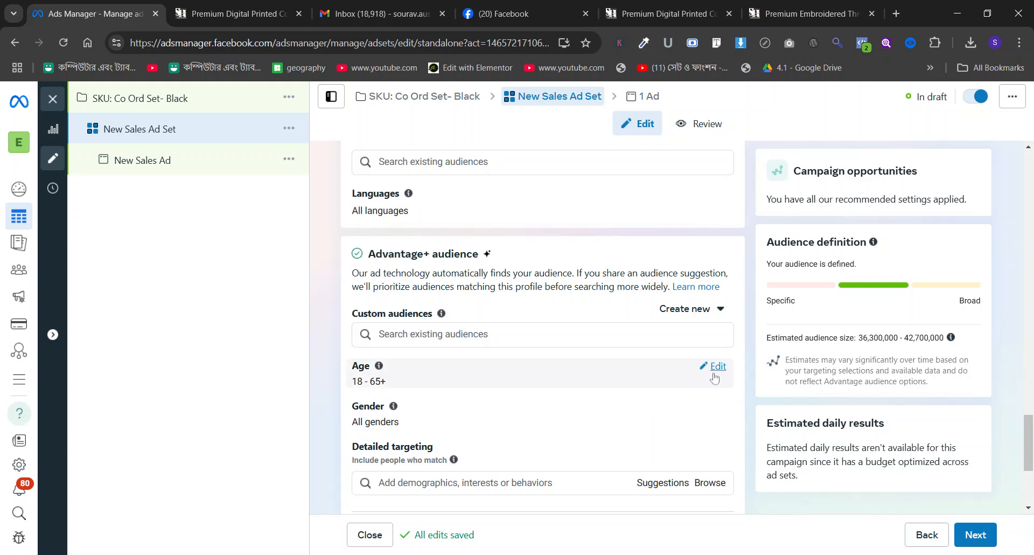
left_click(715, 373)
left_click(442, 389)
scroll(478, 313, "up", 2)
scroll(478, 312, "up", 5)
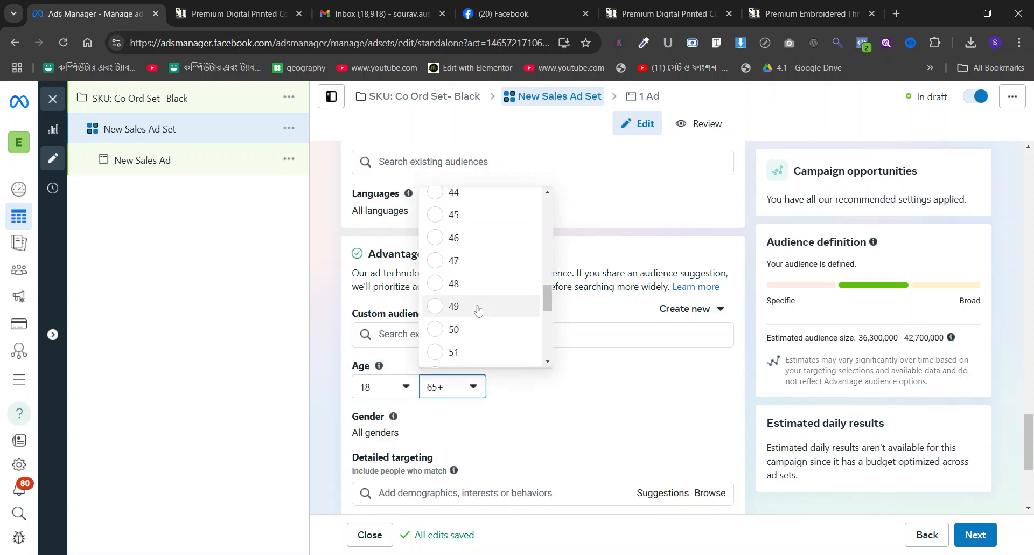
left_click(454, 214)
scroll(595, 409, "down", 3)
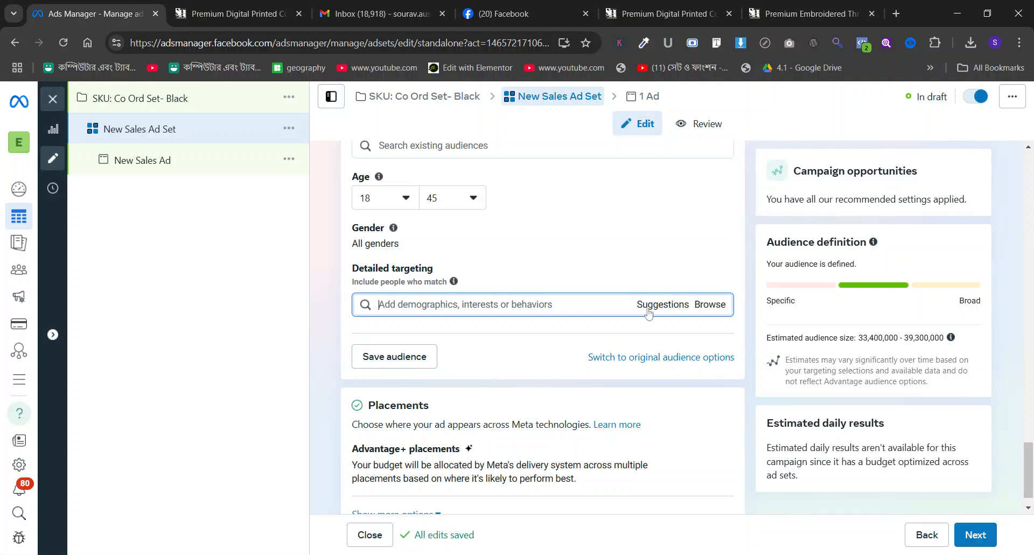
type("a")
key("BackSpace")
type("eng")
key("BackSpace")
key("BackSpace")
key("BackSpace")
type("fashion")
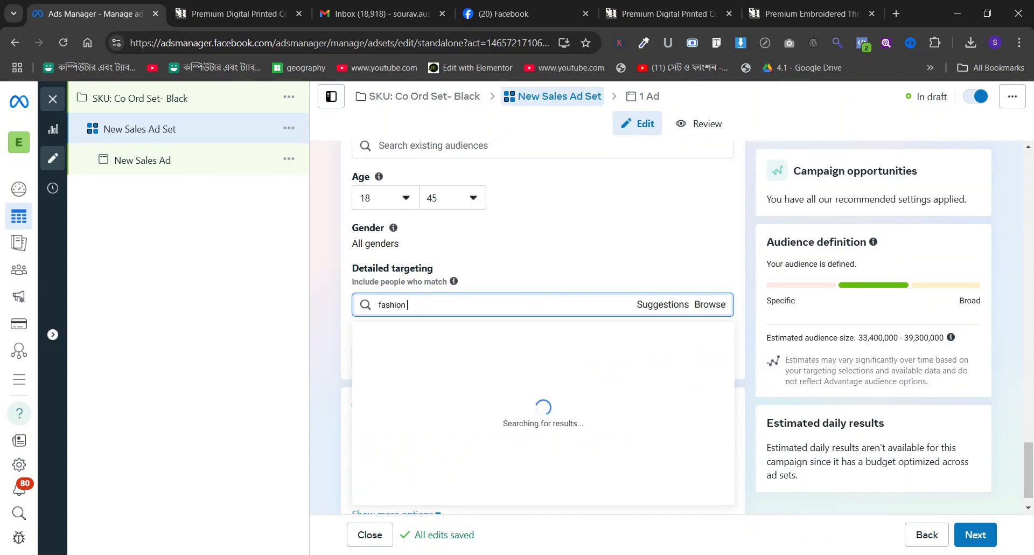
Set the suggested audience's gender to Women and add the interest Fashion accessories (accessories) to its detailed targeting.
left_click(707, 236)
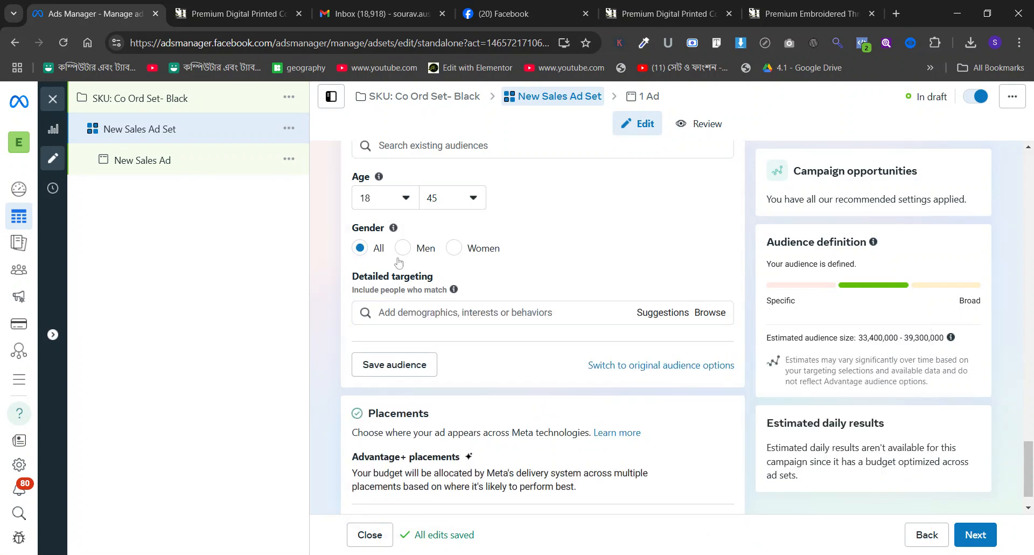
left_click(472, 318)
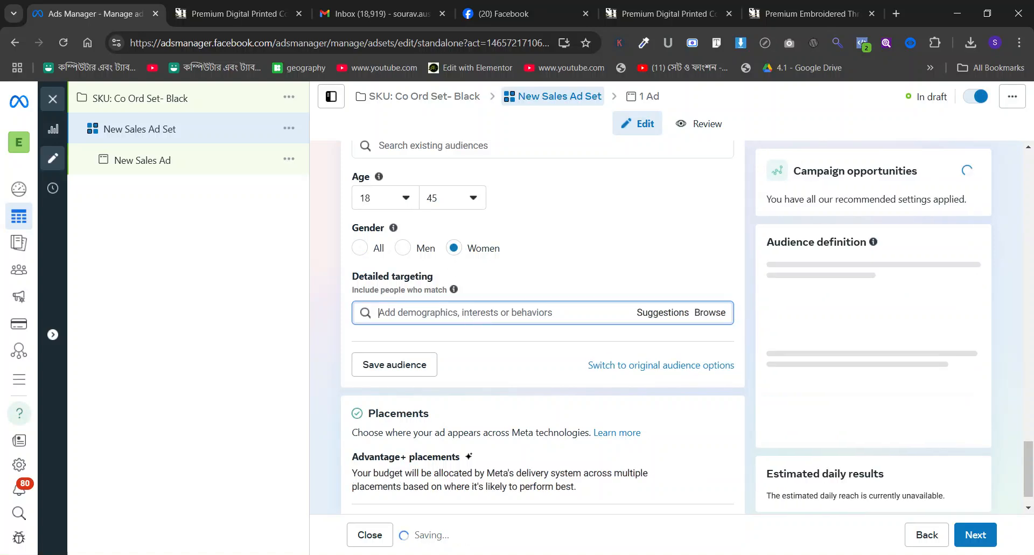
type("fashion acc")
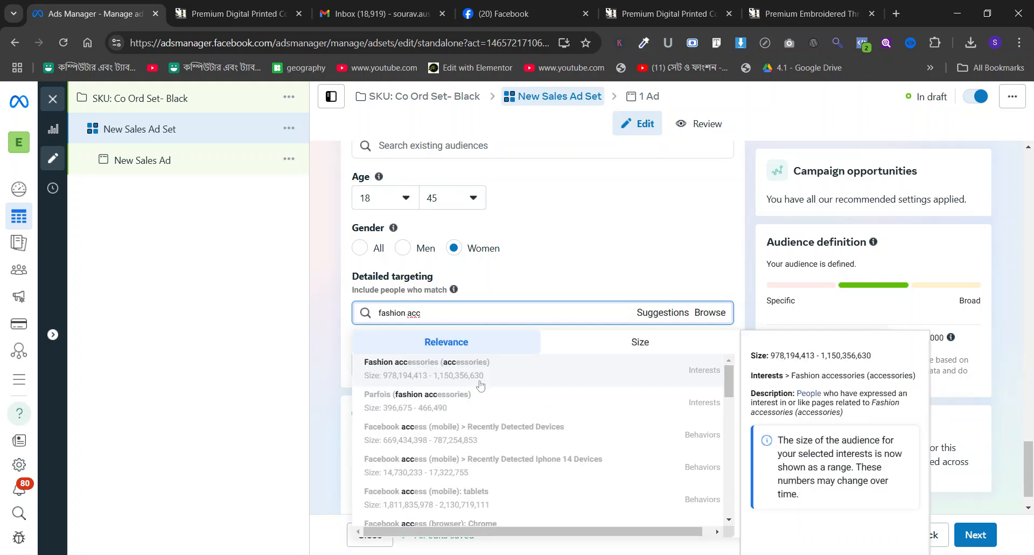
key("Return")
Add the interest Party dress (apparel) to the detailed targeting.
scroll(351, 261, "down", 3)
left_click(388, 239)
type("party f")
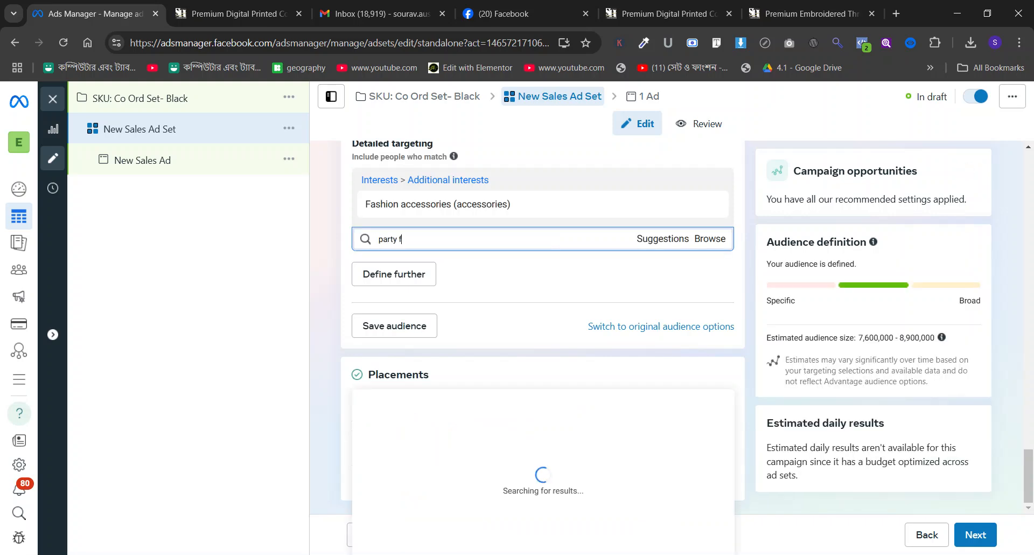
key("BackSpace")
type("dress")
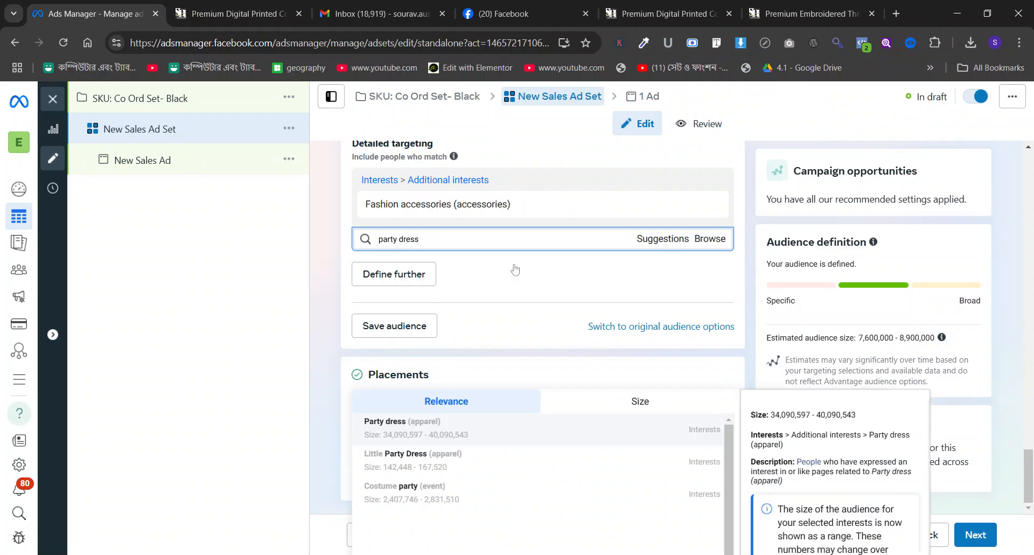
key("Return")
Add the suggested interests Clothing (apparel), Wedding dress (weddings) and Dresses (apparel) to the detailed targeting.
left_click(660, 269)
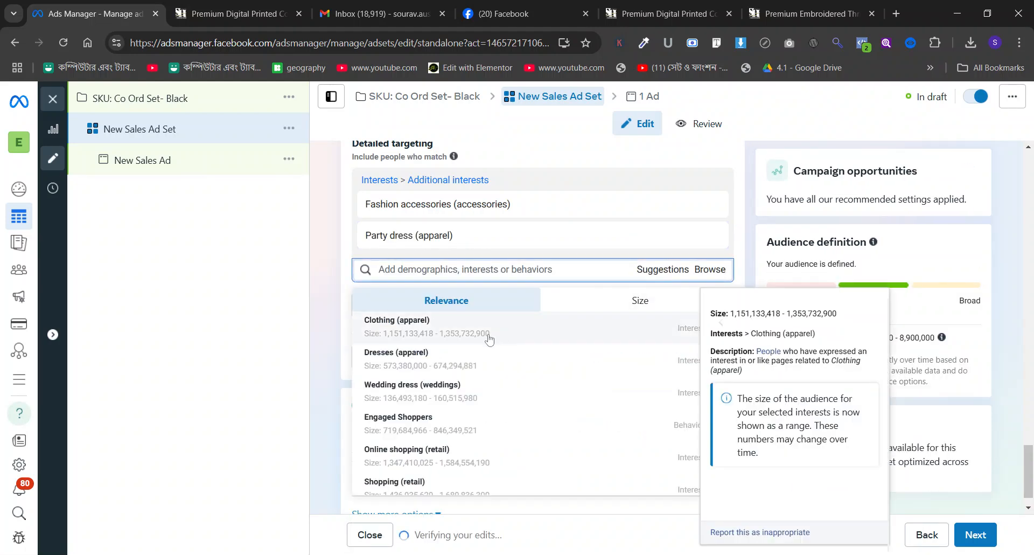
left_click(410, 326)
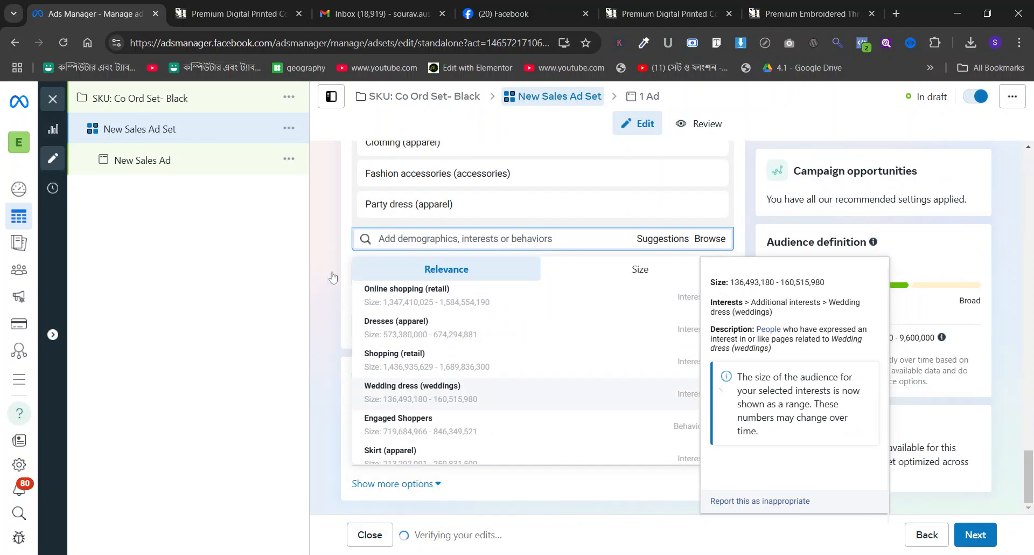
left_click(421, 389)
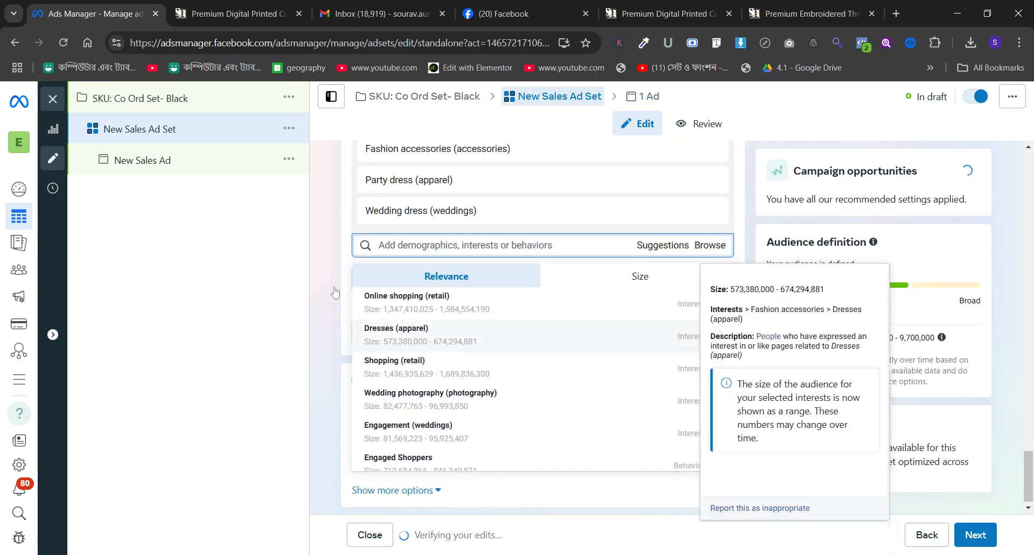
scroll(398, 316, "down", 1)
scroll(399, 315, "down", 2)
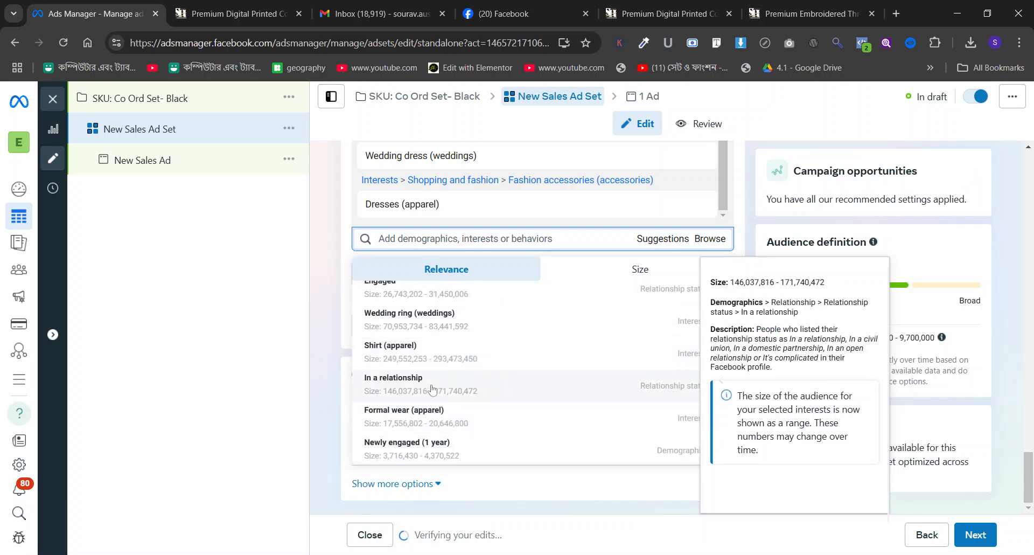
Search the detailed targeting for scarf and add the interest Scarf (apparel).
left_click(418, 239)
type("skurf")
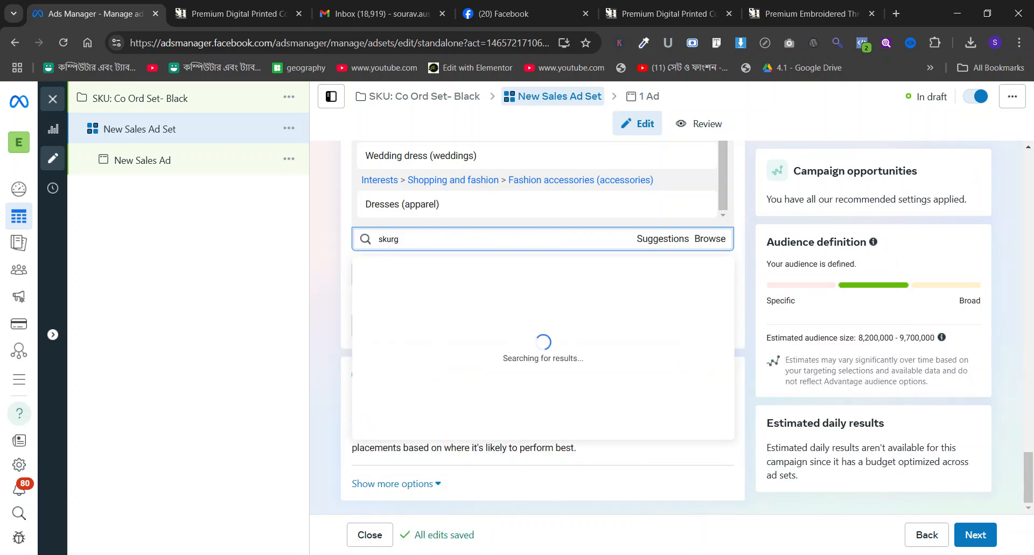
key("BackSpace")
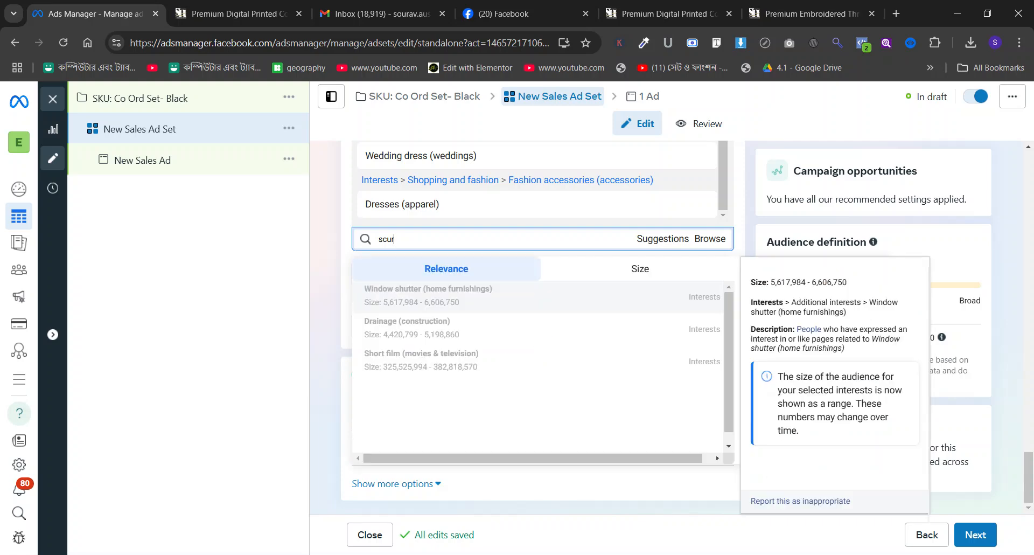
key("BackSpace")
type("arf")
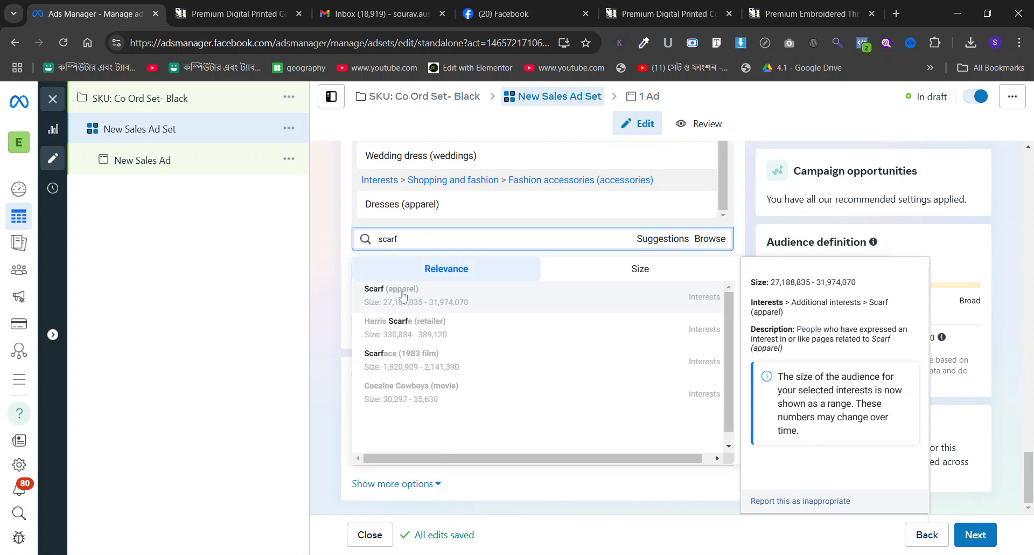
left_click(401, 295)
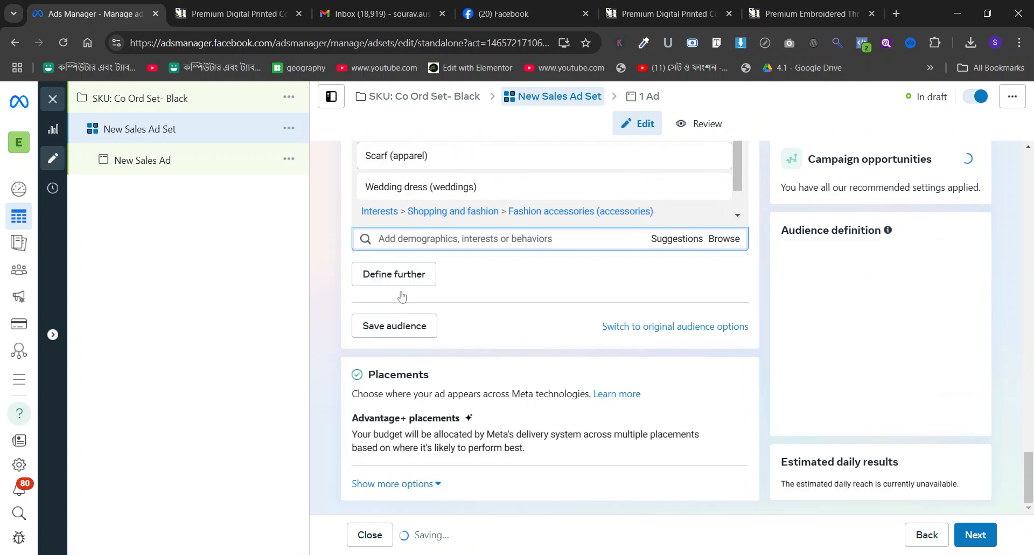
Add the suggested interests Shawl (apparel) and Headscarf (apparel) to the detailed targeting.
left_click(668, 241)
scroll(538, 322, "up", 3)
scroll(538, 322, "down", 1)
left_click(427, 416)
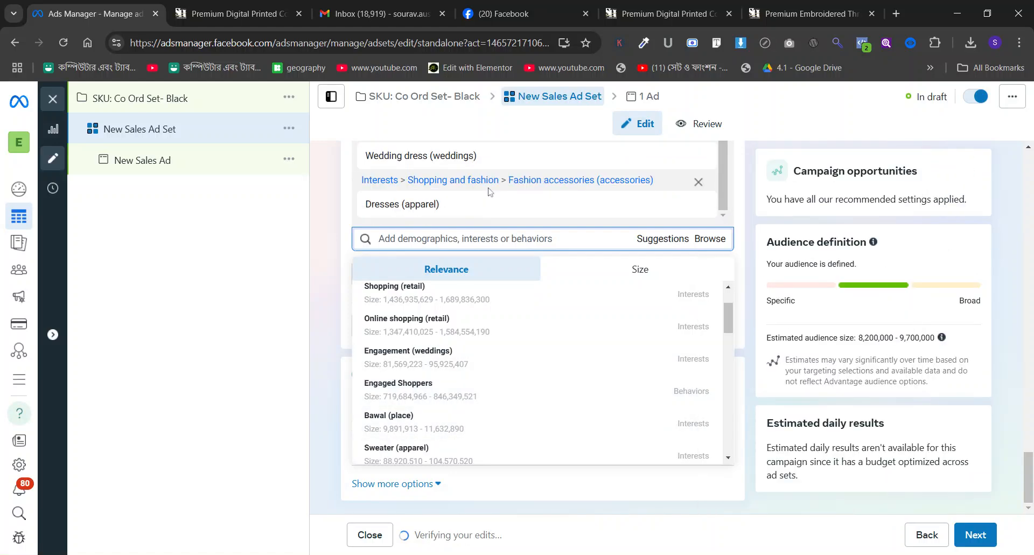
scroll(481, 353, "up", 2)
scroll(479, 351, "down", 2)
scroll(474, 323, "up", 2)
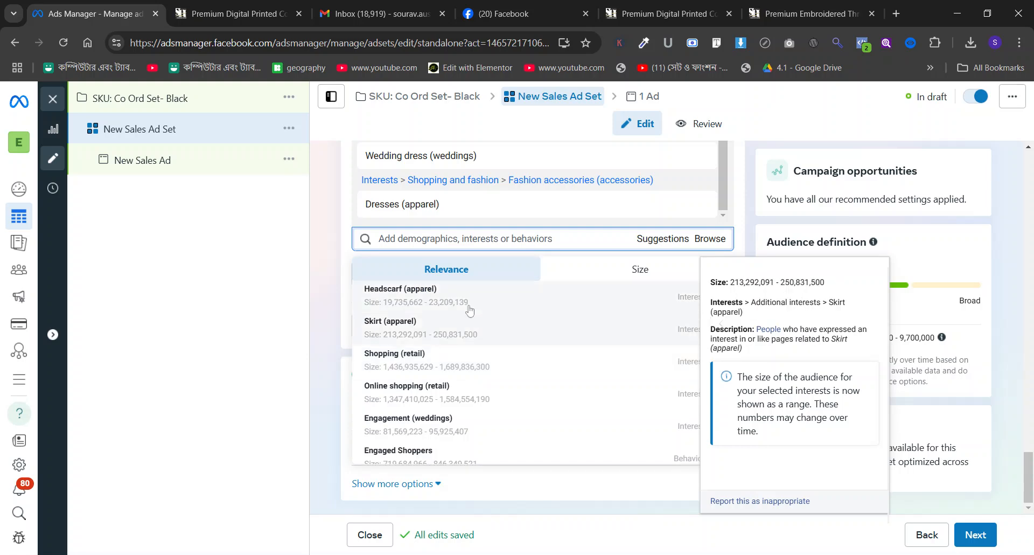
left_click(468, 300)
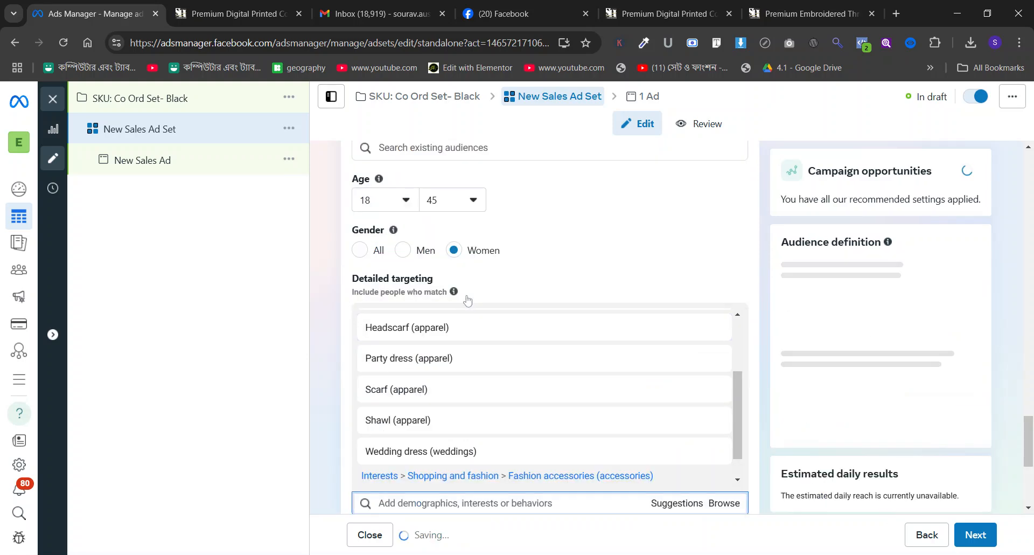
Add the suggested interests Formal wear (apparel) and Gown (apparel) to the detailed targeting.
scroll(422, 347, "down", 2)
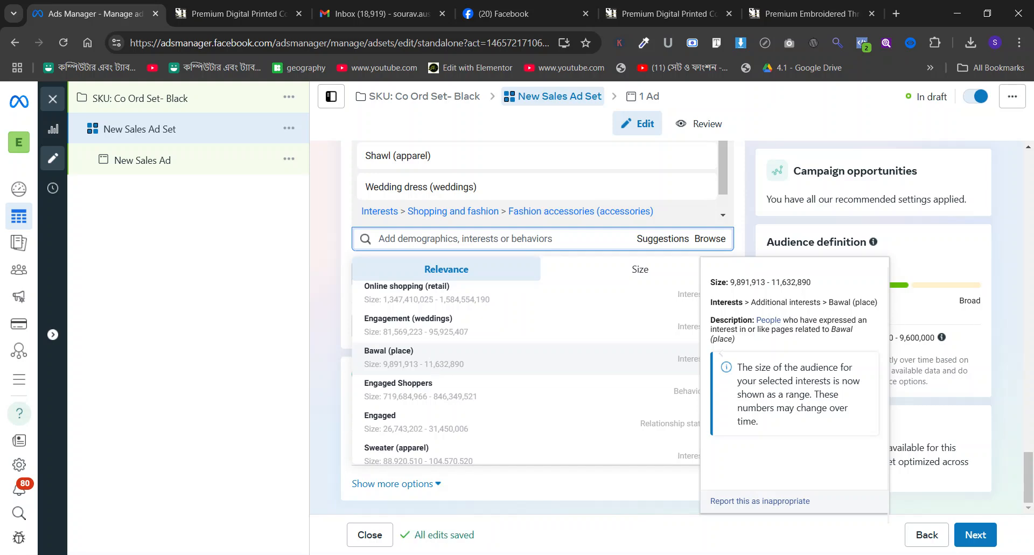
scroll(439, 351, "down", 6)
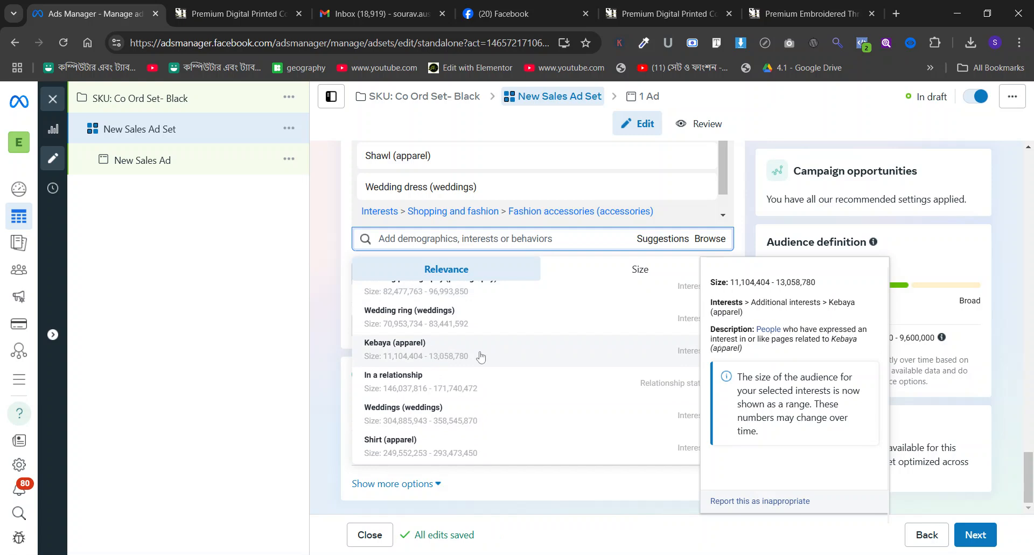
scroll(481, 356, "down", 4)
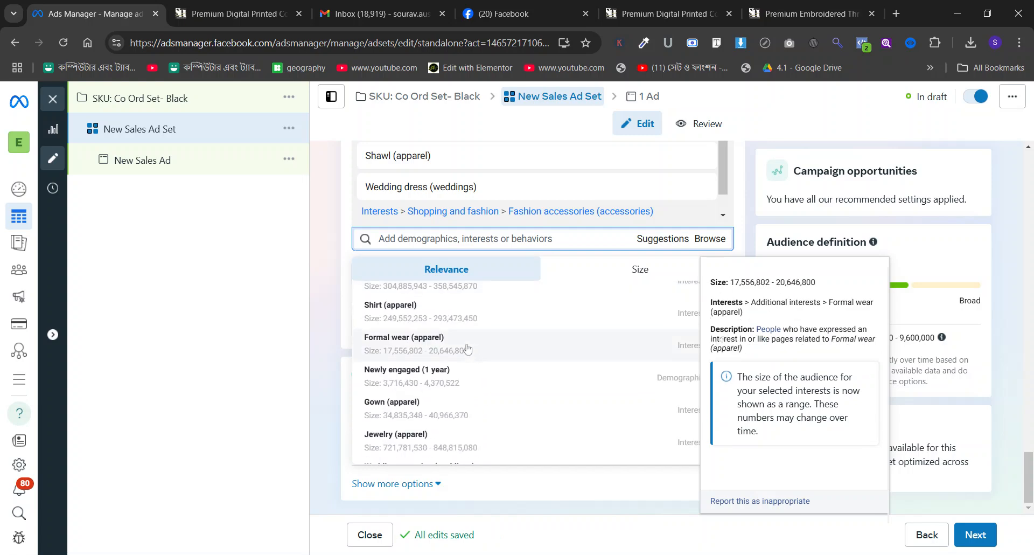
left_click(468, 350)
scroll(416, 344, "down", 5)
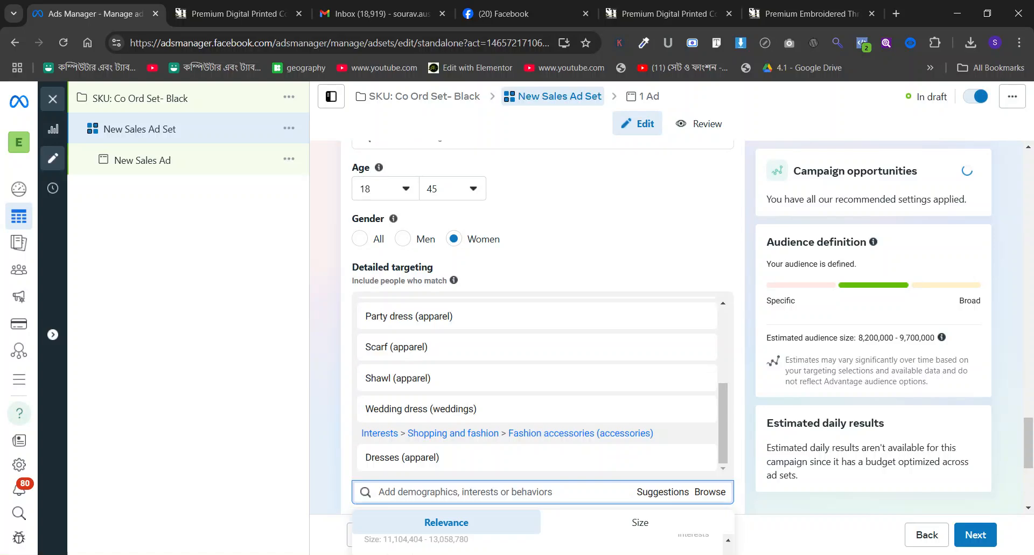
scroll(429, 300, "down", 1)
scroll(439, 334, "down", 2)
scroll(440, 336, "up", 2)
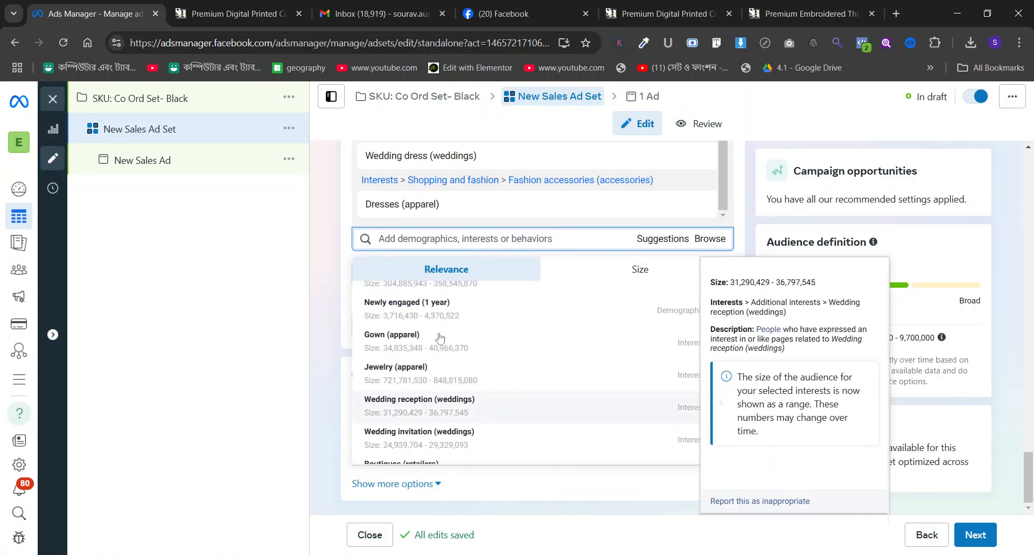
left_click(354, 334)
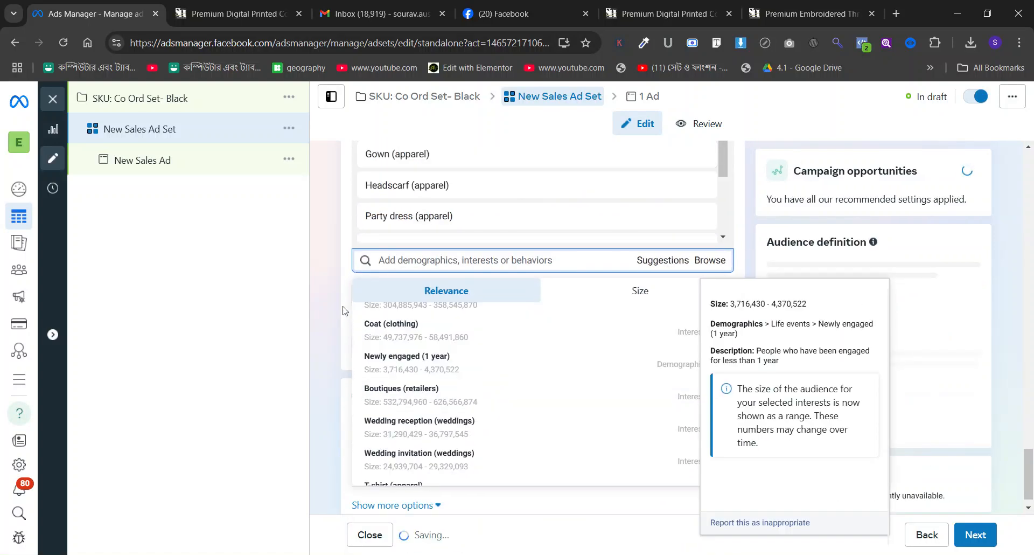
Look through the remaining targeting suggestions and add the interest Suit (clothing).
scroll(420, 345, "down", 3)
scroll(423, 323, "down", 3)
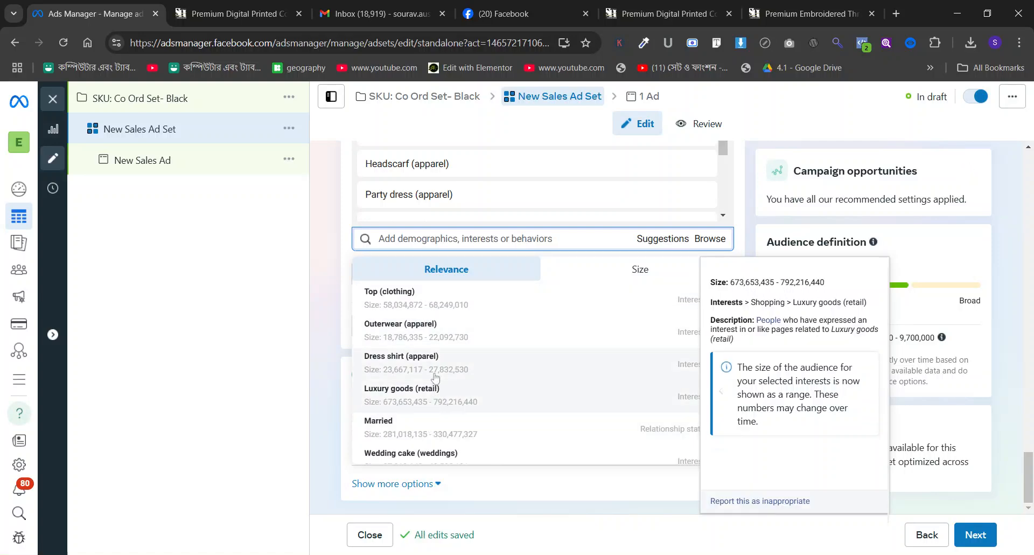
scroll(437, 393, "up", 4)
scroll(436, 387, "down", 4)
scroll(436, 377, "up", 8)
scroll(436, 377, "up", 5)
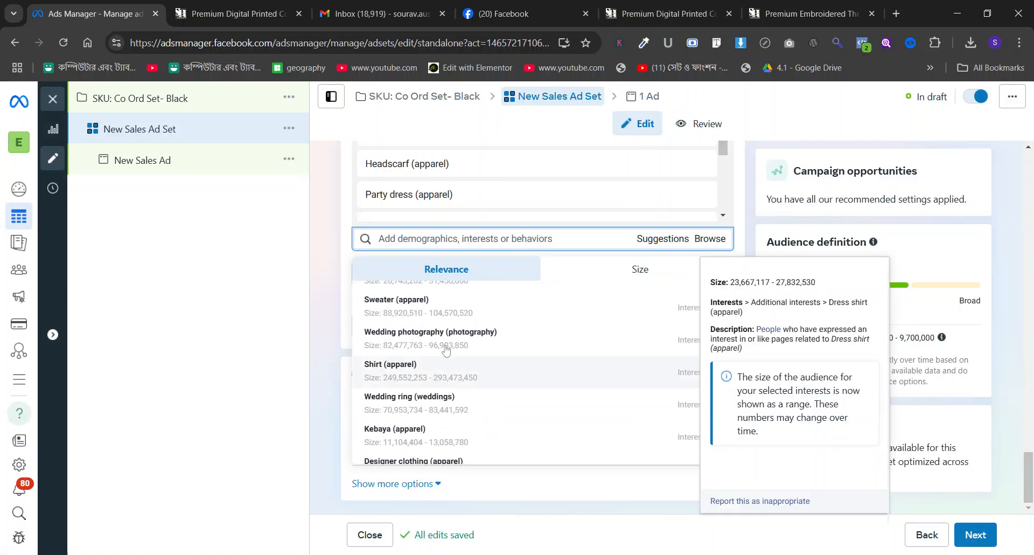
scroll(474, 371, "up", 3)
scroll(484, 384, "up", 2)
scroll(474, 382, "down", 2)
scroll(463, 381, "up", 4)
scroll(452, 382, "up", 1)
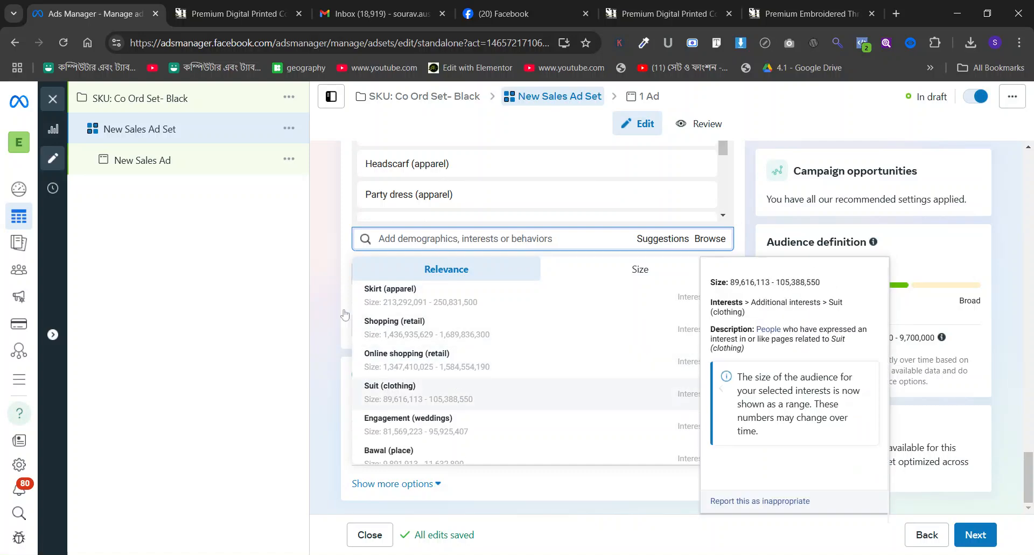
left_click(333, 293)
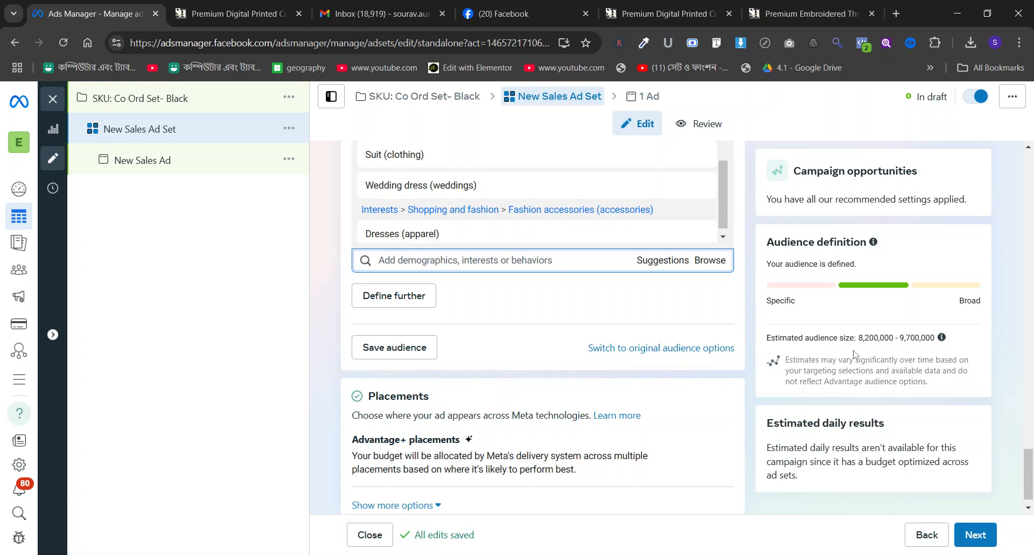
Define the audience further with a must-also-match condition containing the interest BRAC University (higher education).
left_click(412, 296)
type("br")
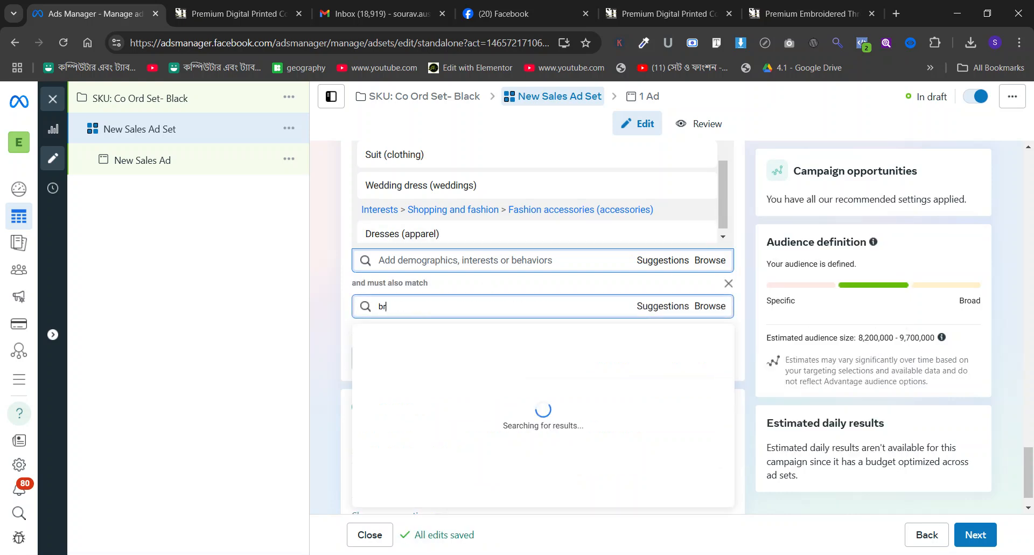
type("ac univers")
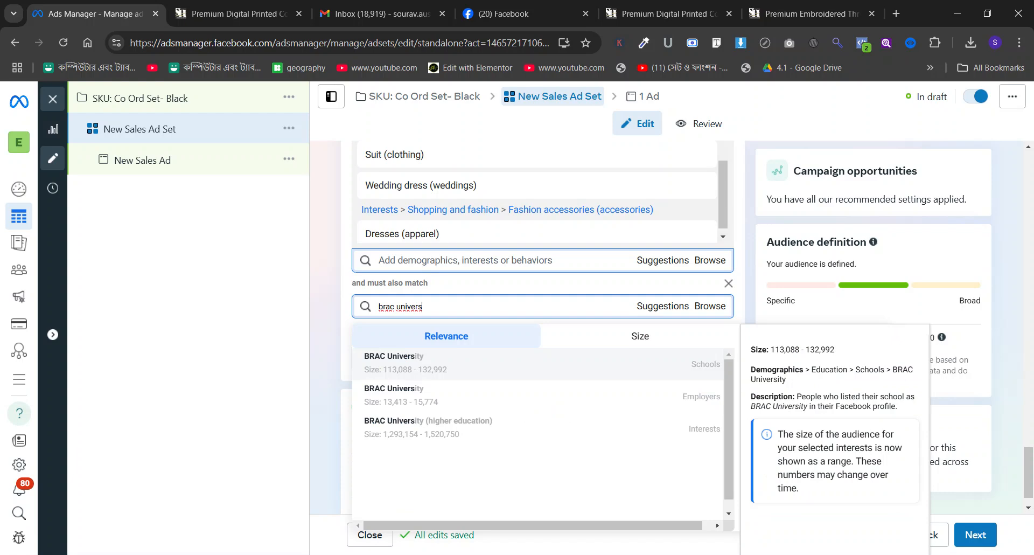
left_click(492, 428)
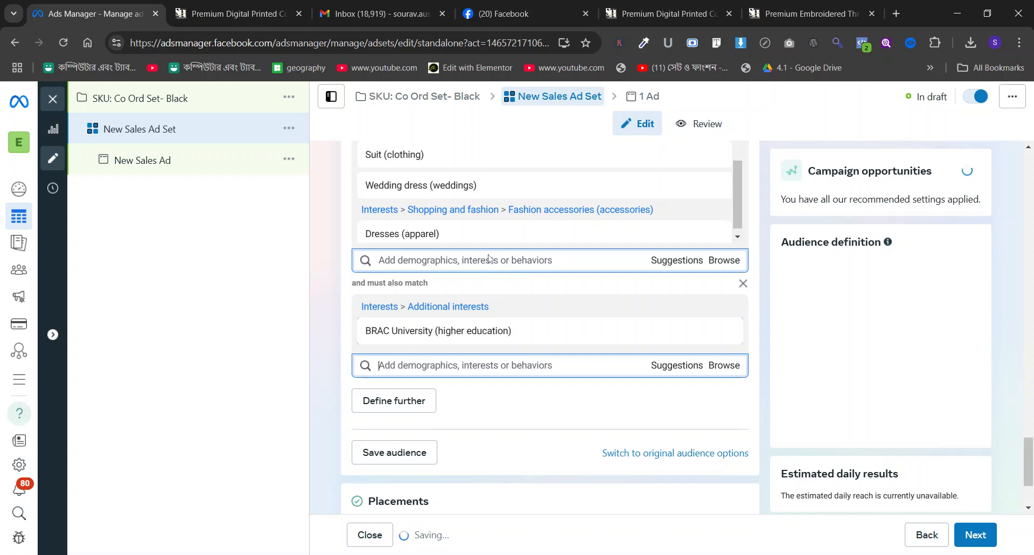
Replace the BRAC University interest in the must-also-match condition with the Schools demographic BRAC University.
scroll(492, 259, "down", 1)
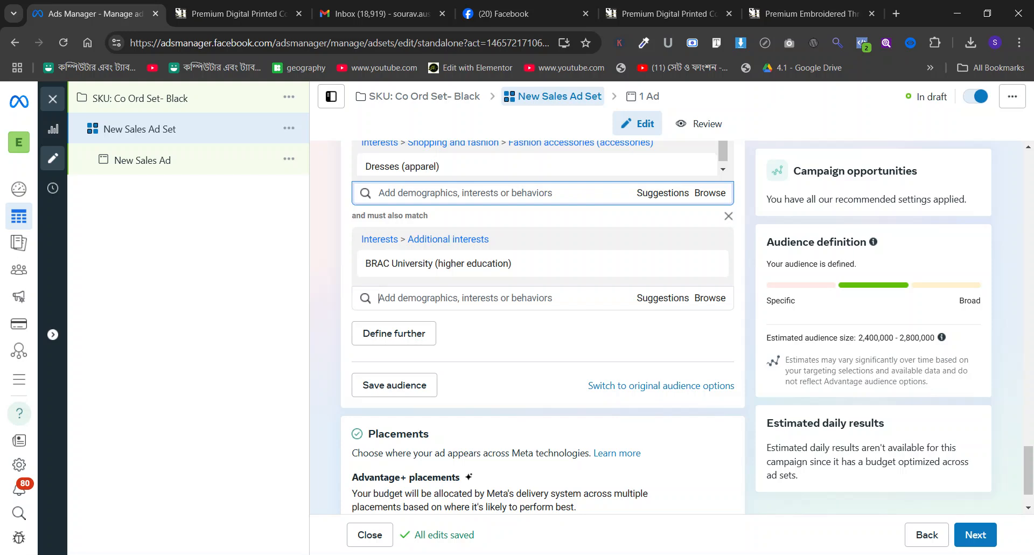
mouse_move(658, 267)
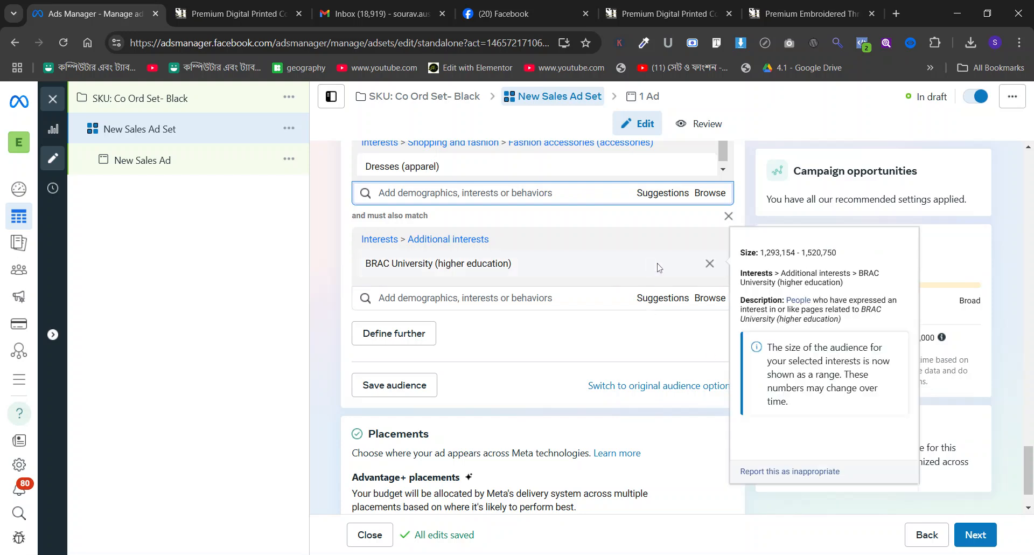
left_click(708, 264)
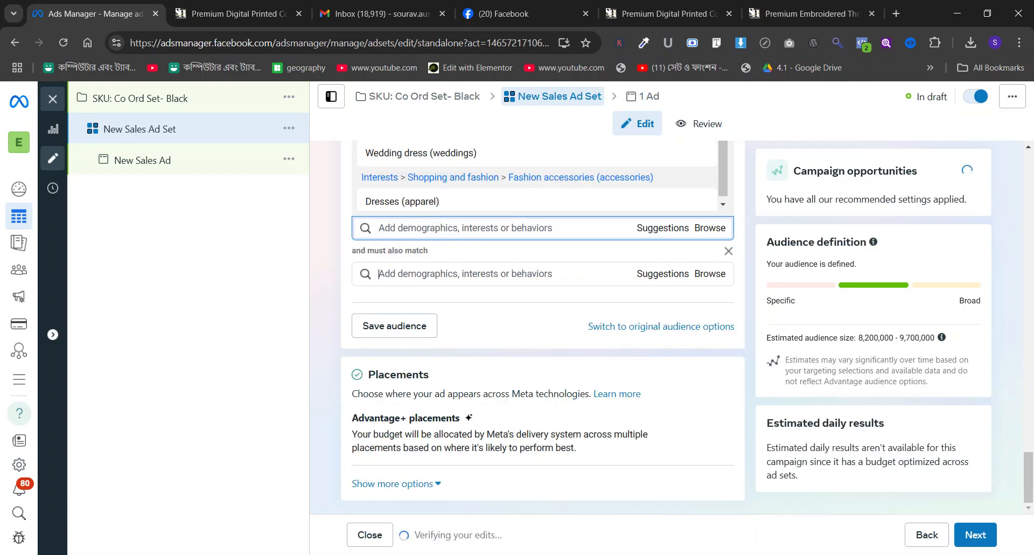
type("brac uni")
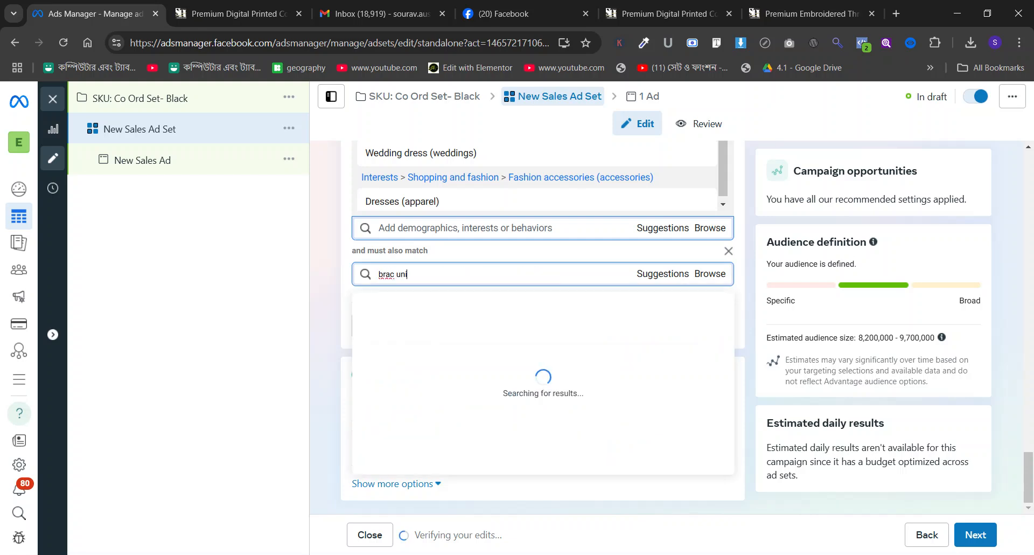
type("vers")
mouse_move(455, 338)
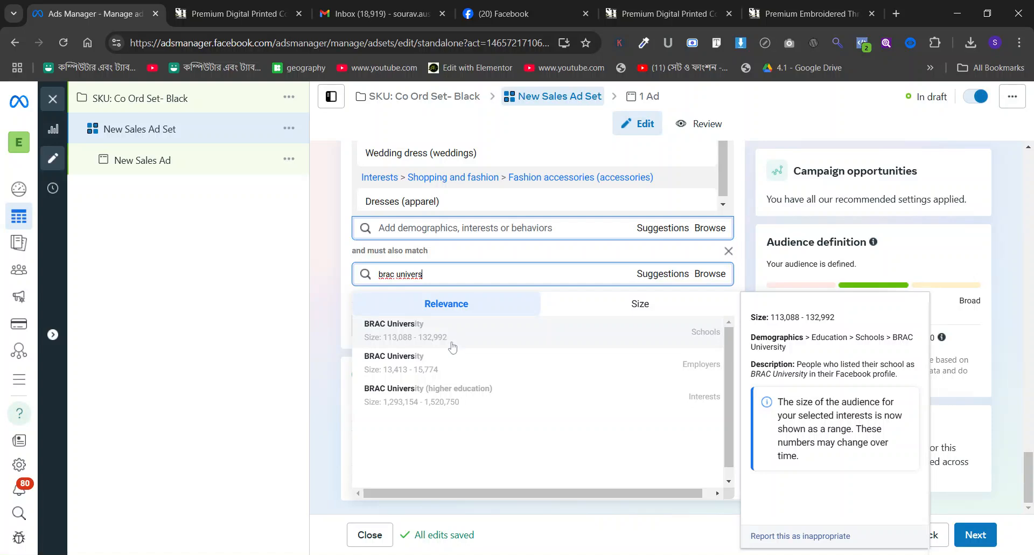
left_click(459, 335)
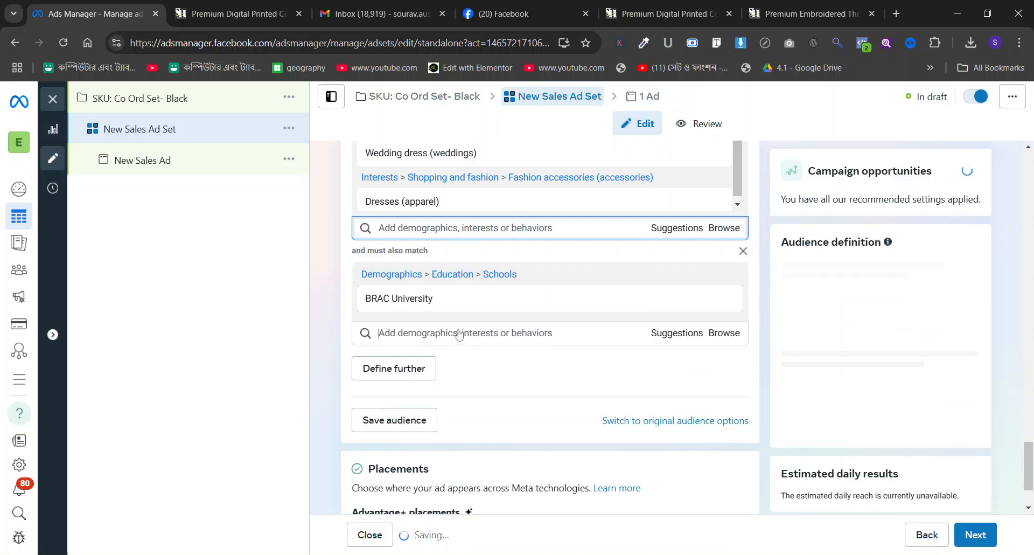
Add the suggested schools North South University, University of Liberal Arts Bangladesh (ULAB) and Shanto-Mariam University of Creative Technology to the must-also-match condition.
scroll(625, 274, "down", 2)
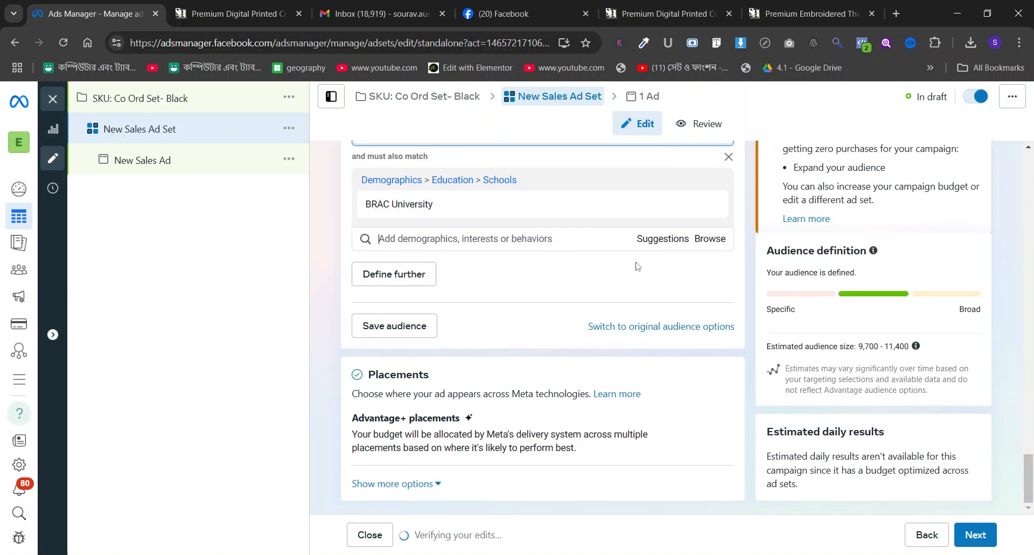
left_click(650, 241)
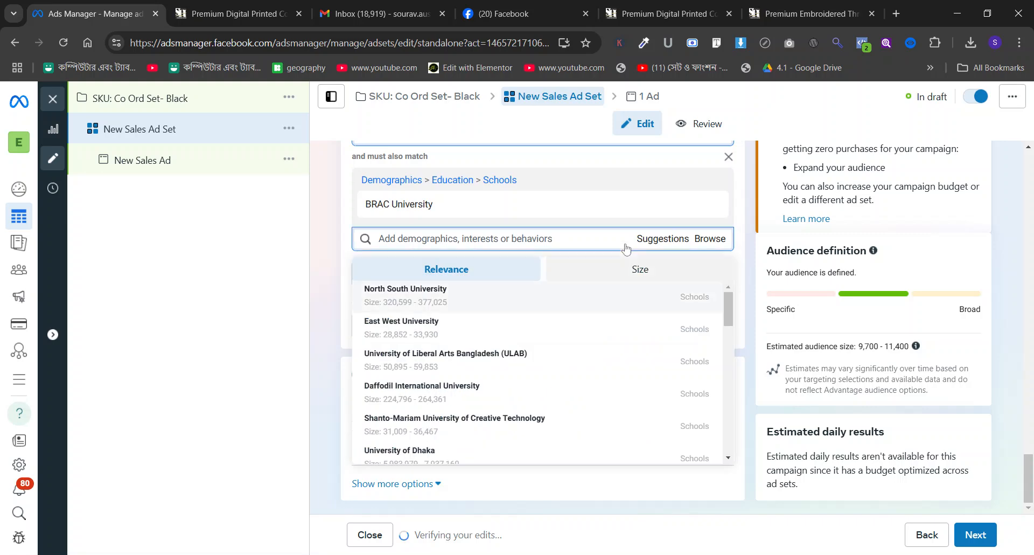
left_click(501, 301)
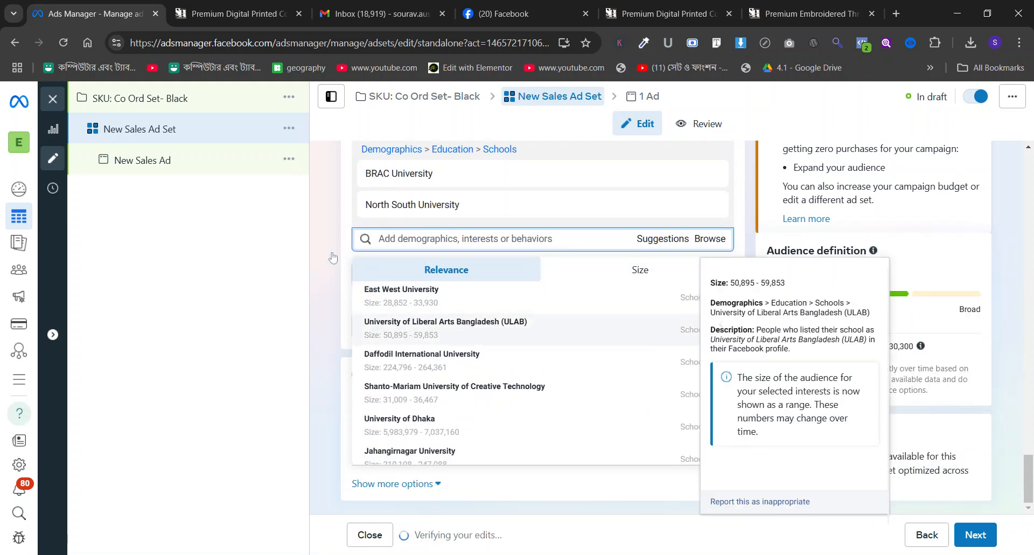
left_click(405, 330)
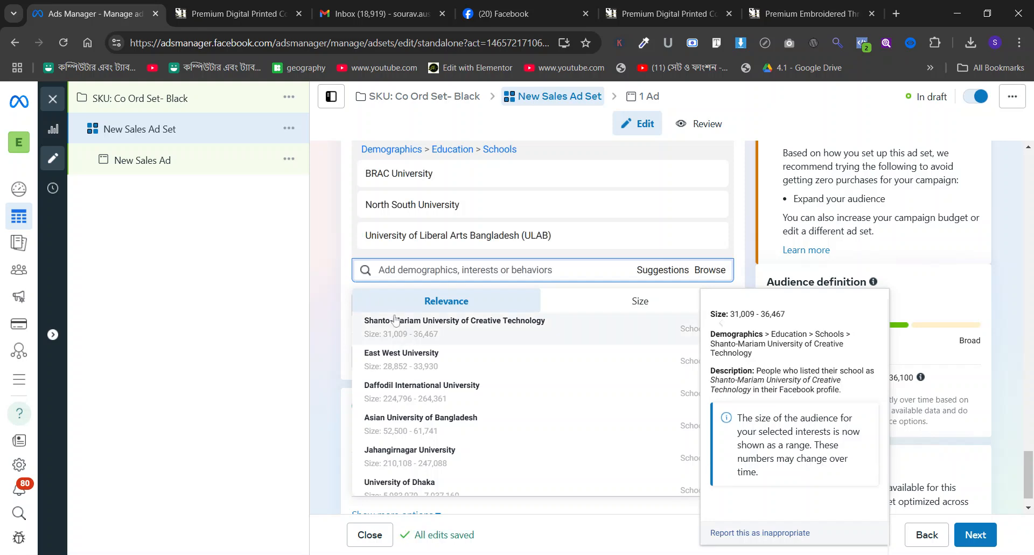
left_click(403, 330)
scroll(334, 253, "down", 1)
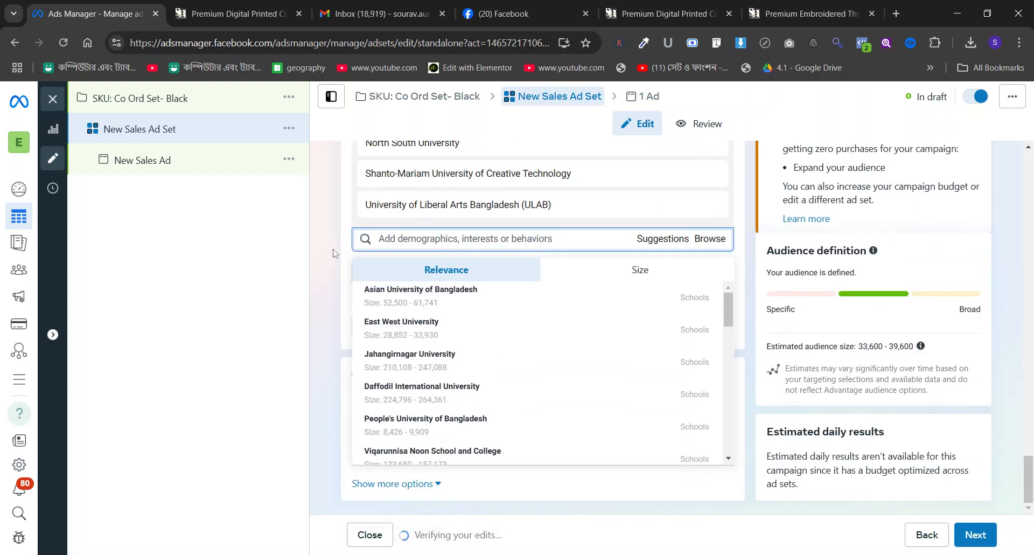
Add People's University of Bangladesh, Asian University of Bangladesh, East West University and Viqarunnisa Noon School and College to the must-also-match schools.
mouse_move(425, 358)
left_click(439, 425)
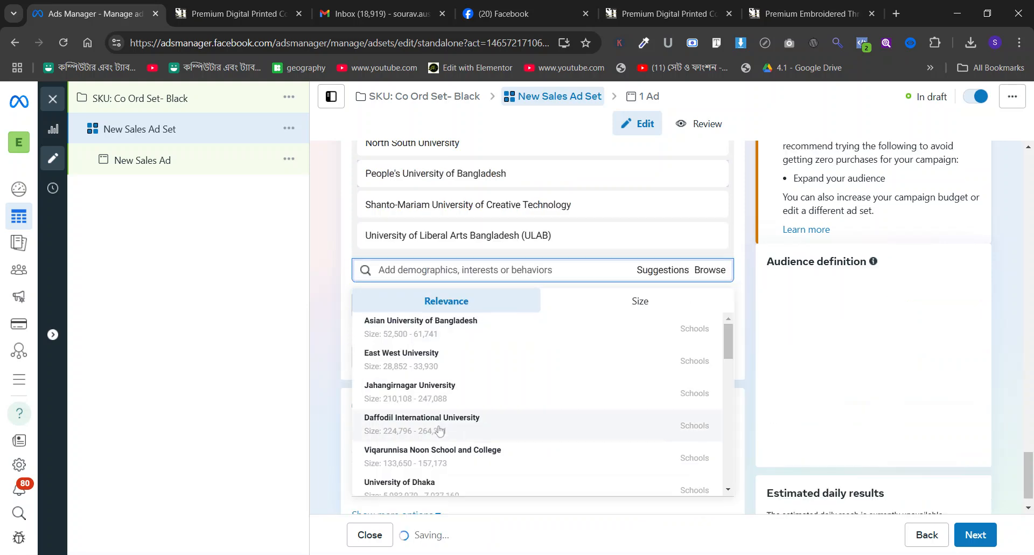
left_click(427, 332)
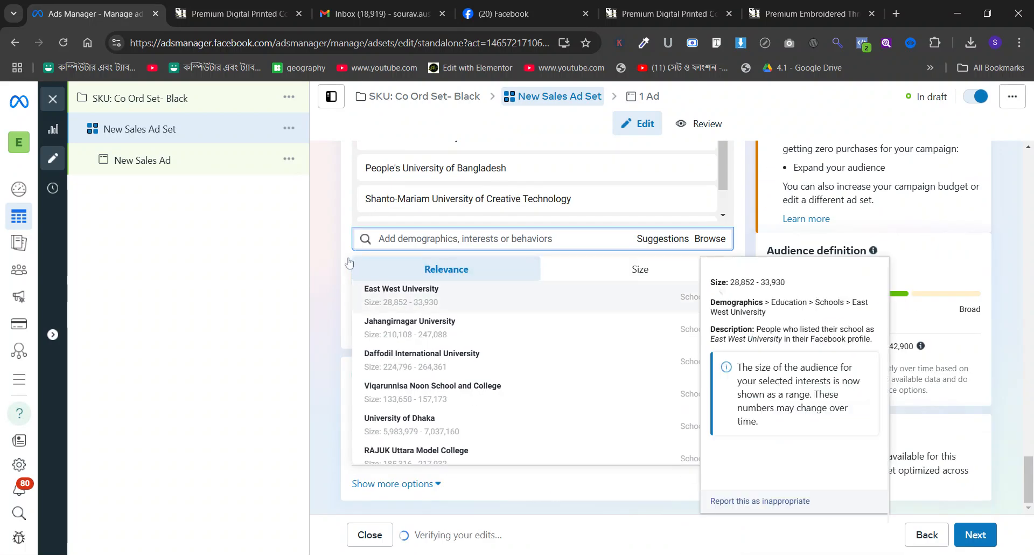
left_click(361, 285)
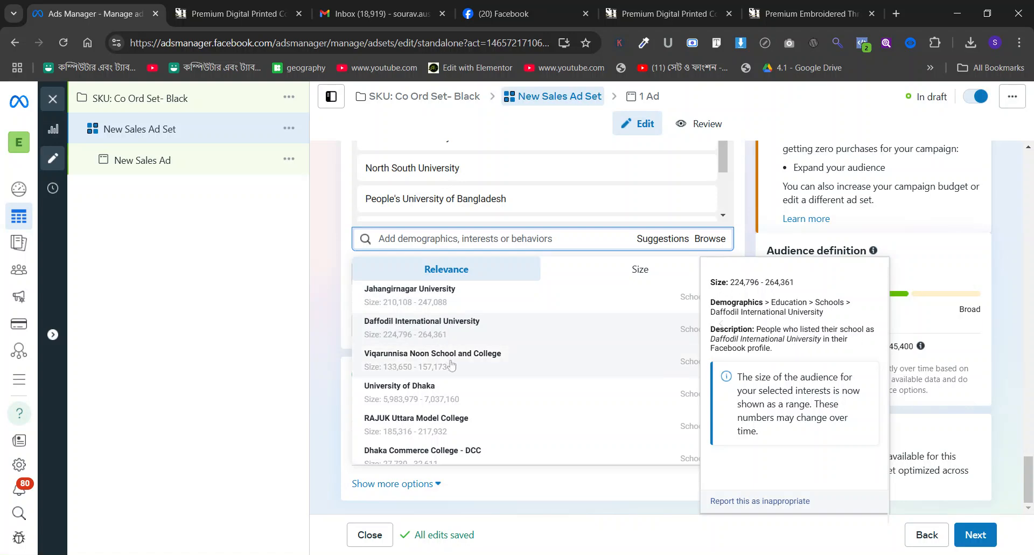
left_click(452, 360)
scroll(424, 334, "down", 3)
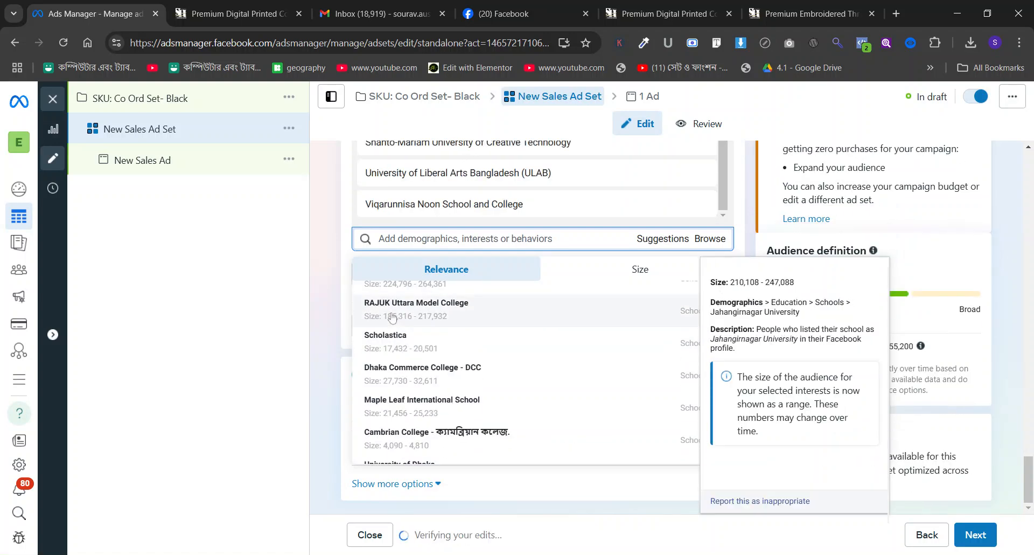
Add the schools IUBAT, Daffodil International University, Jahangirnagar University and University of Dhaka to the must-also-match condition.
scroll(424, 337, "down", 2)
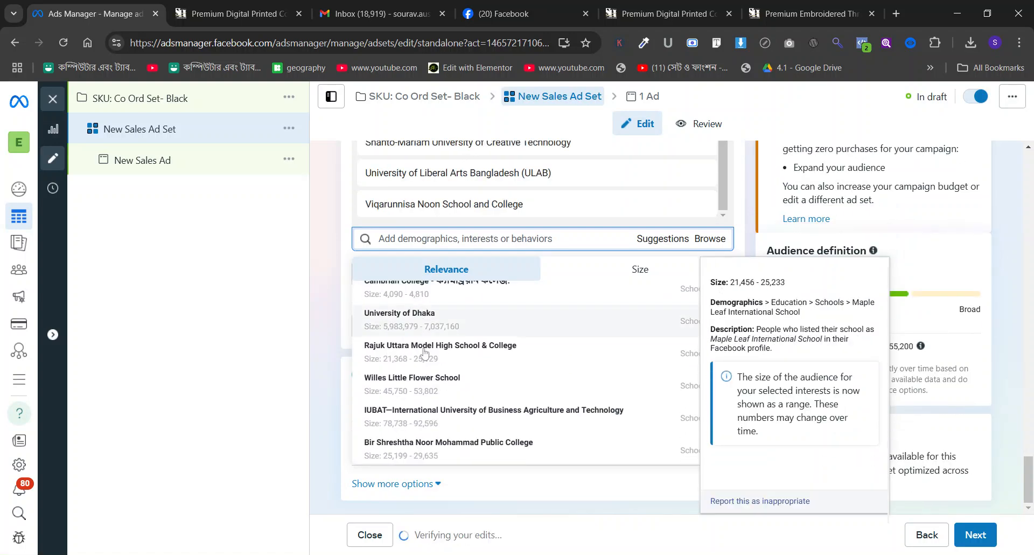
left_click(424, 410)
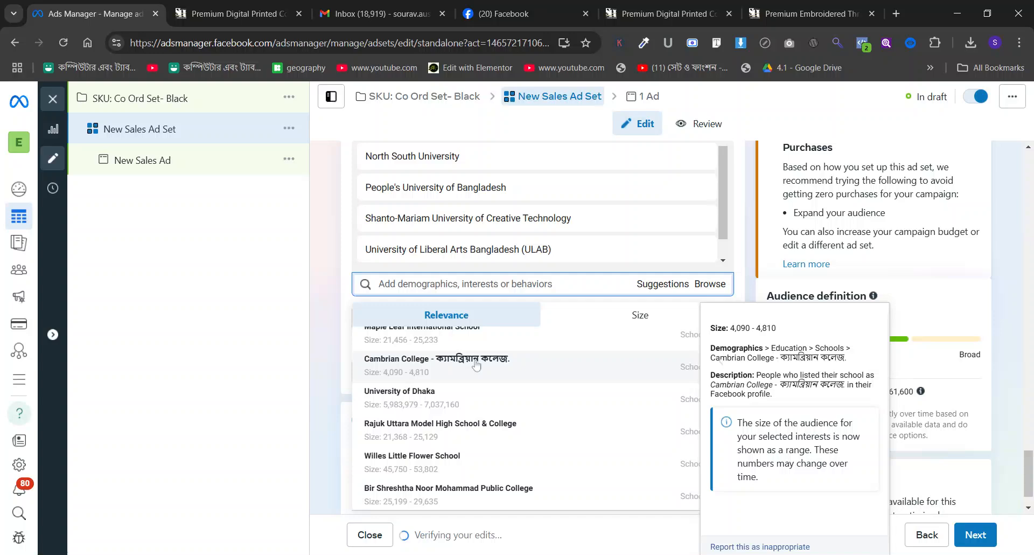
scroll(478, 359, "up", 3)
scroll(477, 365, "up", 2)
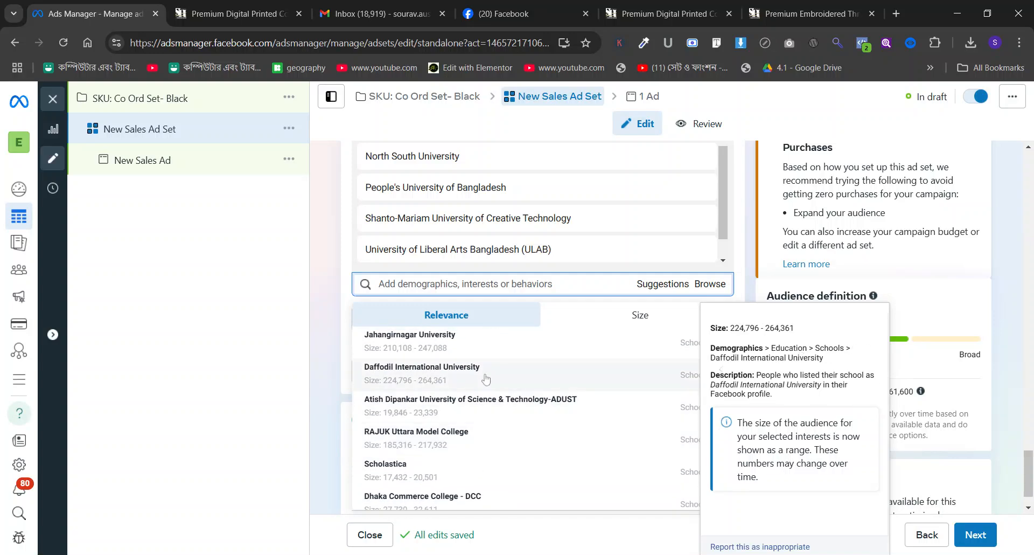
left_click(486, 379)
left_click(458, 351)
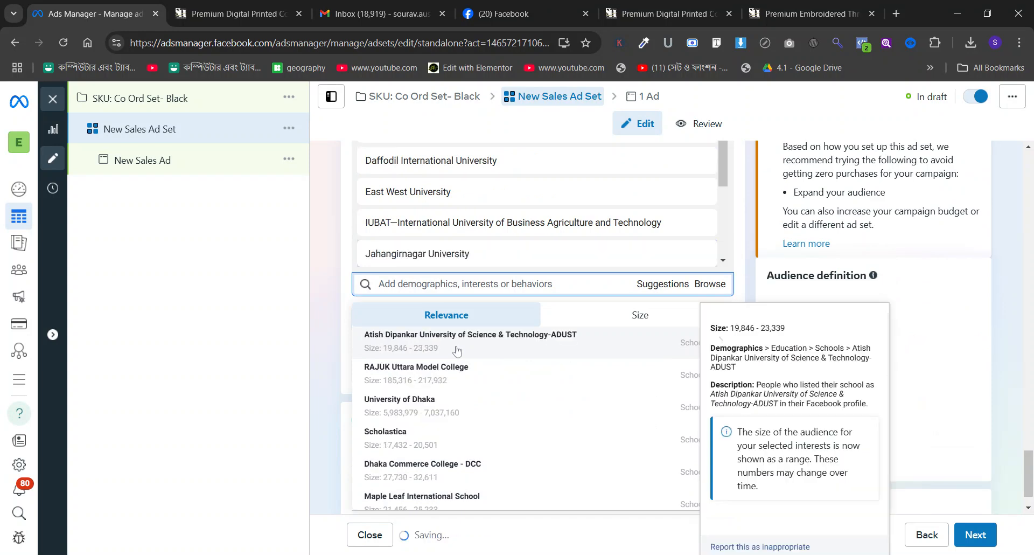
left_click(422, 373)
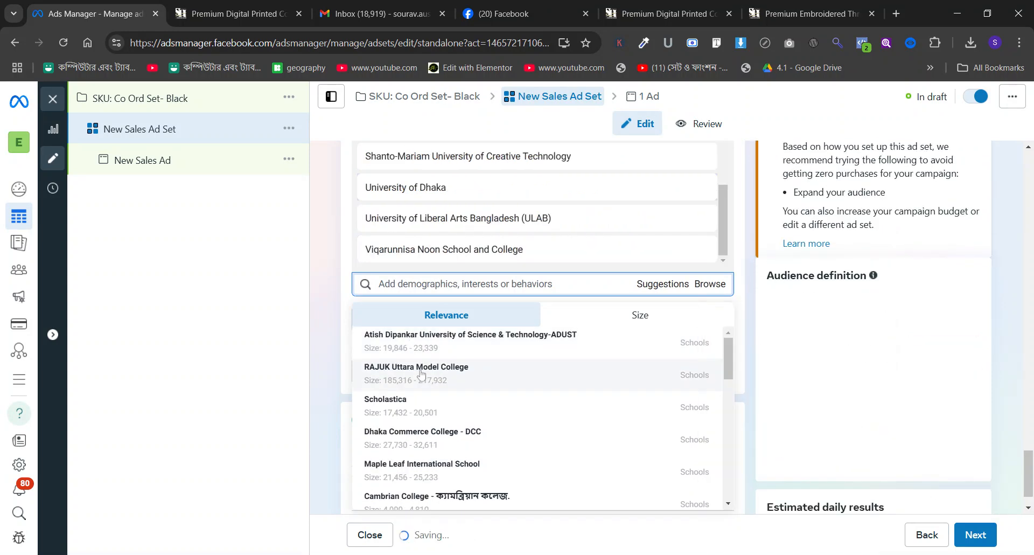
Add Atish Dipankar University of Science & Technology-ADUST, RAJUK Uttara Model College and Ideal College, Dhanmondi to the must-also-match schools.
left_click(466, 352)
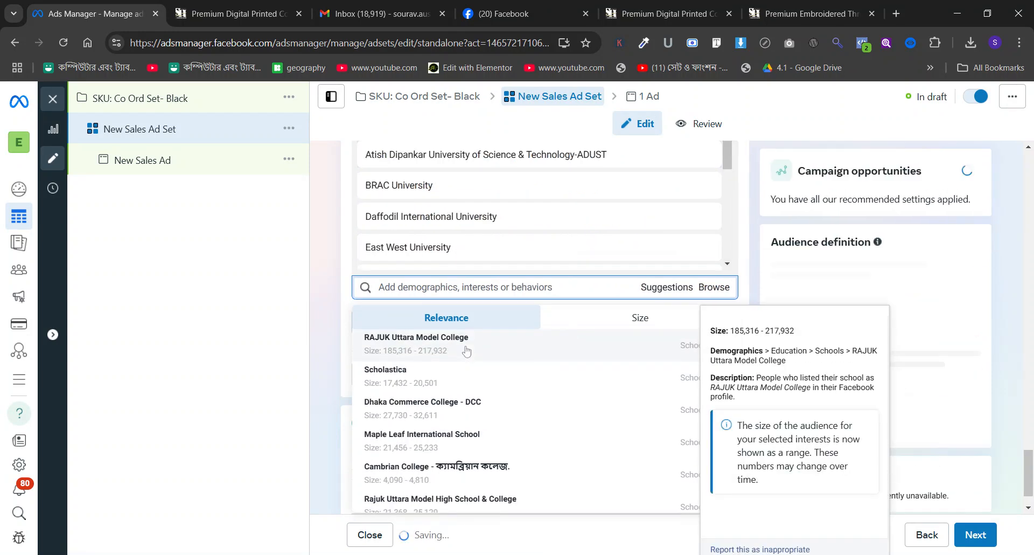
left_click(407, 338)
scroll(409, 338, "down", 5)
scroll(418, 337, "down", 2)
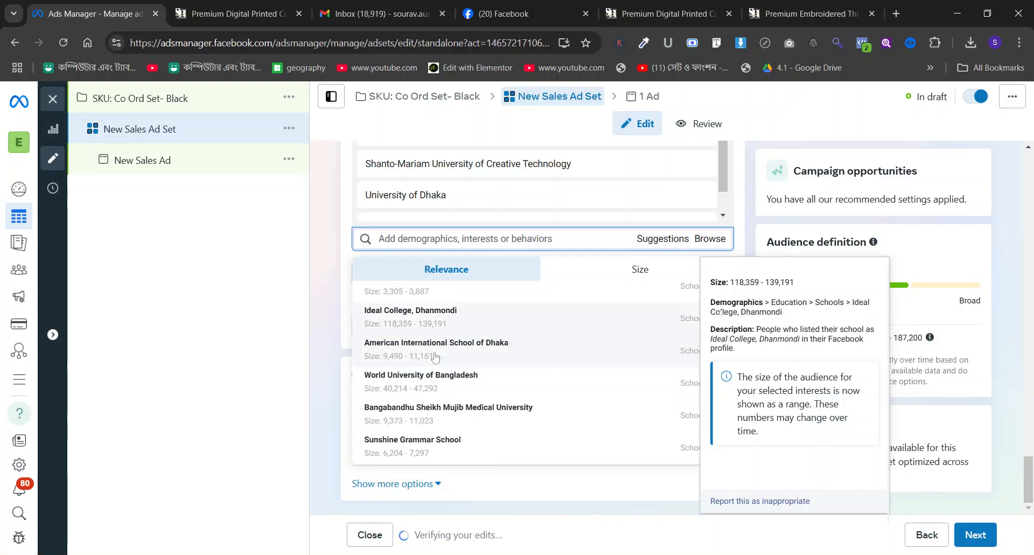
left_click(443, 330)
Add Manarat International University, Chittagong University of Engineering & Technology and Khulna University of Engineering & Technology to the must-also-match schools.
scroll(435, 356, "down", 3)
scroll(434, 360, "down", 1)
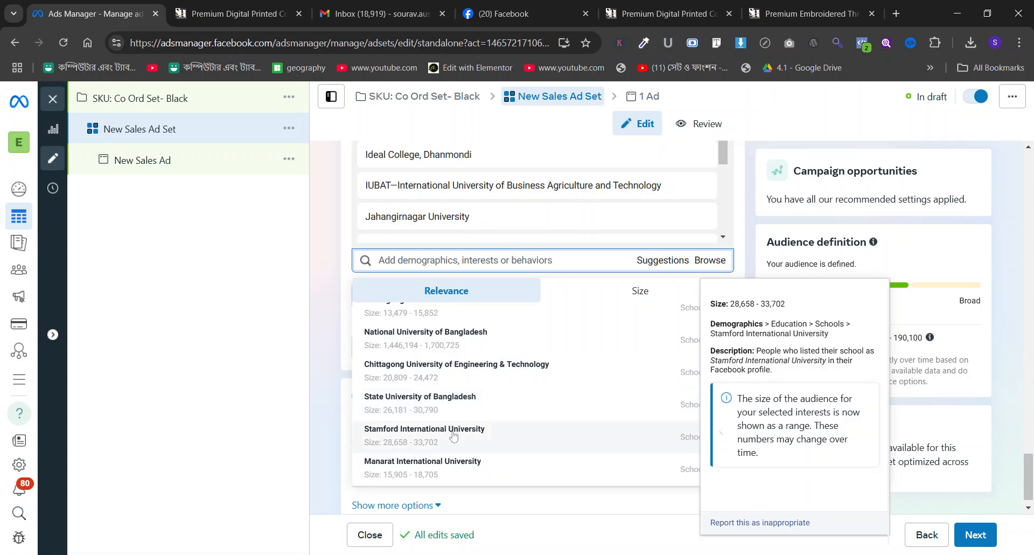
left_click(339, 277)
left_click(657, 266)
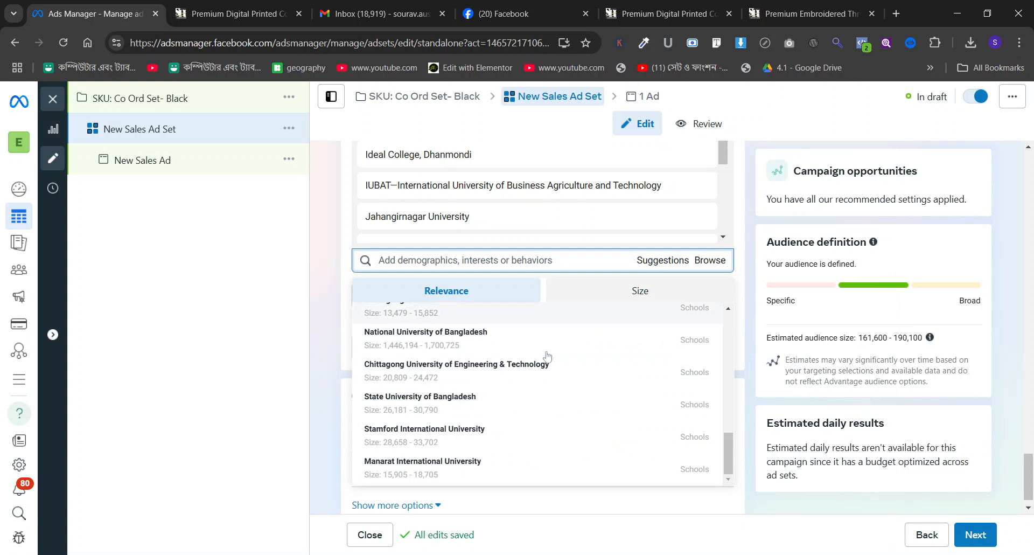
left_click(457, 466)
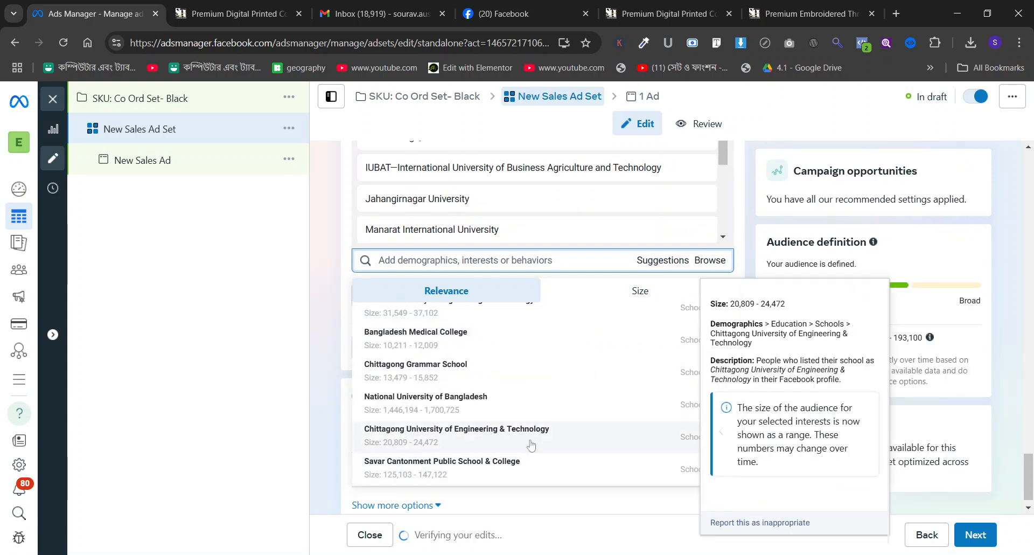
left_click(531, 438)
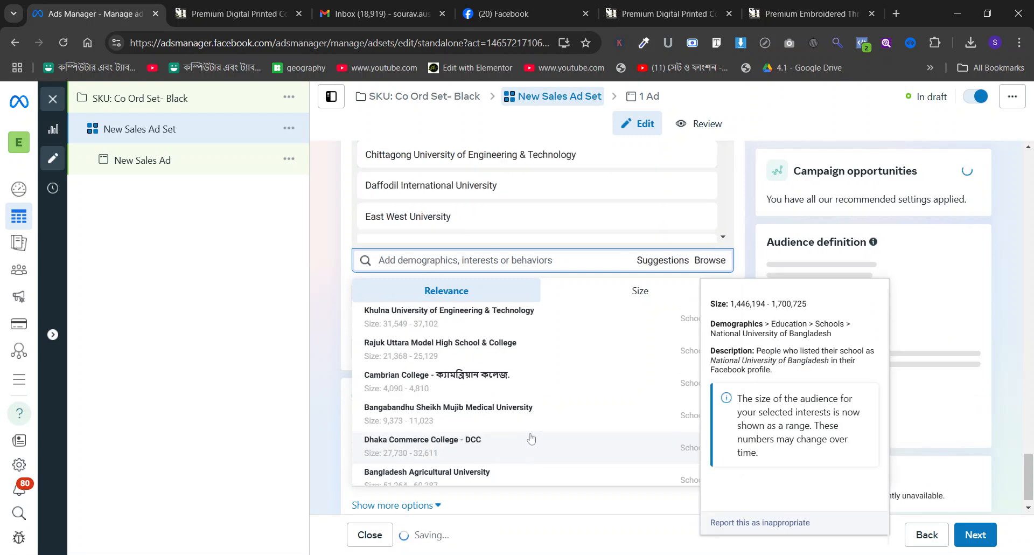
scroll(519, 409, "down", 4)
scroll(519, 409, "up", 4)
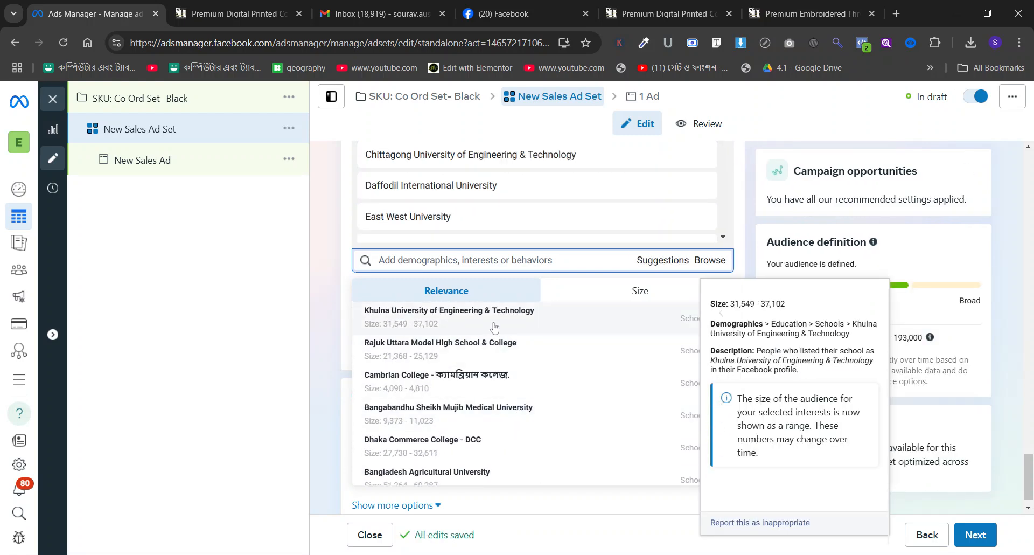
left_click(495, 326)
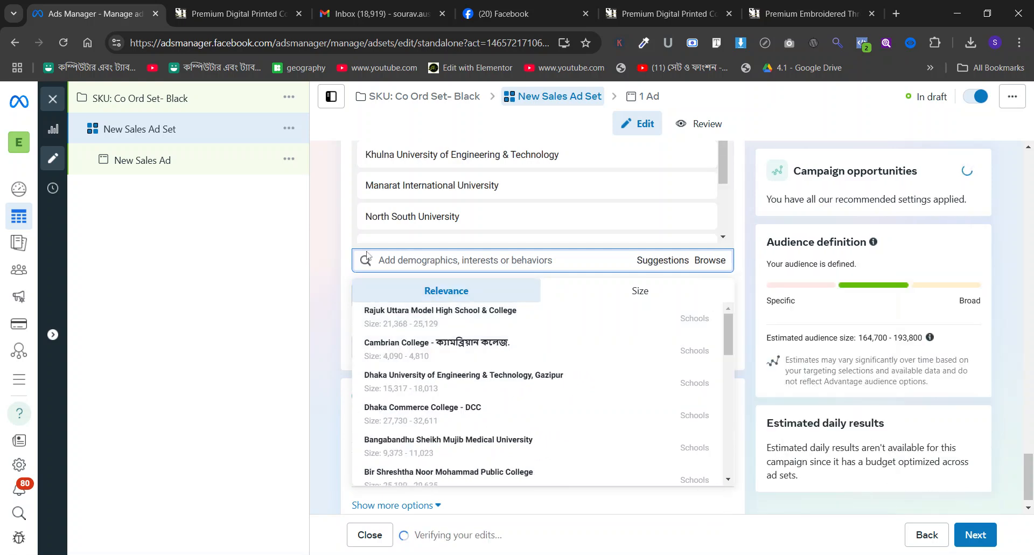
Add the employers Eastern Bank PLC., City Bank, Grameenphone and Unilever to the same must-also-match condition.
type("estern bank")
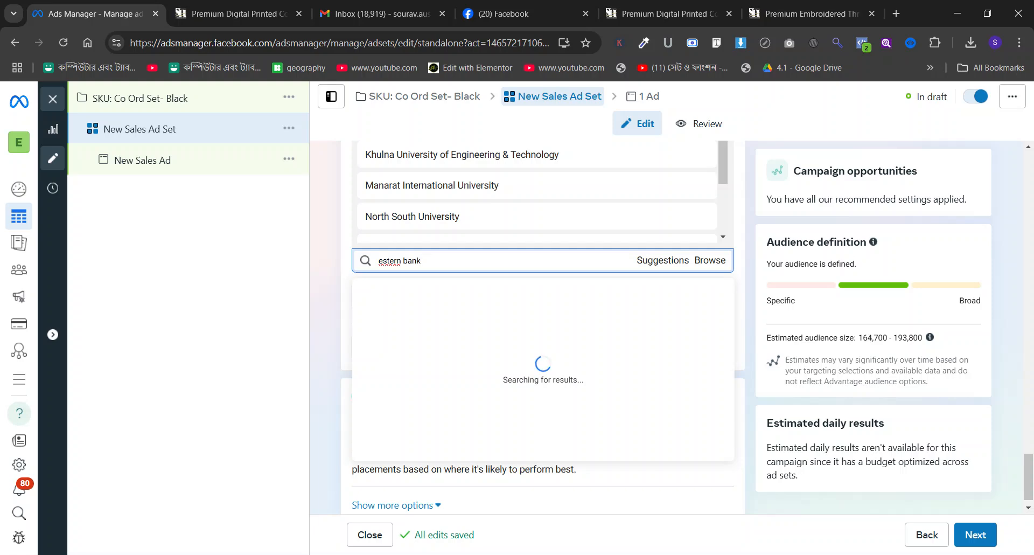
left_click(426, 317)
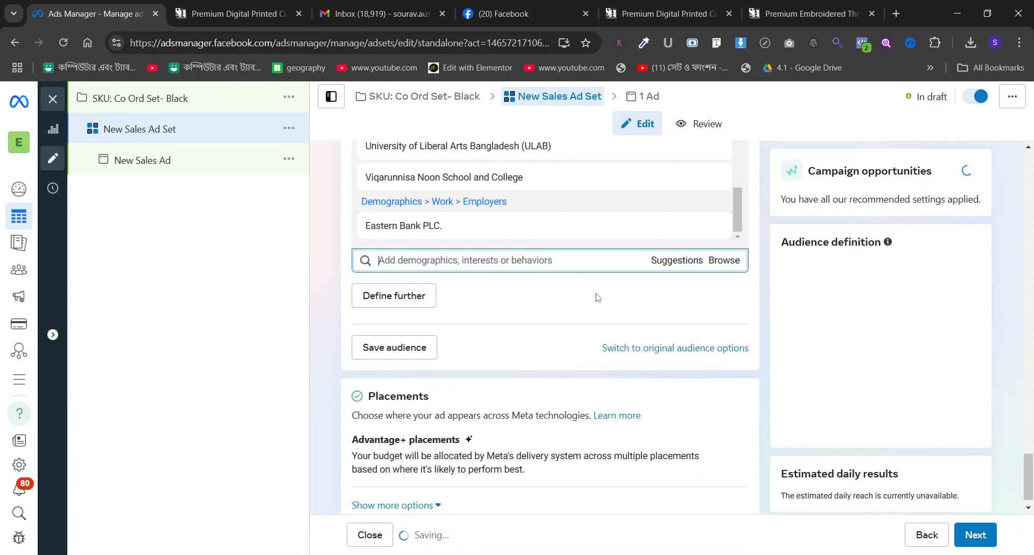
left_click(660, 261)
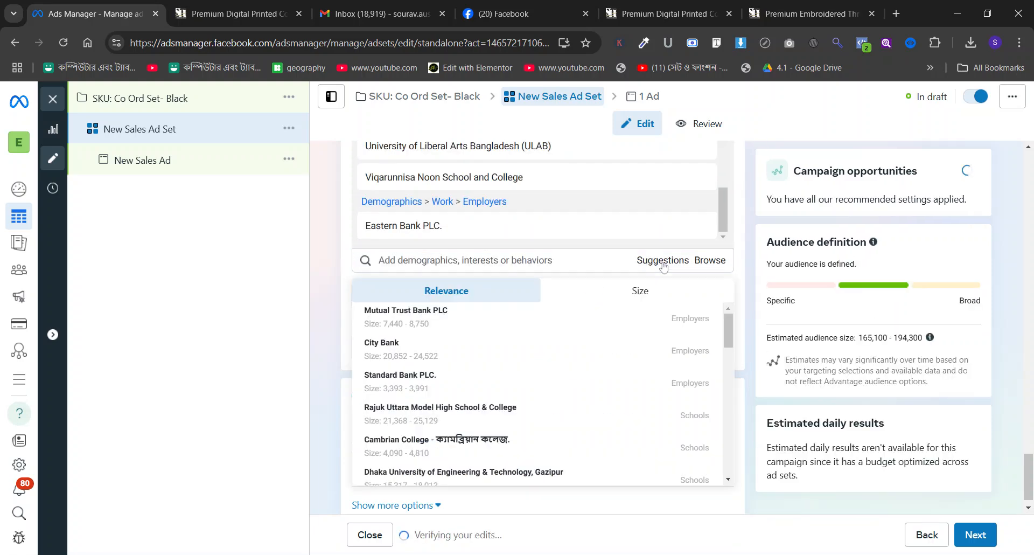
left_click(458, 351)
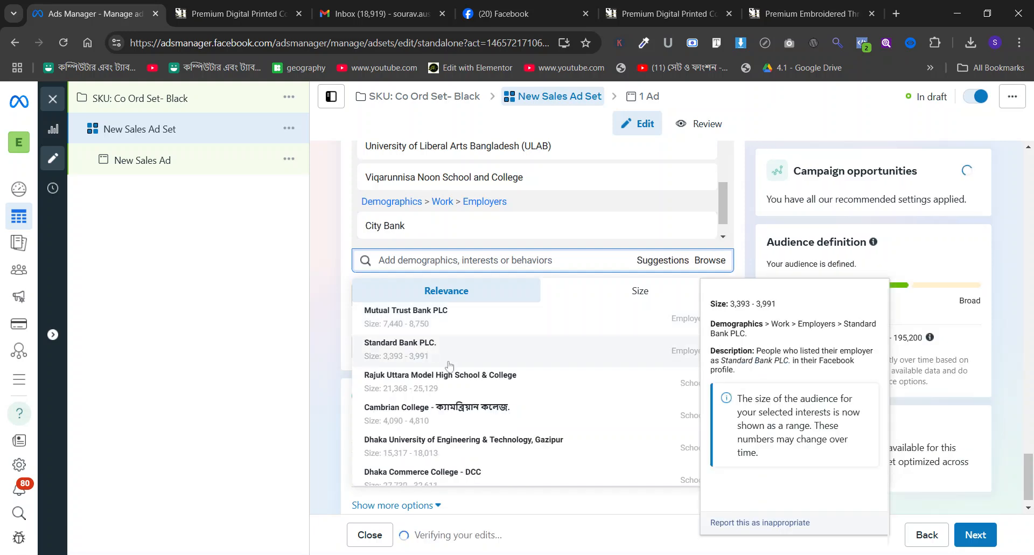
scroll(450, 365, "down", 3)
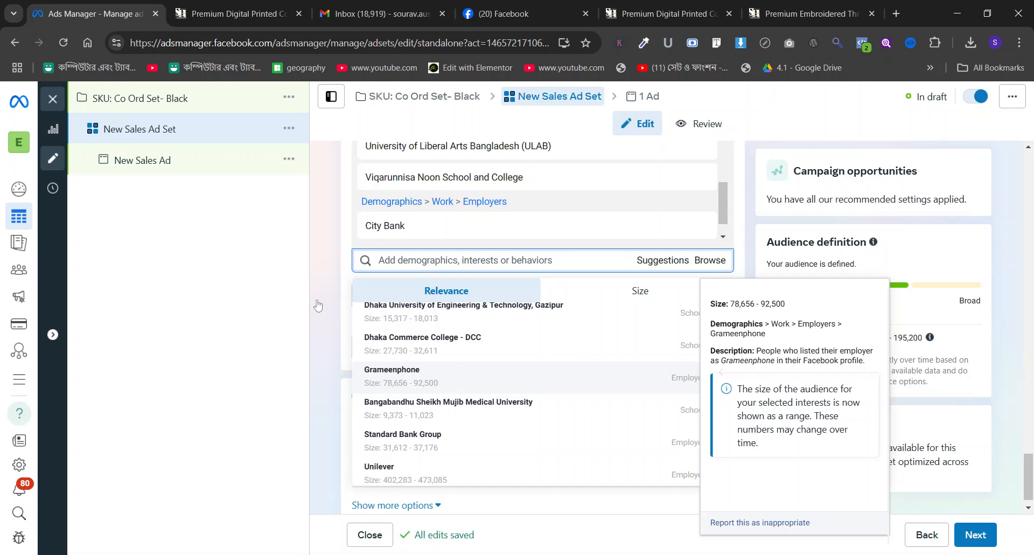
left_click(467, 381)
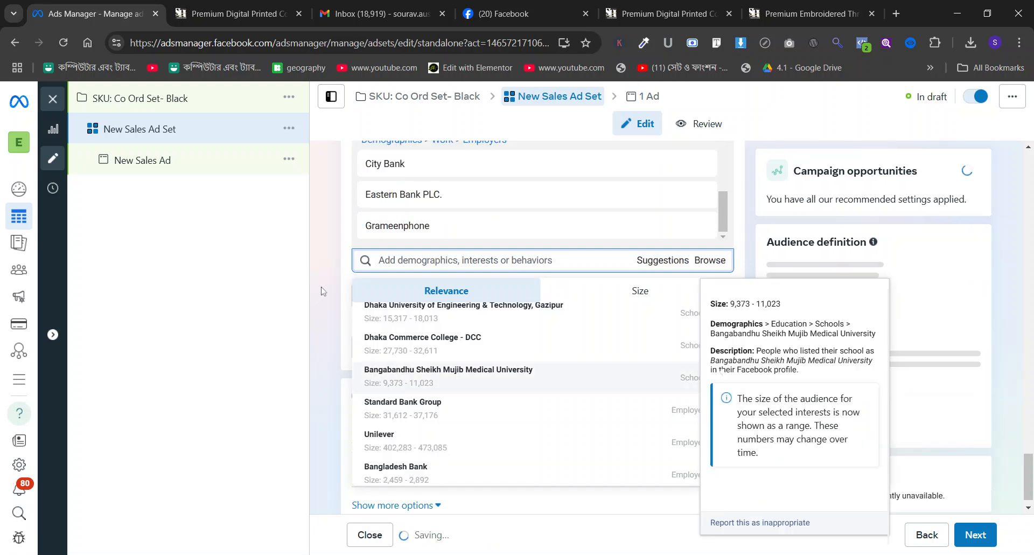
left_click(417, 473)
left_click(773, 384)
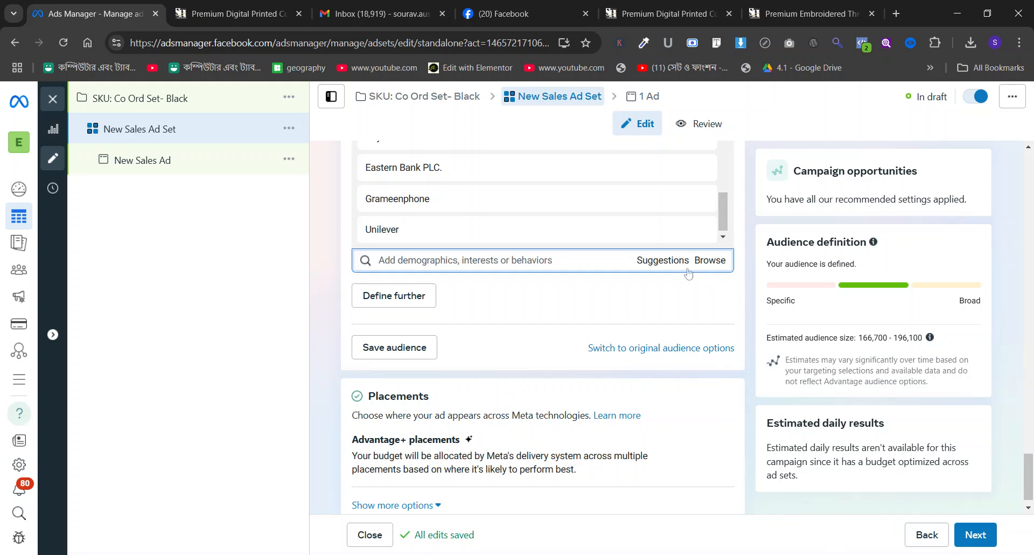
Add the suggested school University of South Asia, Bangladesh to the must-also-match condition and check the estimated audience size.
left_click(668, 266)
scroll(510, 353, "down", 3)
scroll(510, 353, "down", 4)
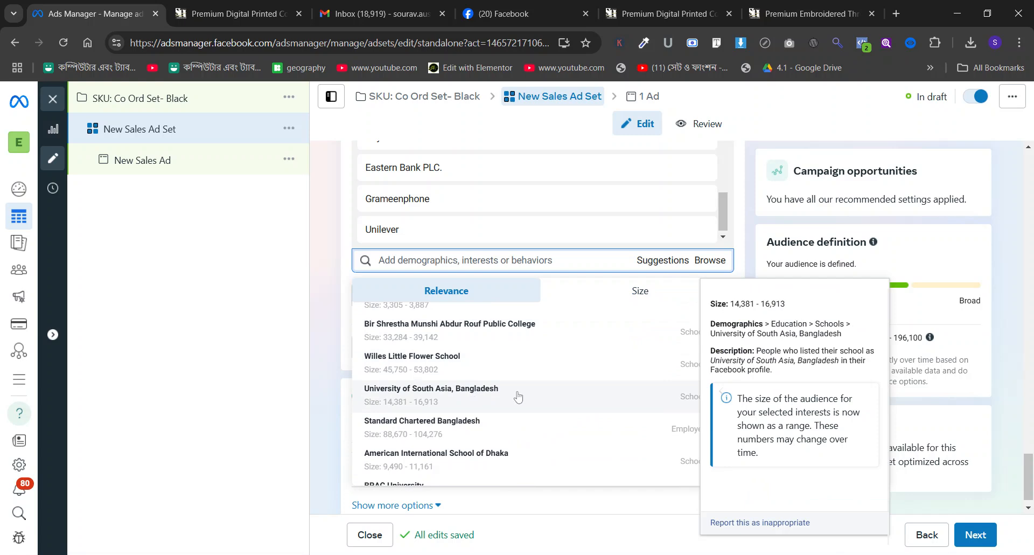
left_click(473, 397)
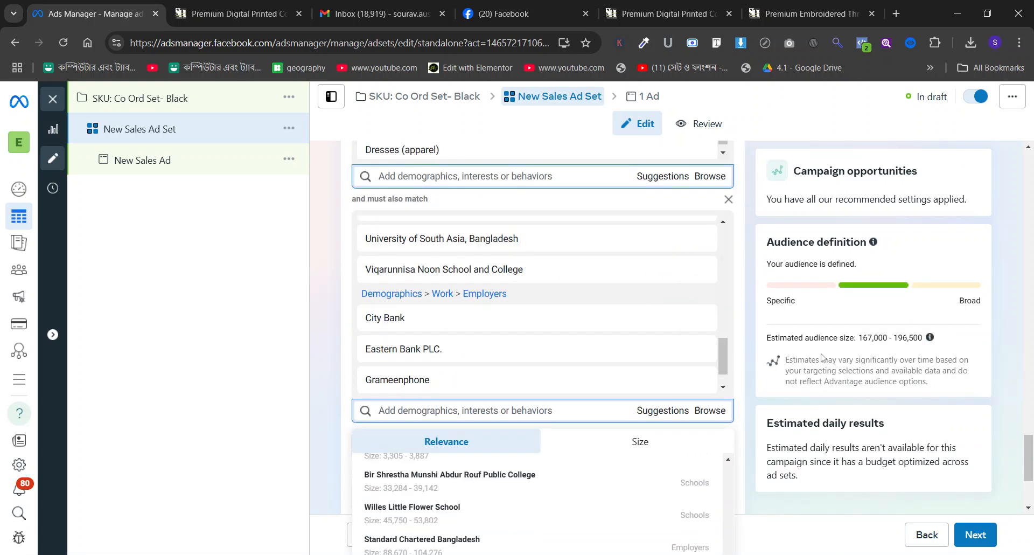
scroll(467, 324, "down", 3)
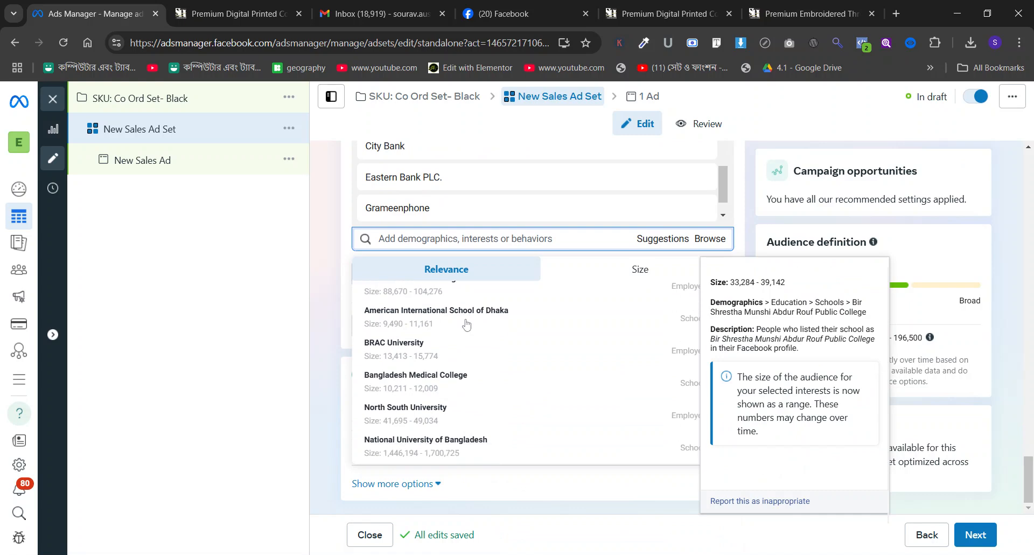
left_click(329, 260)
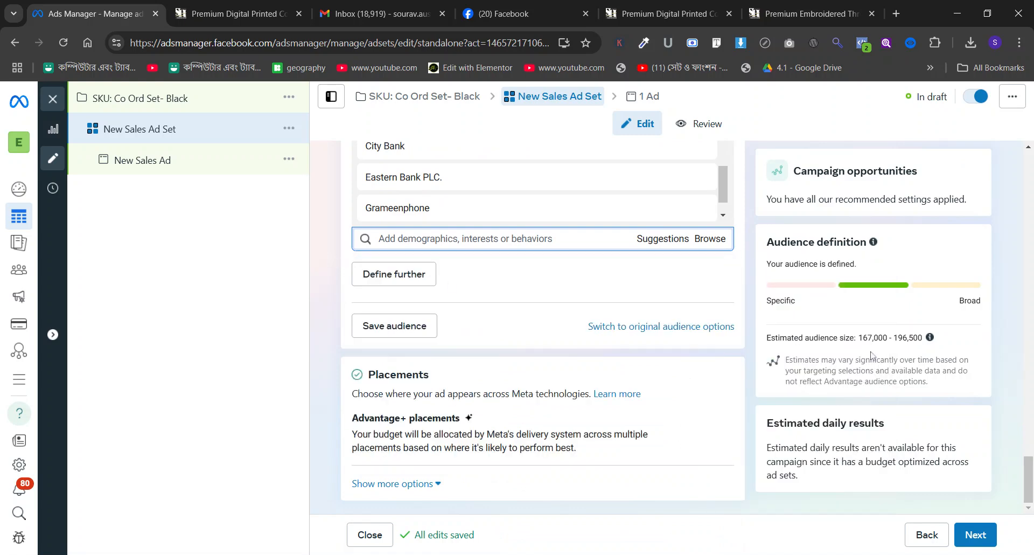
left_click_drag(859, 338, 923, 338)
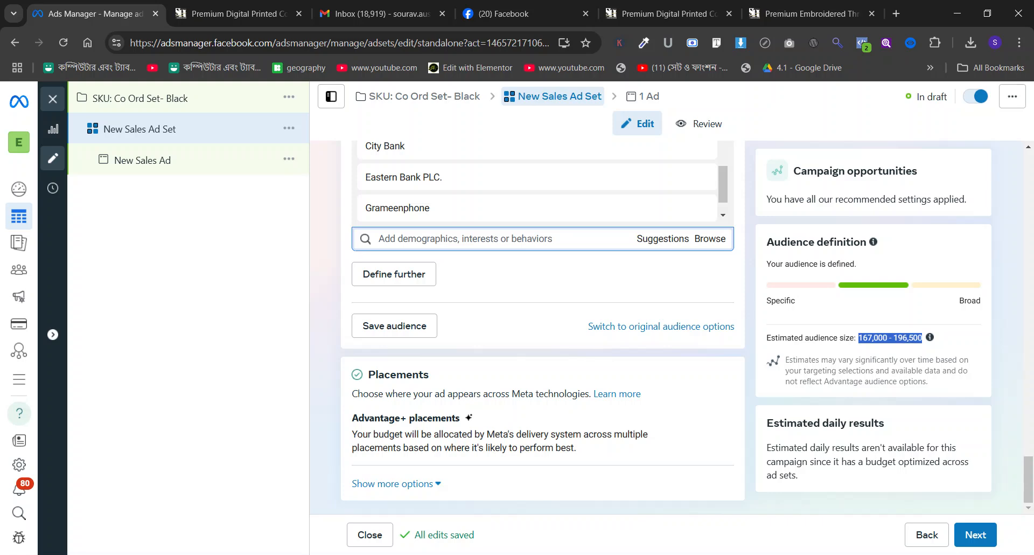
Define the audience further with a second must-also-match condition containing the purchase behavior Engaged Shoppers.
scroll(565, 271, "up", 15)
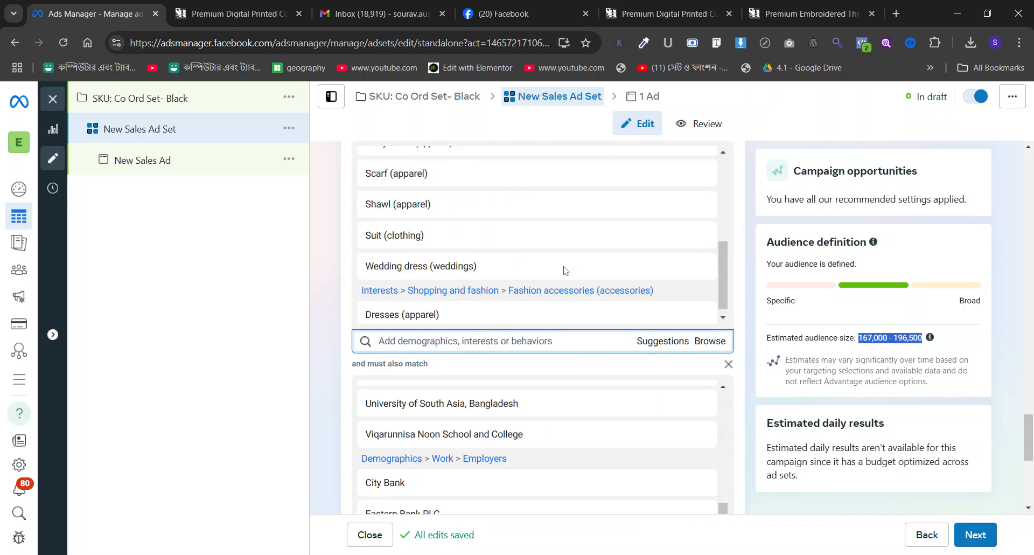
scroll(565, 271, "down", 5)
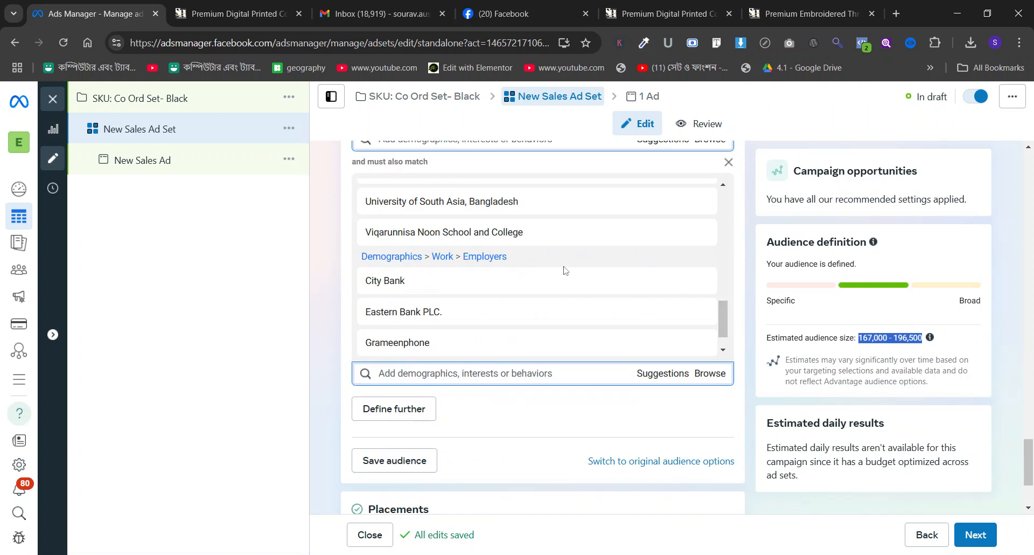
scroll(567, 291, "down", 2)
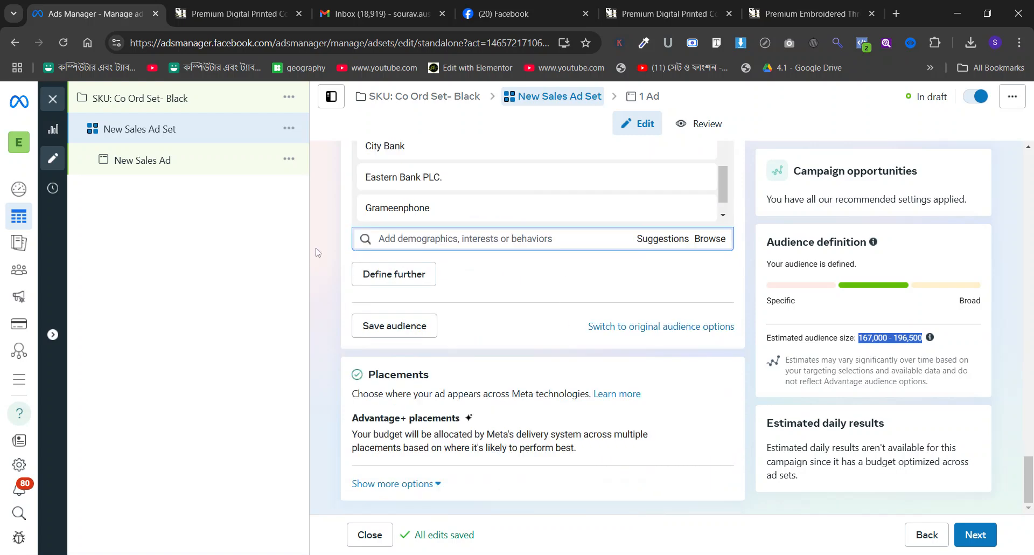
left_click(396, 275)
left_click(466, 284)
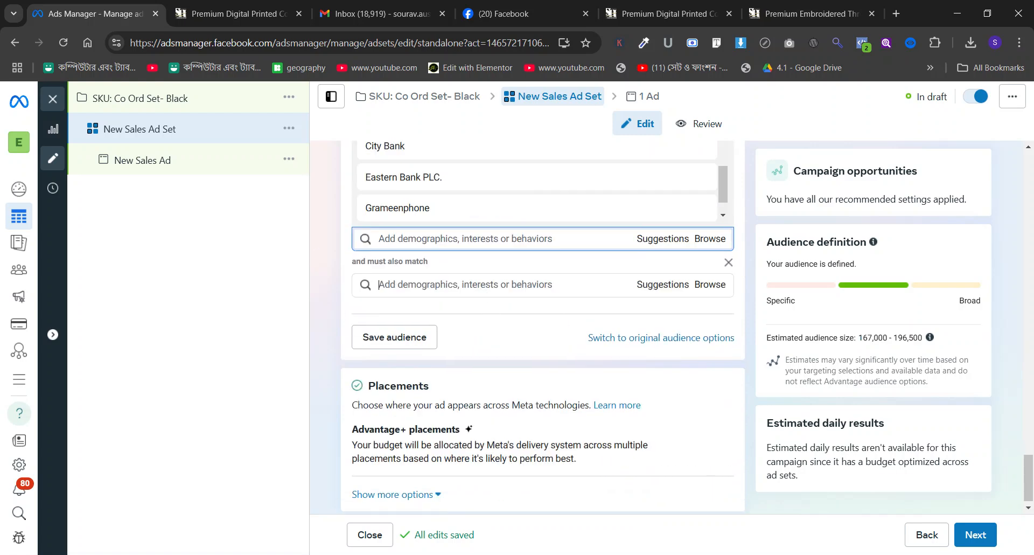
type("engag")
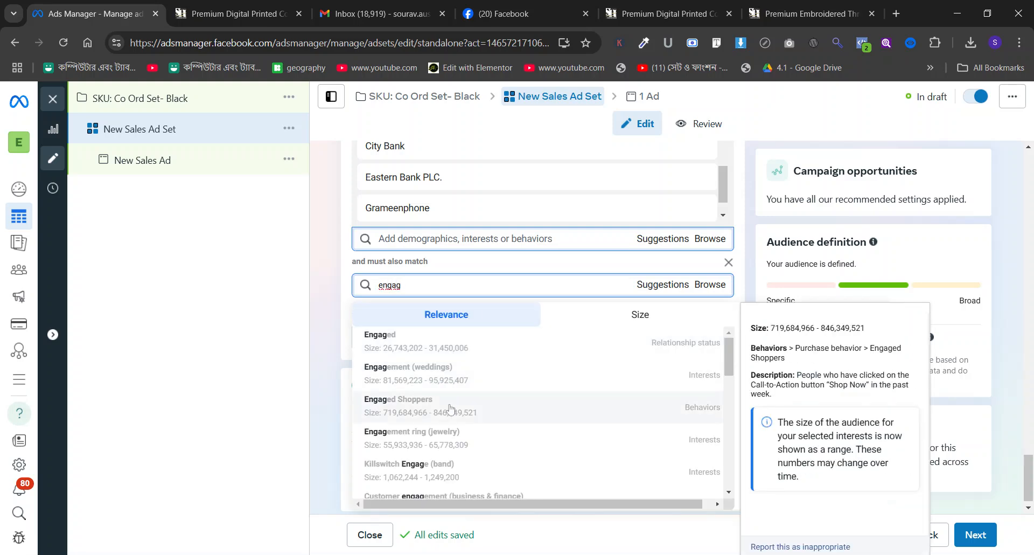
key("Return")
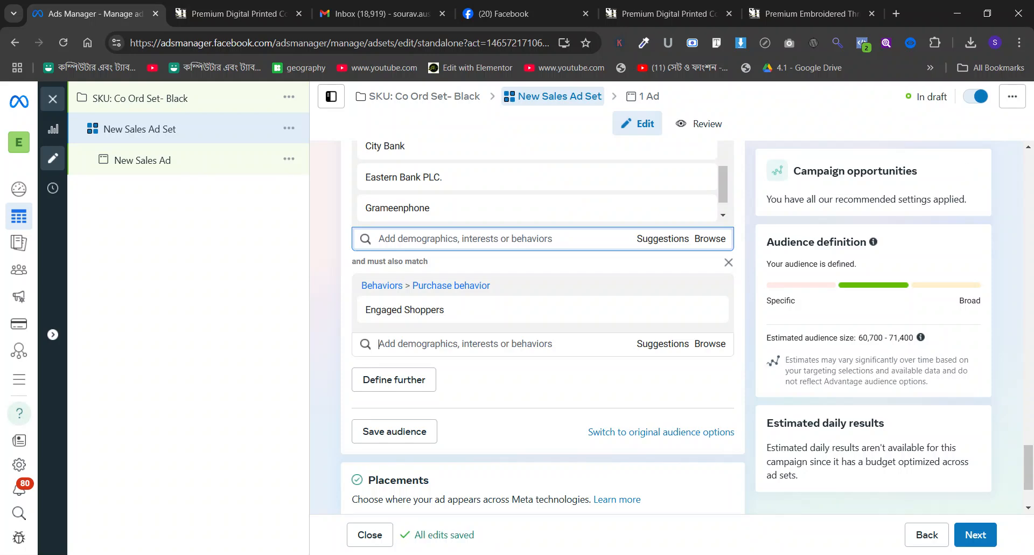
Review the Co Ord Set- Black audience conditions, and set the New Sales Ad's Facebook Page to Subaitaa's Heaven.
scroll(649, 257, "up", 12)
scroll(649, 256, "down", 5)
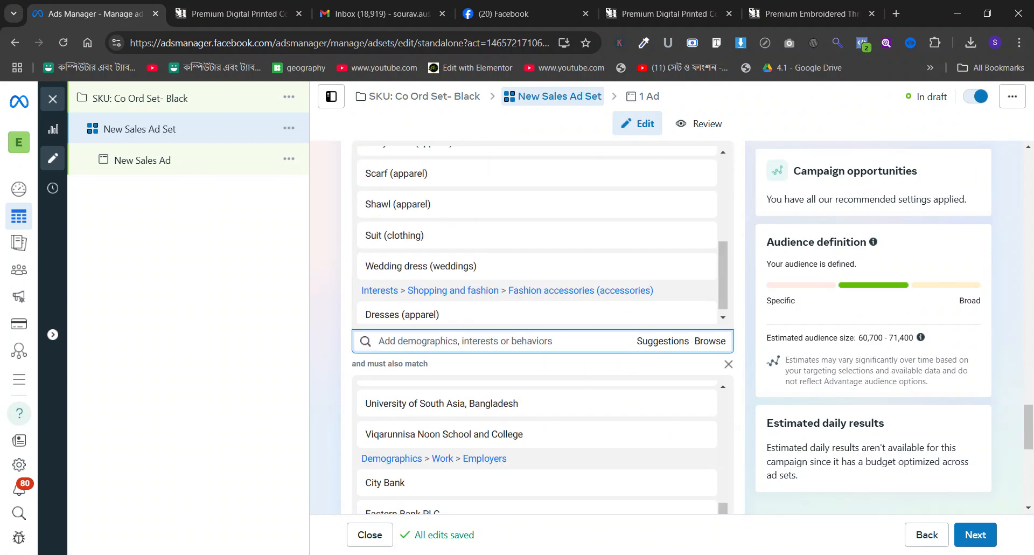
scroll(381, 280, "down", 1)
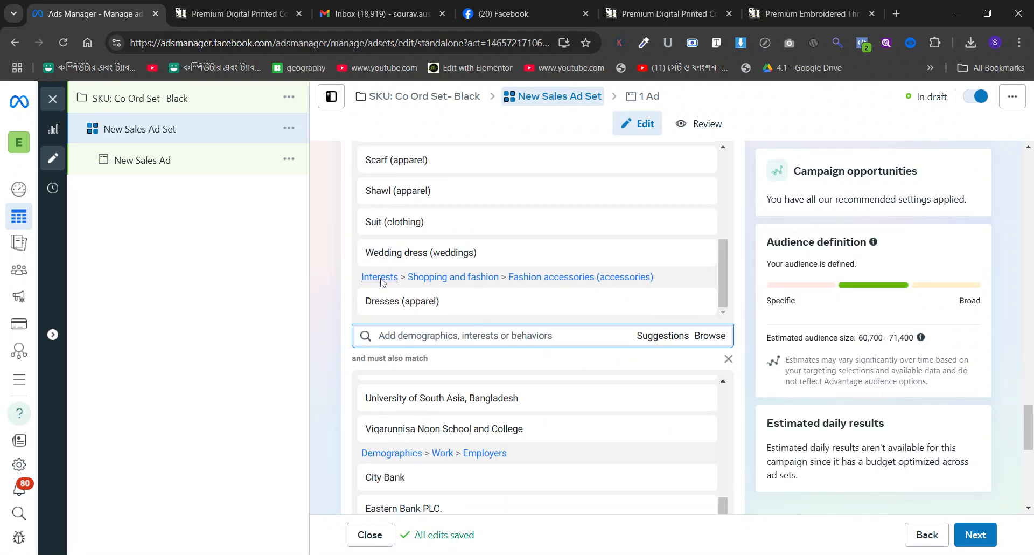
scroll(381, 280, "down", 2)
scroll(318, 241, "down", 1)
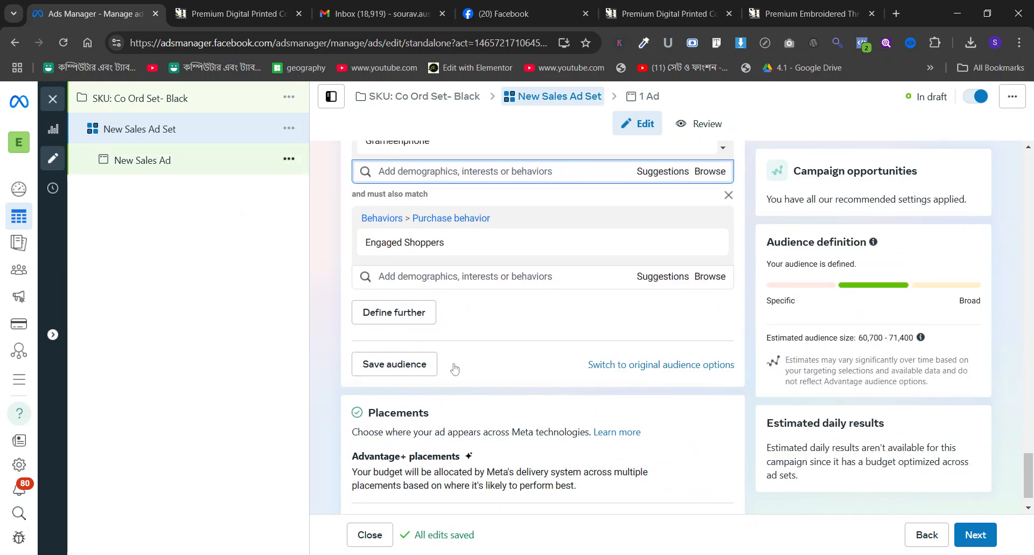
left_click(467, 349)
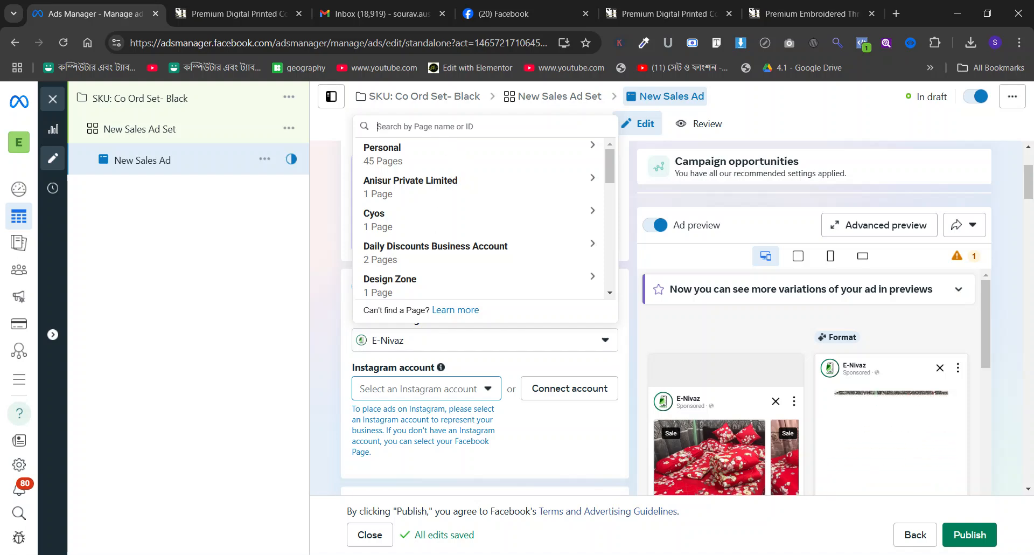
type("suba")
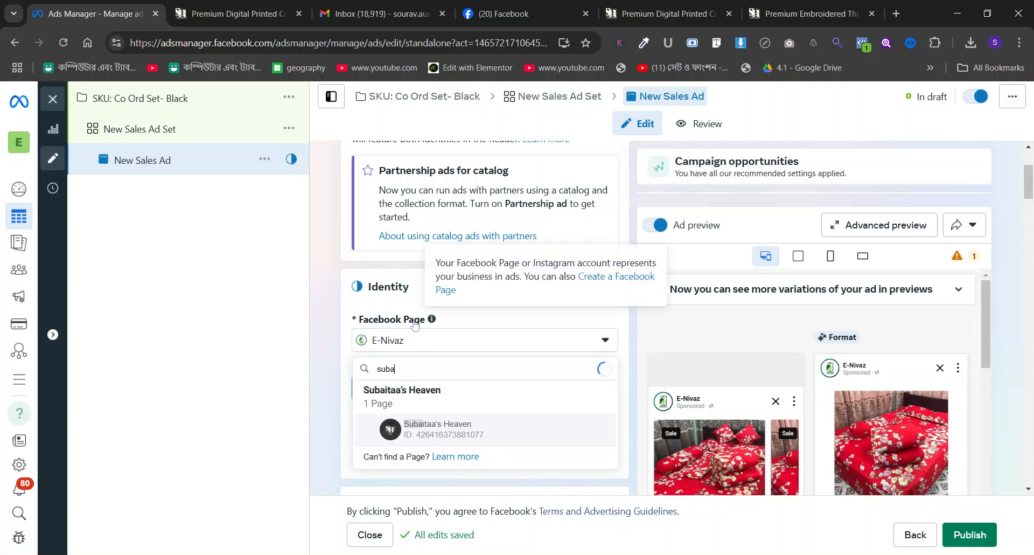
key("Return")
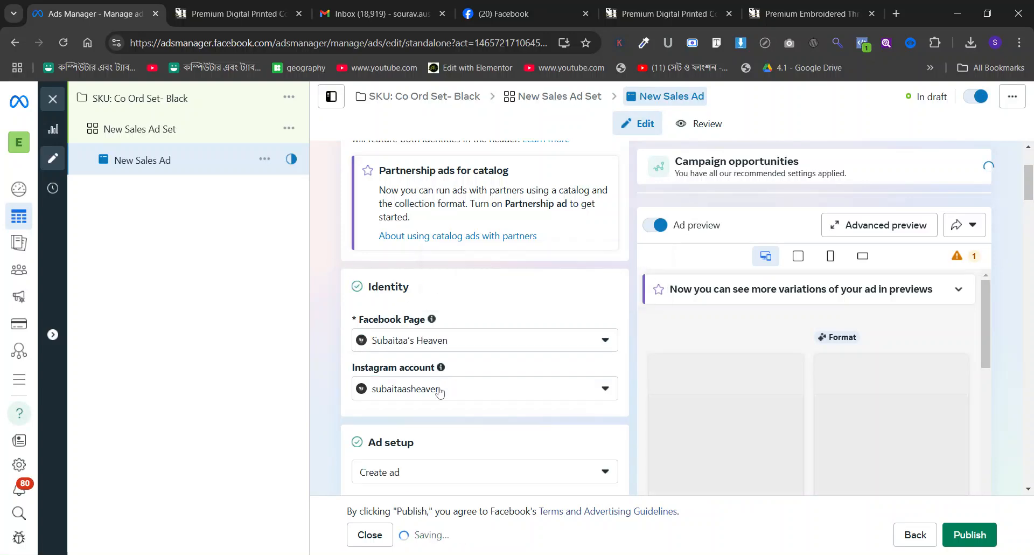
Set the ad to manual upload with the single image or video format and begin a video ad creative.
scroll(428, 285, "down", 5)
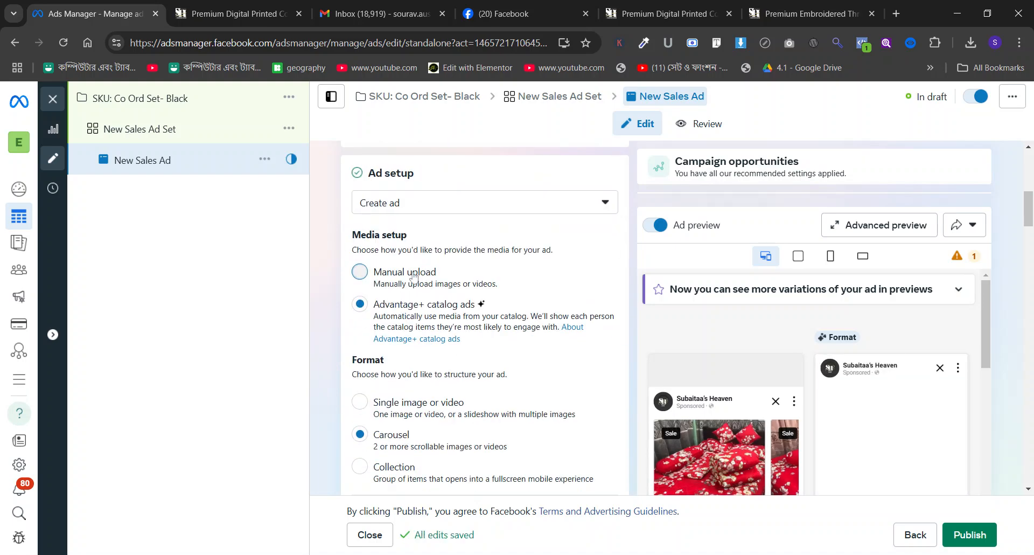
left_click(414, 278)
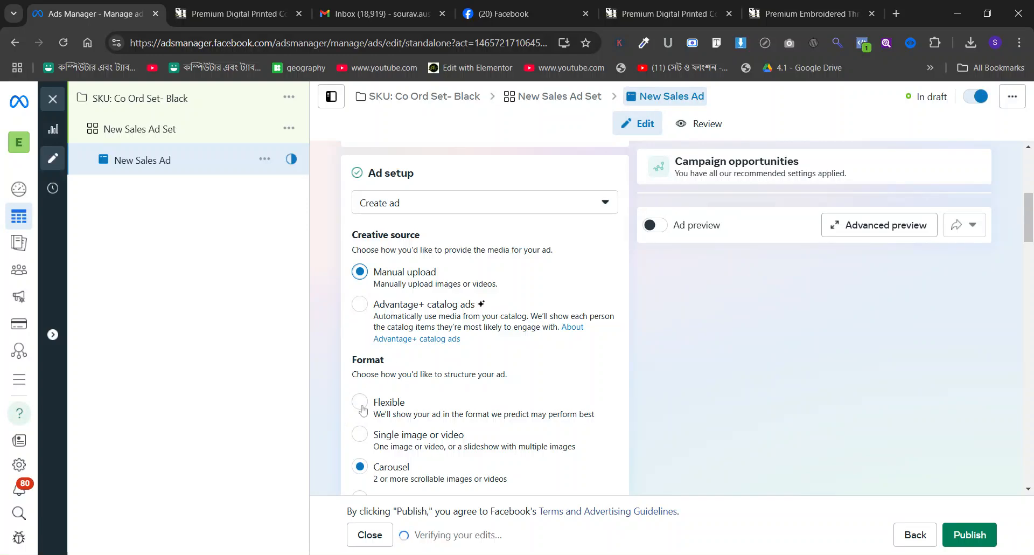
left_click(360, 434)
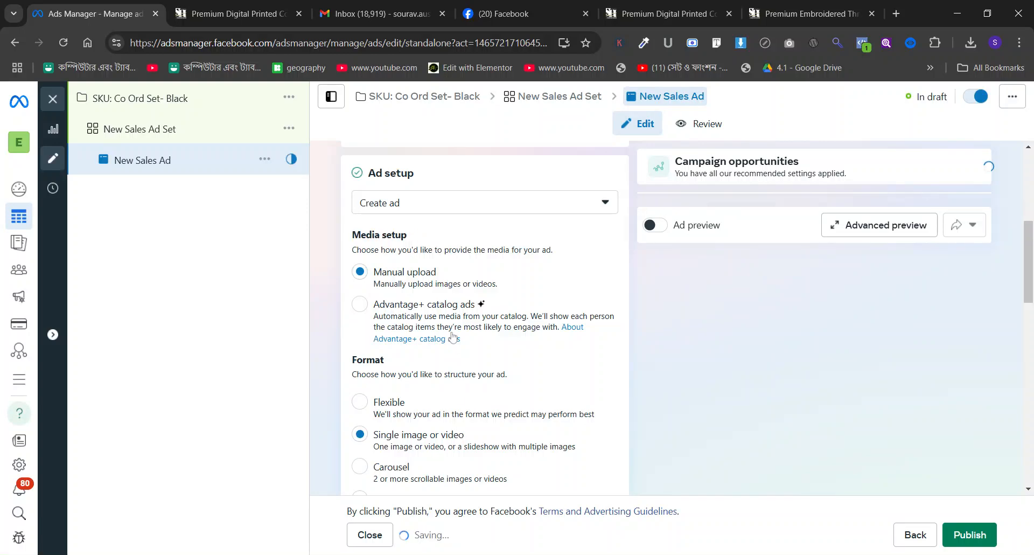
scroll(453, 345, "down", 6)
scroll(452, 334, "down", 3)
left_click(401, 235)
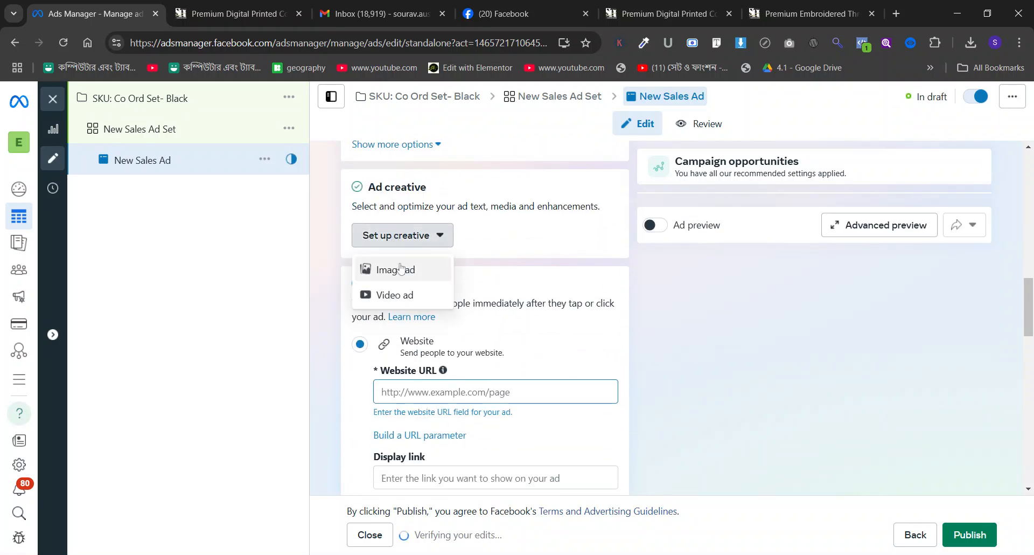
left_click(396, 294)
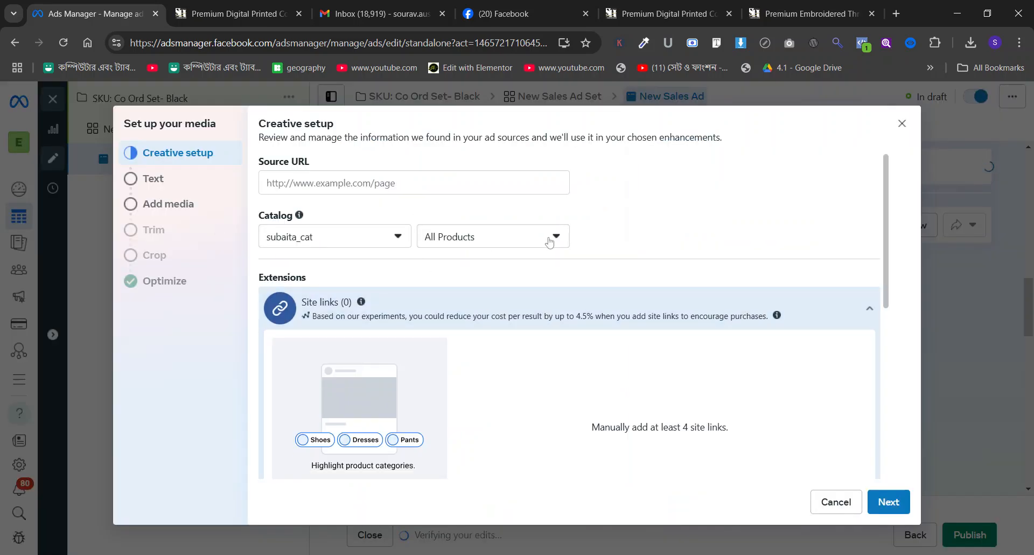
Enter the primary text "Premium Digital Printed Co-Ord Set (2 Piece)" with a second line "For Order:", checking the store's product pages for the matching outfit.
left_click(143, 174)
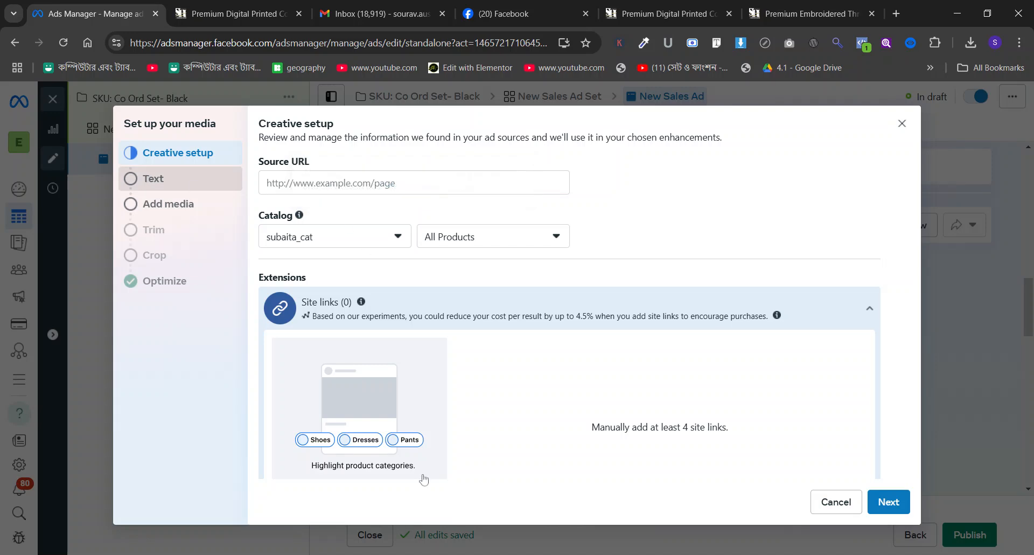
left_click(646, 5)
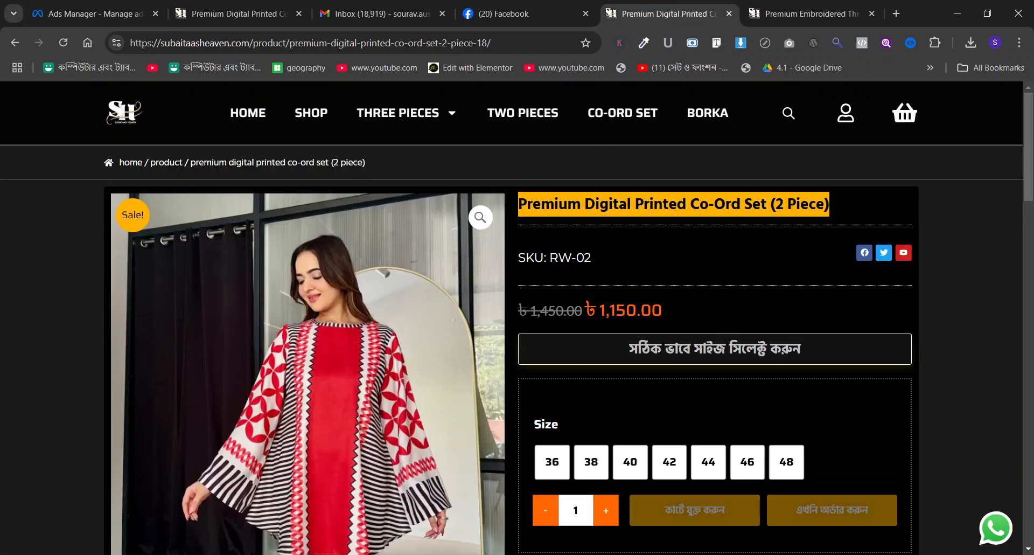
left_click(809, 13)
left_click(668, 14)
left_click(237, 13)
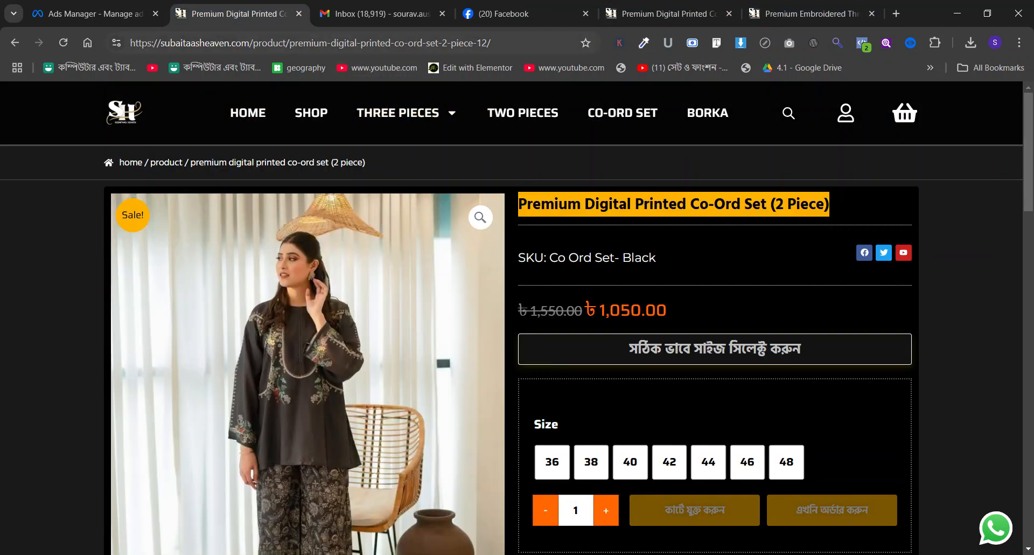
left_click(59, 9)
left_click(388, 194)
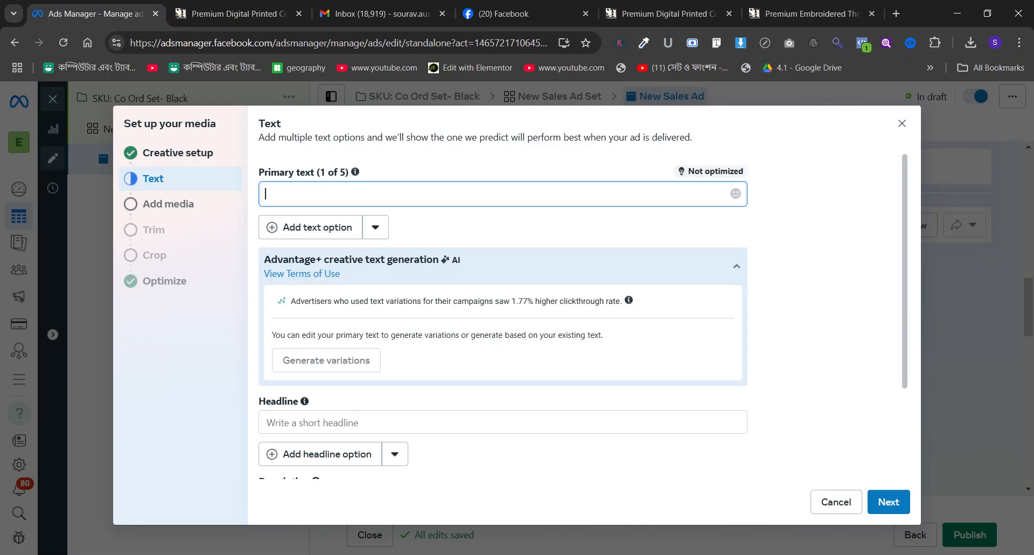
type("Premium Digital Printed Co-Ord Set (2 Piece)")
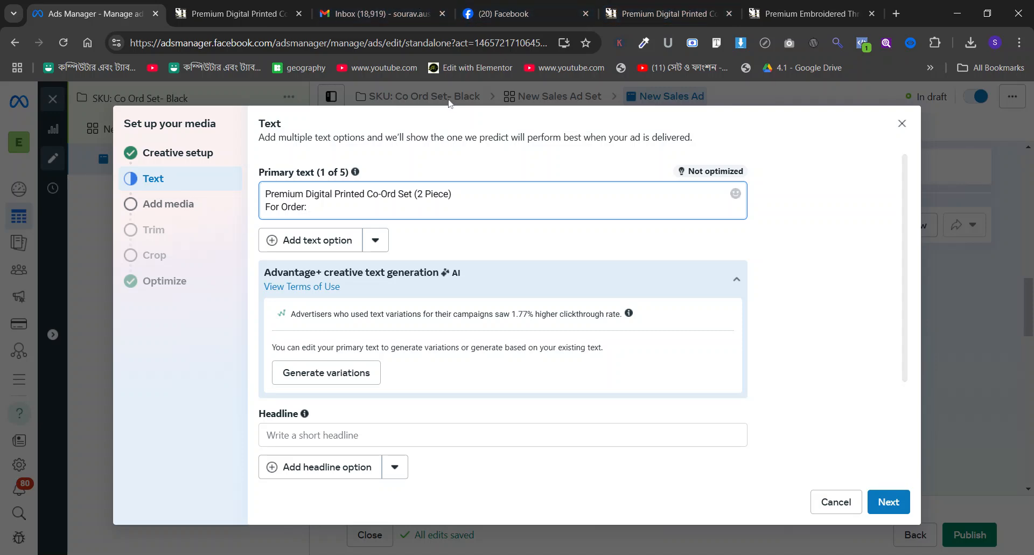
Copy the Co Ord Set- Black product page URL from the store and add it after "For Order:" in the primary text.
left_click(226, 6)
left_click(244, 51)
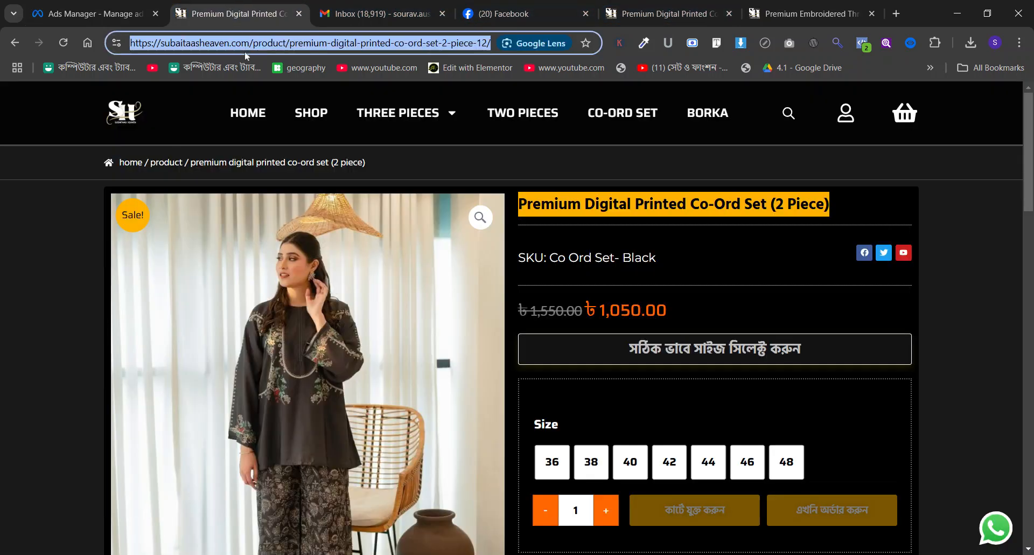
left_click(39, 3)
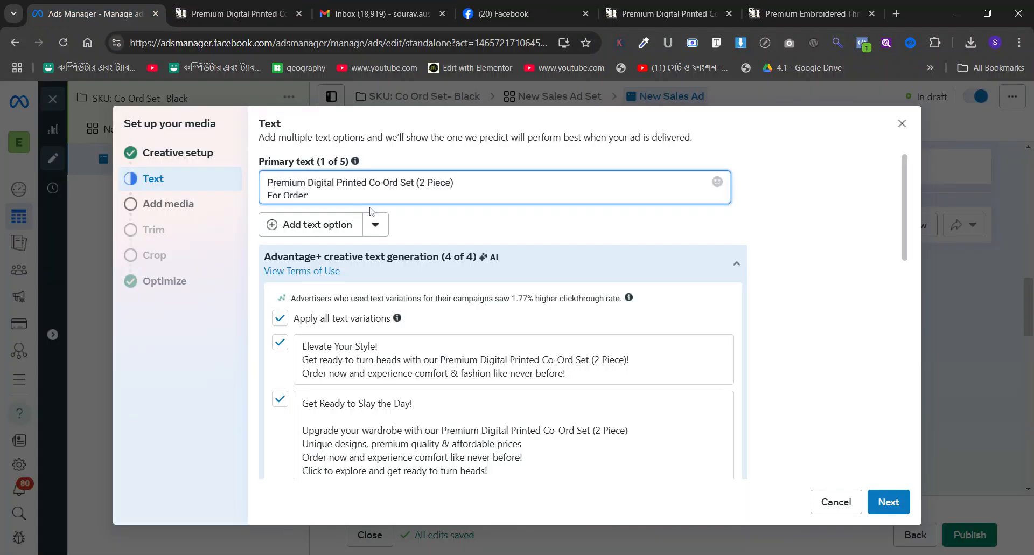
left_click(369, 201)
left_click(368, 196)
type("https://sulabsabaheen.com/product/premium-digital-printed-co-ord-set-2-piece-12/")
Write the headline "Up to 500 Tk off for this weekend" and apply all generated headline variations.
scroll(496, 318, "down", 8)
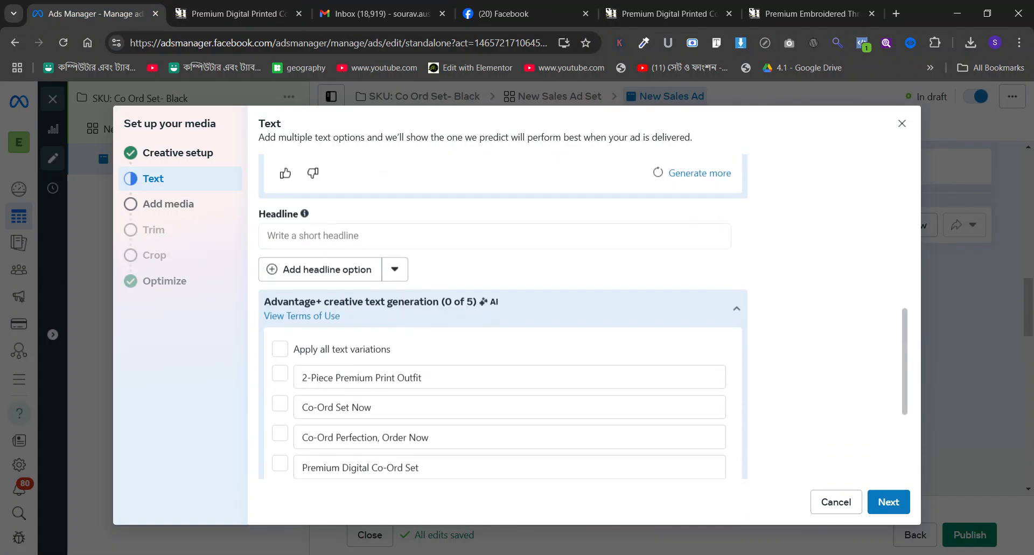
left_click(314, 236)
type("Up to")
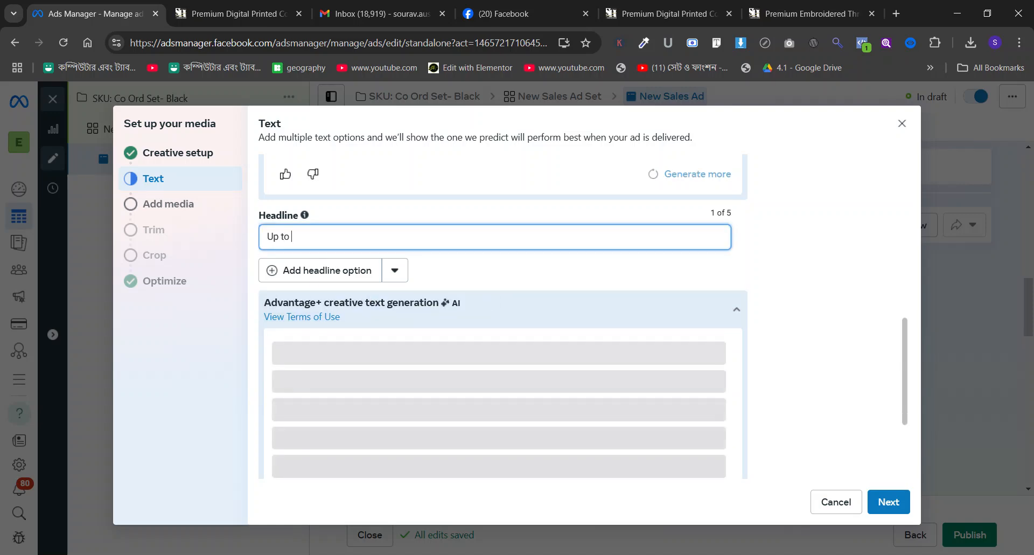
left_click(206, 8)
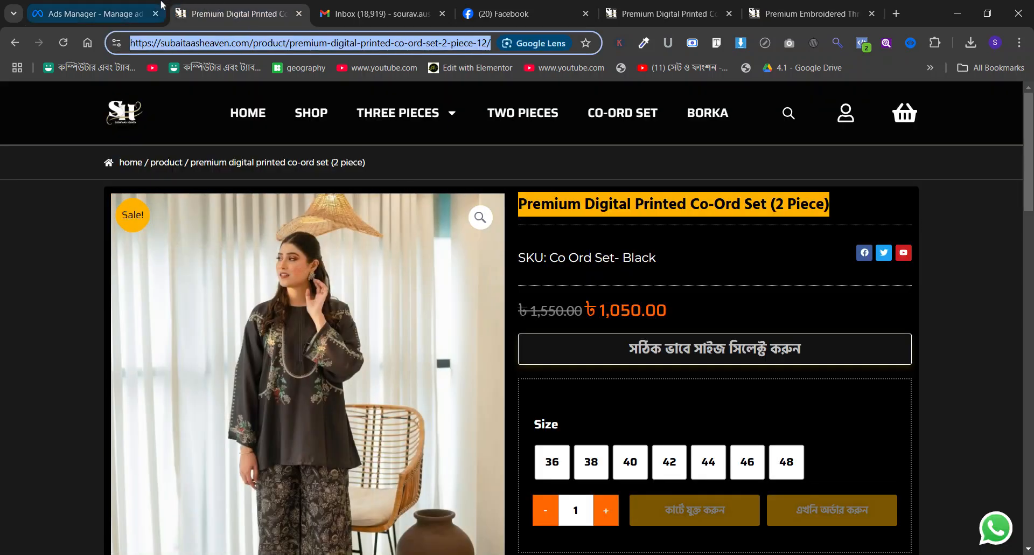
left_click(161, 6)
type("to 500 Tk off for this weekend")
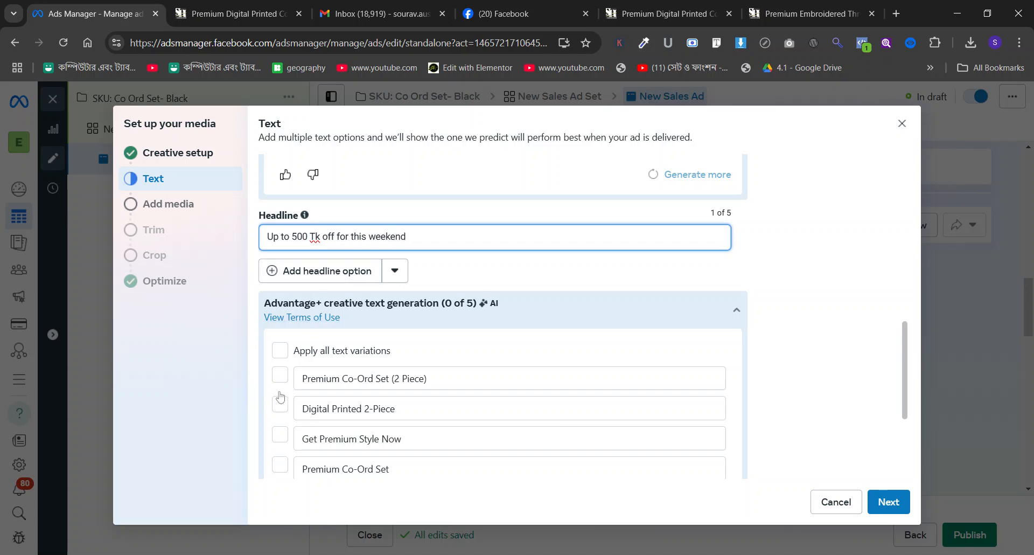
left_click(279, 350)
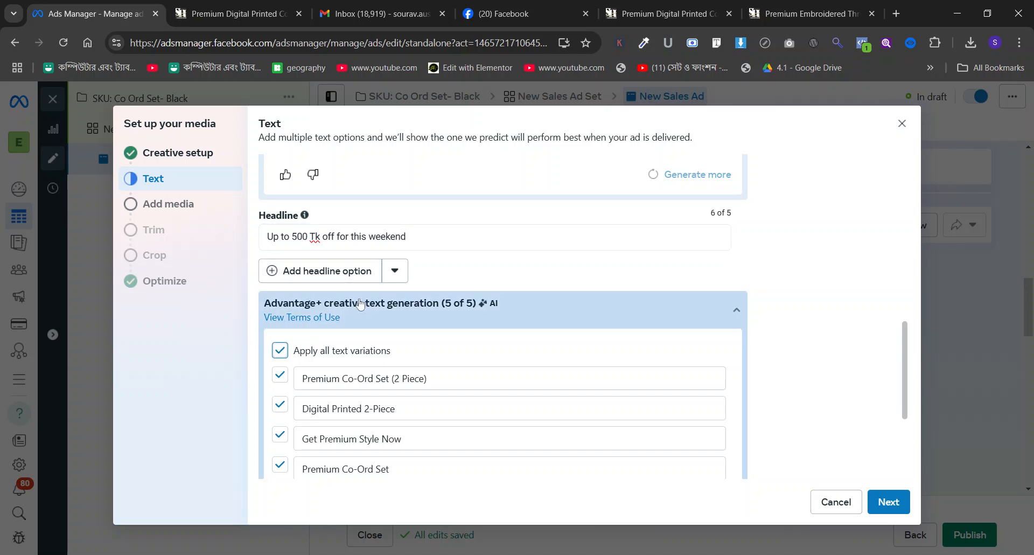
Set the ad's call to action to Order now and proceed to the media selection.
scroll(359, 303, "down", 4)
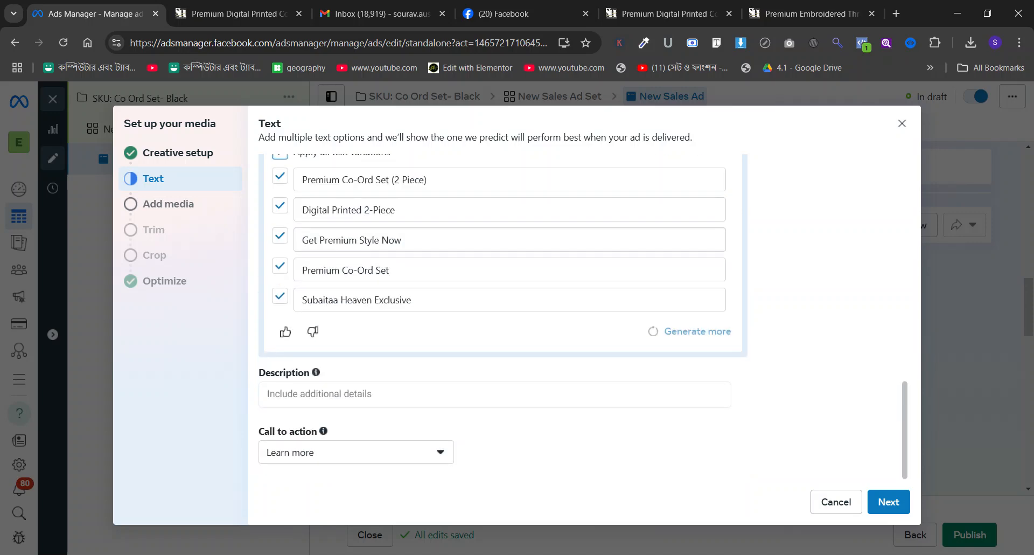
left_click(326, 459)
scroll(340, 378, "down", 3)
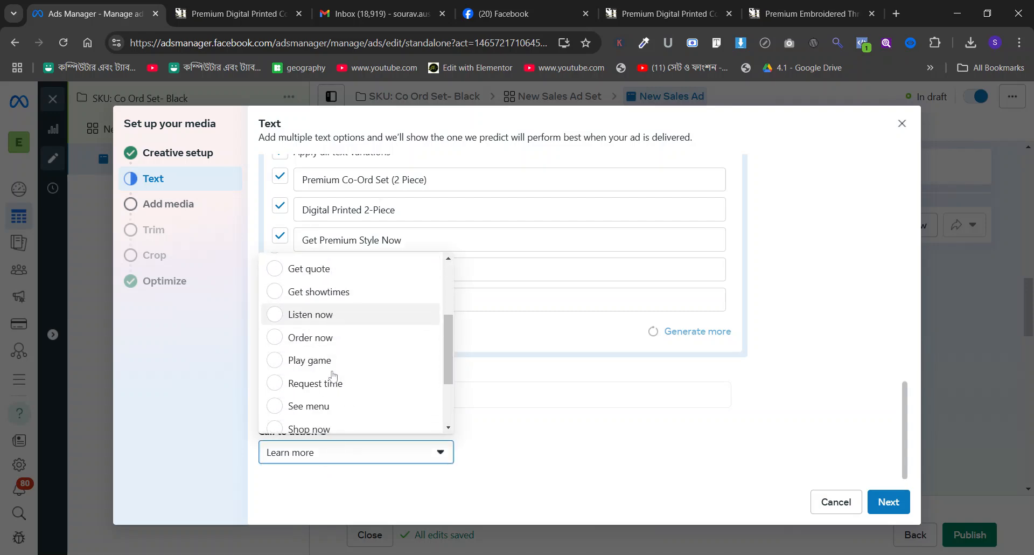
left_click(334, 343)
left_click(889, 501)
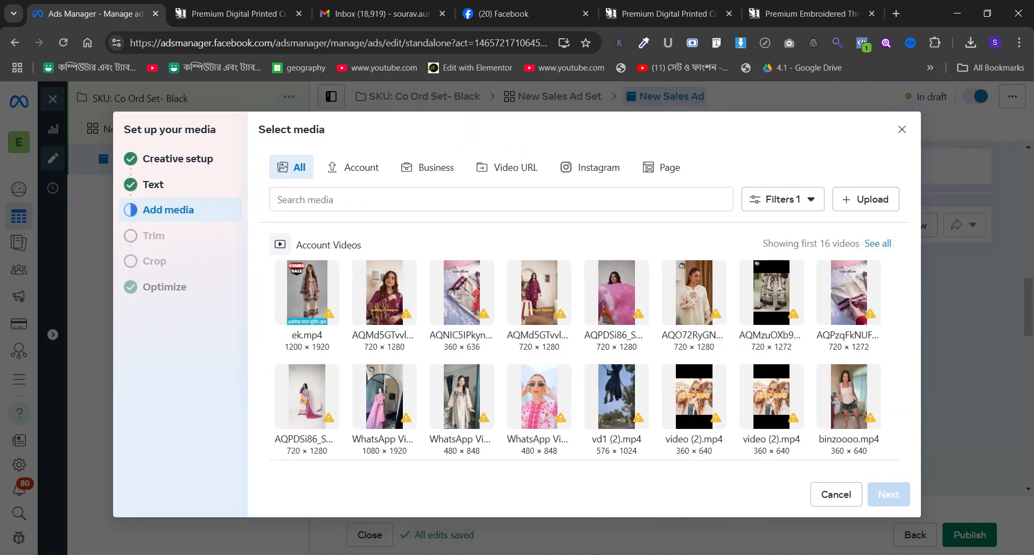
Add the black embroidered outfit video from the Subaitaa's Heaven Page media, keeping the full length, original crops and default enhancements.
scroll(526, 370, "down", 3)
scroll(596, 240, "up", 3)
left_click(665, 171)
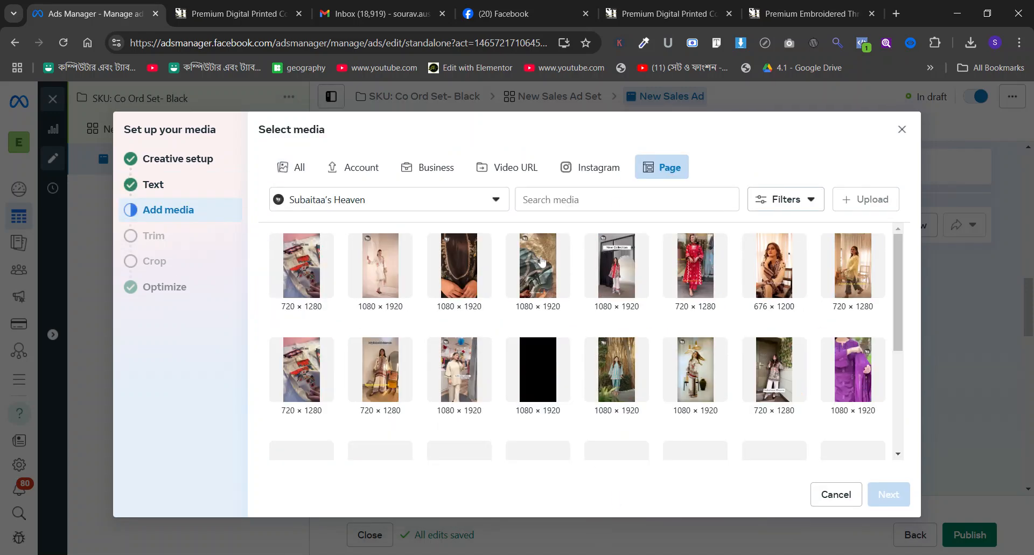
left_click(457, 270)
left_click(889, 494)
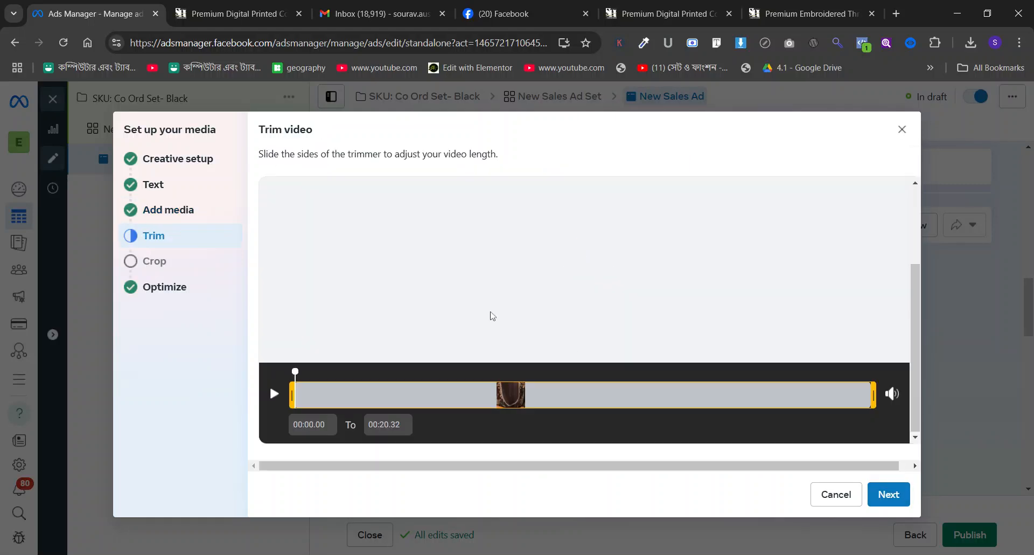
left_click(886, 494)
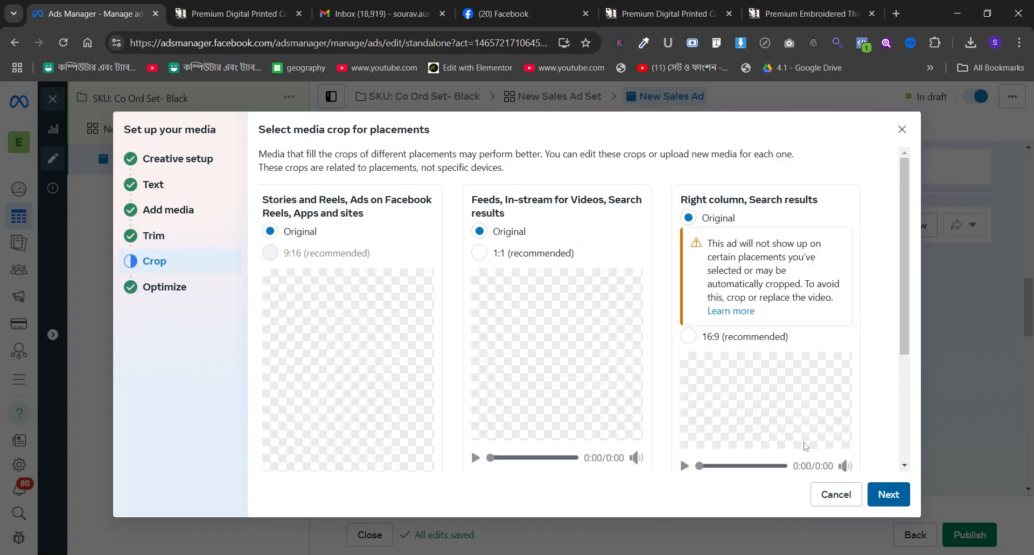
left_click(886, 494)
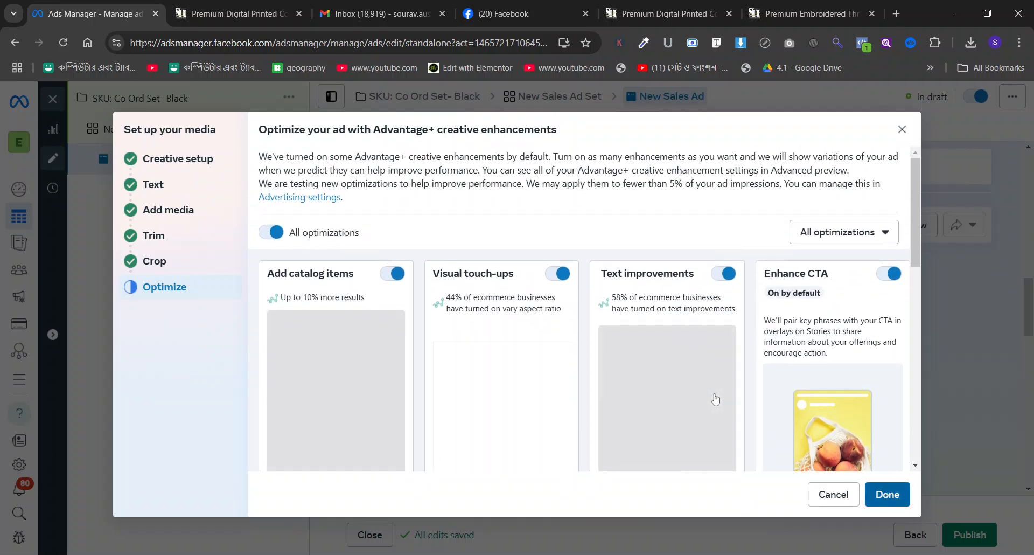
left_click(888, 494)
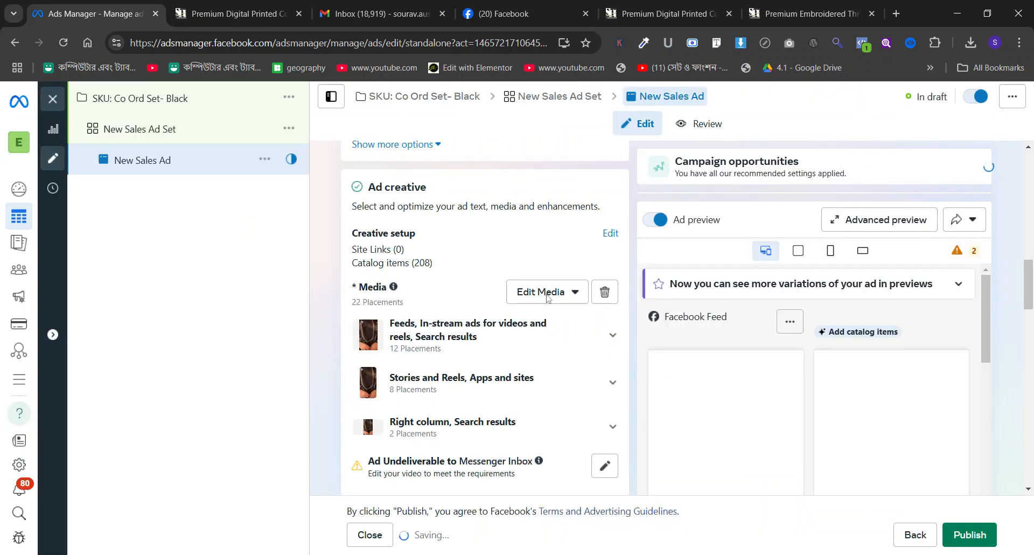
Set the video's thumbnail manually to the frame of the model standing in the black outfit beside the chair, and save it.
left_click(548, 298)
left_click(547, 326)
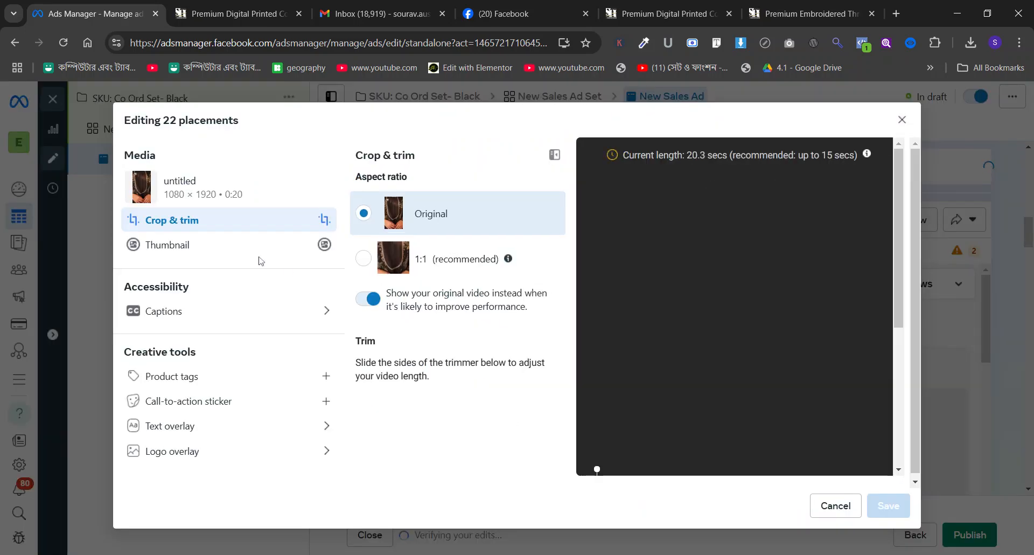
left_click(239, 246)
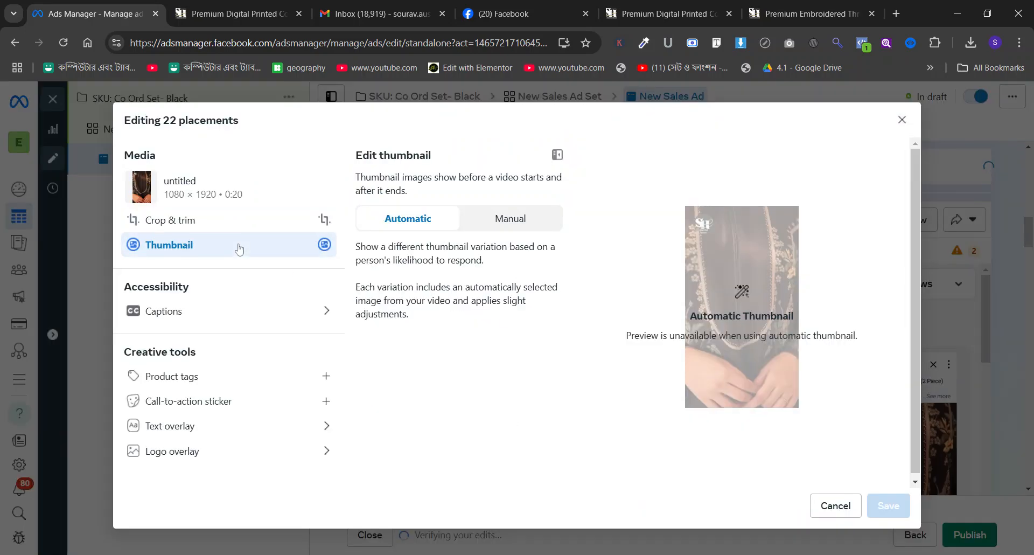
left_click(499, 221)
left_click(505, 343)
left_click(513, 408)
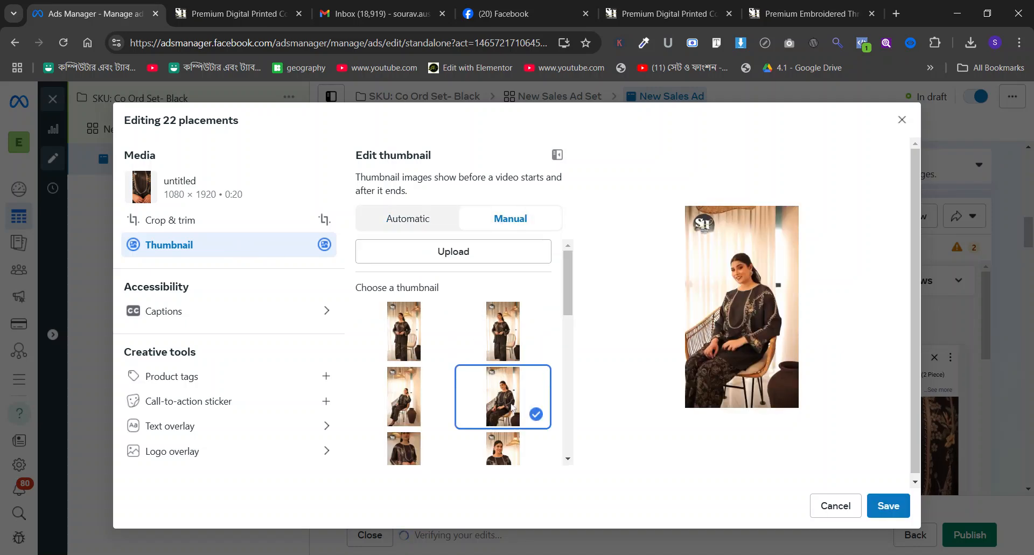
left_click(405, 402)
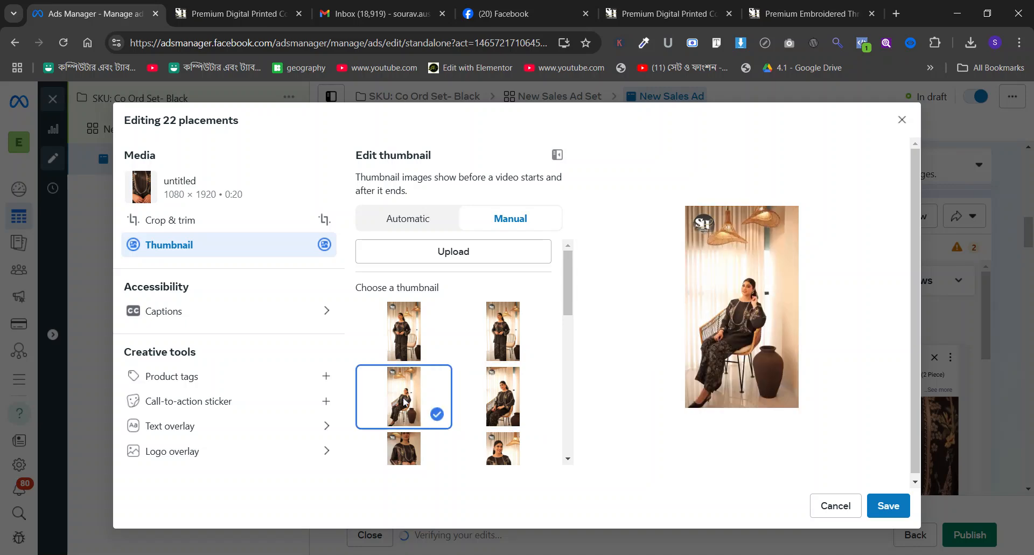
left_click(498, 339)
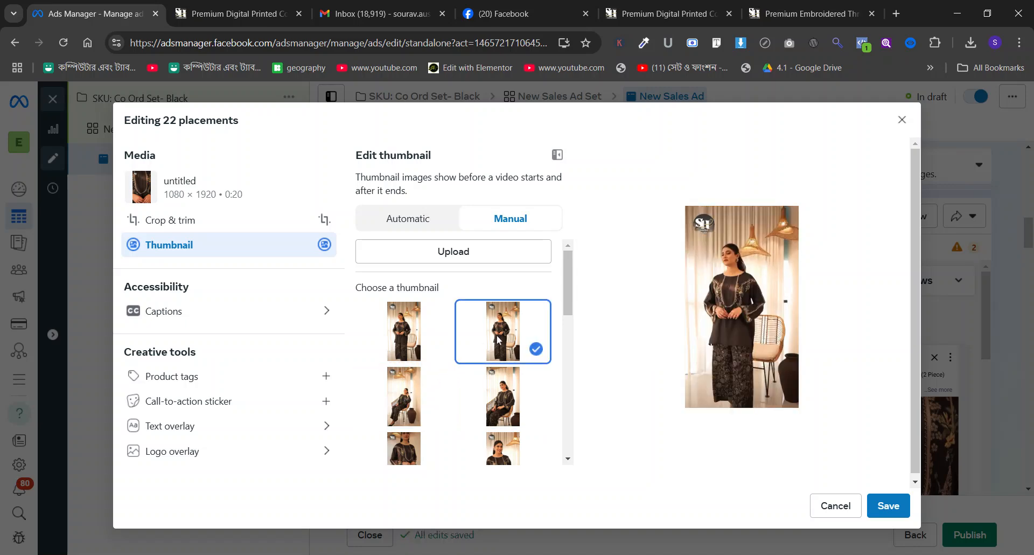
left_click(884, 503)
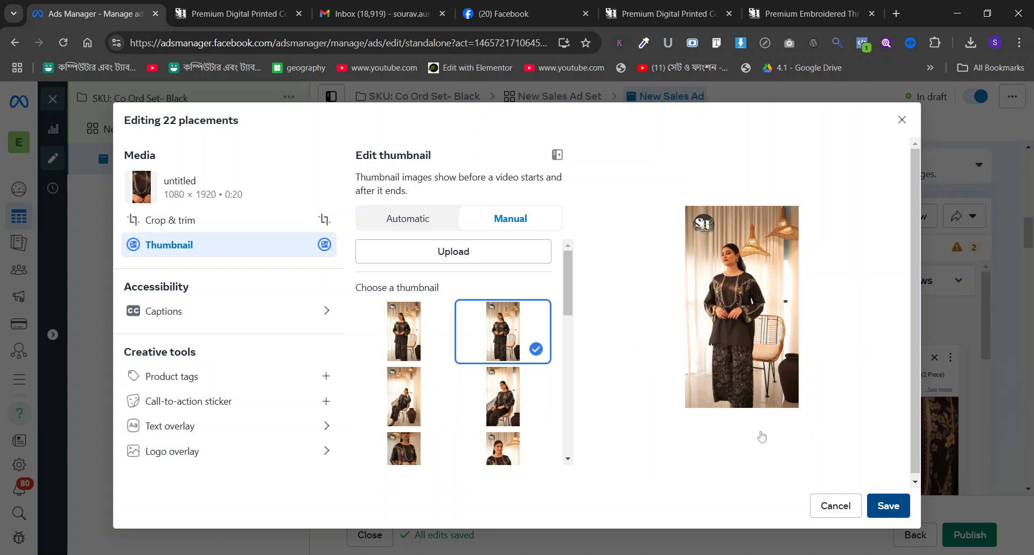
scroll(591, 359, "down", 8)
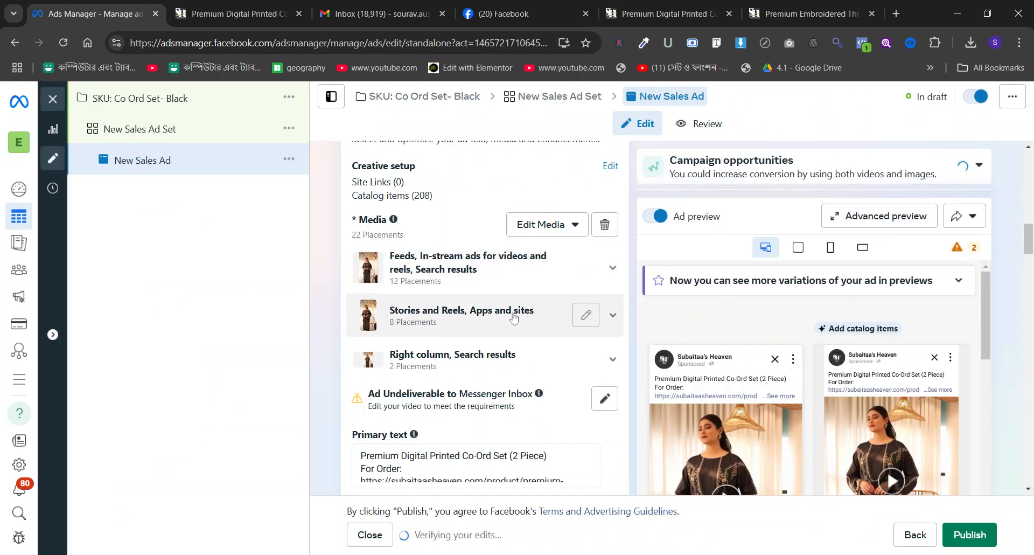
scroll(513, 317, "down", 10)
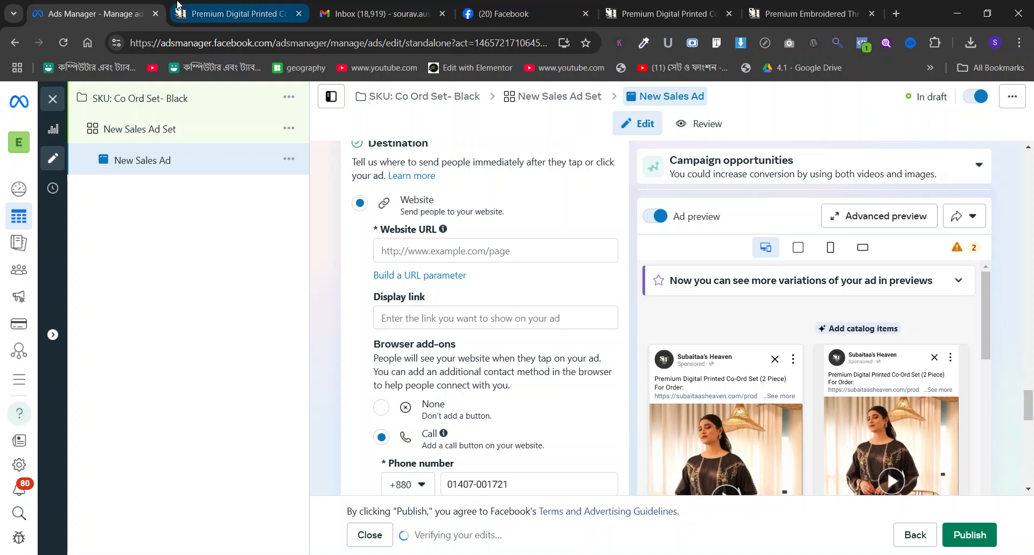
left_click(237, 14)
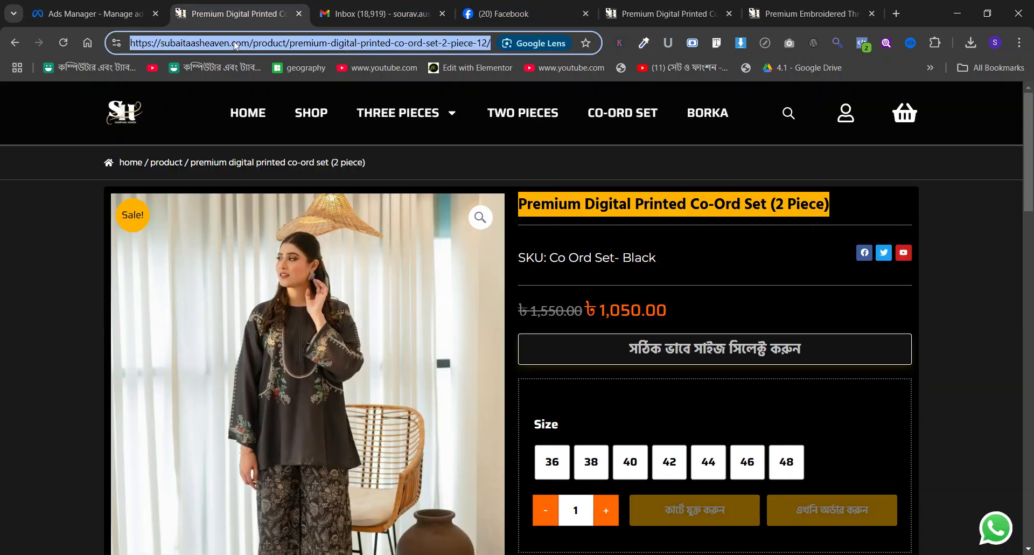
left_click(97, 13)
left_click(431, 252)
key("ctrl+v")
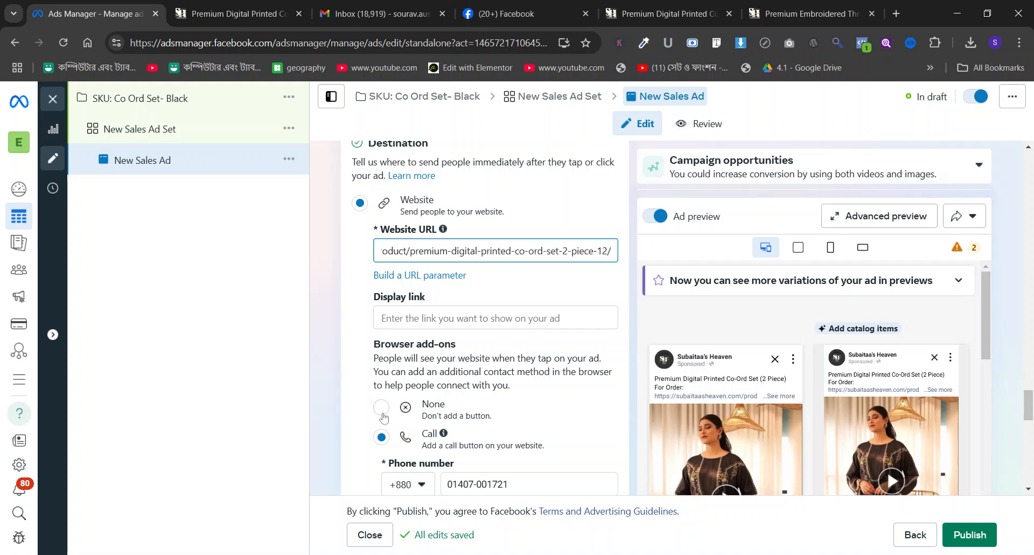
left_click(411, 340)
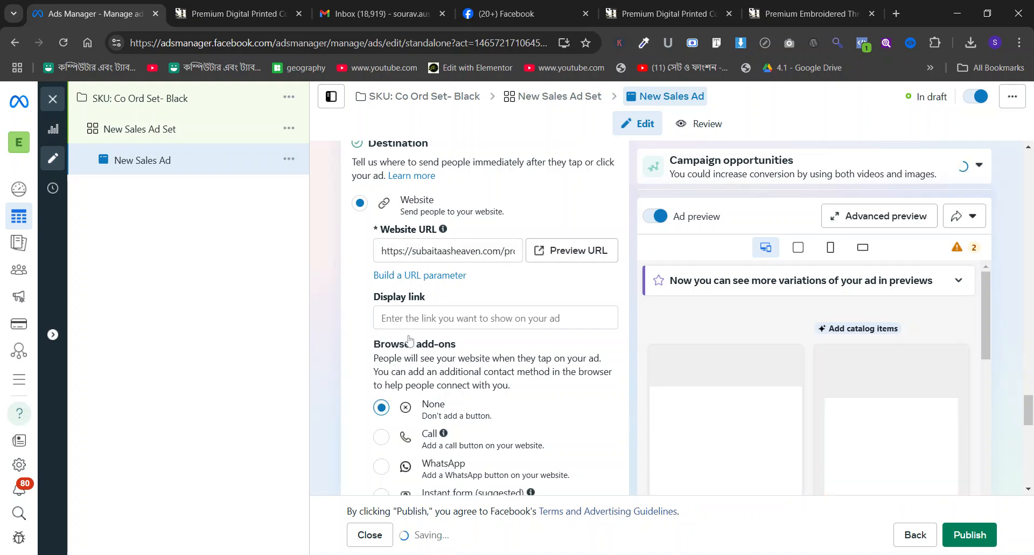
Publish the Co Ord Set- Black ad, close the editor and clear the campaign selection.
scroll(398, 264, "down", 5)
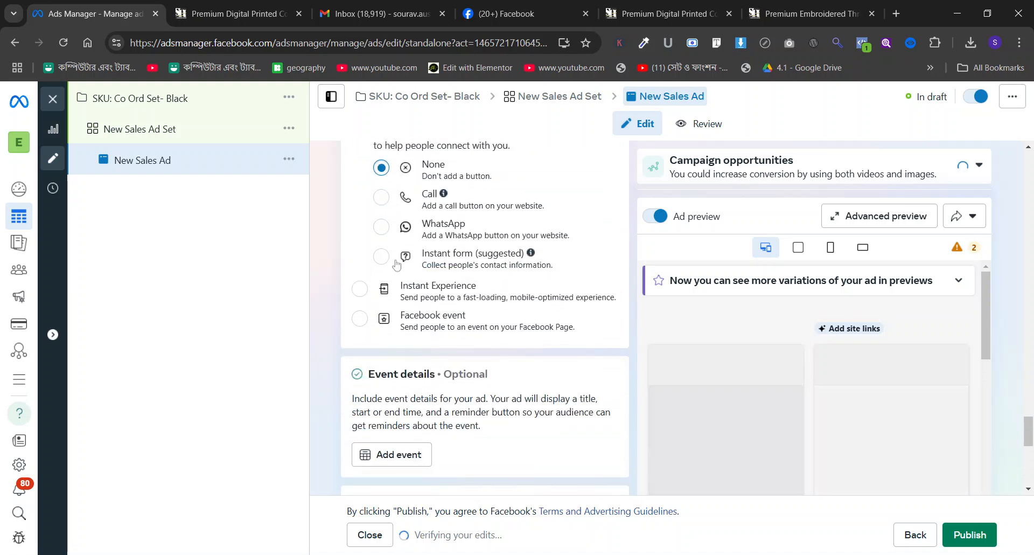
scroll(396, 264, "down", 10)
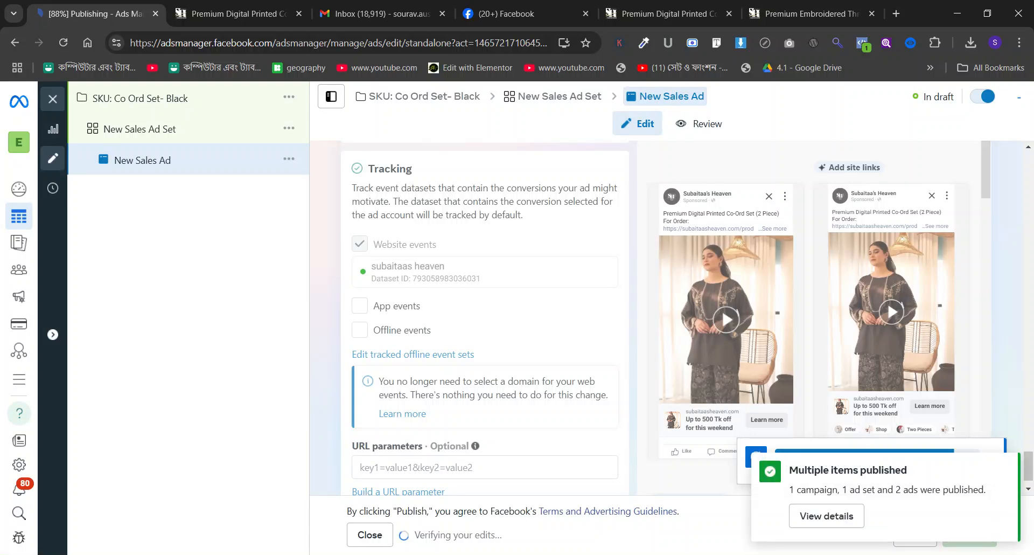
left_click(47, 107)
left_click(194, 169)
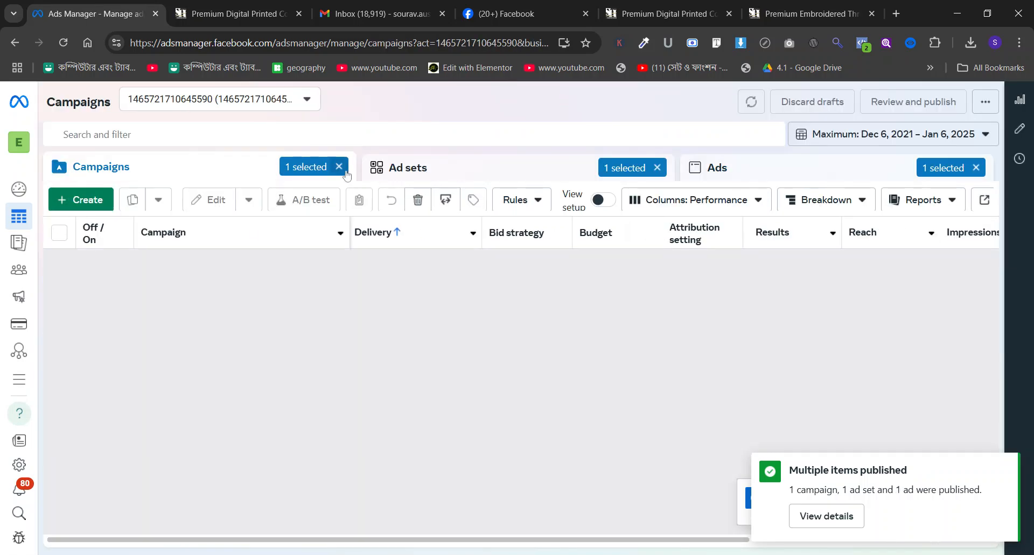
left_click(344, 170)
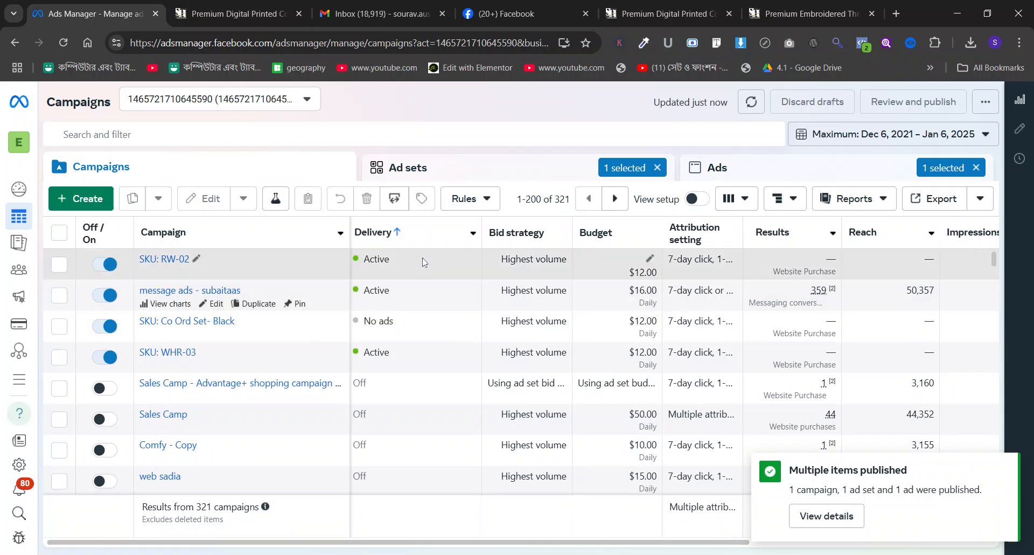
Find the green Co Ord Set-WS outfit on the store's home page, open its product page and switch back to Ads Manager.
left_click(241, 5)
left_click(16, 43)
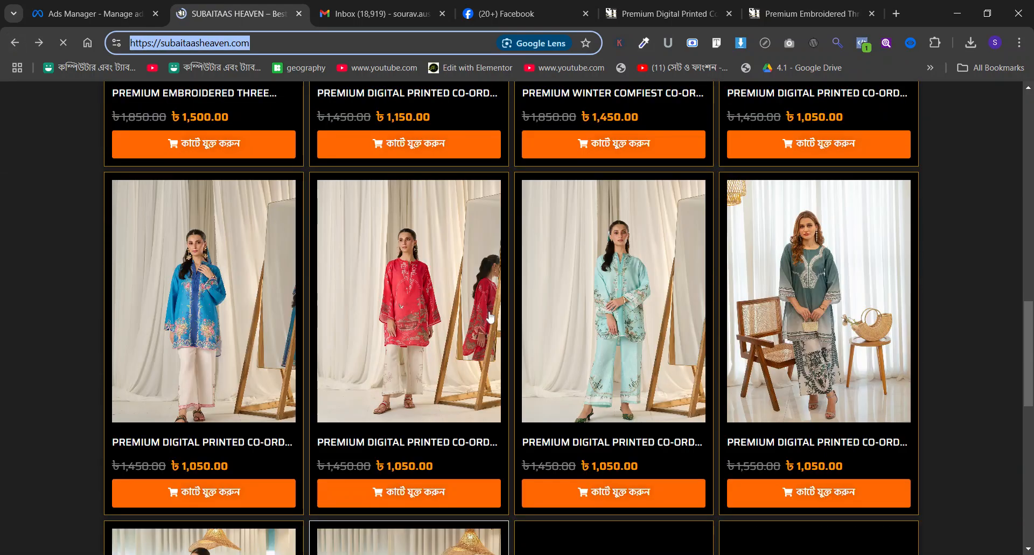
scroll(491, 318, "down", 3)
scroll(491, 318, "up", 1)
scroll(785, 275, "up", 5)
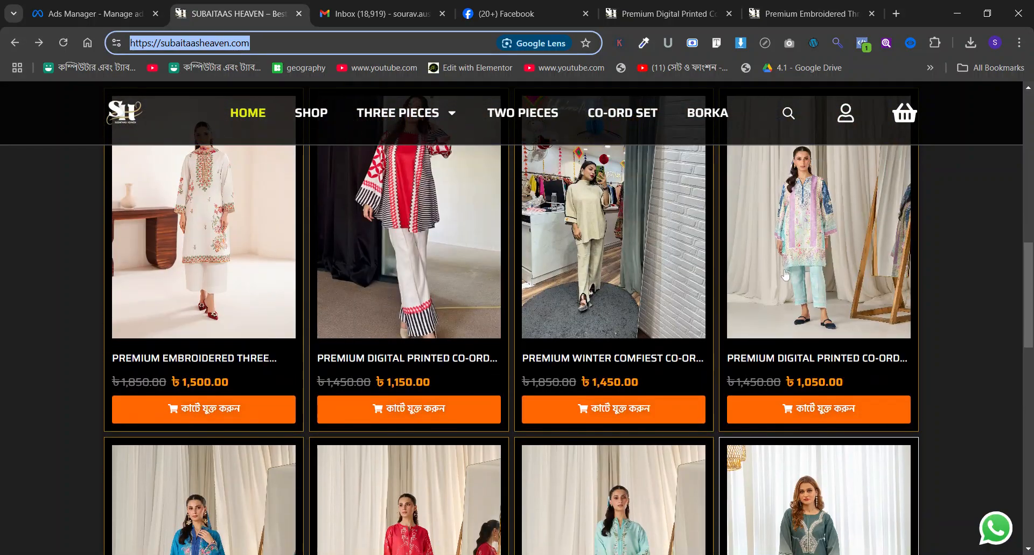
scroll(786, 275, "down", 5)
scroll(732, 291, "down", 2)
scroll(732, 291, "down", 2)
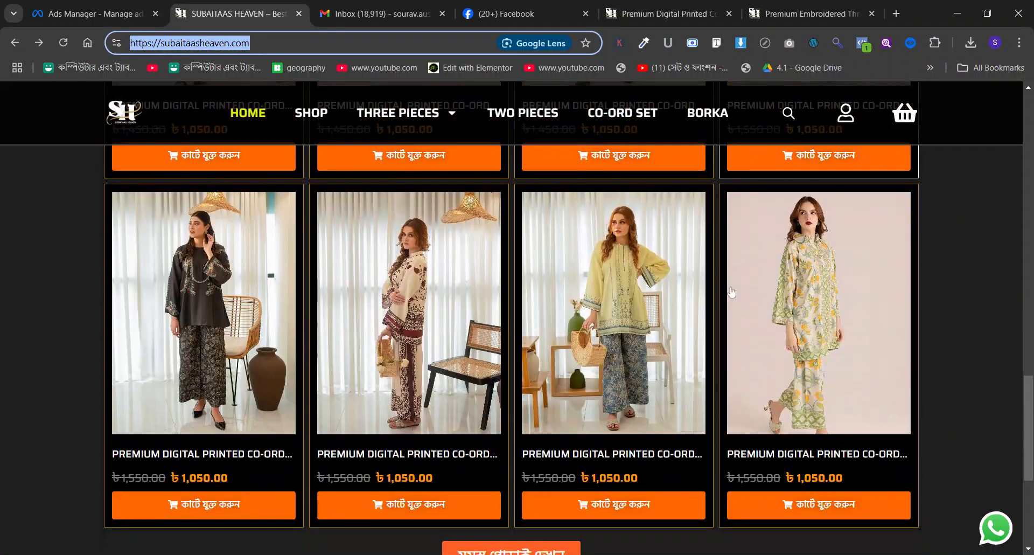
scroll(732, 291, "up", 3)
left_click(821, 251)
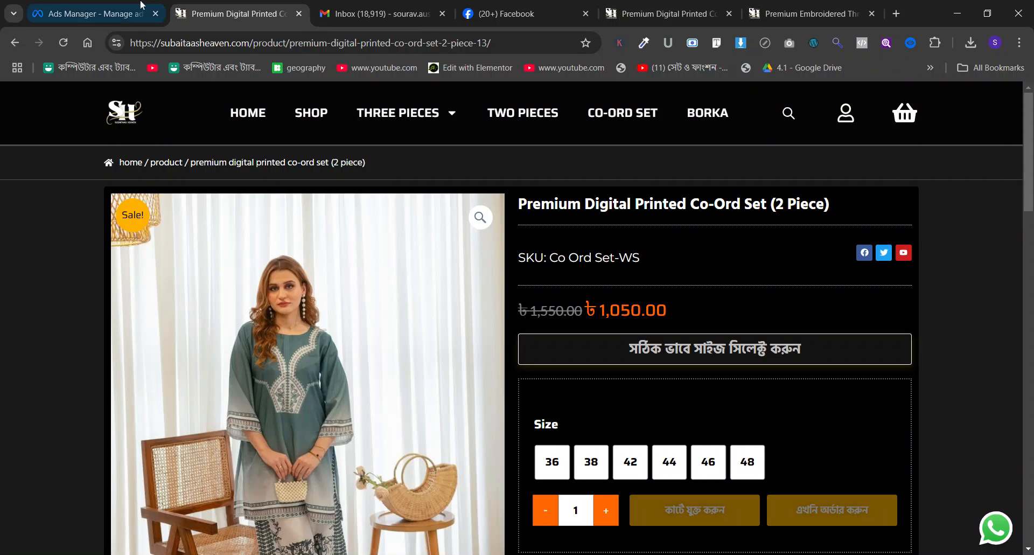
left_click(138, 5)
mouse_move(185, 273)
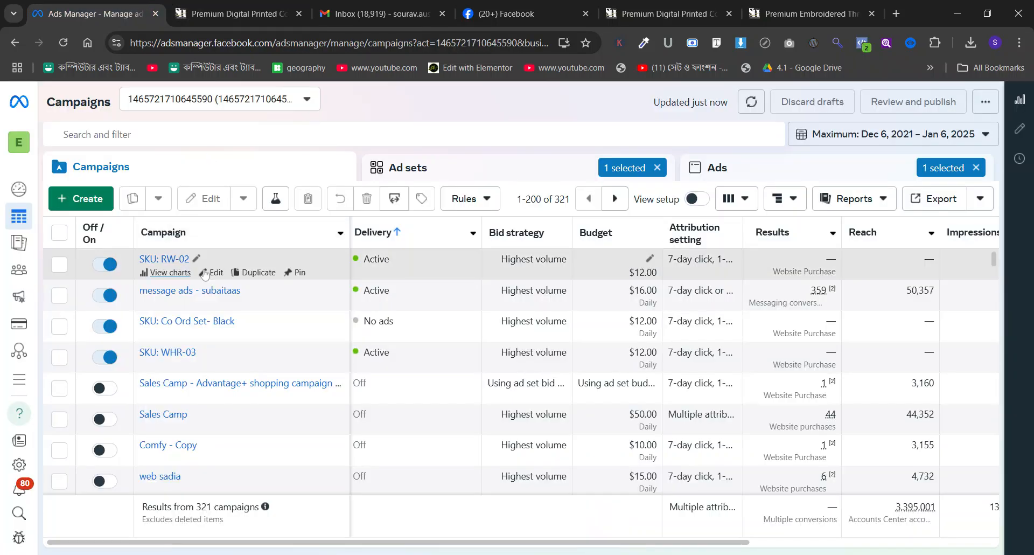
left_click(258, 273)
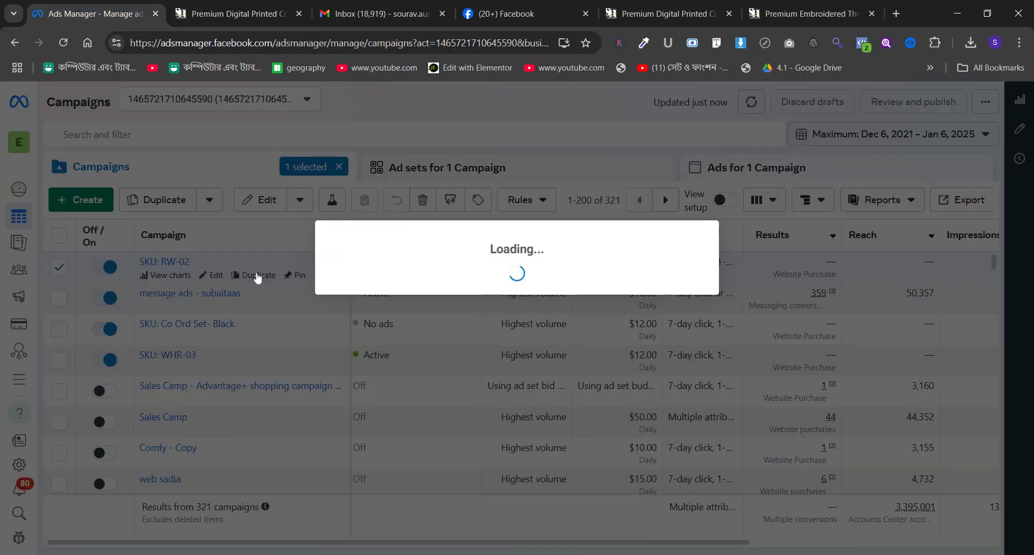
left_click(612, 355)
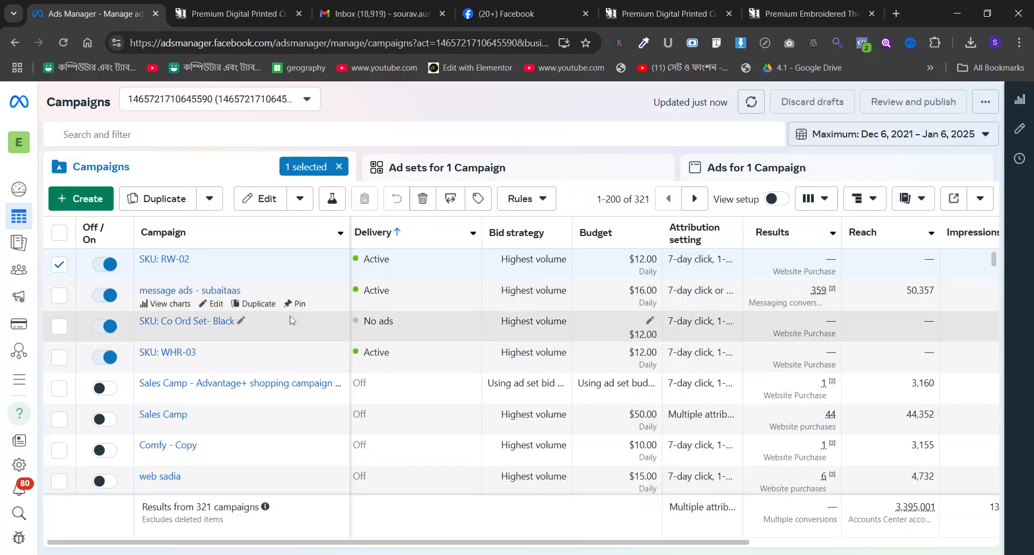
left_click(60, 264)
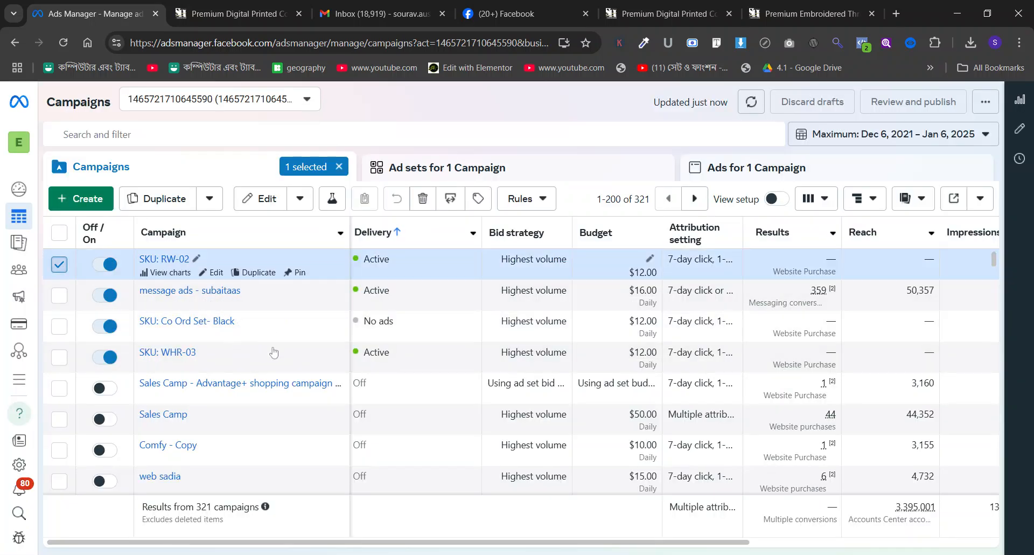
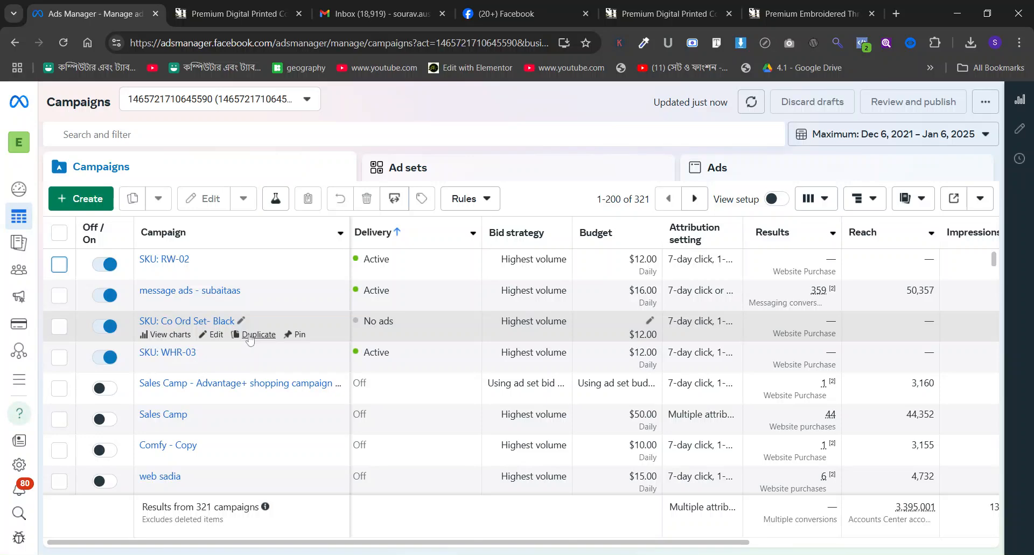
Duplicate the SKU: Co Ord Set- Black campaign once with its current settings, keeping existing reactions, comments and shares on new ads.
left_click(249, 334)
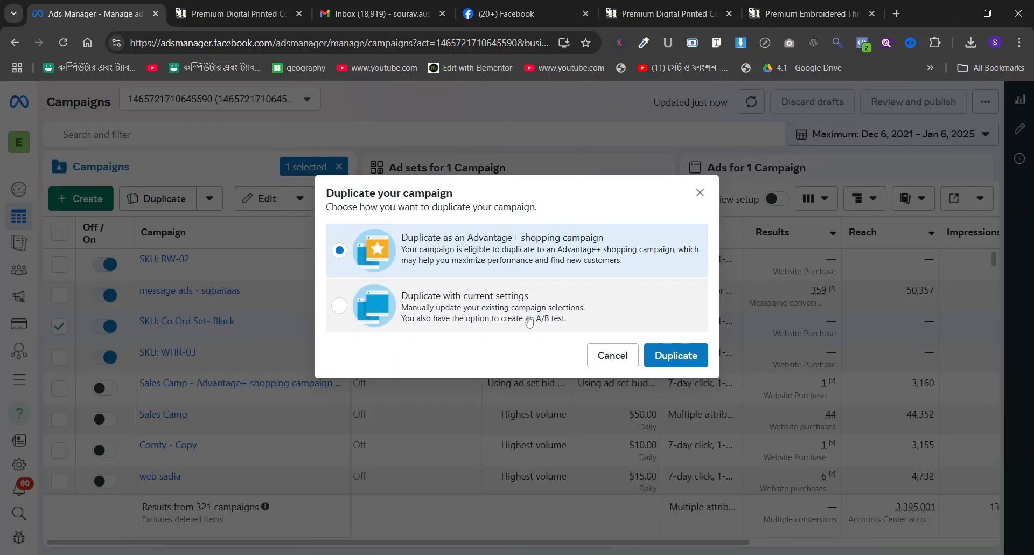
left_click(510, 310)
left_click(677, 355)
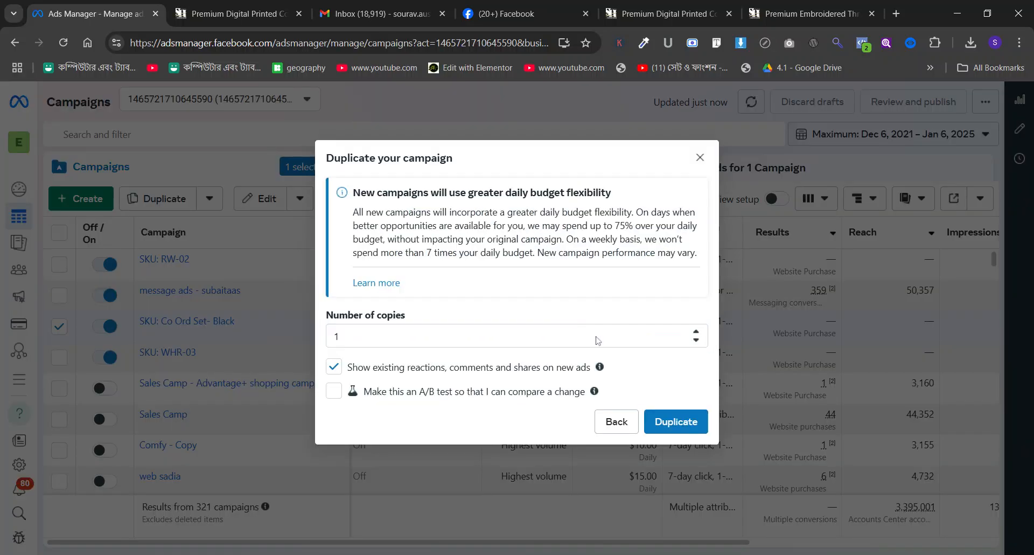
left_click(674, 420)
Copy the SKU line from the green outfit's product page and rename the duplicated campaign SKU: Co Ord Set-WS.
left_click(287, 5)
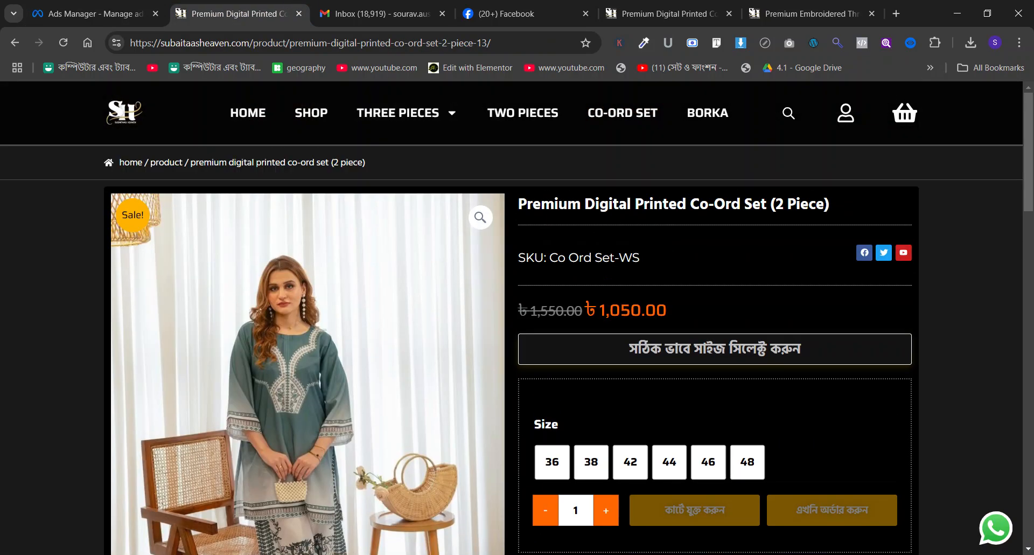
triple_click(604, 203)
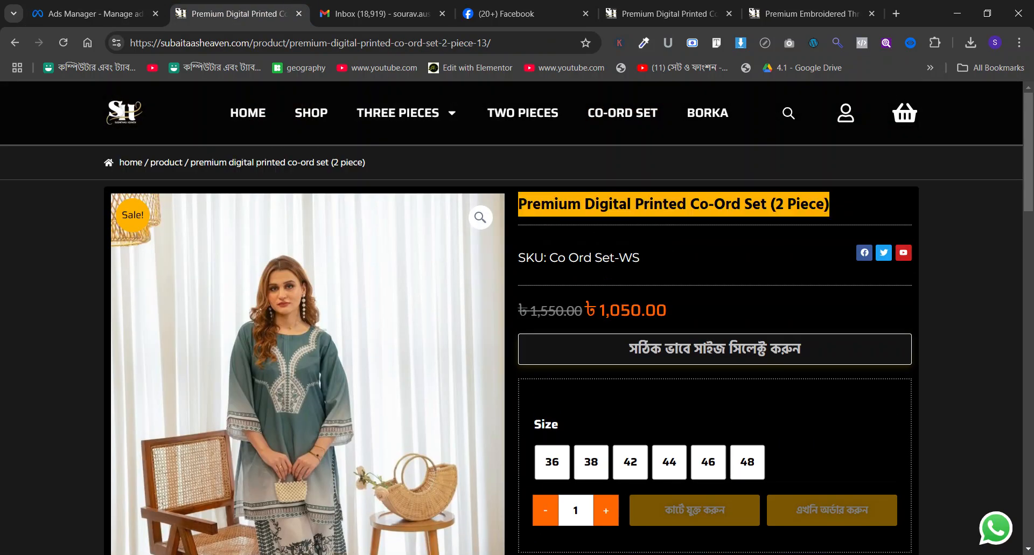
triple_click(605, 257)
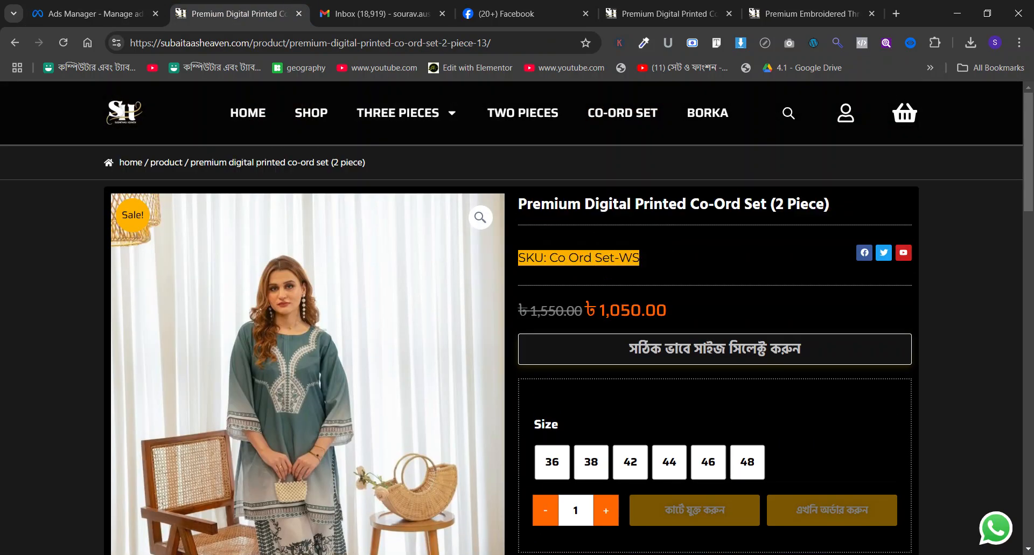
left_click(92, 14)
triple_click(375, 197)
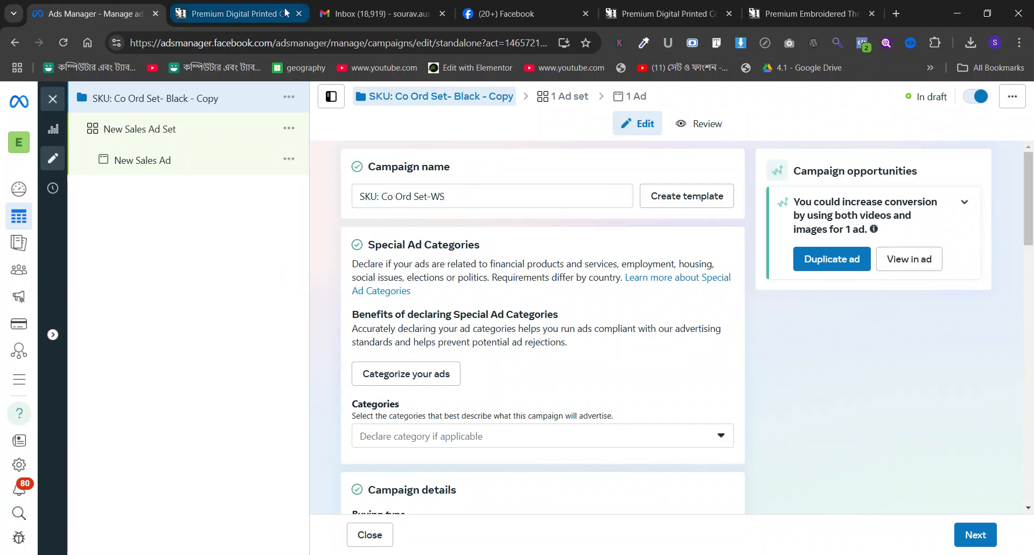
Apply the saved audience 1st test DB custom audience to the New Sales Ad Set after checking its targeting details.
left_click(188, 133)
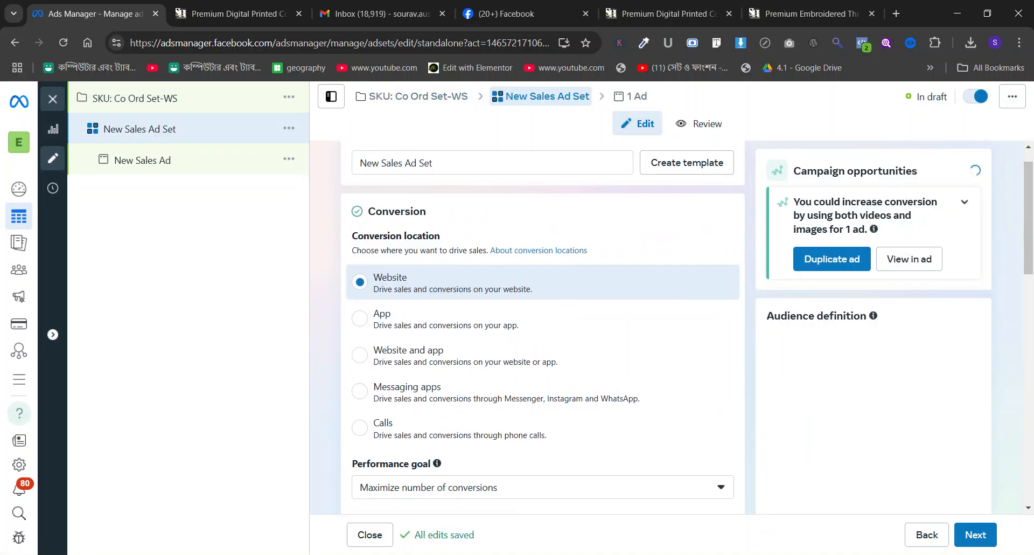
scroll(440, 291, "down", 20)
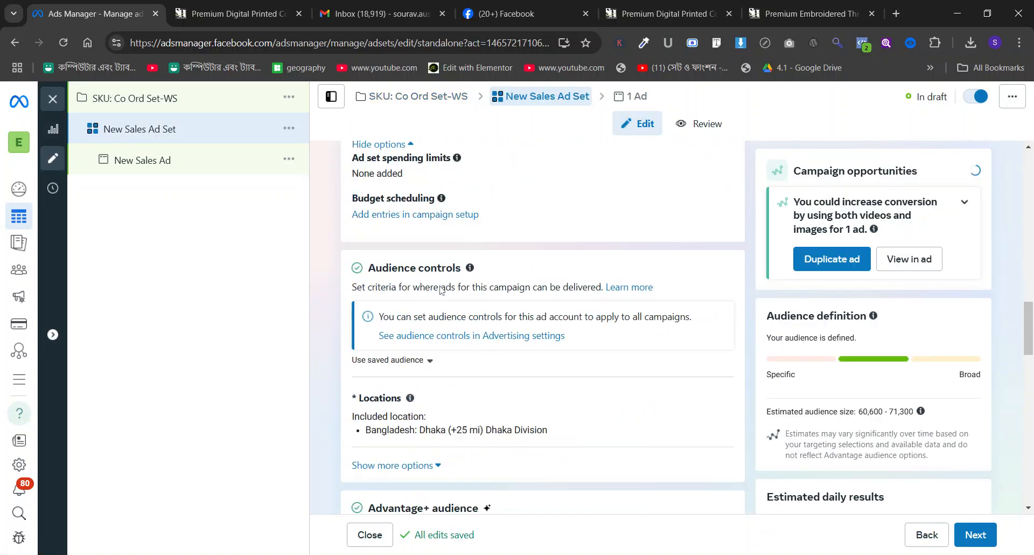
scroll(440, 291, "down", 1)
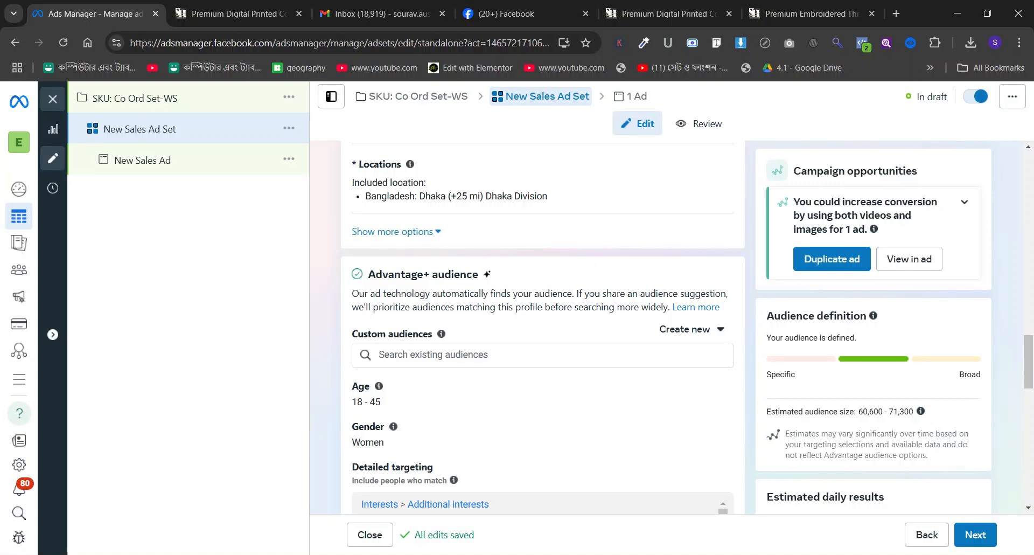
scroll(403, 267, "up", 2)
left_click(403, 261)
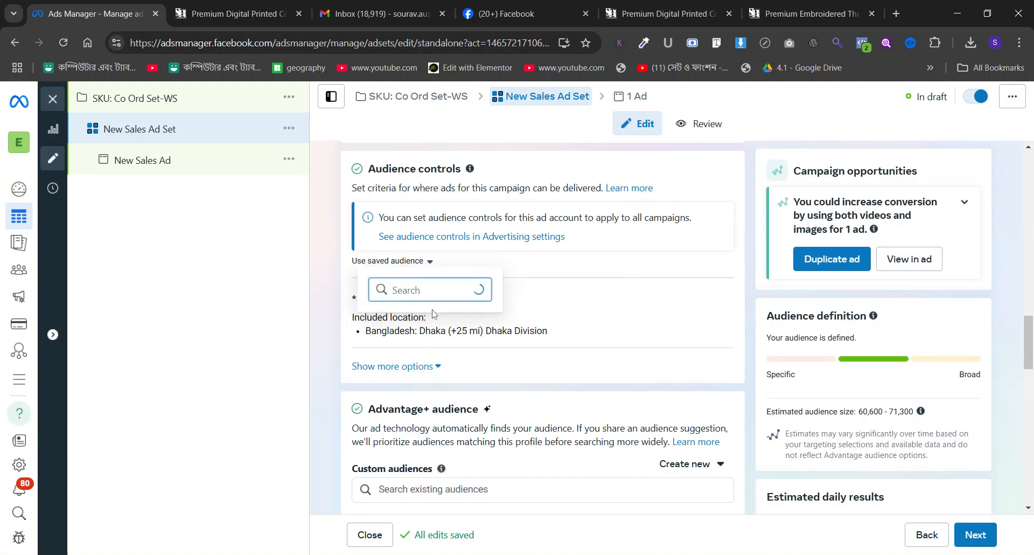
mouse_move(431, 321)
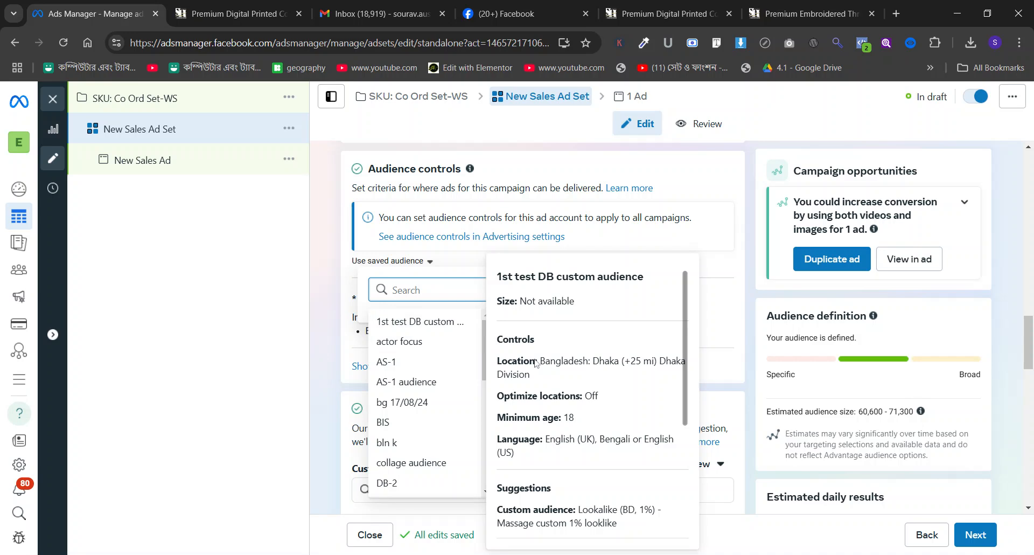
scroll(536, 364, "down", 4)
scroll(413, 287, "up", 3)
left_click(412, 195)
left_click(412, 195)
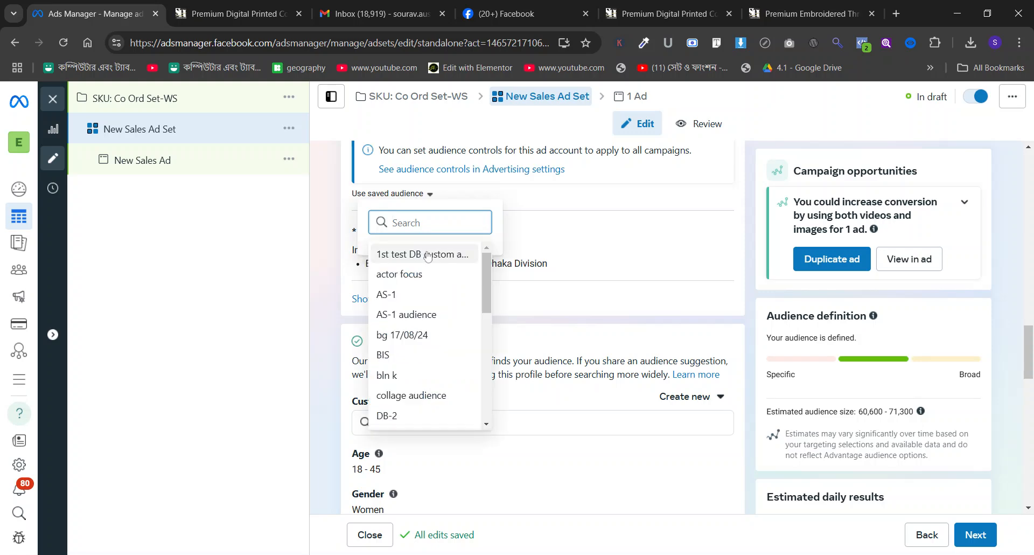
mouse_move(425, 254)
scroll(577, 311, "down", 3)
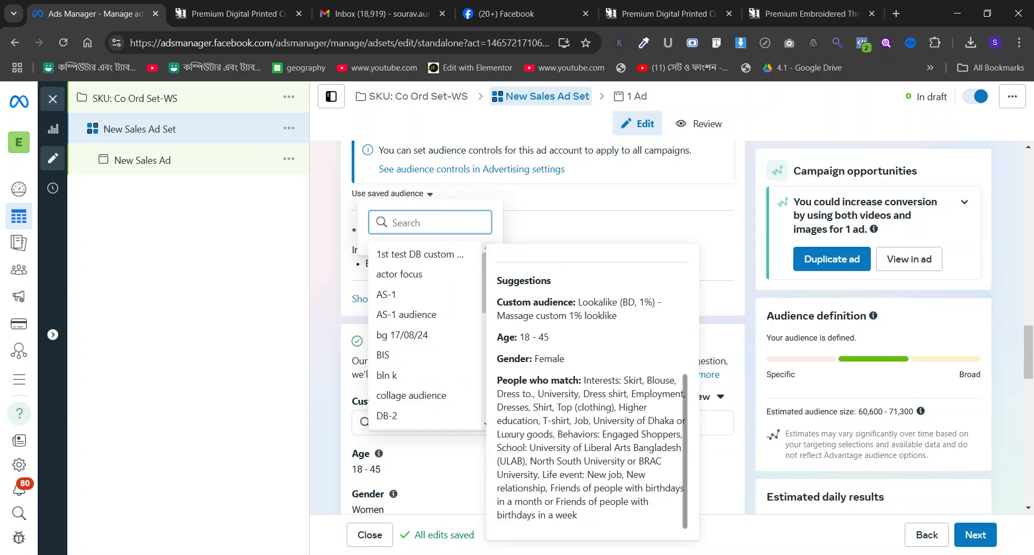
left_click(447, 257)
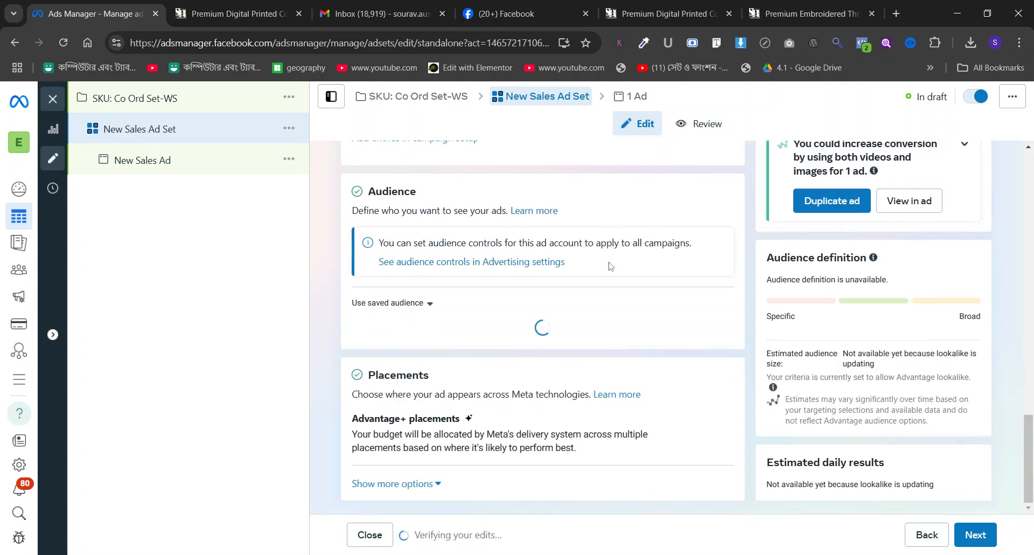
Edit the ad set's saved audience, replacing the lookalike custom audience with the Message COmbined page engagement audience.
scroll(610, 266, "down", 5)
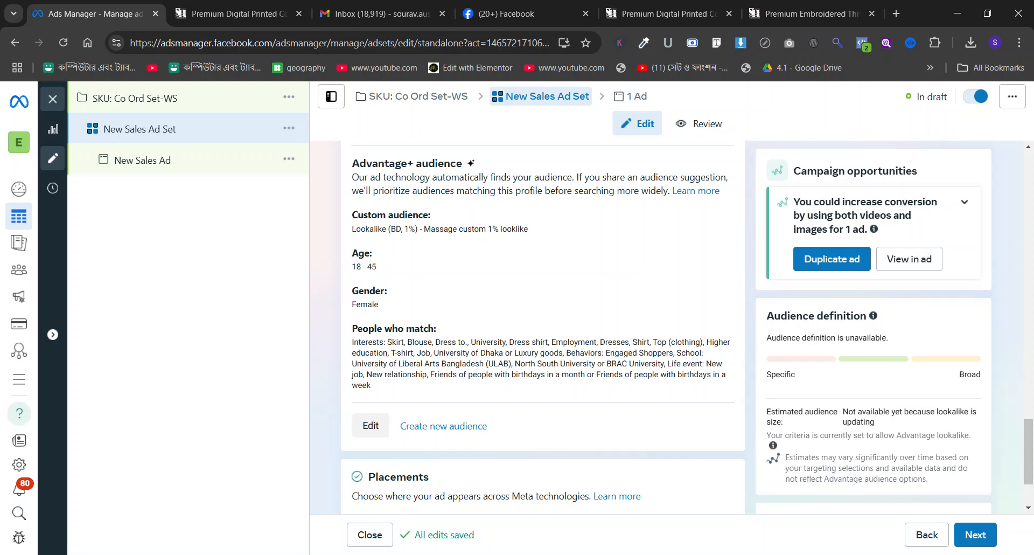
scroll(543, 324, "up", 1)
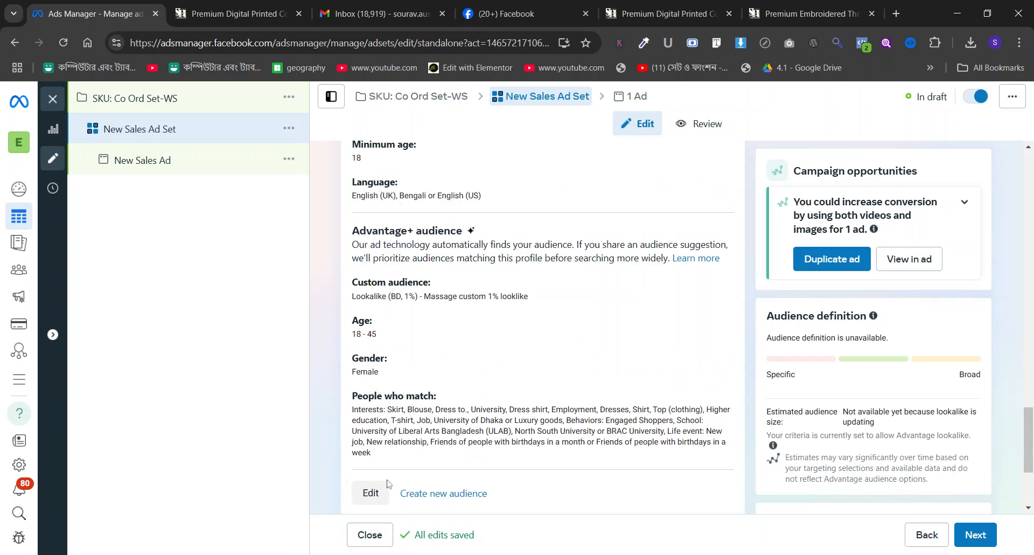
left_click(374, 493)
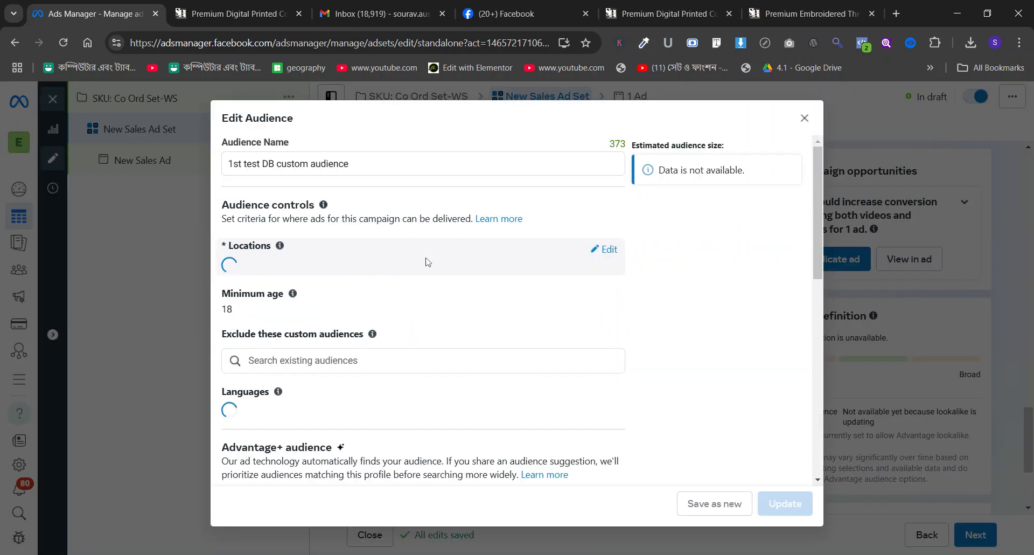
scroll(411, 304, "down", 3)
scroll(412, 305, "up", 1)
scroll(411, 303, "up", 1)
scroll(411, 303, "down", 5)
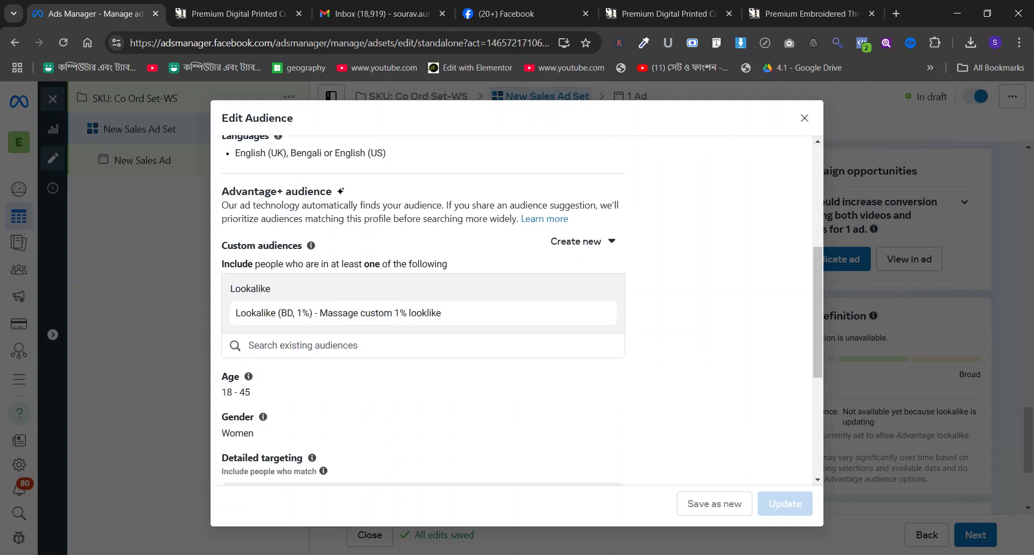
left_click(600, 314)
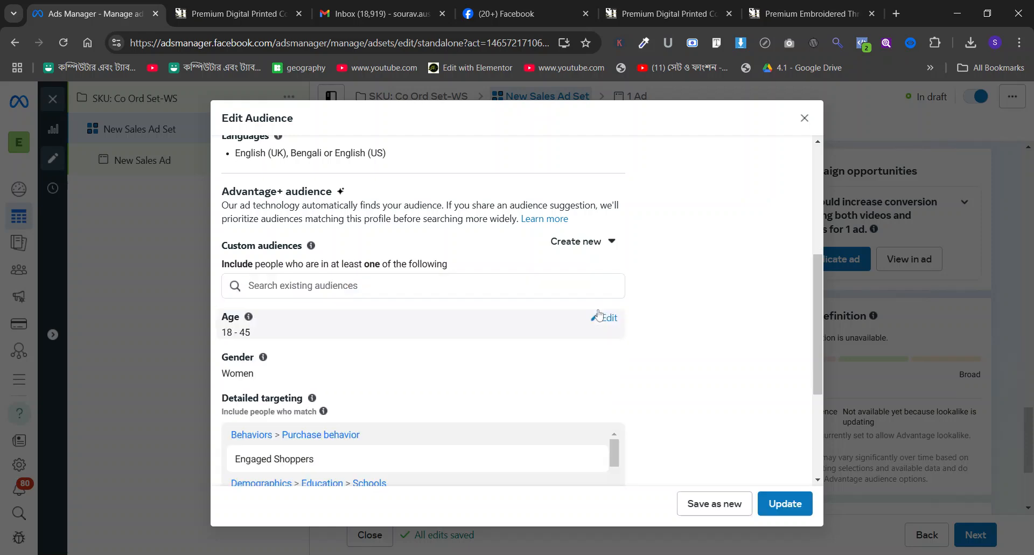
type("messag")
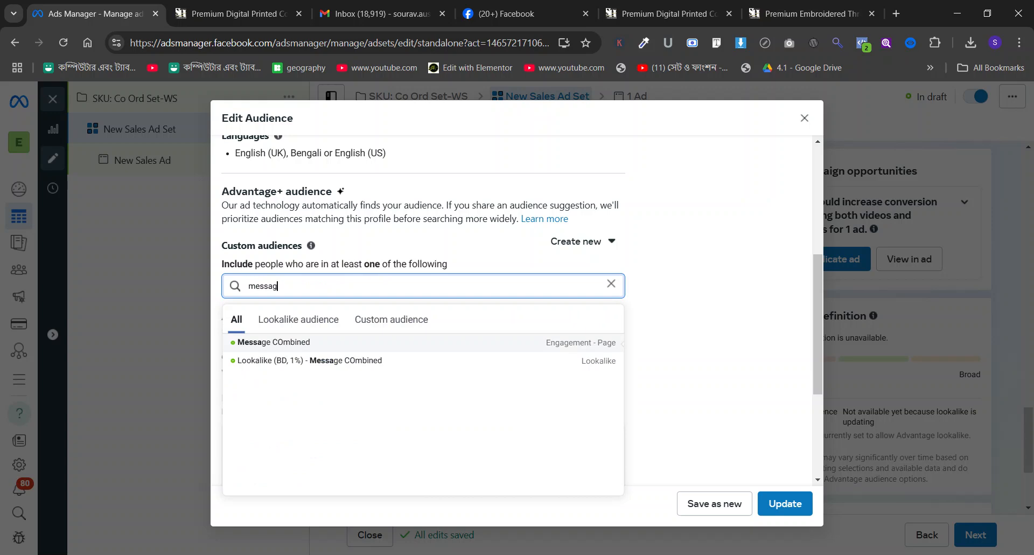
left_click(377, 342)
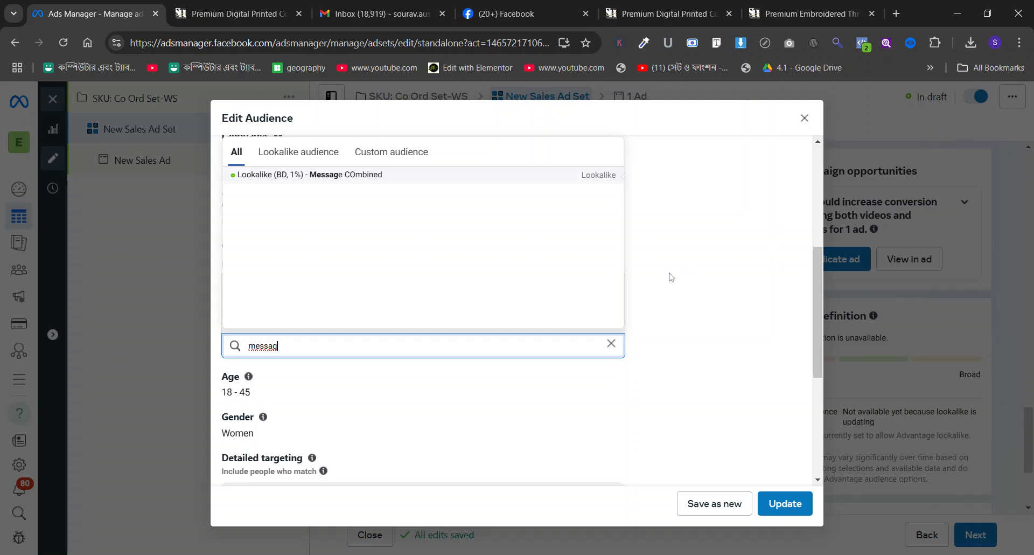
left_click(684, 344)
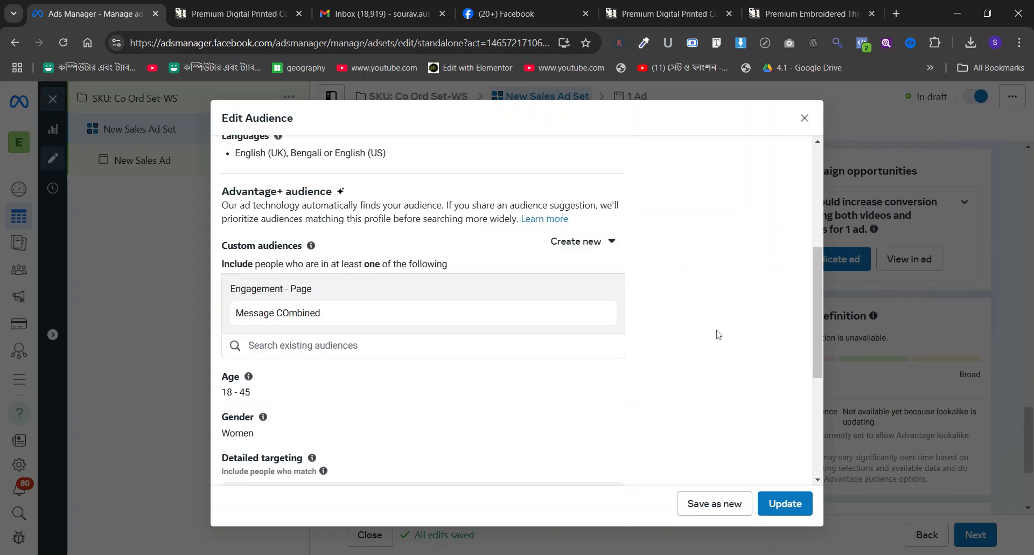
Review the detailed targeting and save the edited audience as a new one, giving 1st test DB custom audience a different name suffix.
scroll(527, 286, "down", 5)
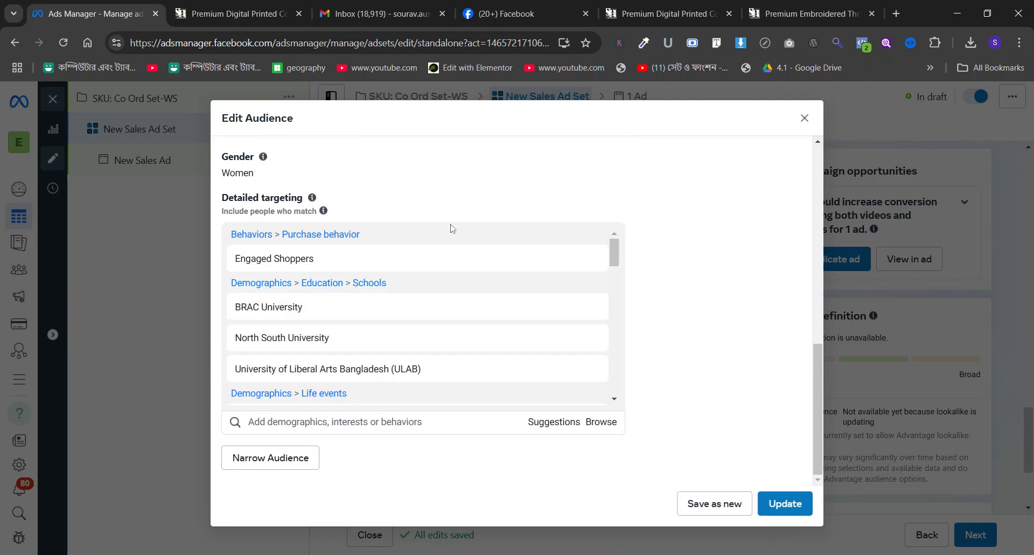
scroll(409, 259, "down", 10)
scroll(381, 246, "up", 3)
scroll(381, 247, "down", 3)
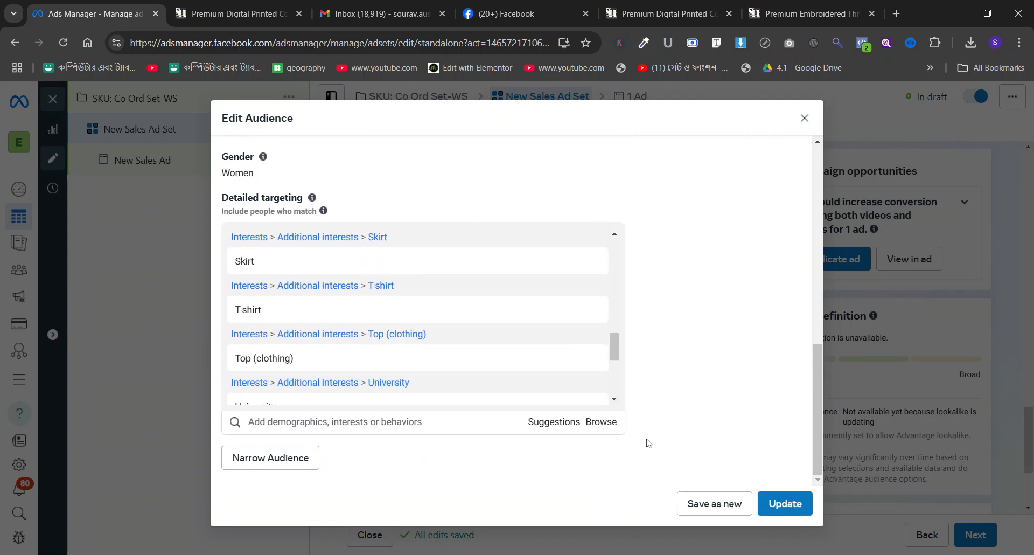
left_click(711, 502)
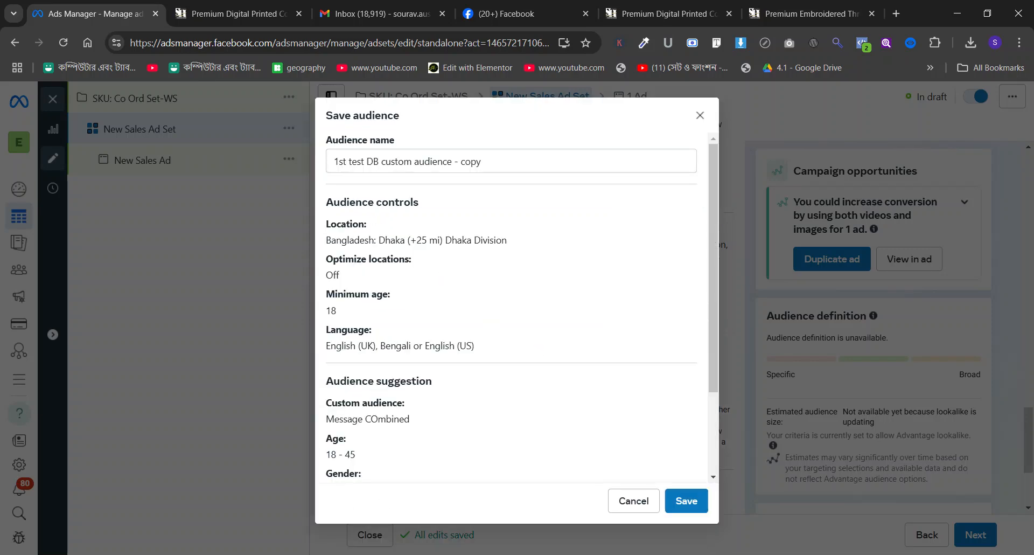
double_click(471, 162)
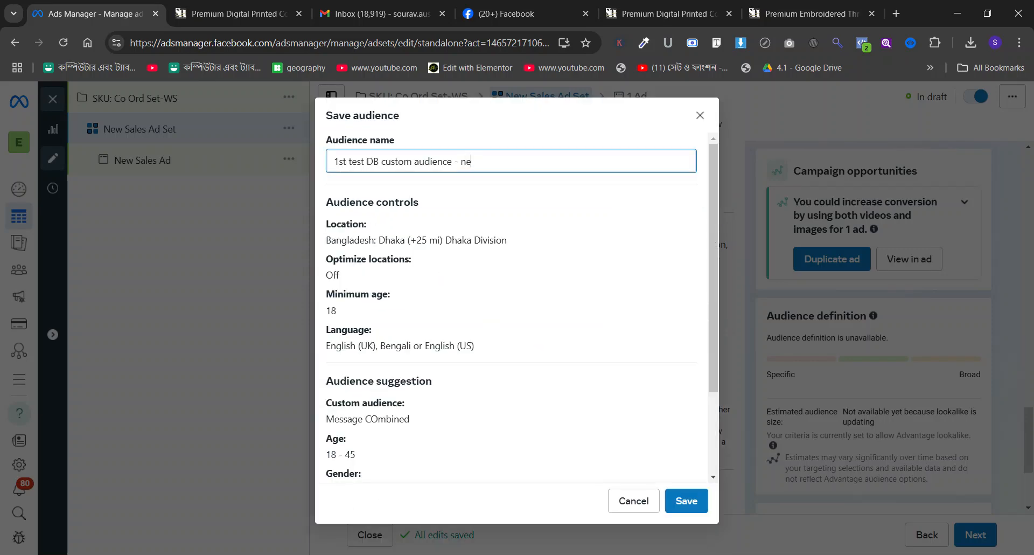
left_click(687, 501)
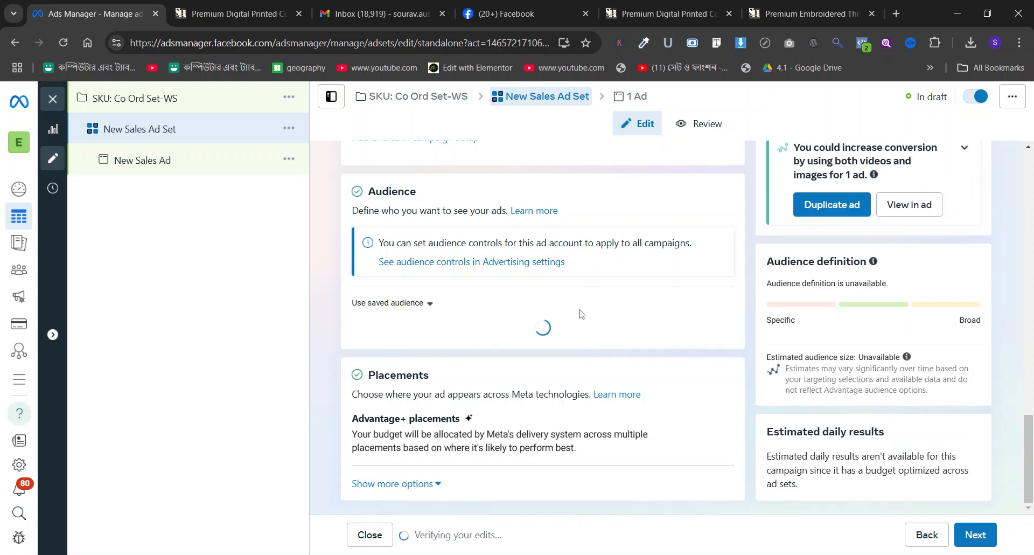
scroll(543, 324, "down", 3)
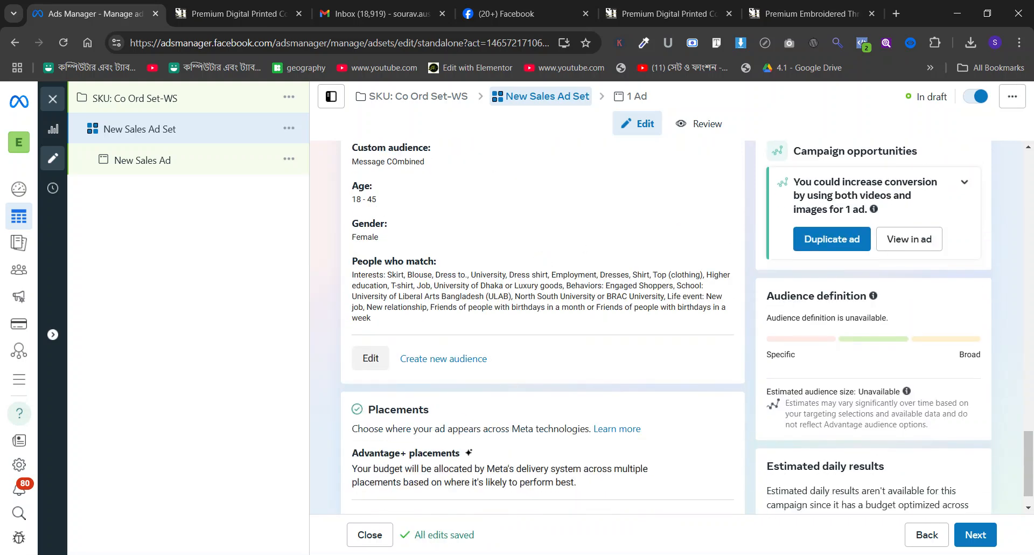
scroll(553, 255, "down", 1)
Open the New Sales Ad and bring up the Subaitaa's Heaven page videos to replace the ad's current video.
left_click(136, 161)
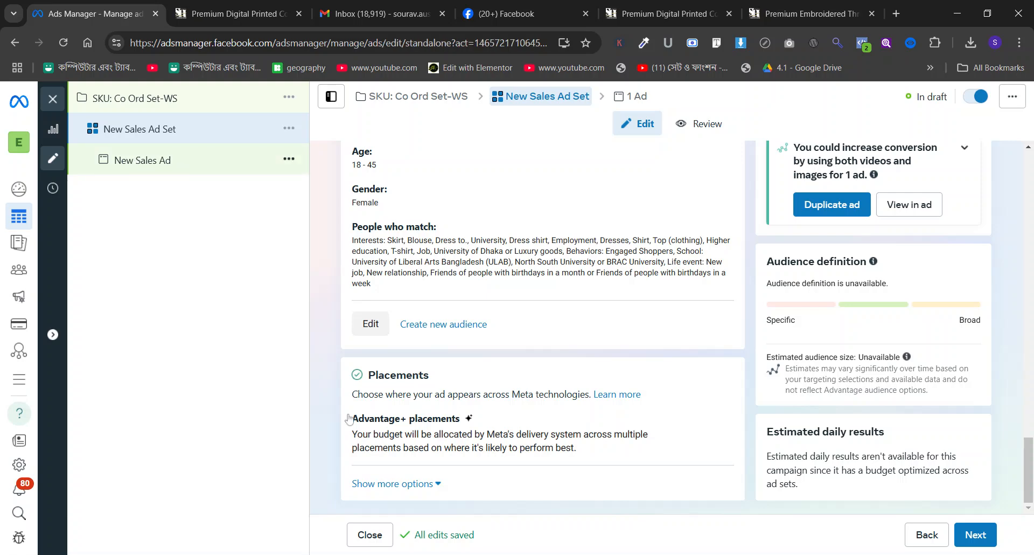
scroll(435, 300, "down", 5)
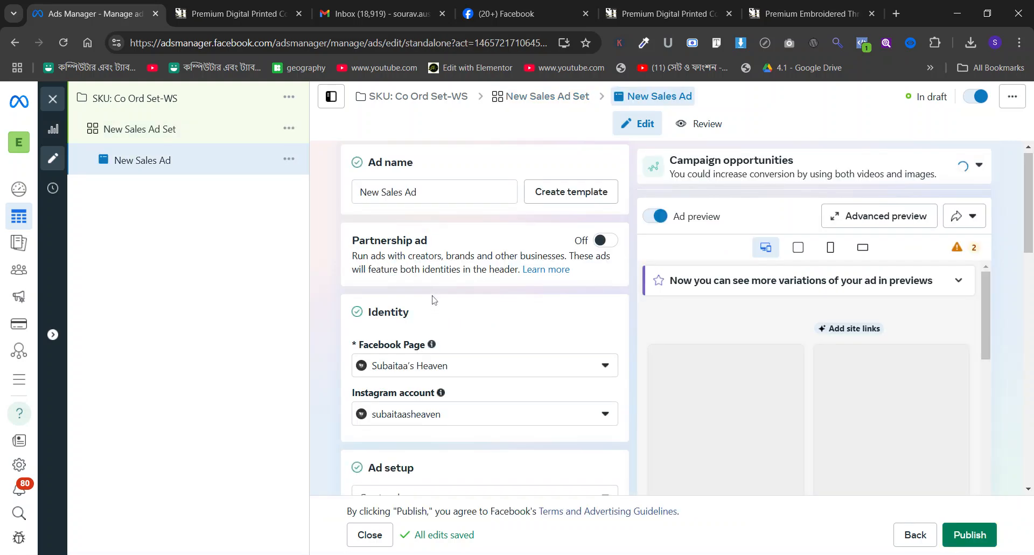
scroll(432, 300, "down", 6)
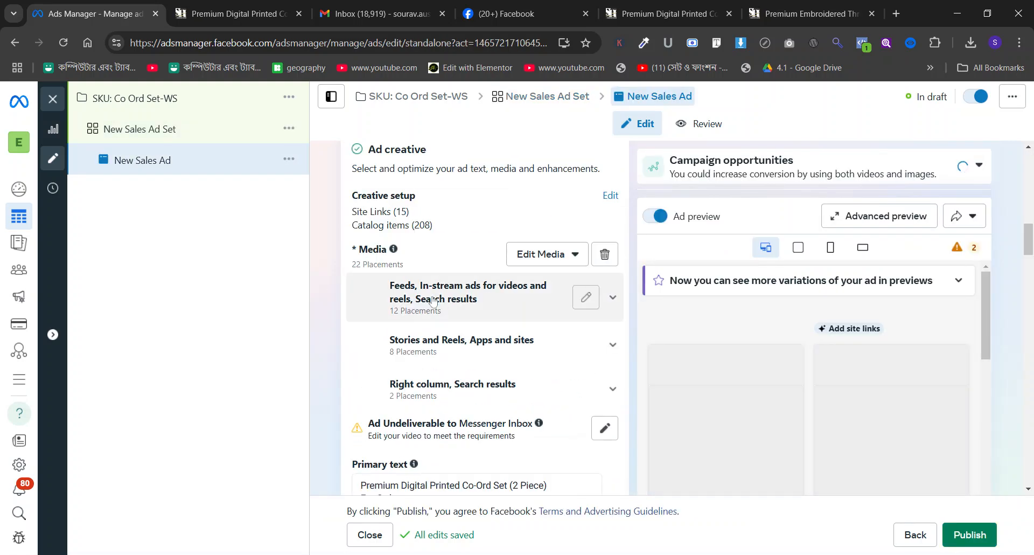
scroll(433, 300, "up", 1)
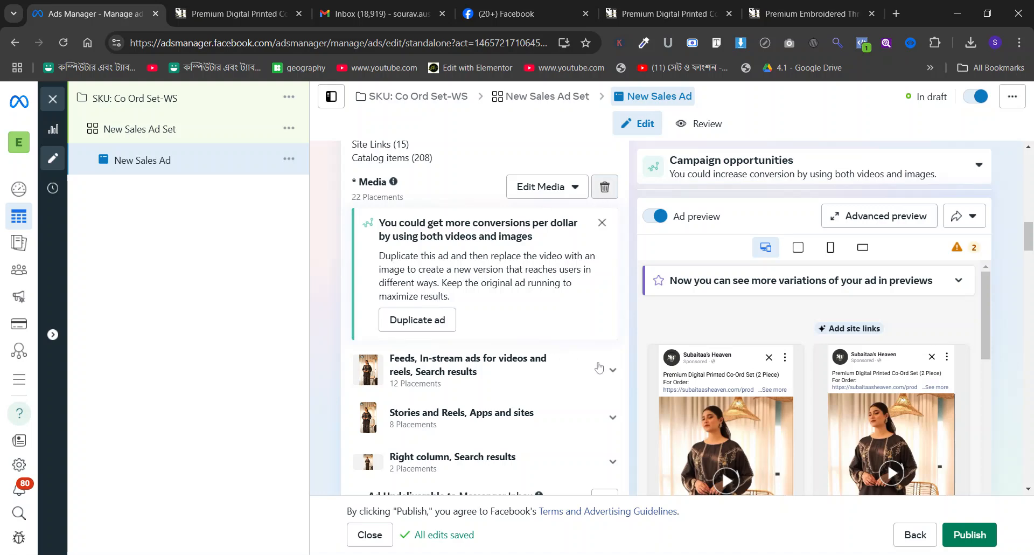
left_click(407, 204)
left_click(409, 263)
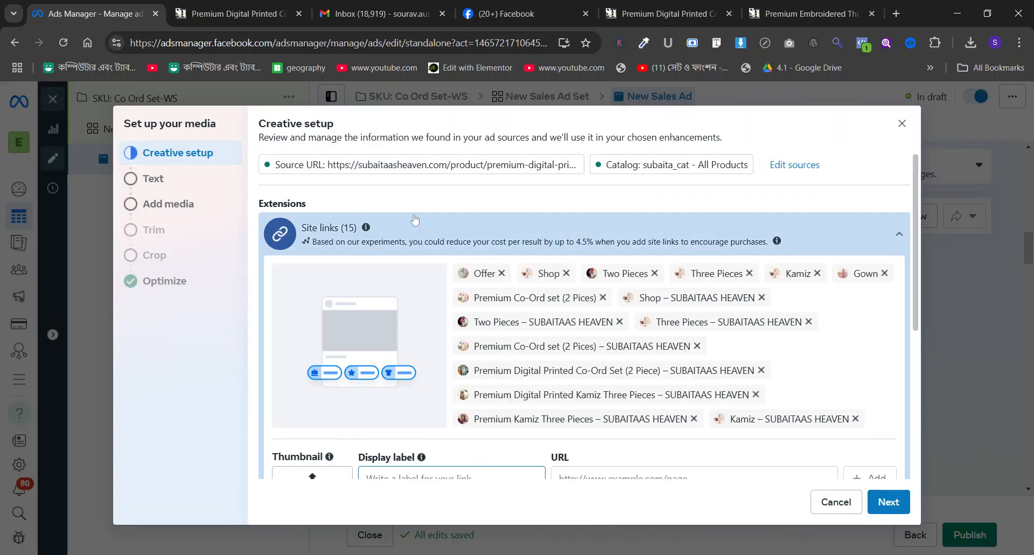
left_click(200, 215)
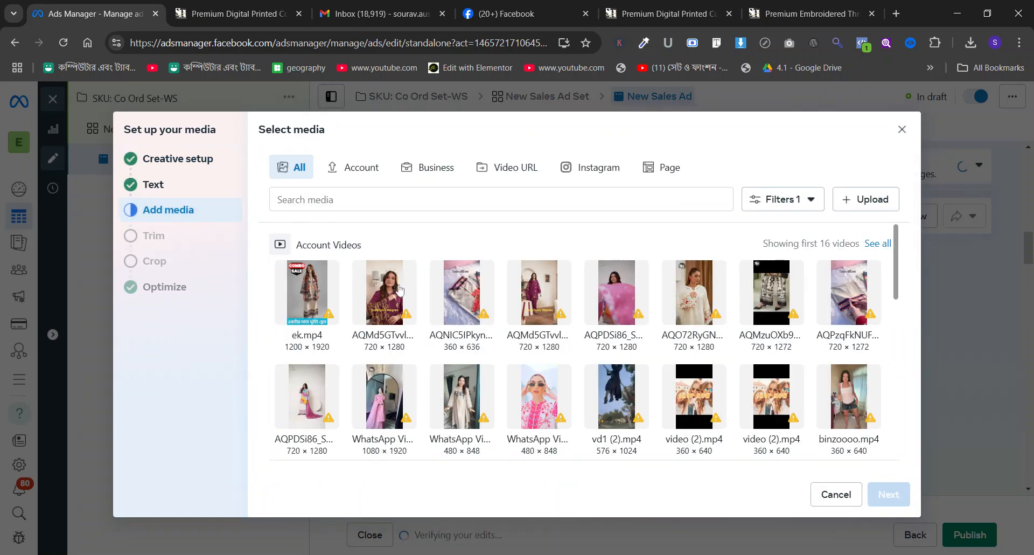
left_click(677, 168)
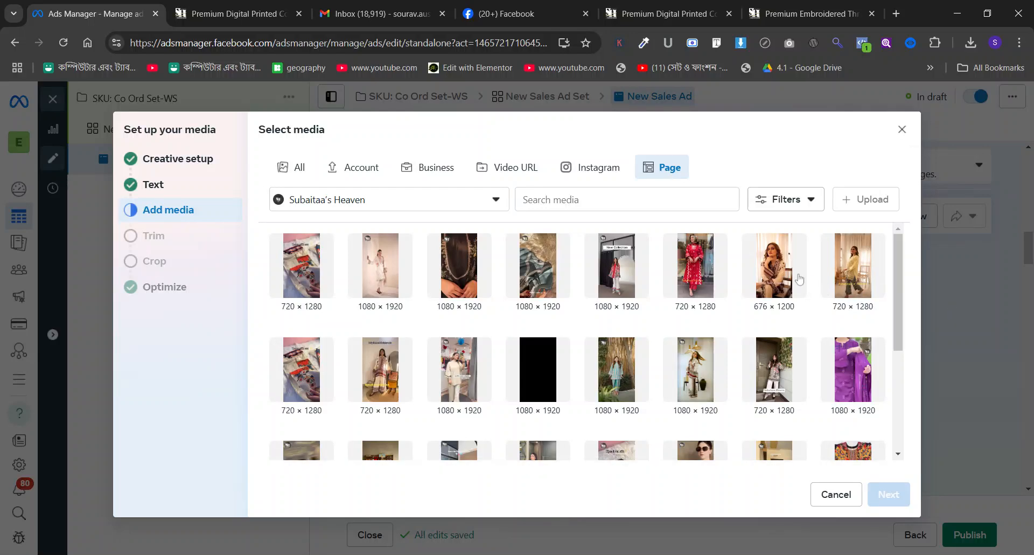
Preview the 676 × 1200 page video of the seated woman and compare its outfit with the co-ord set's product page.
left_click(782, 273)
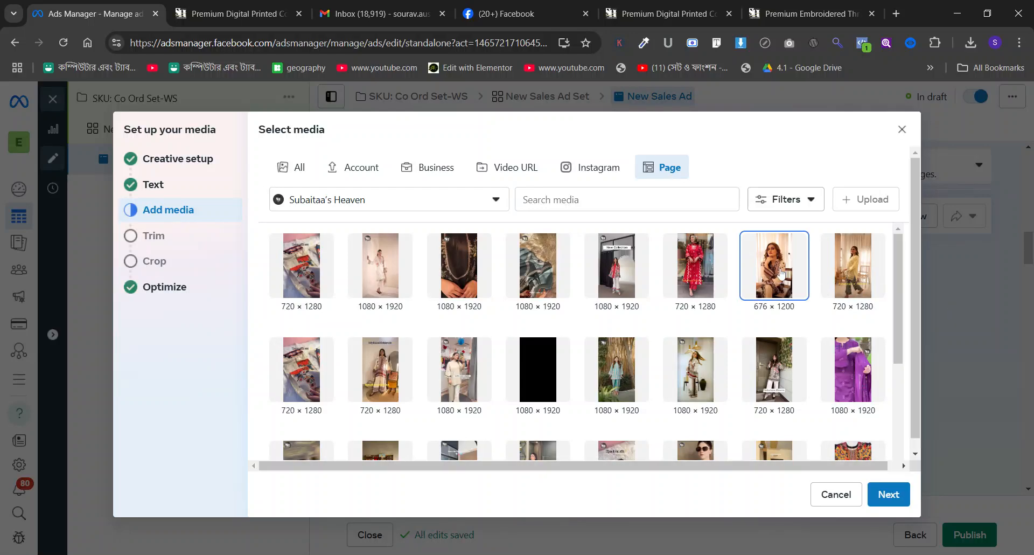
left_click(708, 381)
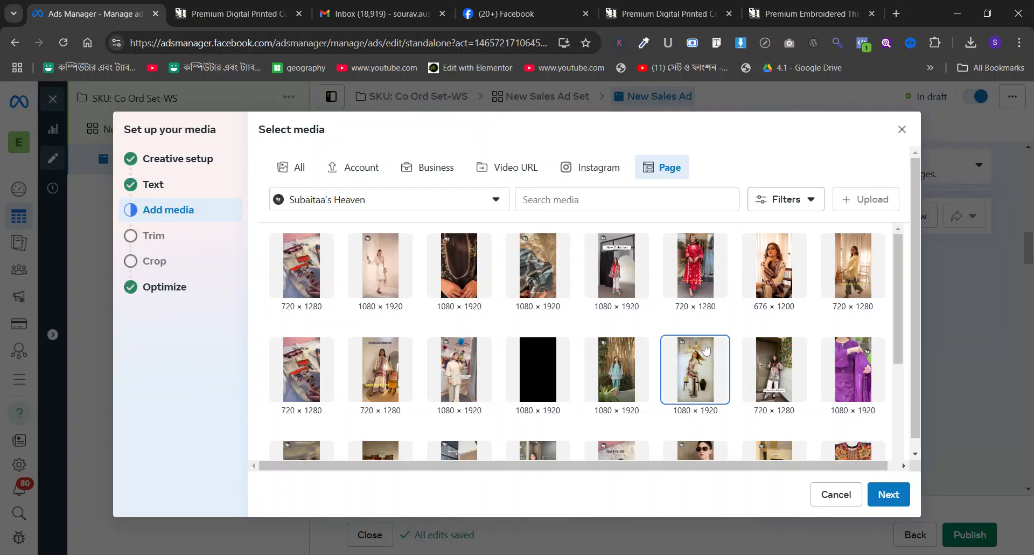
left_click(781, 278)
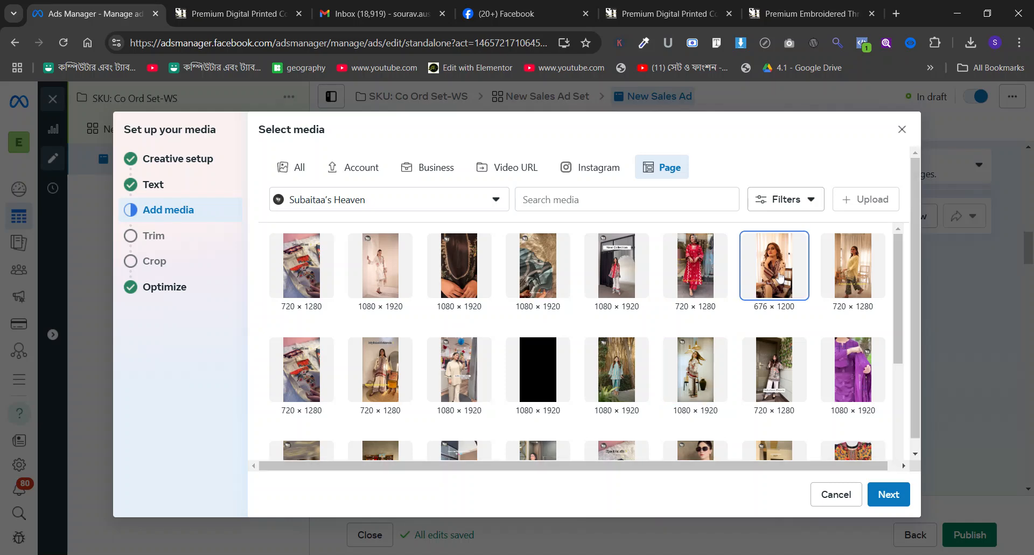
left_click(889, 496)
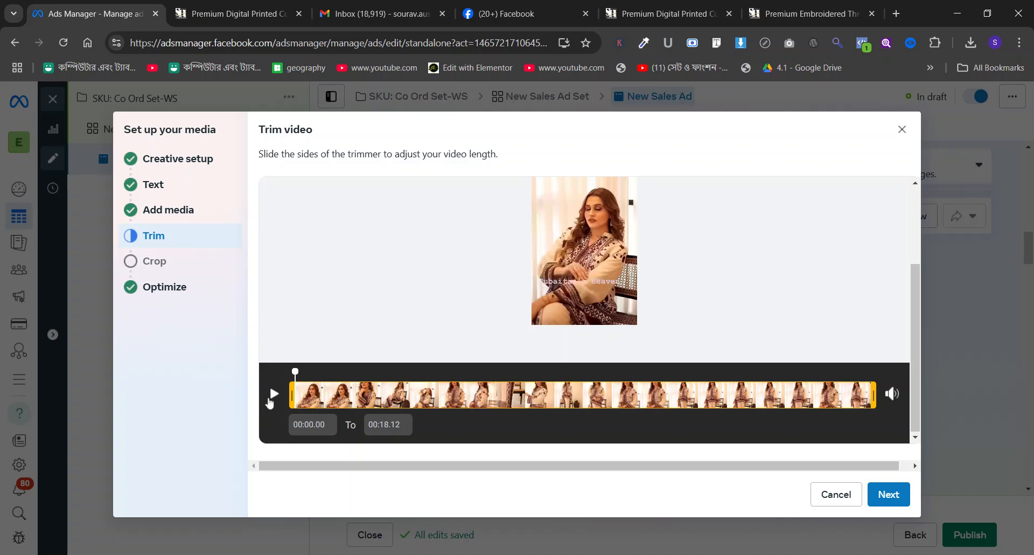
left_click(274, 394)
left_click(237, 8)
left_click(131, 6)
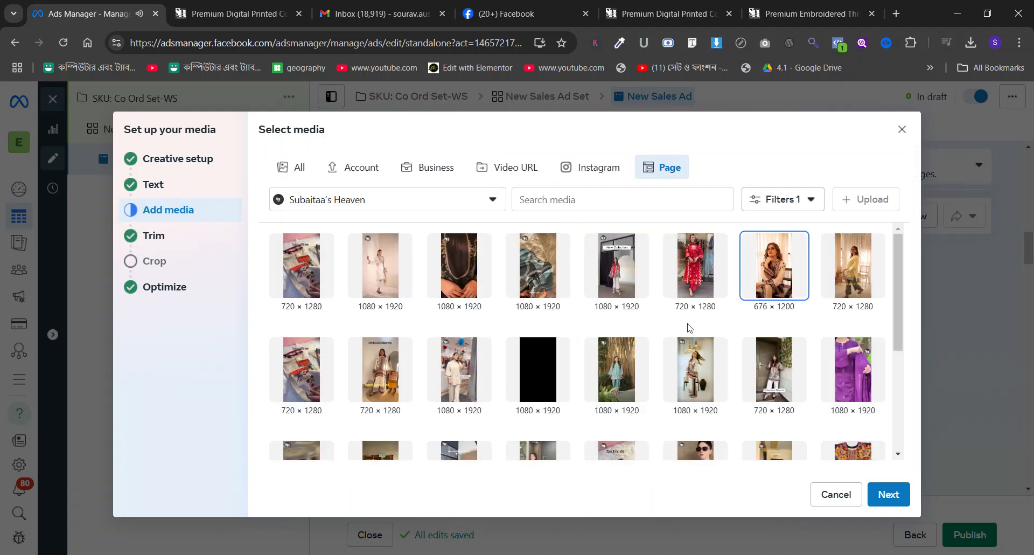
Select the 1080 × 1920 page video showing the teal outfit and compare its preview with the product page.
left_click(565, 283)
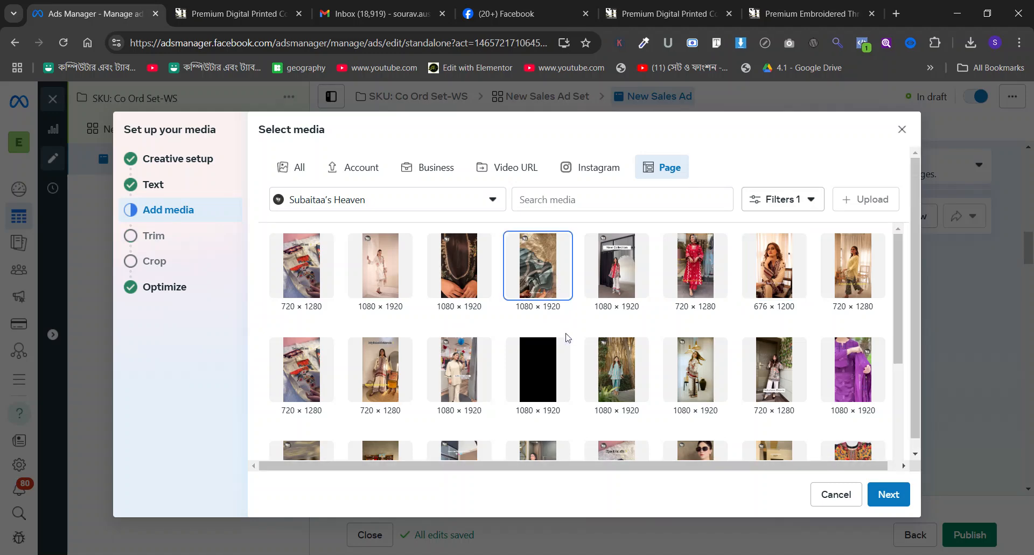
left_click(888, 494)
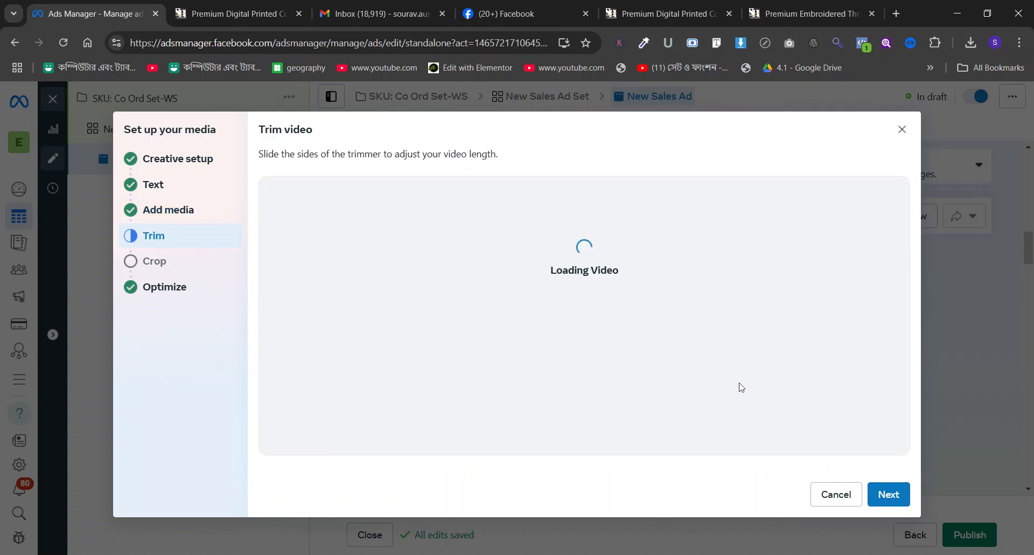
left_click(273, 394)
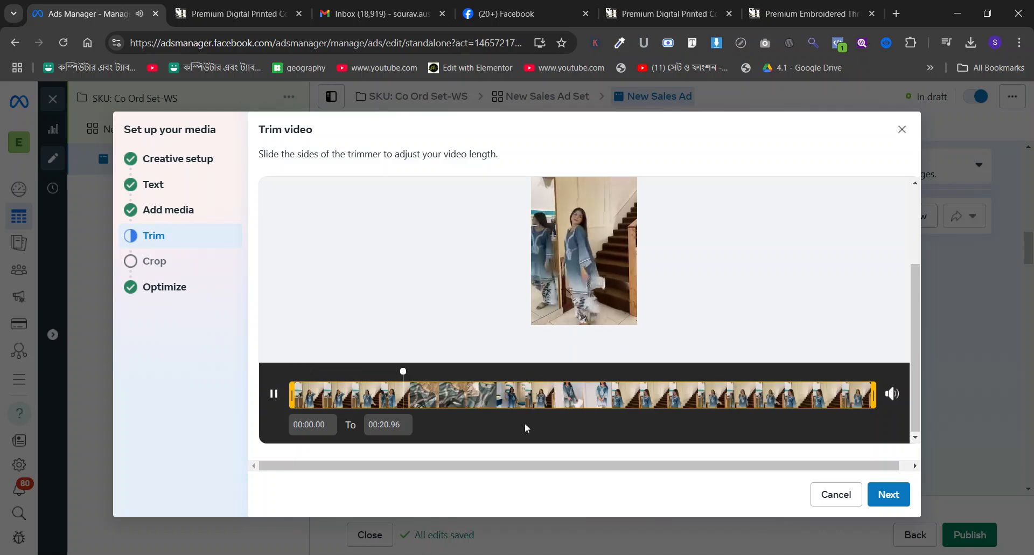
left_click(275, 4)
left_click(124, 5)
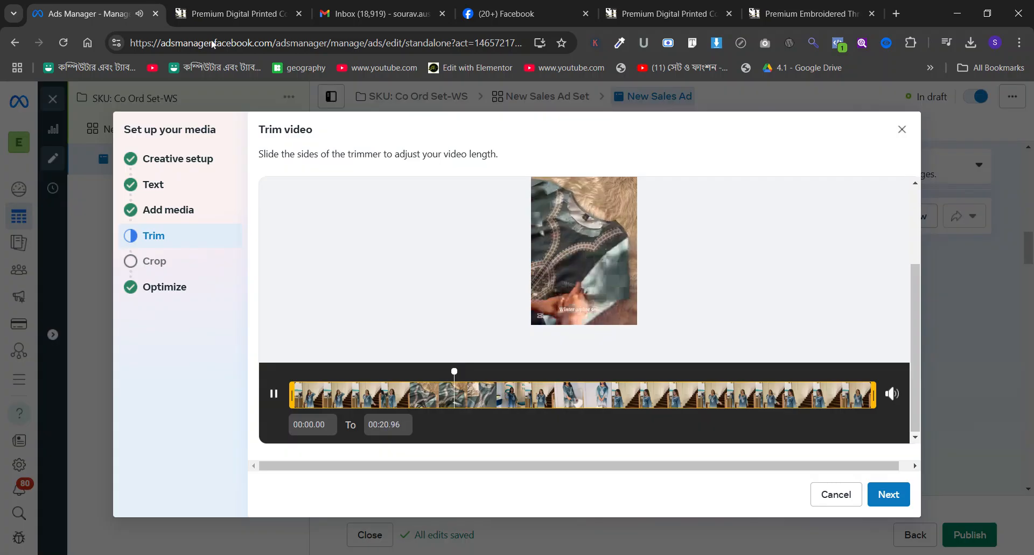
Keep the new video untrimmed with original crops for all placements, finish the media setup and check the ad preview.
left_click(892, 496)
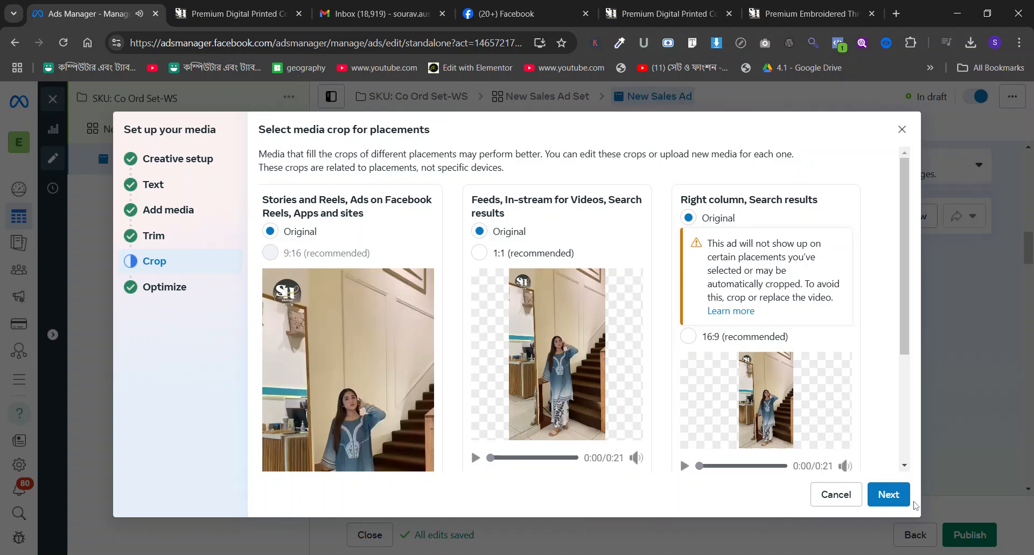
left_click(219, 3)
left_click(102, 3)
left_click(892, 496)
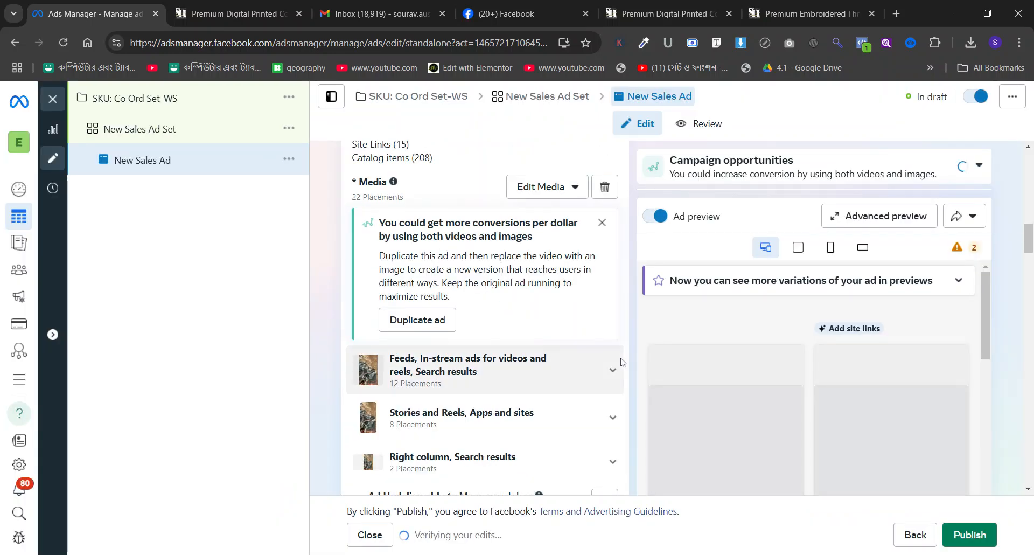
scroll(711, 327, "down", 5)
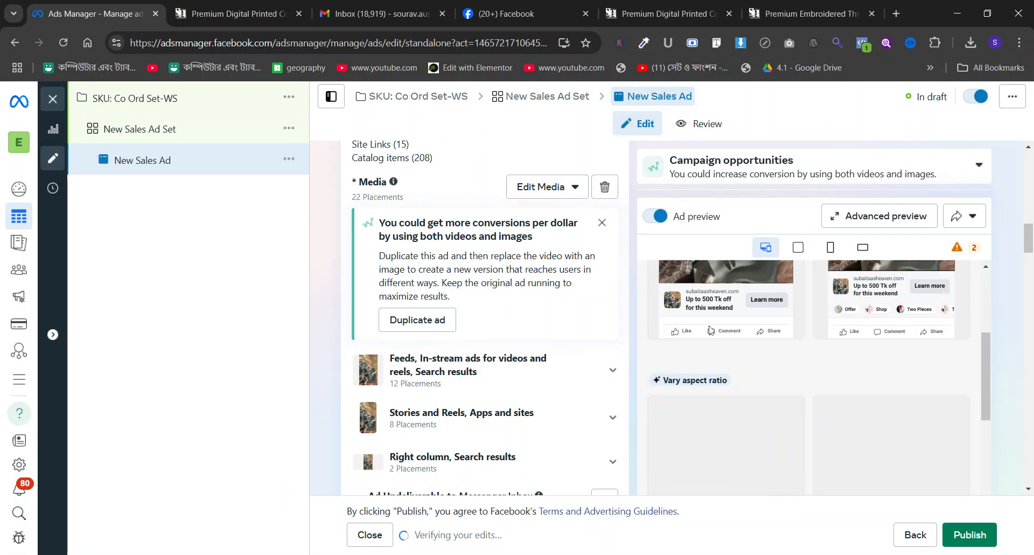
Set the video's thumbnail manually to a frame of the woman in the blue outfit by the staircase and save it.
left_click(541, 186)
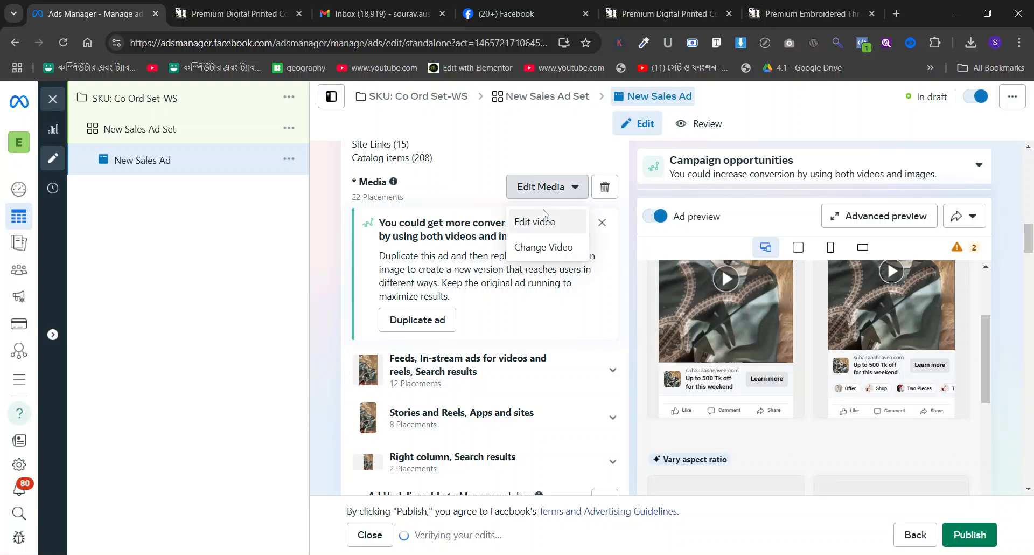
left_click(544, 218)
left_click(236, 246)
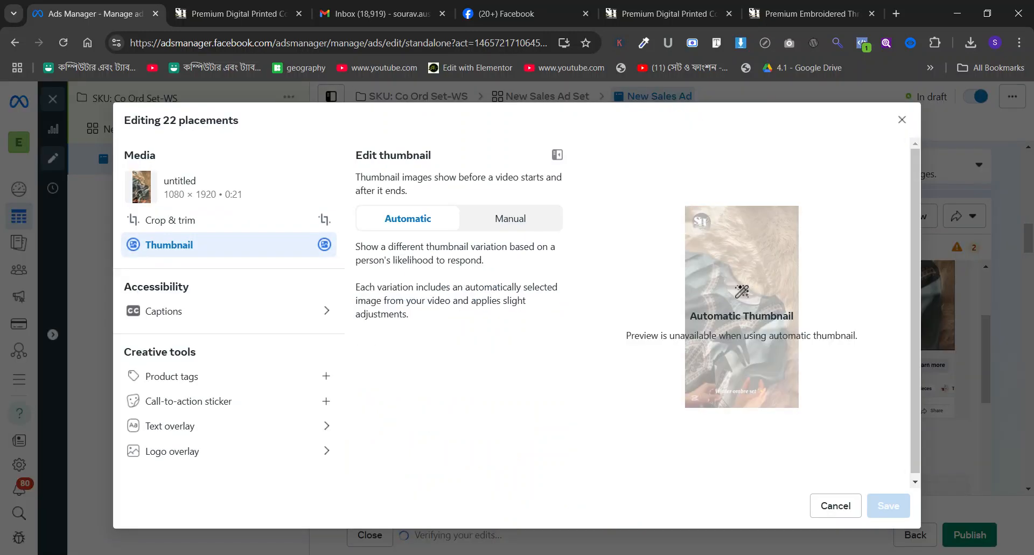
left_click(534, 226)
scroll(485, 334, "down", 2)
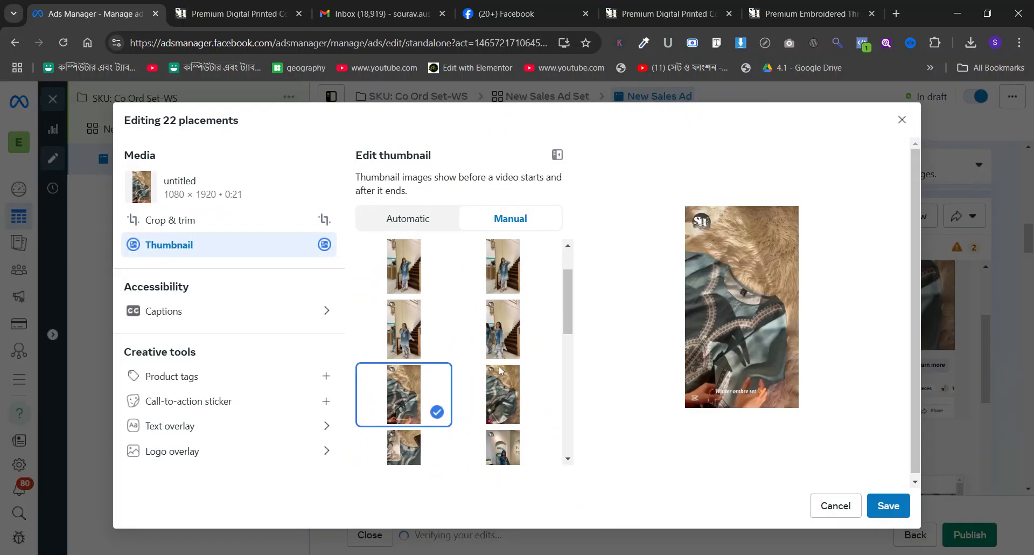
left_click(500, 384)
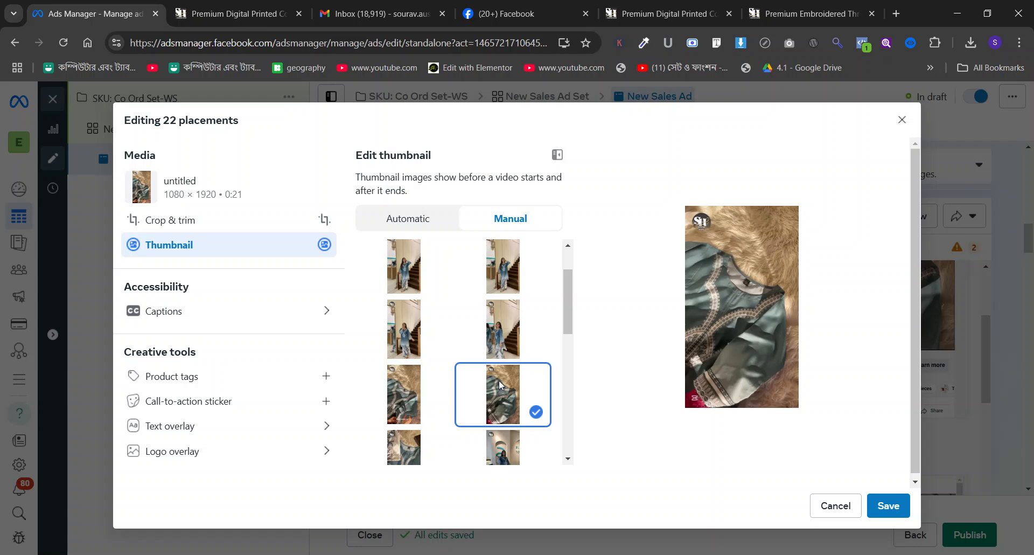
left_click(496, 268)
left_click(505, 344)
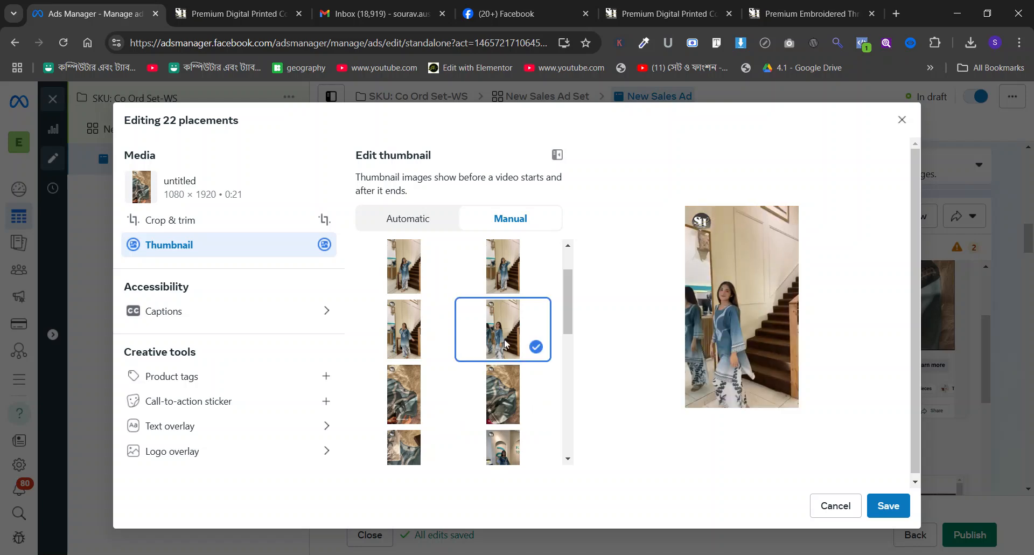
left_click(421, 341)
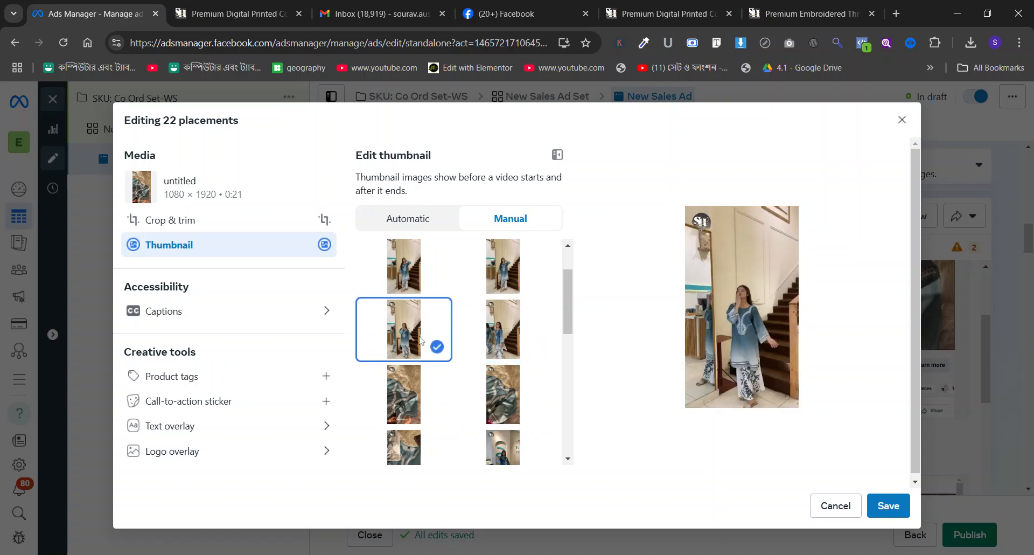
left_click(410, 276)
left_click(889, 506)
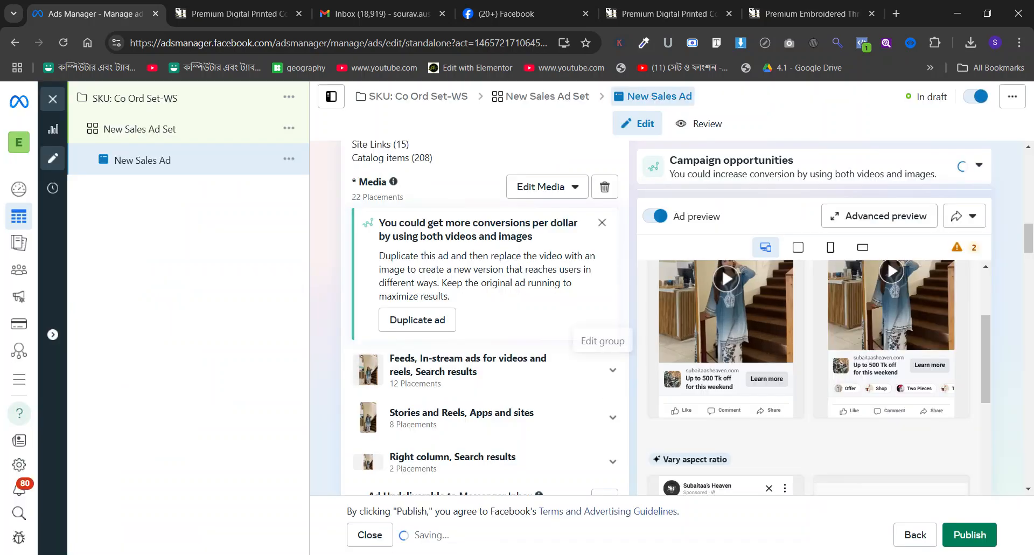
Replace the ad's website URL with the Co Ord Set-WS product page link and publish the campaign.
scroll(609, 396, "down", 10)
left_click(283, 5)
left_click(277, 39)
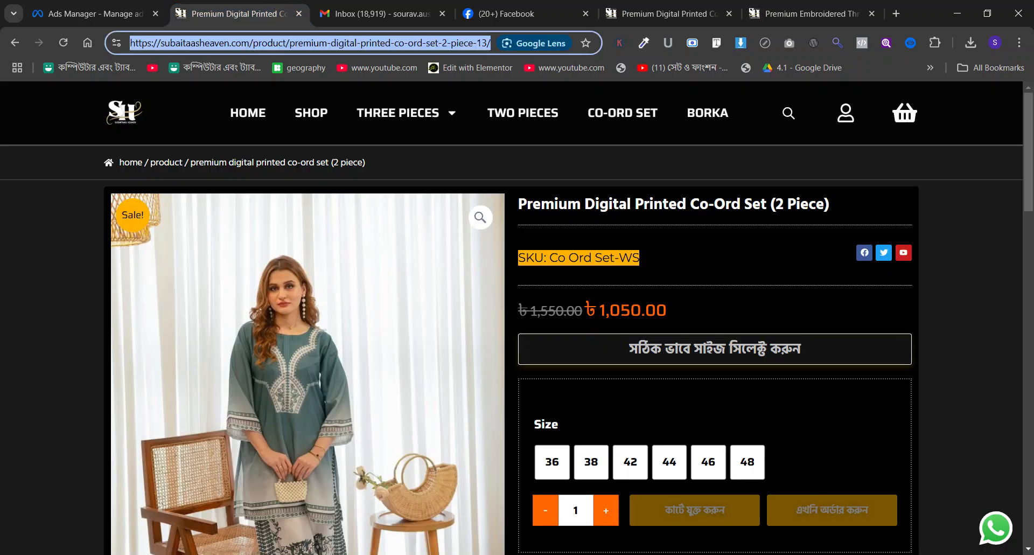
left_click(92, 14)
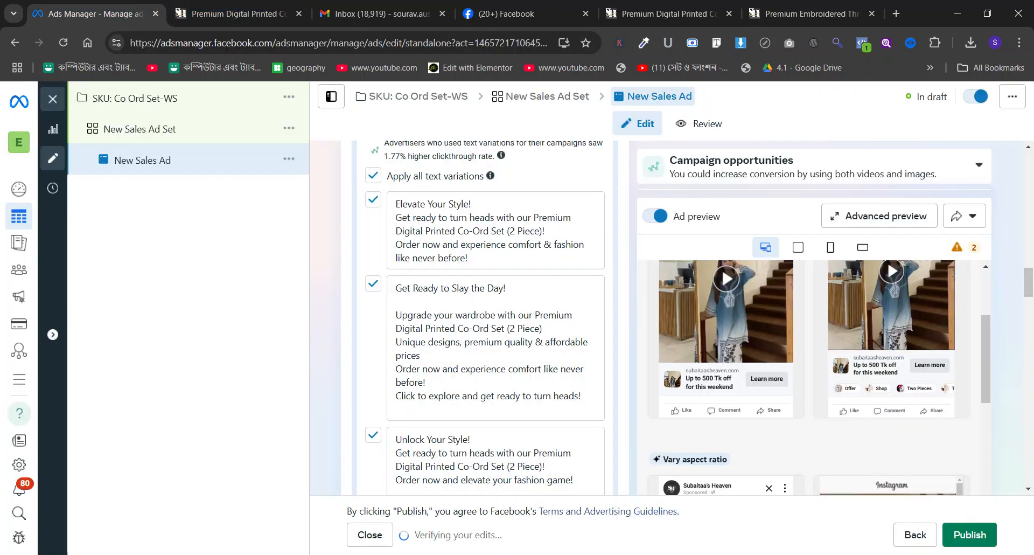
scroll(415, 229, "down", 15)
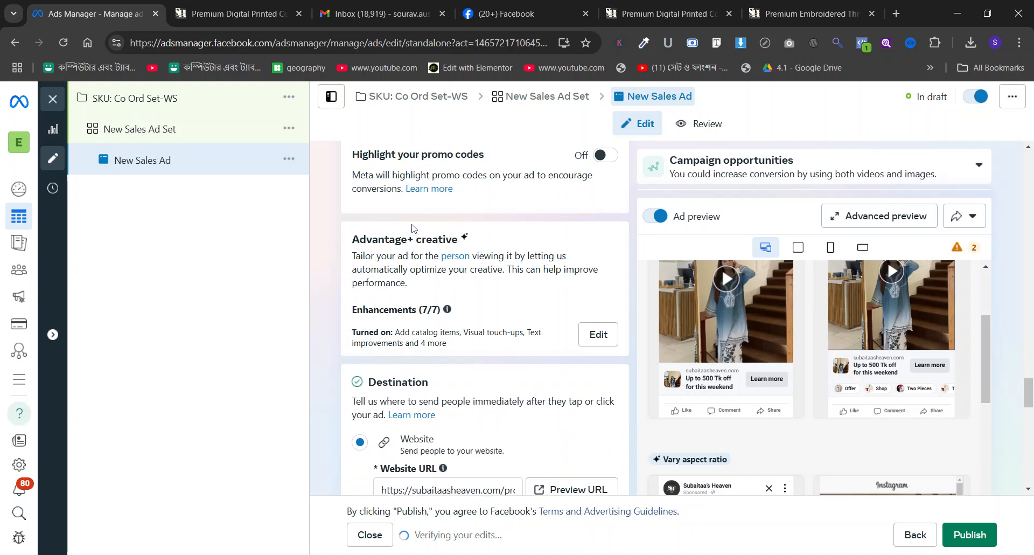
triple_click(433, 286)
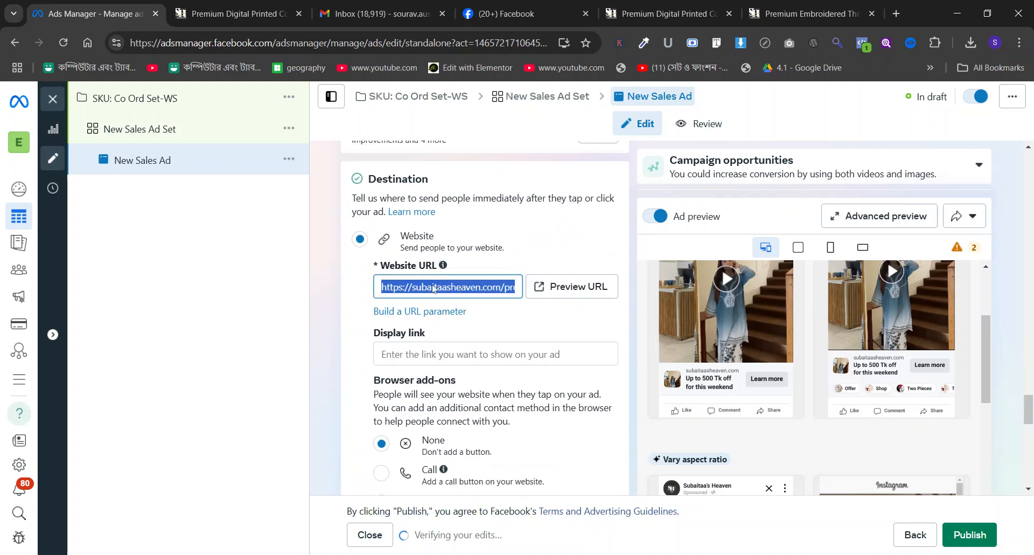
key("ctrl+v")
left_click(331, 276)
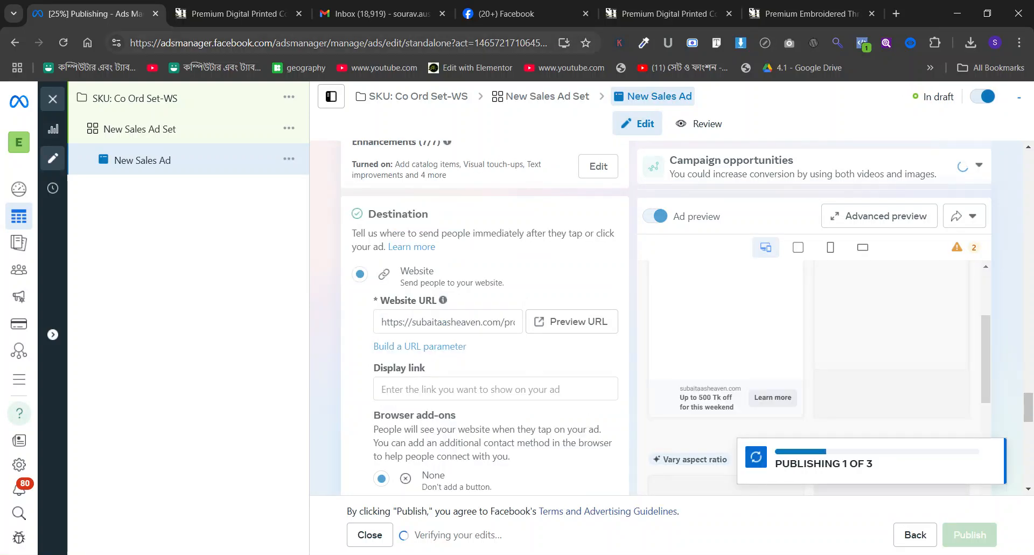
left_click(223, 4)
left_click(91, 13)
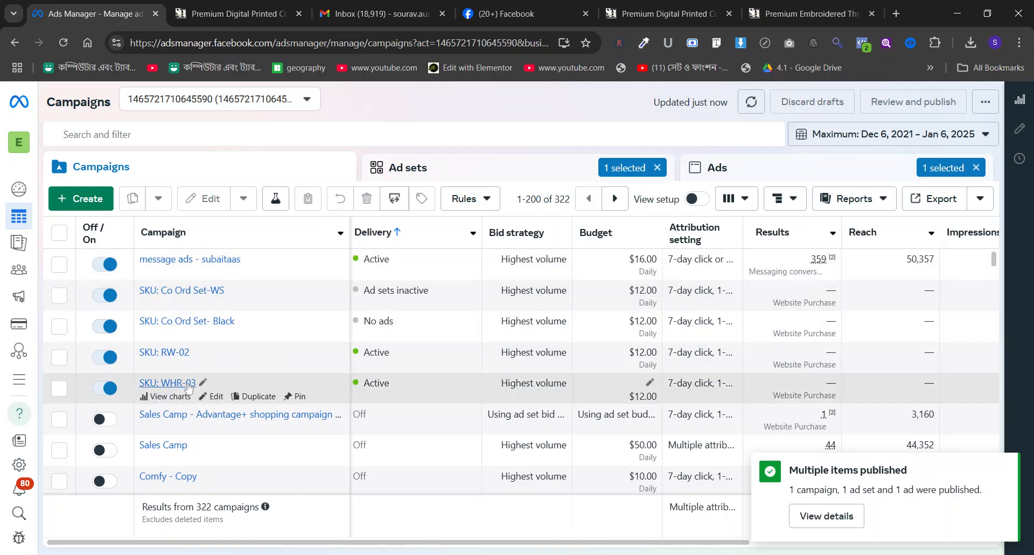
Create a new campaign with the Sales objective and the Manual sales campaign setup.
left_click(82, 209)
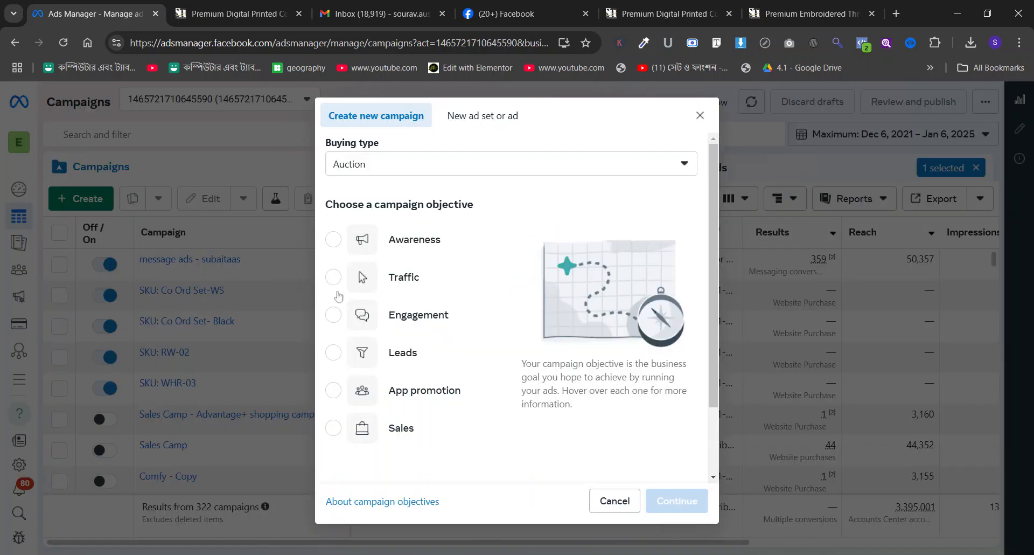
left_click(362, 428)
left_click(677, 501)
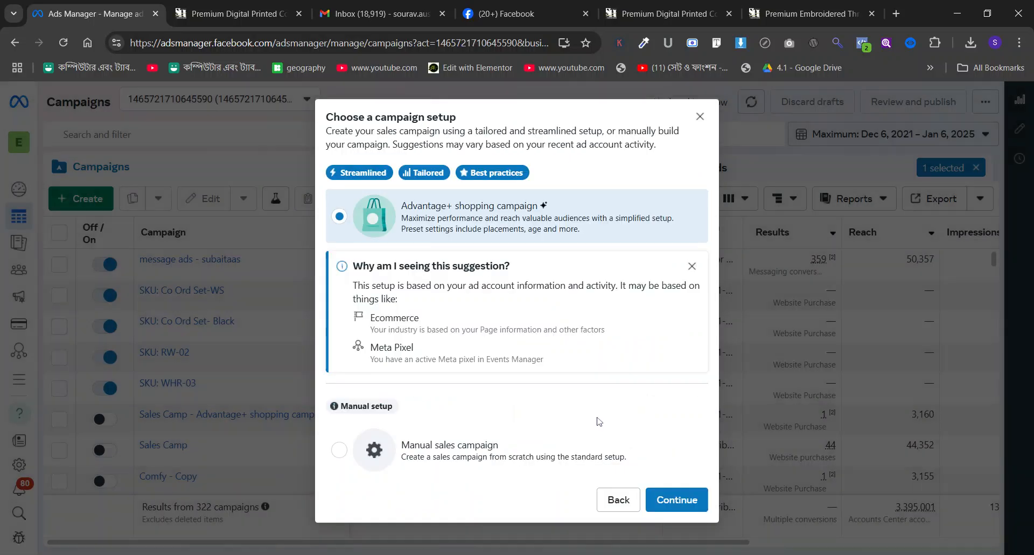
left_click(596, 448)
left_click(679, 455)
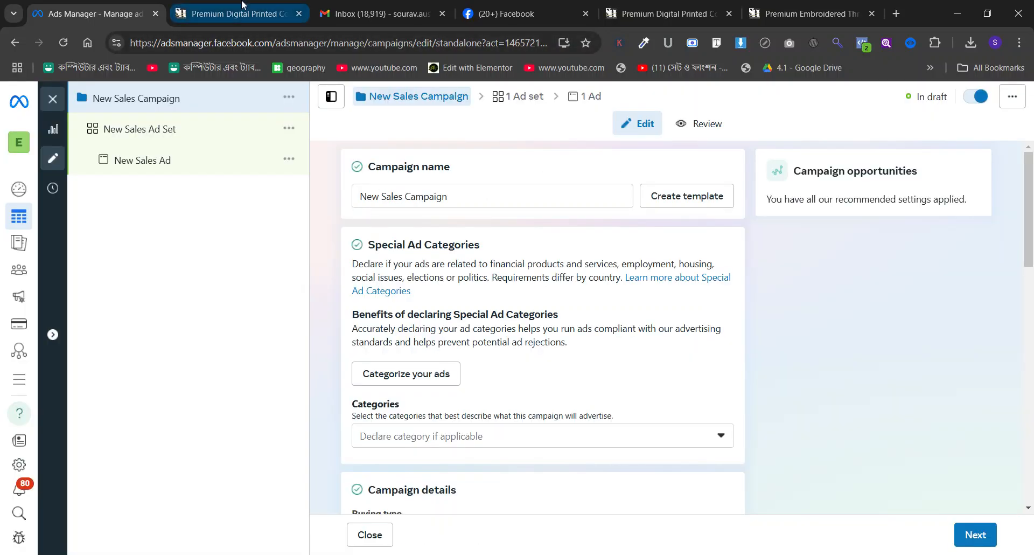
Switch to the store website, load the subaitaasheaven.com home page and open the yellow printed co-ord set's product page.
left_click(241, 5)
key("ctrl+Tab")
left_click(372, 5)
left_click(270, 6)
left_click(19, 41)
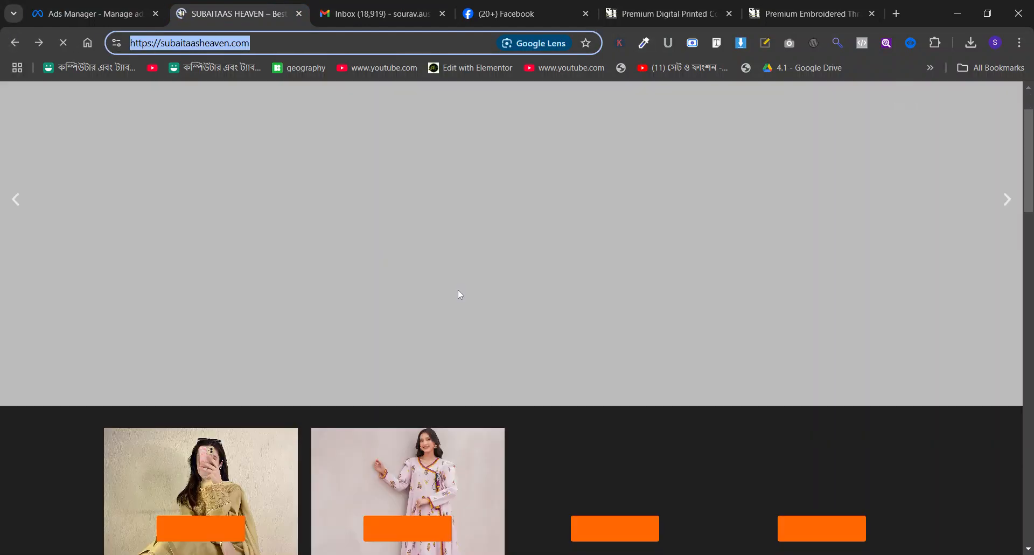
scroll(459, 292, "down", 4)
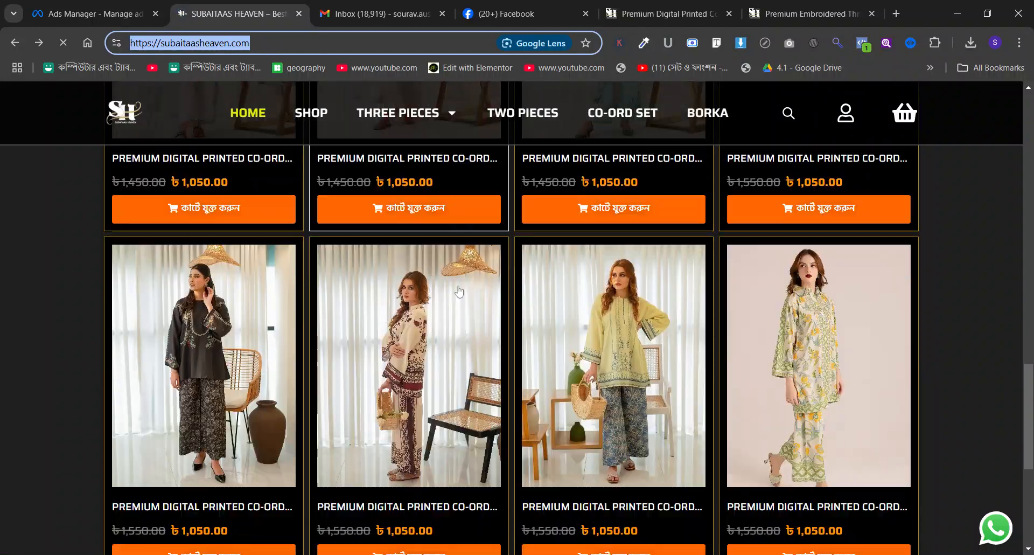
scroll(613, 272, "up", 3)
scroll(613, 272, "up", 4)
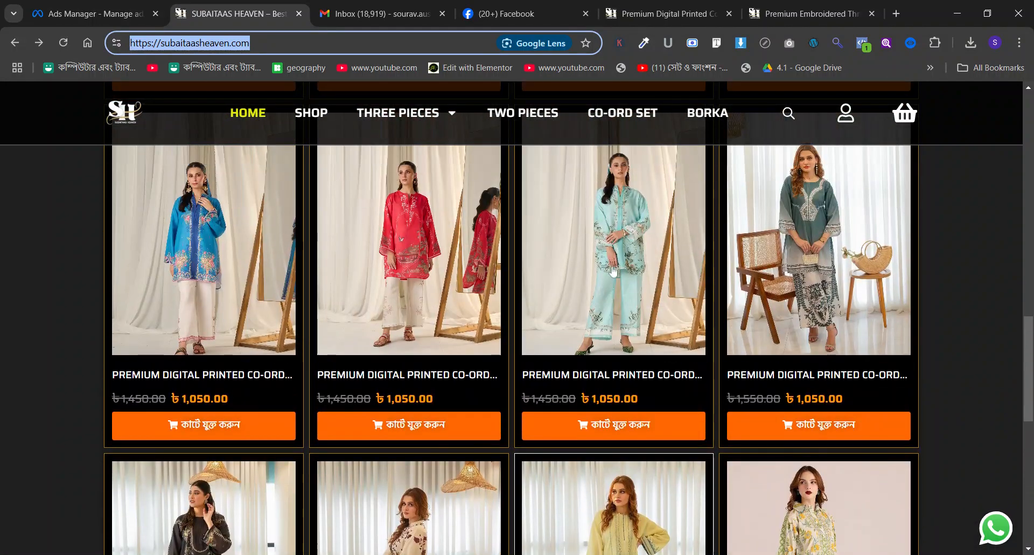
scroll(613, 271, "down", 5)
scroll(617, 307, "up", 5)
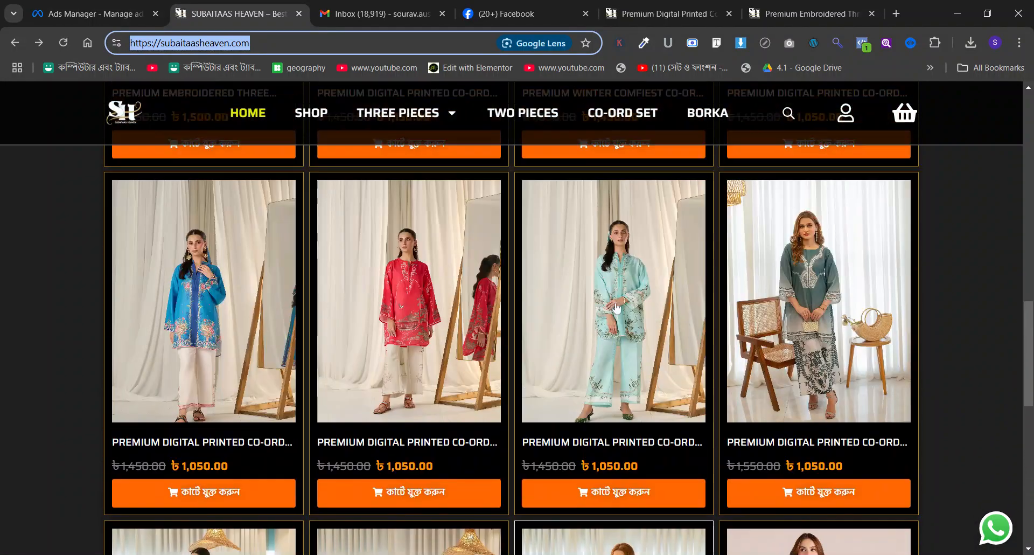
scroll(617, 307, "down", 6)
left_click(623, 288)
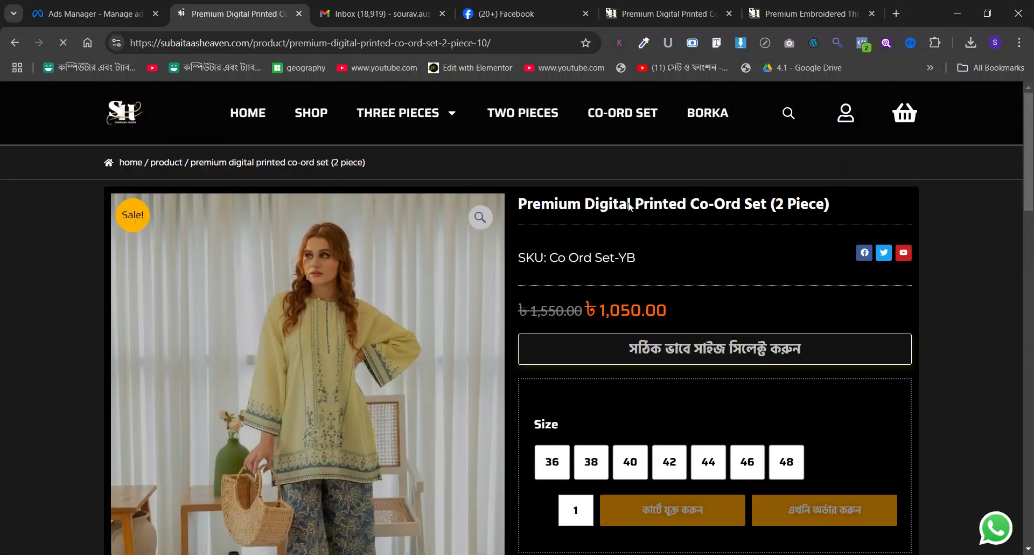
Copy the product's SKU line and use it in Ads Manager as the campaign name, SKU: Co Ord Set-YB.
double_click(627, 204)
triple_click(614, 204)
triple_click(603, 258)
key("ctrl+c")
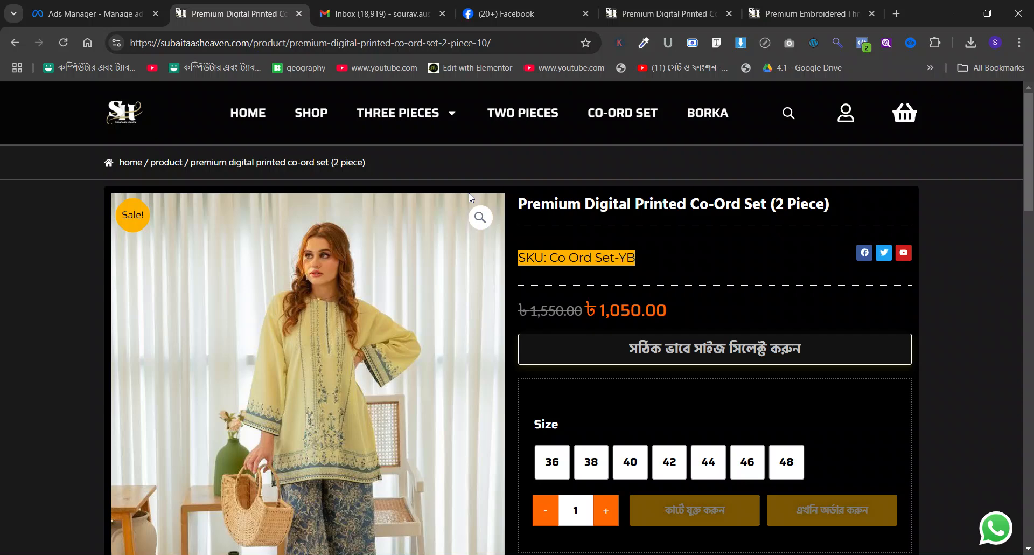
left_click(127, 12)
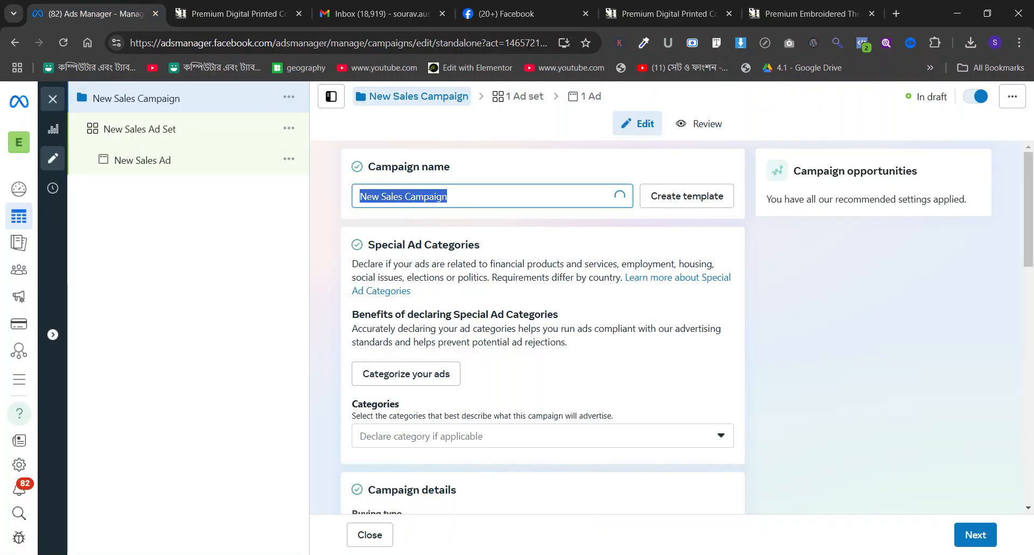
key("ctrl+v")
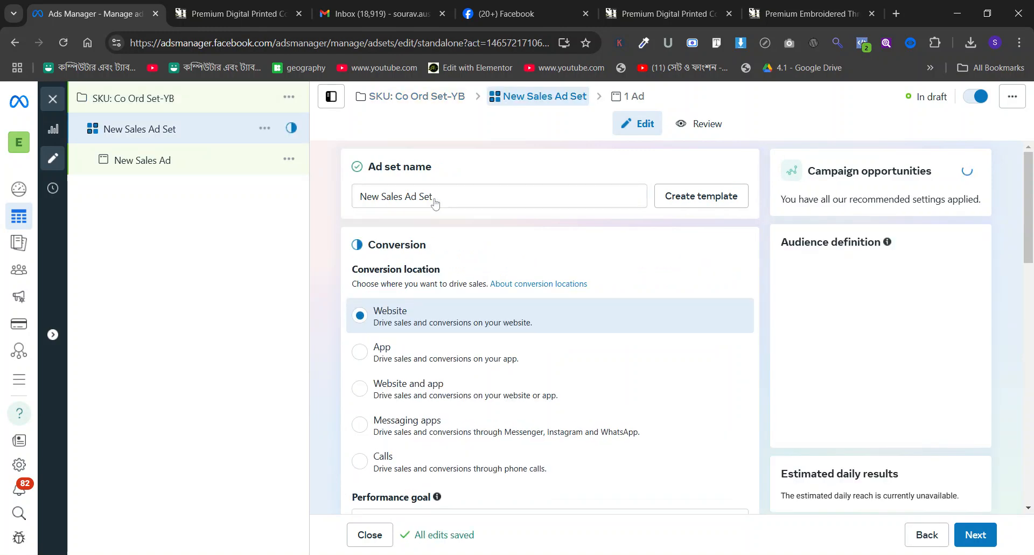
Set the ad set's conversion event to Purchase.
scroll(437, 208, "down", 5)
scroll(437, 207, "up", 2)
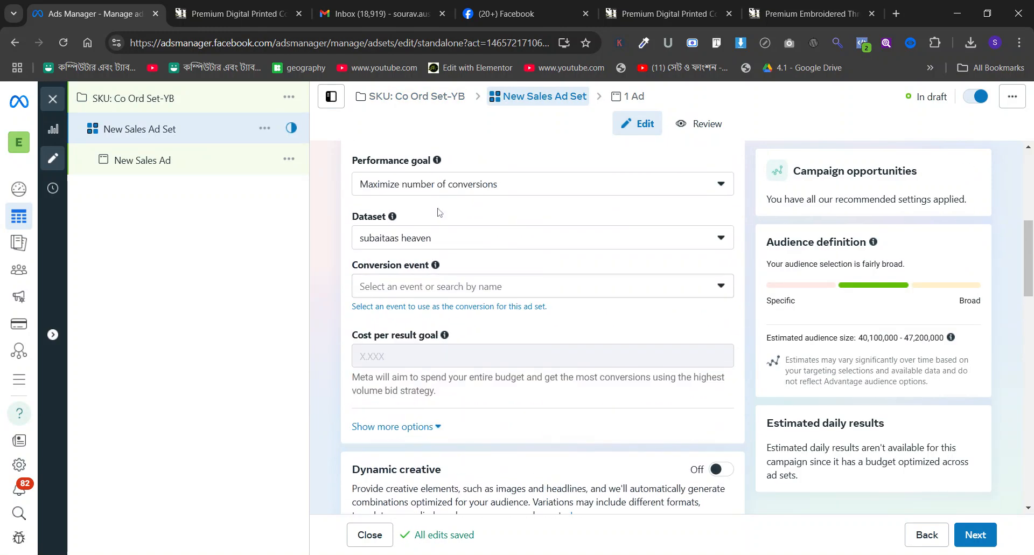
left_click(437, 288)
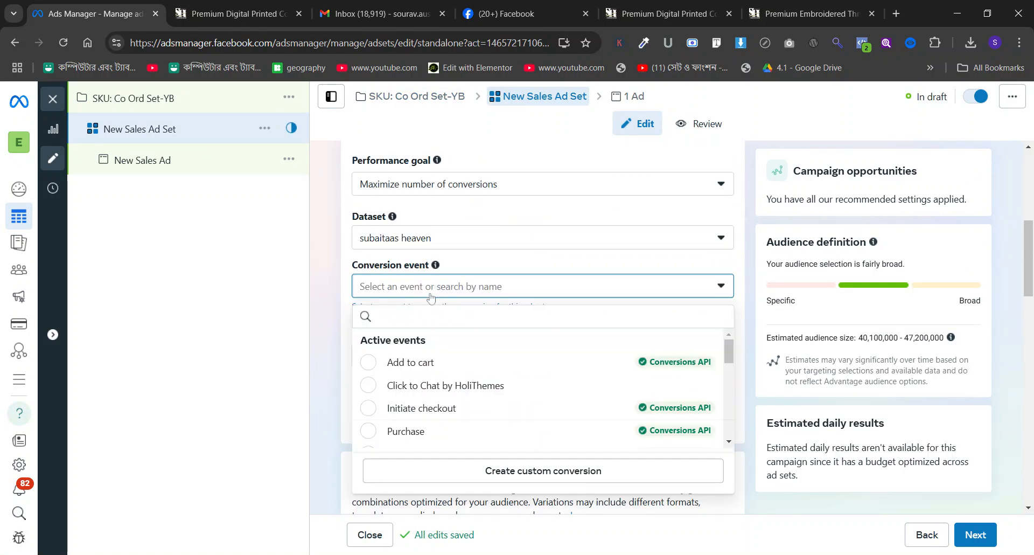
left_click(454, 430)
scroll(316, 211, "down", 10)
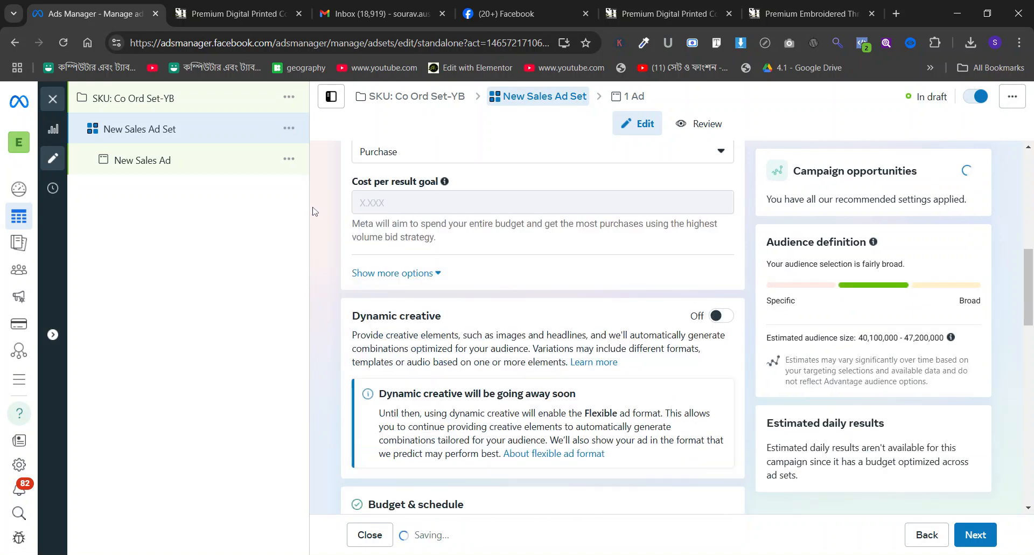
Return to the campaign level and set the daily Advantage campaign budget to $12.
scroll(316, 211, "down", 8)
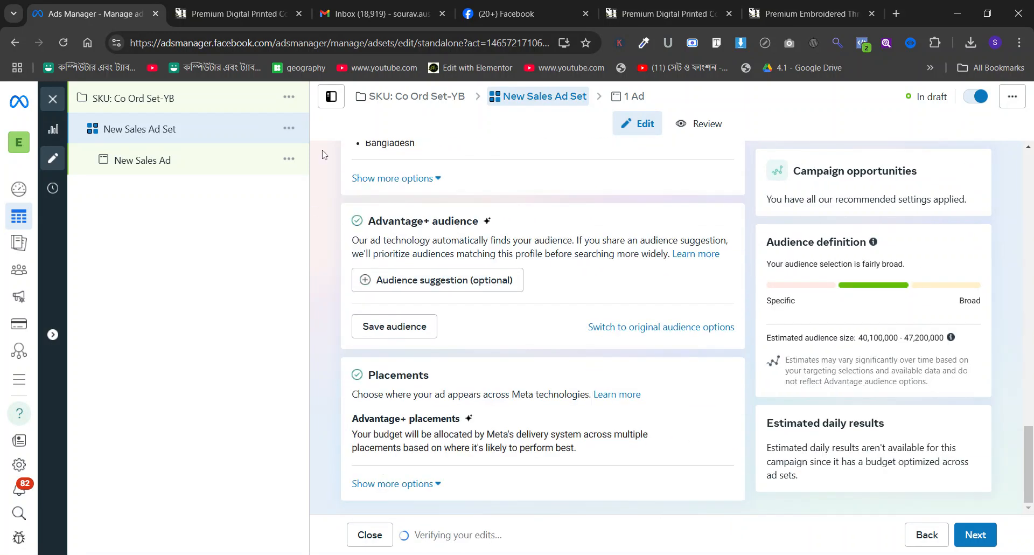
scroll(392, 209, "up", 5)
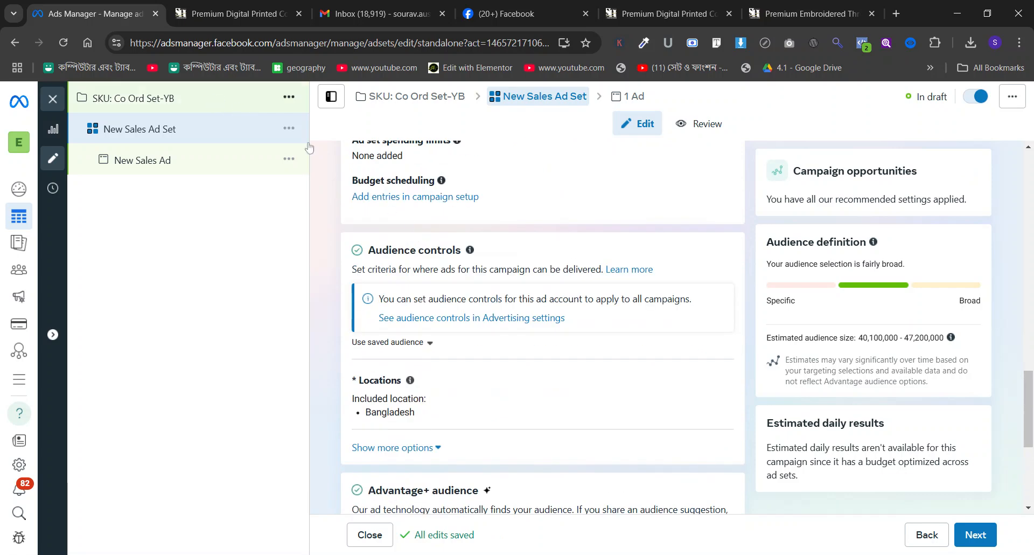
scroll(535, 273, "down", 8)
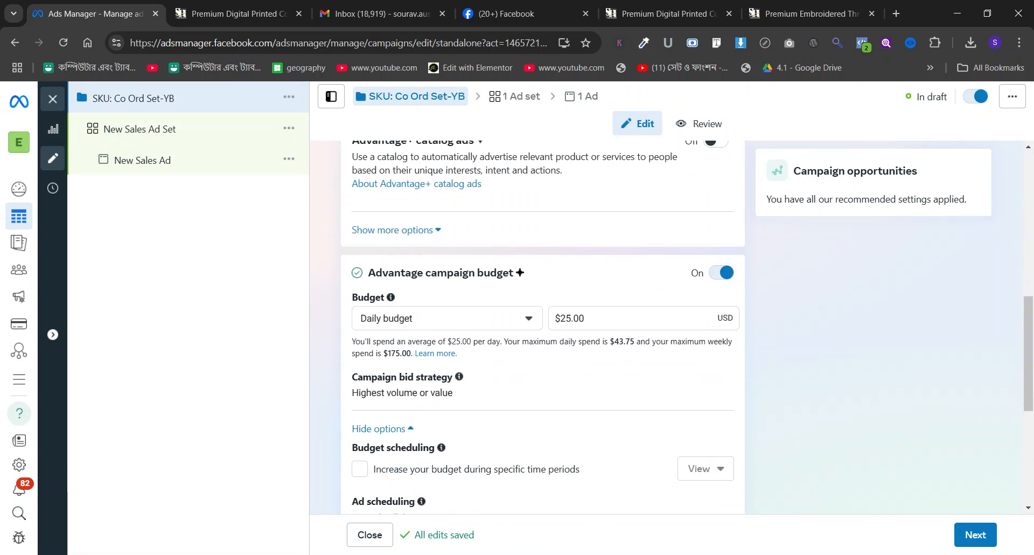
double_click(573, 318)
type("12")
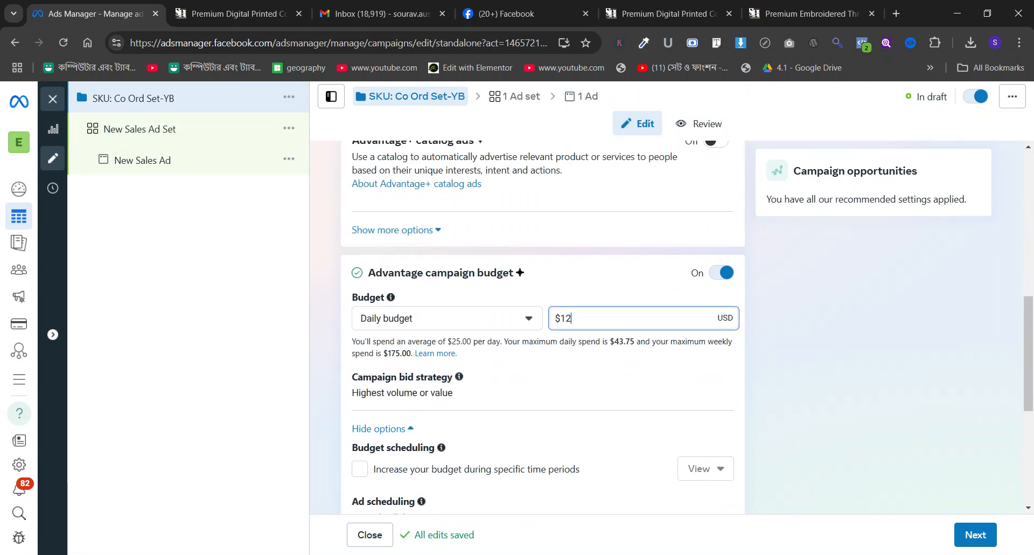
left_click(595, 274)
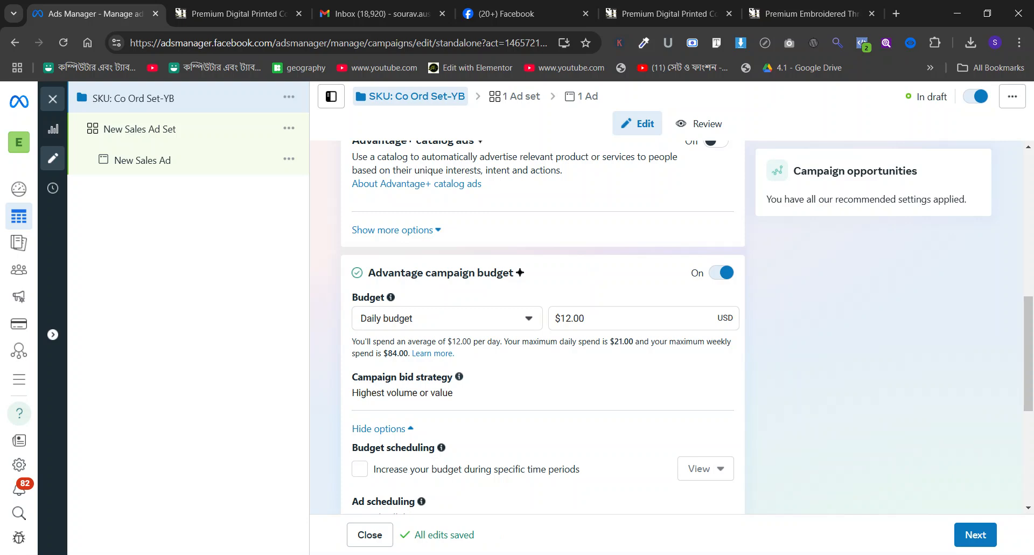
Add an audience suggestion to the ad set's Advantage+ audience and set the gender to Women.
left_click(143, 137)
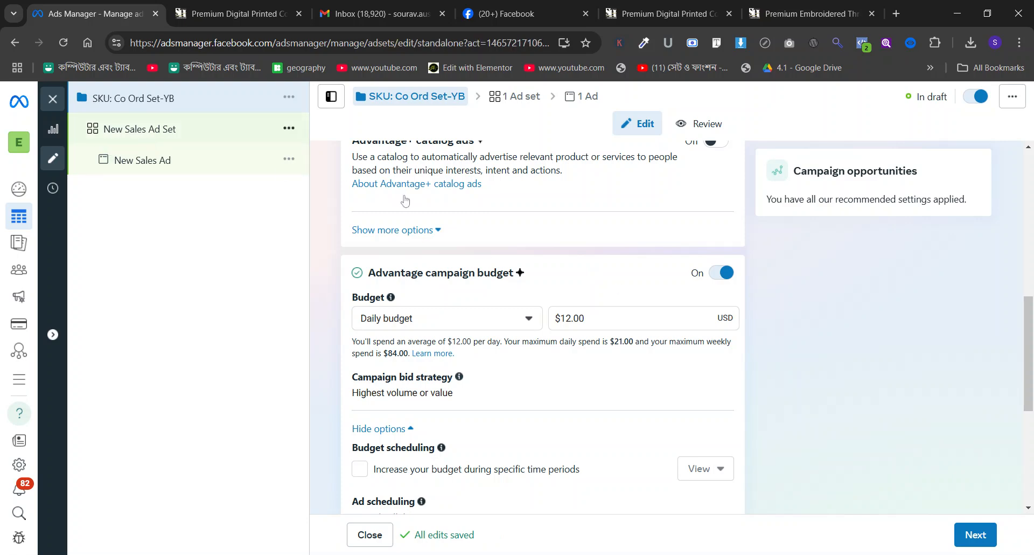
scroll(534, 260, "down", 9)
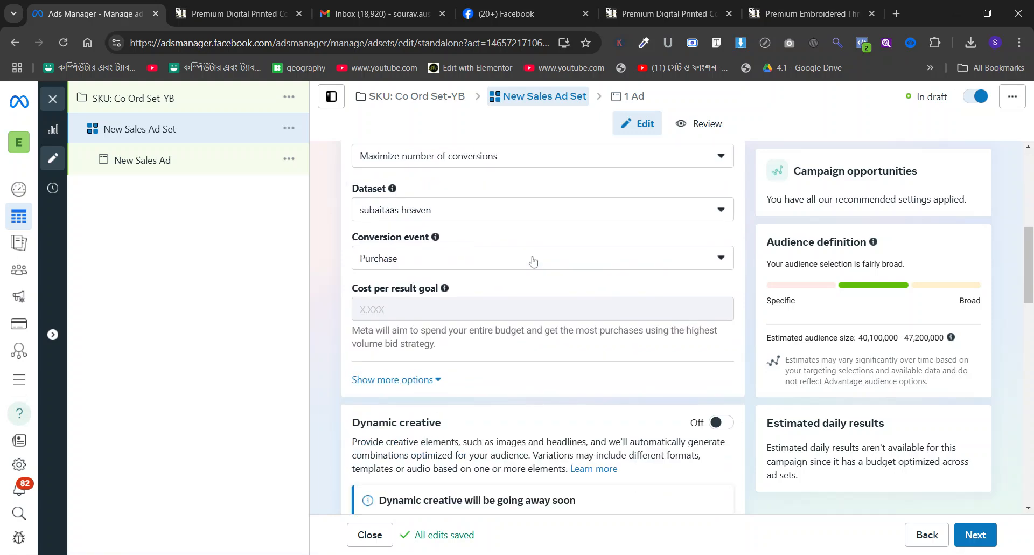
scroll(534, 261, "down", 4)
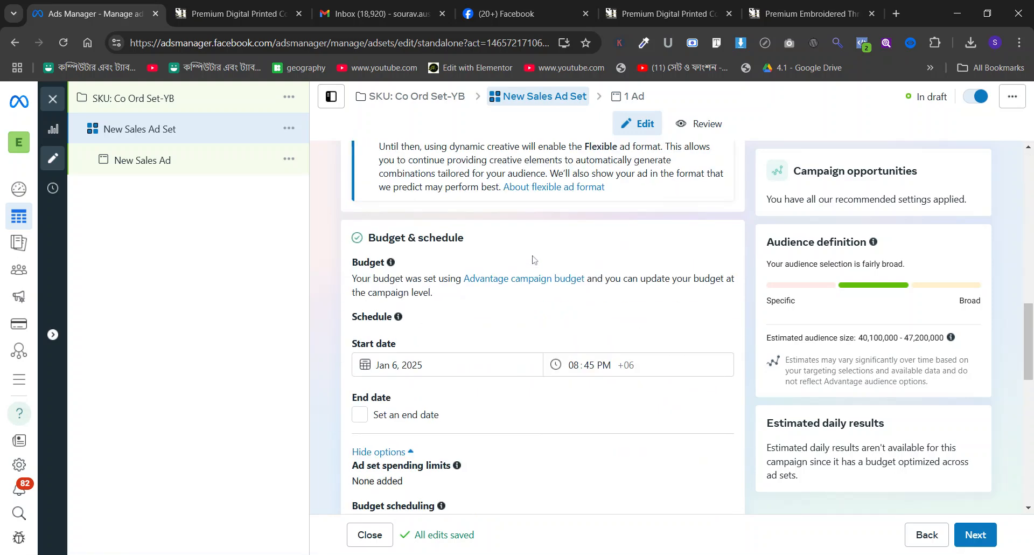
scroll(522, 257, "up", 5)
left_click(435, 157)
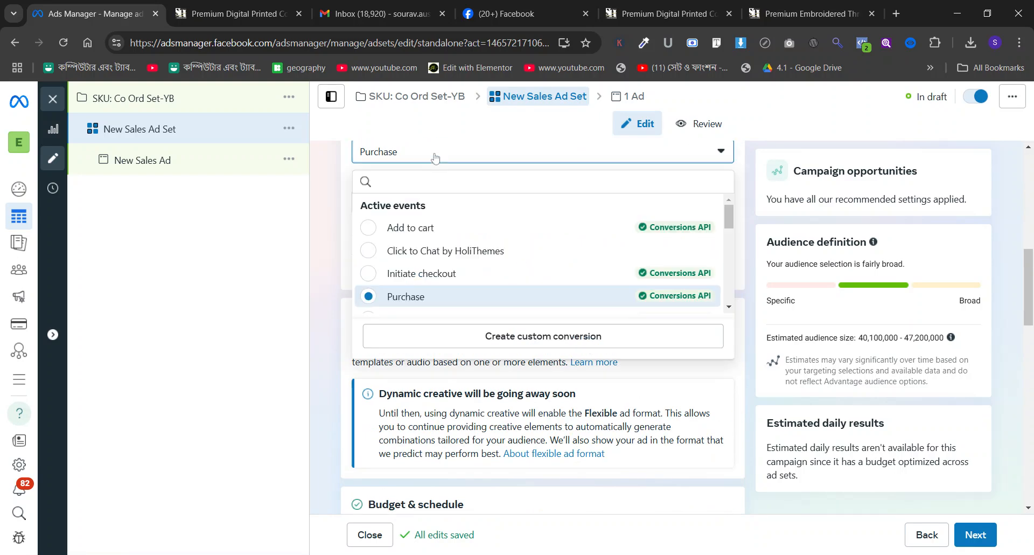
scroll(443, 258, "down", 15)
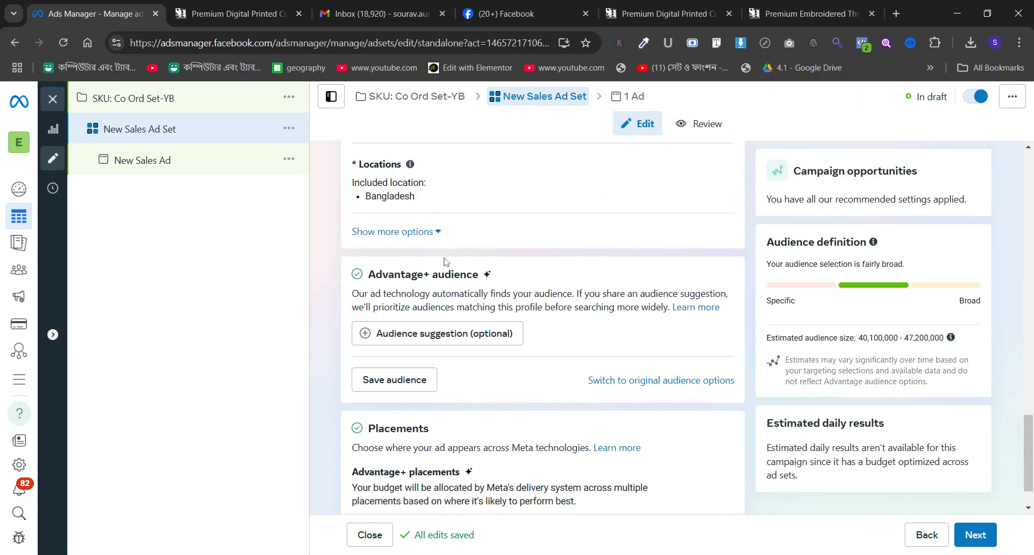
left_click(428, 326)
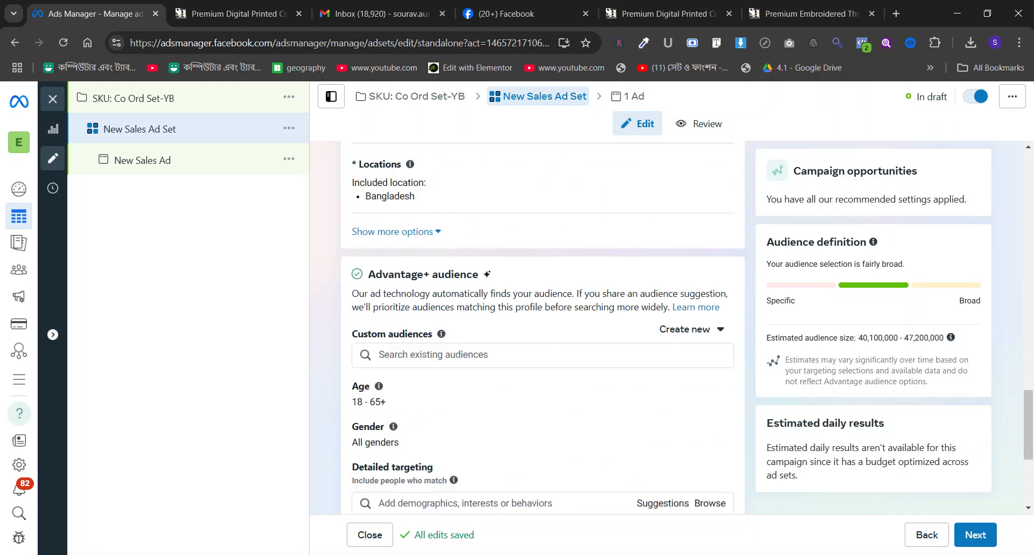
scroll(455, 323, "down", 2)
left_click(709, 302)
left_click(454, 314)
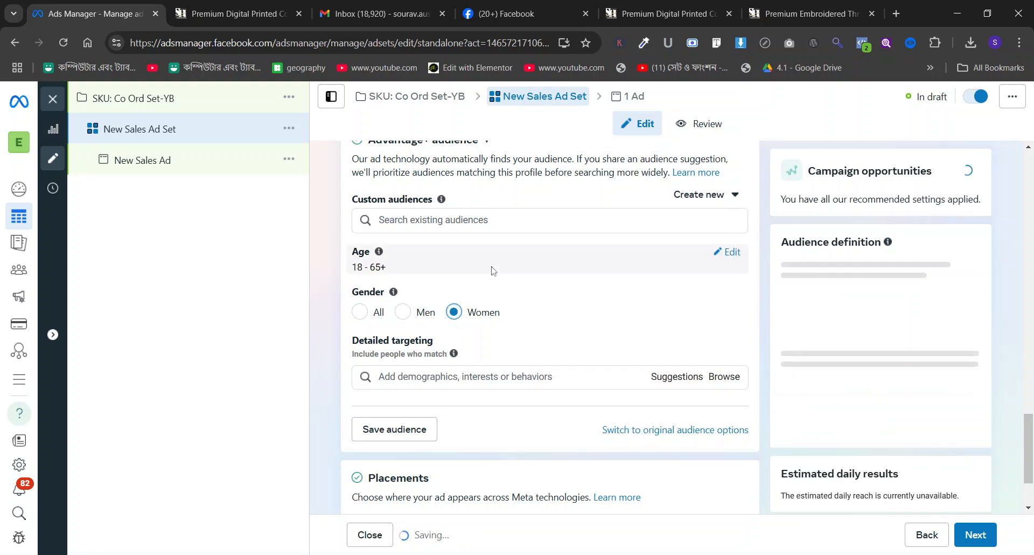
Search detailed targeting for make up, add Cosmetics (personal care), and include the suggested interests Skin care, Natural skin care and Facial (cosmetics).
left_click(472, 379)
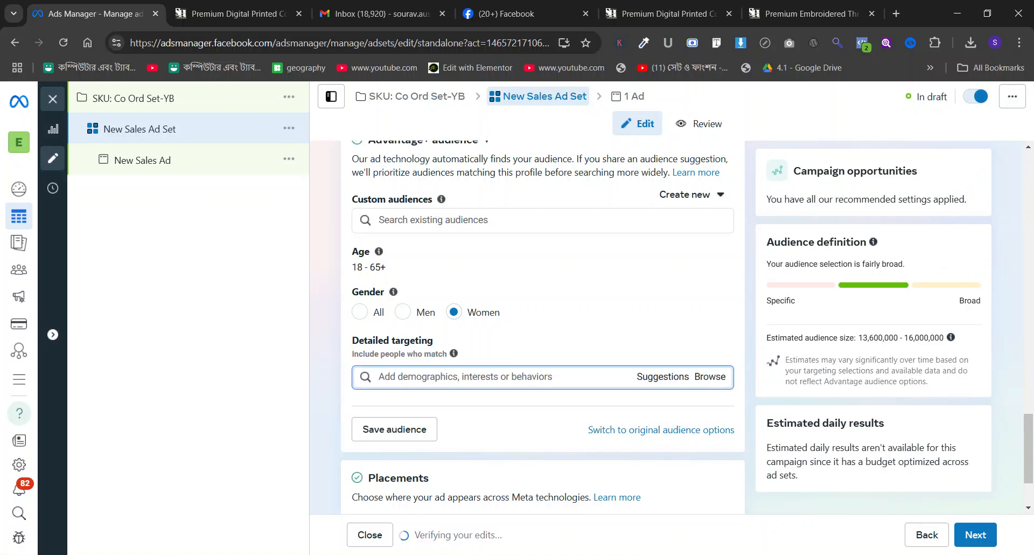
type("make up")
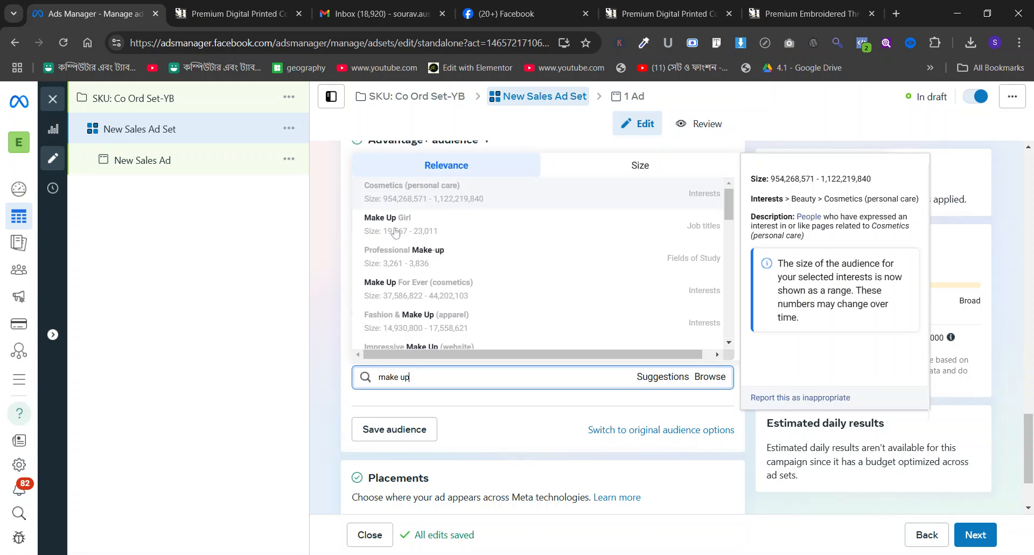
key("Return")
scroll(539, 323, "down", 2)
left_click(645, 305)
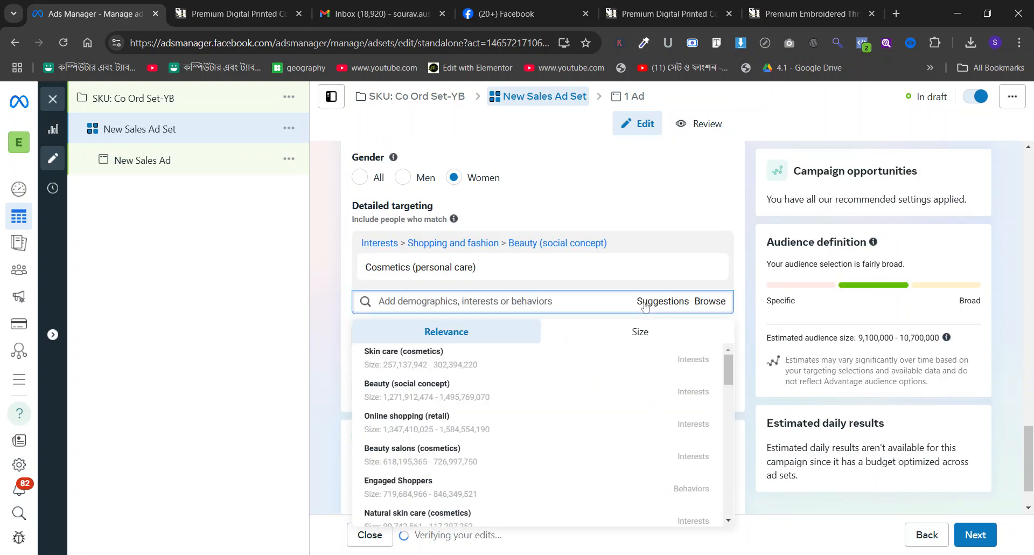
left_click(455, 360)
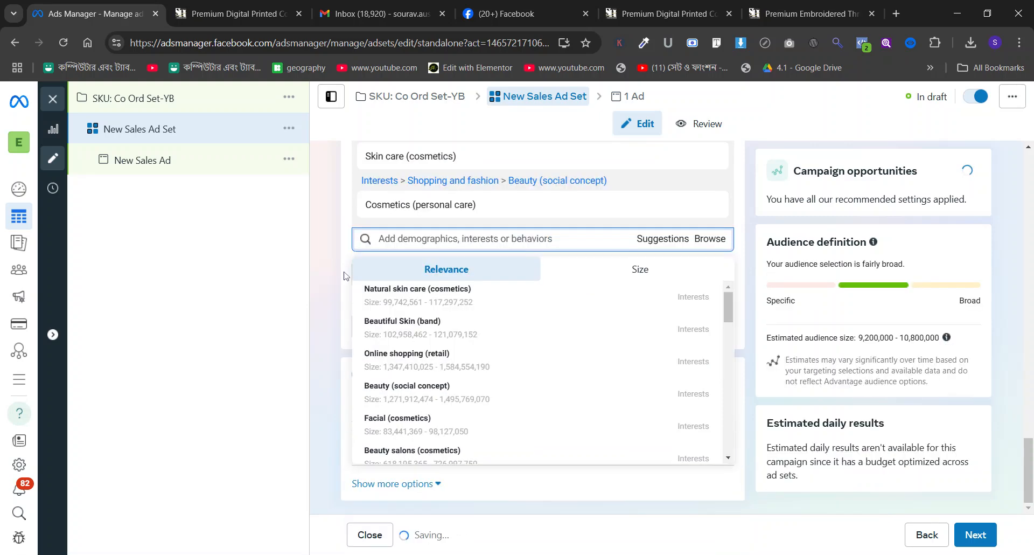
left_click(445, 295)
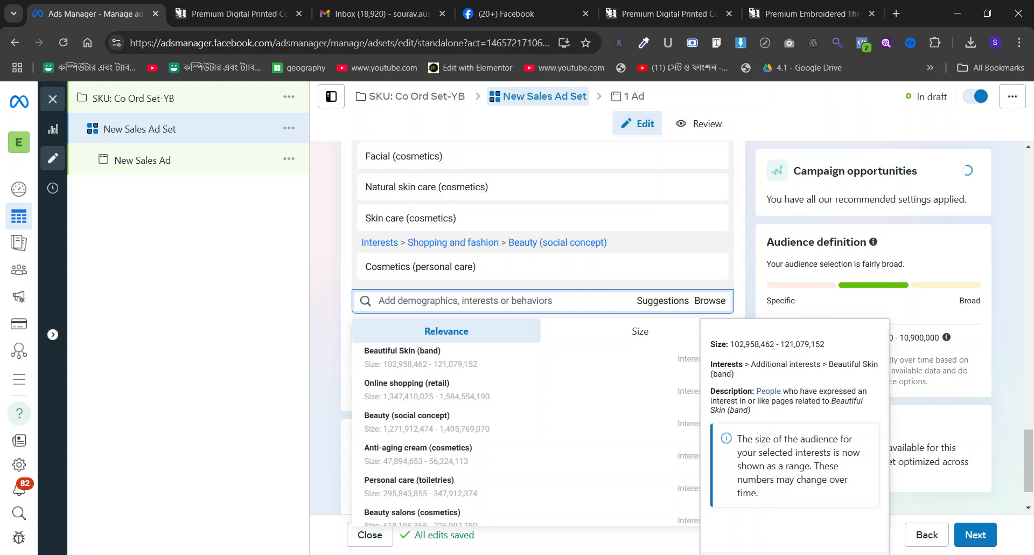
Add Spas (personal care), Beauty salons (cosmetics), Exfoliation (cosmetology) and Cosmetology (cosmetics) to the detailed targeting interests.
type("spa")
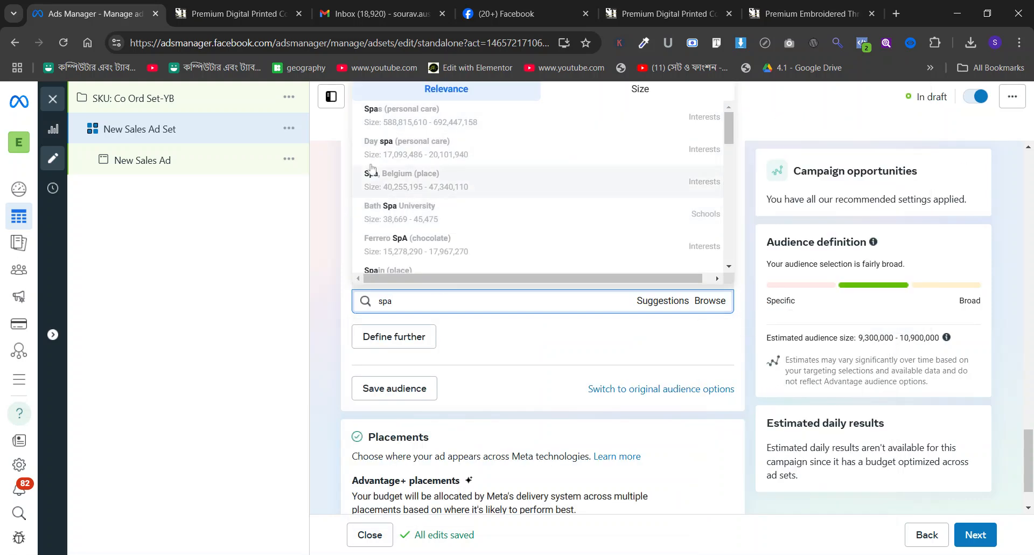
left_click(388, 114)
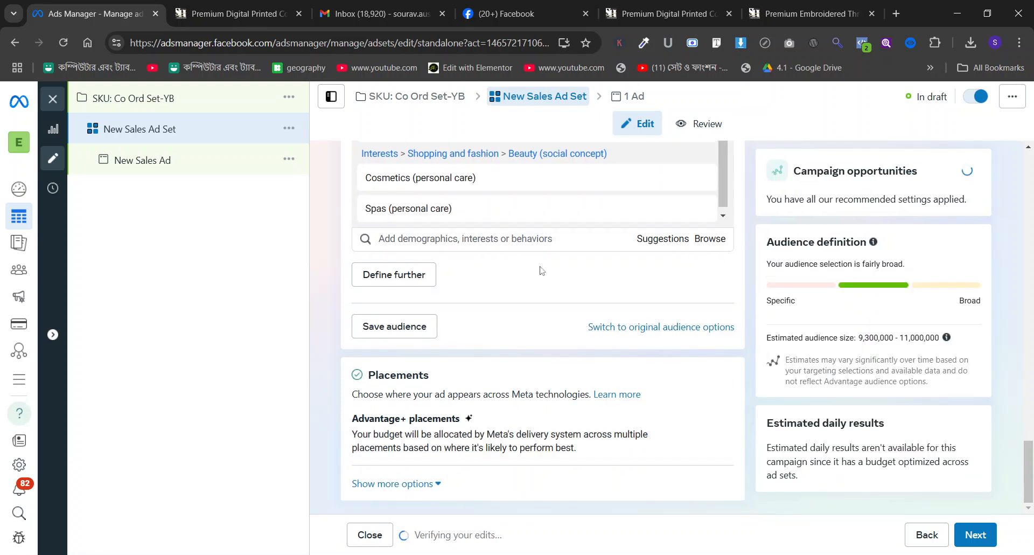
left_click(658, 245)
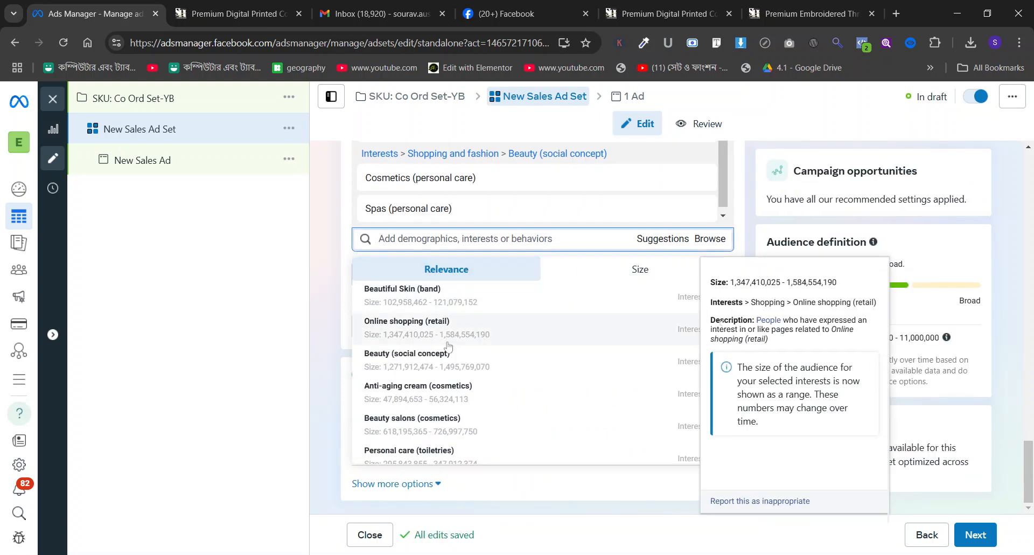
scroll(447, 345, "down", 1)
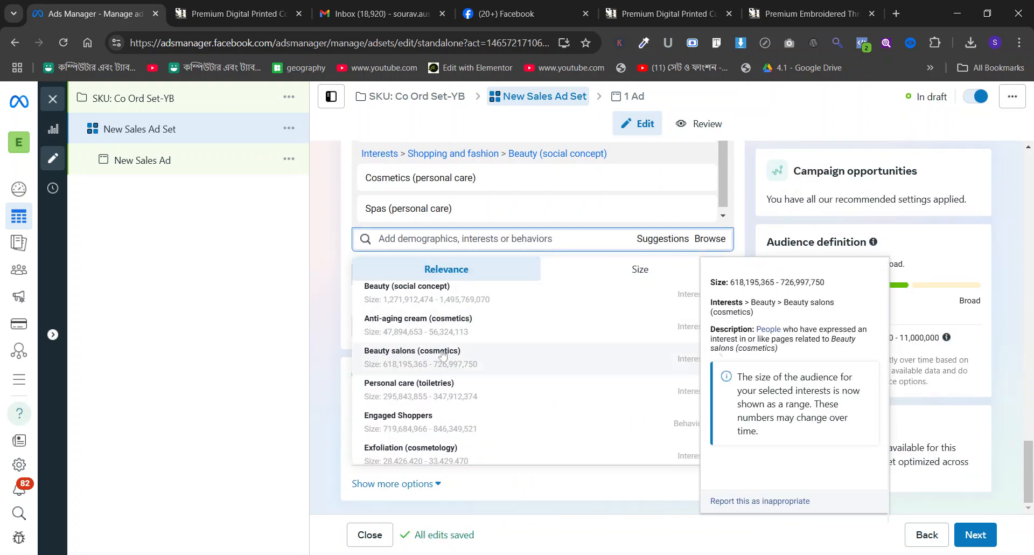
left_click(438, 353)
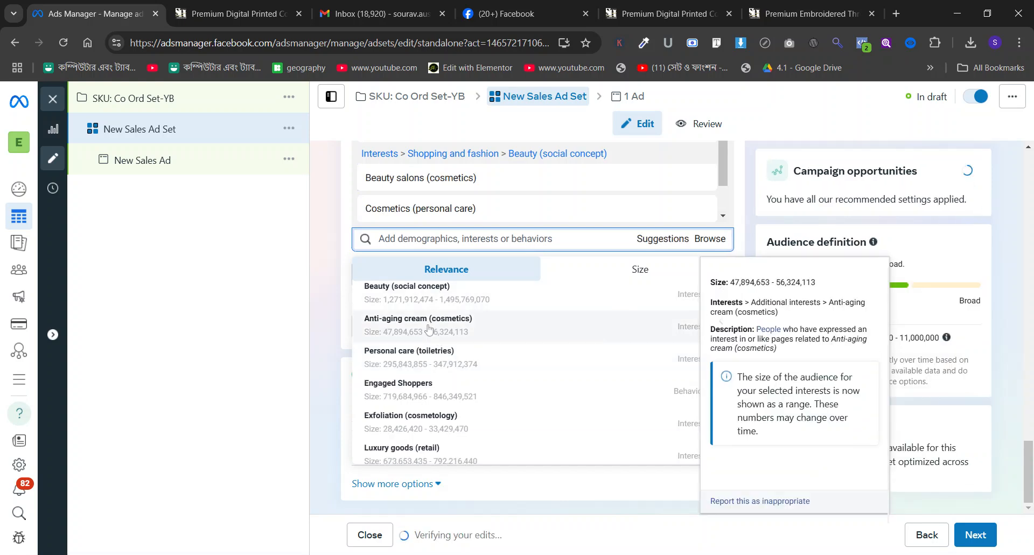
left_click(447, 422)
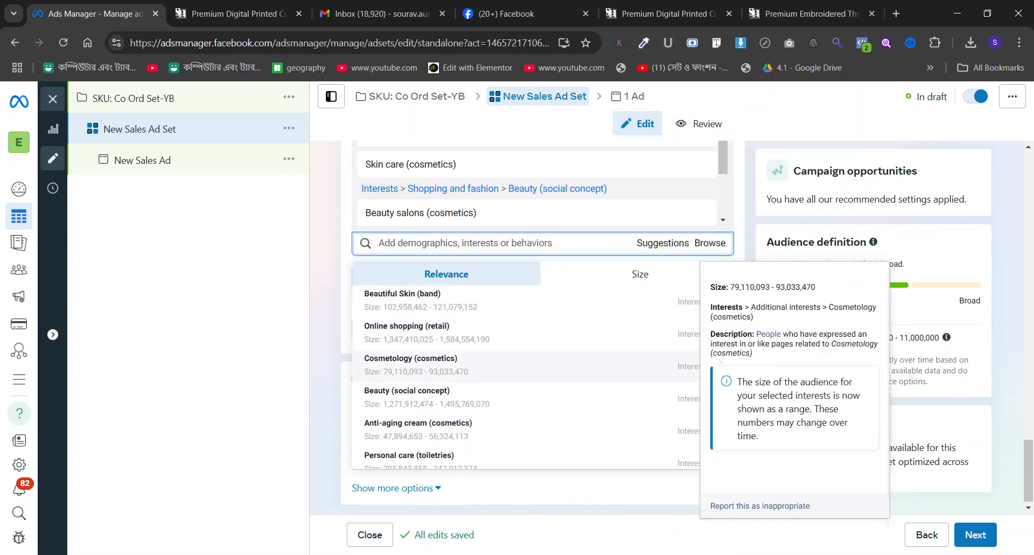
left_click(466, 360)
scroll(370, 287, "down", 3)
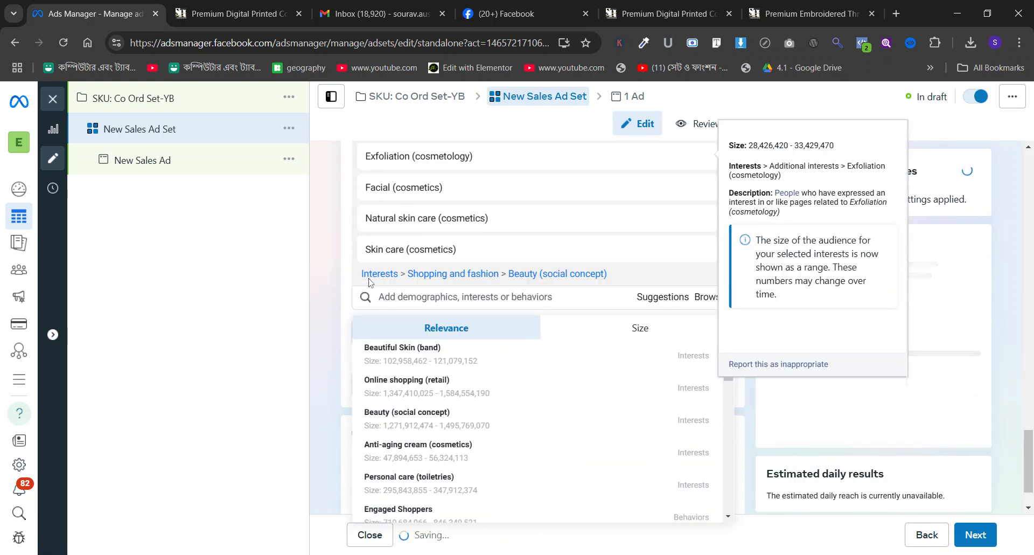
Add Anti-aging cream (cosmetics) and Fragrances (cosmetics) from the suggestions to the detailed targeting interests.
scroll(441, 372, "down", 1)
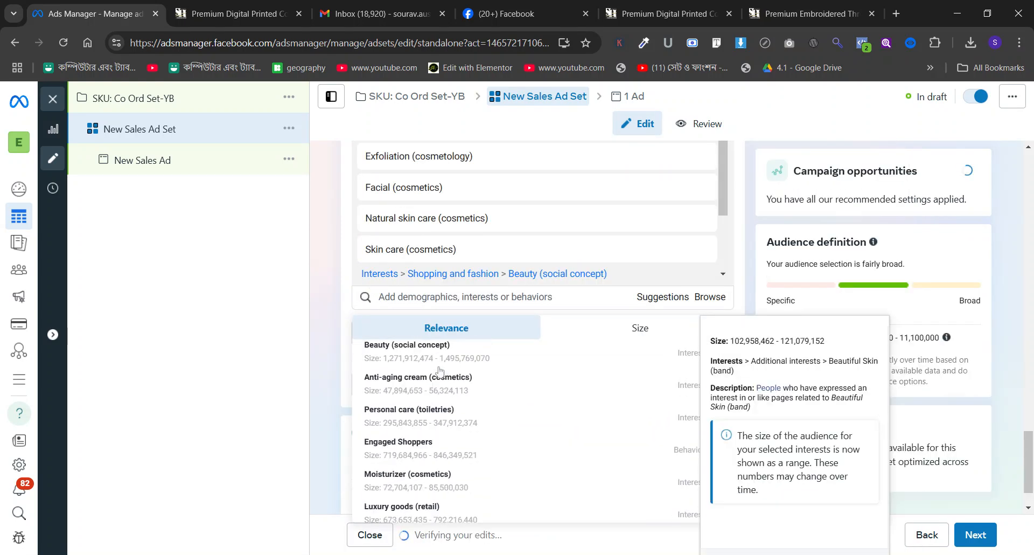
left_click(442, 397)
scroll(356, 291, "down", 4)
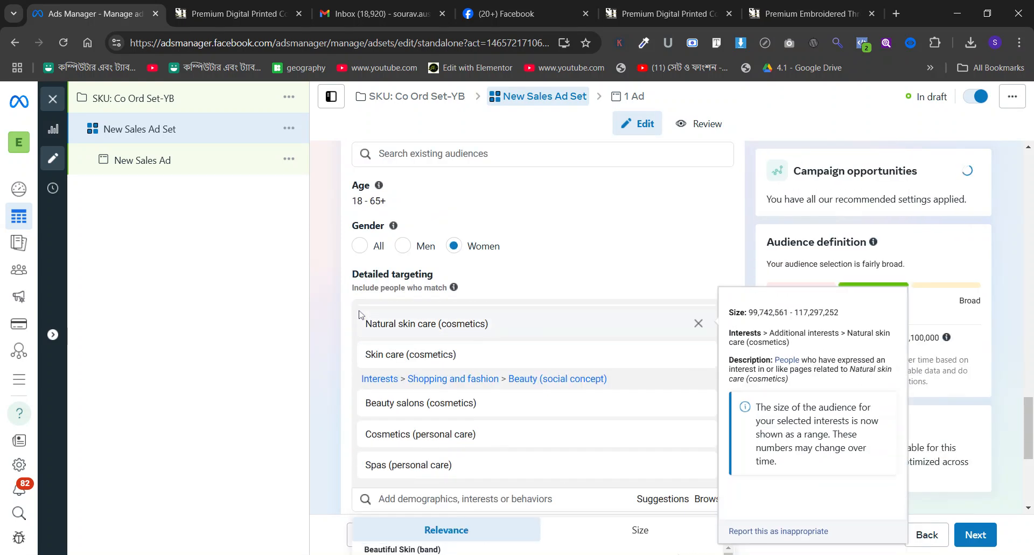
scroll(354, 280, "down", 2)
scroll(459, 419, "down", 1)
scroll(458, 418, "down", 1)
scroll(458, 419, "down", 5)
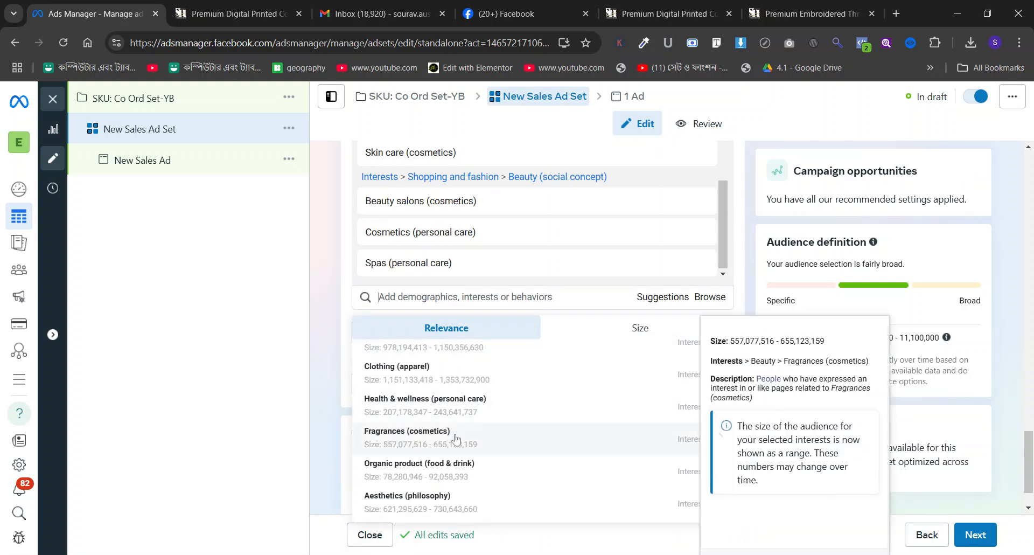
left_click(456, 435)
Add the suggested interests Hair products, Hair straightening and Shampoo (hair care) to the detailed targeting.
scroll(416, 409, "down", 2)
scroll(418, 409, "down", 1)
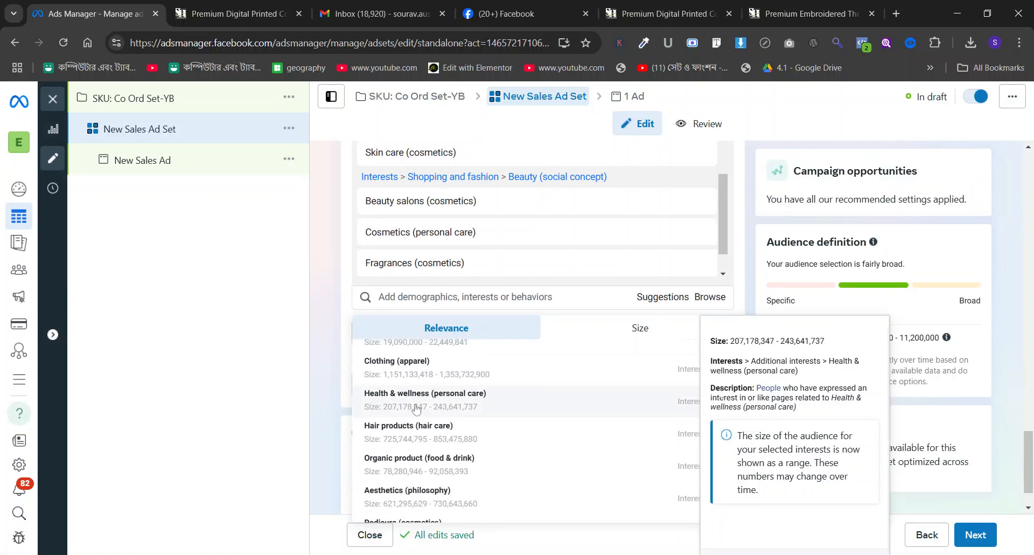
left_click(424, 438)
scroll(415, 421, "down", 2)
scroll(414, 421, "down", 2)
left_click(430, 433)
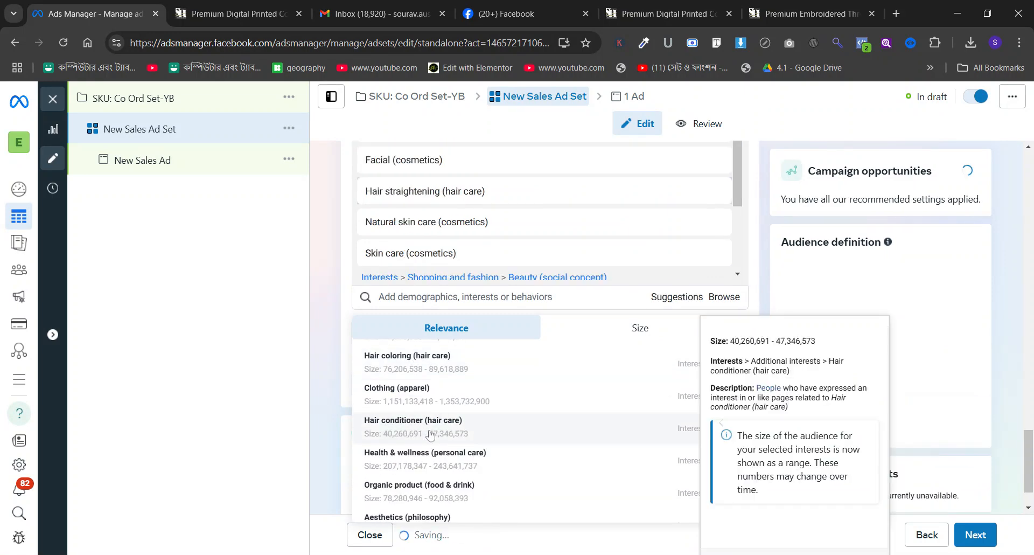
scroll(430, 435, "down", 2)
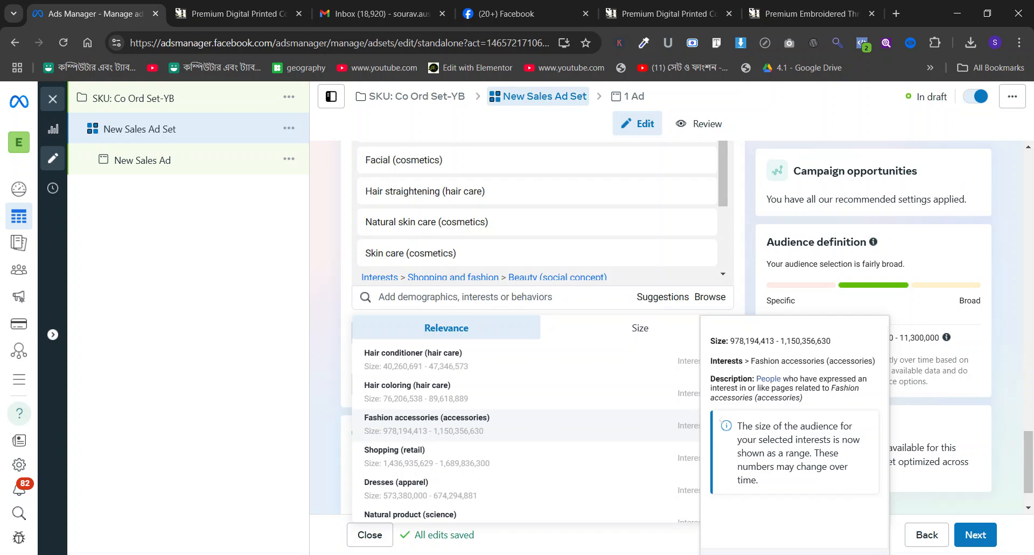
scroll(438, 425, "down", 1)
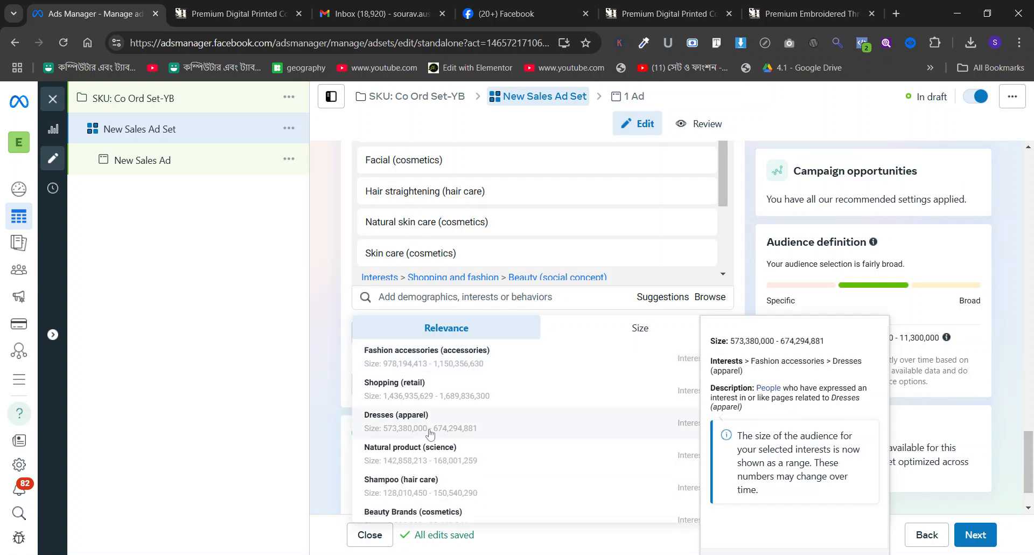
left_click(437, 482)
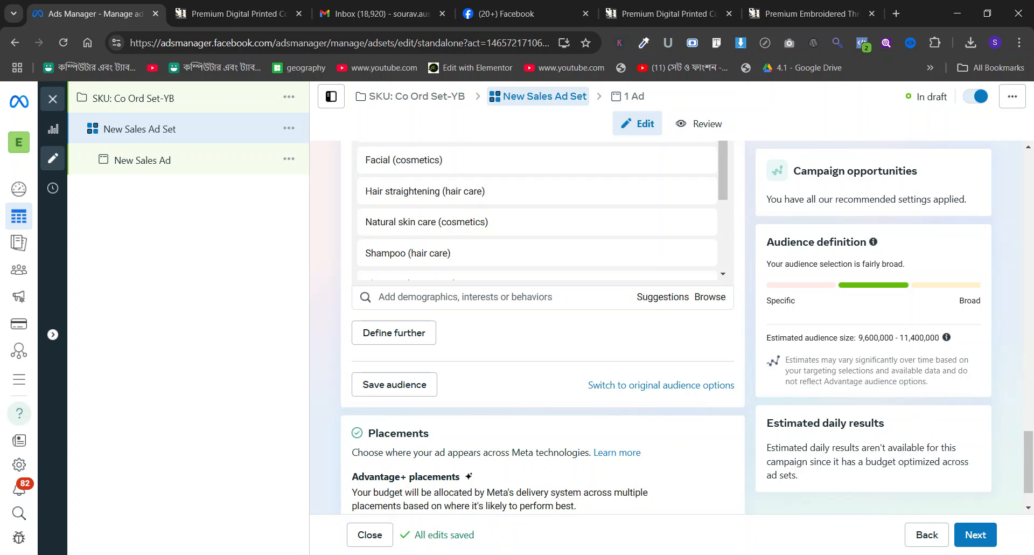
Narrow the detailed targeting to people who must also match the relationship status Married or Engaged.
left_click(401, 336)
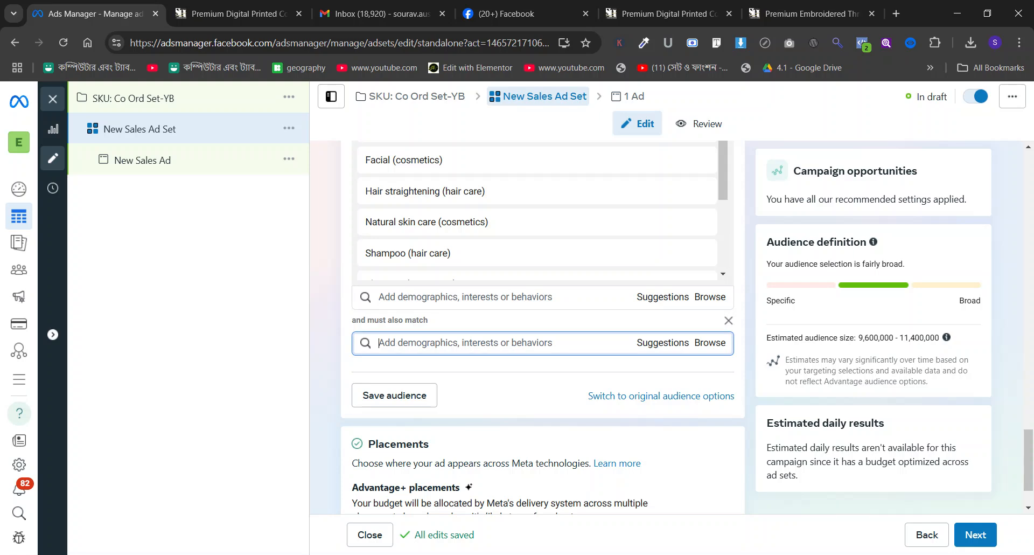
type("married")
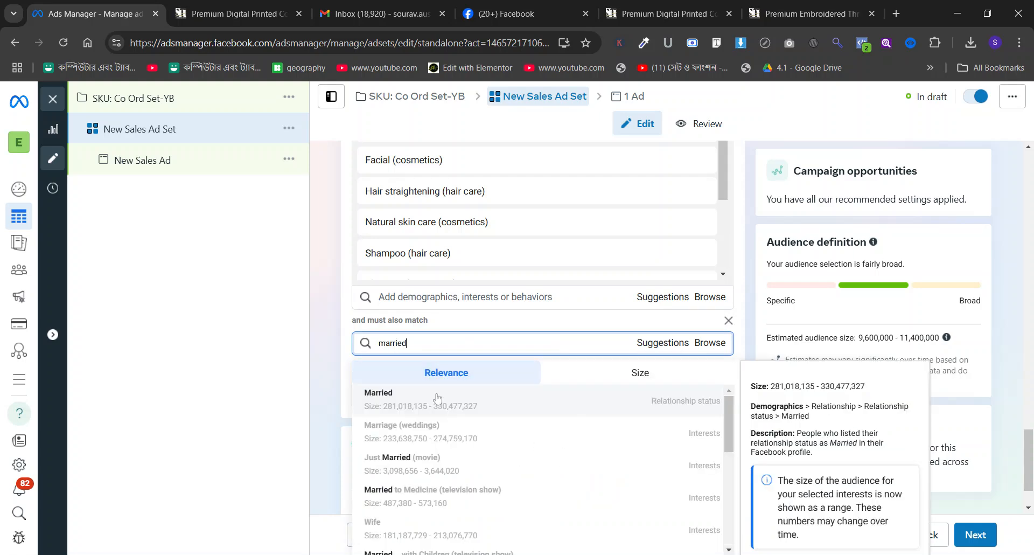
left_click(438, 397)
scroll(539, 323, "down", 1)
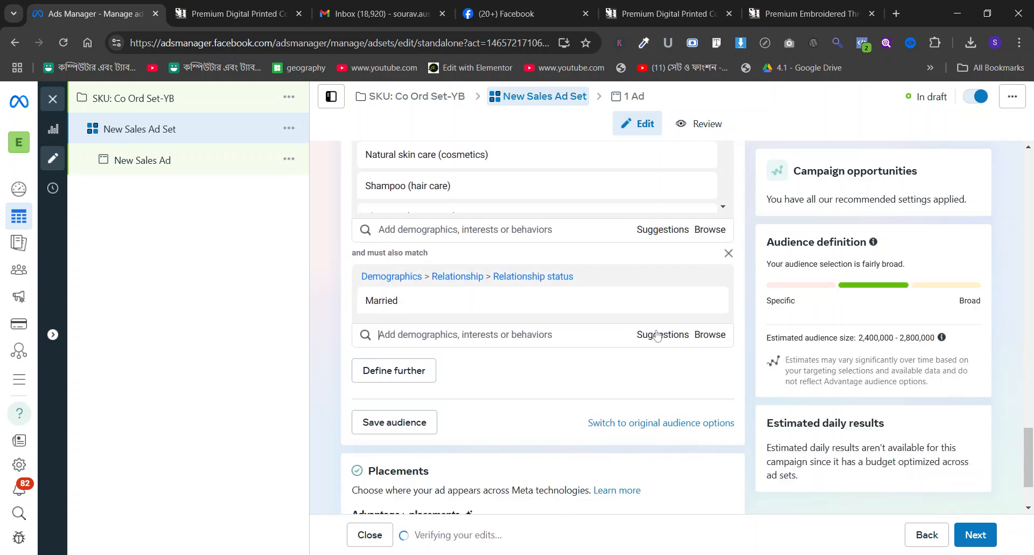
left_click(661, 335)
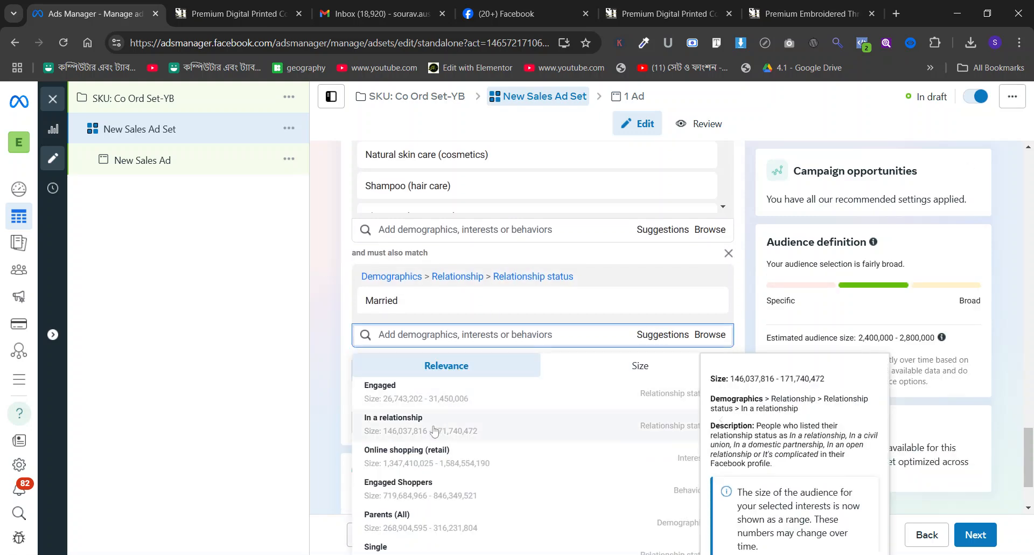
left_click(391, 399)
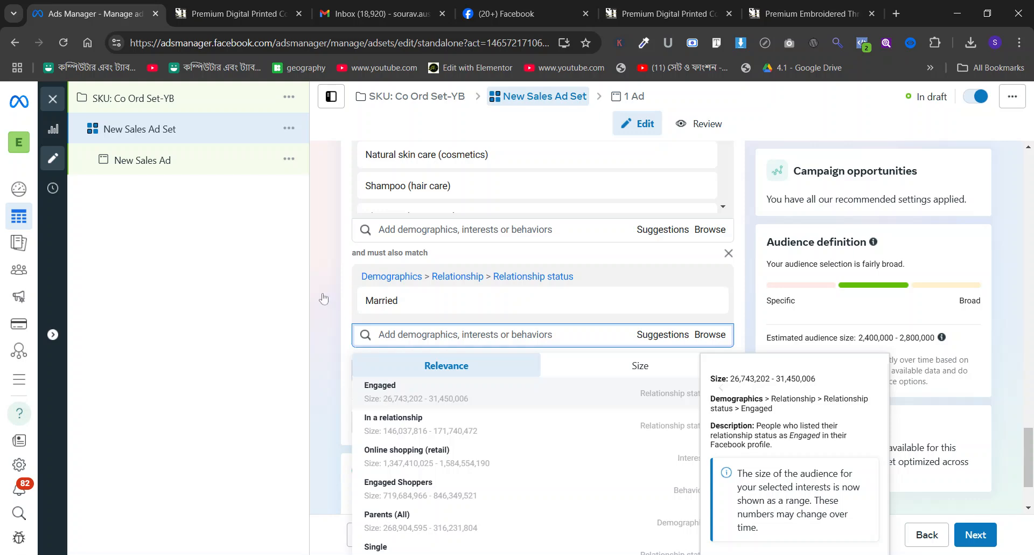
left_click(335, 312)
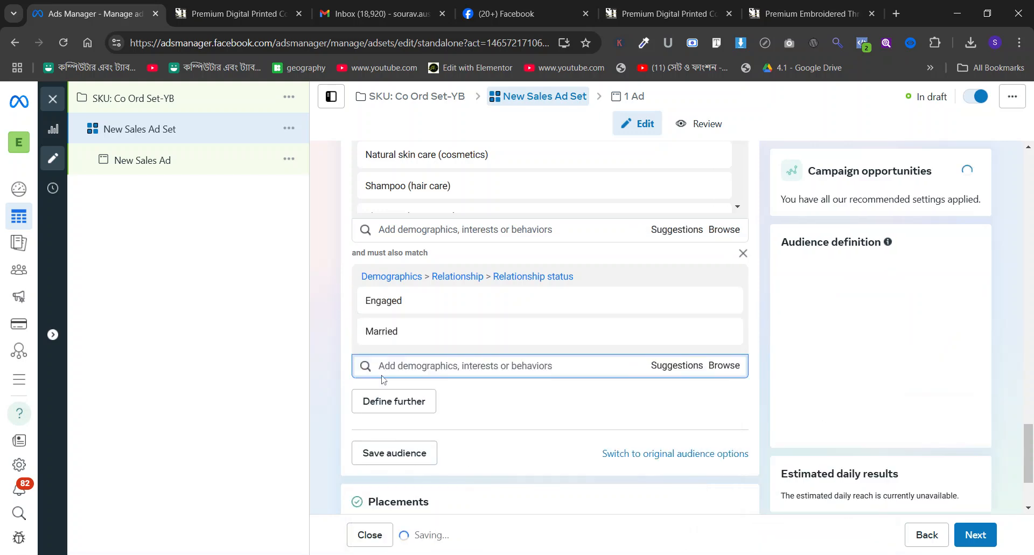
Define a further must-also-match condition, search it for dress and include the Dress to. (apparel) interest.
left_click(409, 407)
left_click(442, 416)
type("enagg")
key("BackSpace")
key("BackSpace")
key("BackSpace")
key("BackSpace")
key("BackSpace")
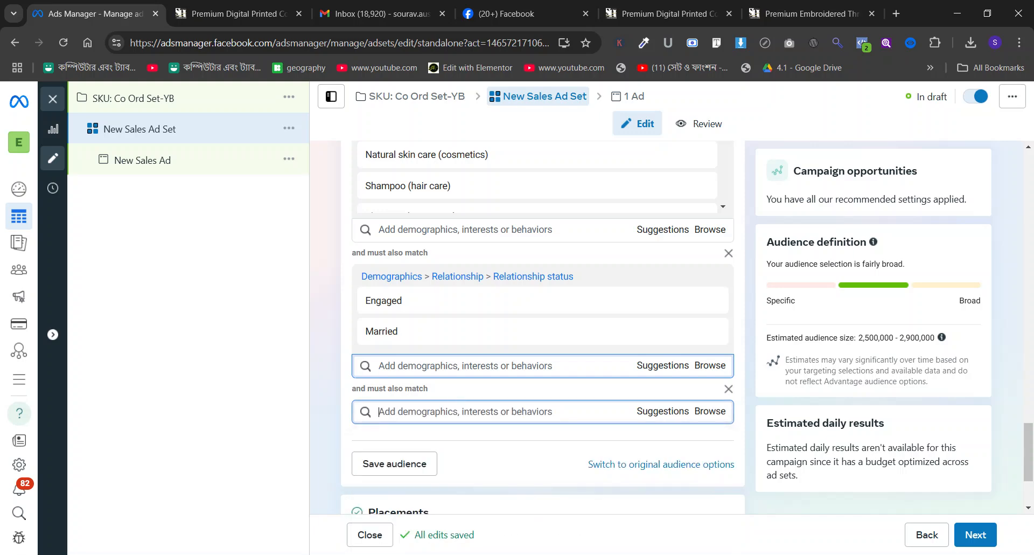
type("dress")
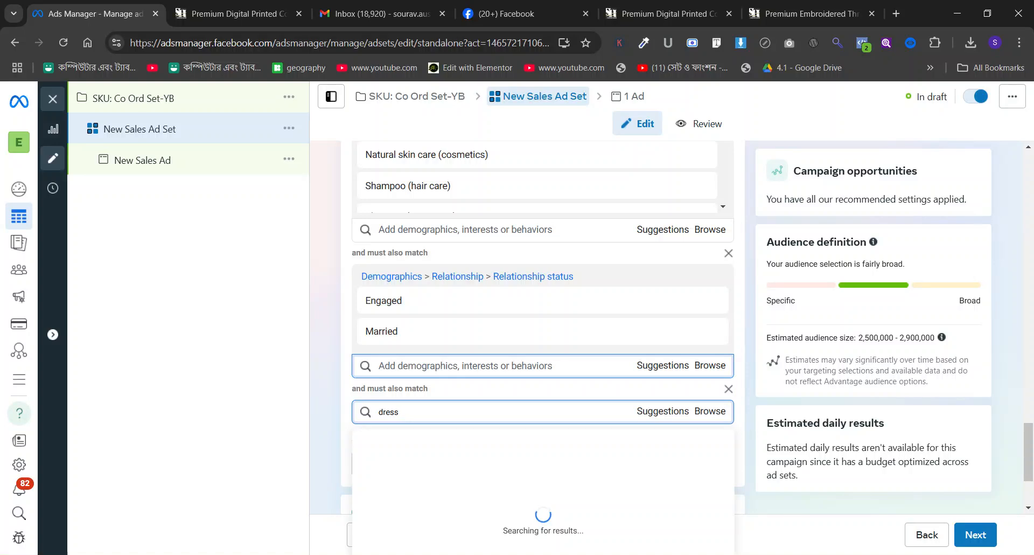
left_click(429, 472)
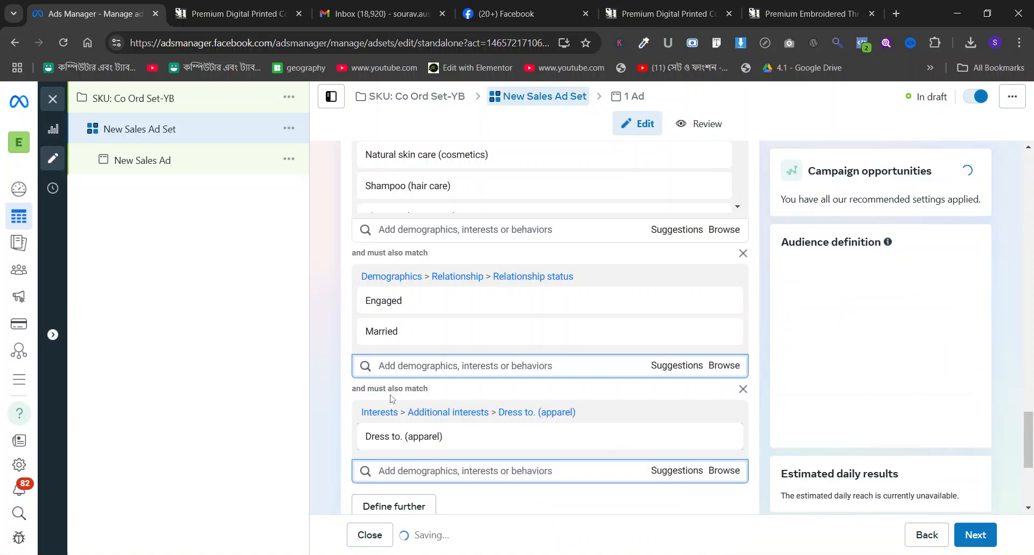
Add Wedding dress, Dresses, Skirt and Party dress to the same condition, and open another must-also-match condition.
scroll(442, 377, "down", 2)
type("dress")
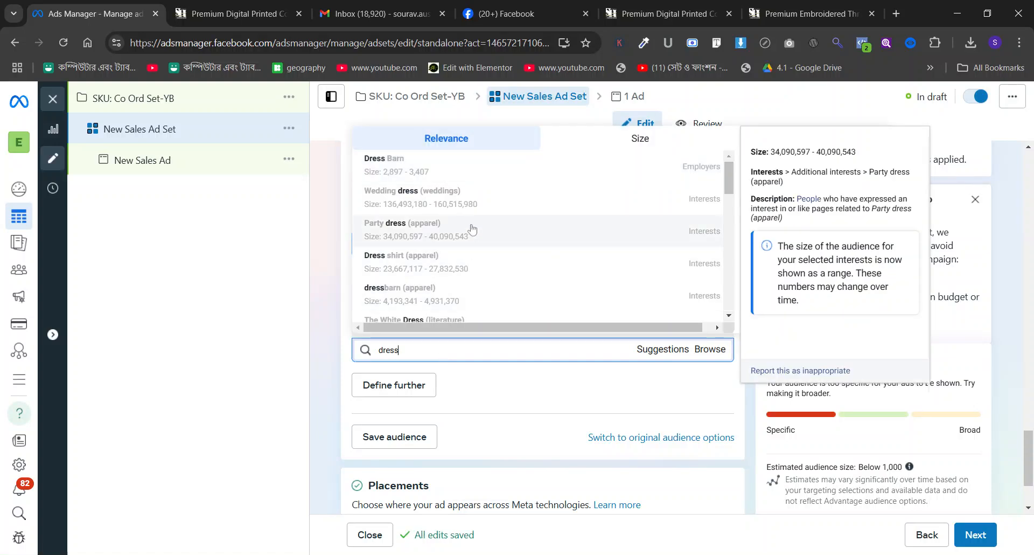
left_click(469, 211)
scroll(593, 270, "down", 2)
left_click(661, 265)
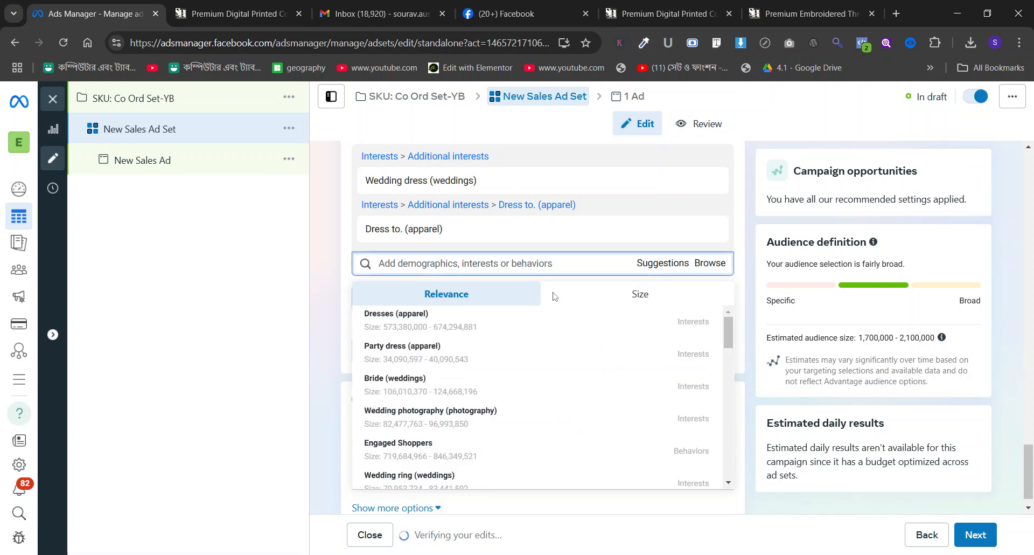
left_click(464, 324)
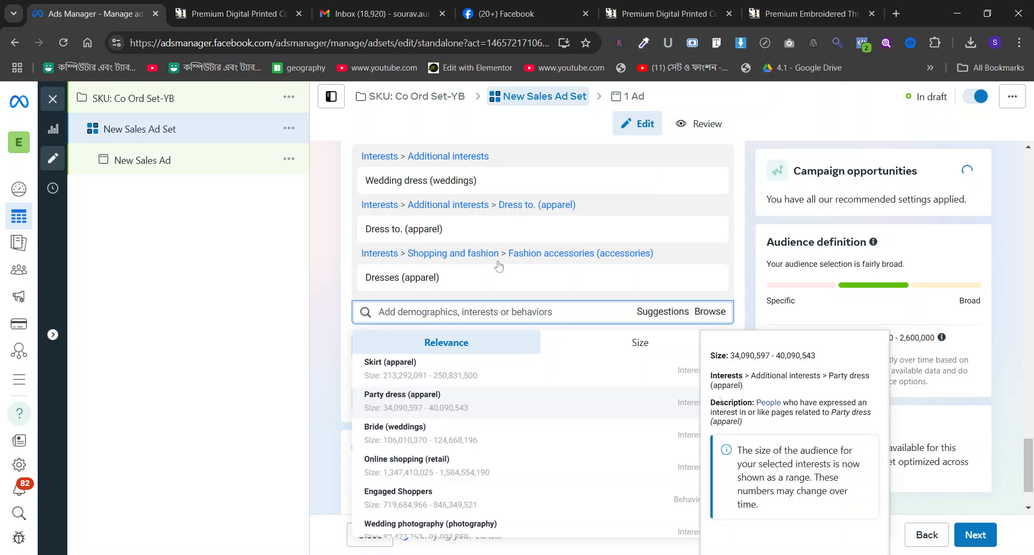
left_click(443, 400)
left_click(443, 400)
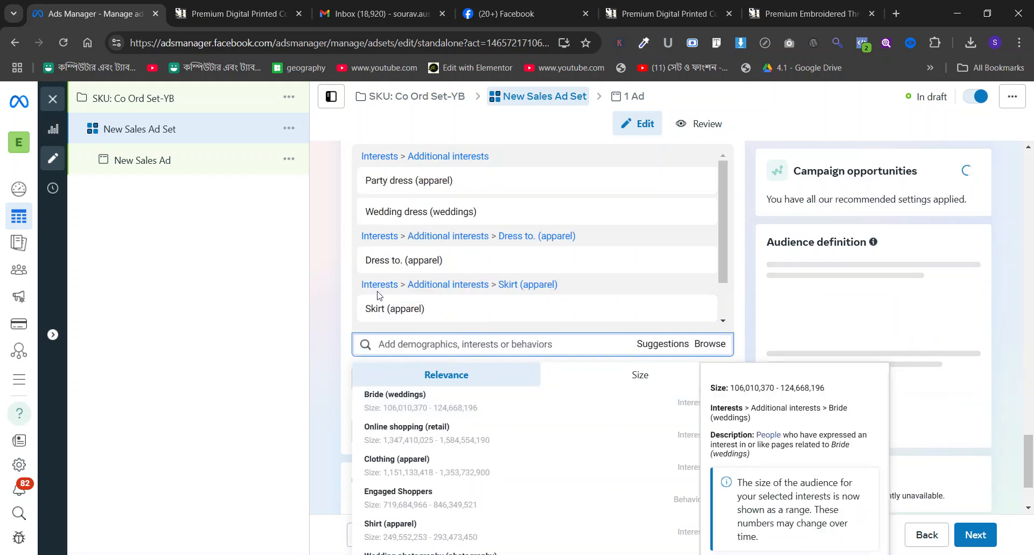
left_click(408, 380)
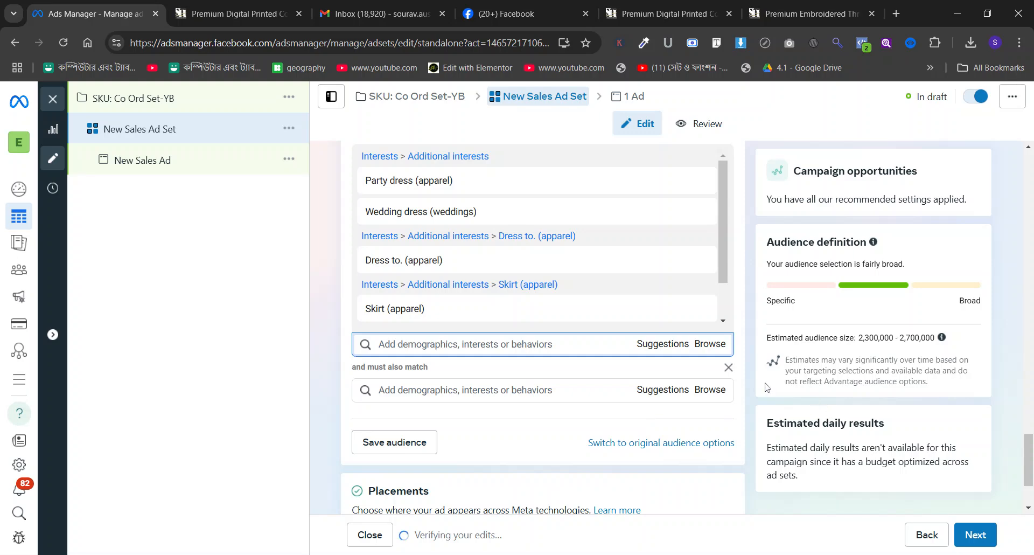
left_click(539, 390)
type("emnga")
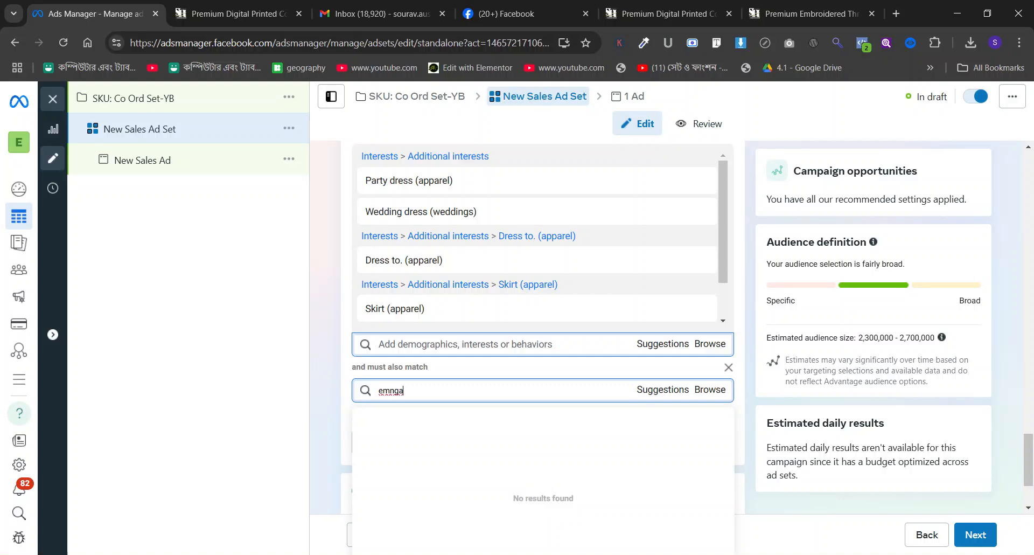
key("ctrl+a")
type("enga")
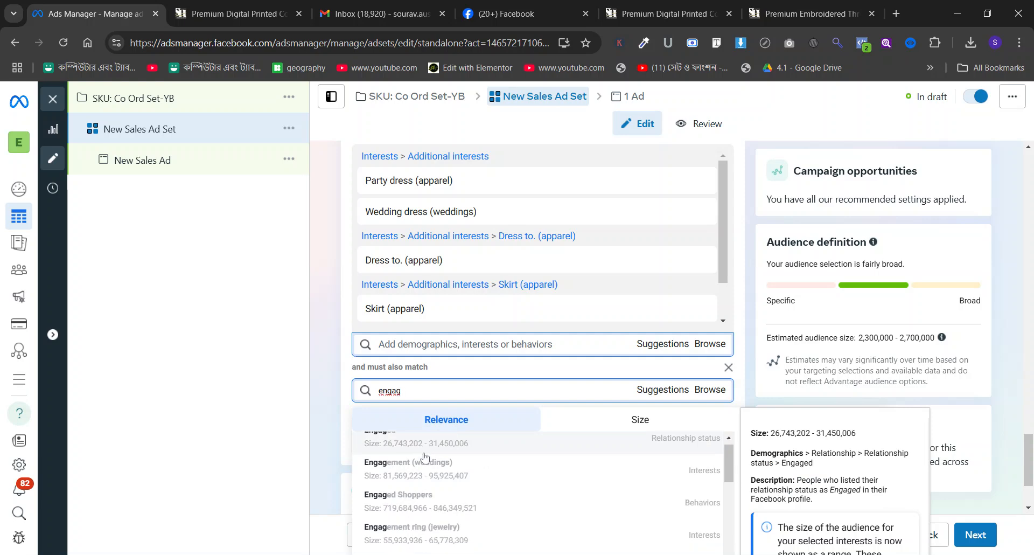
left_click(421, 448)
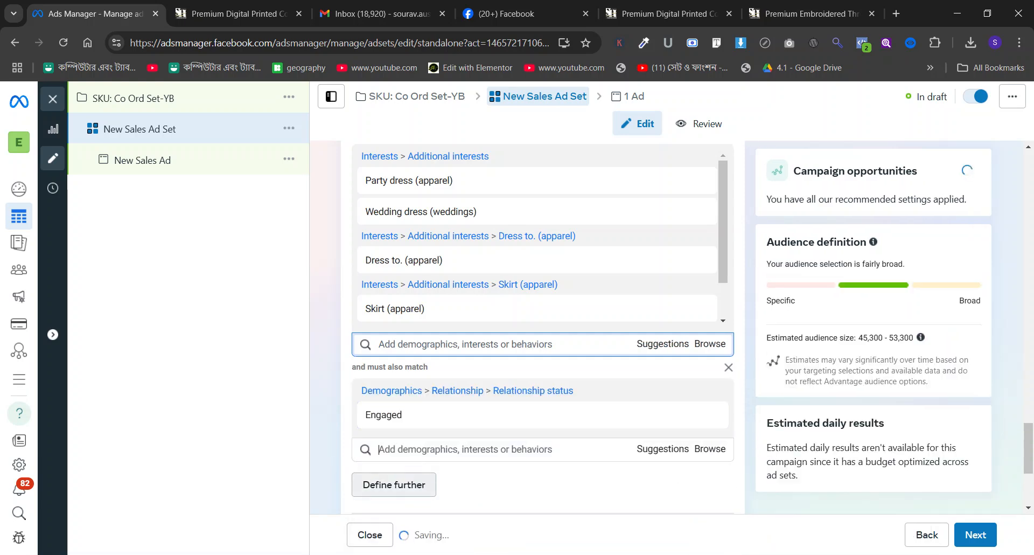
left_click(709, 415)
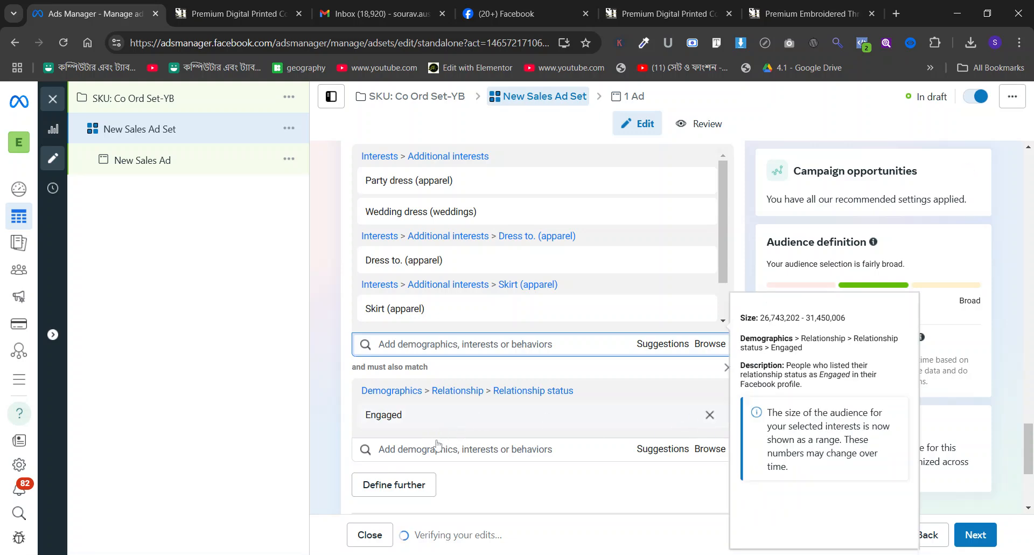
Search the empty must-also-match condition for engag and include the Engaged Shoppers purchase behavior.
left_click(425, 390)
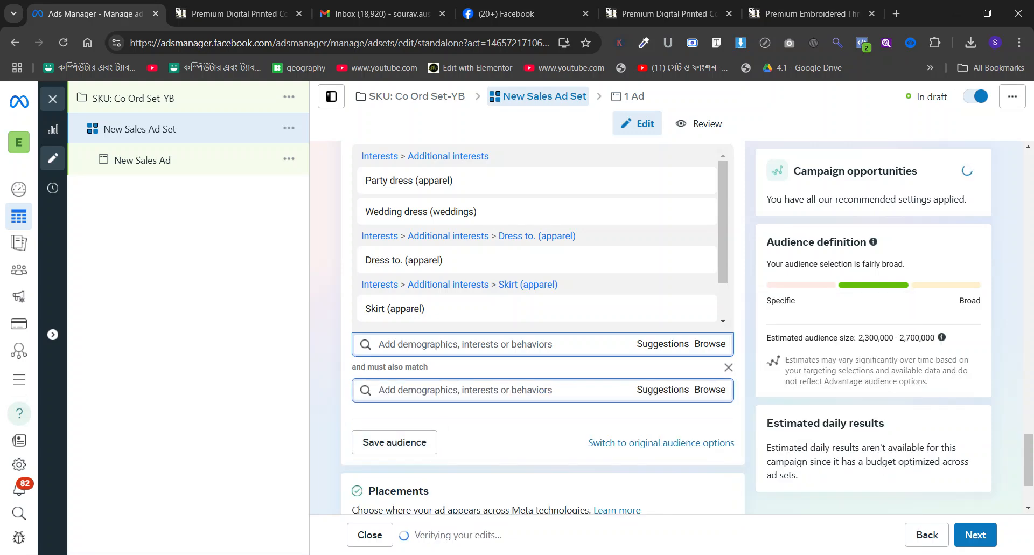
type("enag")
type("gag")
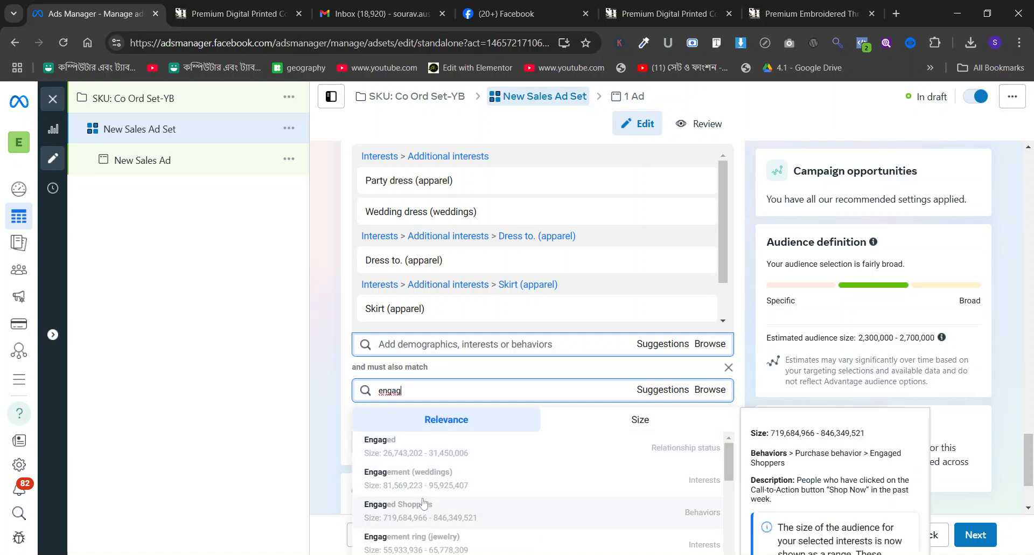
left_click(398, 509)
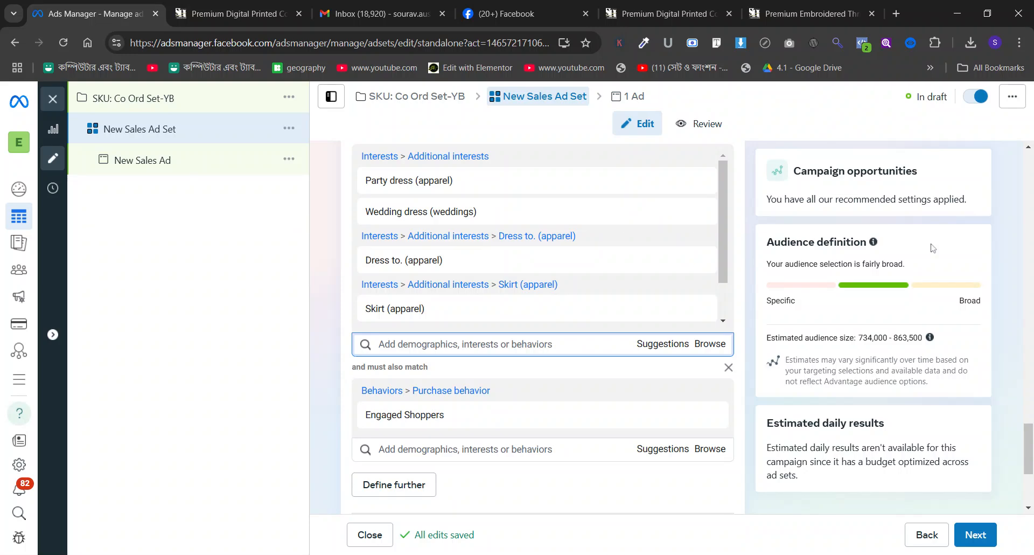
Open the New Sales Ad and set its Facebook Page identity to Subaitaa's Heaven.
left_click(160, 154)
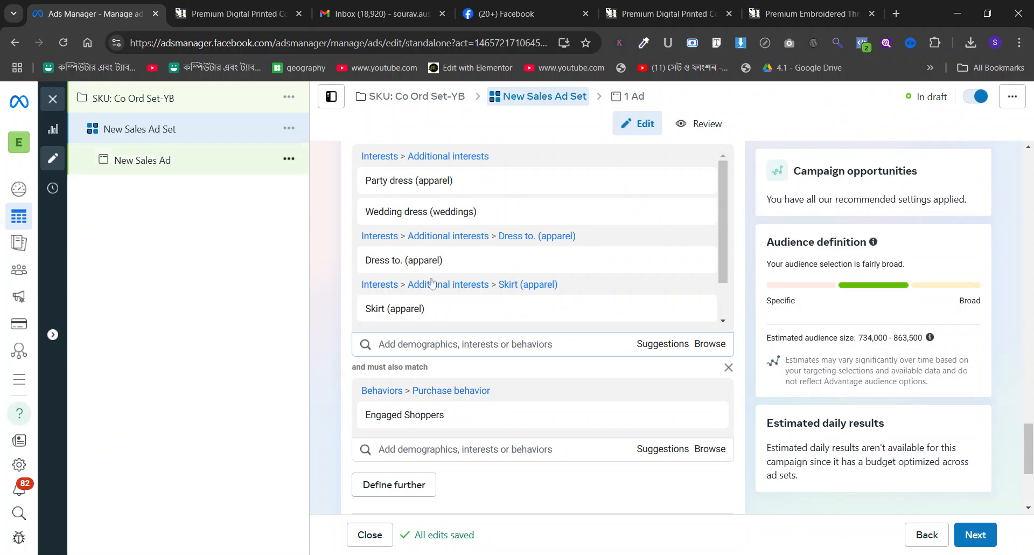
scroll(433, 280, "down", 4)
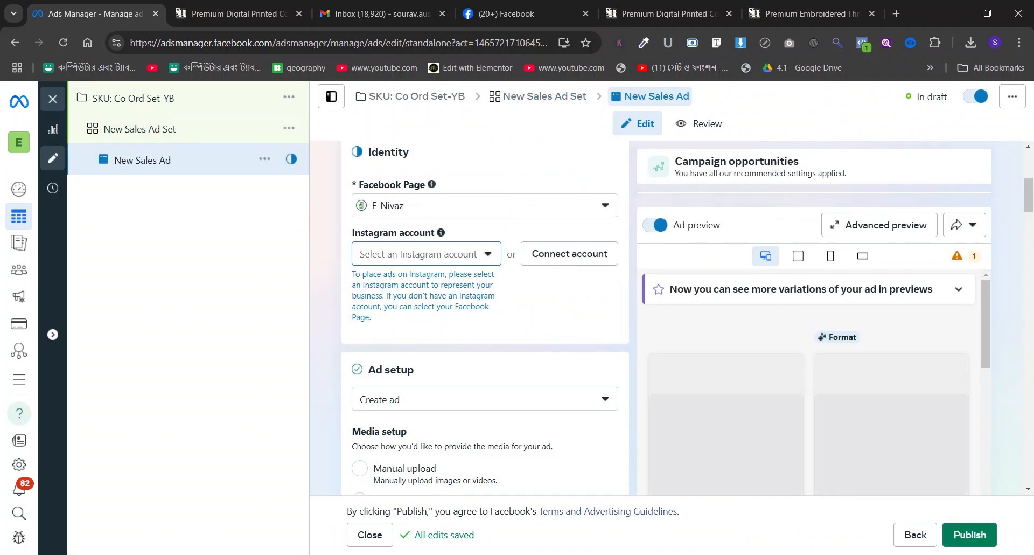
left_click(408, 210)
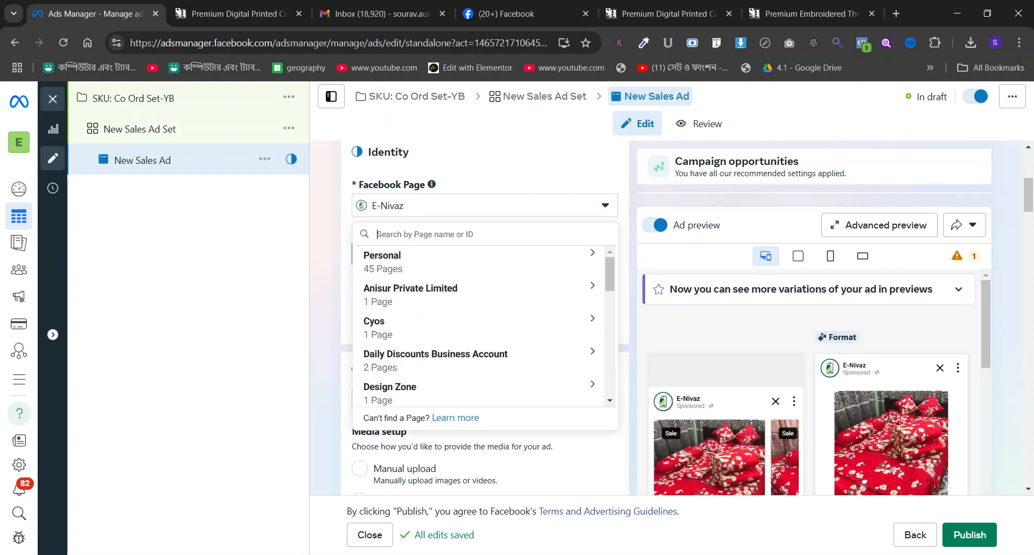
type("sub")
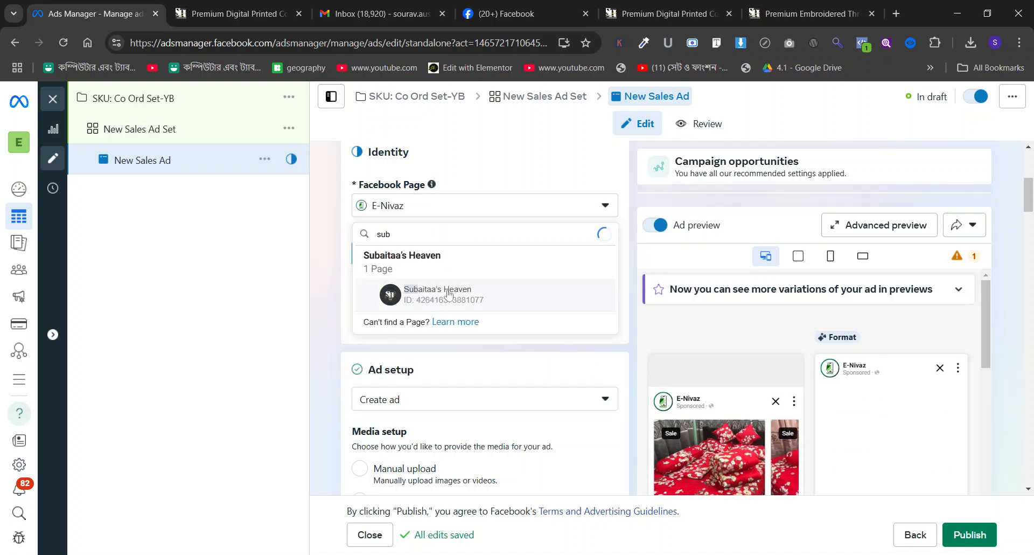
left_click(407, 289)
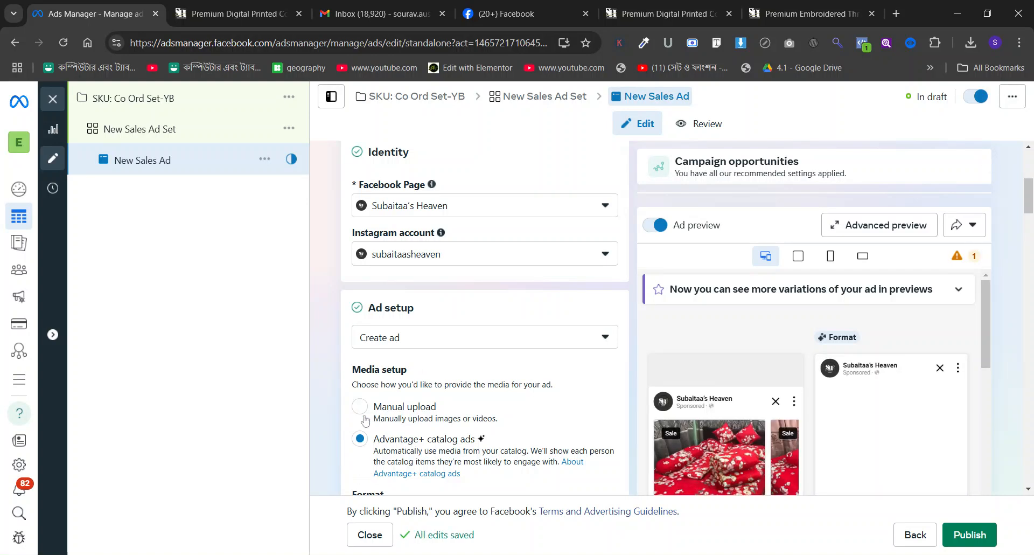
Set the ad's media to manual upload and its format to Single image or video.
scroll(429, 343, "down", 10)
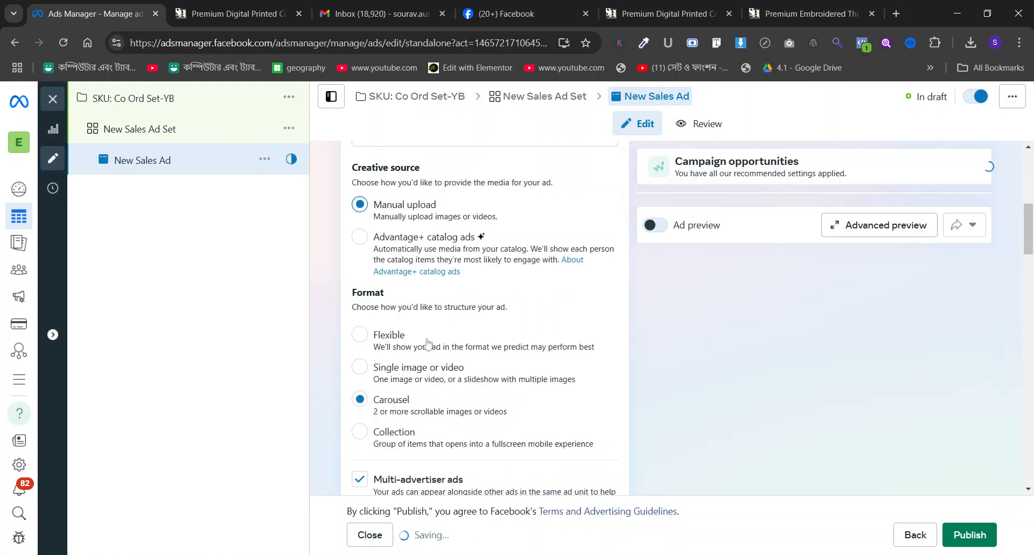
scroll(429, 343, "up", 5)
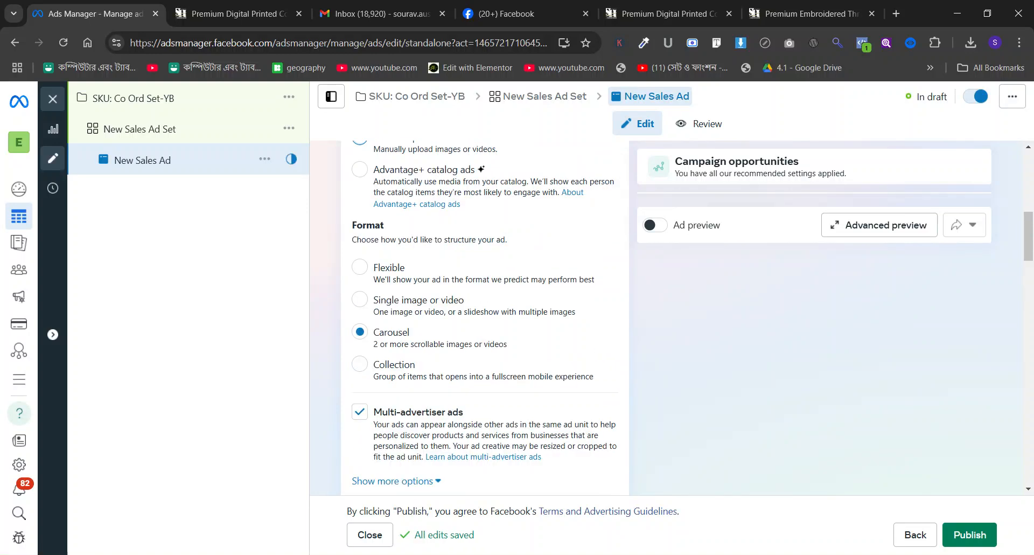
left_click(369, 305)
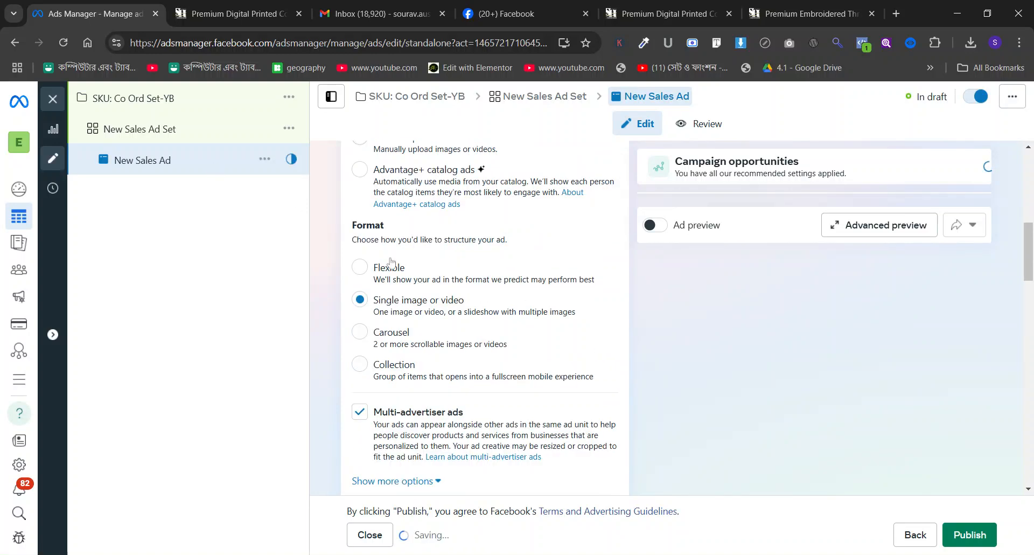
Start a video ad creative and choose the yellow outfit video, 720 × 1280, from the Subaitaa's Heaven Page media.
scroll(391, 262, "down", 6)
left_click(403, 235)
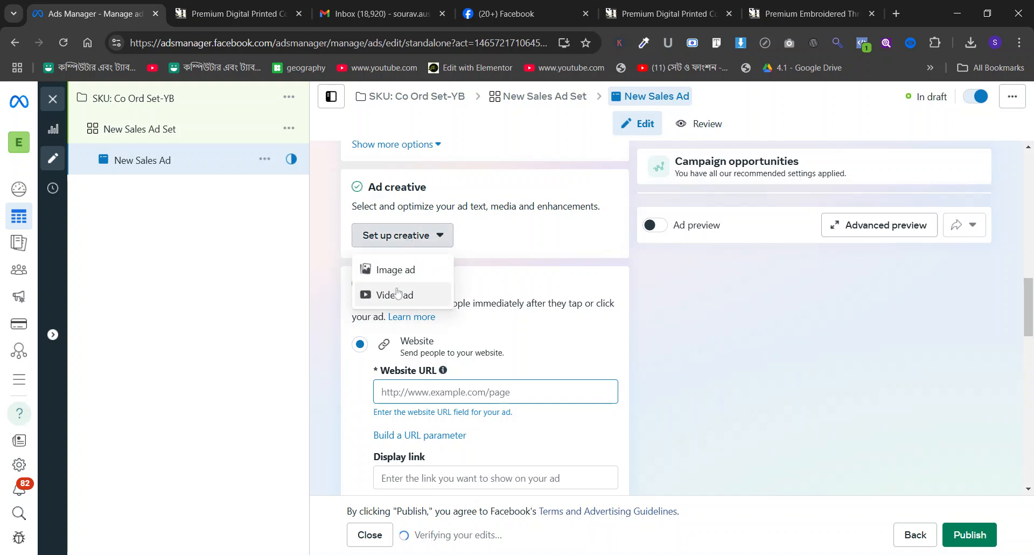
left_click(398, 294)
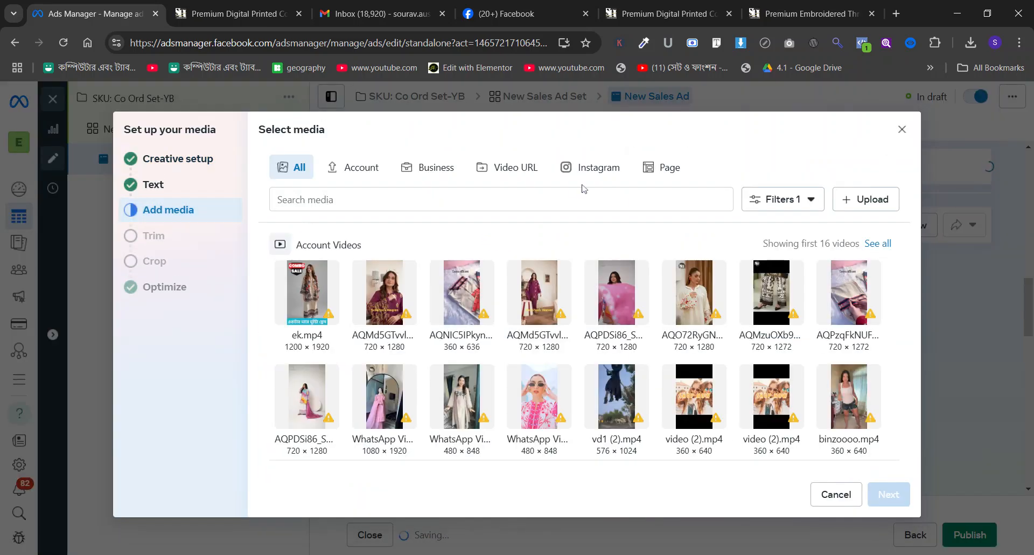
left_click(671, 168)
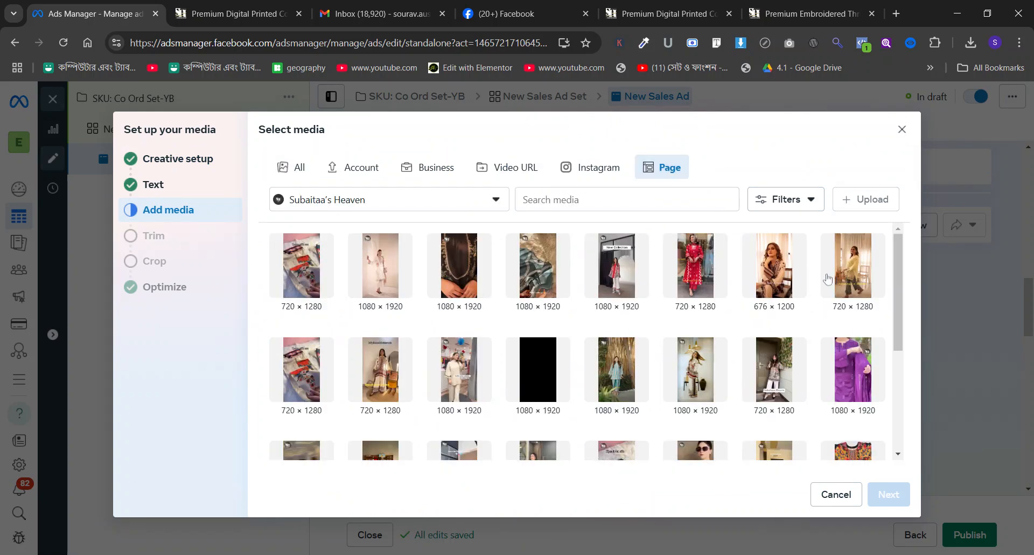
left_click(846, 272)
left_click(889, 494)
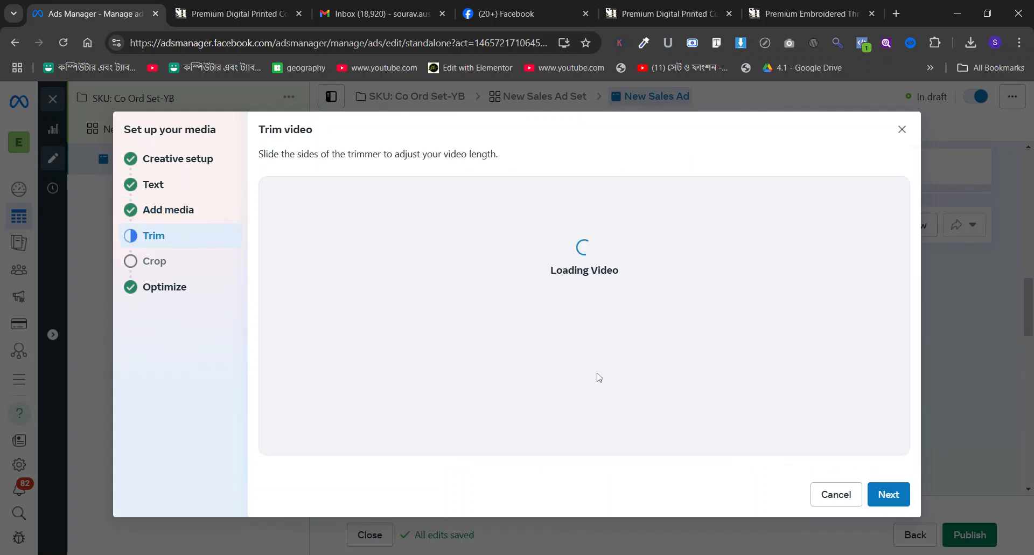
Keep the full video length, original placement crops and all Advantage+ optimizations, and finish the media setup.
left_click(274, 393)
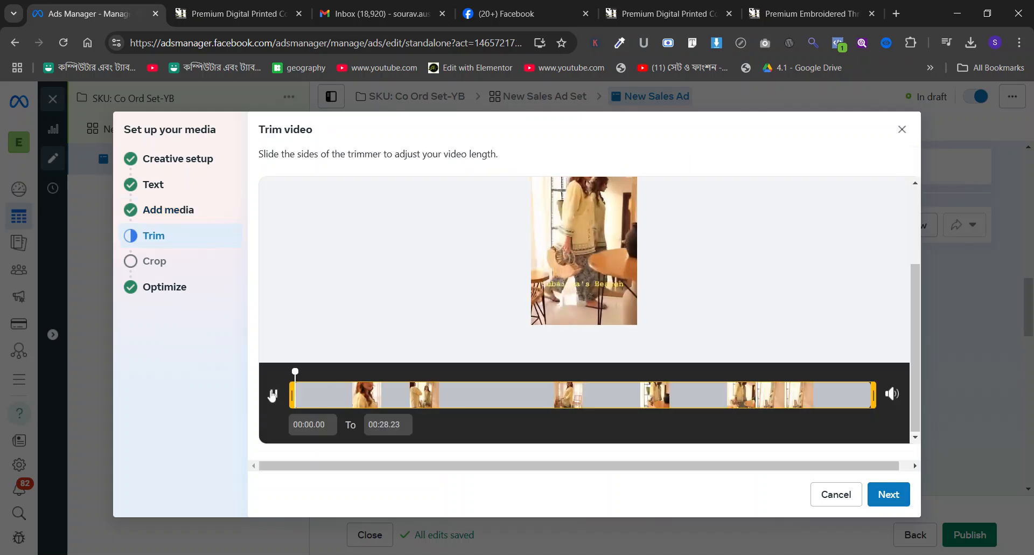
left_click(889, 494)
left_click(889, 494)
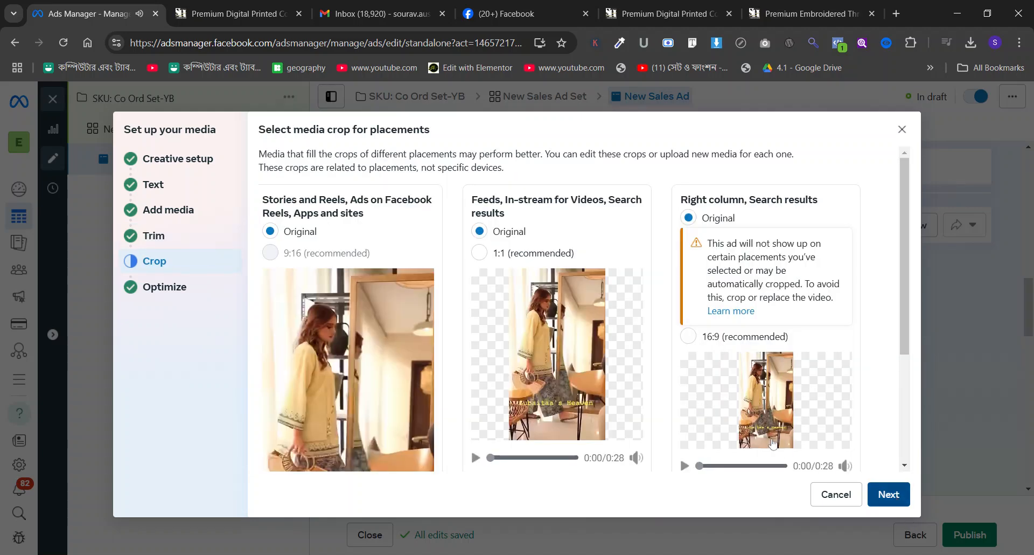
scroll(612, 385, "down", 2)
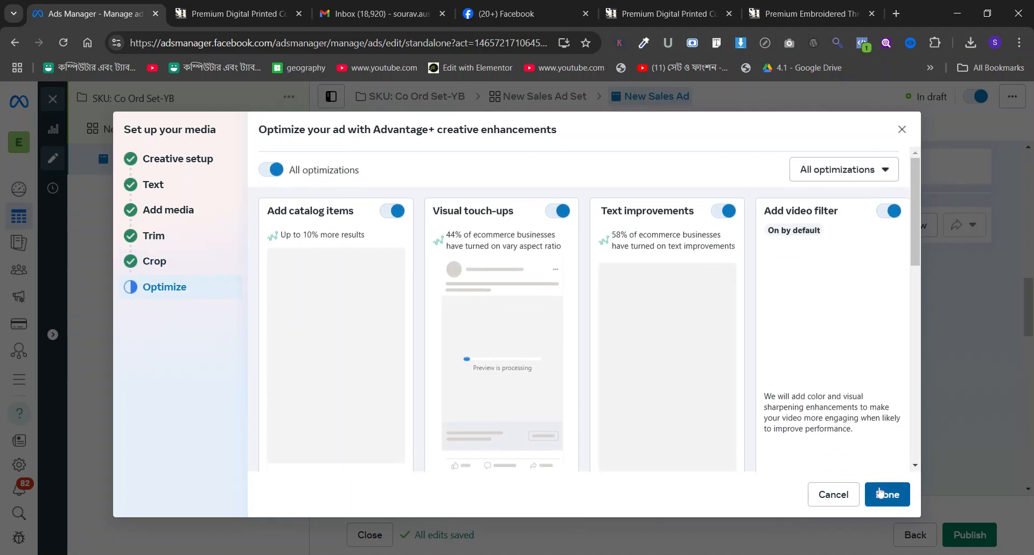
scroll(676, 385, "up", 2)
left_click(898, 501)
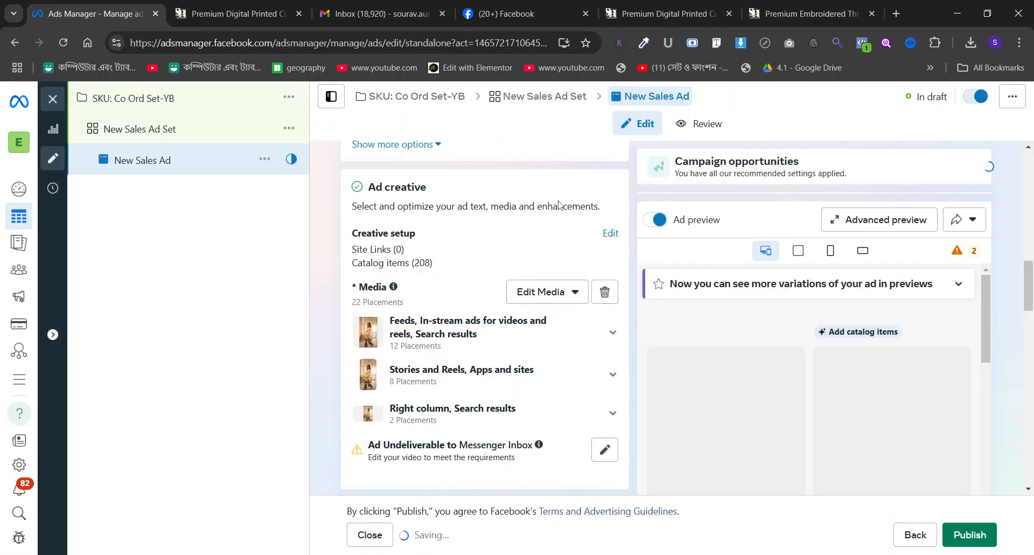
Copy the title Premium Digital Printed Co-Ord Set (2 Piece) from the product page into the ad's primary text.
left_click(270, 14)
triple_click(674, 204)
key("ctrl+c")
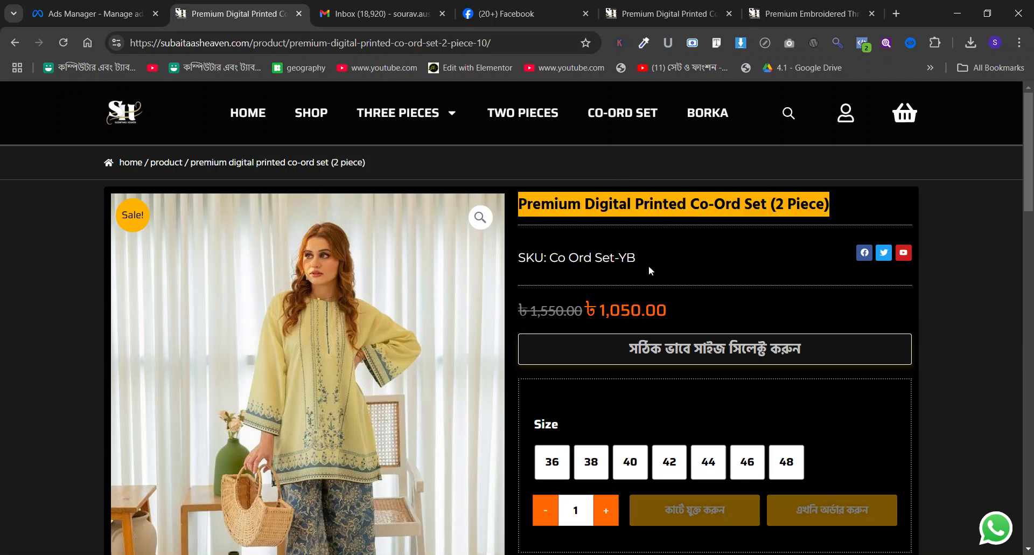
left_click(88, 14)
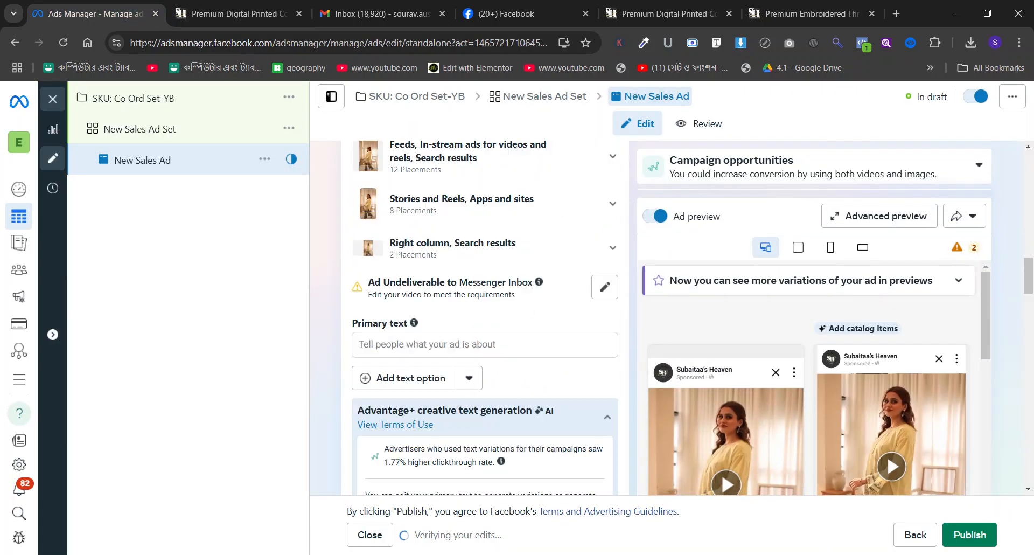
scroll(463, 318, "down", 1)
left_click(442, 281)
key("ctrl+v")
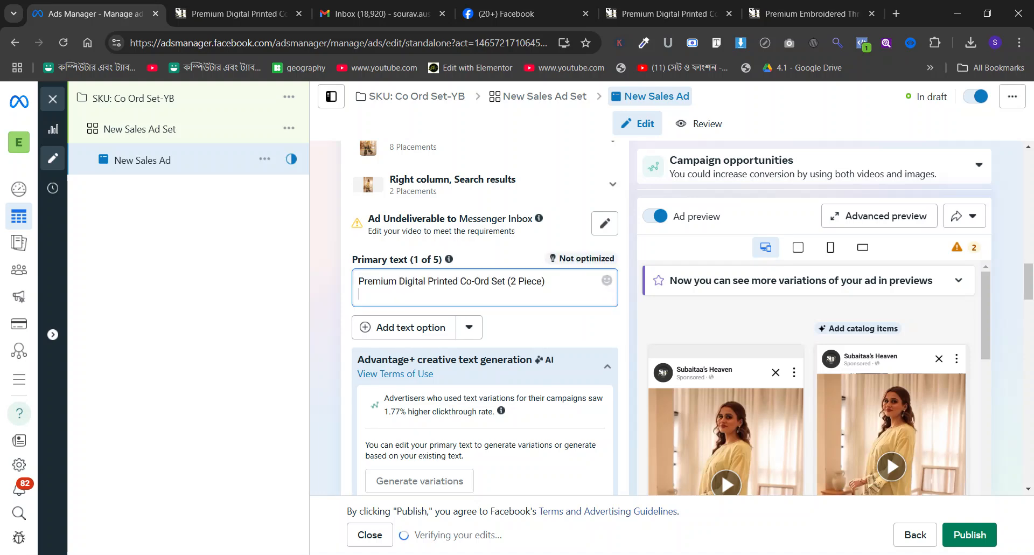
Try to add a For Order: line below the title in the primary text.
type("For")
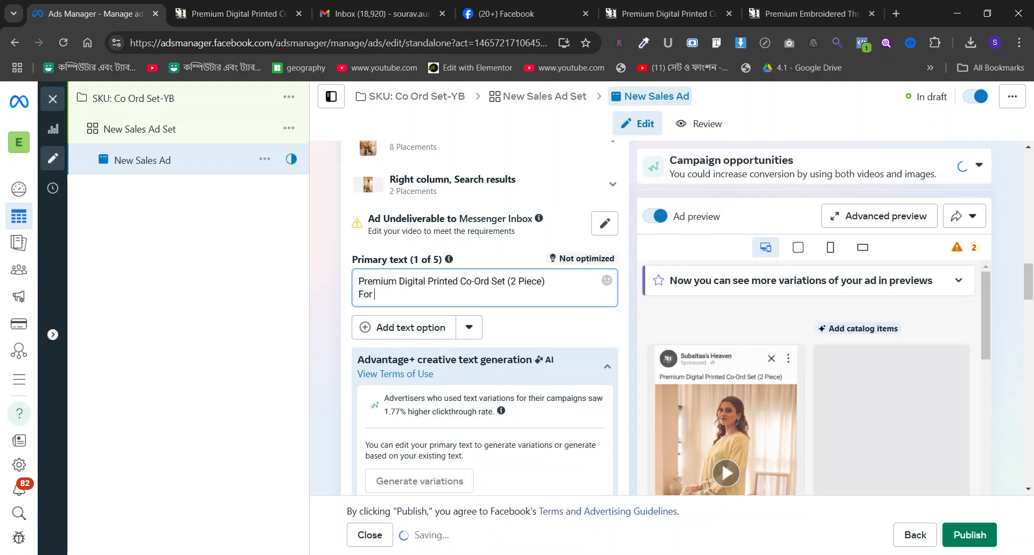
type(" Order:")
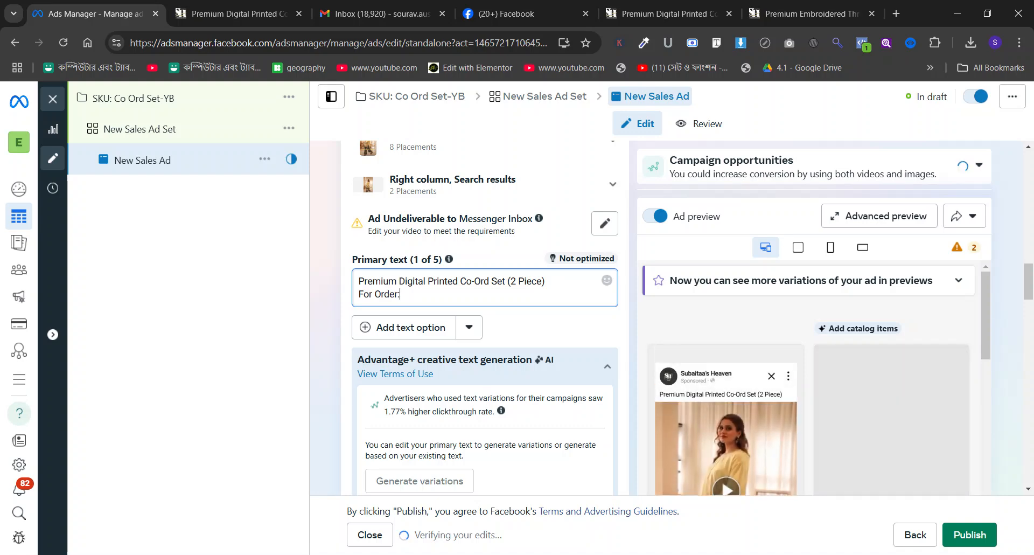
key("Return")
Copy the Co Ord Set-YB product page's URL into the primary text below the title, separated by a blank line.
left_click(253, 4)
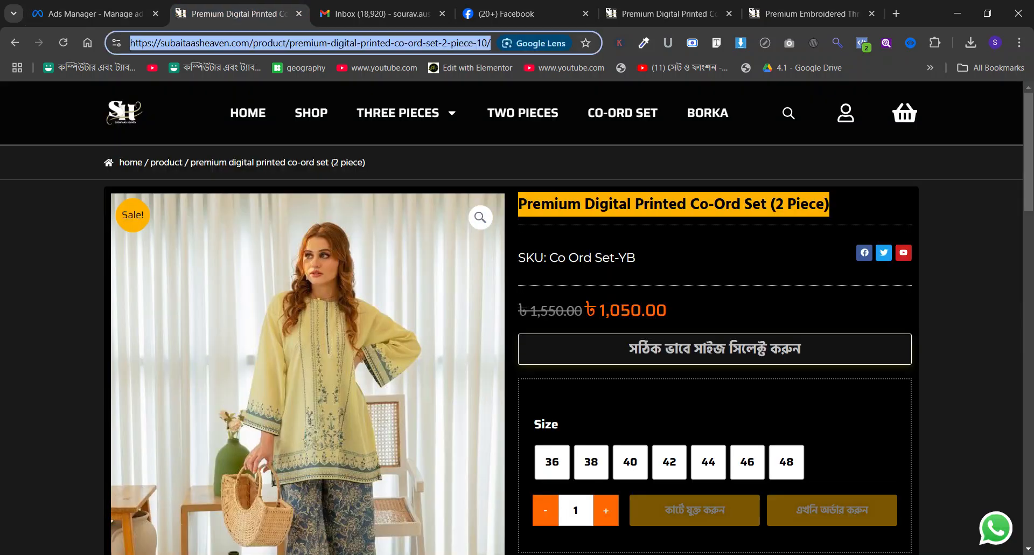
left_click(117, 8)
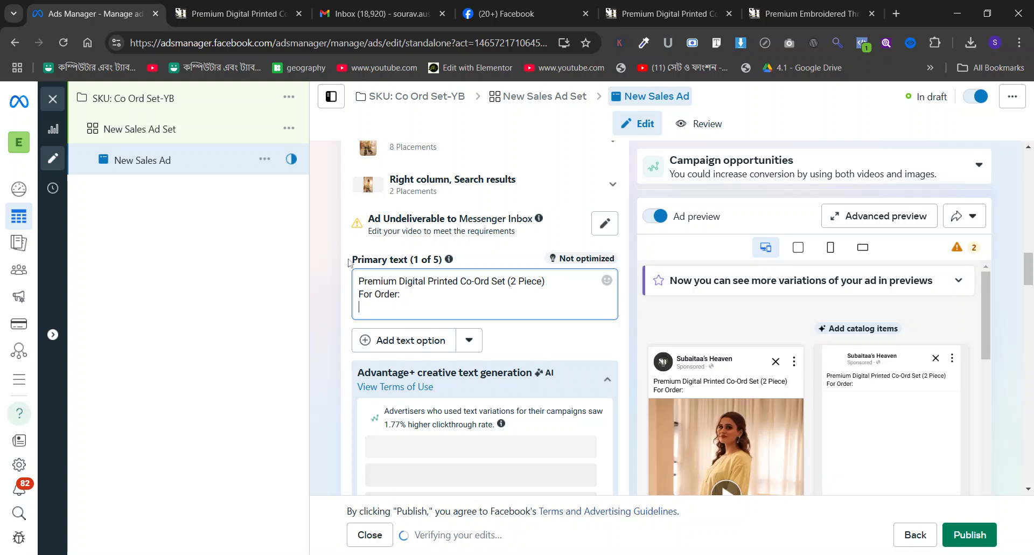
key("ctrl+v")
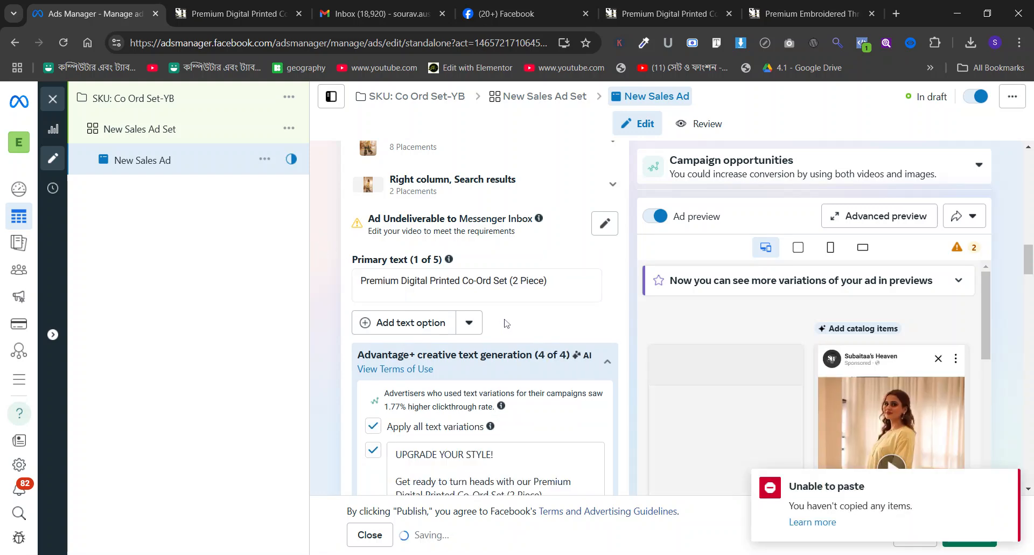
scroll(506, 318, "up", 1)
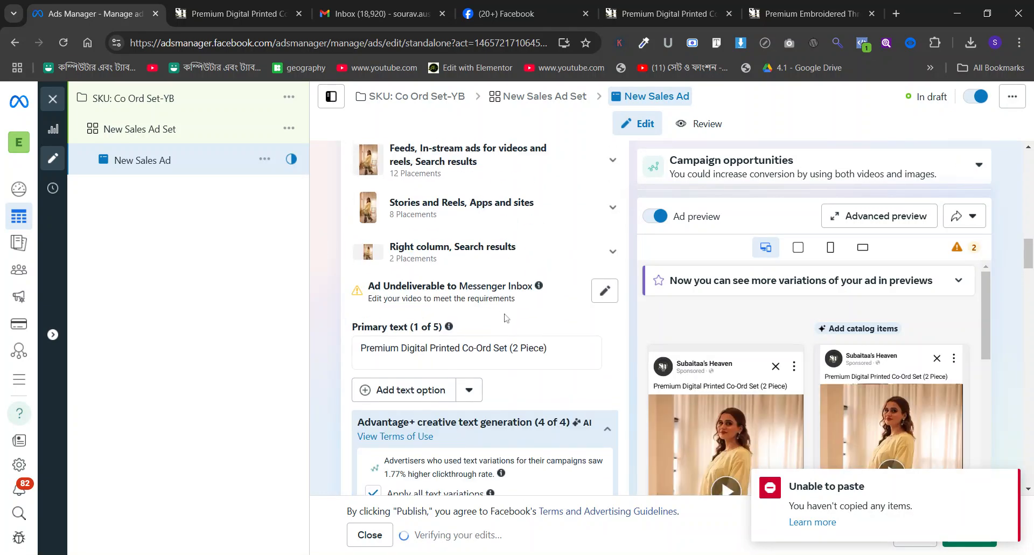
left_click(452, 348)
mouse_move(451, 330)
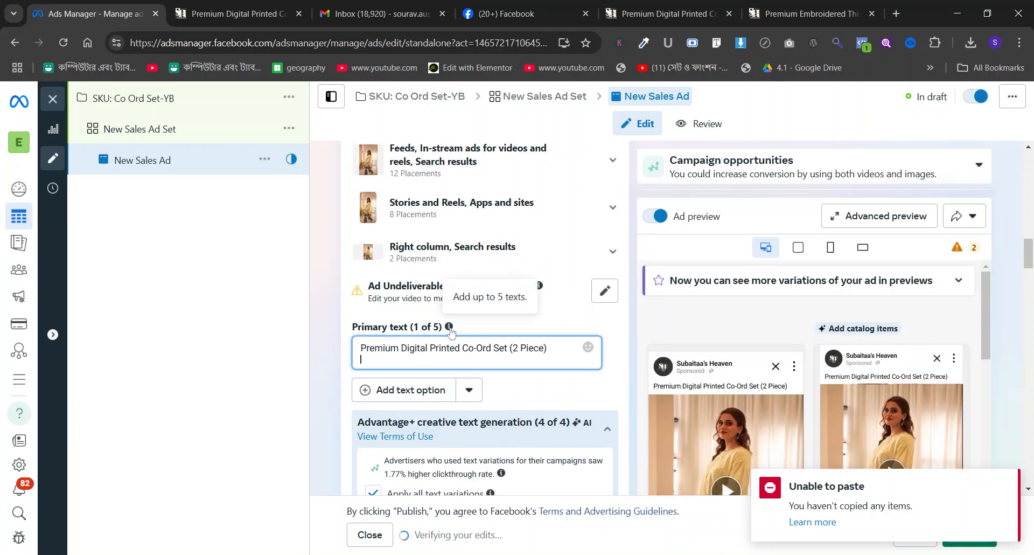
type("https://subaitaasheaven.com/product/premium-digital-printed-co-ord-set-2-piece-10/")
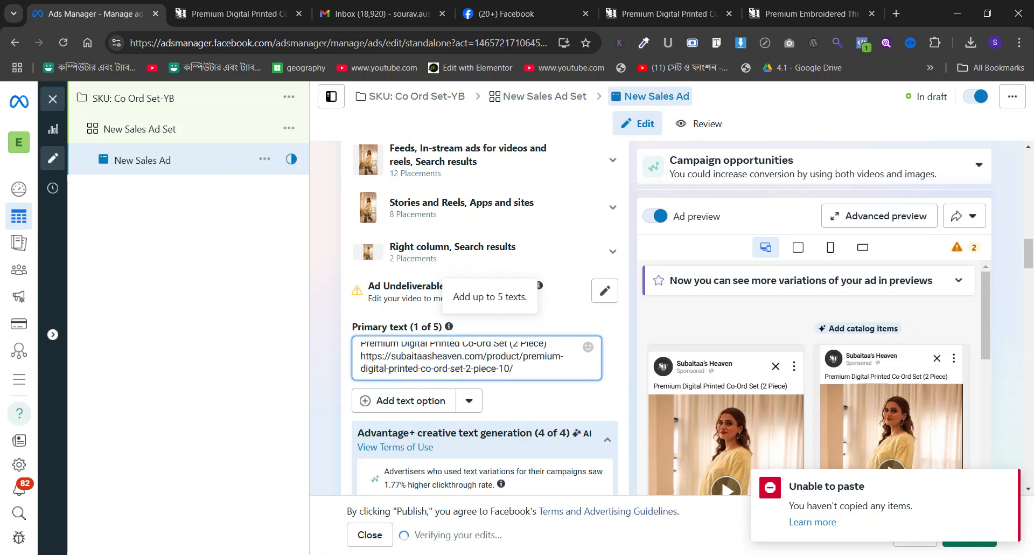
scroll(485, 318, "up", 1)
left_click(361, 424)
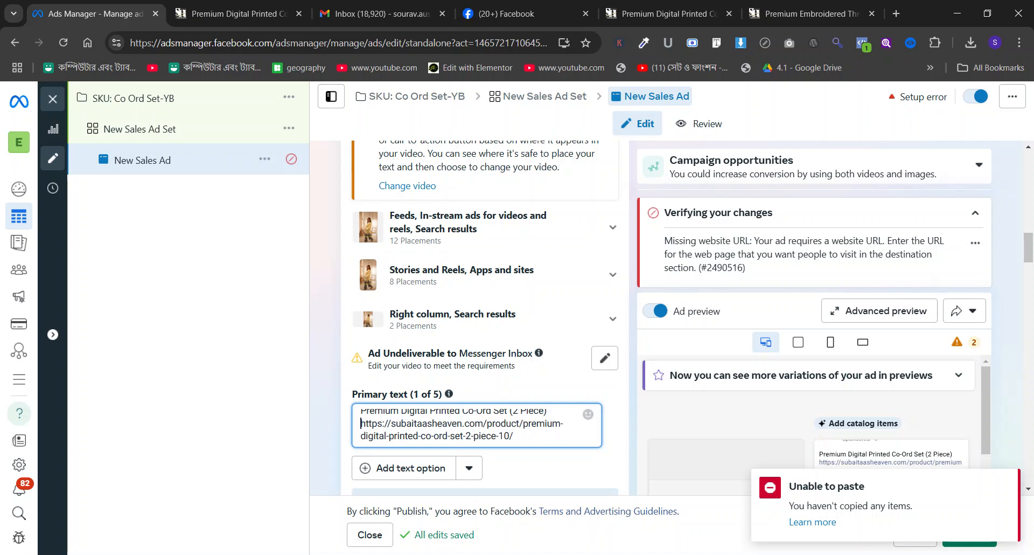
key("Return")
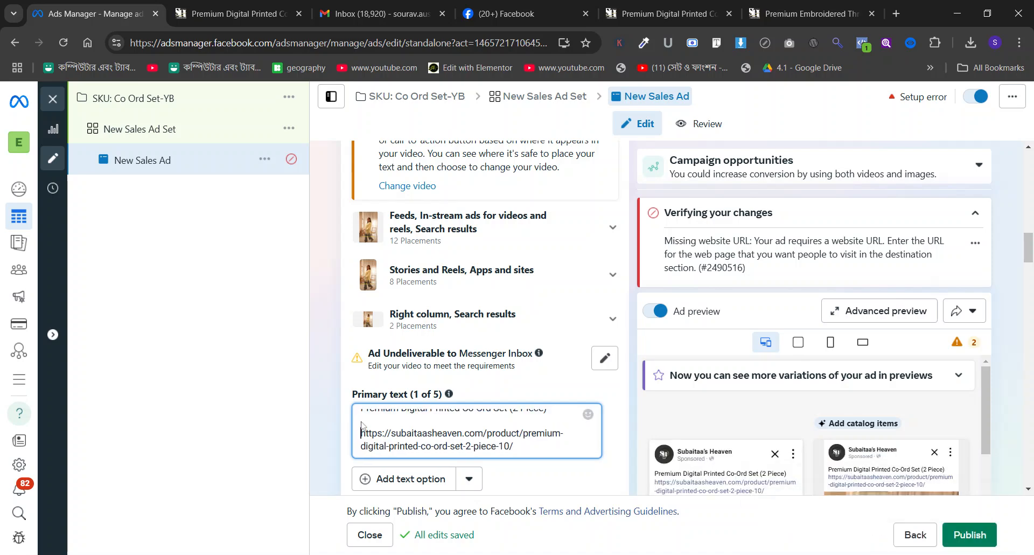
Enter the ad headline 500 TK OFF FOR THIS WEEKEND.
scroll(372, 385, "down", 3)
scroll(373, 382, "down", 10)
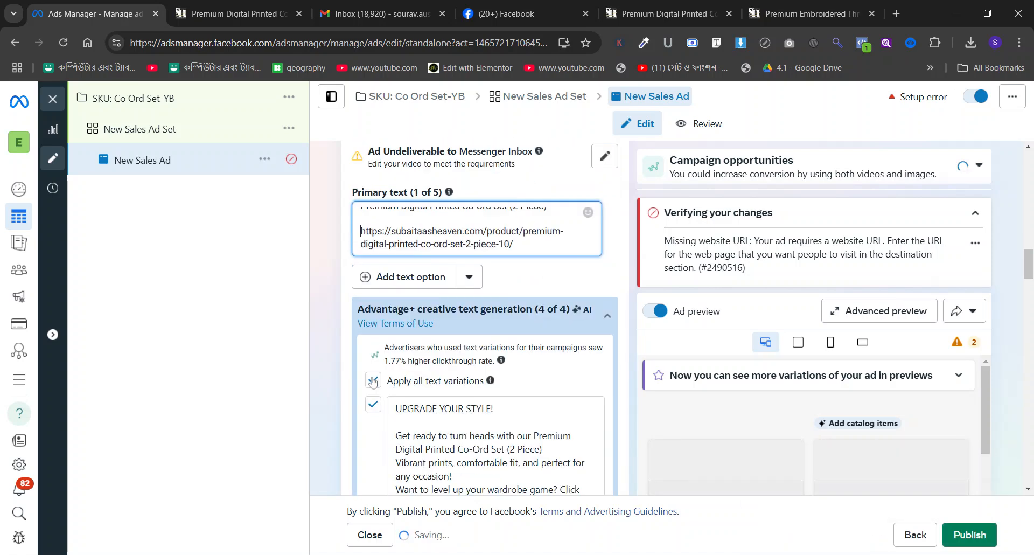
scroll(371, 382, "down", 13)
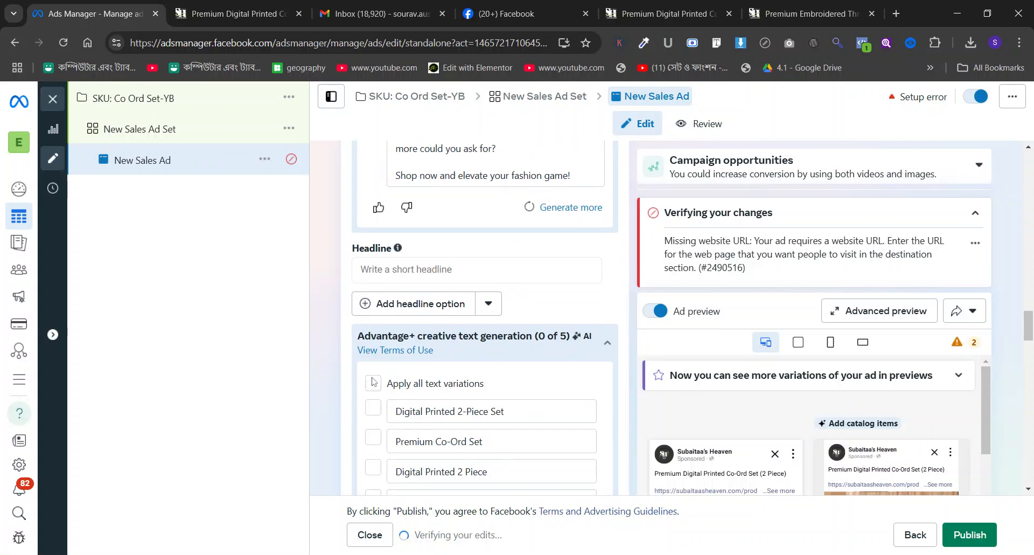
scroll(372, 382, "up", 6)
left_click(400, 207)
type("%")
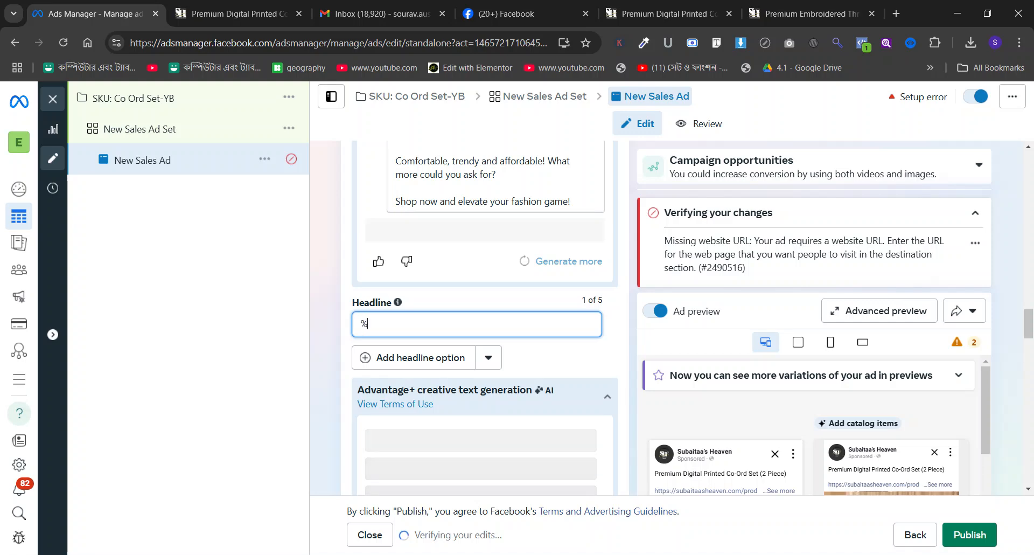
key("BackSpace")
type("500")
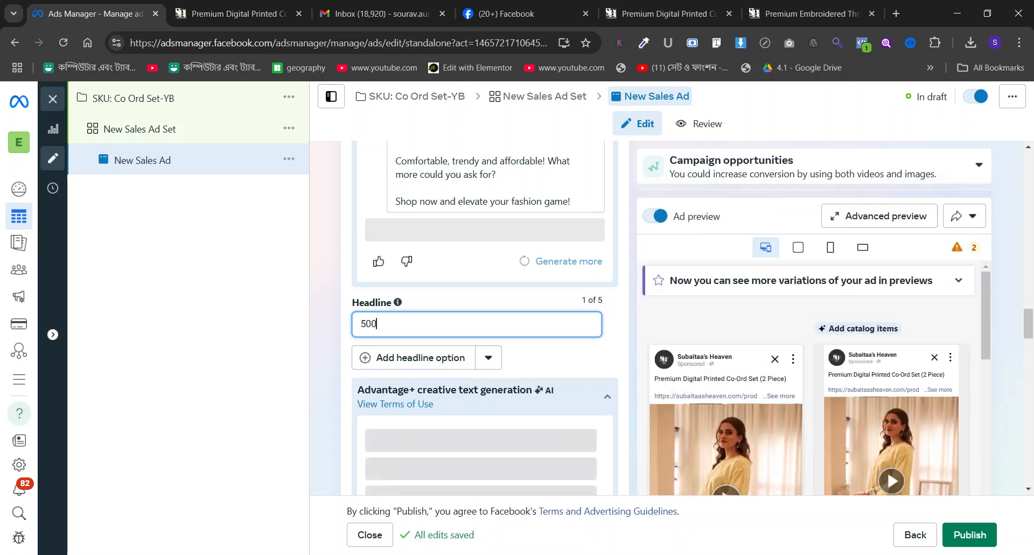
type(" TK FF F")
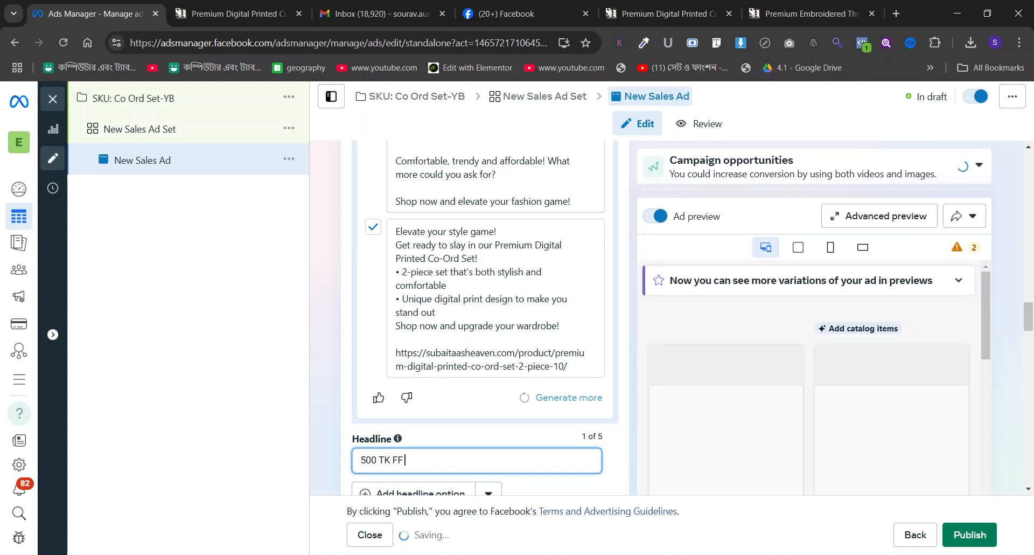
key("BackSpace")
key("BackSpace")
key("BackSpace")
key("BackSpace")
type("OFF FOR THI")
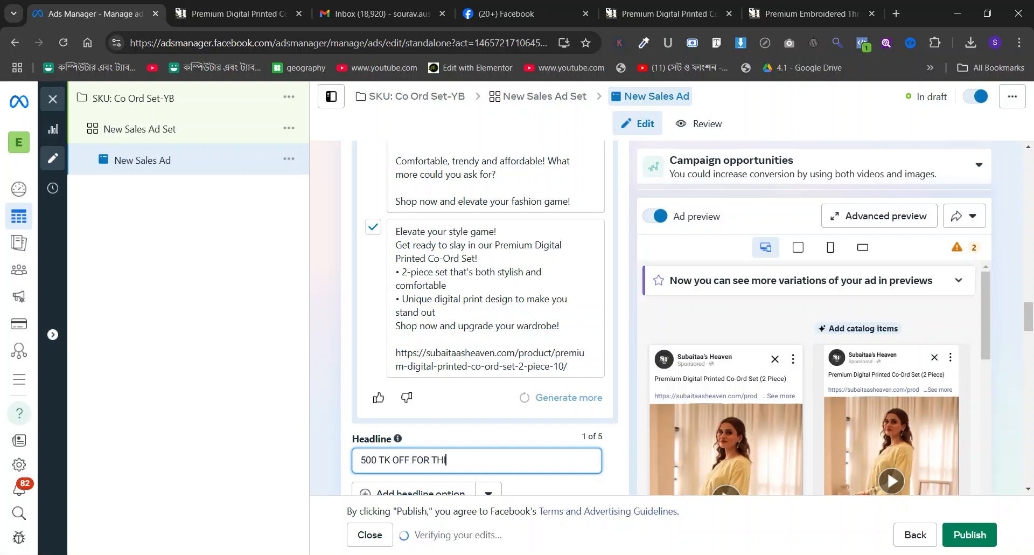
type("S WEEKEND")
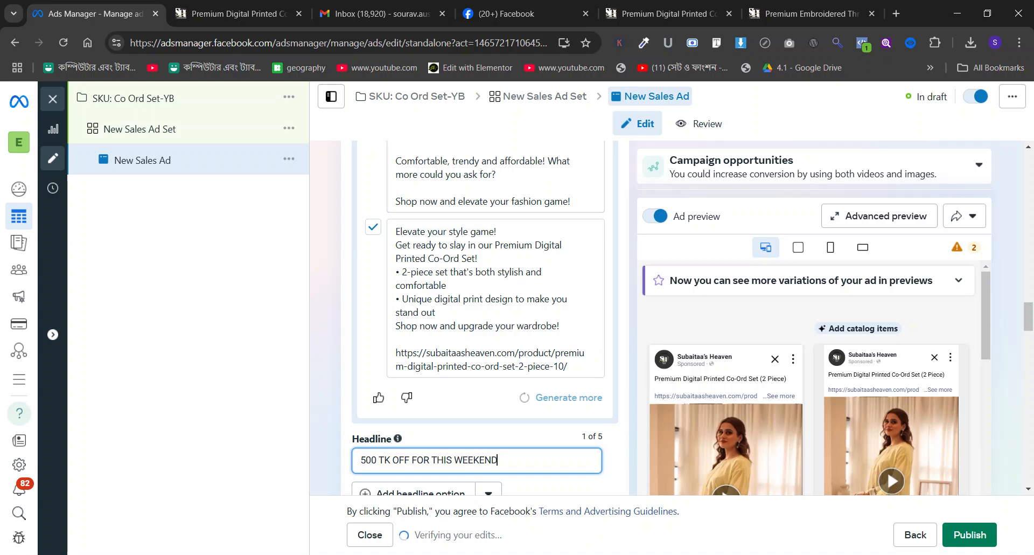
Apply all suggested headline variations and set the call to action to Order now.
scroll(324, 233, "down", 6)
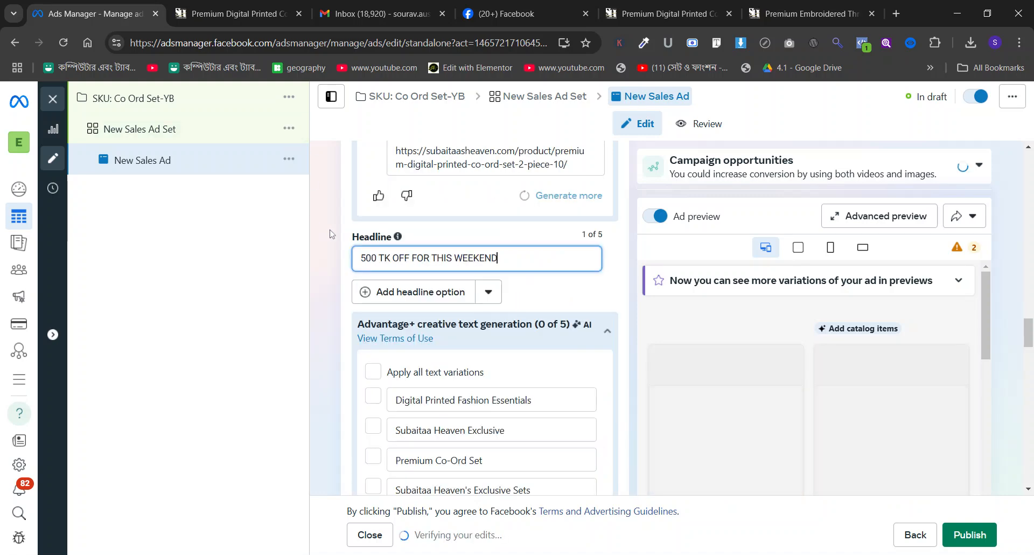
left_click(373, 237)
scroll(485, 296, "down", 3)
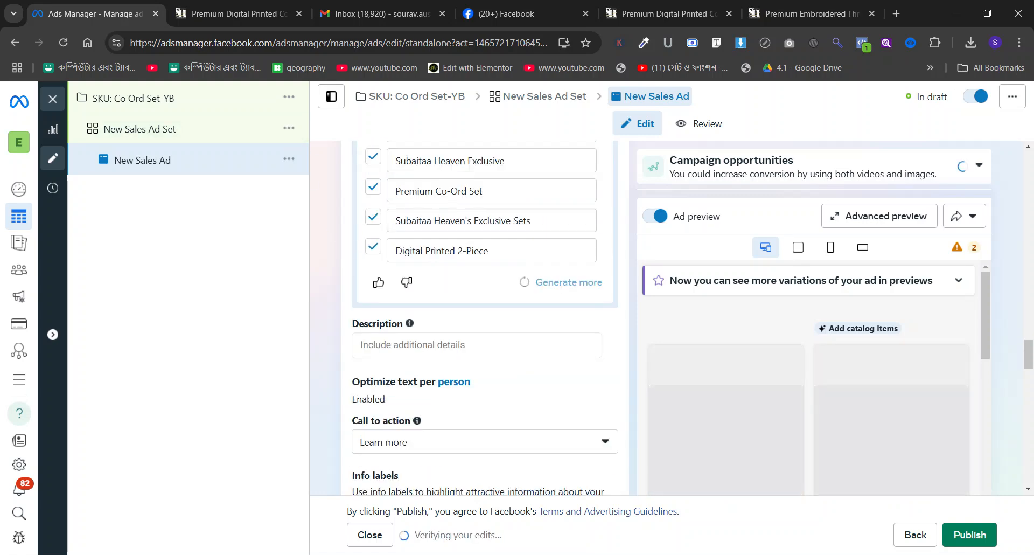
left_click(451, 439)
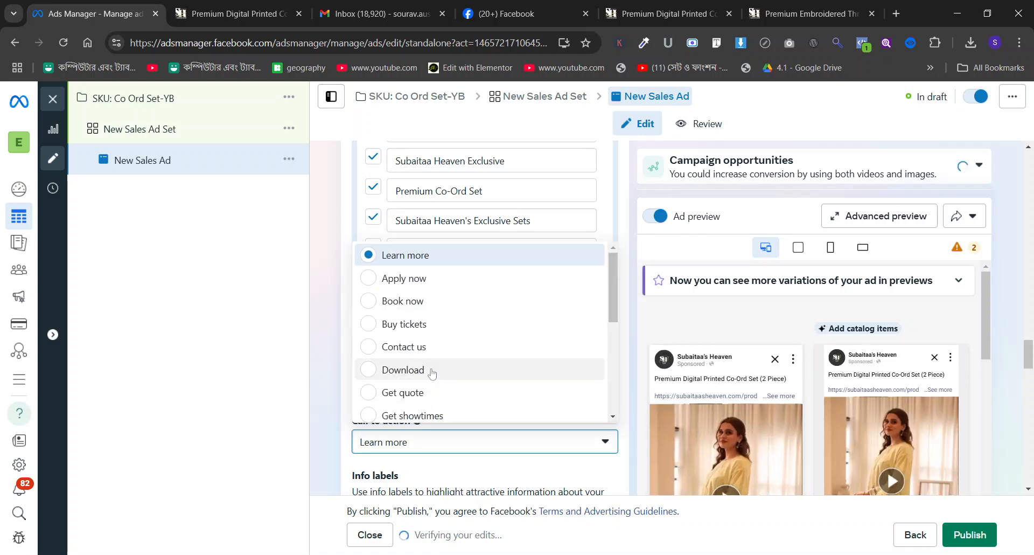
scroll(433, 372, "down", 1)
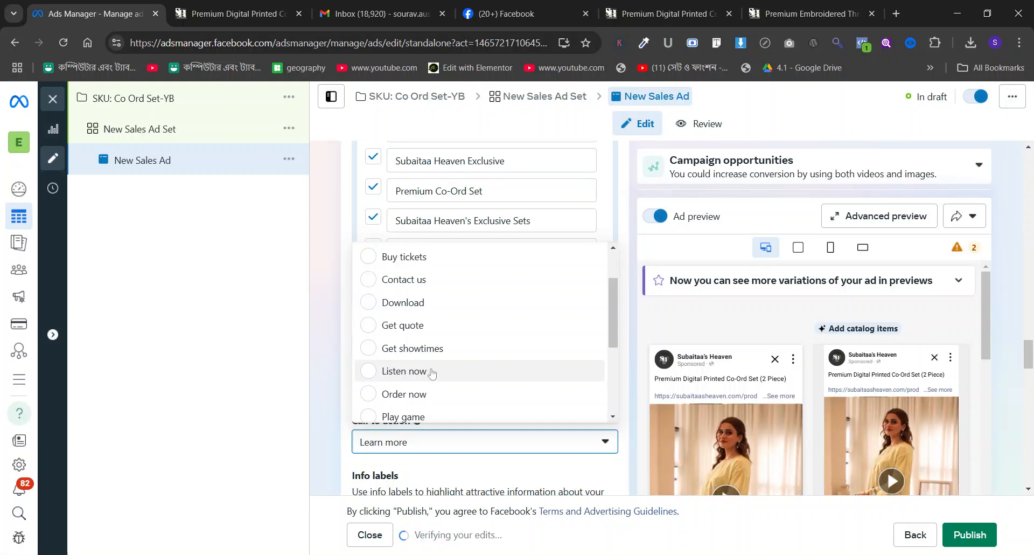
Copy the Co Ord Set-YB product page's URL into the ad destination's Website URL.
left_click(248, 4)
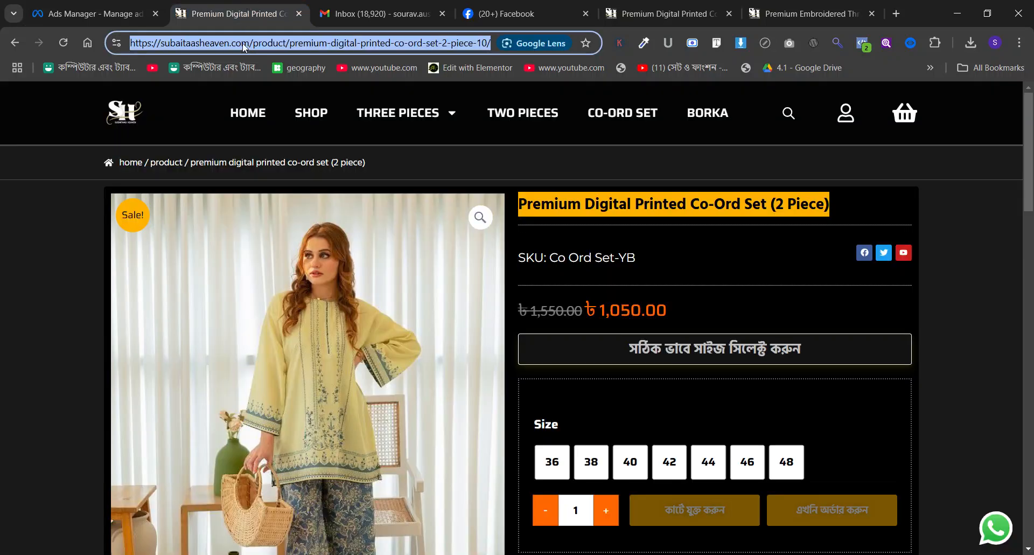
key("ctrl+shift+Tab")
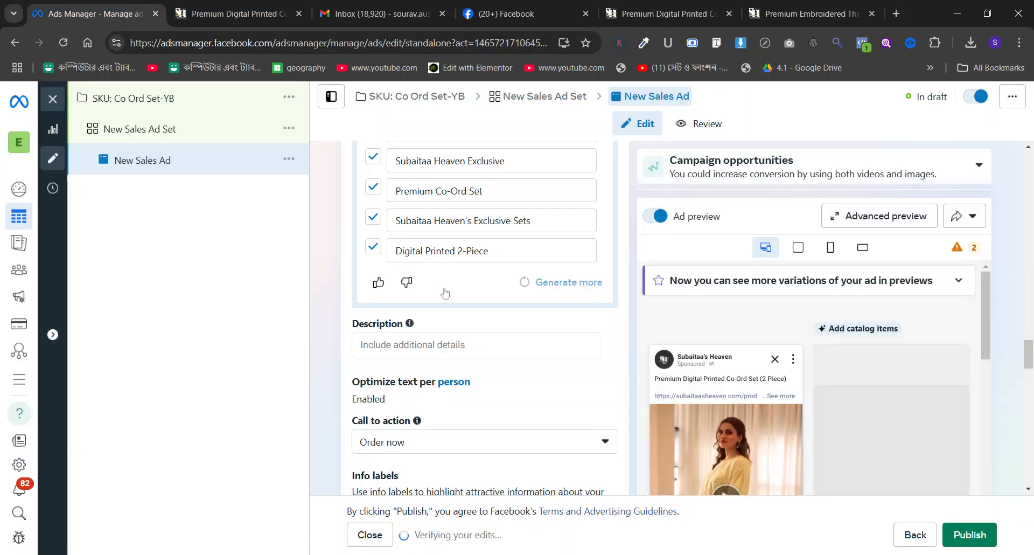
scroll(431, 293, "down", 10)
left_click(456, 342)
key("ctrl+v")
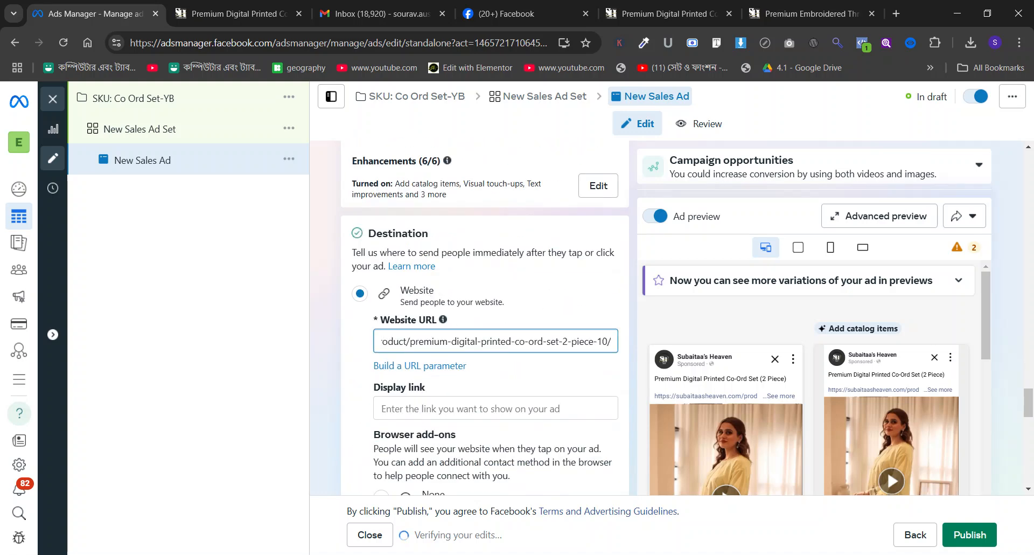
Publish the SKU: Co Ord Set-YB campaign with its ad set and ad.
left_click(167, 110)
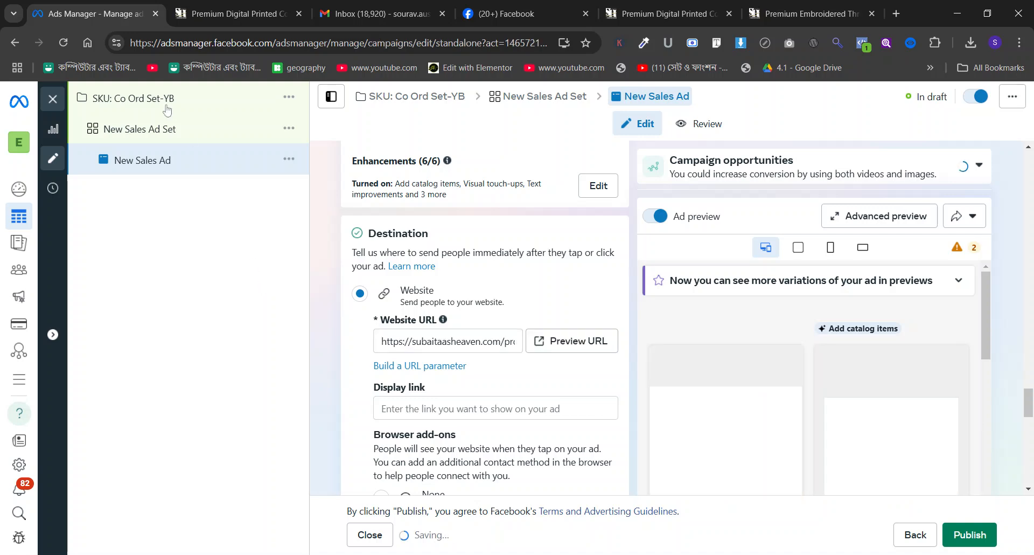
left_click(970, 535)
left_click(984, 543)
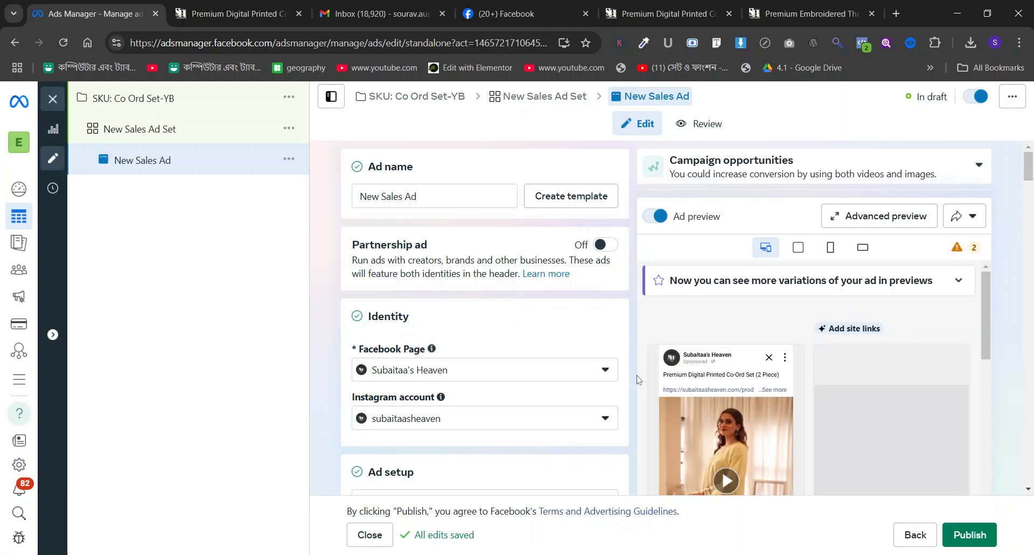
left_click(970, 534)
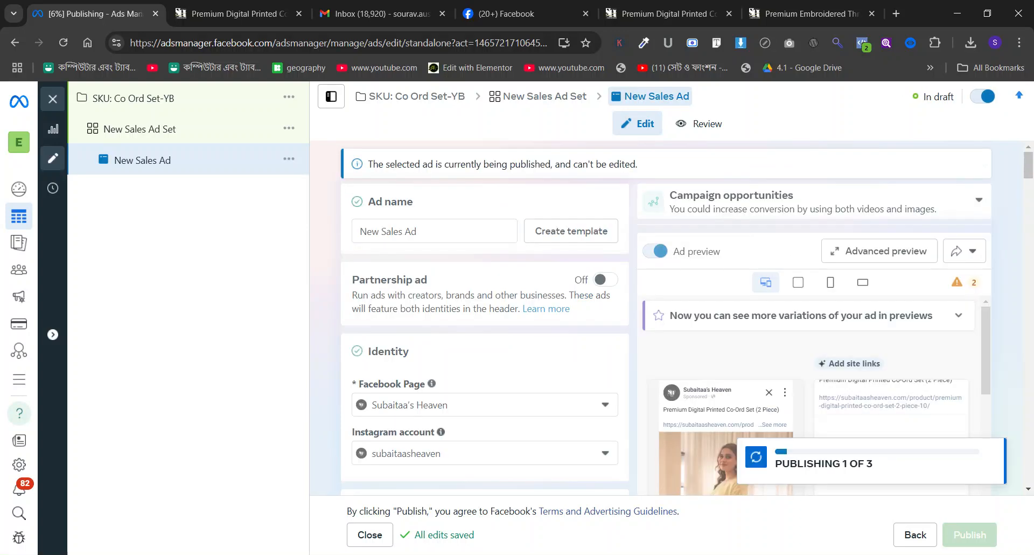